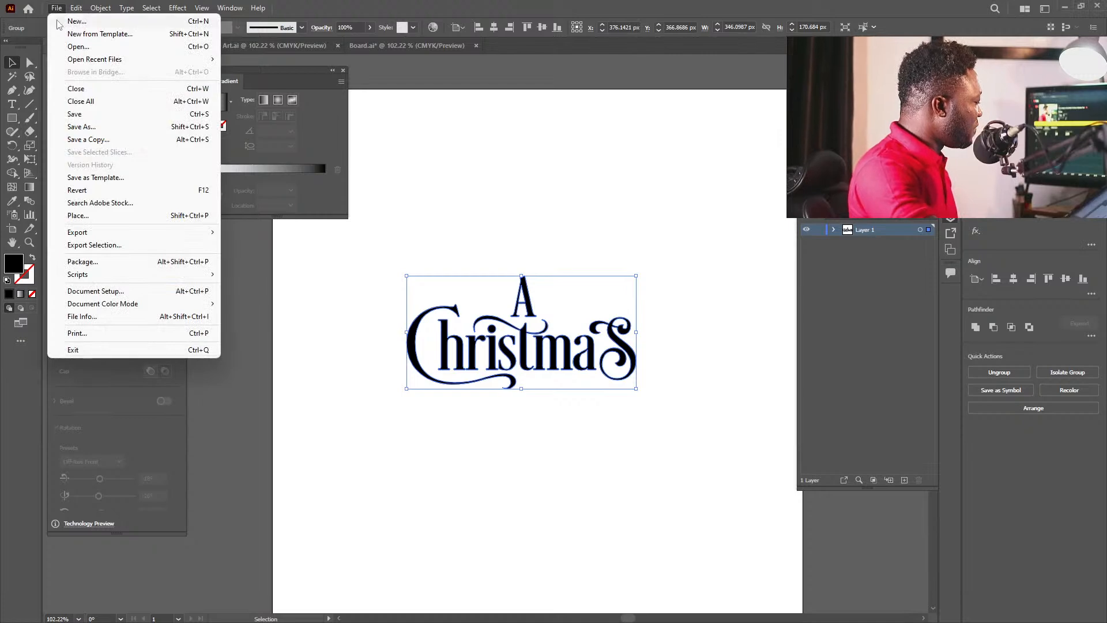
Save the Christmas lettering as a new Illustrator file with the corrected name A_christmas_Text in the Christmas_Ex_Files folder.
click(92, 130)
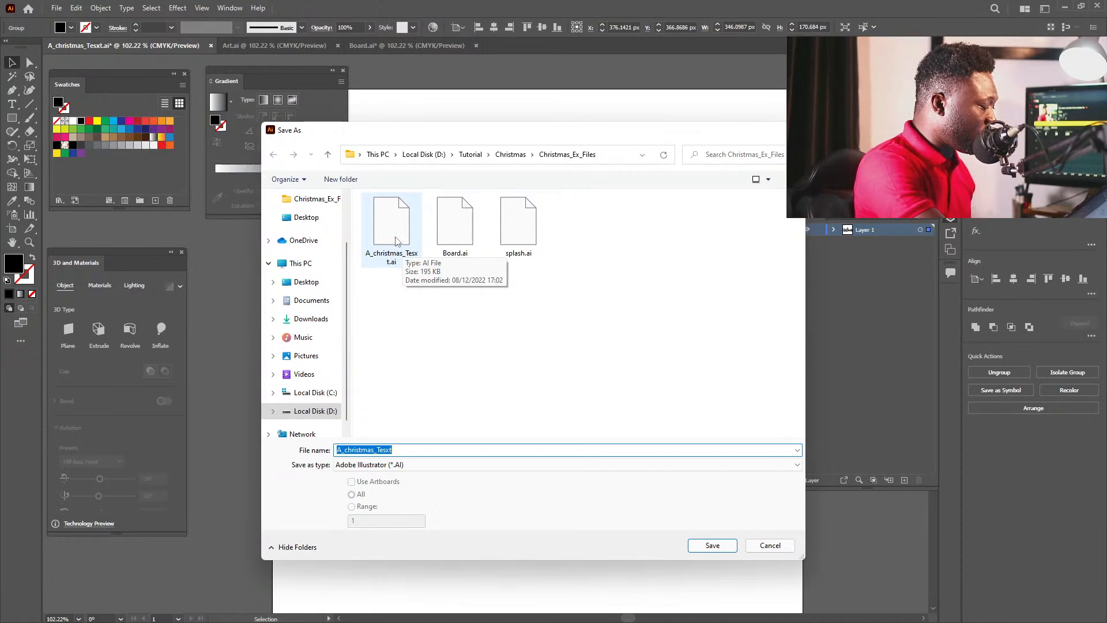
mouse_move(402, 450)
mouse_down()
mouse_move(340, 450)
mouse_move(389, 449)
mouse_up()
click(388, 449)
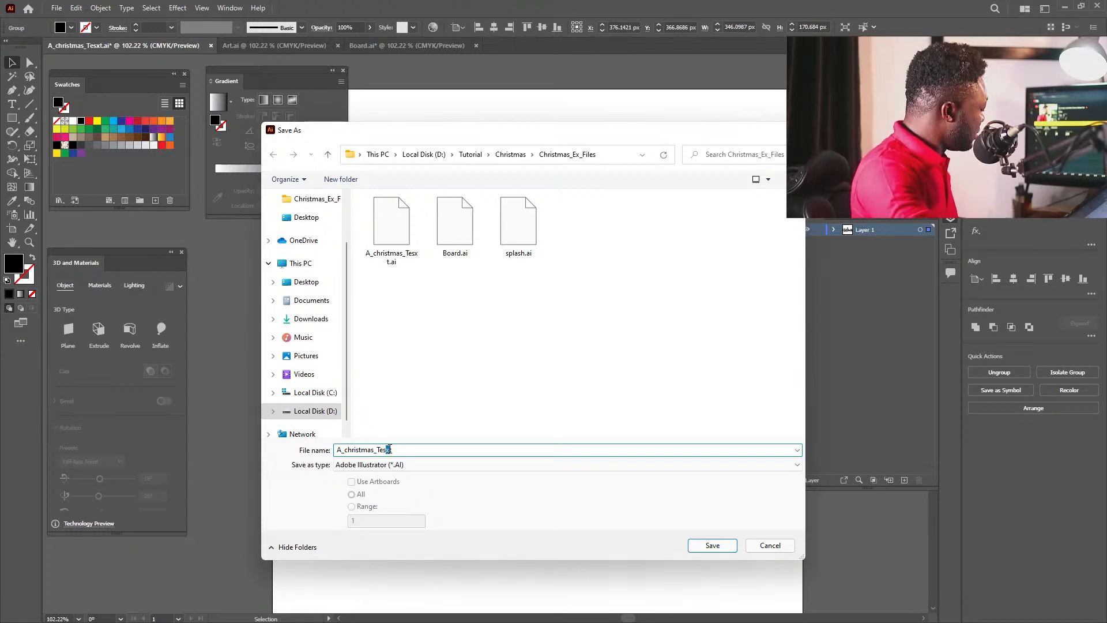
key(Left)
key(BackSpace)
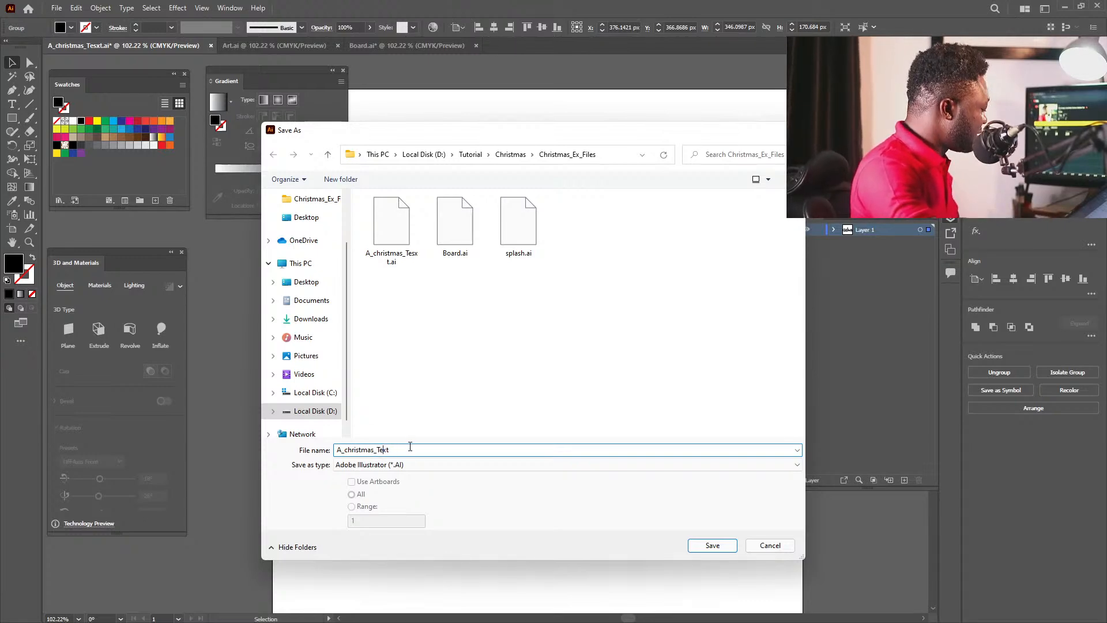
click(691, 546)
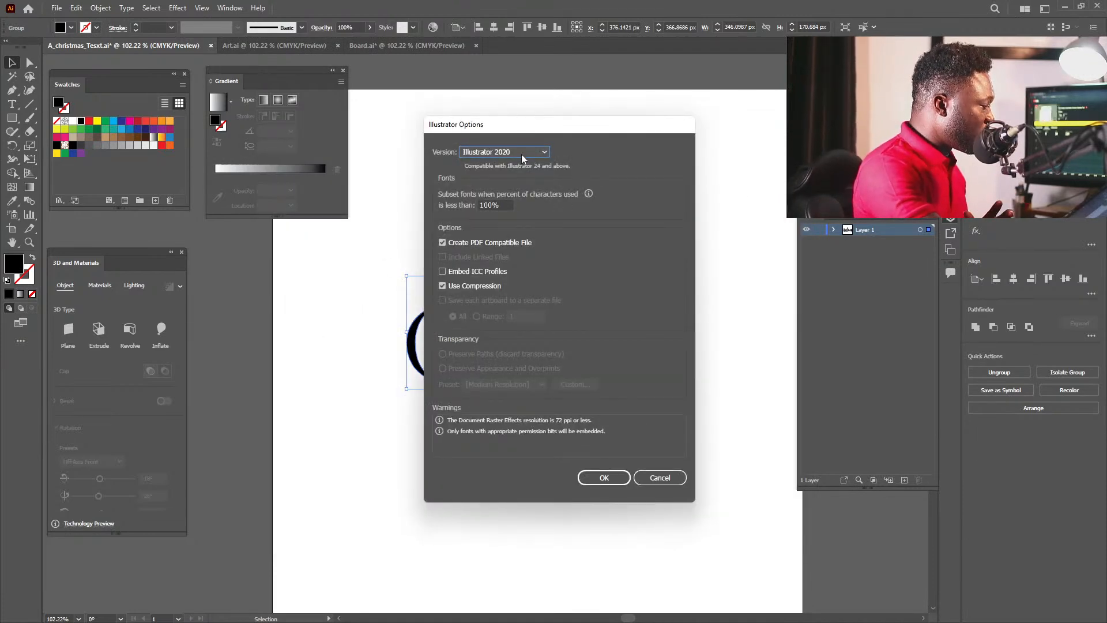
Set the save version to the legacy Illustrator 8 format and accept saving in the older format.
click(521, 154)
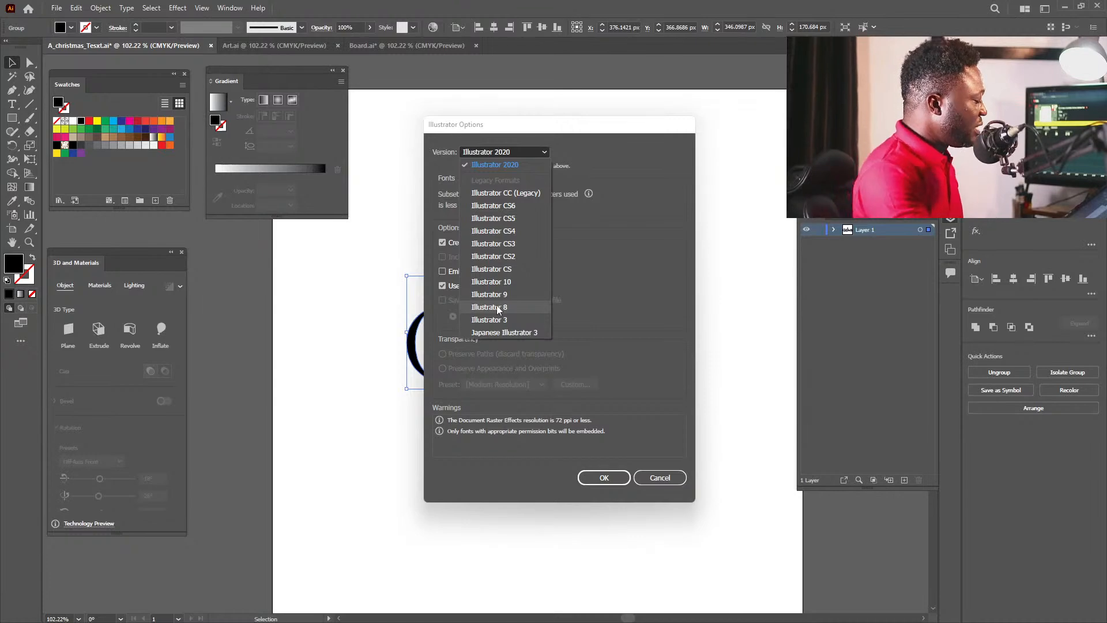
click(498, 308)
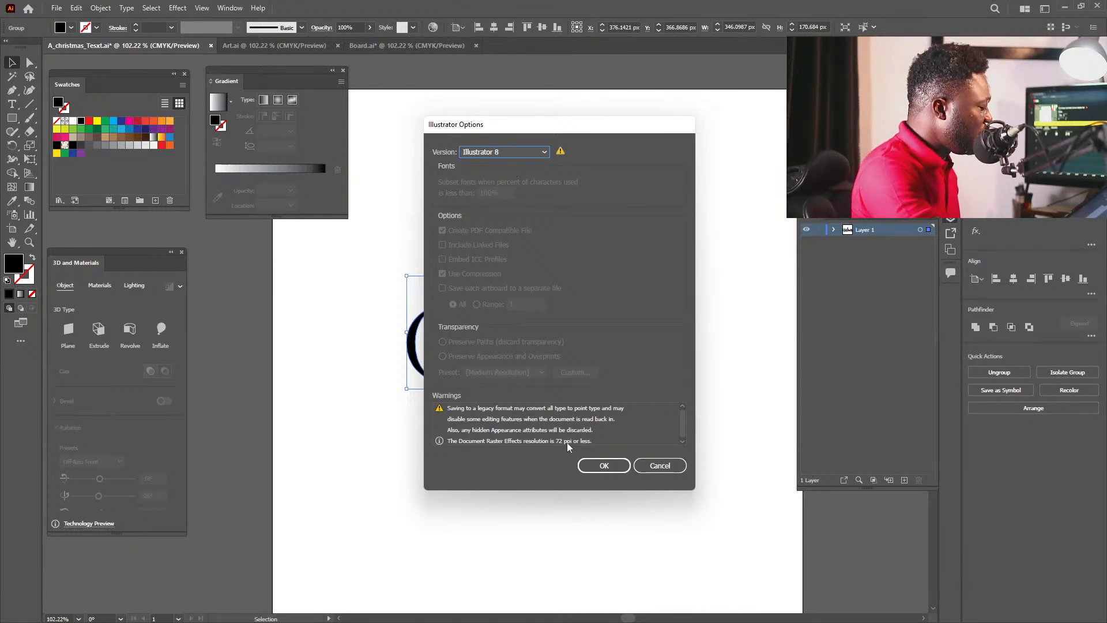
click(603, 466)
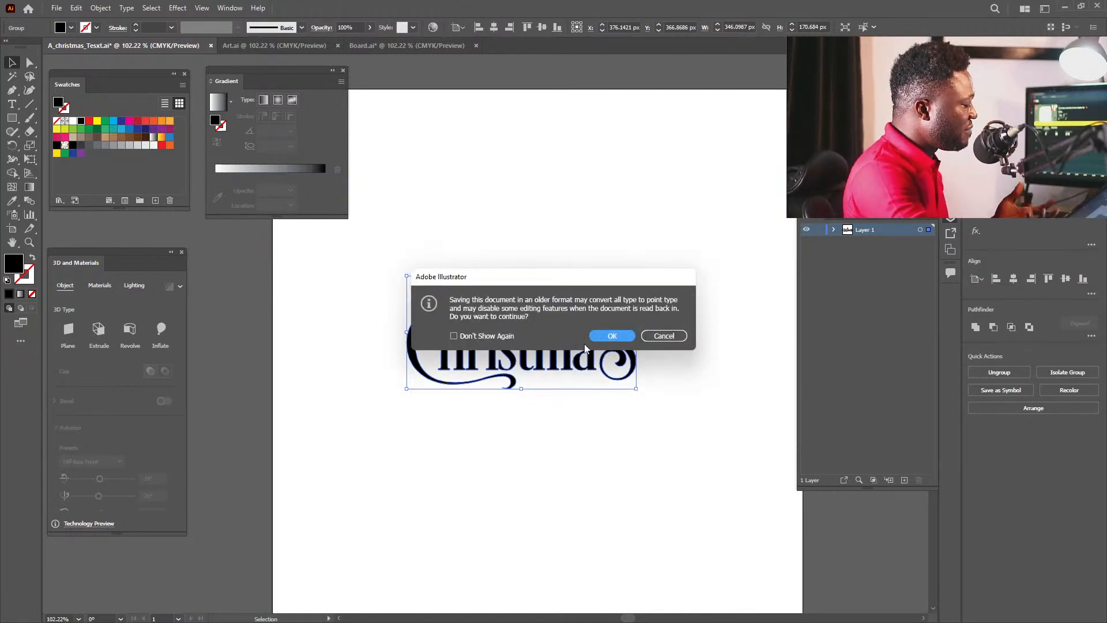
click(601, 336)
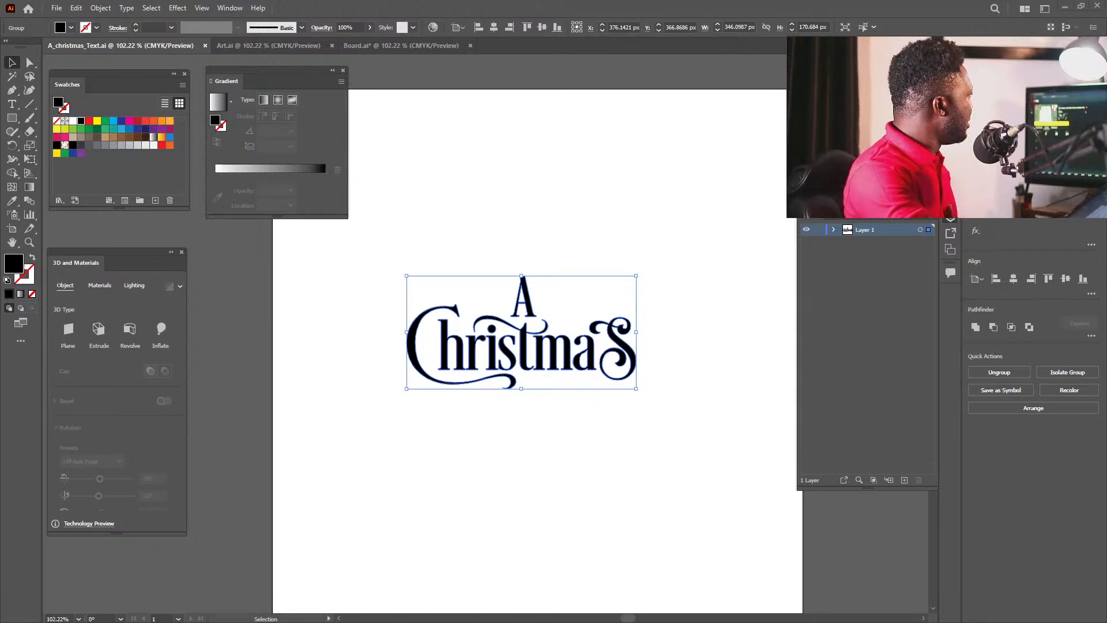
View the Wreath_Decoration.png image, close the viewer and deselect the Christmas lettering.
drag(0, 230, 436, 137)
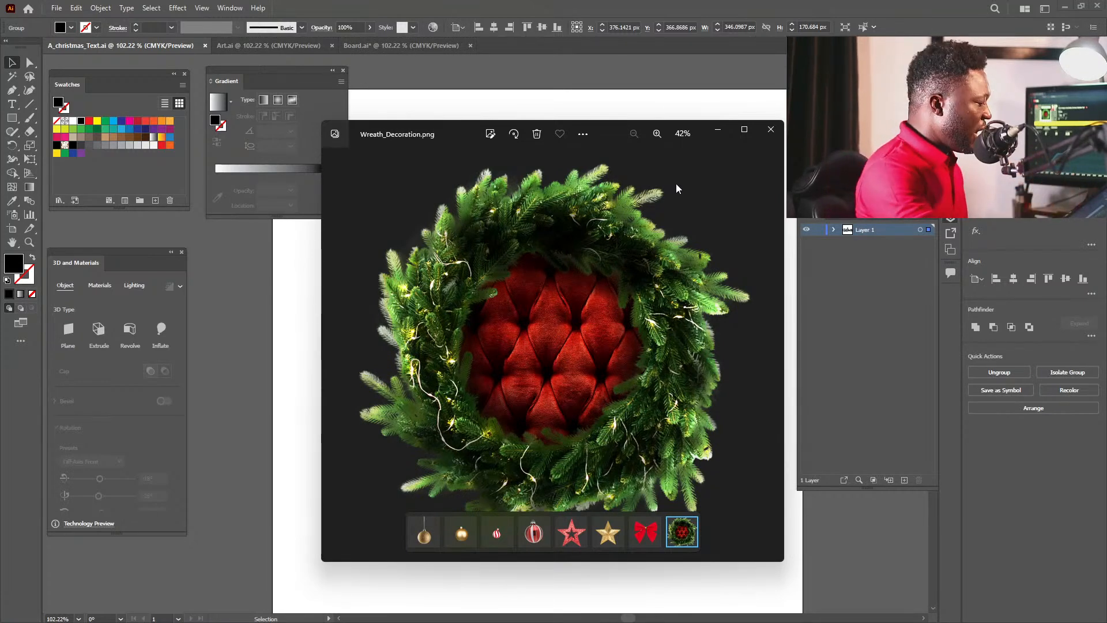
click(770, 131)
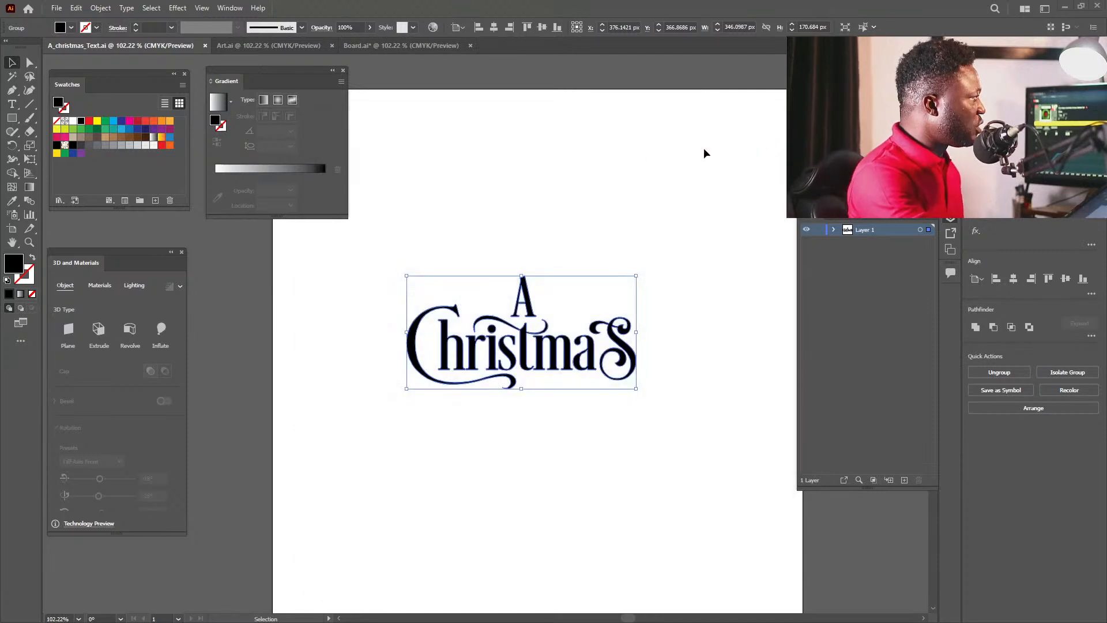
click(601, 205)
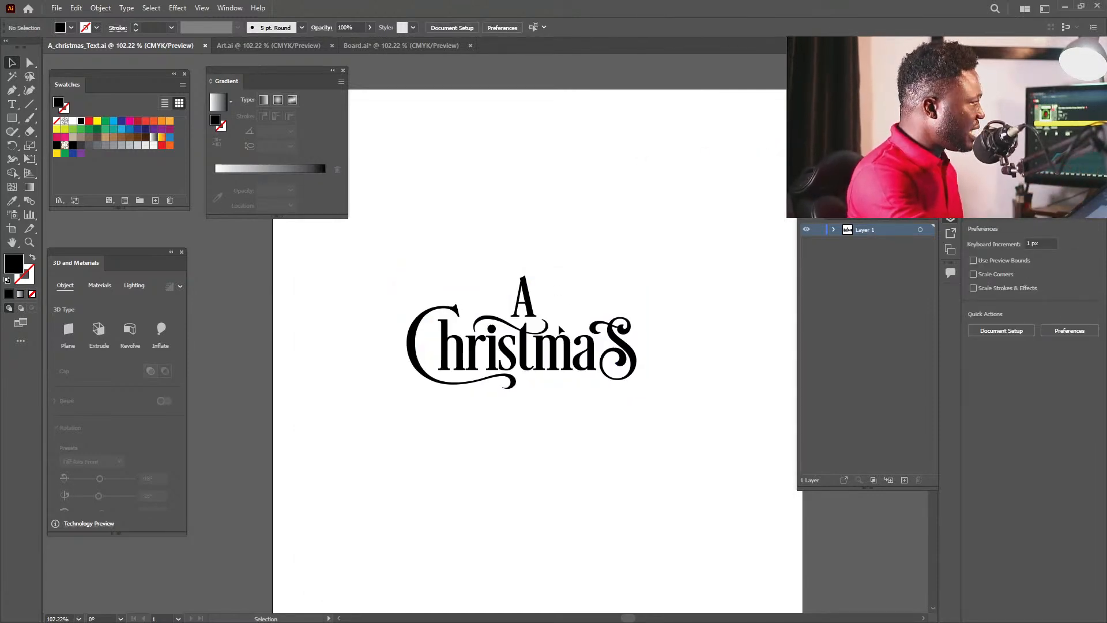
Review the open Art.ai, Board.ai and A_christmas_Text.ai documents, checking the lettering and the curved board shape.
click(275, 51)
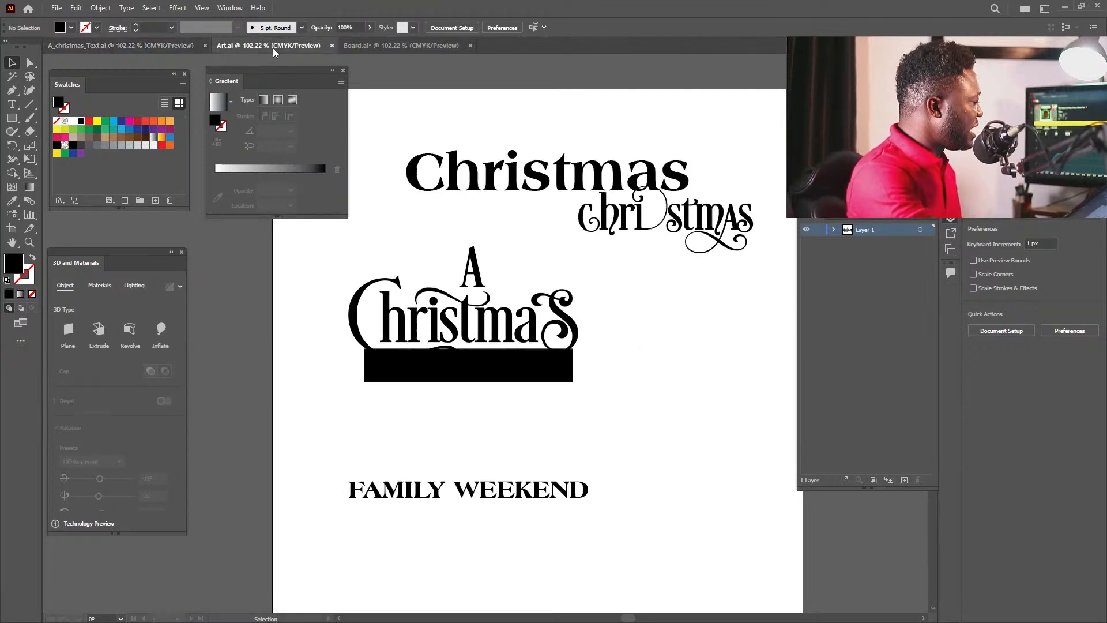
click(384, 46)
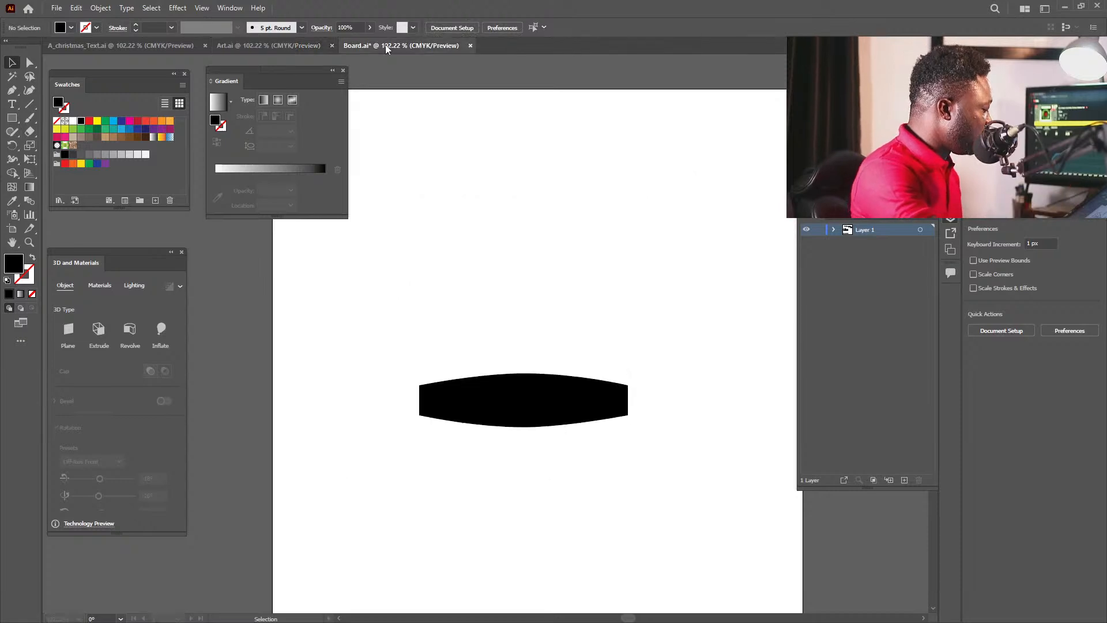
click(540, 419)
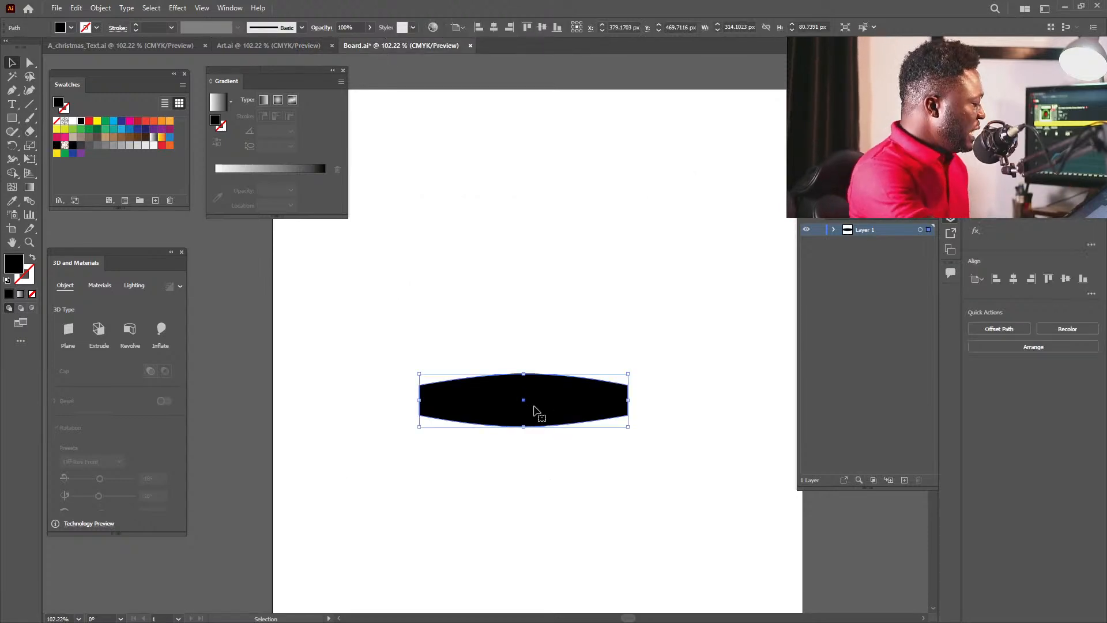
click(444, 311)
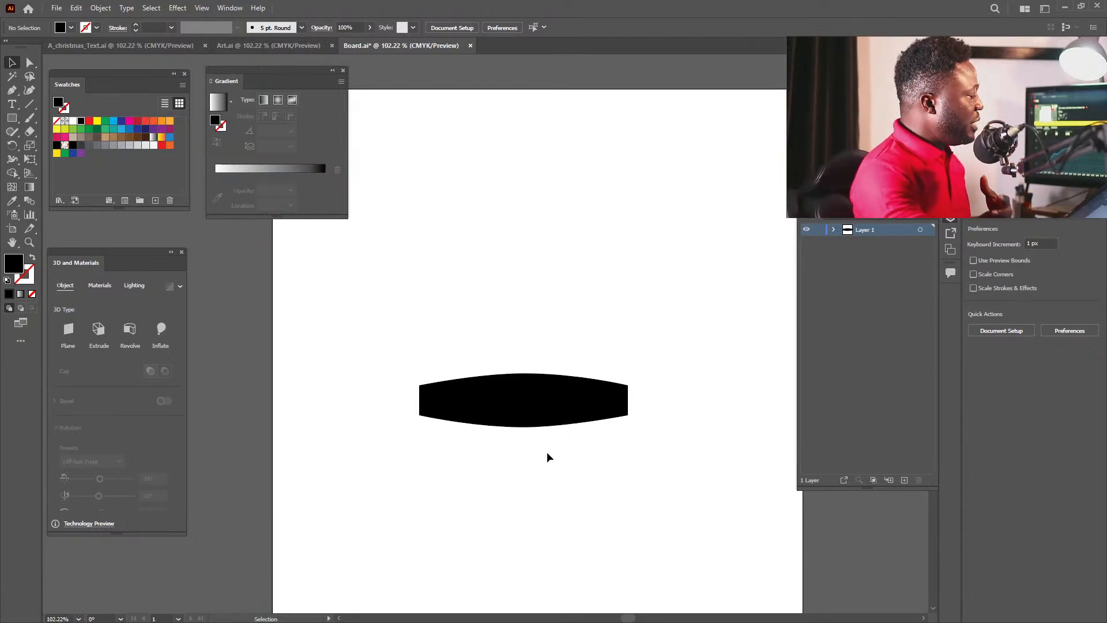
click(121, 47)
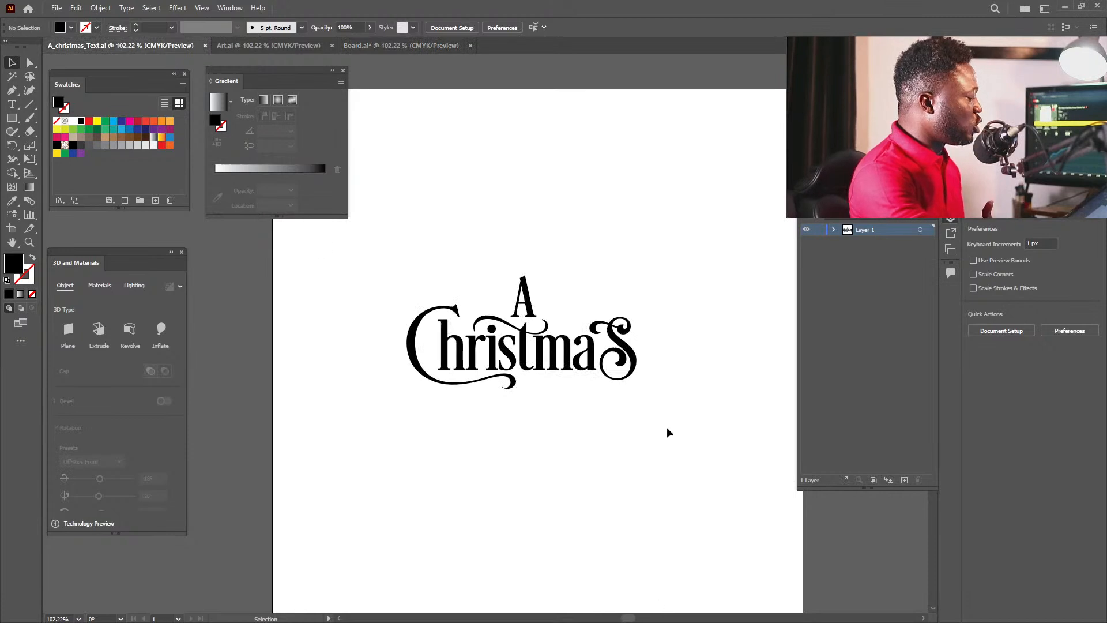
key(ctrl+a)
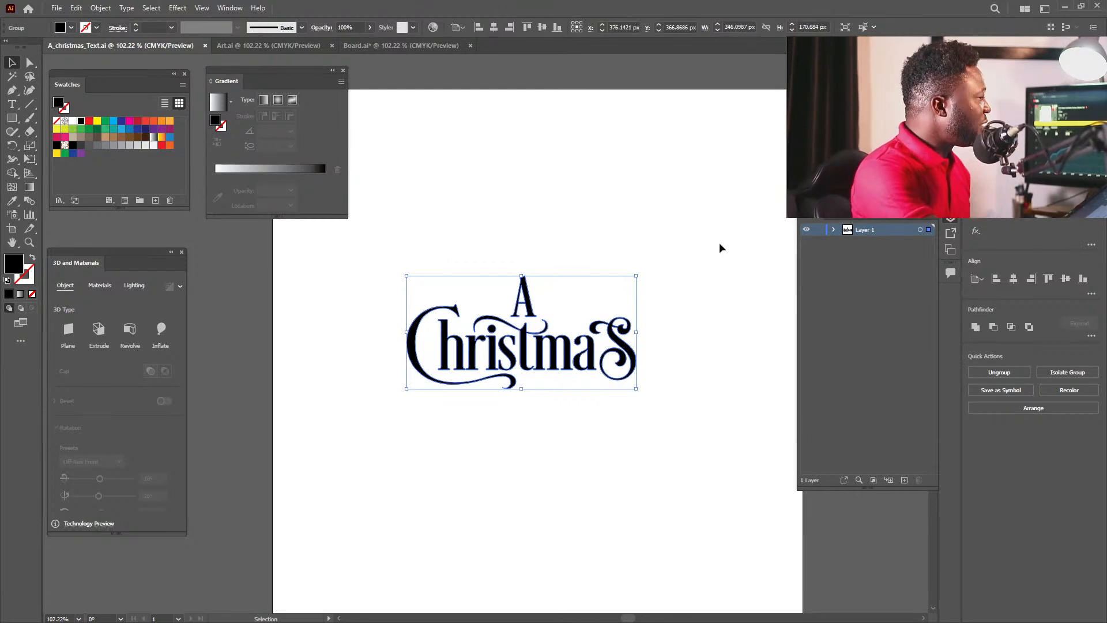
click(404, 49)
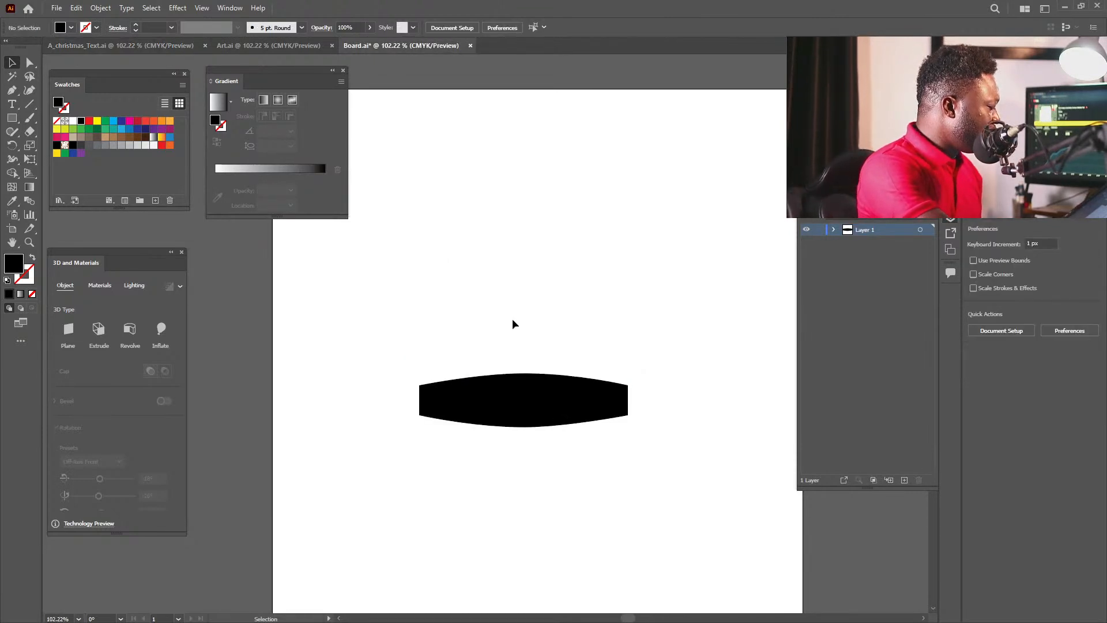
click(504, 390)
click(522, 319)
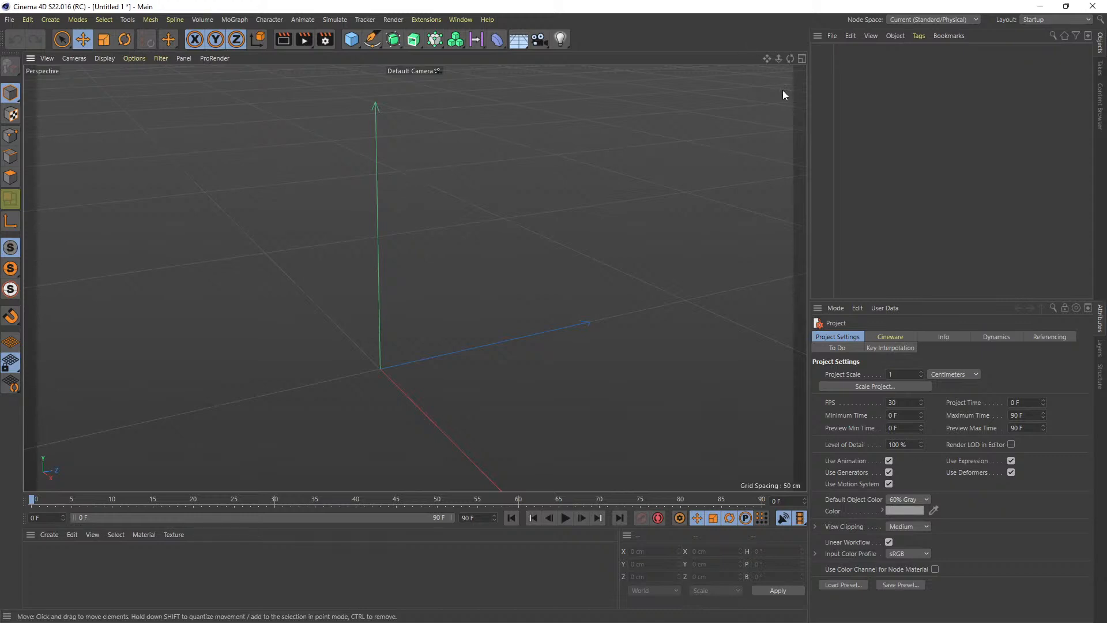
Merge the christmas Illustrator artwork from the Christmas 2 folder into the empty project at scale 1 centimeter with splines connected.
click(832, 36)
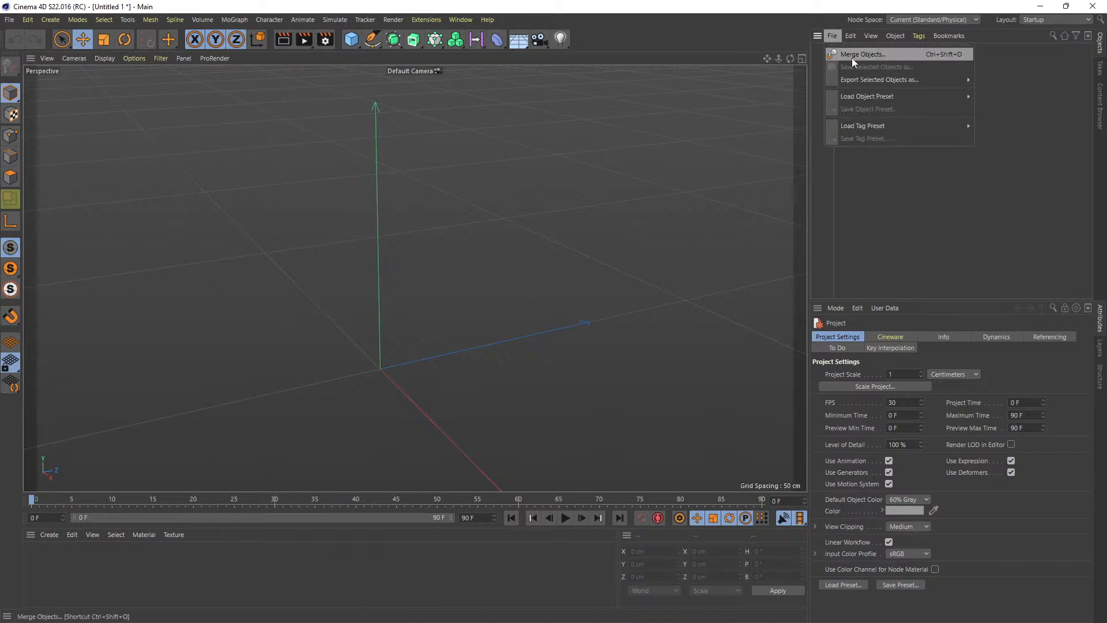
click(852, 56)
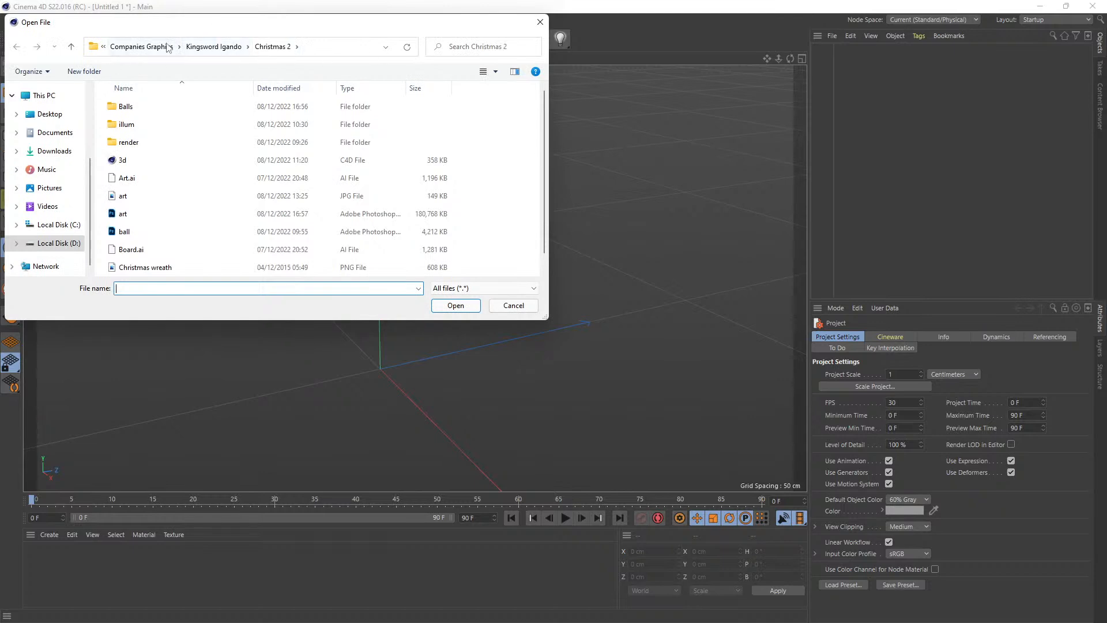
click(219, 47)
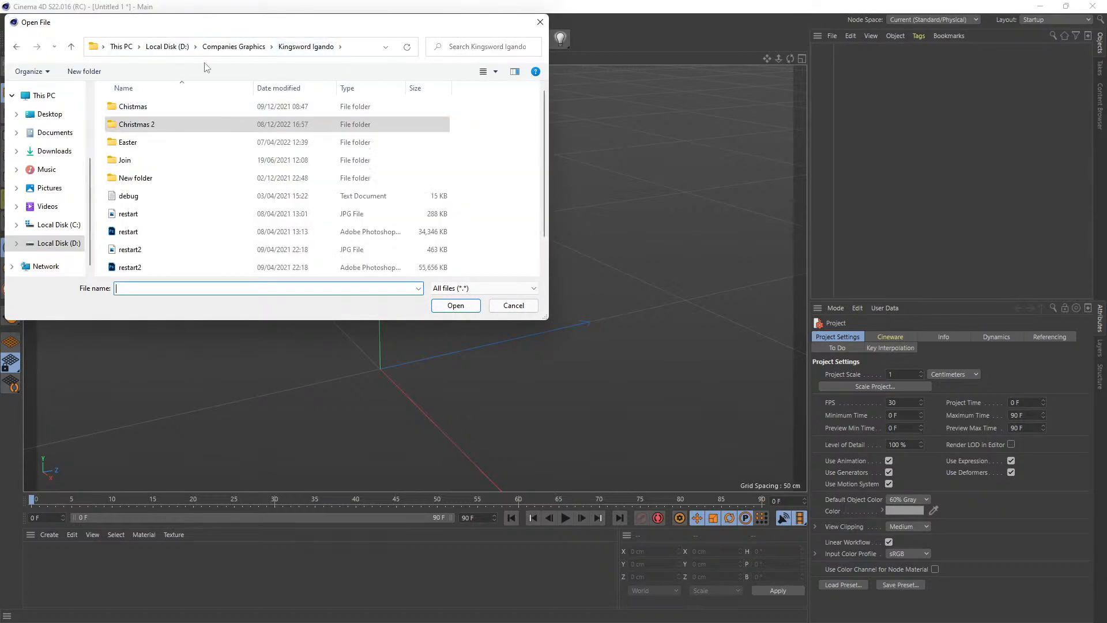
double_click(122, 123)
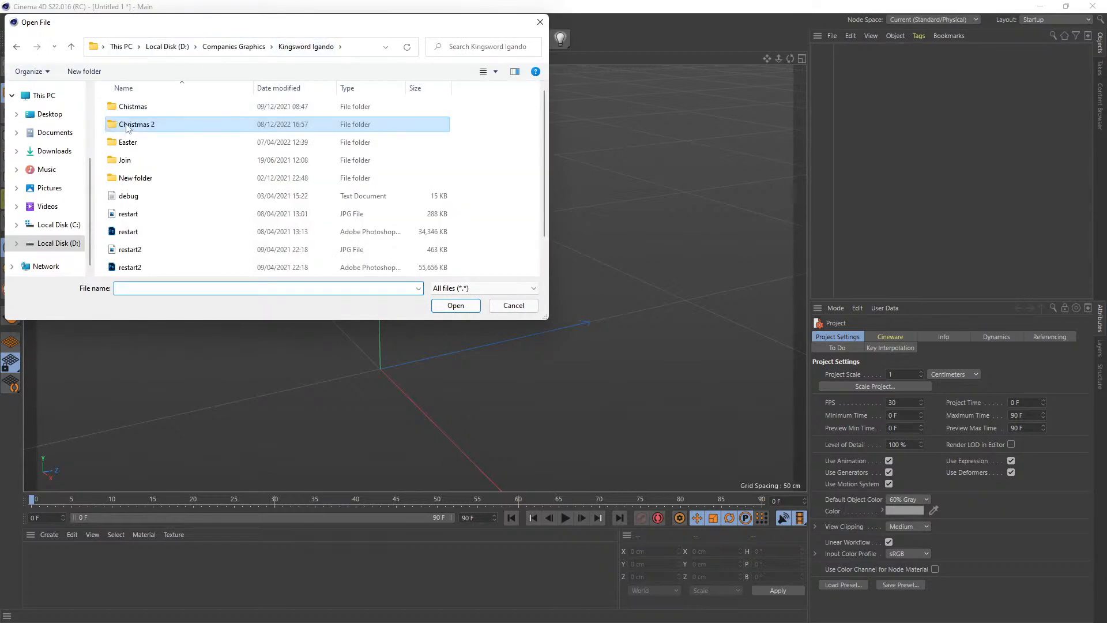
double_click(124, 112)
drag(195, 33, 526, 185)
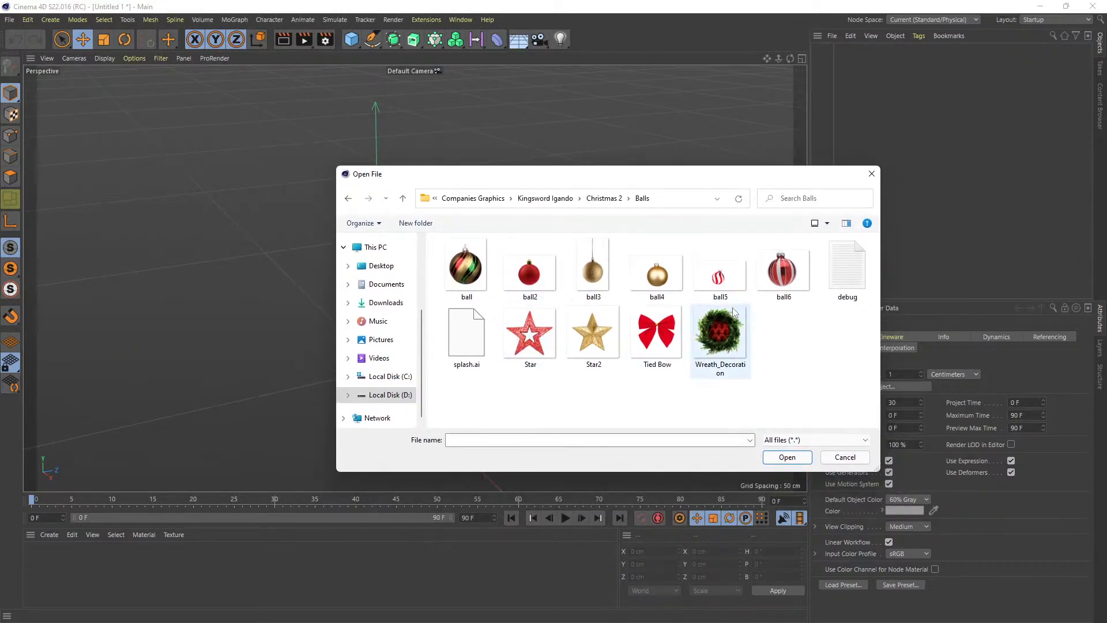
click(612, 201)
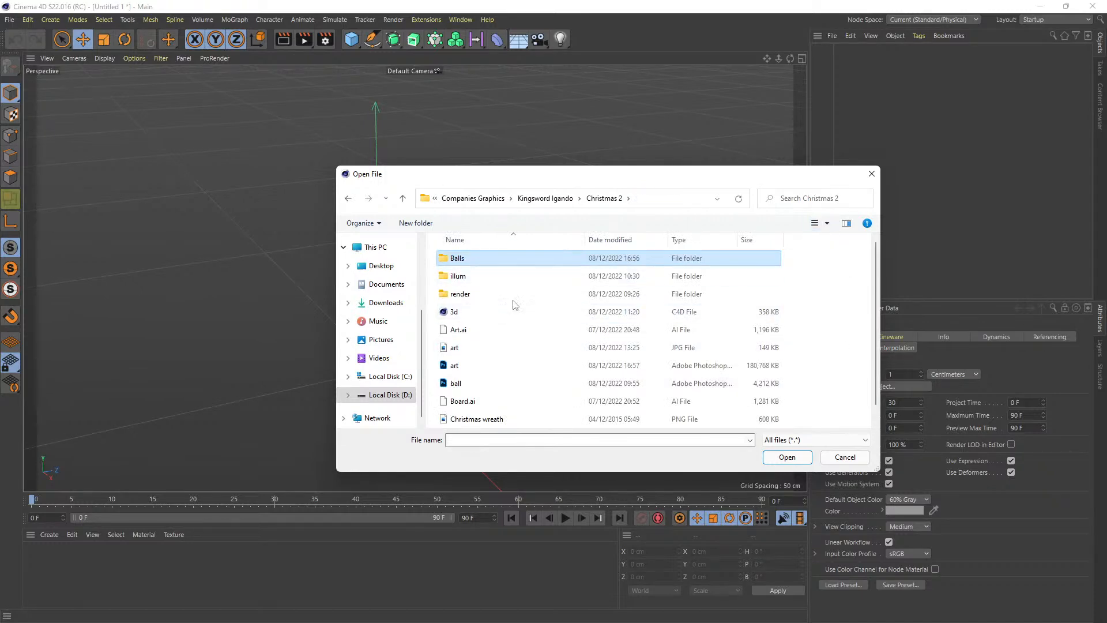
drag(591, 181, 611, 173)
key(Escape)
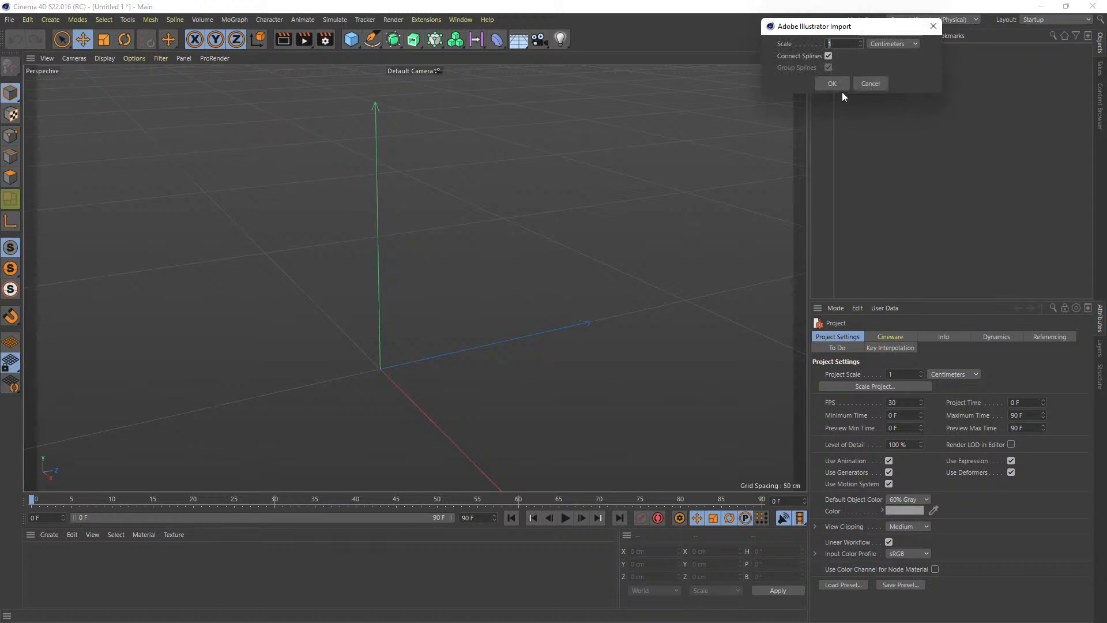
click(841, 85)
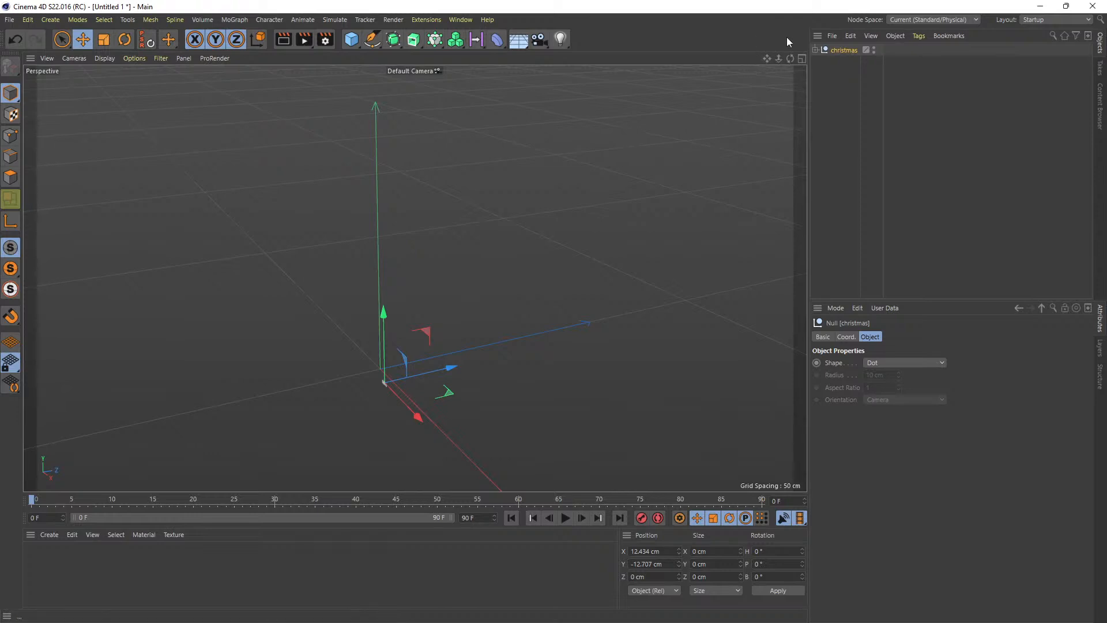
Merge Board.ai from the Christmas 2 folder into the scene at scale 1 centimeter with splines connected.
click(833, 37)
mouse_move(863, 92)
click(873, 66)
drag(566, 77, 698, 172)
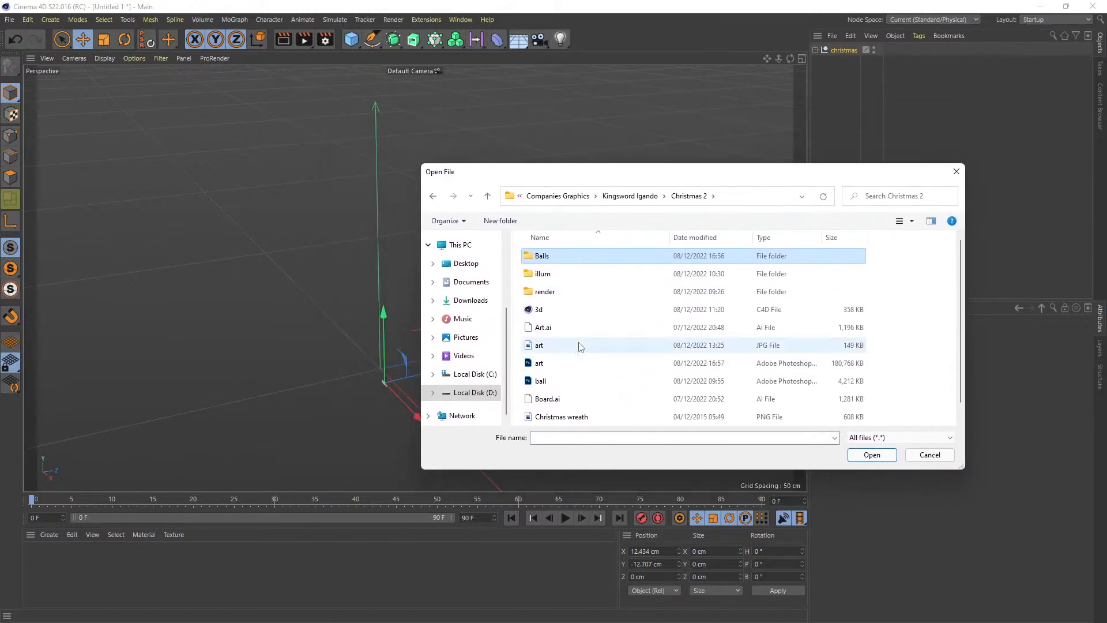
click(545, 399)
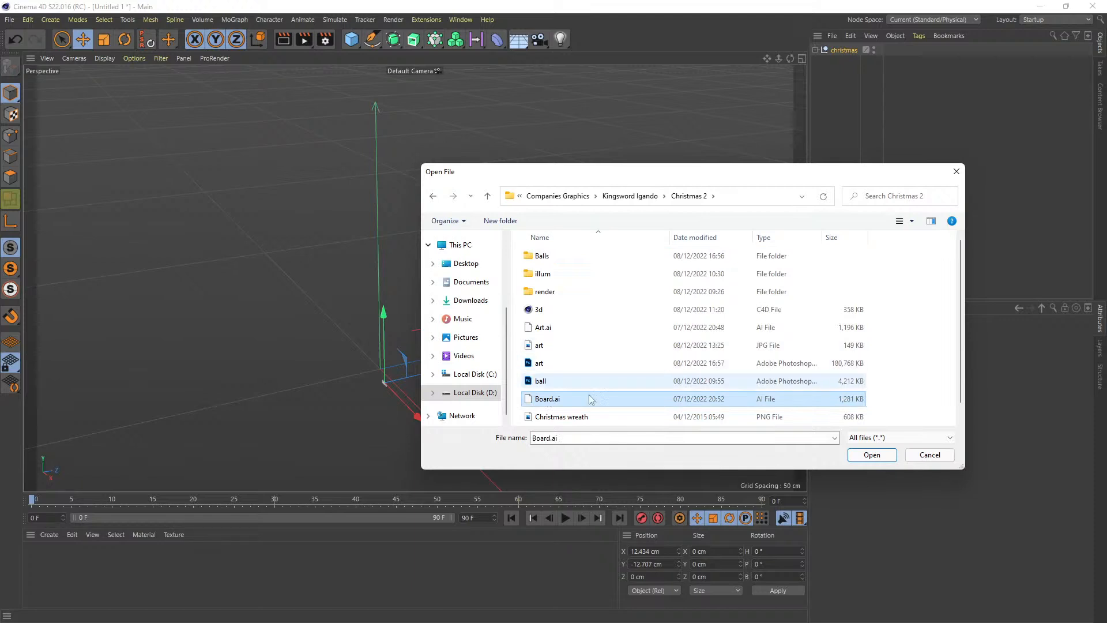
click(873, 455)
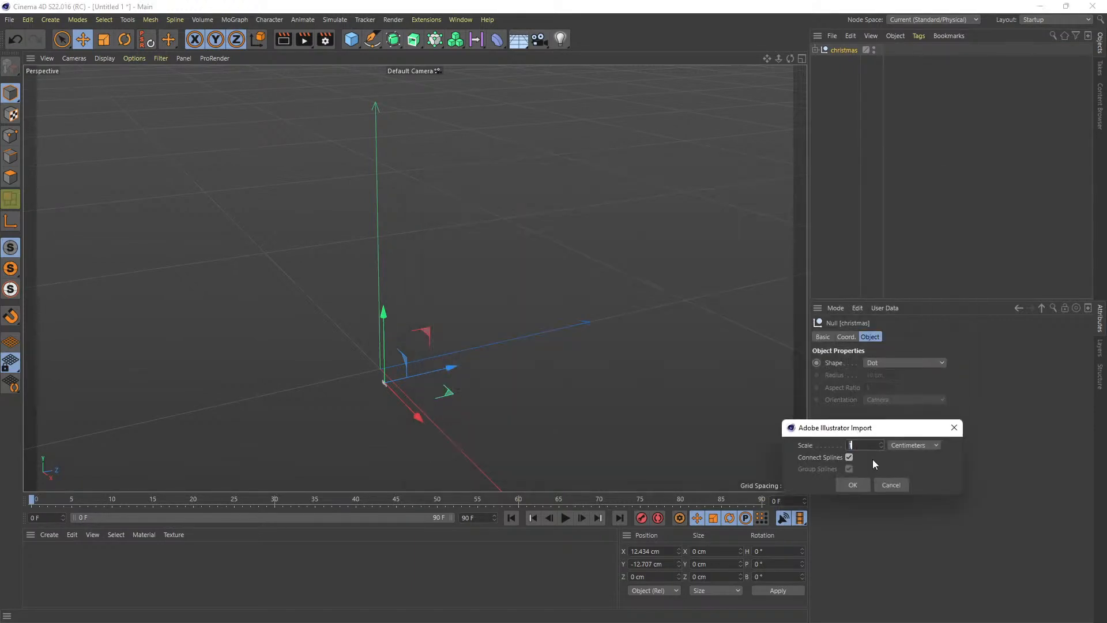
click(854, 485)
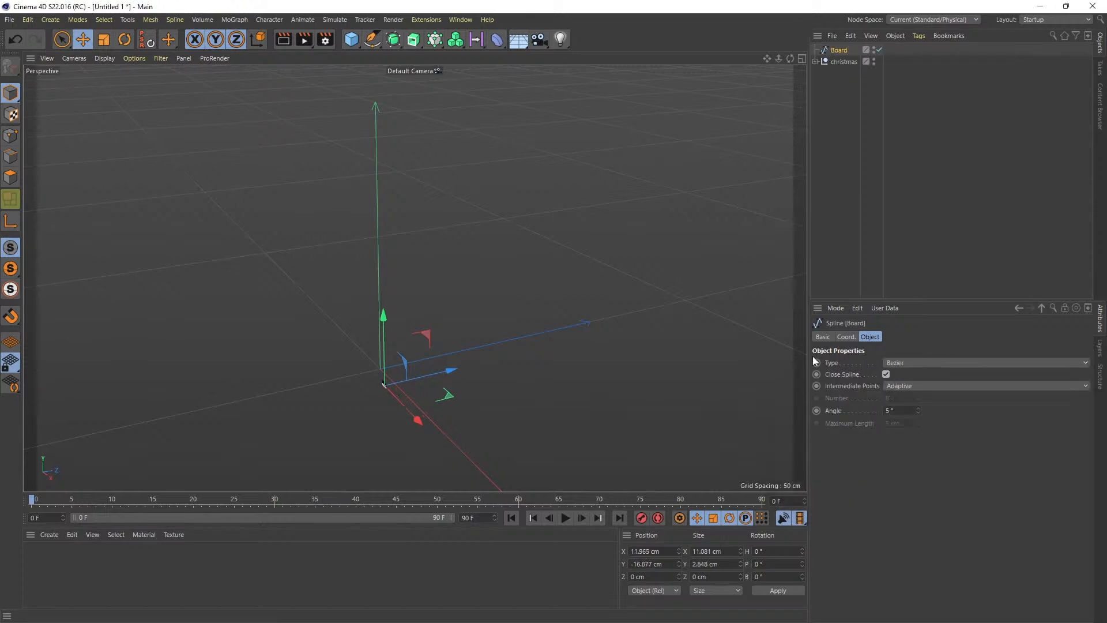
Select the Board and christmas objects together and activate the Scale tool.
drag(834, 91, 845, 43)
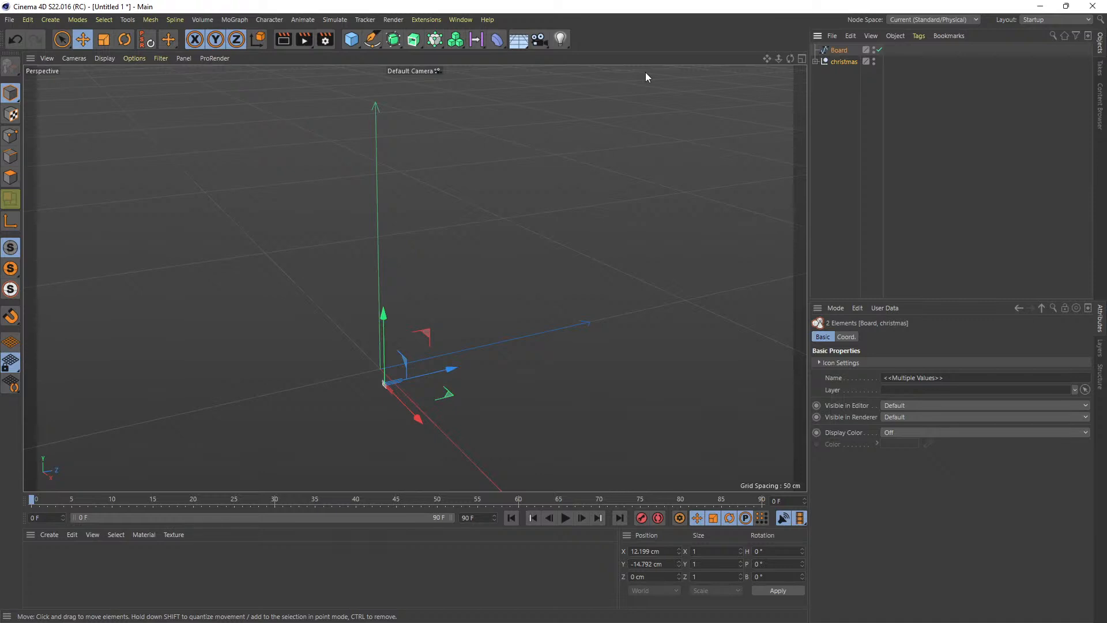
click(104, 39)
drag(340, 397, 430, 375)
drag(302, 382, 484, 231)
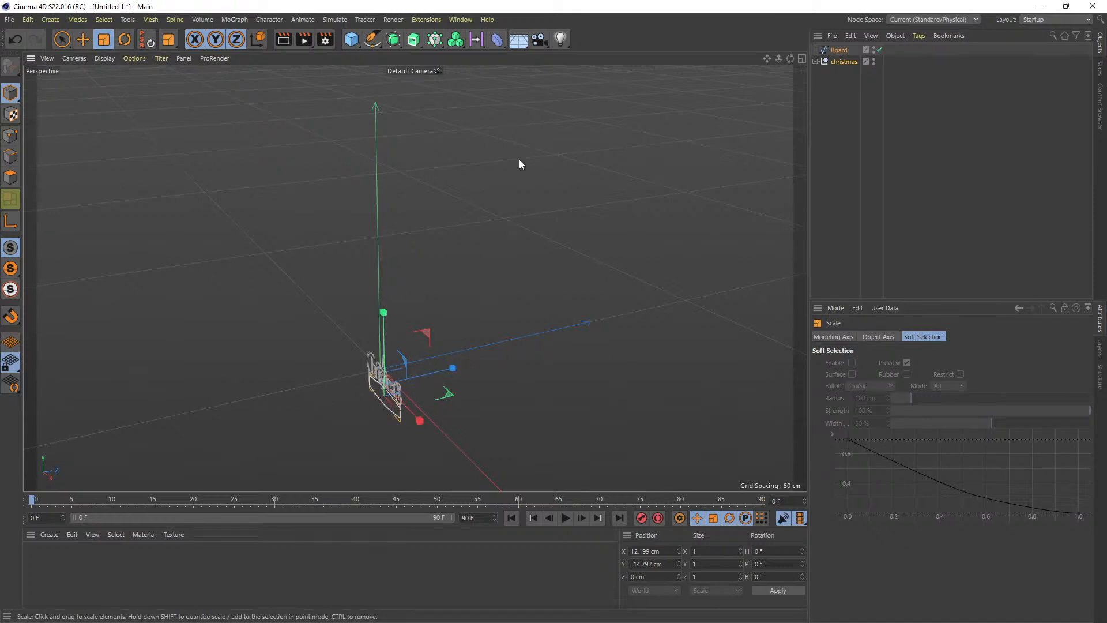
Add a default cube primitive at the scene origin.
click(351, 42)
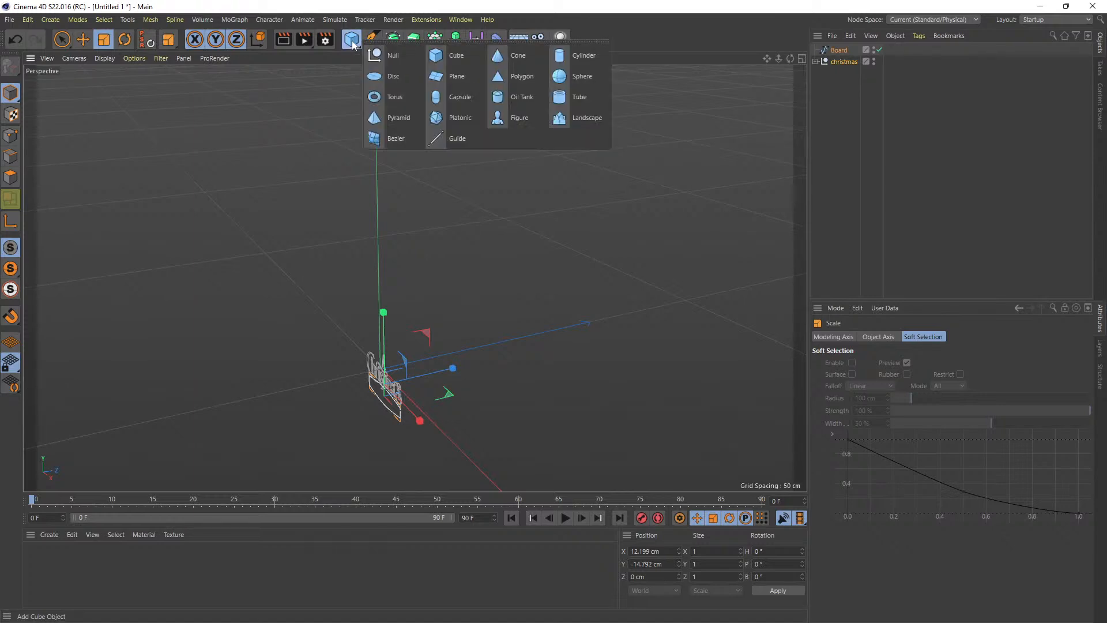
double_click(351, 41)
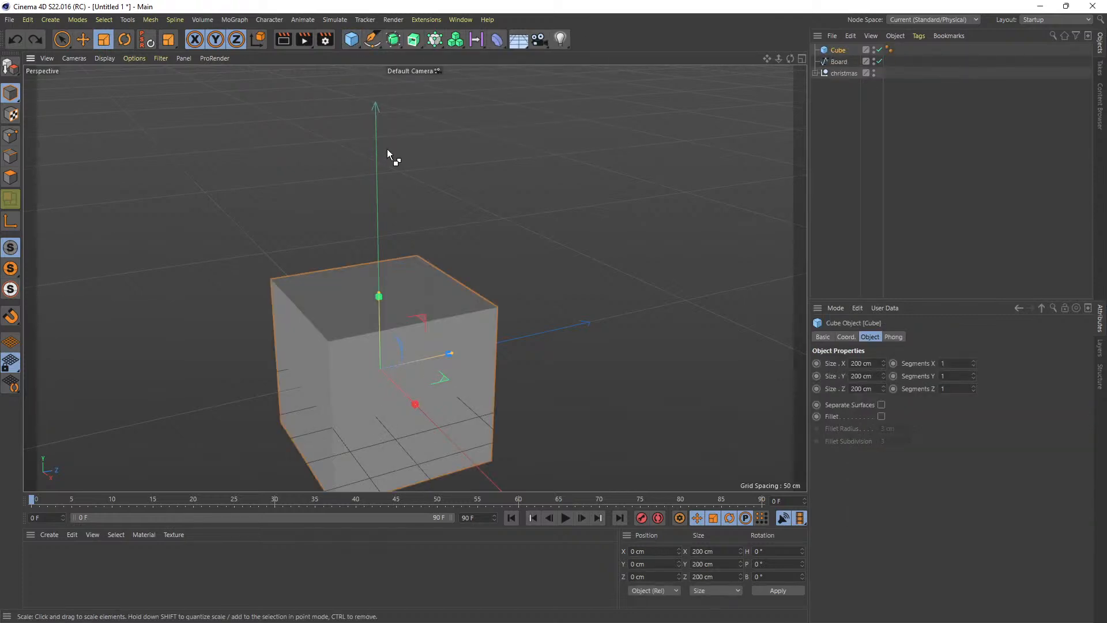
Scale the Board and christmas artwork up together until it exceeds the reference cube, and delete the cube.
key(ctrl+z)
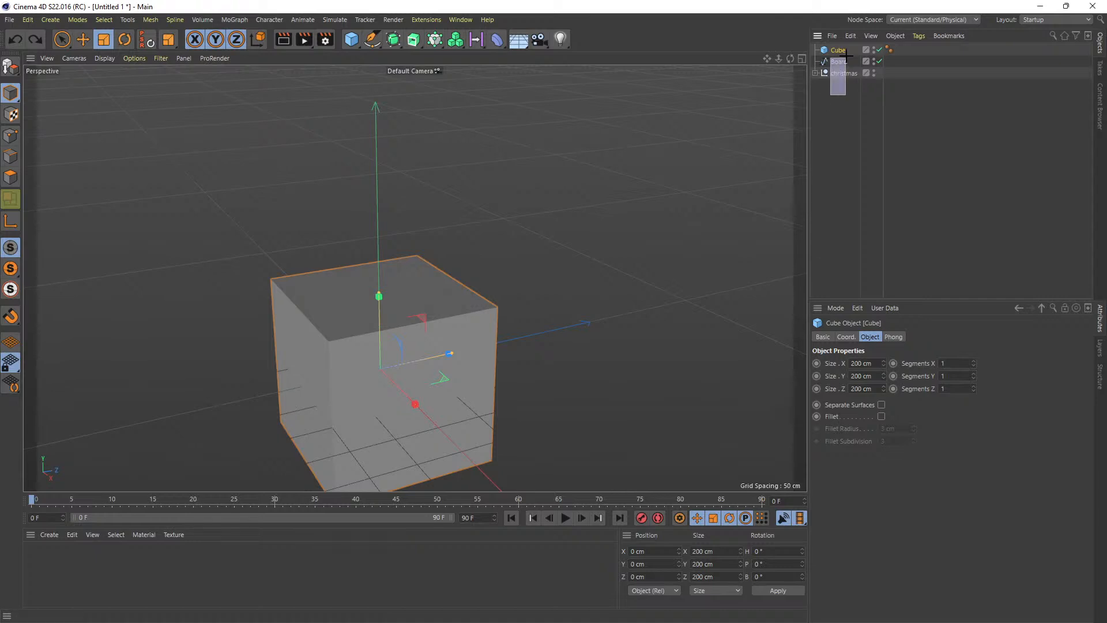
drag(846, 56, 846, 61)
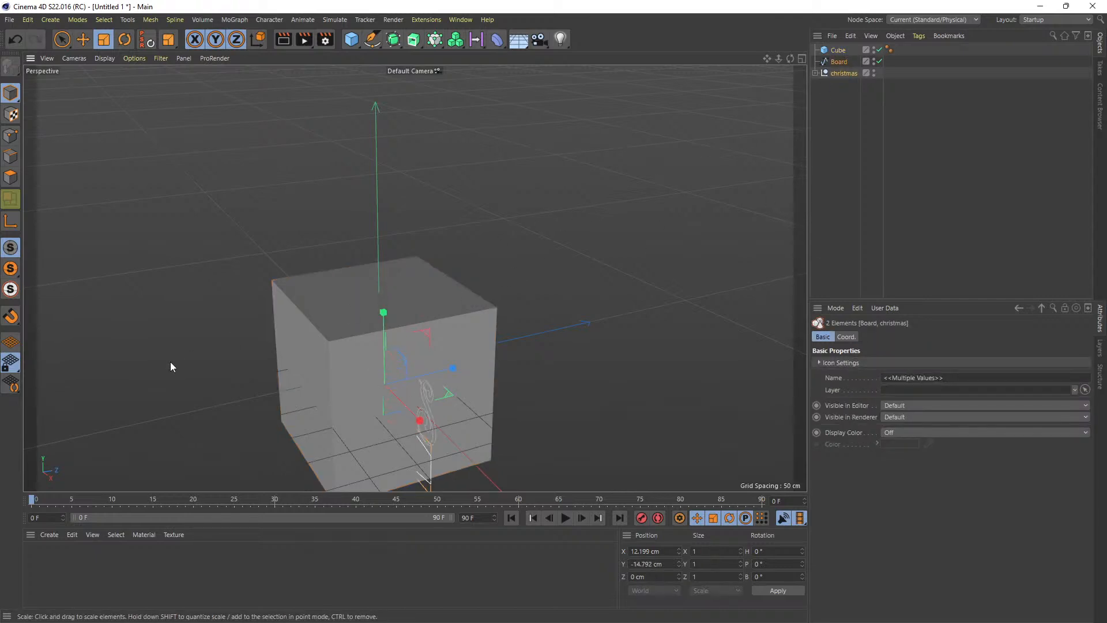
drag(462, 279, 572, 244)
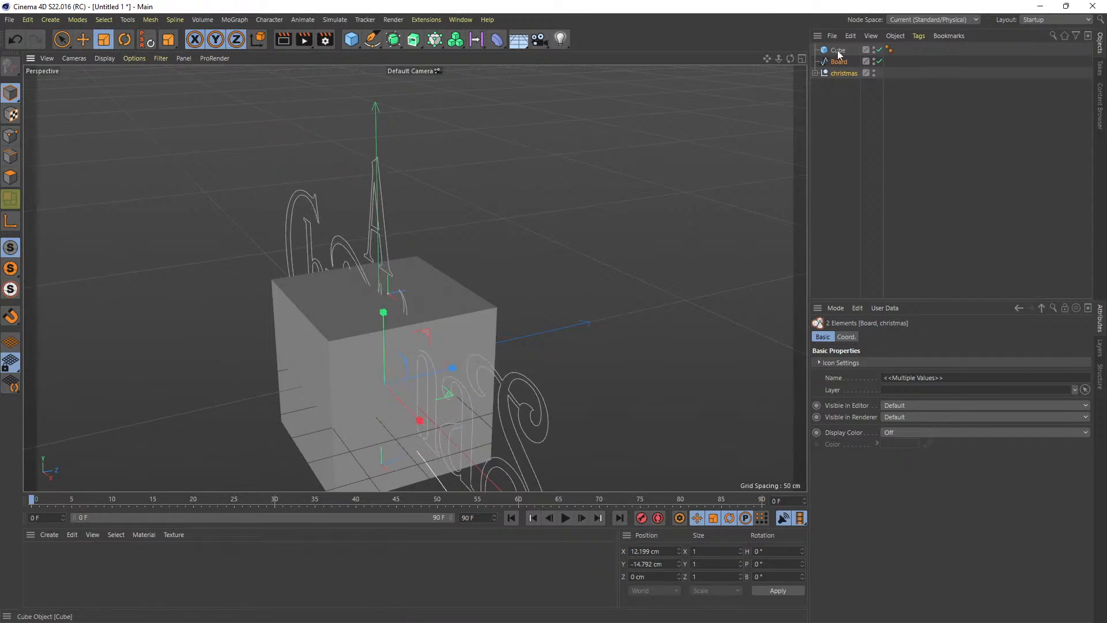
click(819, 53)
key(Delete)
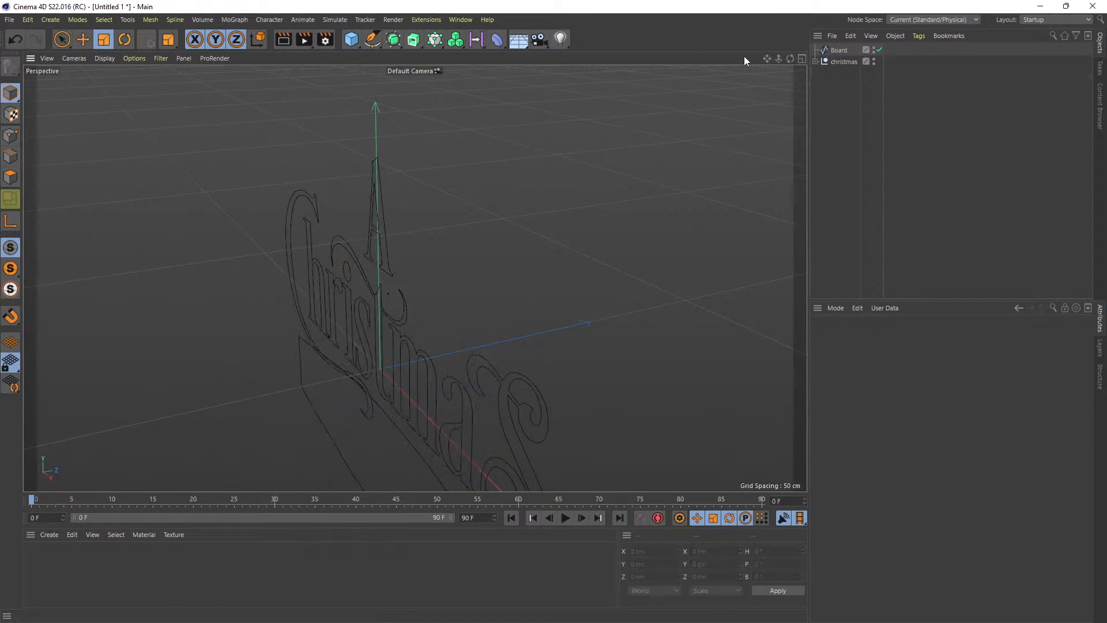
Examine the enlarged Christmas lettering and board outline from the front.
drag(766, 58, 603, 240)
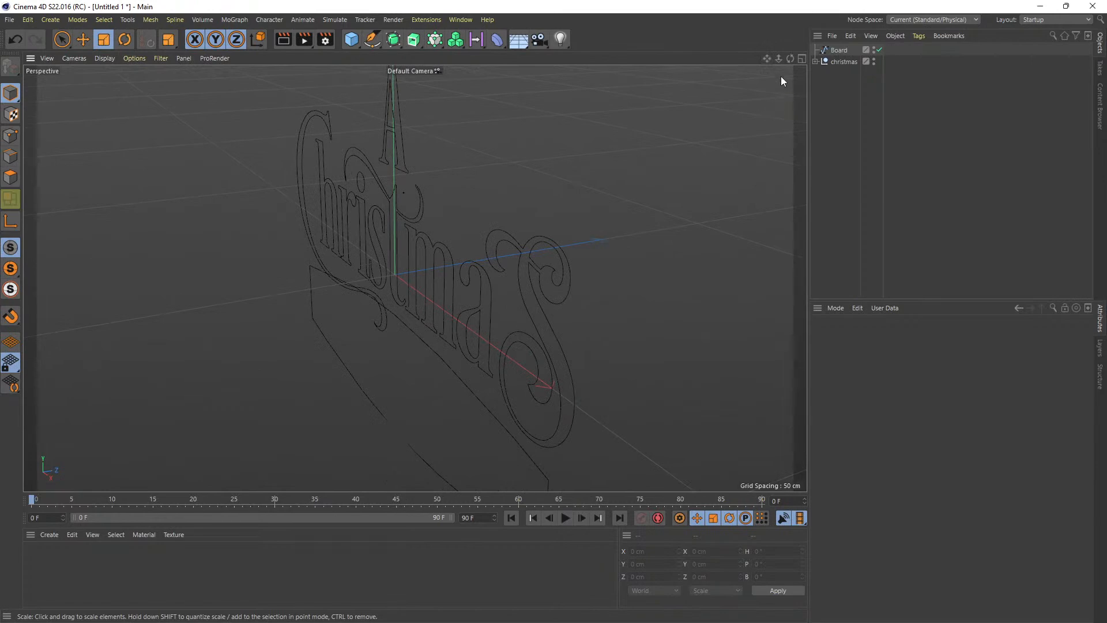
drag(790, 59, 414, 278)
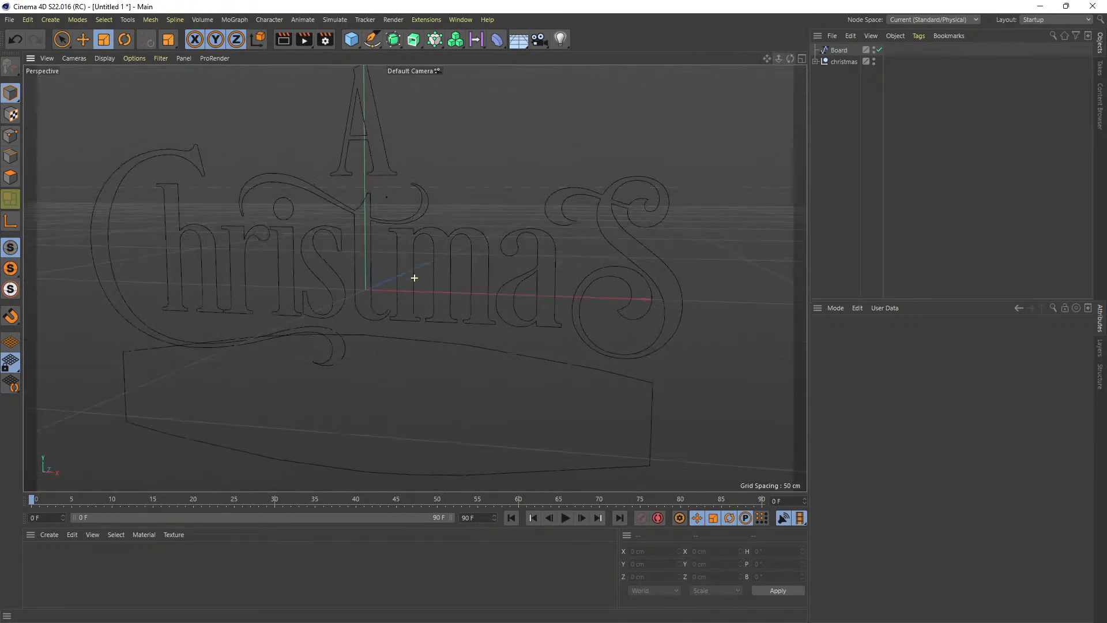
drag(767, 57, 413, 277)
drag(791, 59, 414, 278)
scroll(456, 223, down, 5)
drag(767, 58, 414, 279)
scroll(494, 196, up, 1)
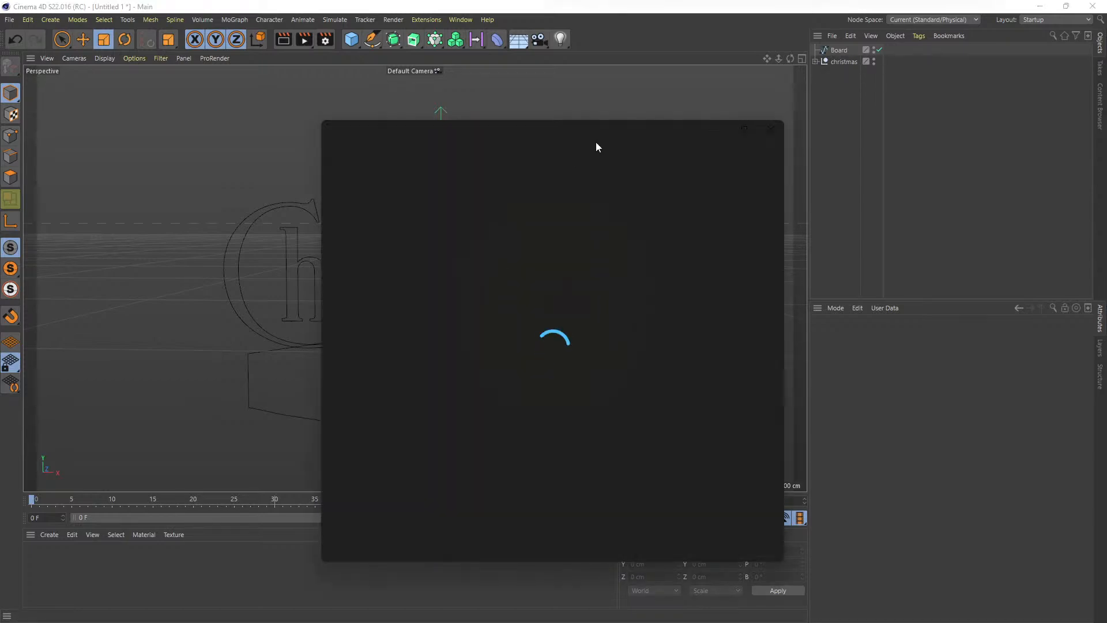
drag(613, 127, 116, 0)
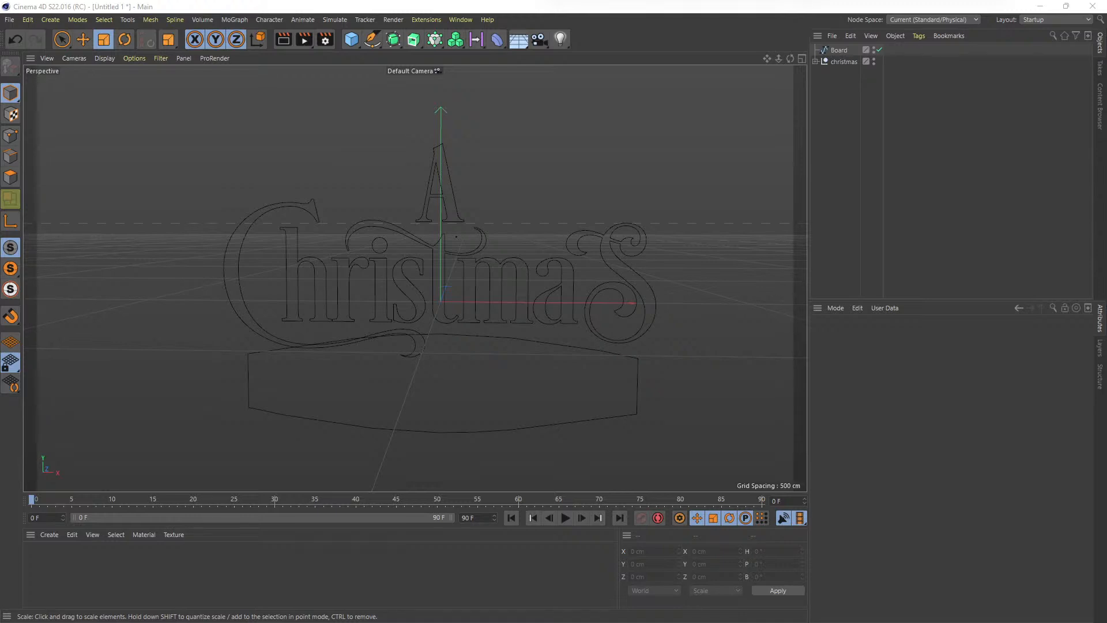
Hide the christmas group in the editor and renderer, and select the Board spline in point mode with Live Selection.
click(842, 61)
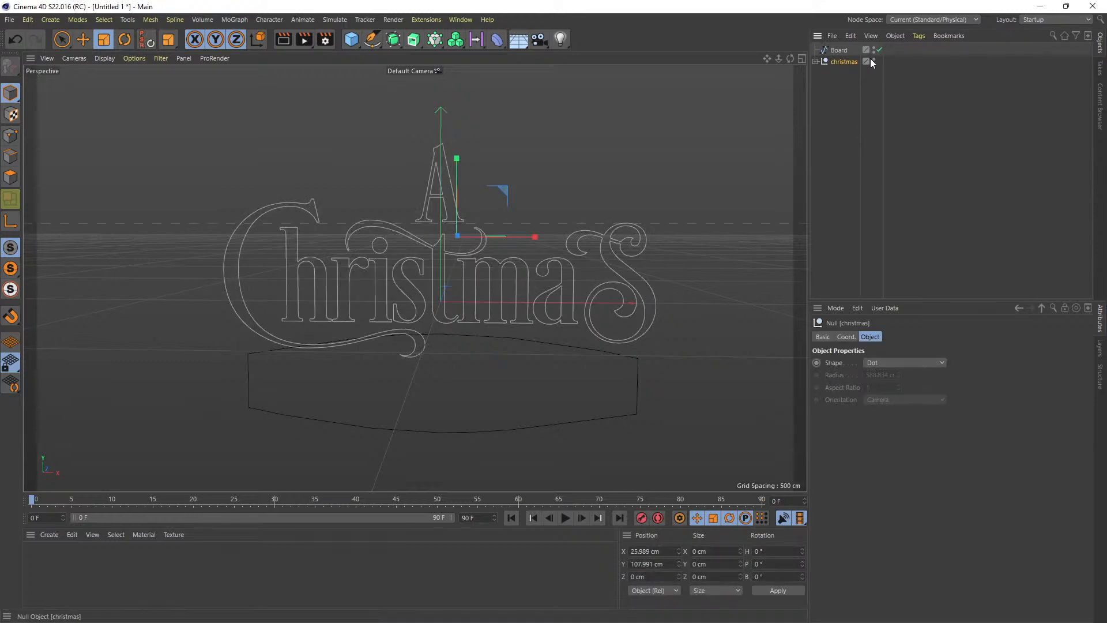
click(875, 59)
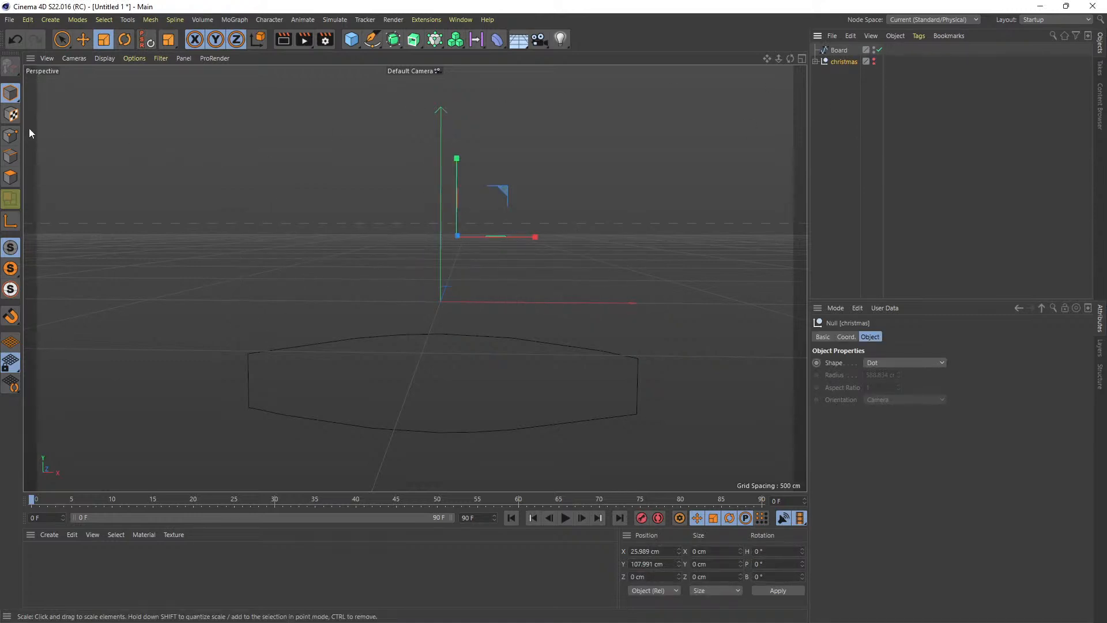
click(13, 138)
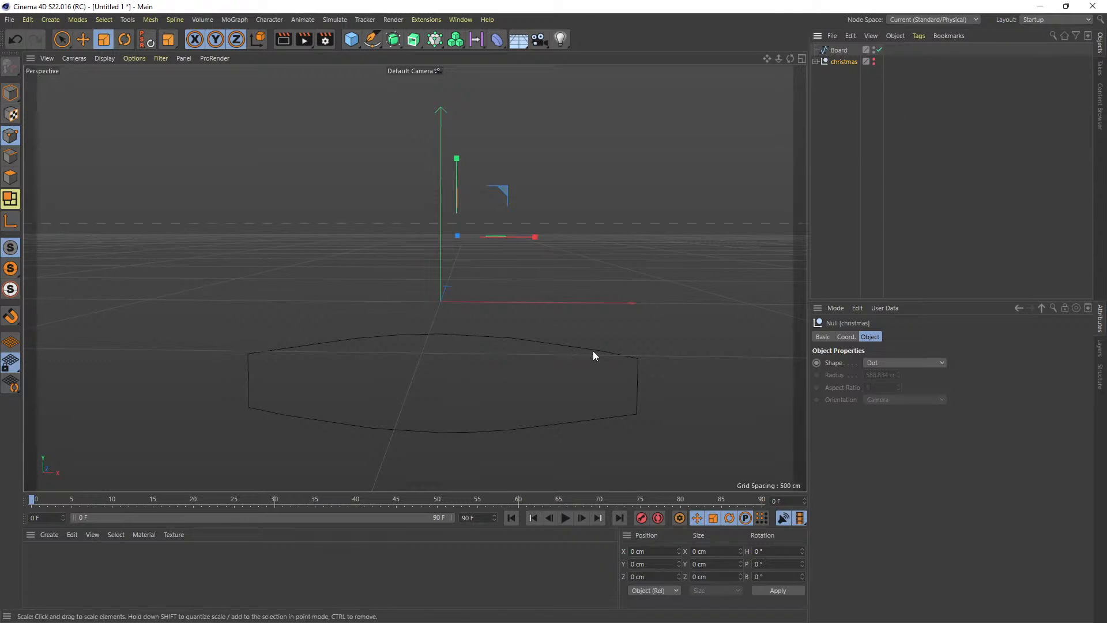
click(844, 51)
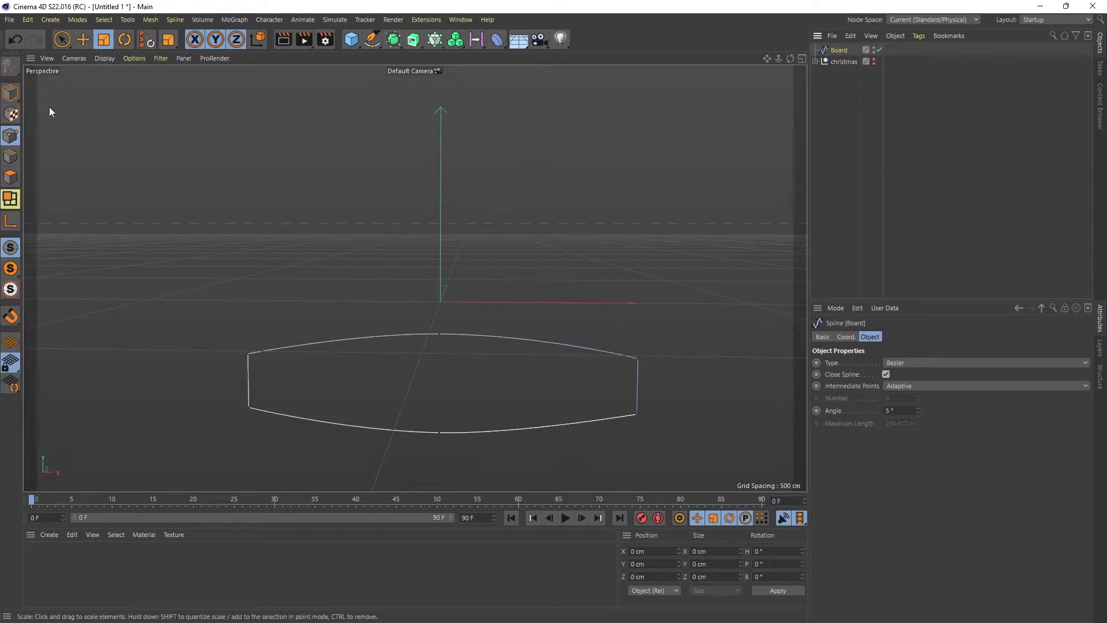
drag(62, 39, 108, 54)
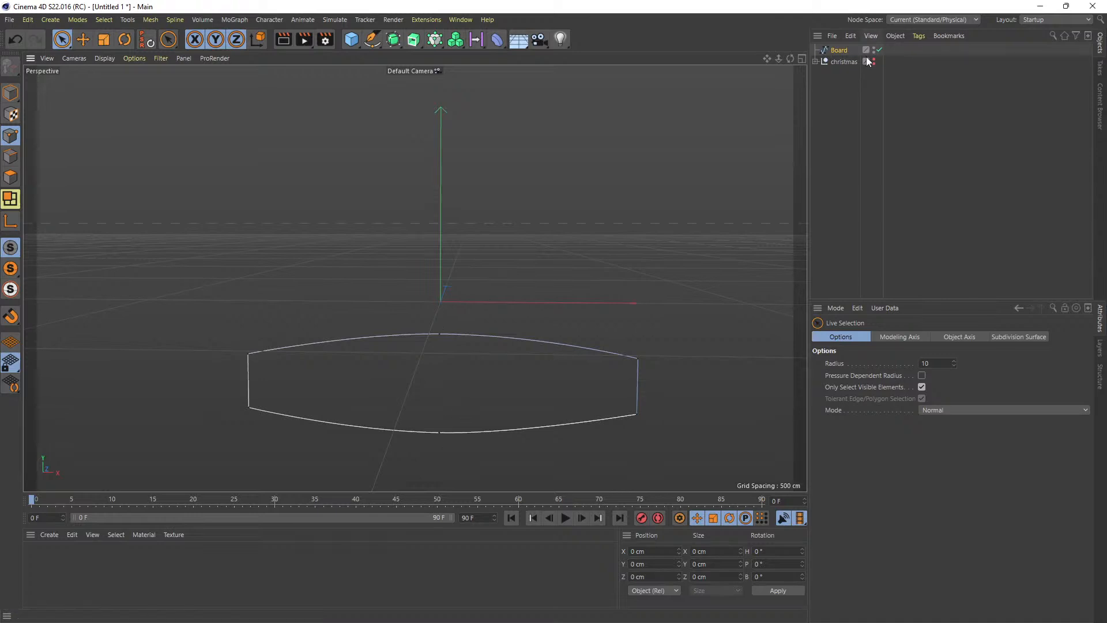
click(845, 53)
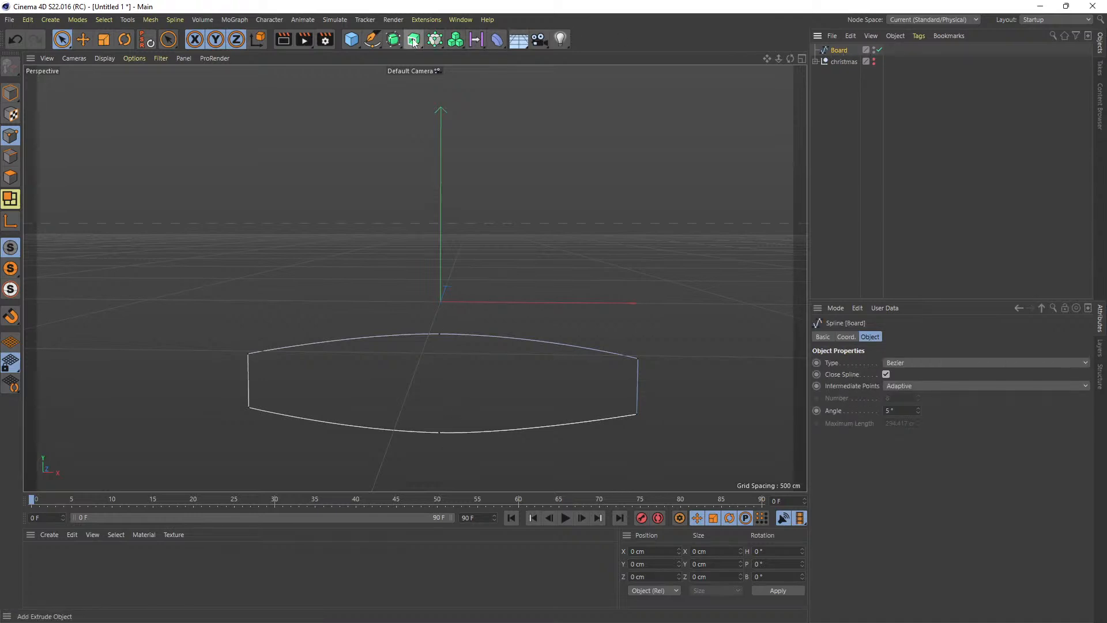
Add an Extrude generator and nest the Board spline inside it to give the board thickness.
drag(414, 41, 447, 53)
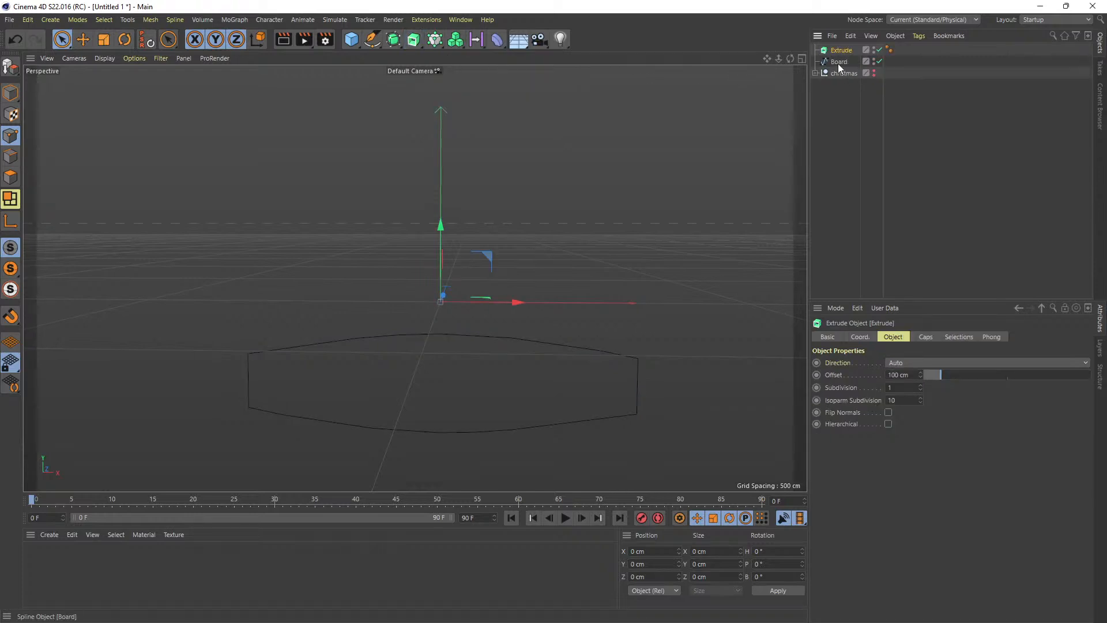
drag(847, 45, 414, 277)
mouse_move(415, 278)
alt+mouse_down()
mouse_move(421, 300)
mouse_move(367, 309)
mouse_move(404, 294)
mouse_move(413, 276)
alt+mouse_up()
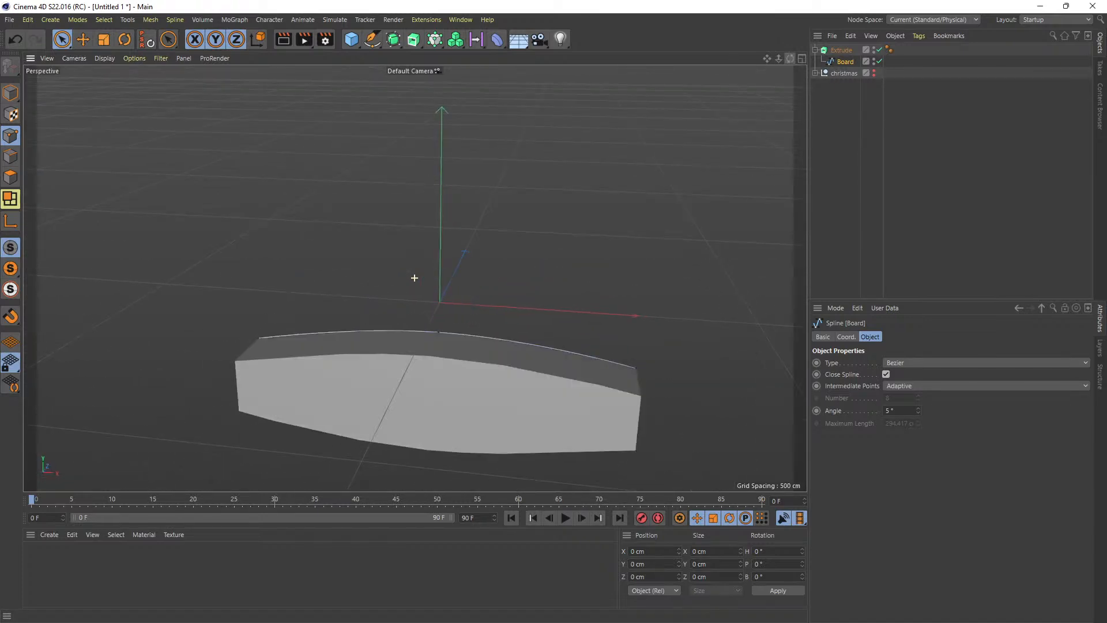
click(839, 52)
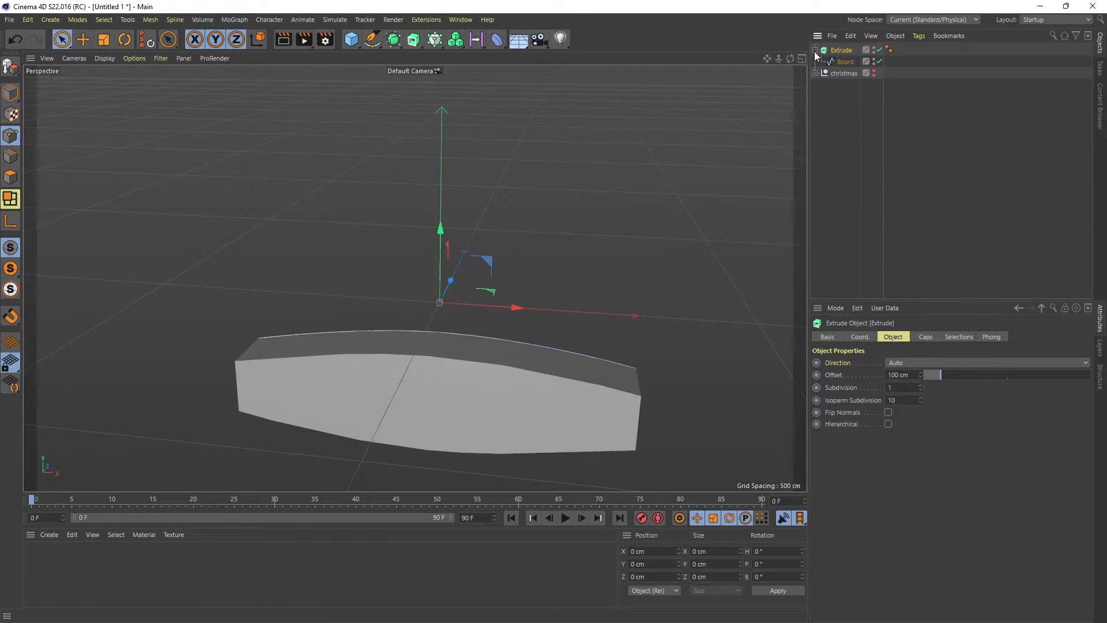
drag(792, 58, 277, 317)
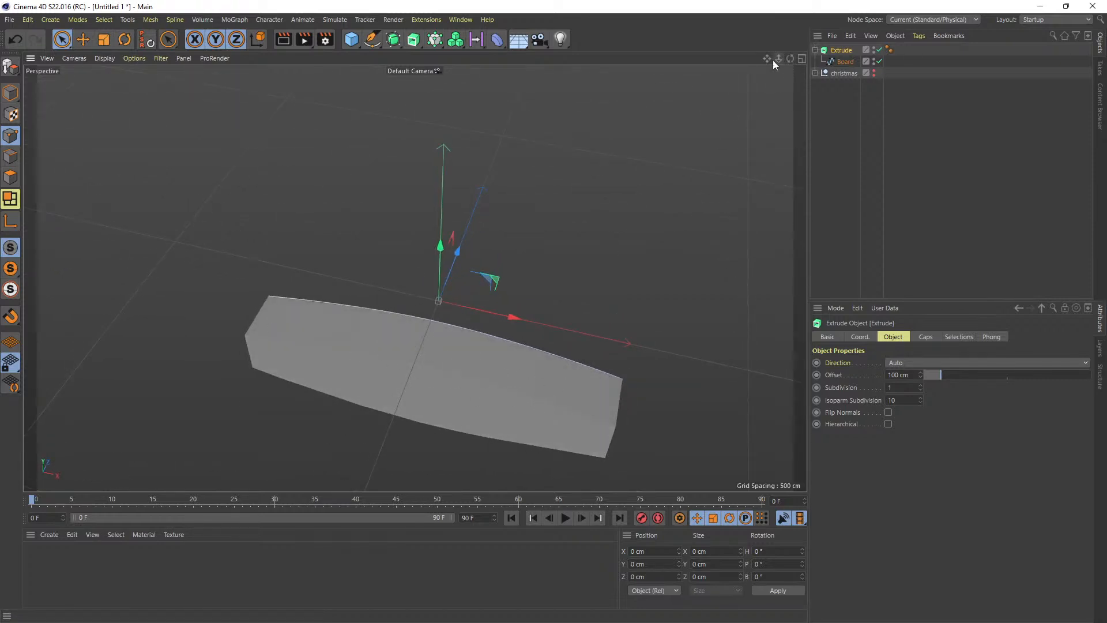
drag(791, 61, 856, 71)
Add a Connect generator and nest the christmas group with all its letter paths inside it.
click(832, 73)
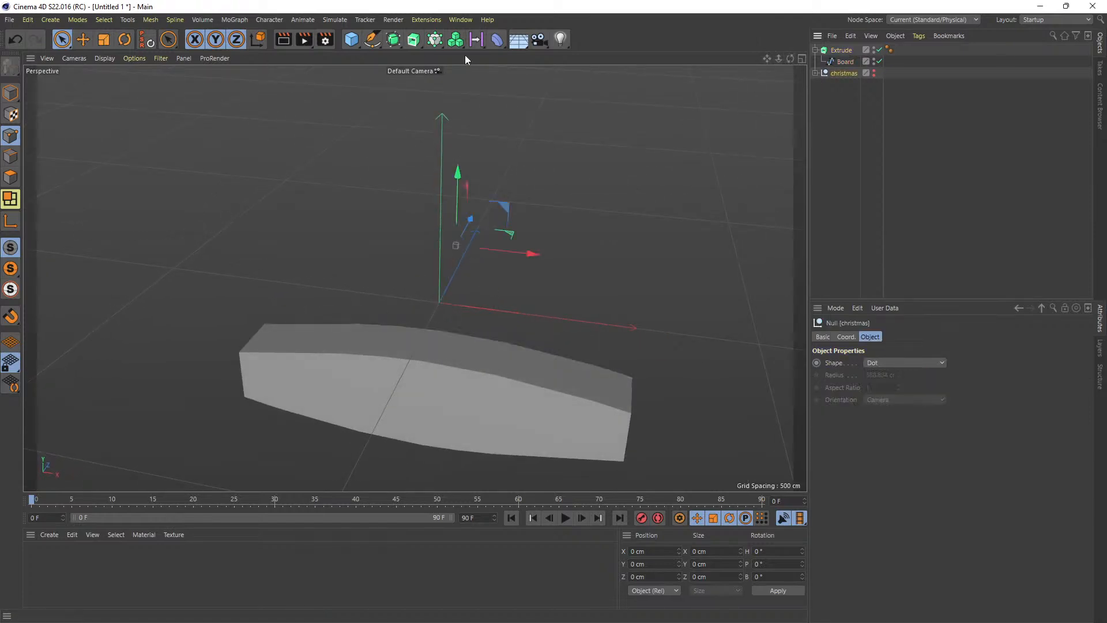
click(816, 73)
drag(848, 241, 847, 93)
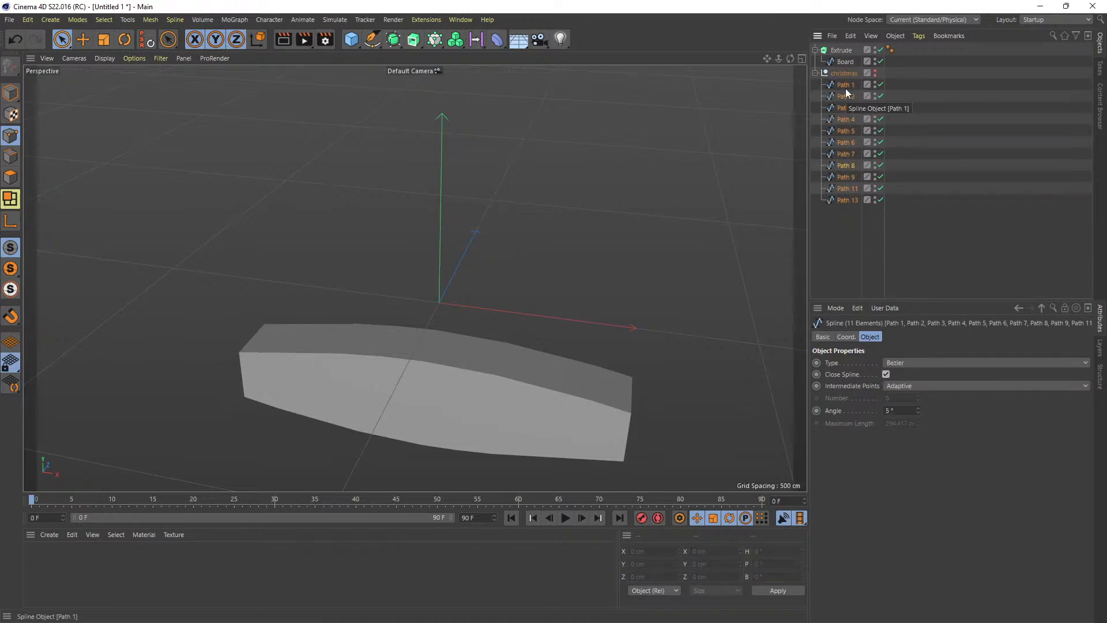
click(815, 73)
click(830, 72)
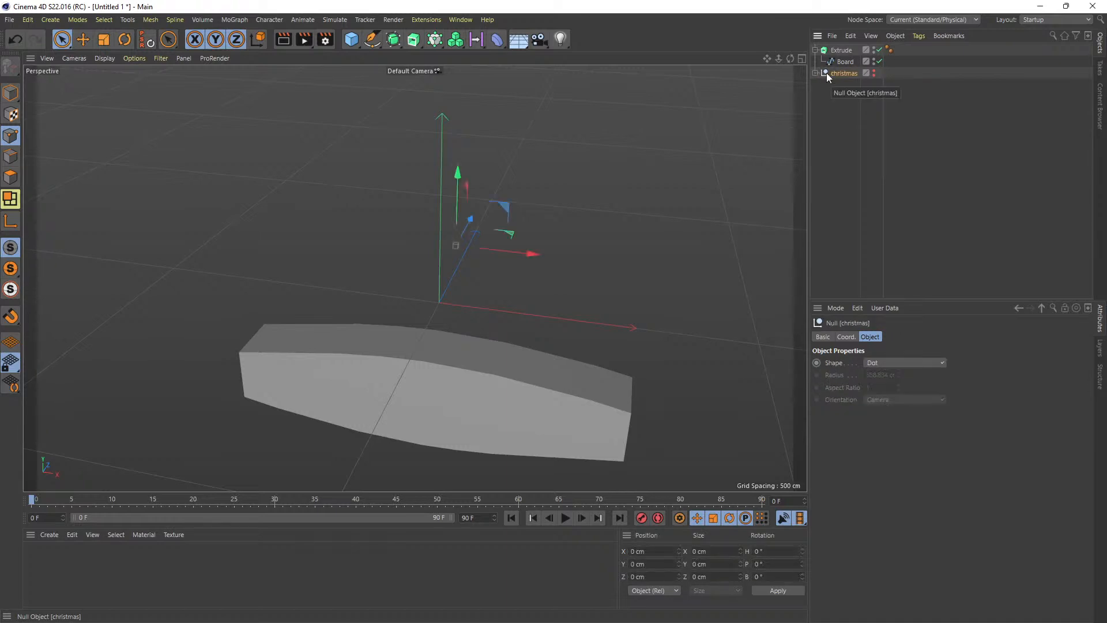
click(393, 39)
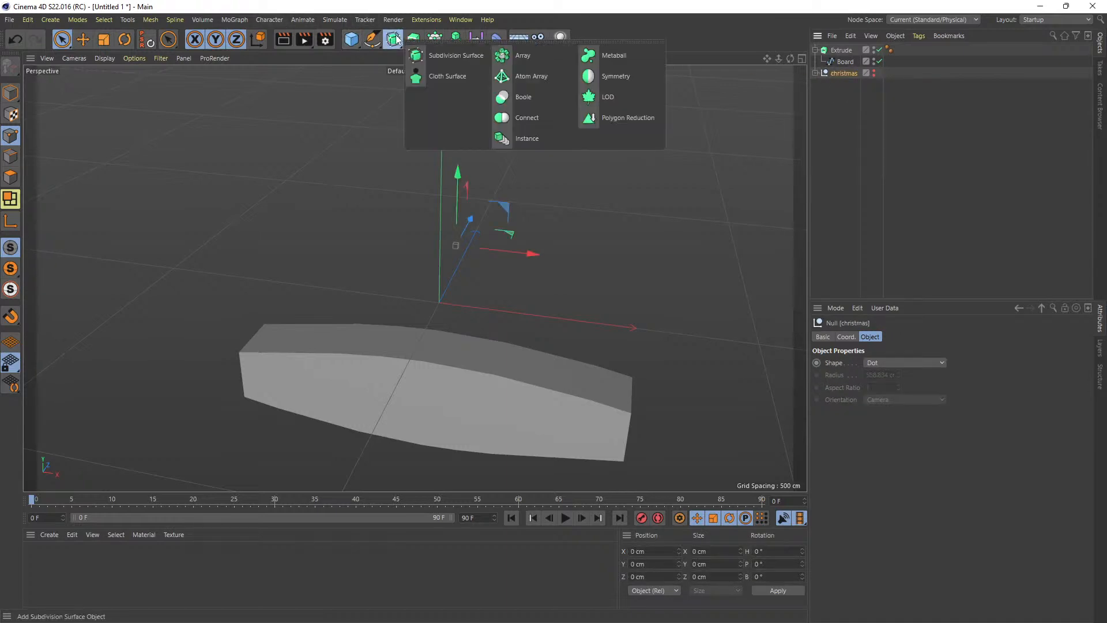
click(534, 117)
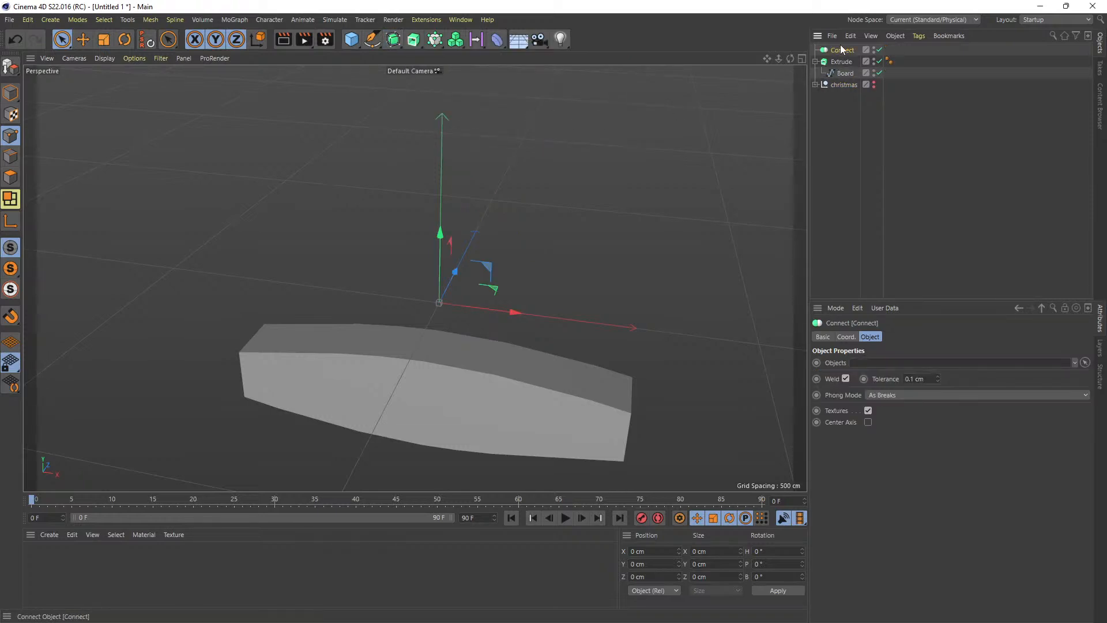
drag(851, 49, 848, 51)
Convert the Connect generator with the christmas lettering into a single editable spline.
click(815, 51)
click(845, 51)
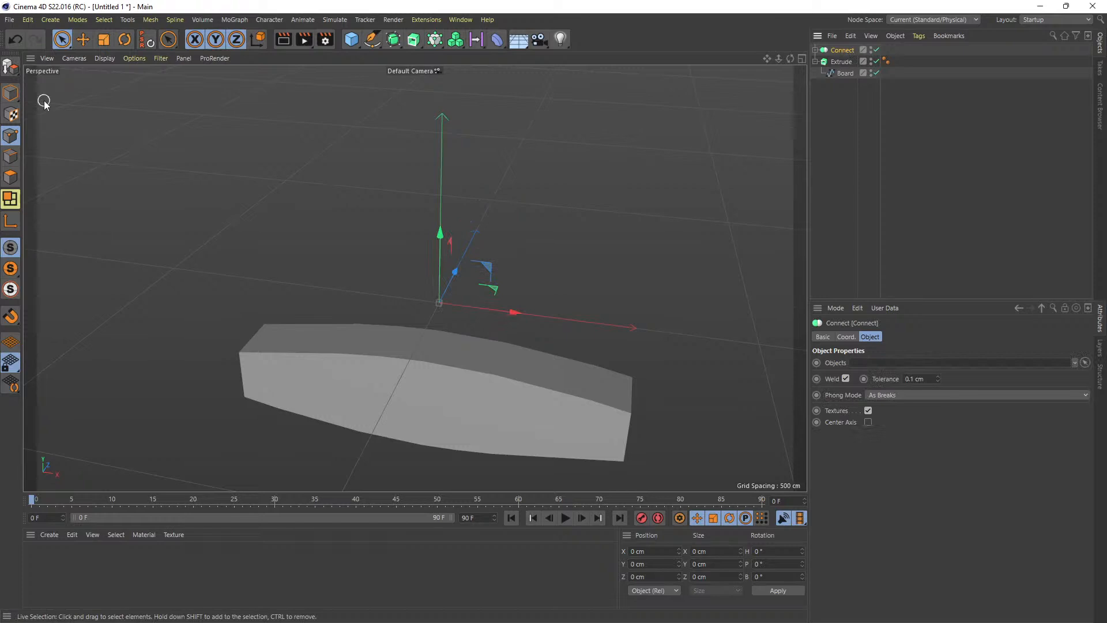
key(c)
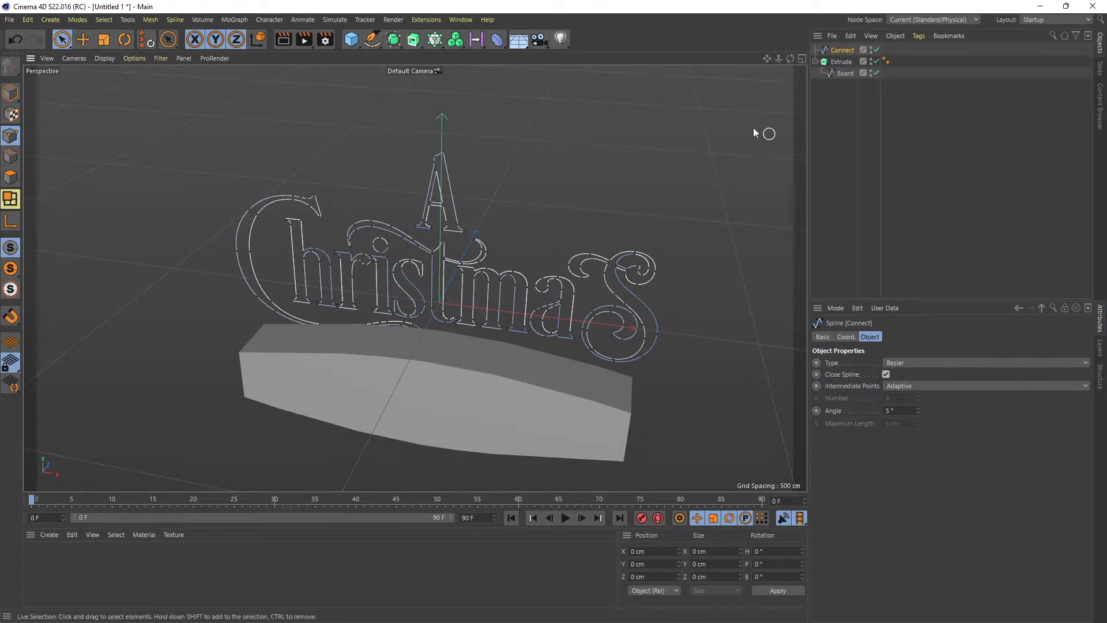
Select the points of the letter A above the word, scale them to about 63 by 101 cm and lower them to about Y 178 cm.
mouse_move(778, 59)
mouse_down()
mouse_move(769, 60)
mouse_move(795, 55)
mouse_move(805, 30)
mouse_move(813, 36)
mouse_move(786, 44)
mouse_up()
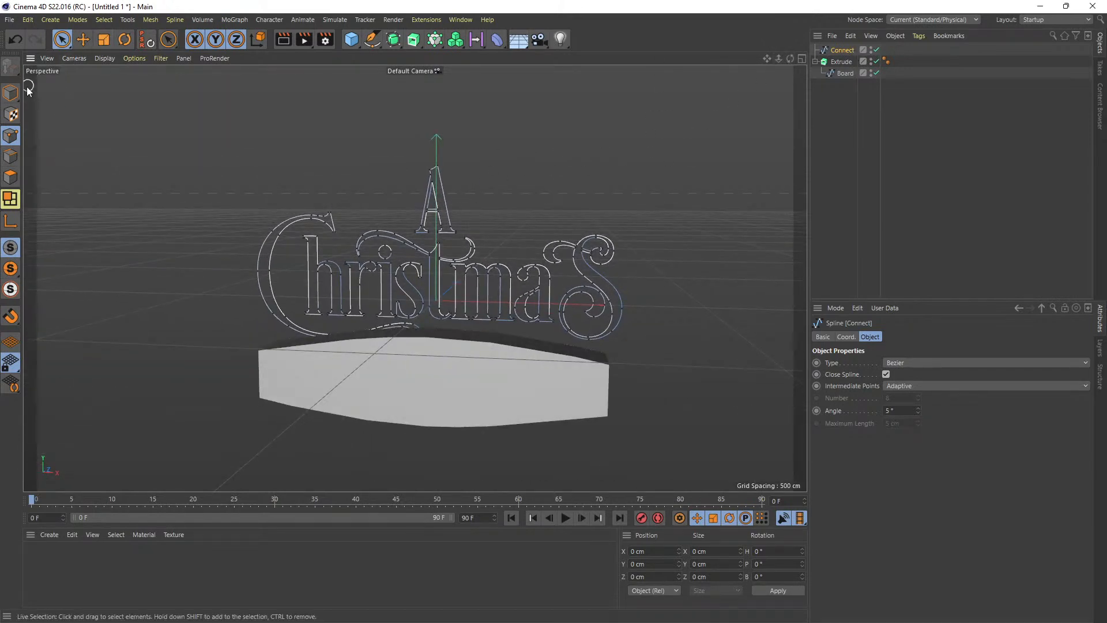
scroll(439, 169, up, 1)
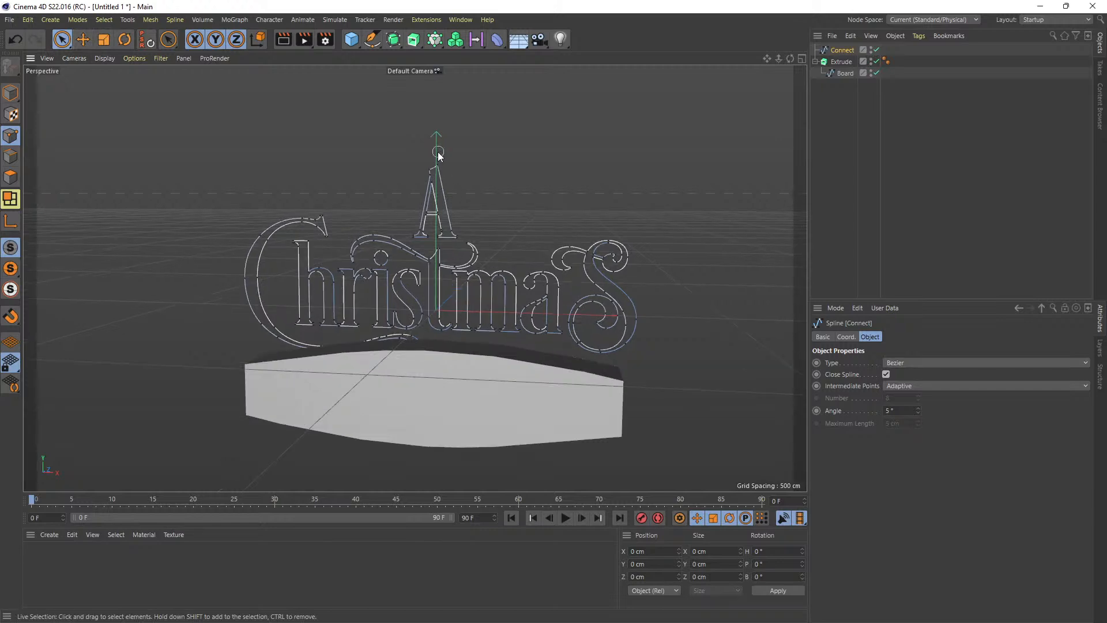
mouse_move(421, 173)
mouse_down()
mouse_move(439, 157)
mouse_move(453, 237)
mouse_move(423, 215)
mouse_move(427, 179)
mouse_move(420, 238)
mouse_move(434, 241)
mouse_up()
scroll(427, 190, up, 3)
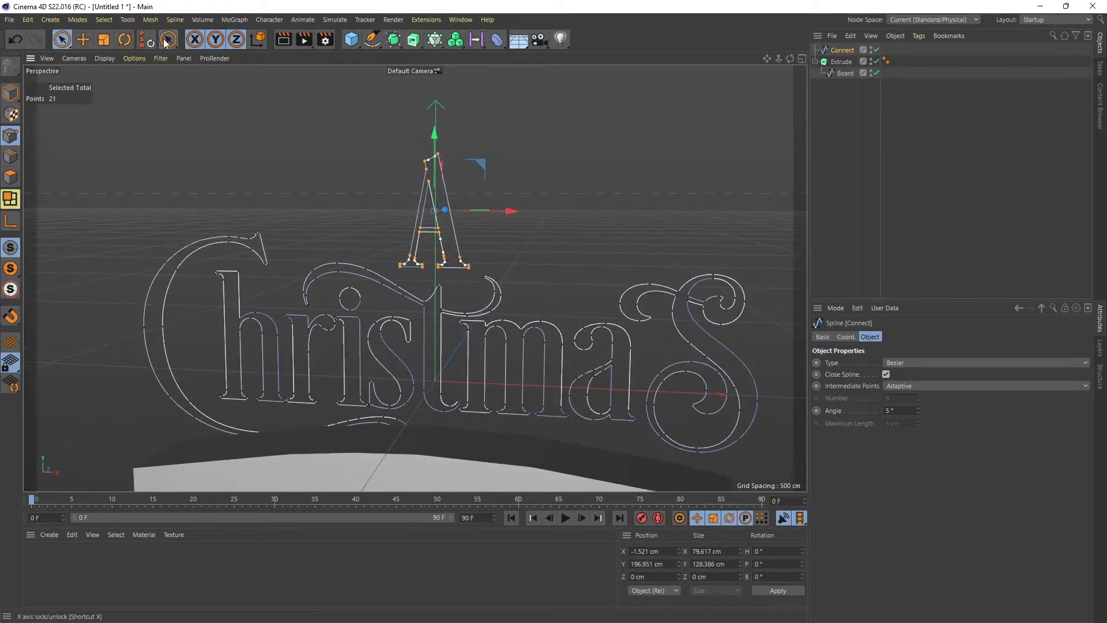
click(104, 39)
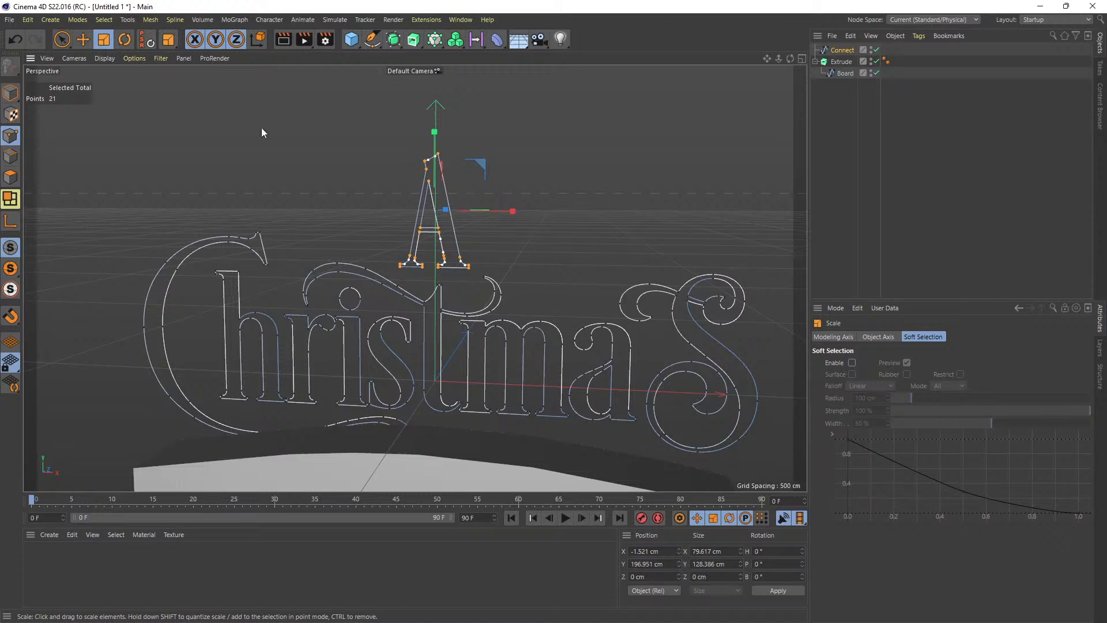
drag(514, 196, 477, 204)
key(e)
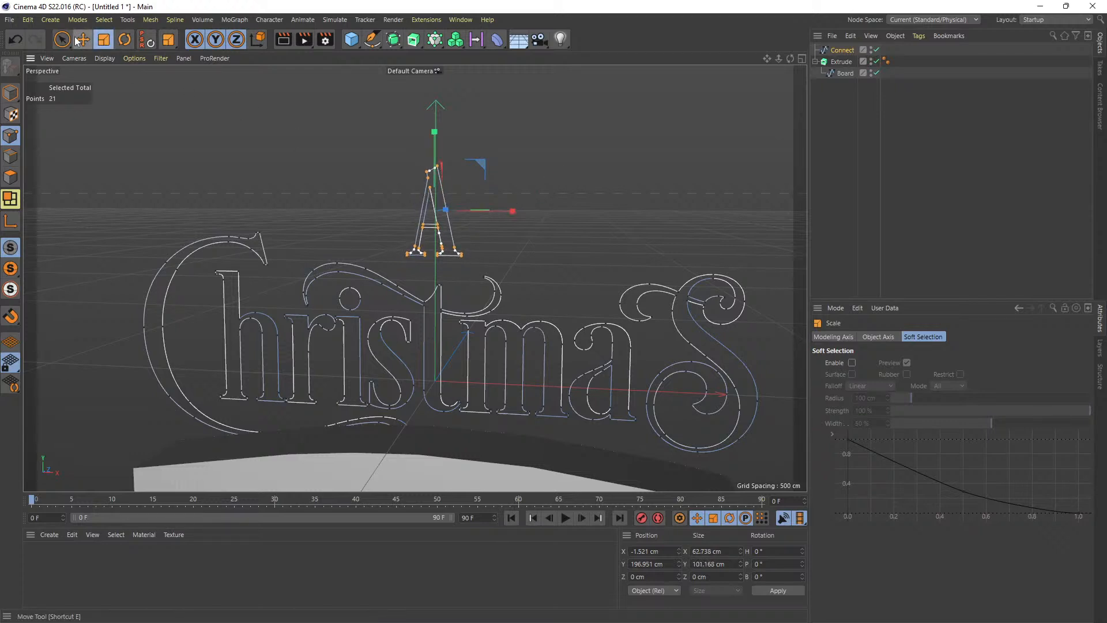
mouse_move(435, 133)
mouse_down()
mouse_move(439, 157)
mouse_move(442, 147)
mouse_up()
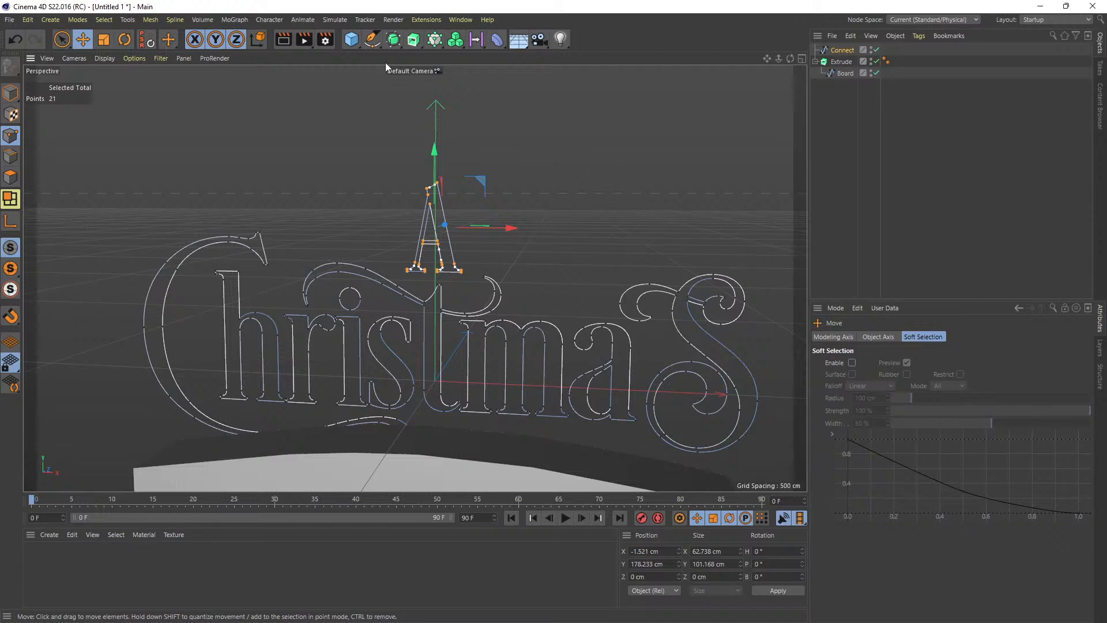
Add another Extrude generator and nest the Connect lettering spline inside it.
click(413, 39)
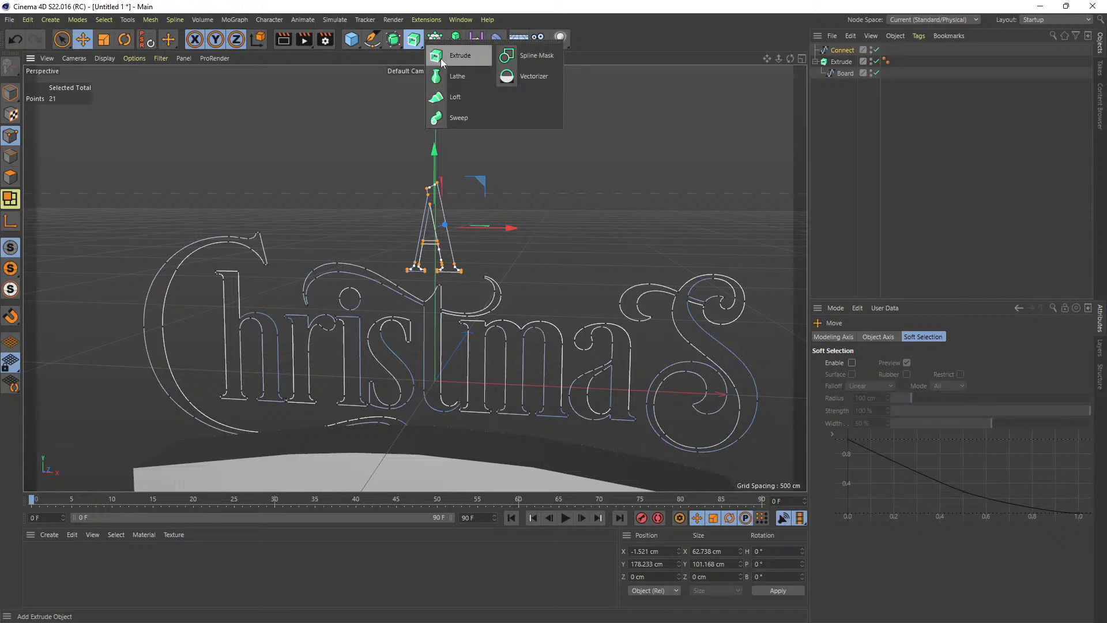
click(441, 57)
drag(840, 62, 842, 52)
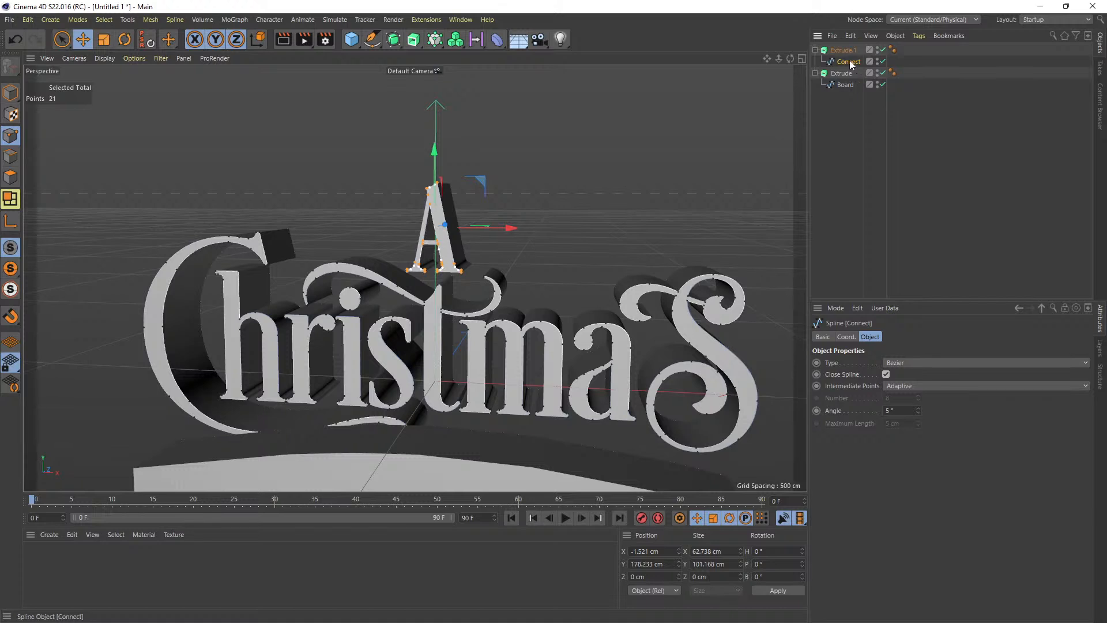
Rename the Extrude generator that holds the lettering spline as "A Christmas" and collapse its hierarchy.
click(846, 51)
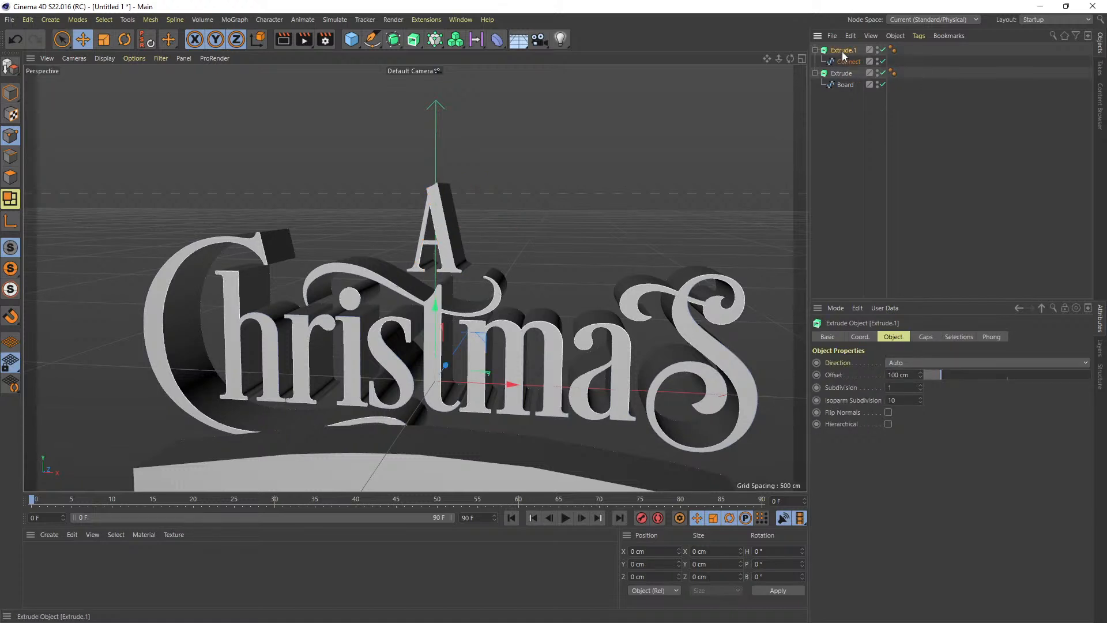
double_click(842, 54)
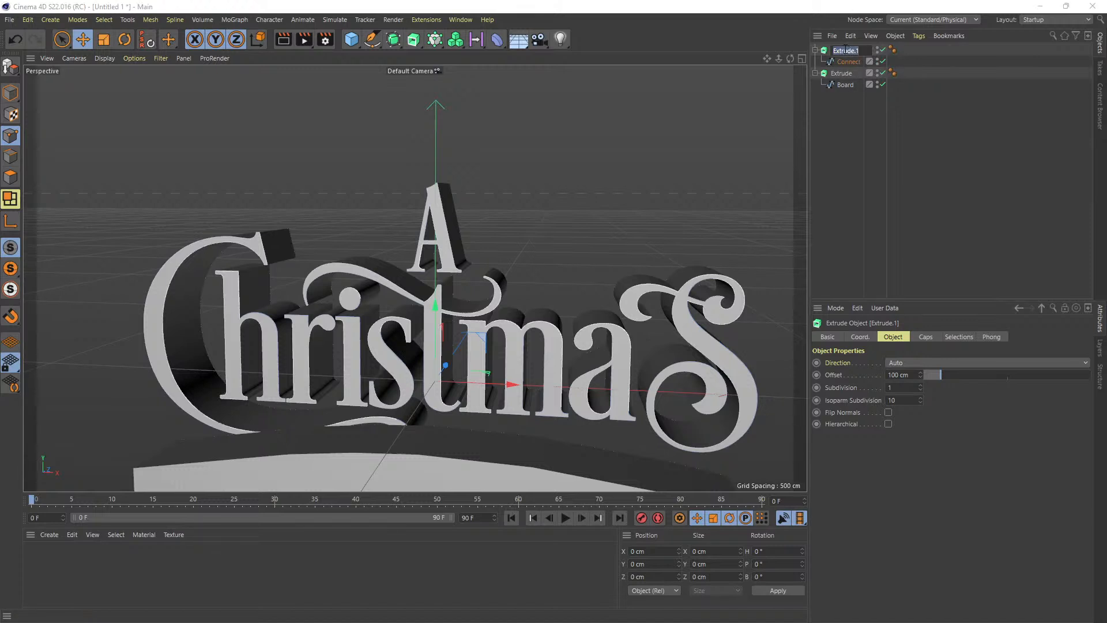
text(A Christmas)
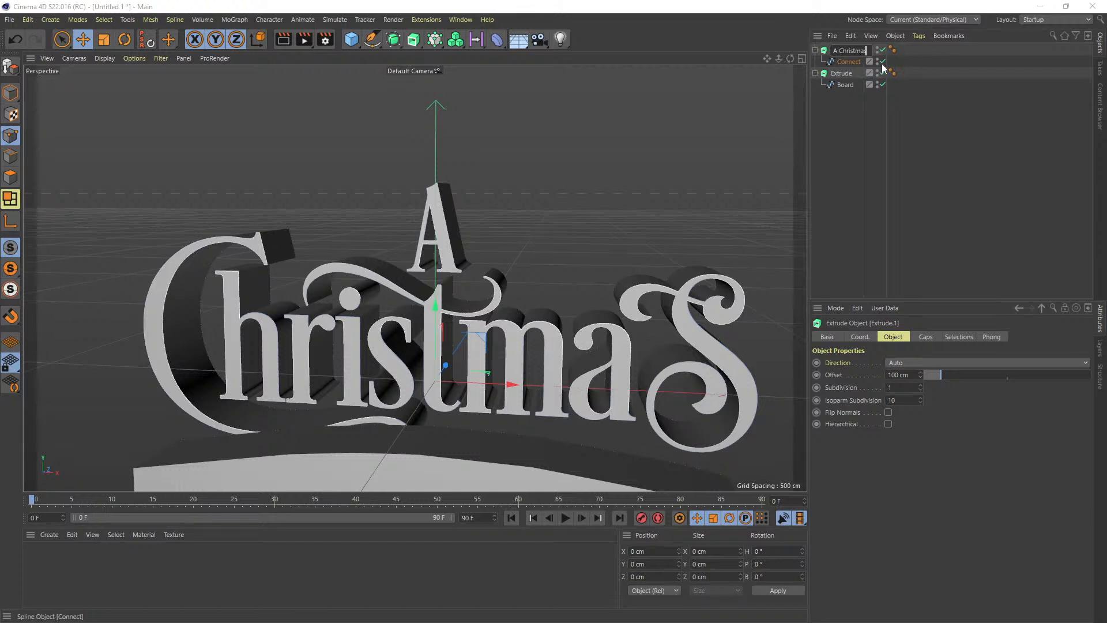
key(Return)
click(815, 51)
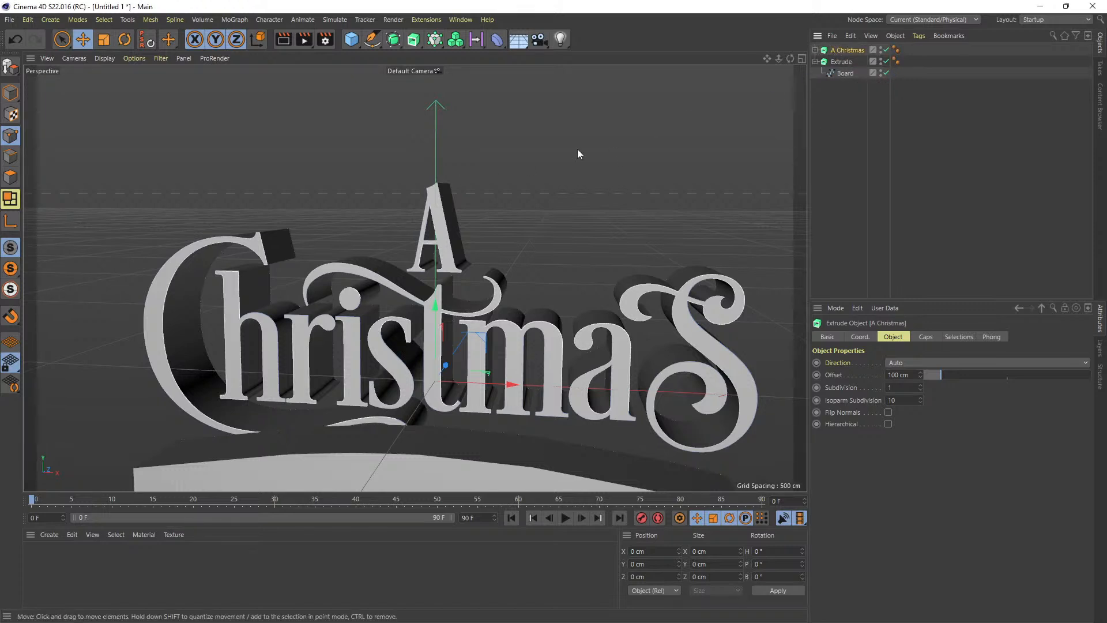
Rename the Extrude generator that holds the Board spline as "board".
mouse_move(779, 58)
mouse_down()
mouse_move(707, 58)
mouse_move(778, 61)
mouse_up()
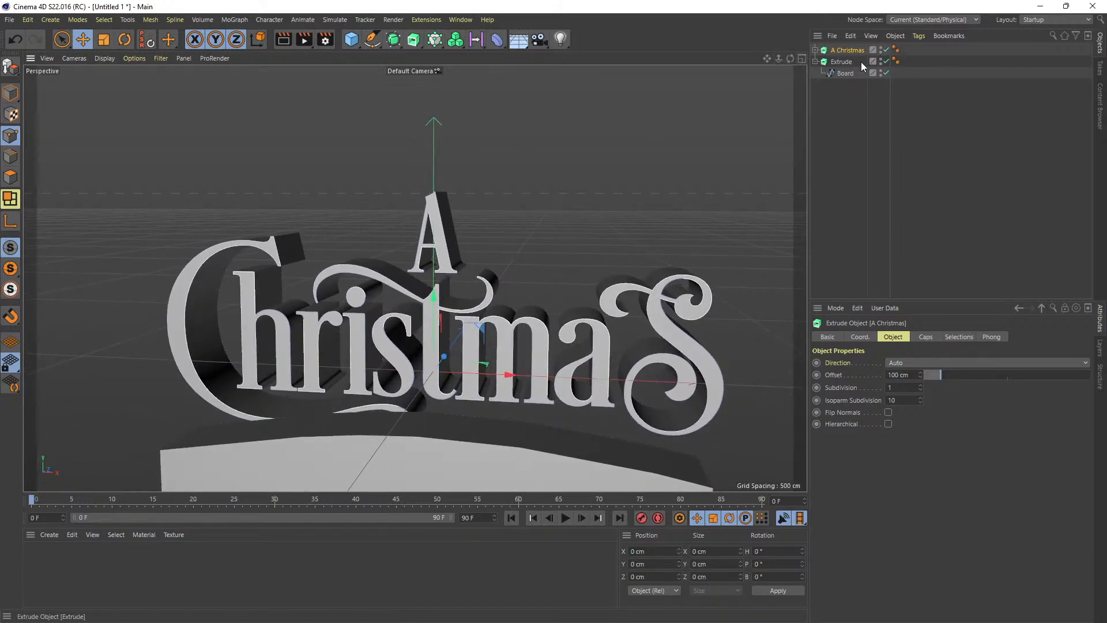
double_click(842, 61)
text(board)
key(Return)
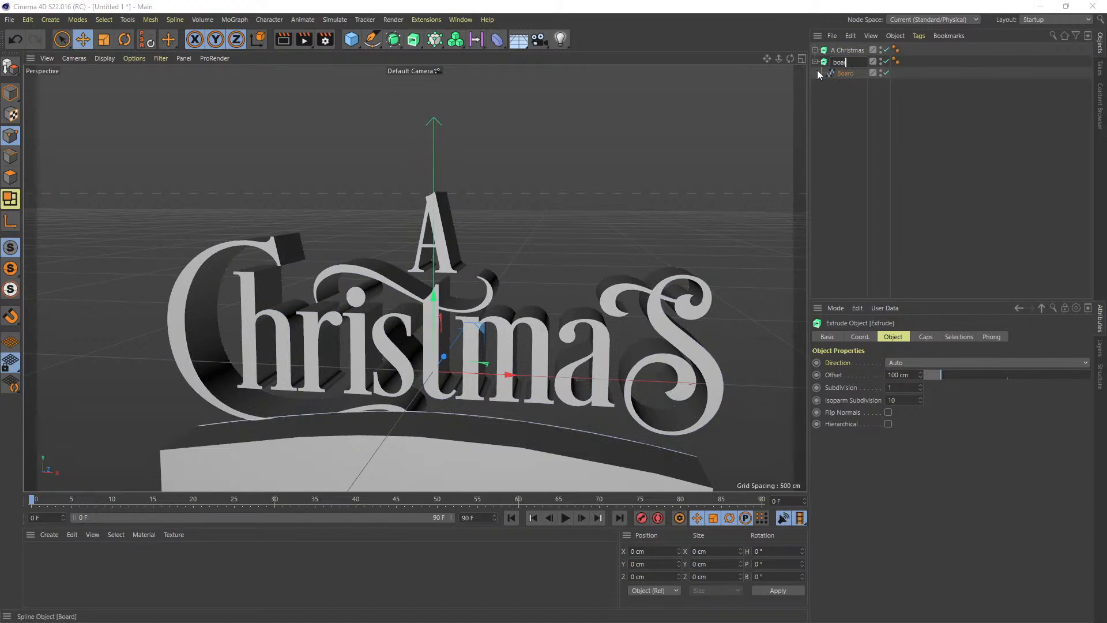
Hide the board temporarily to view the extruded lettering alone and show it again.
click(881, 60)
mouse_move(779, 59)
mouse_down()
mouse_move(727, 60)
mouse_move(792, 86)
mouse_move(782, 80)
mouse_up()
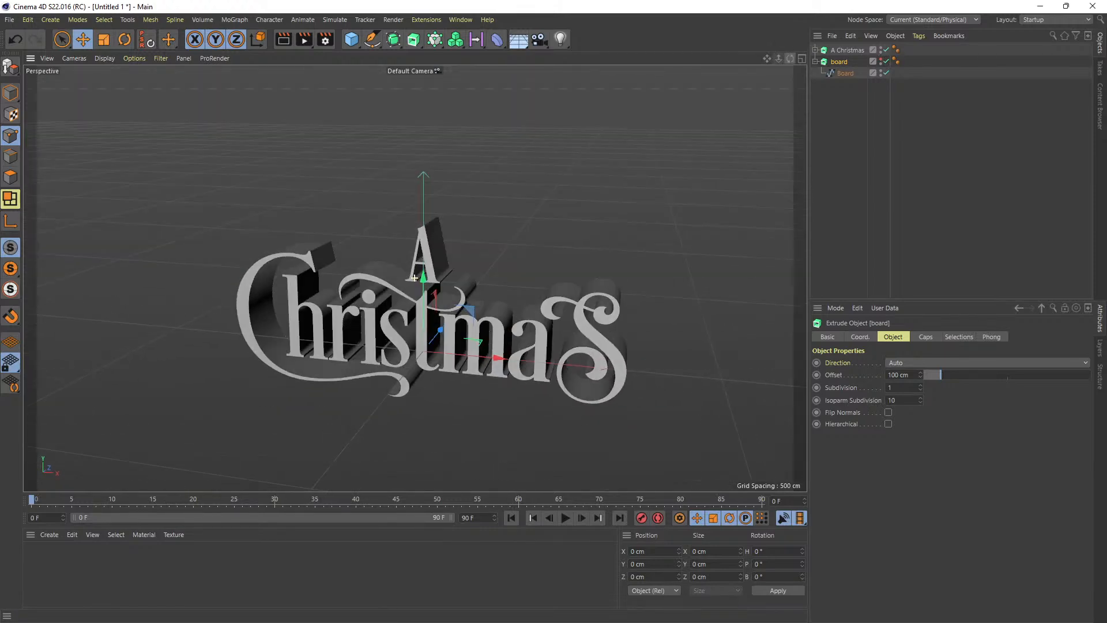
scroll(588, 304, up, 4)
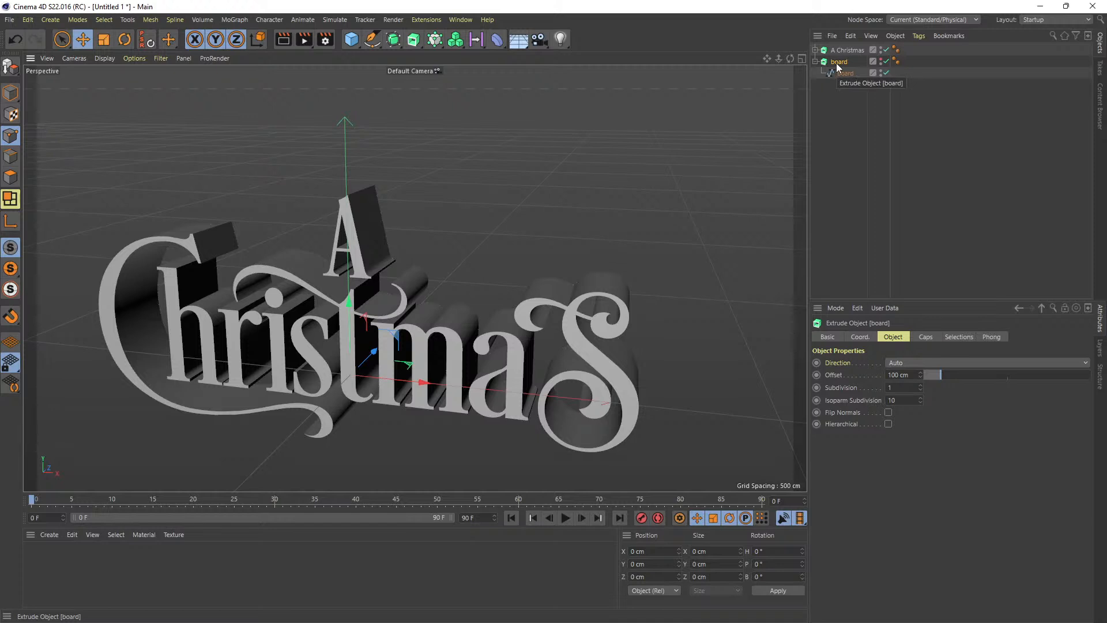
alt+click(881, 62)
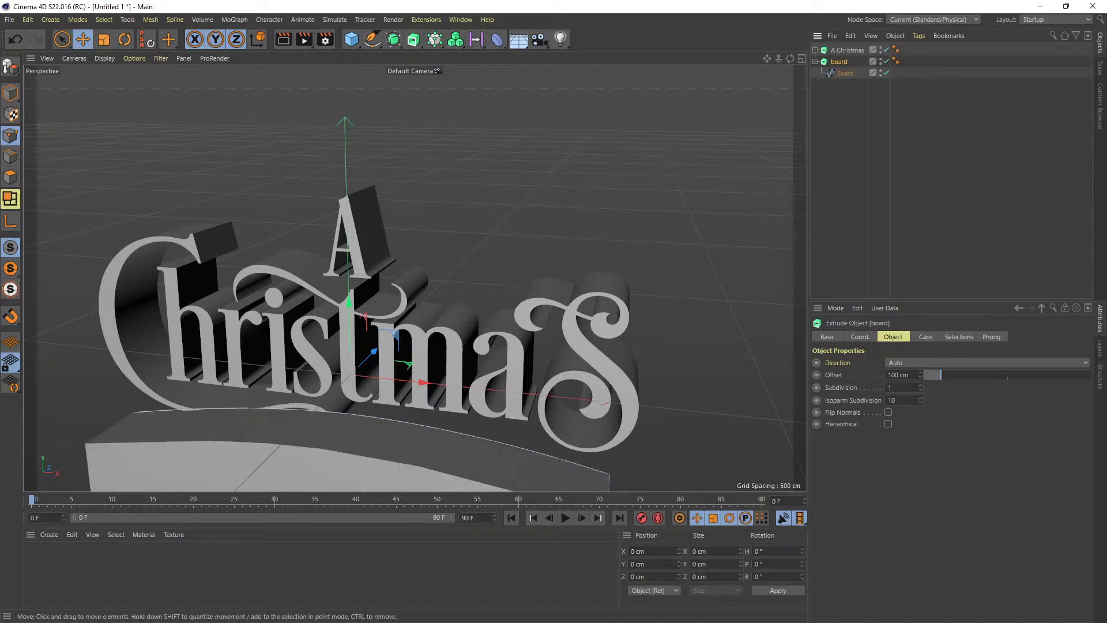
mouse_move(767, 58)
mouse_down()
mouse_move(788, 18)
mouse_move(767, 59)
mouse_up()
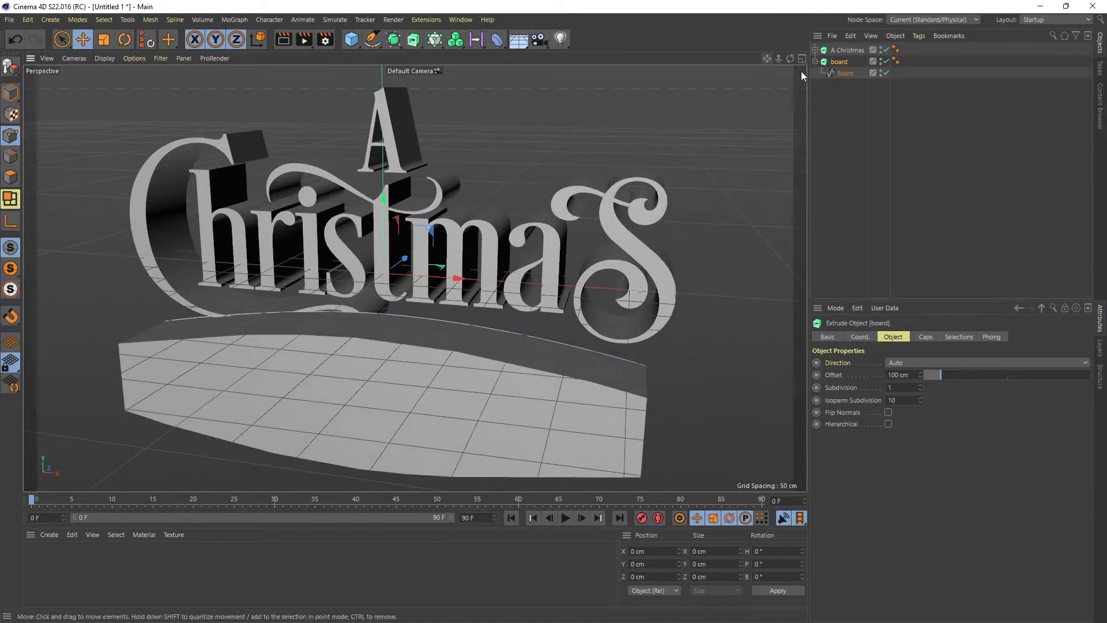
Give the caps of both the A Christmas and board extrusions a bevel with a size of about 1.53 cm.
ctrl+click(846, 51)
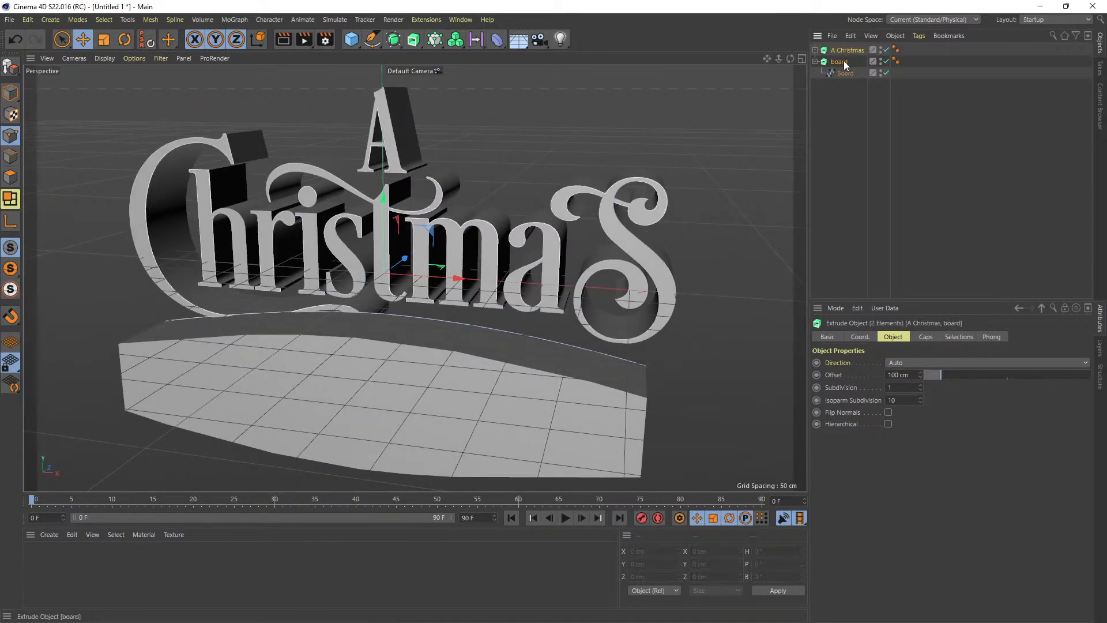
click(925, 338)
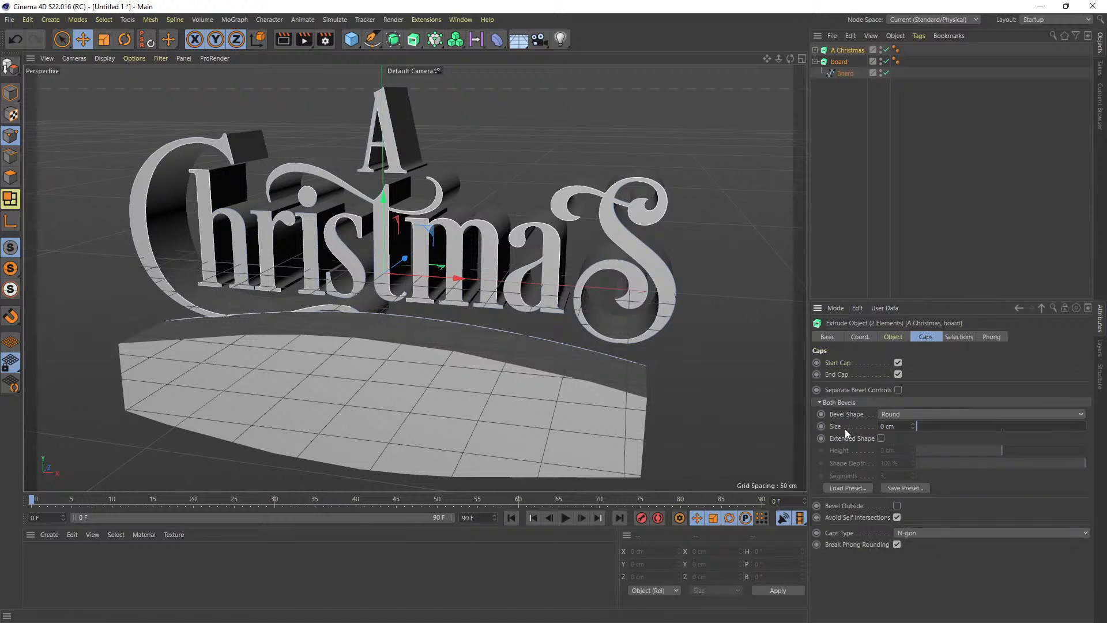
click(914, 424)
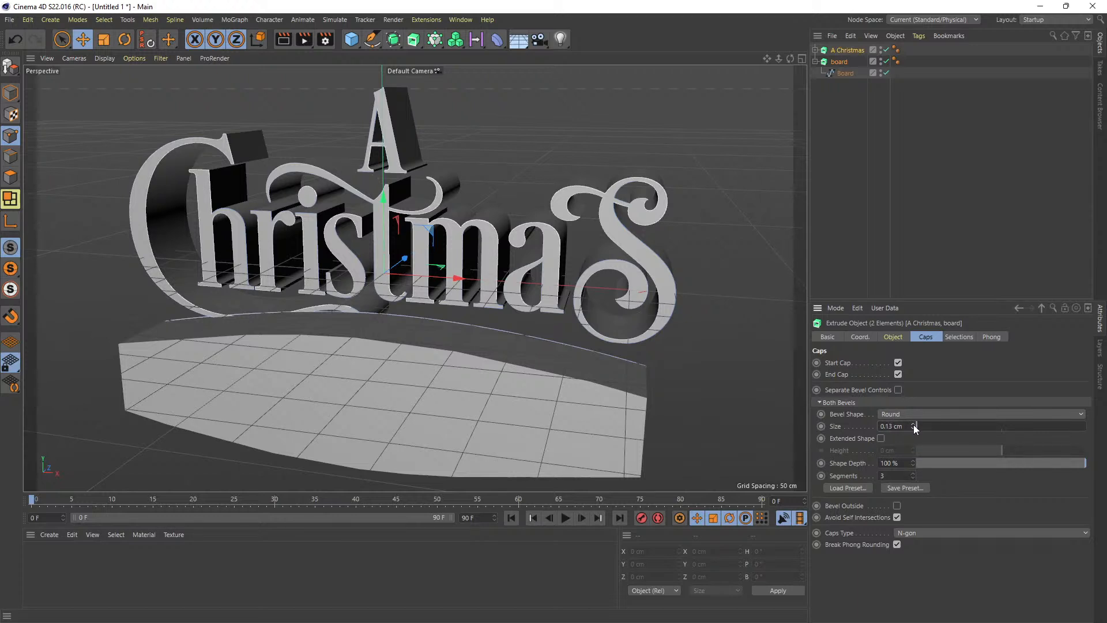
drag(924, 427, 922, 426)
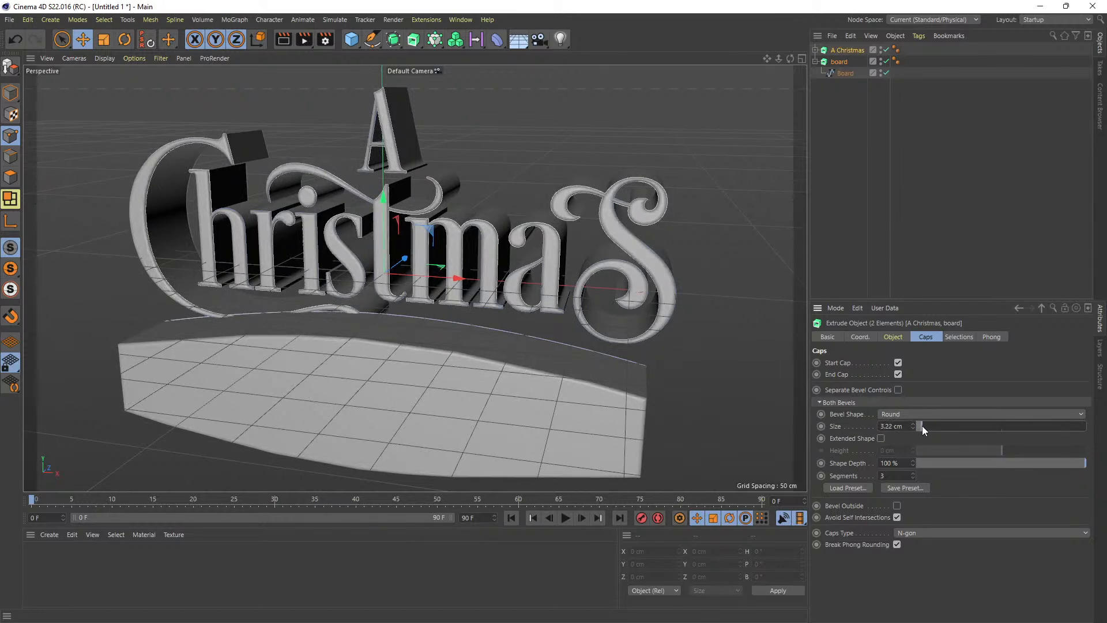
drag(922, 425, 923, 424)
scroll(566, 327, up, 10)
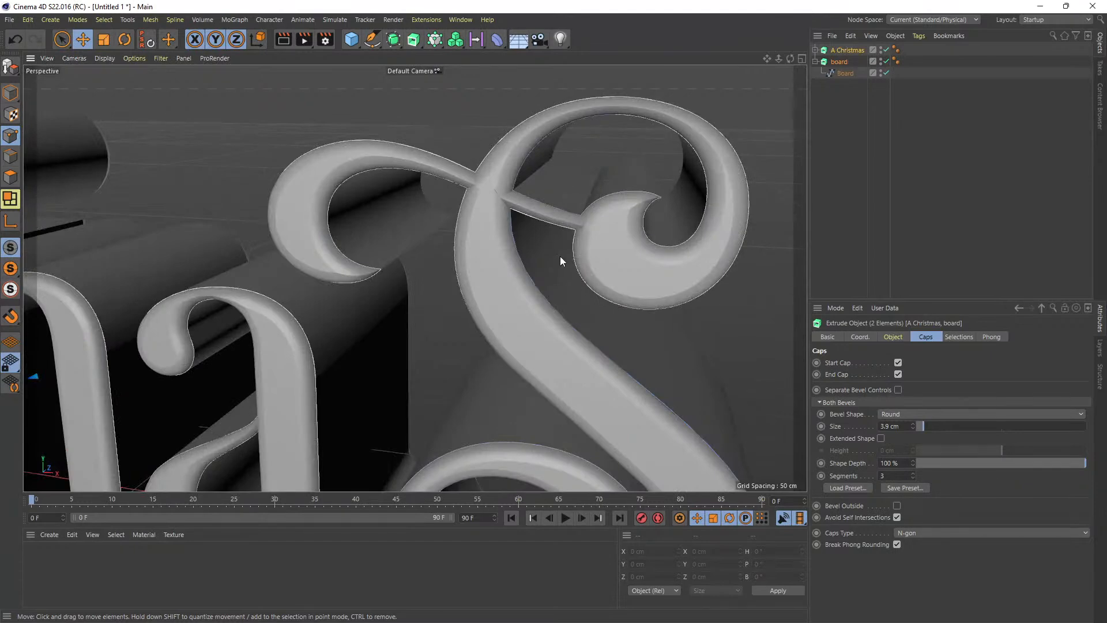
drag(923, 428, 919, 426)
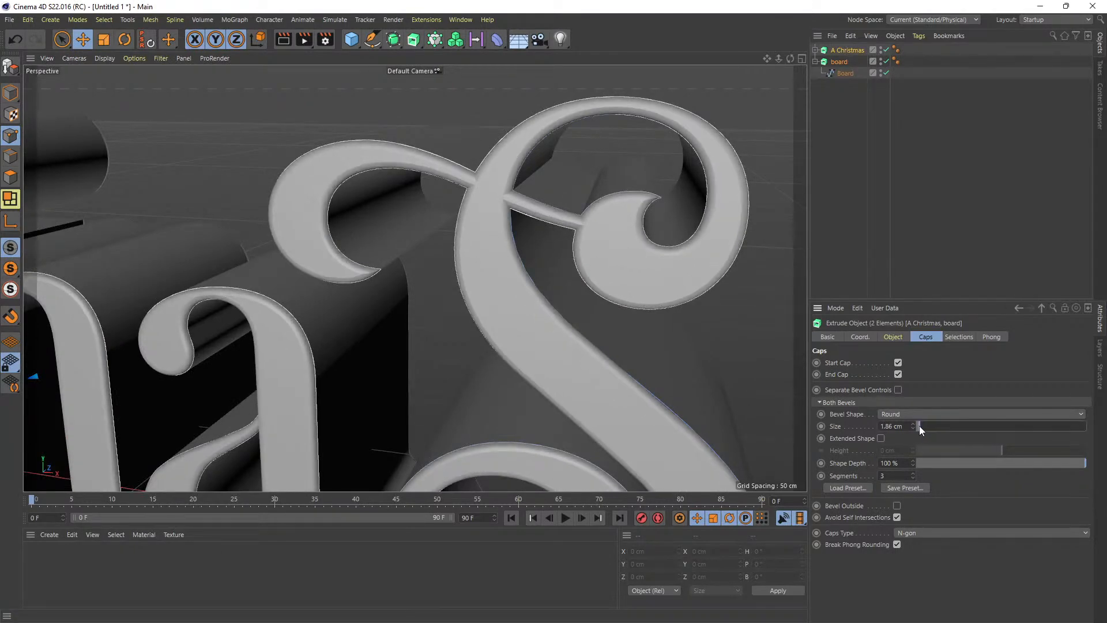
scroll(450, 196, down, 10)
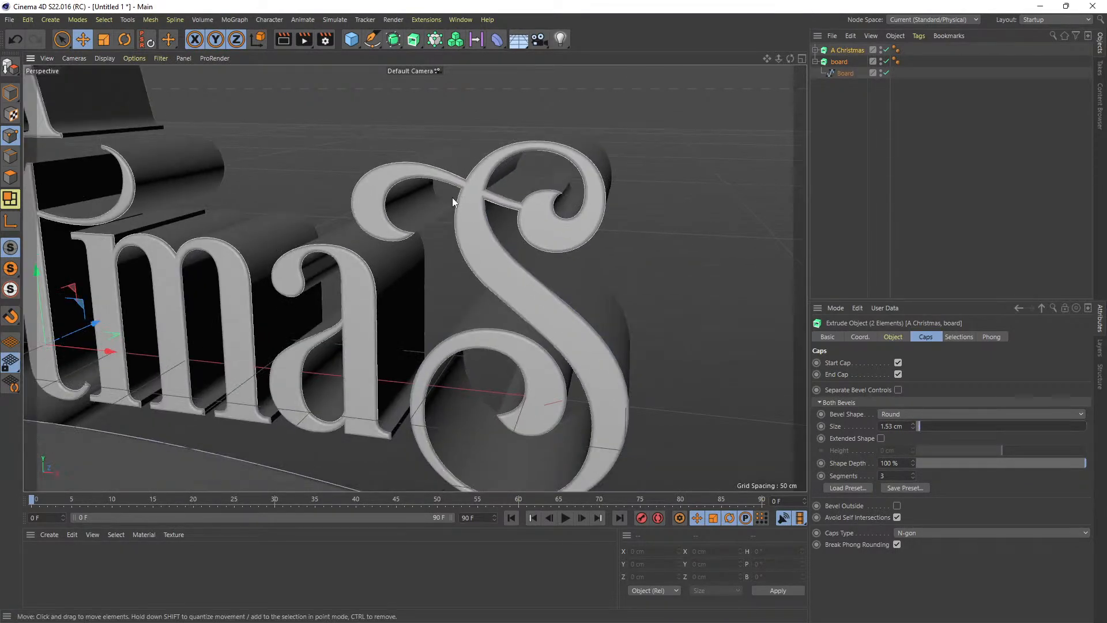
Set the cap bevel size of the board extrusion alone to 0 cm.
scroll(375, 332, up, 1)
drag(790, 58, 779, 101)
click(839, 61)
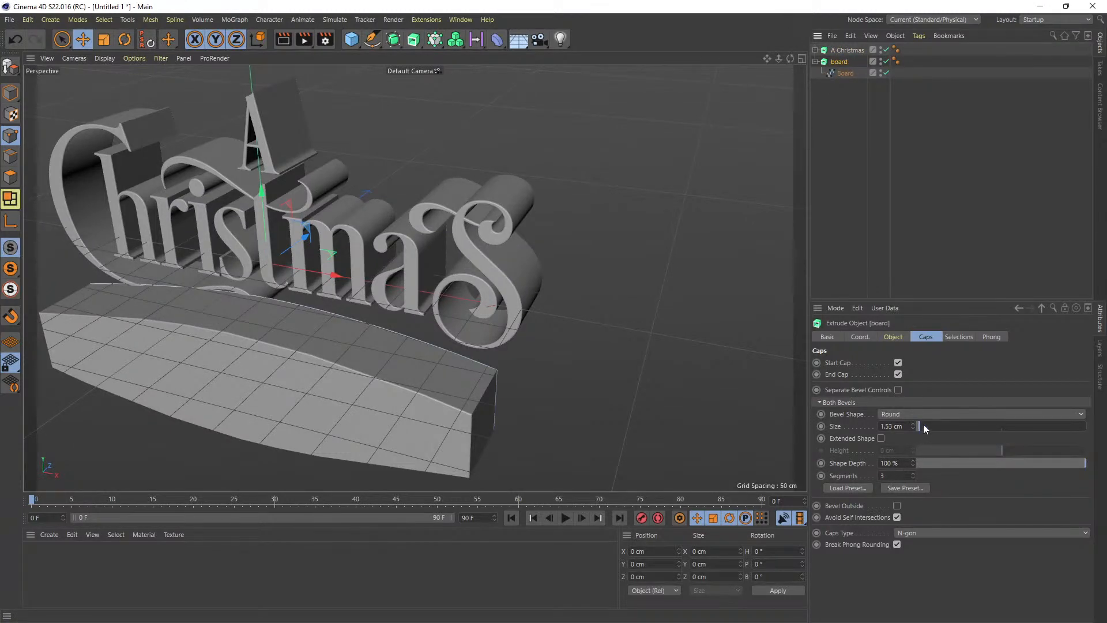
drag(923, 425, 852, 429)
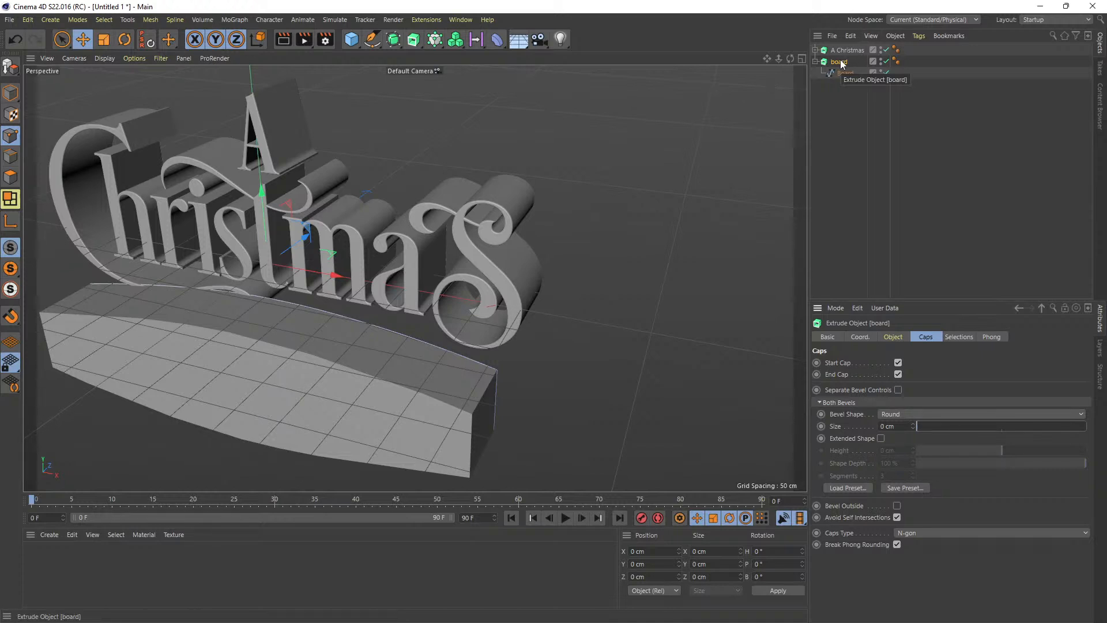
Select both the A Christmas and board extrusions and set their extrusion offset to 60 cm.
drag(834, 98, 857, 36)
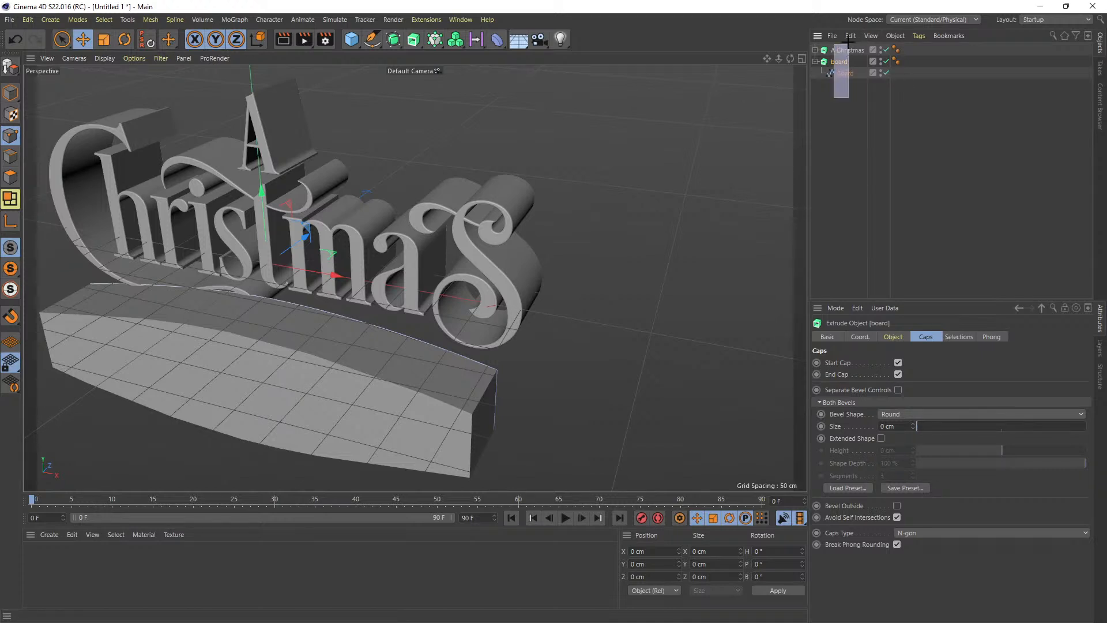
click(840, 62)
ctrl+click(847, 51)
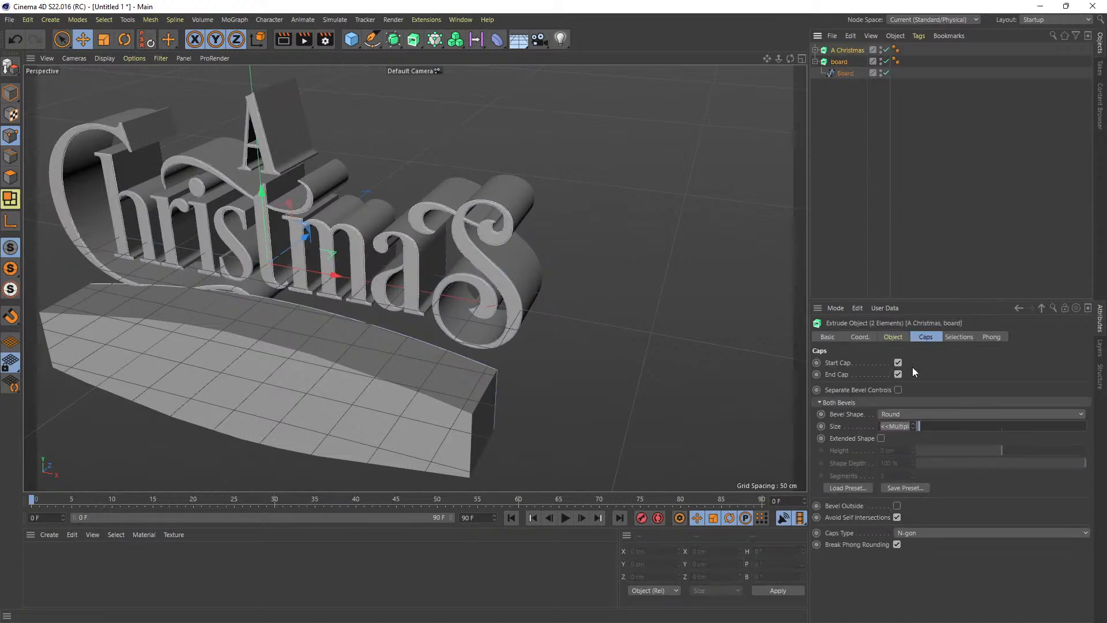
click(888, 337)
drag(936, 373, 934, 372)
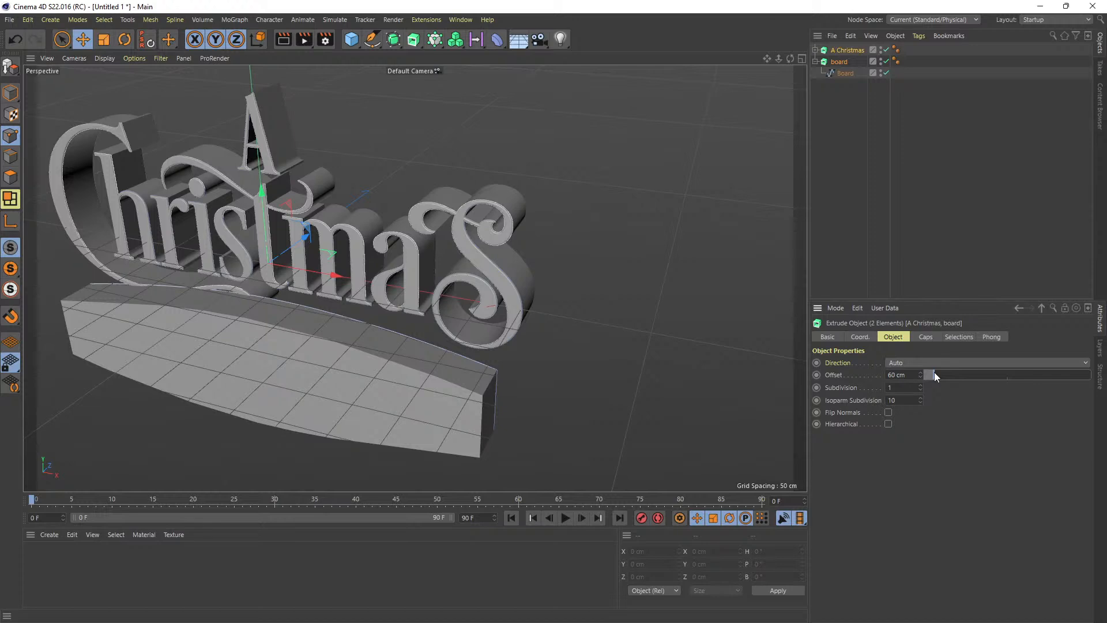
Move the board extrusion backward along the Z axis so the lettering's swash sits in front of it.
click(848, 62)
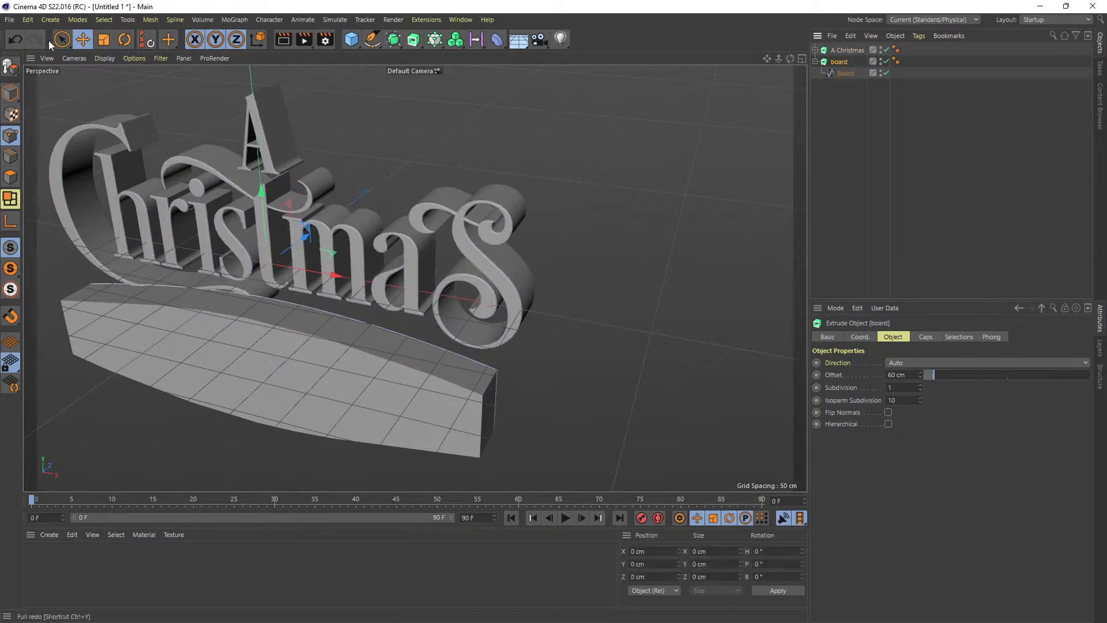
click(79, 42)
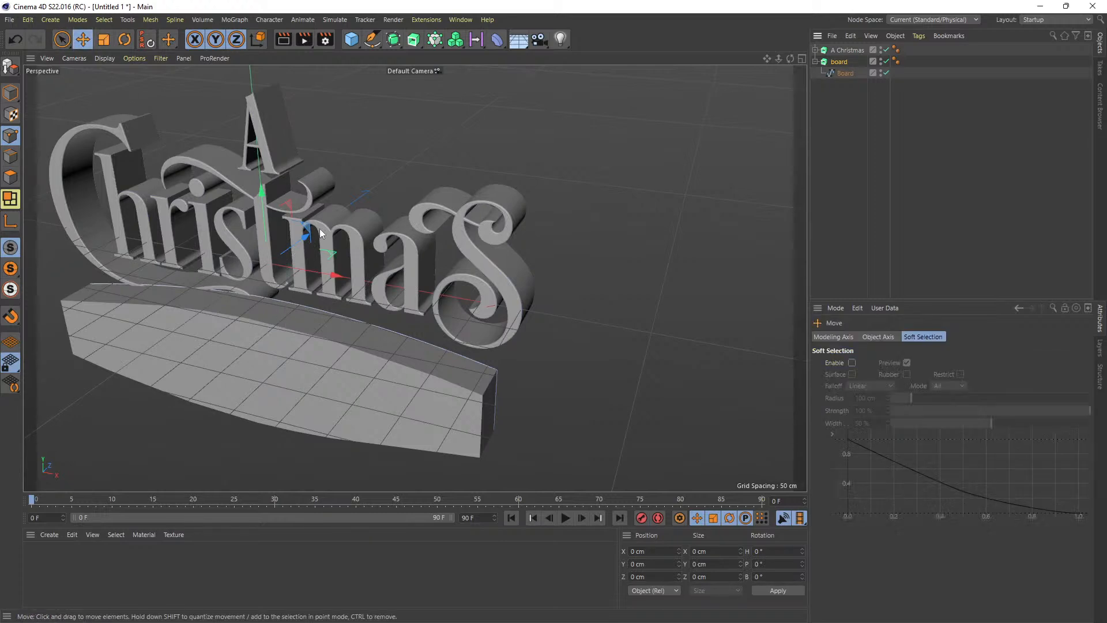
drag(308, 237, 351, 228)
drag(767, 59, 210, 310)
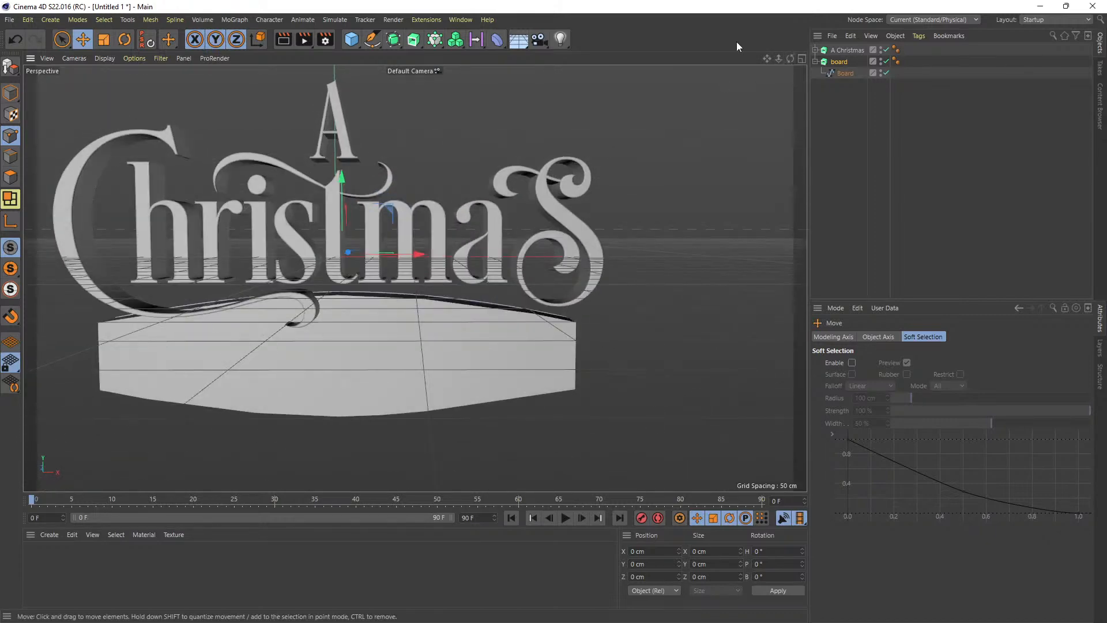
drag(790, 59, 572, 145)
drag(453, 186, 454, 190)
drag(790, 59, 869, 29)
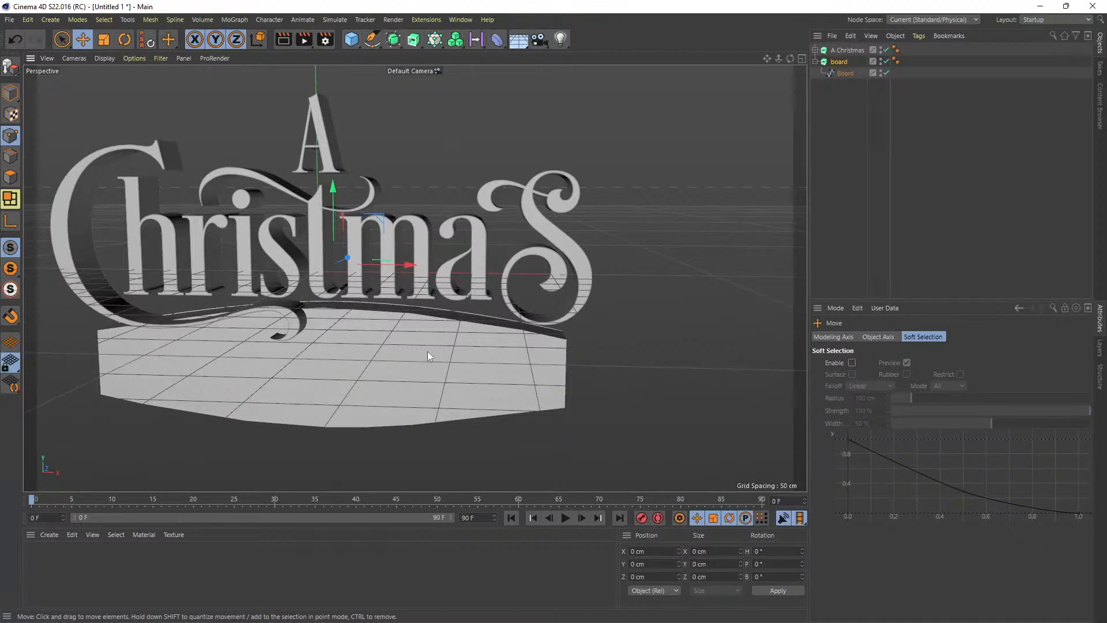
Collapse the board extrusion's hierarchy and convert it into an editable polygon object.
click(839, 61)
click(816, 62)
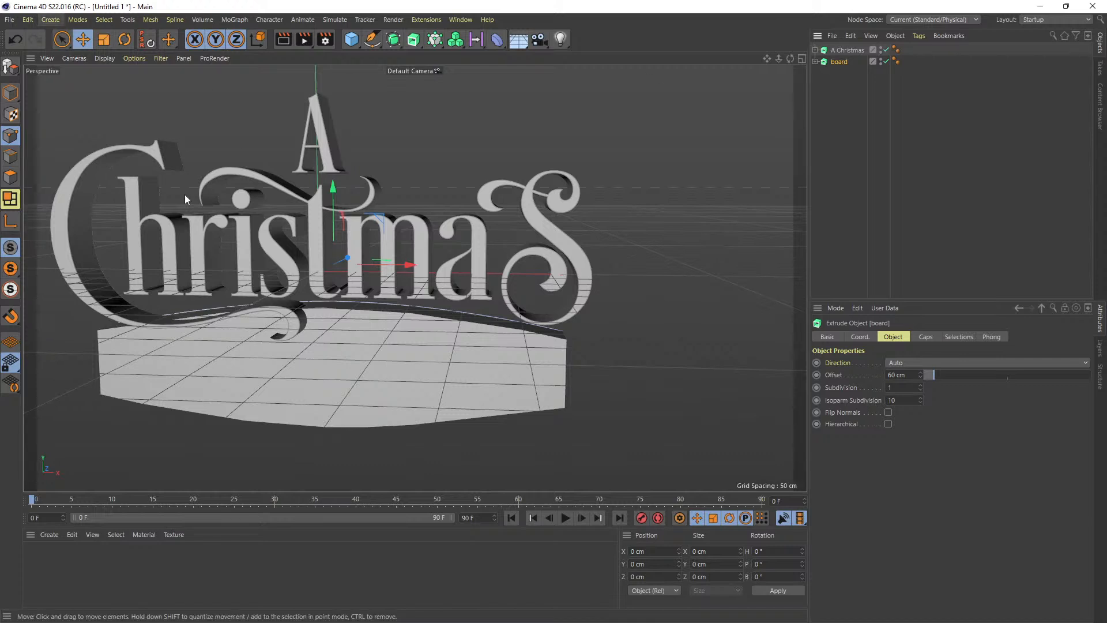
click(11, 67)
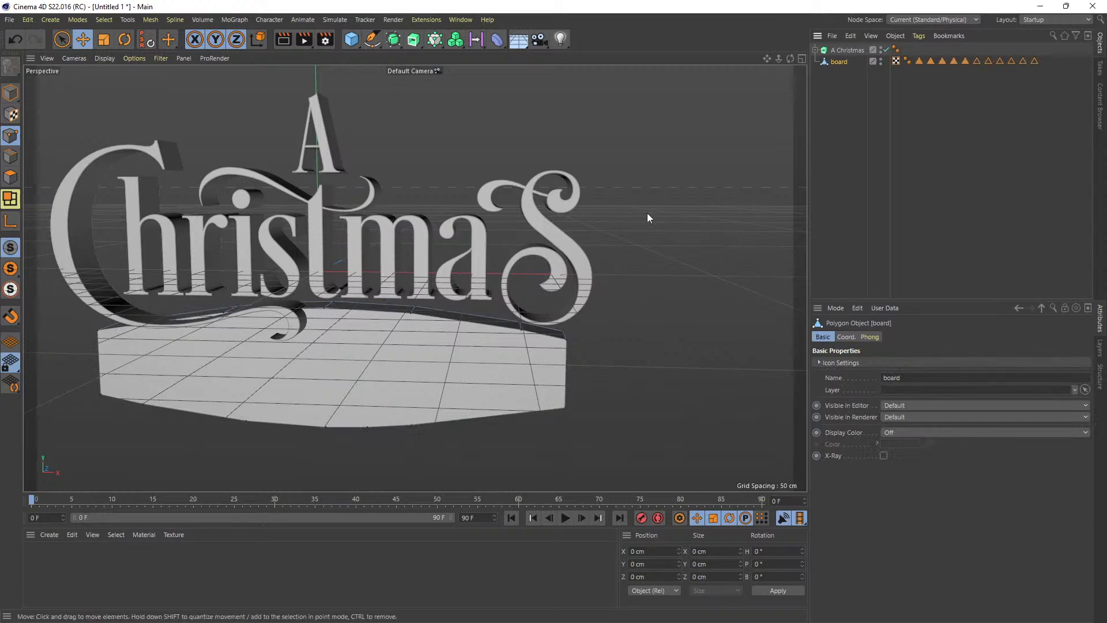
Hide the A Christmas lettering so that only the board is shown.
click(886, 51)
click(887, 49)
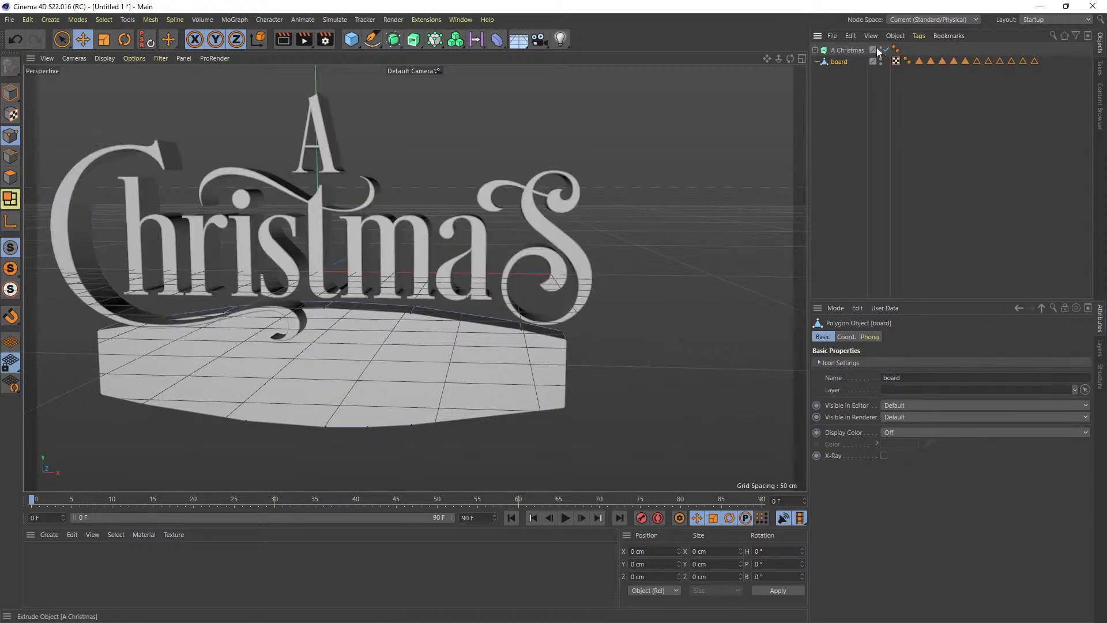
click(881, 49)
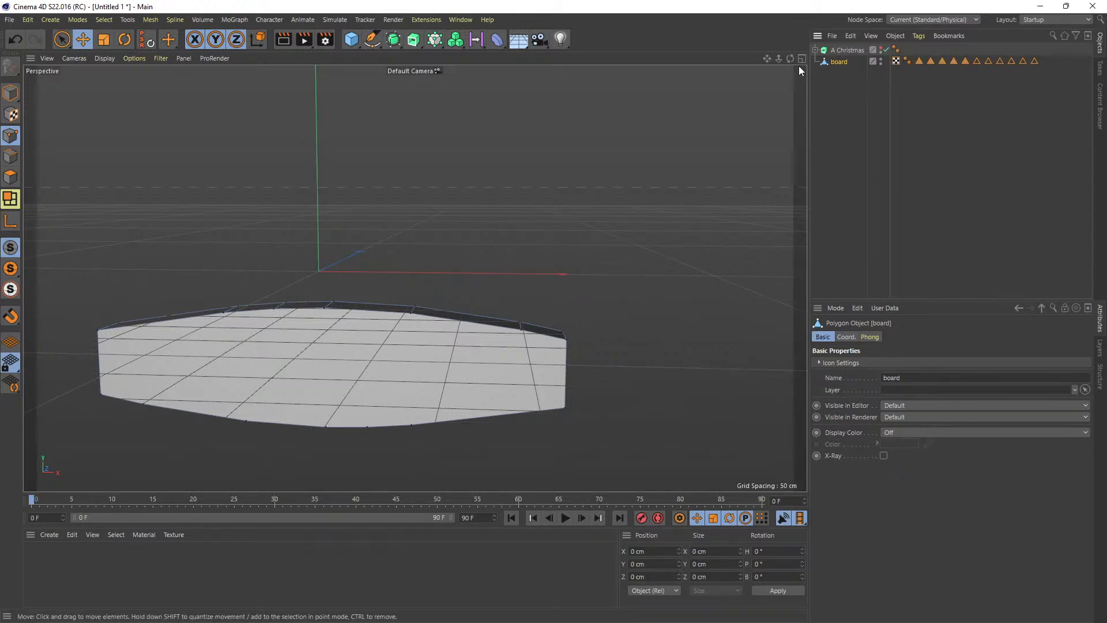
Make a Line Cut down the middle of the board's front face, from its top edge to its bottom edge.
drag(790, 59, 761, 115)
drag(414, 278, 436, 254)
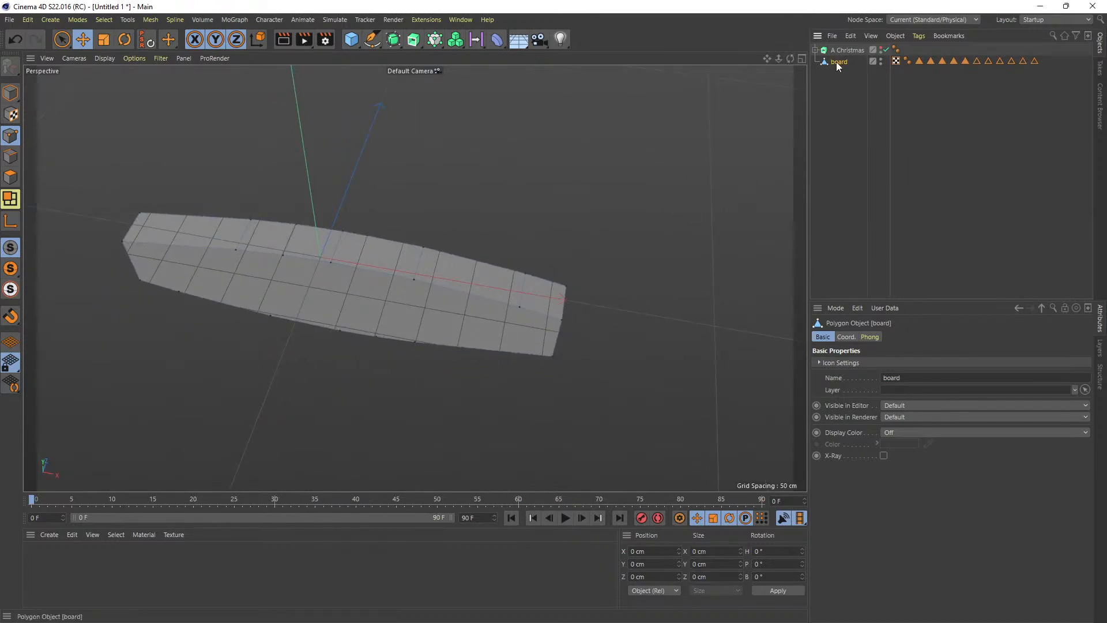
mouse_move(790, 58)
mouse_down()
mouse_move(759, 92)
mouse_move(773, 47)
mouse_move(781, 65)
mouse_up()
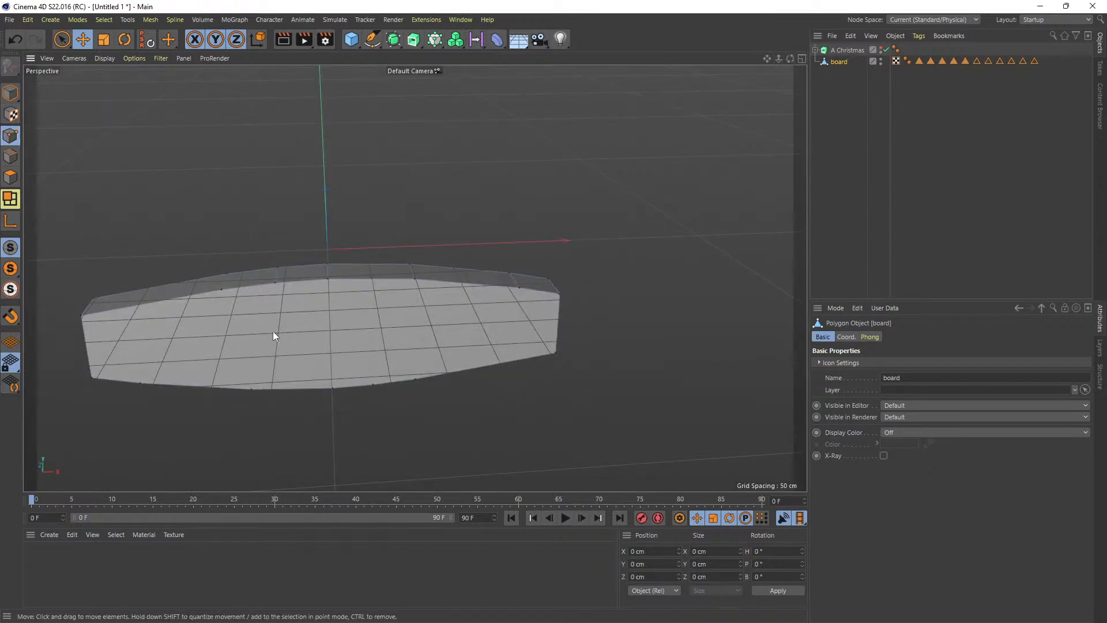
right_click(369, 265)
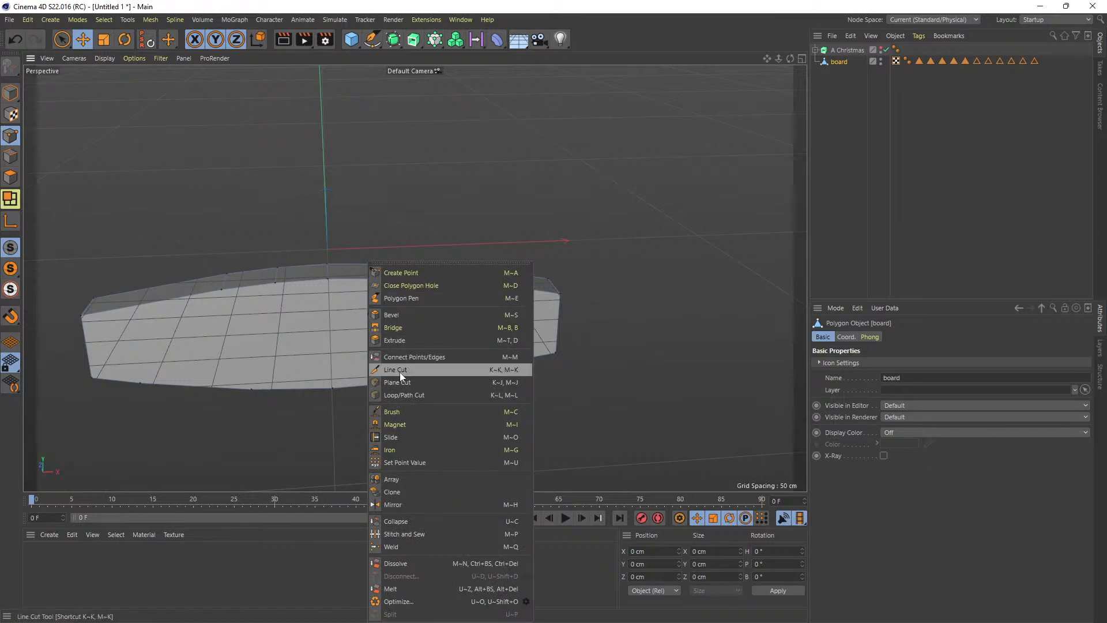
click(400, 372)
click(330, 285)
click(333, 387)
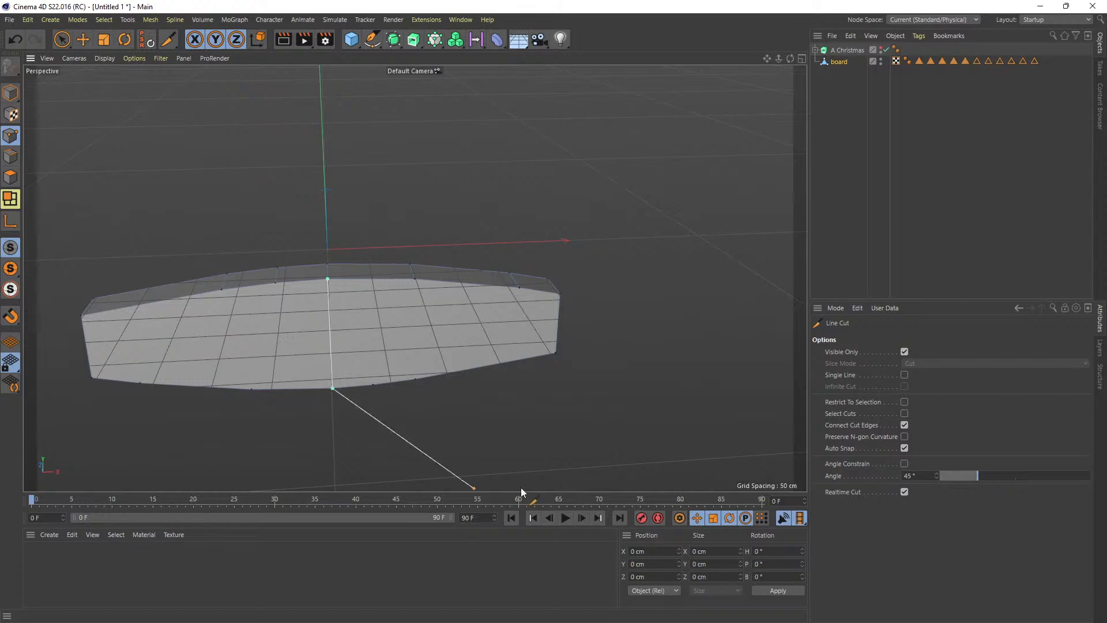
key(Escape)
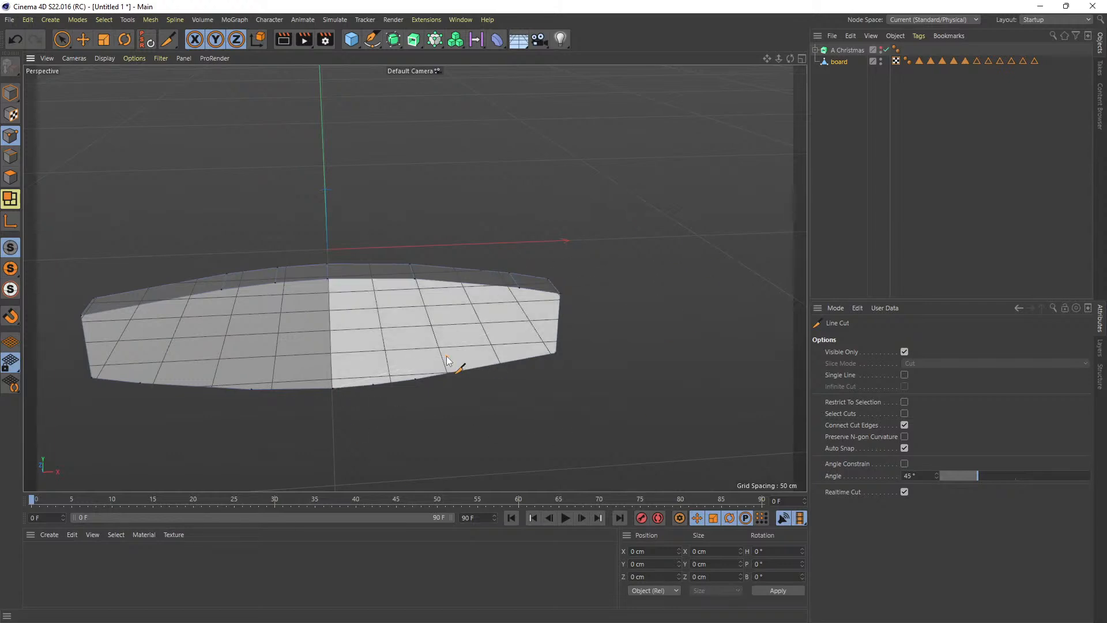
drag(790, 58, 777, 115)
alt+drag(415, 278, 418, 260)
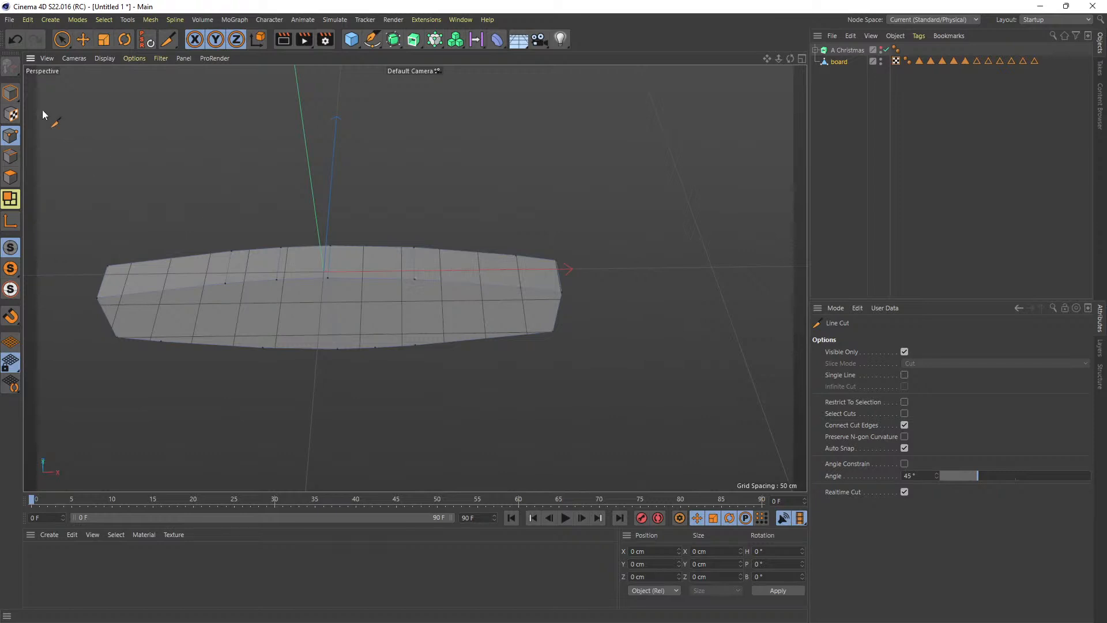
click(62, 39)
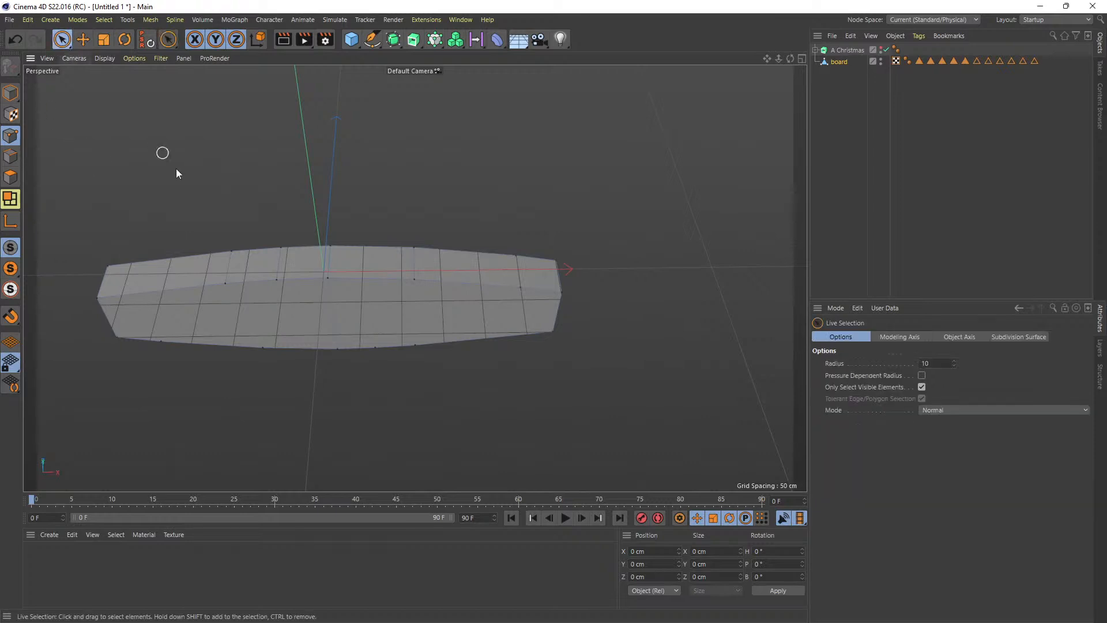
click(414, 281)
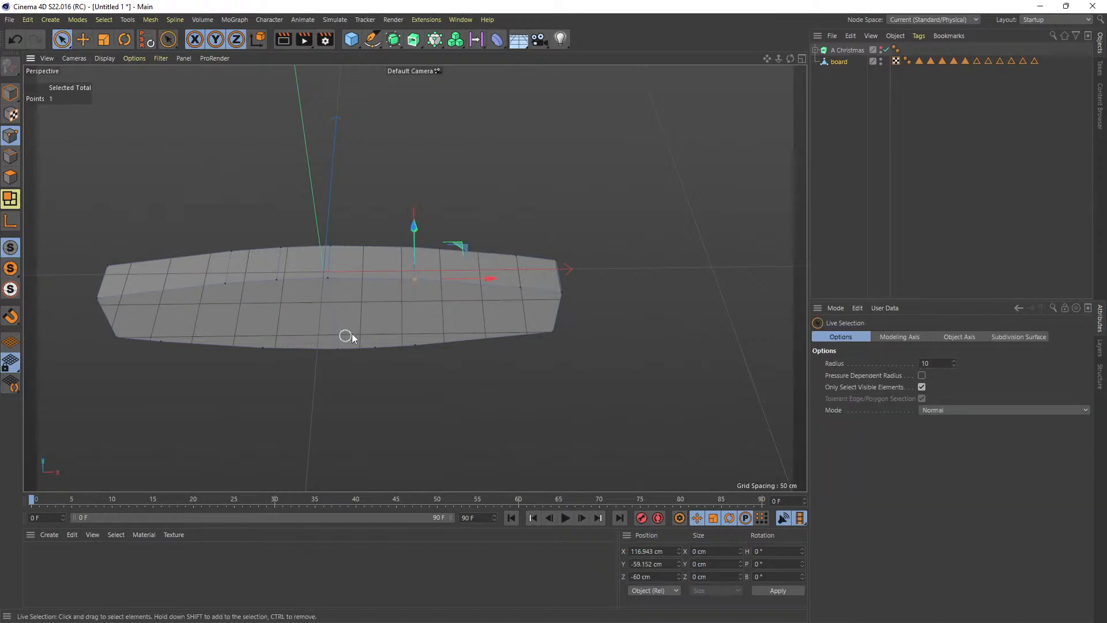
click(367, 323)
mouse_move(791, 58)
mouse_down()
mouse_move(768, 33)
mouse_move(735, 41)
mouse_move(786, 66)
mouse_up()
key(ctrl+z)
scroll(382, 275, up, 3)
scroll(383, 275, up, 3)
click(436, 234)
Dissolve the four surplus edges across the board's upper side, keeping only the middle edge.
click(11, 156)
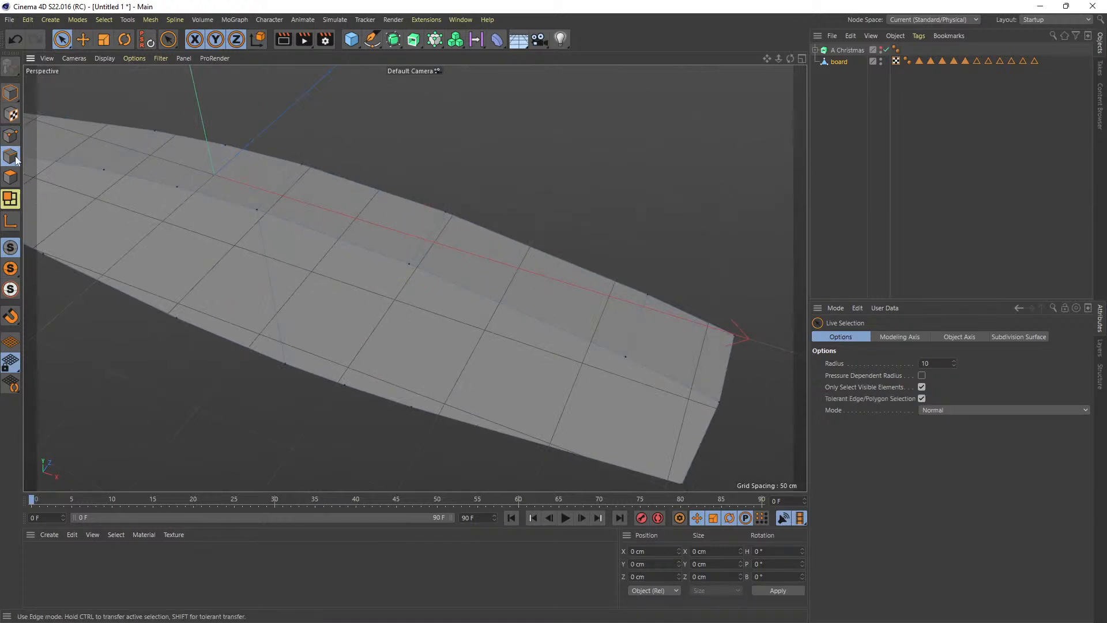
click(428, 239)
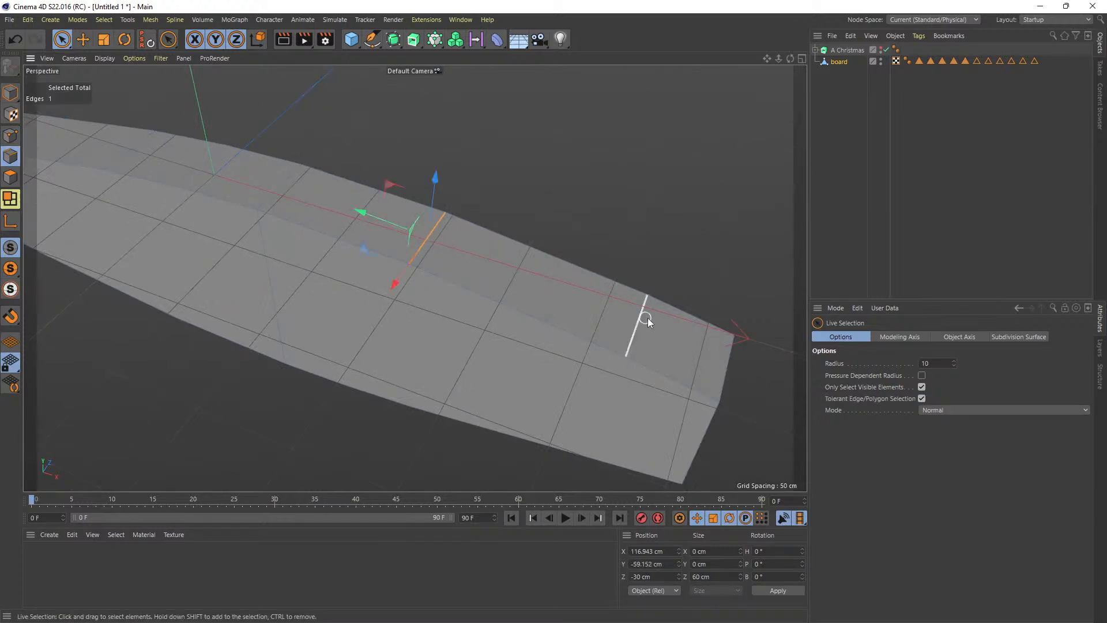
shift+click(202, 167)
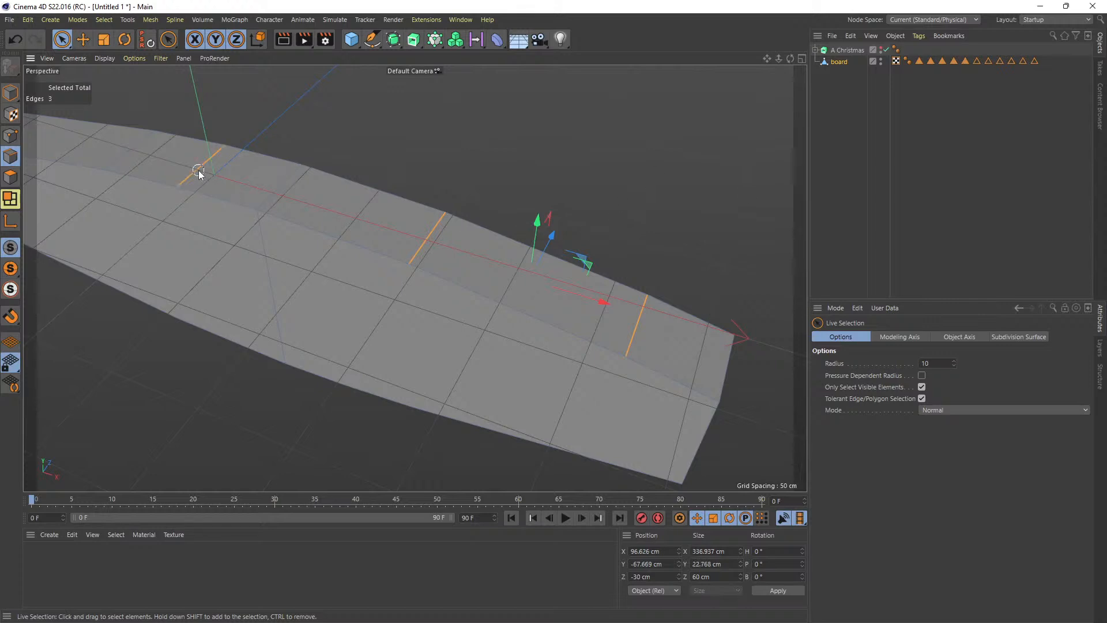
shift+click(132, 151)
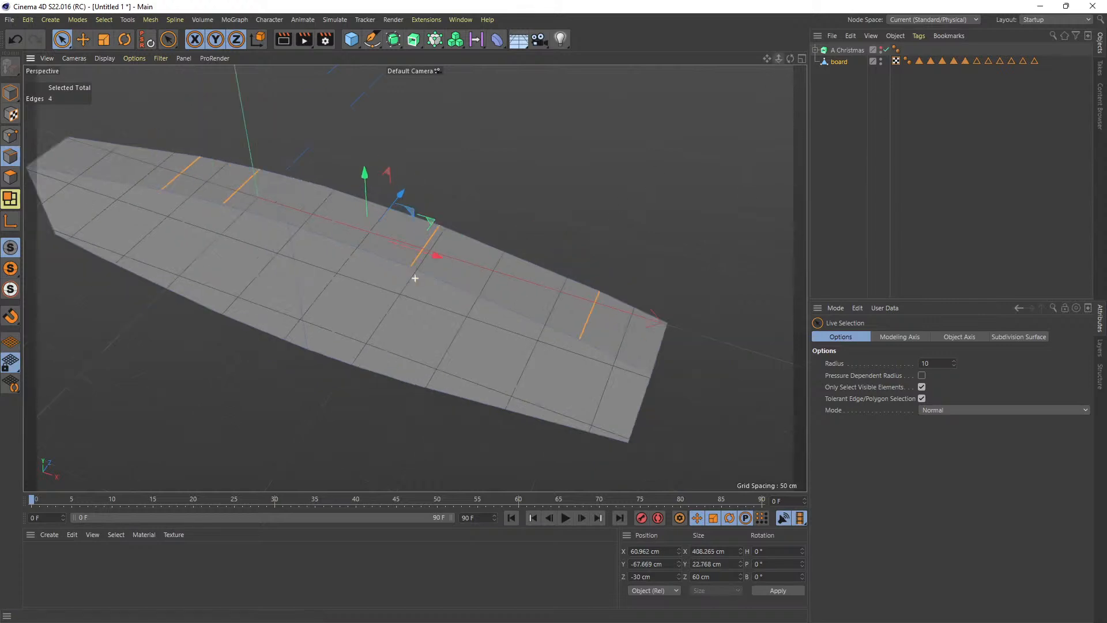
scroll(414, 278, down, 3)
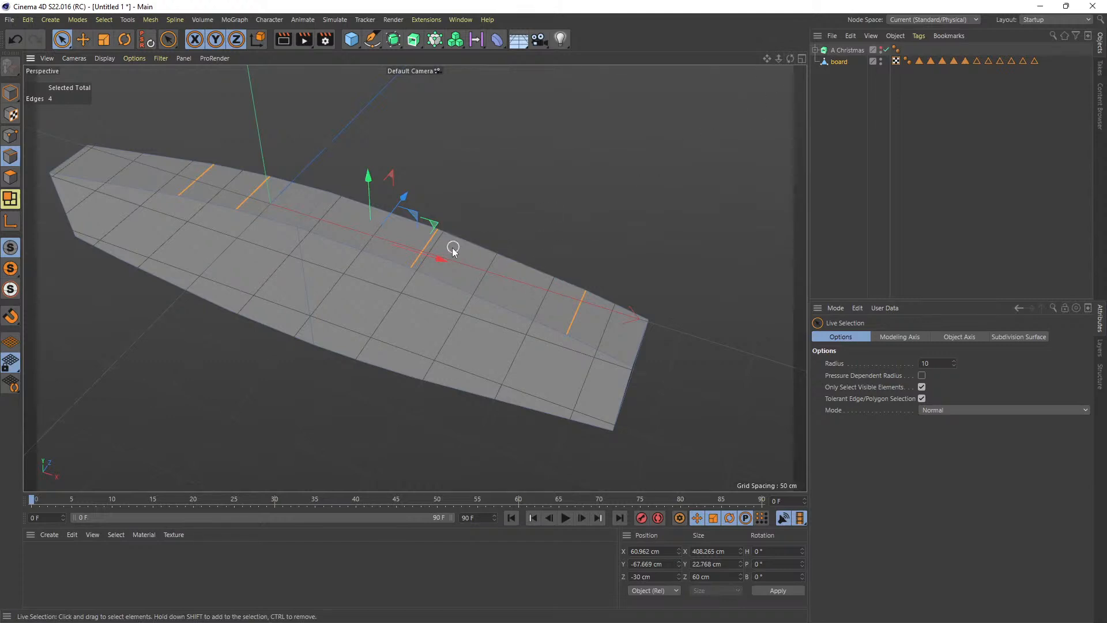
right_click(425, 244)
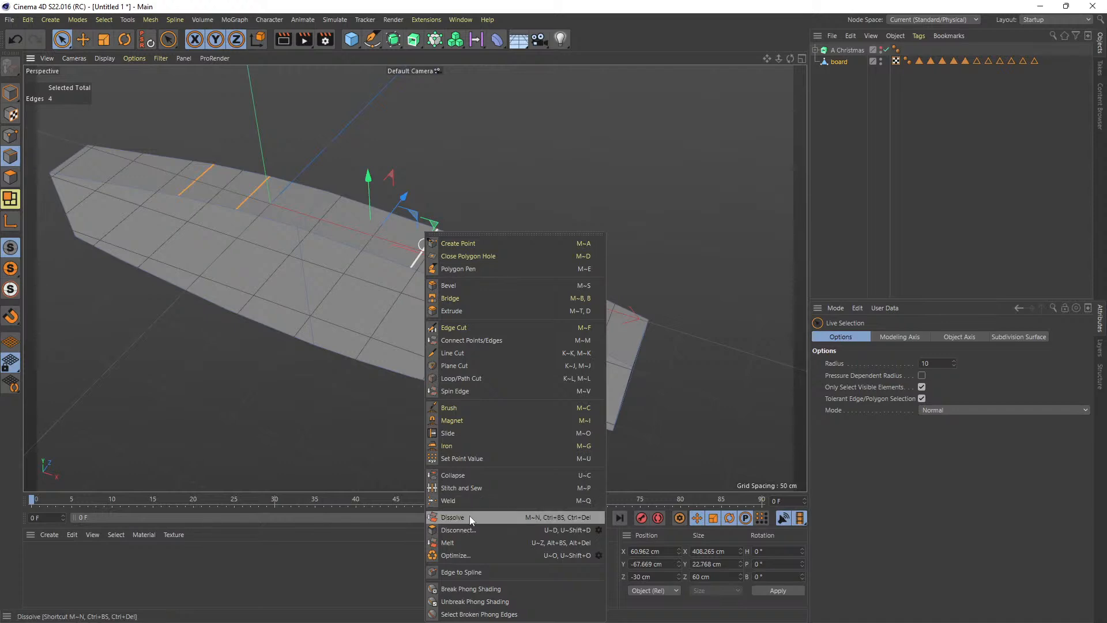
click(470, 518)
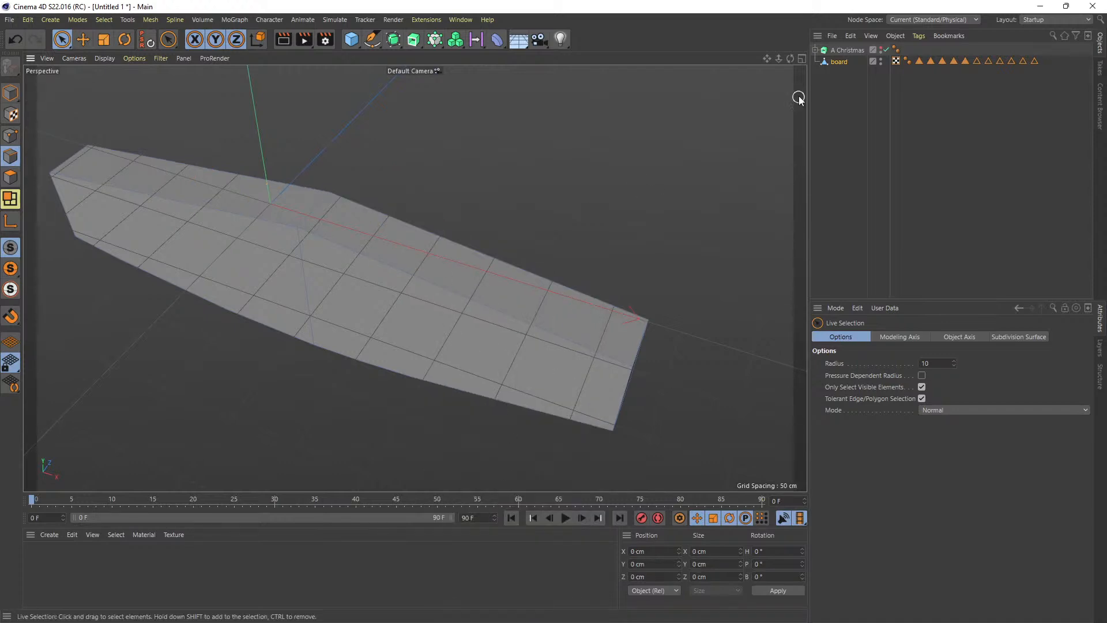
Dissolve the four surplus edges across the board's underside, keeping only the middle edge.
drag(790, 58, 759, 82)
click(408, 408)
shift+click(326, 397)
shift+click(96, 383)
drag(767, 60, 415, 209)
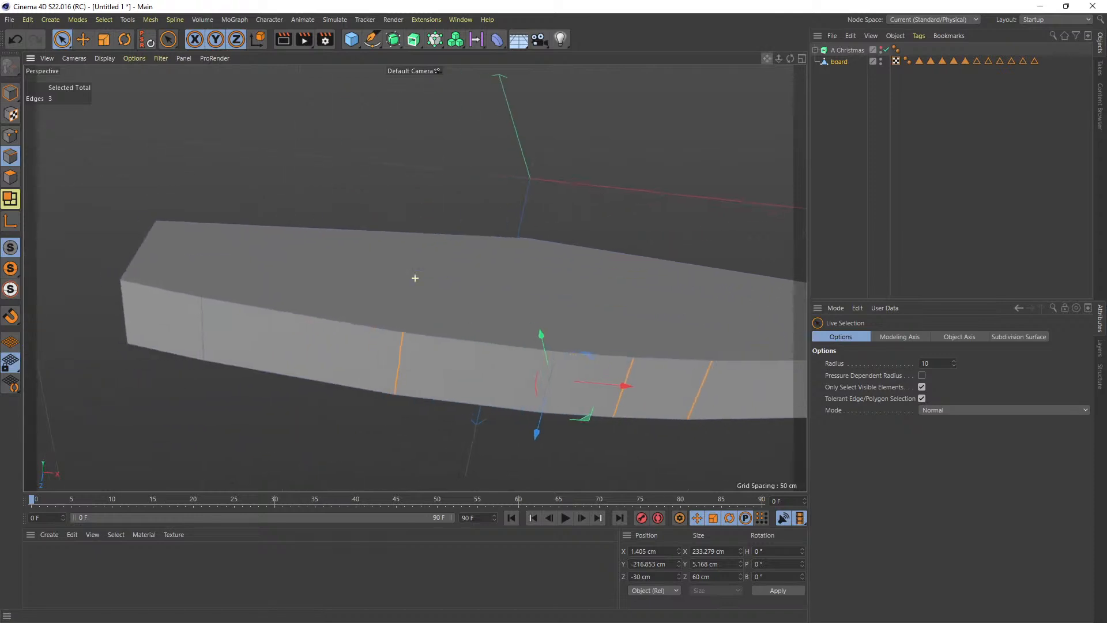
shift+click(188, 330)
right_click(189, 332)
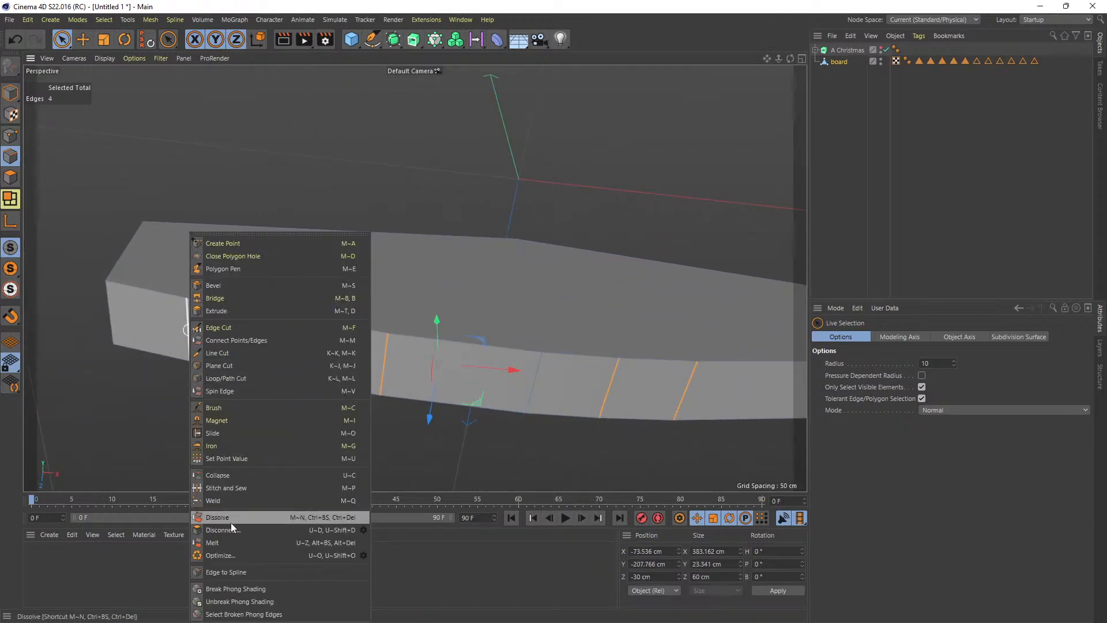
click(230, 519)
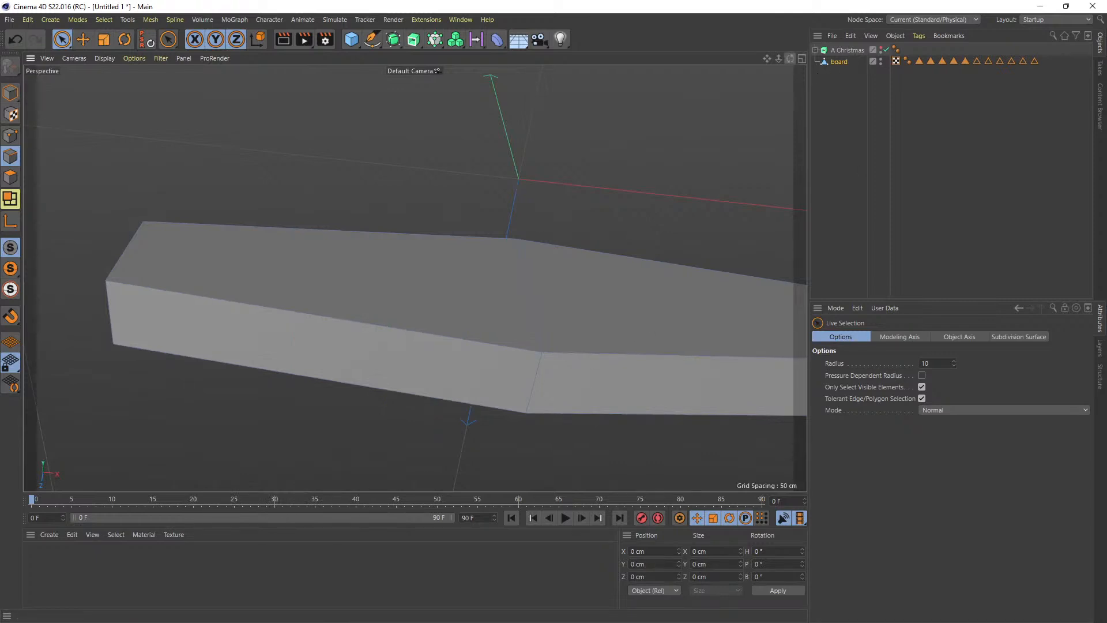
Try to pick the board's middle edges with Loop Selection.
mouse_move(790, 58)
mouse_down()
mouse_move(785, 24)
mouse_move(750, 17)
mouse_move(787, 23)
mouse_move(767, 21)
mouse_move(762, 44)
mouse_move(807, 52)
mouse_move(790, 58)
mouse_up()
scroll(679, 237, down, 2)
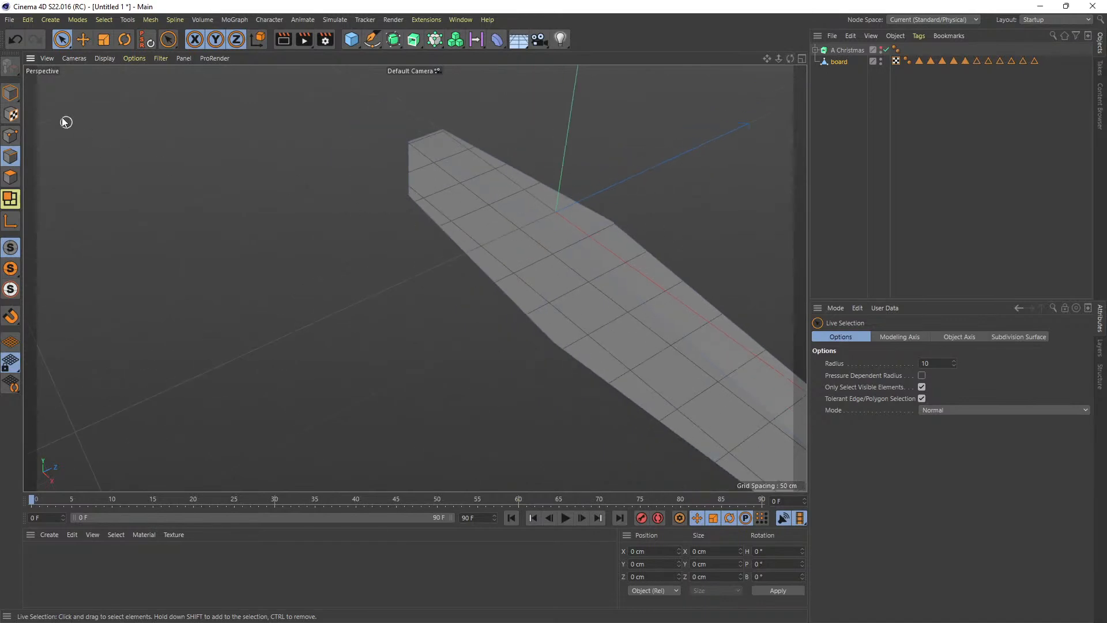
click(105, 21)
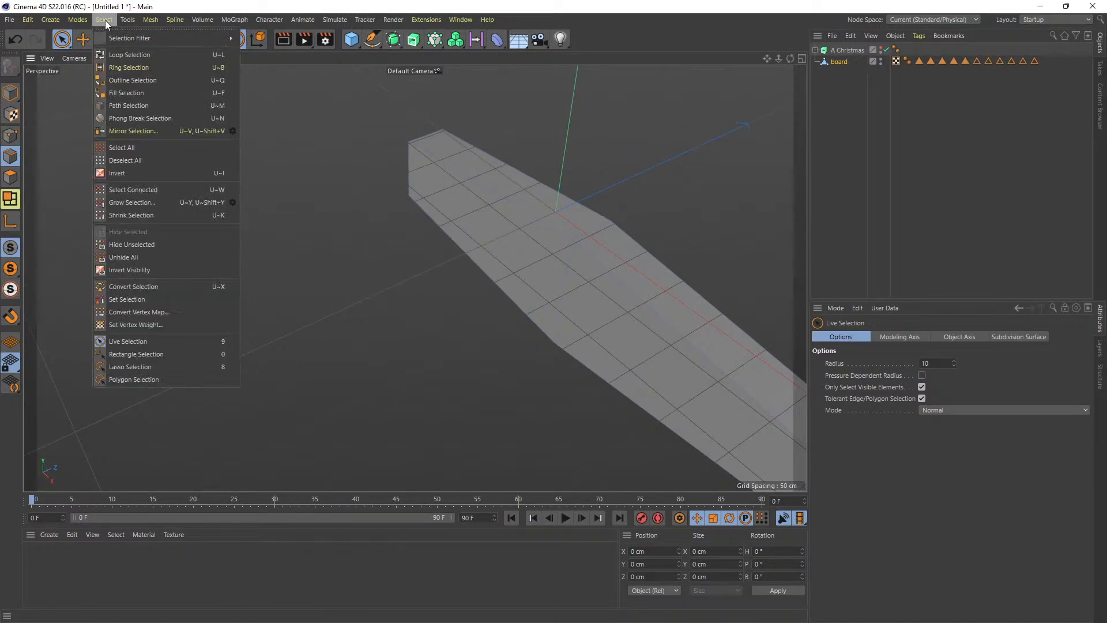
click(121, 55)
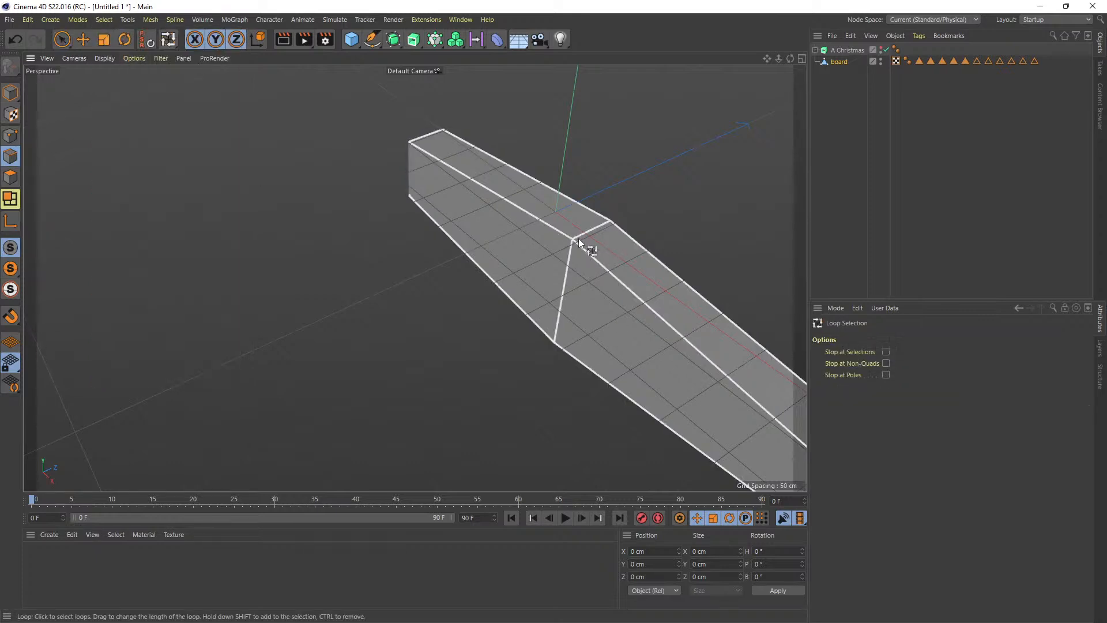
click(563, 282)
click(382, 360)
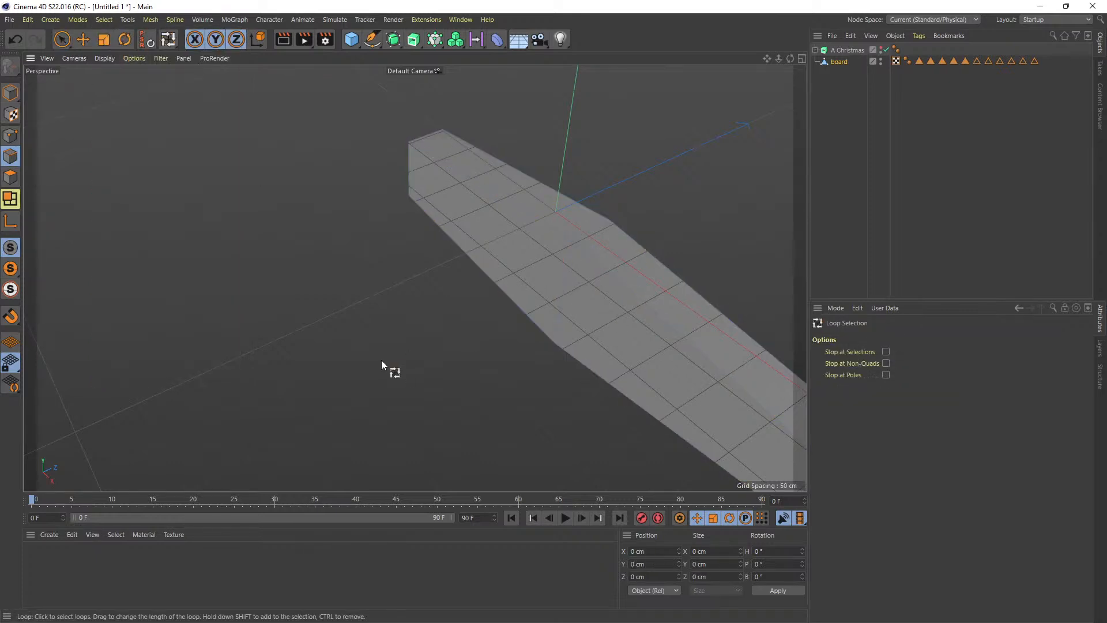
Try to select the board's middle edges one by one with Live Selection, starting from the front face.
click(839, 61)
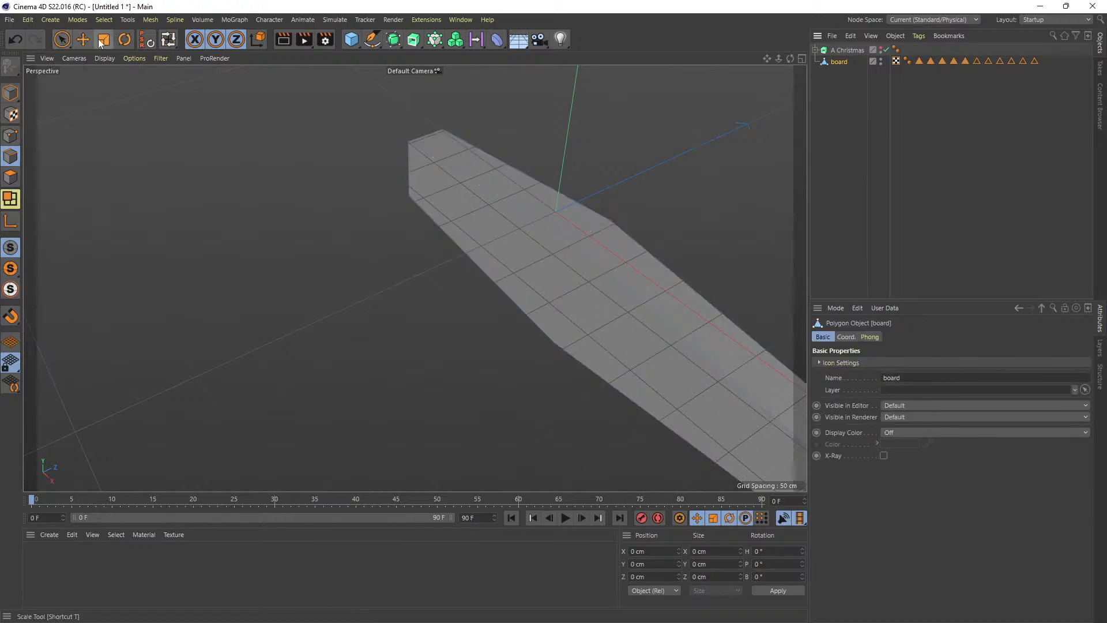
click(62, 39)
click(571, 284)
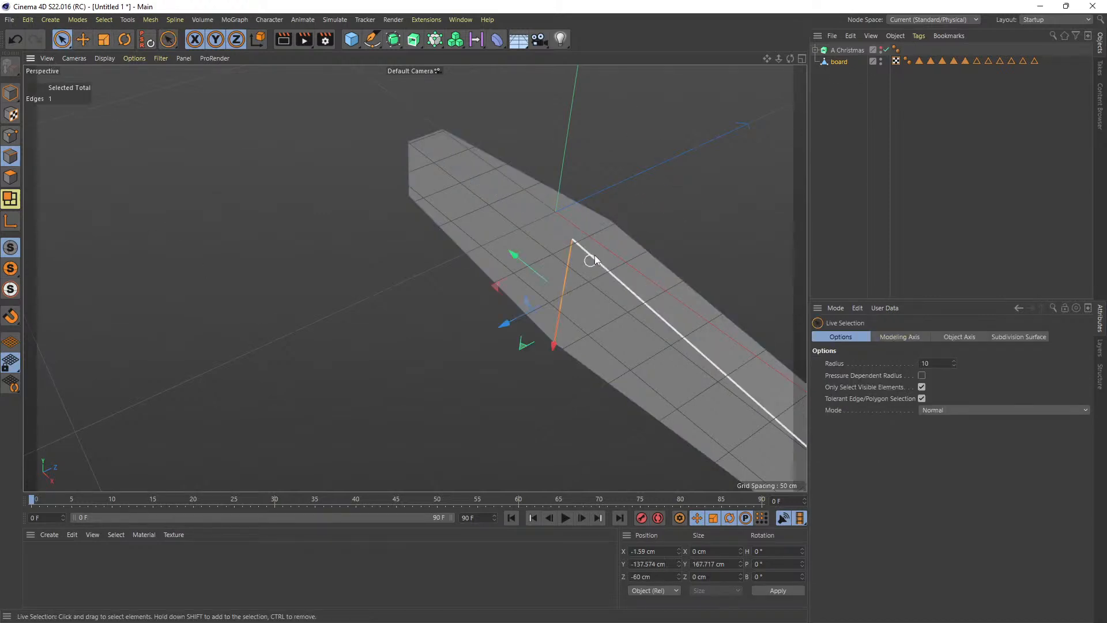
shift+click(597, 233)
drag(790, 58, 413, 278)
shift+click(588, 320)
drag(791, 59, 415, 277)
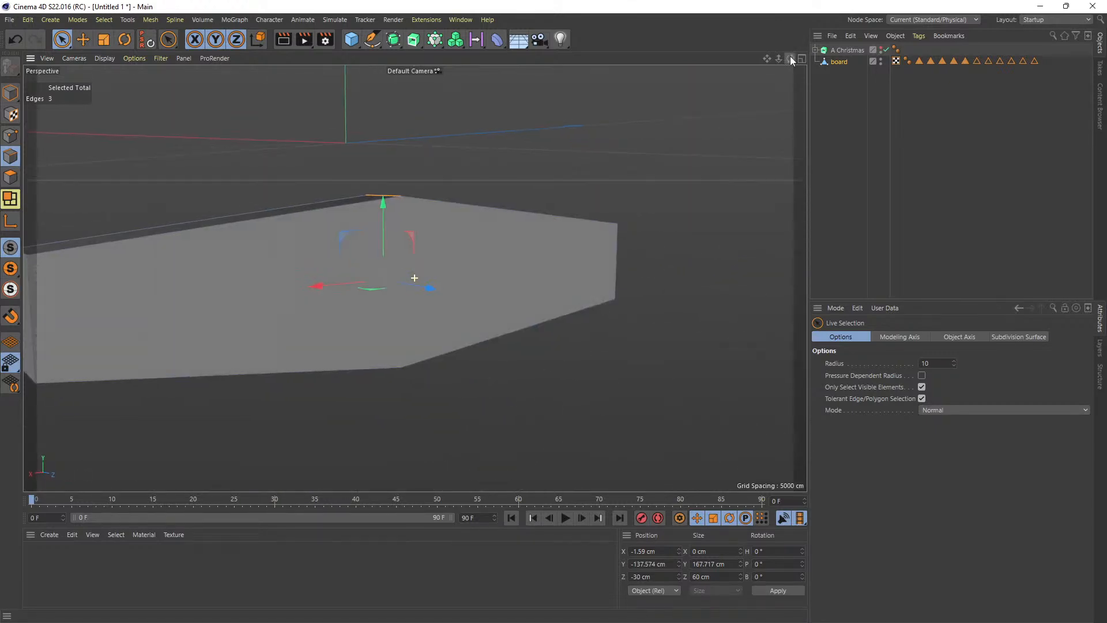
click(466, 202)
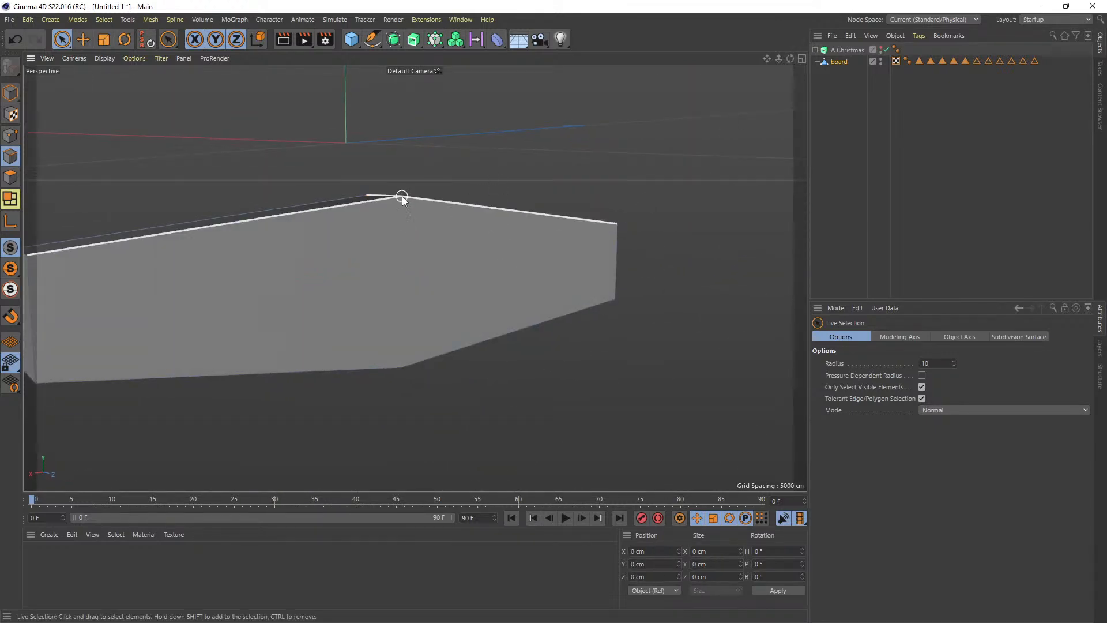
Make a Line Cut down the middle of the board's back face, from its top edge to its bottom edge.
drag(779, 60, 416, 278)
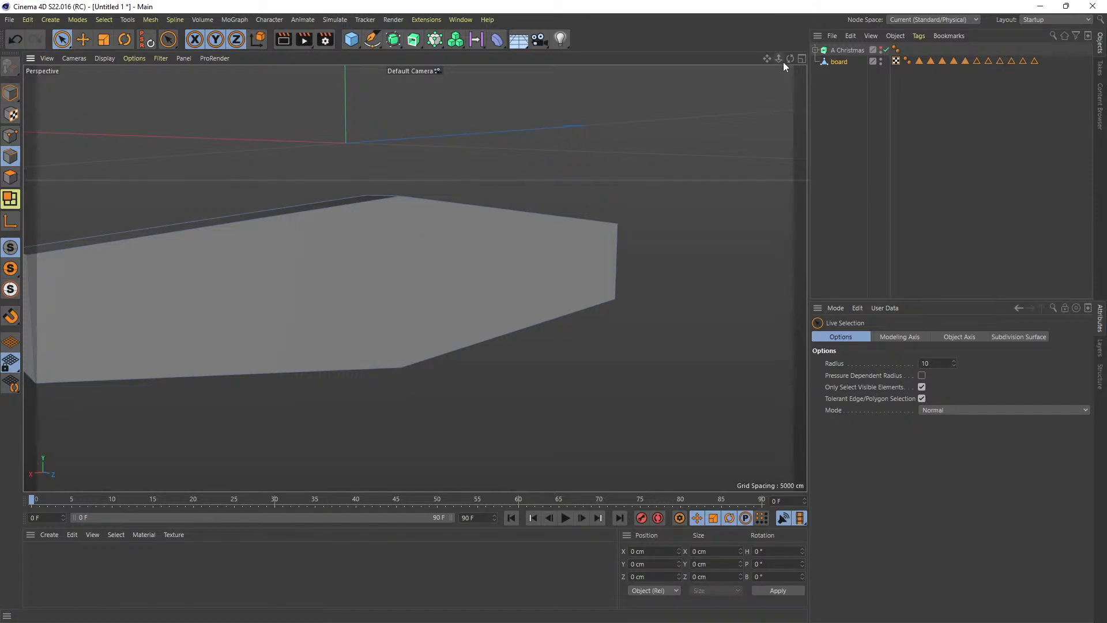
drag(792, 59, 413, 277)
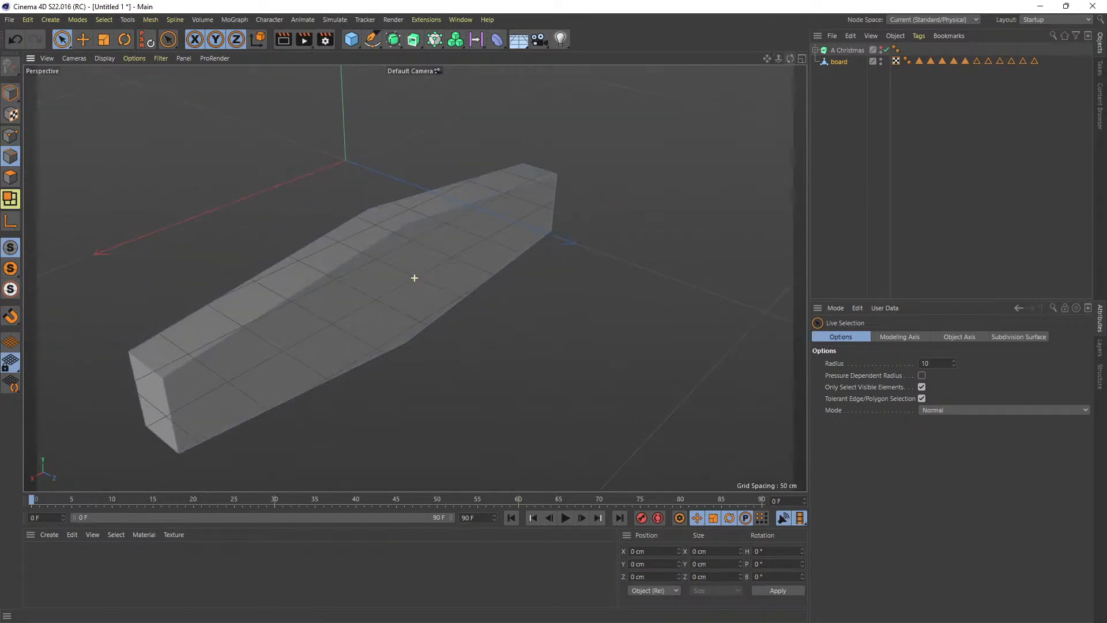
double_click(406, 227)
right_click(407, 227)
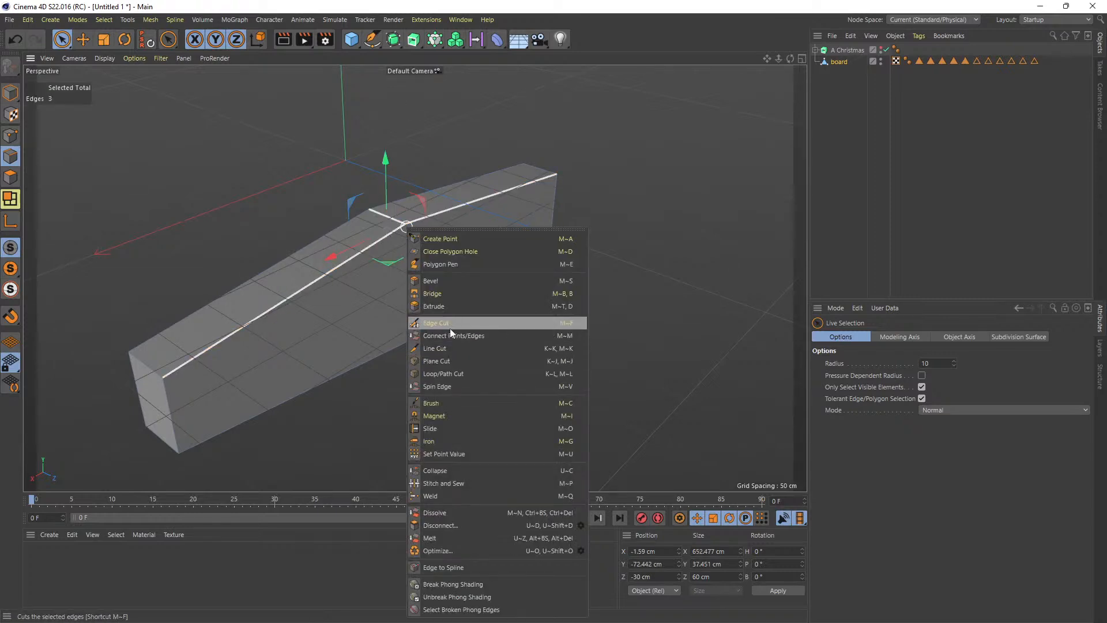
click(450, 348)
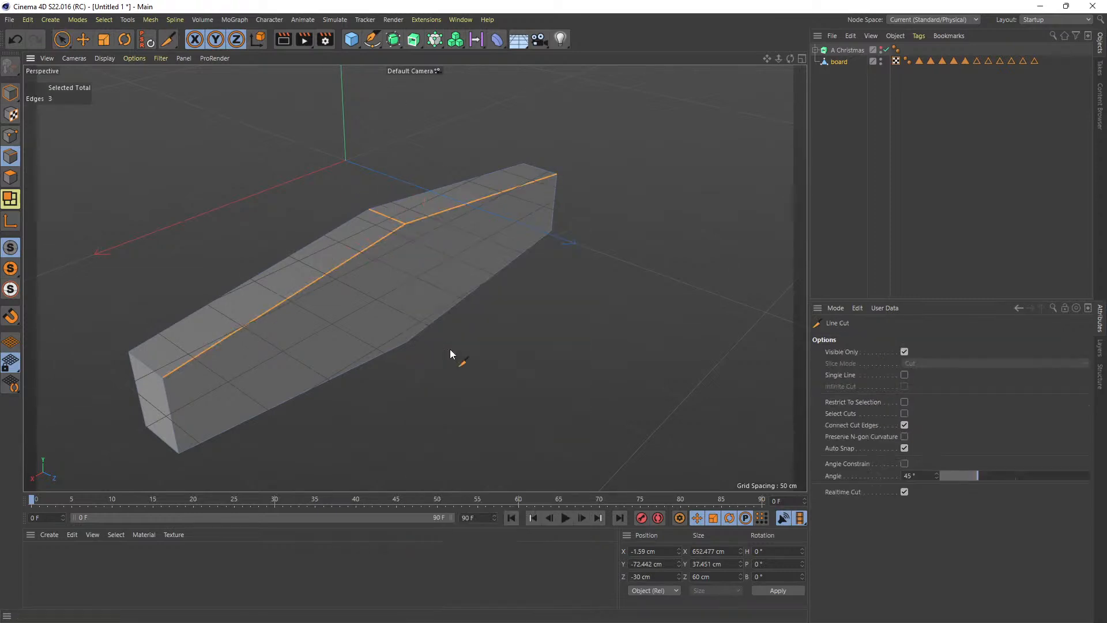
click(405, 225)
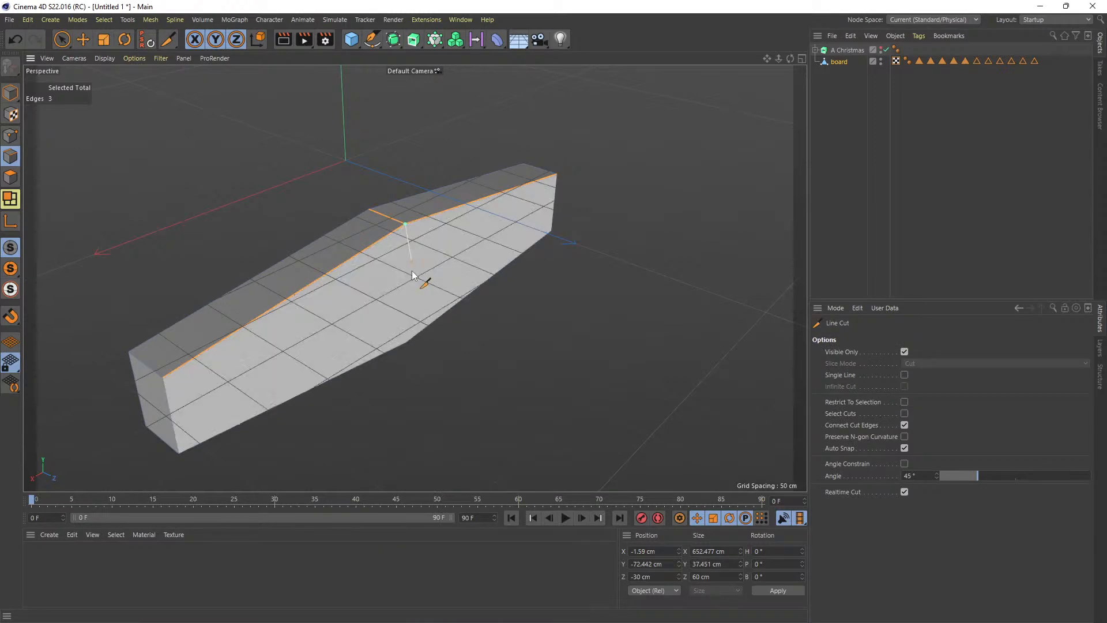
click(406, 345)
key(Escape)
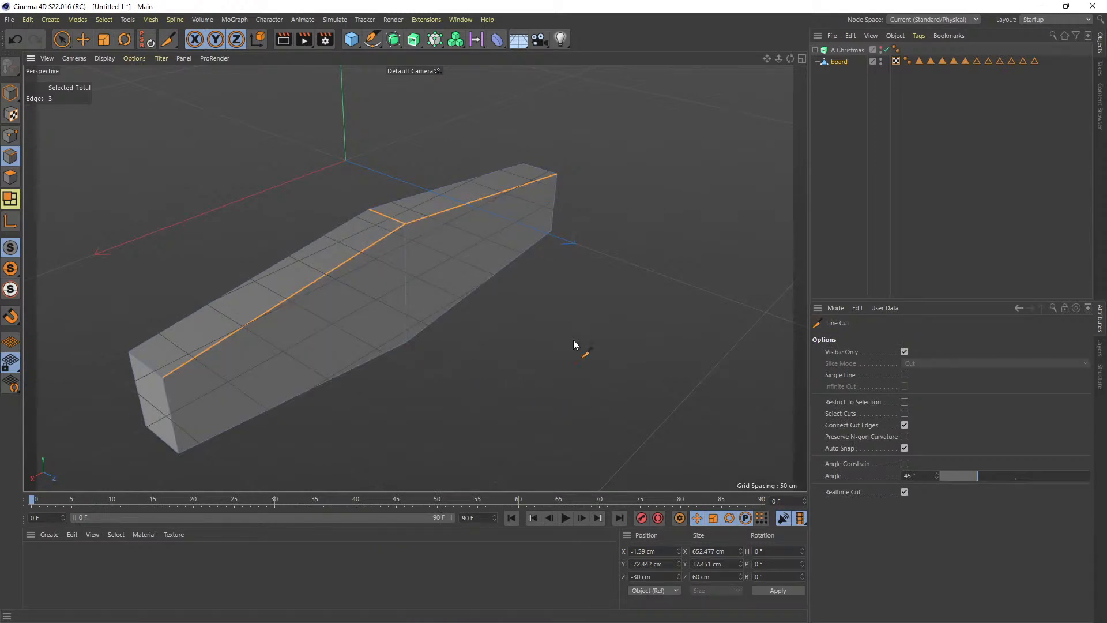
With the A Christmas lettering shown again, pull the four middle edges around the board forward along the Z axis to about -57.5 cm.
click(62, 40)
click(546, 346)
click(406, 271)
shift+click(390, 217)
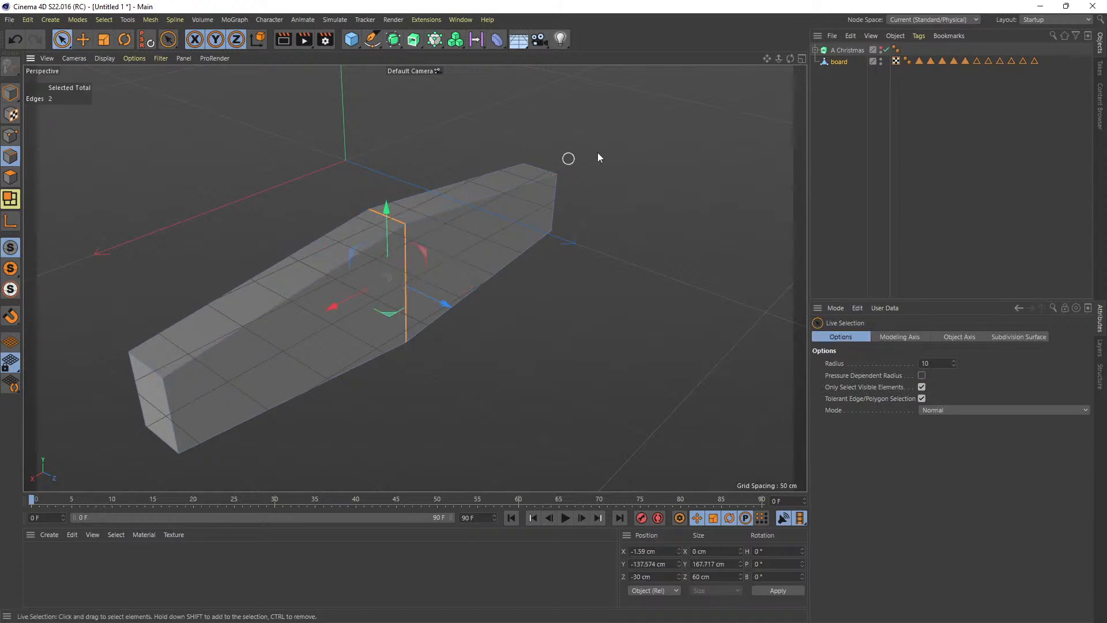
drag(790, 59, 943, 29)
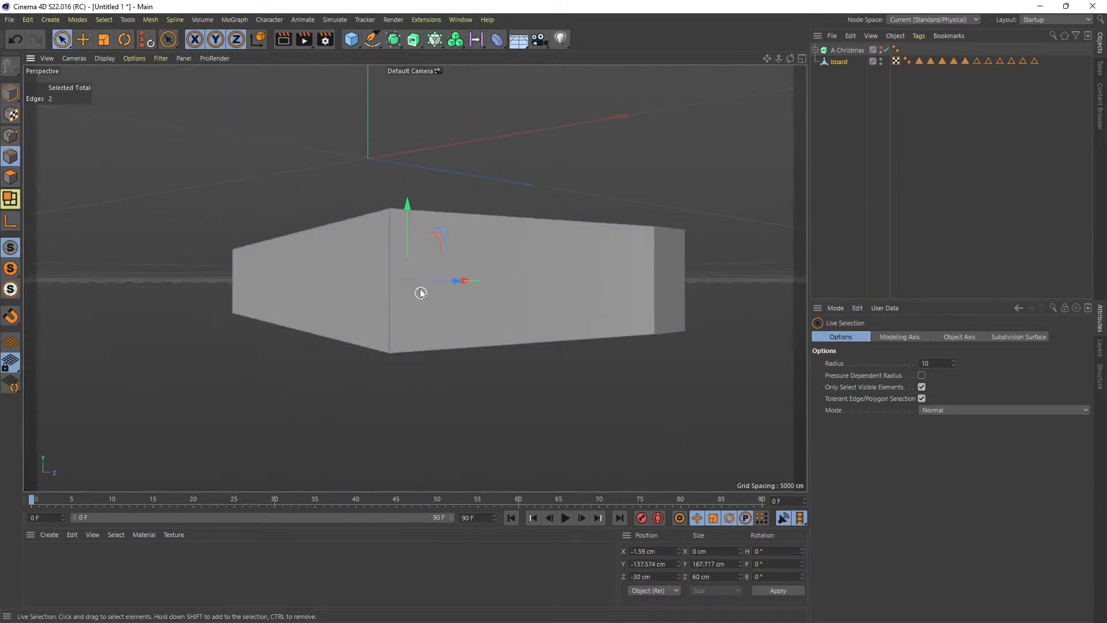
shift+click(390, 291)
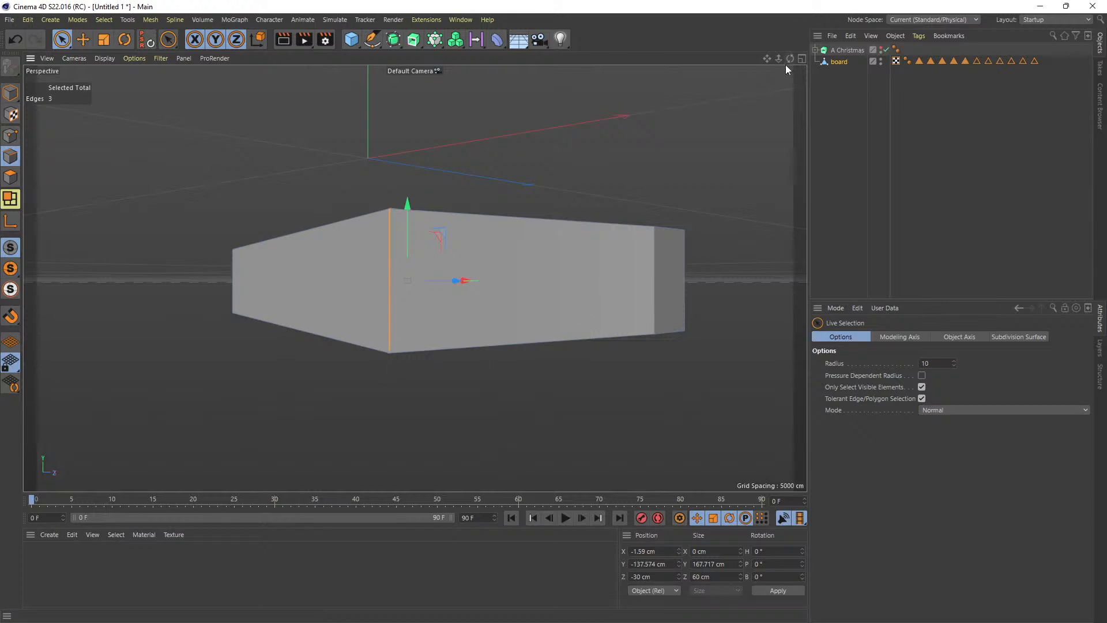
drag(790, 58, 637, 220)
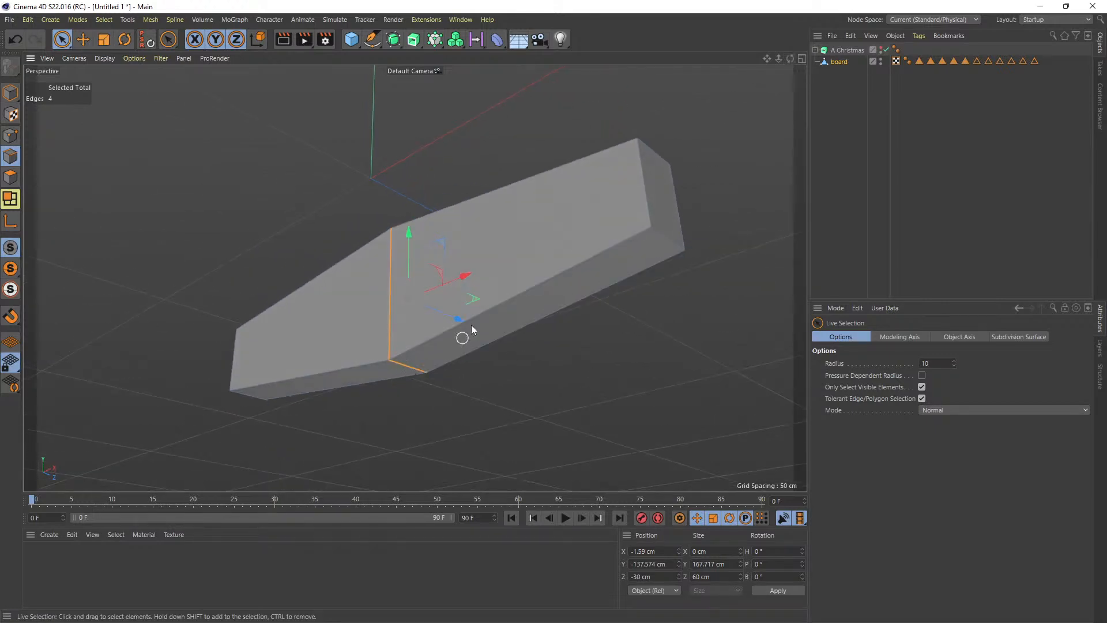
drag(790, 59, 785, 187)
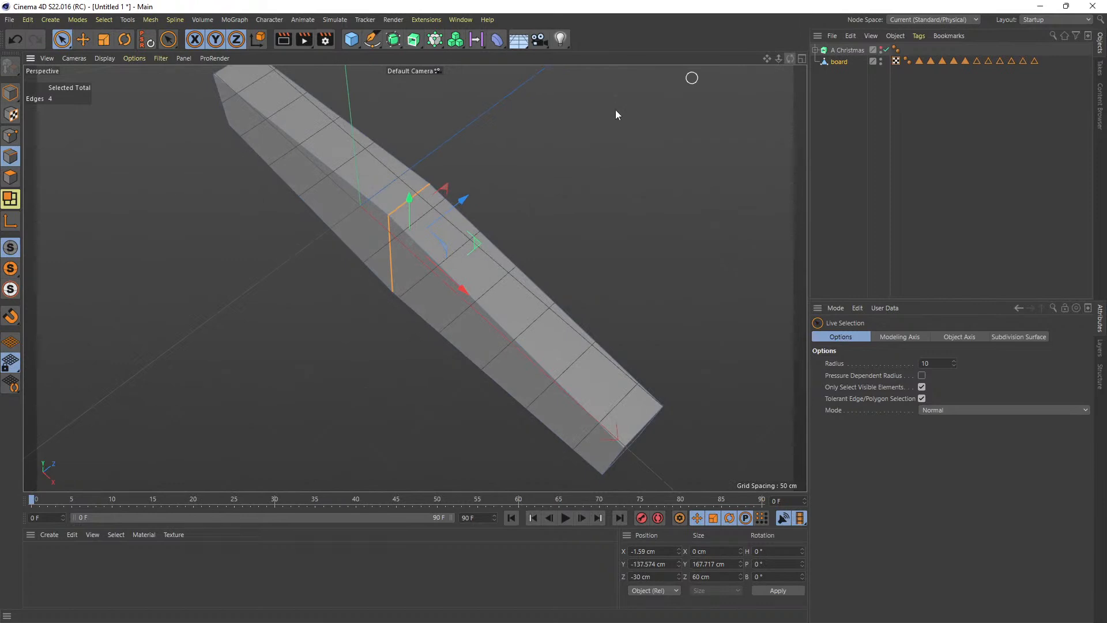
click(884, 51)
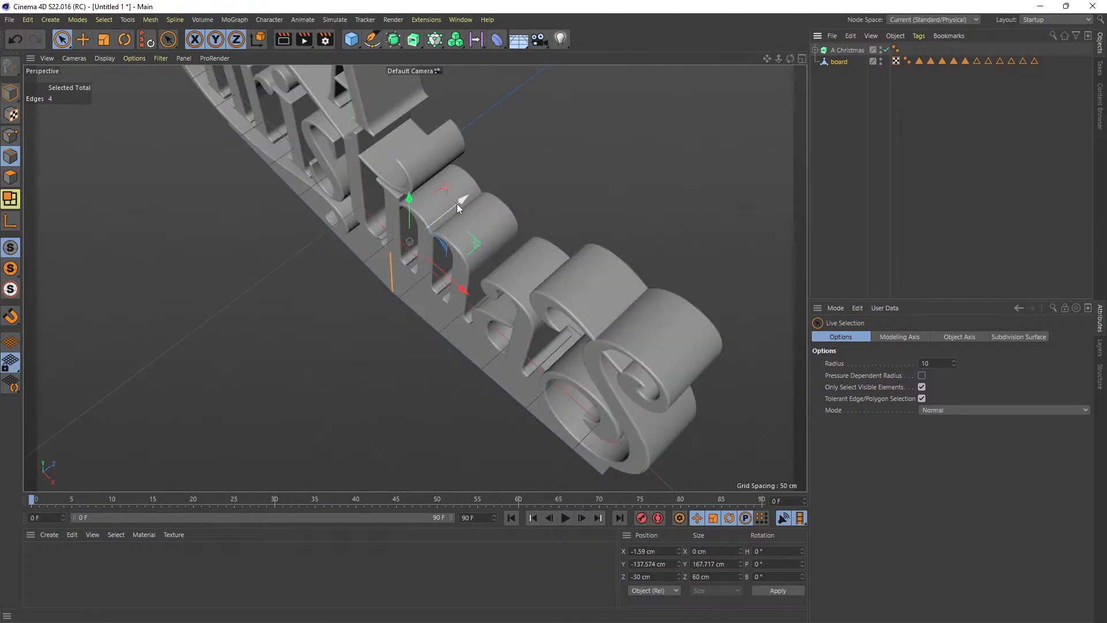
drag(461, 204, 439, 208)
mouse_move(791, 58)
mouse_down()
mouse_move(851, 43)
mouse_move(796, 65)
mouse_move(778, 50)
mouse_move(826, 53)
mouse_move(786, 57)
mouse_move(812, 60)
mouse_up()
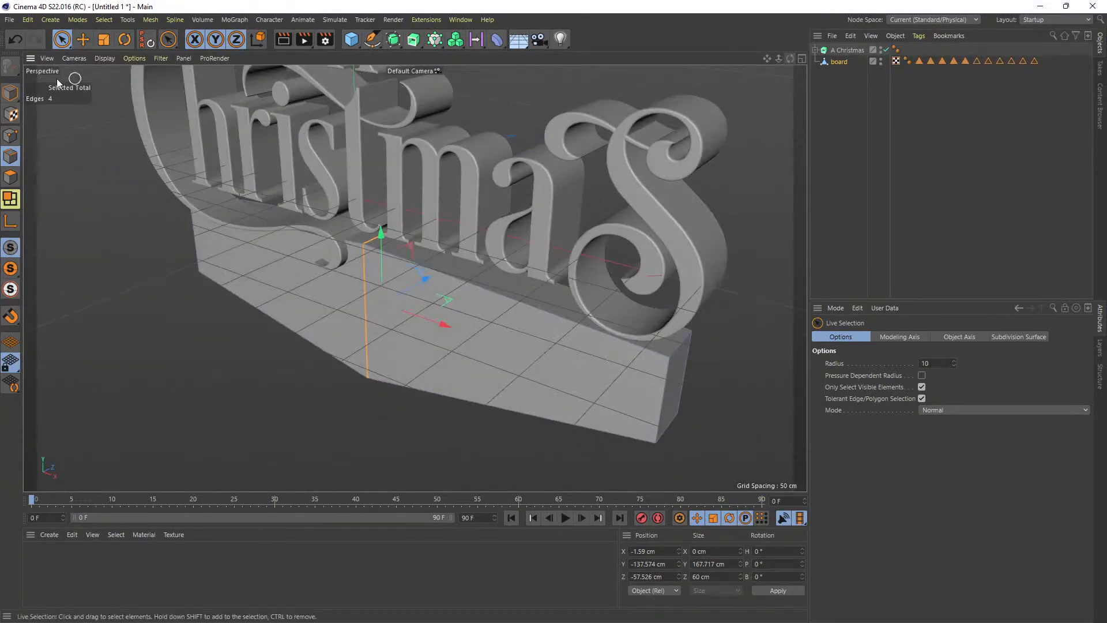
click(17, 94)
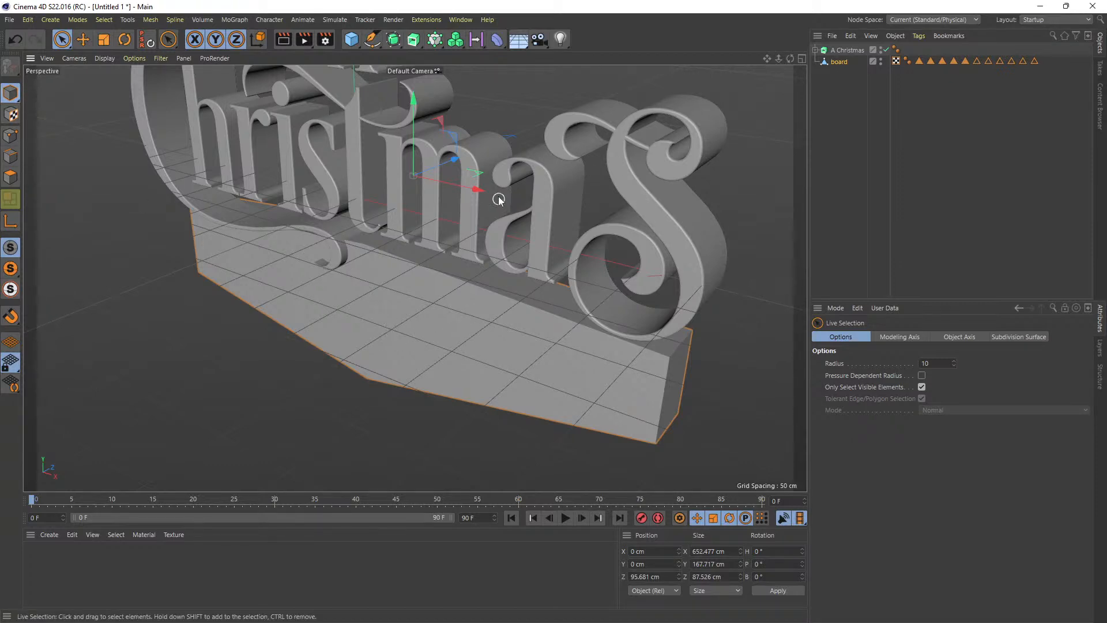
Move the board backward along the Z axis to about 117.8 cm.
drag(458, 161, 469, 160)
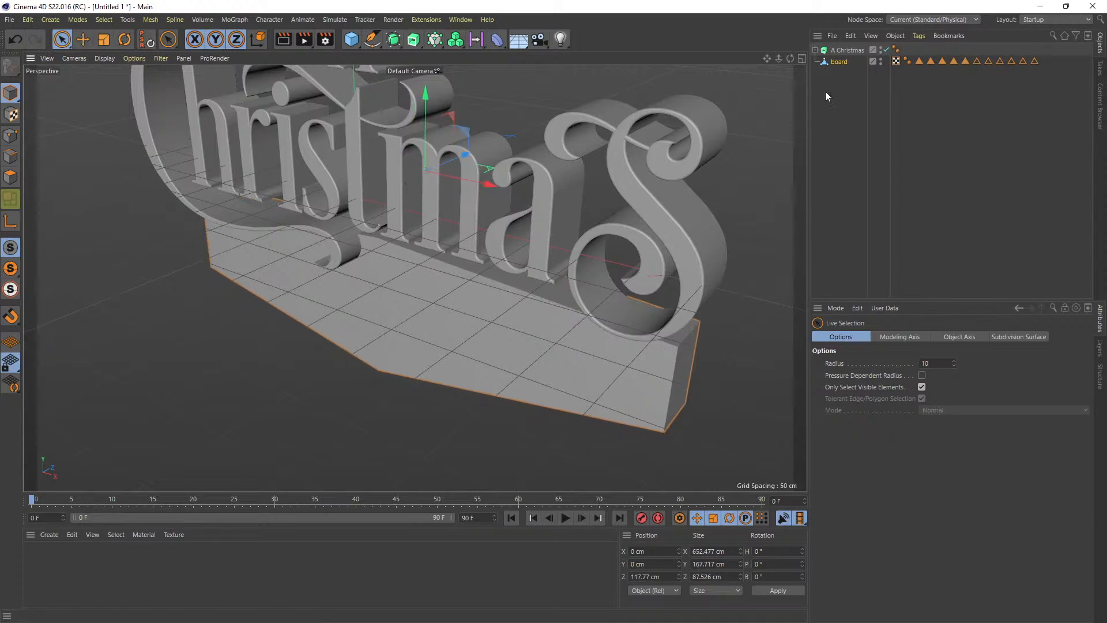
alt+drag(415, 278, 414, 278)
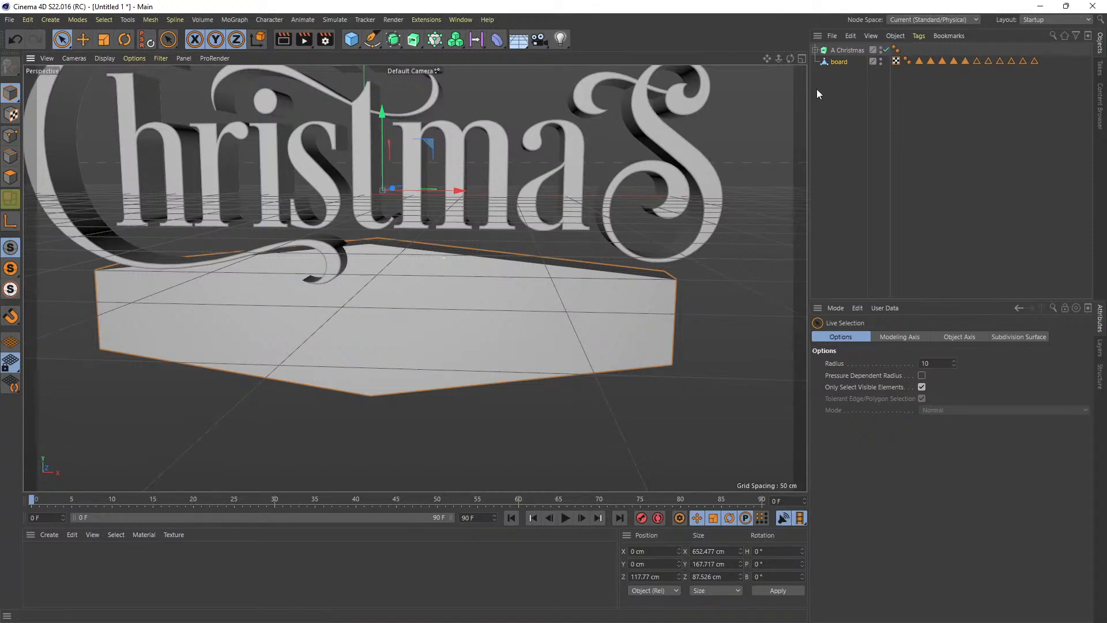
click(839, 61)
click(841, 69)
click(841, 62)
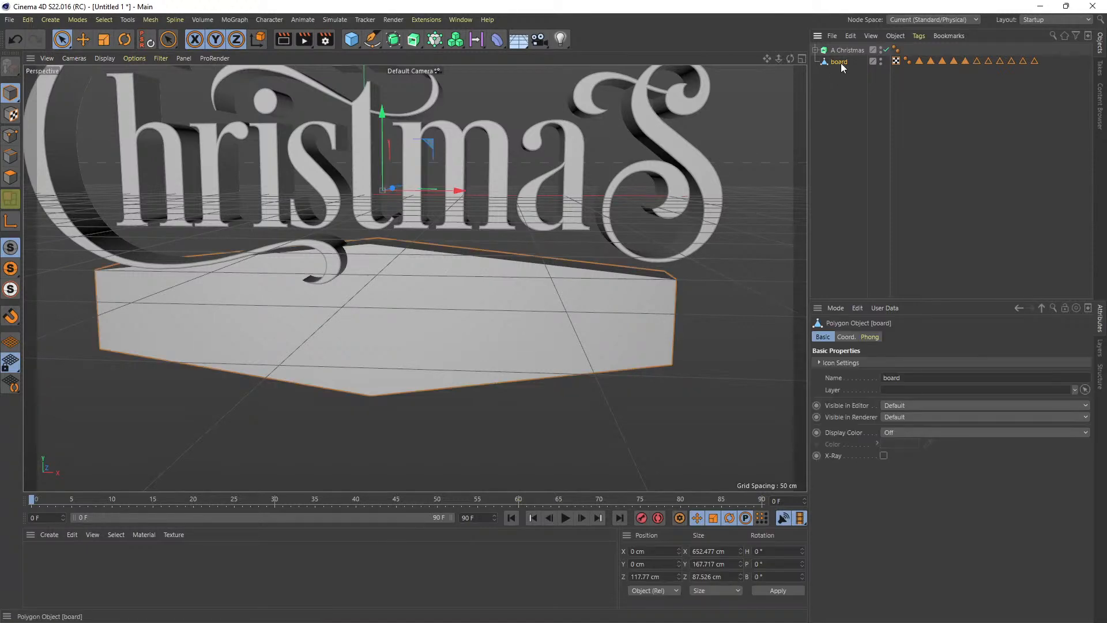
click(415, 40)
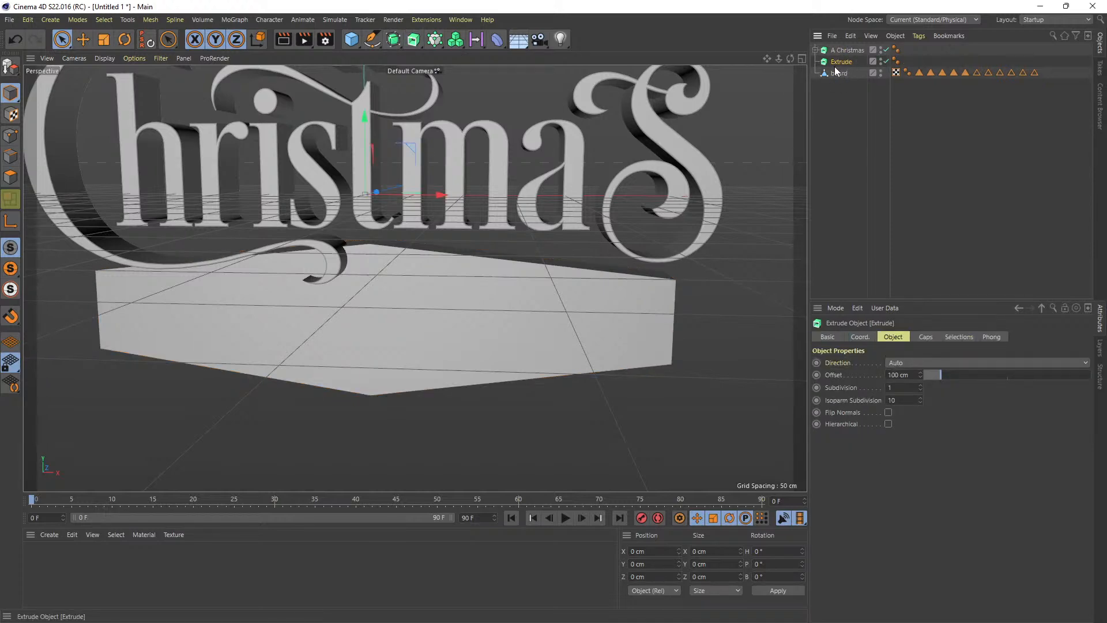
drag(844, 64, 843, 63)
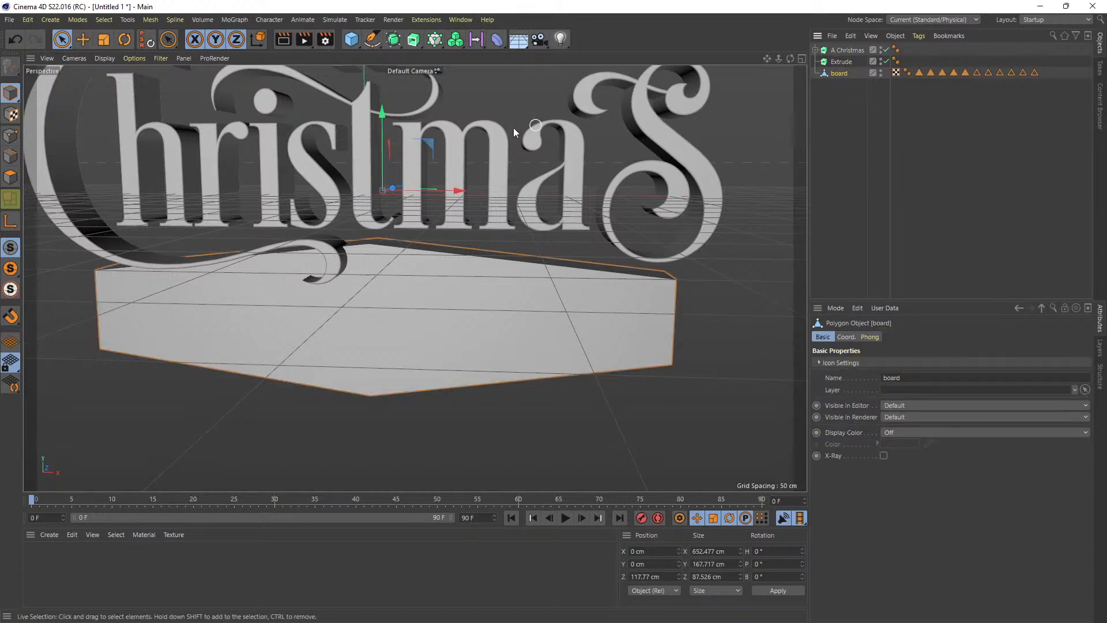
key(ctrl+z)
key(ctrl+z)
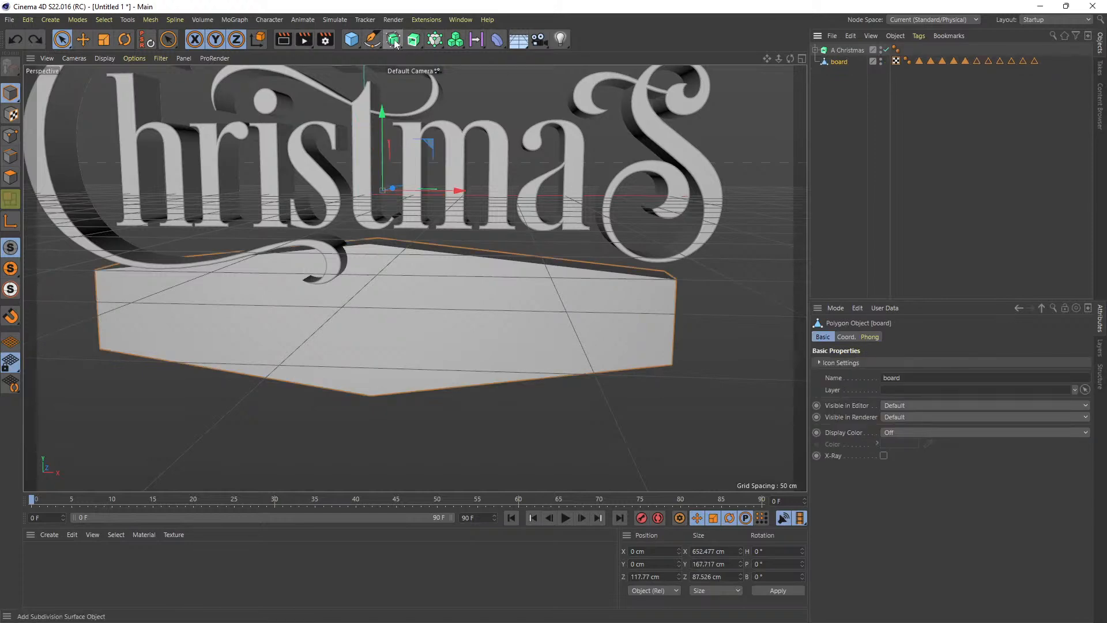
Add a Subdivision Surface and nest the board inside it.
click(394, 39)
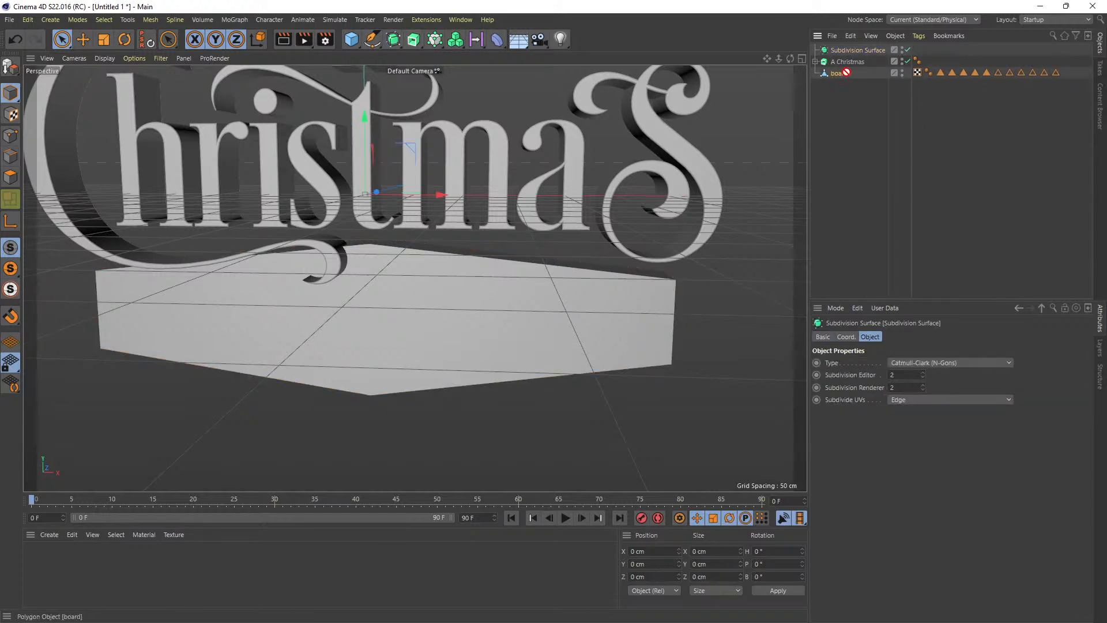
drag(864, 50, 863, 48)
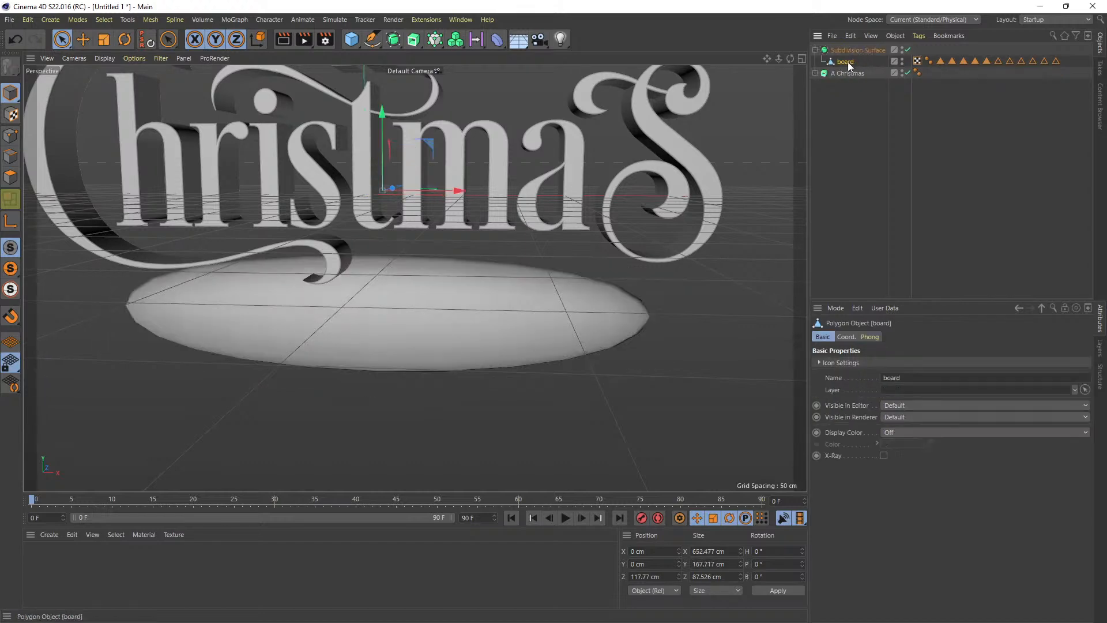
click(817, 52)
click(817, 52)
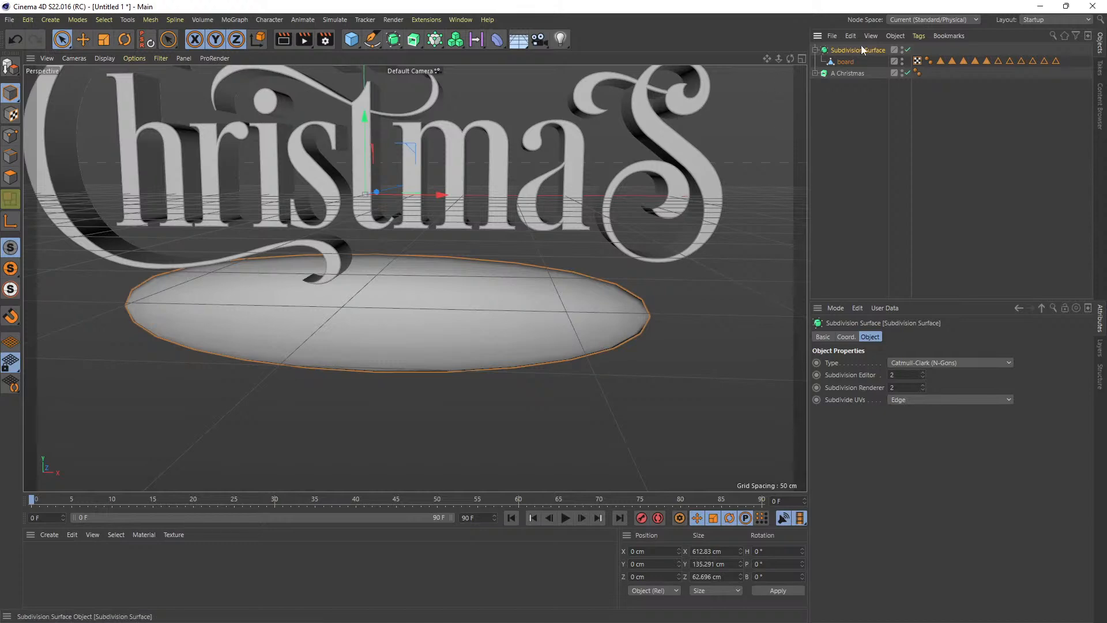
With the Subdivision Surface switched off, loop-cut the board in point mode close to its right end, at about 98.6% offset.
click(846, 63)
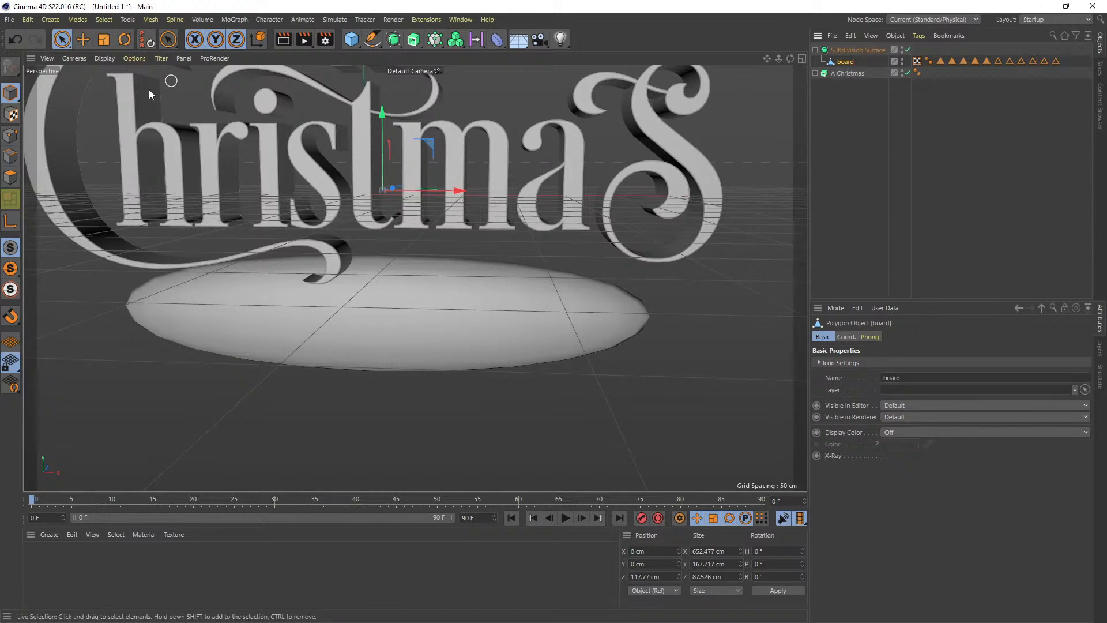
click(13, 136)
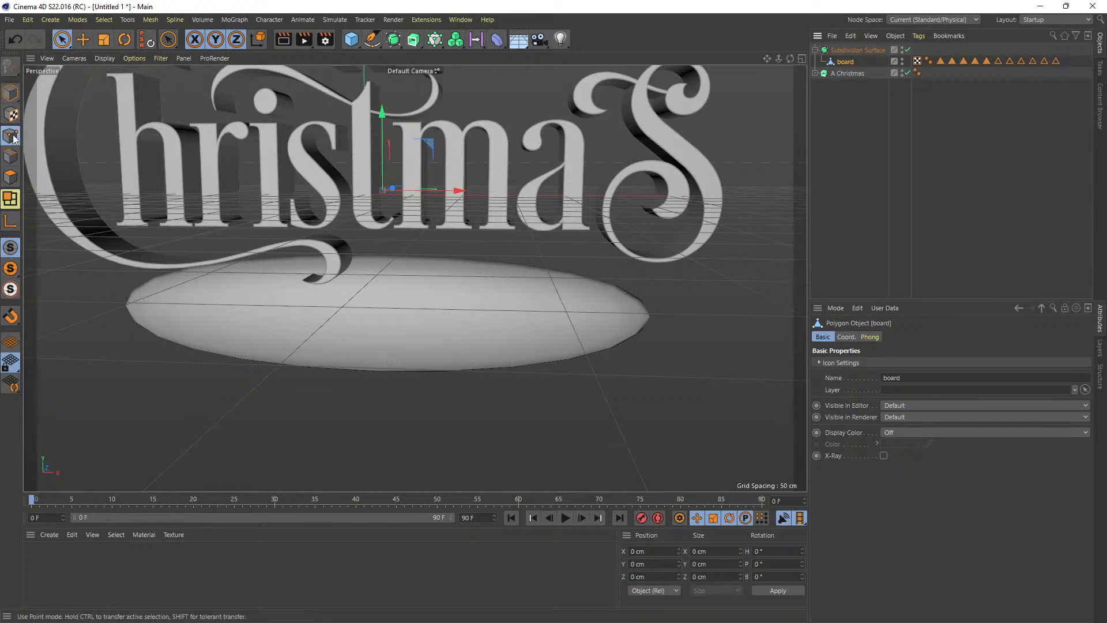
click(908, 50)
right_click(664, 321)
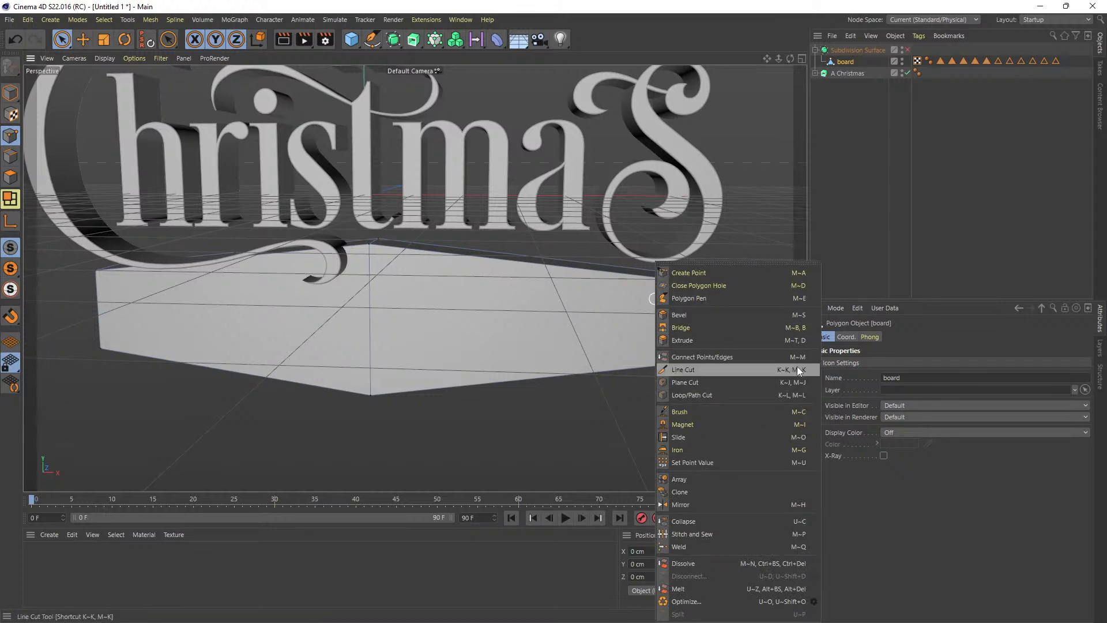
click(714, 396)
mouse_move(792, 58)
mouse_down()
mouse_move(750, 62)
mouse_move(791, 60)
mouse_up()
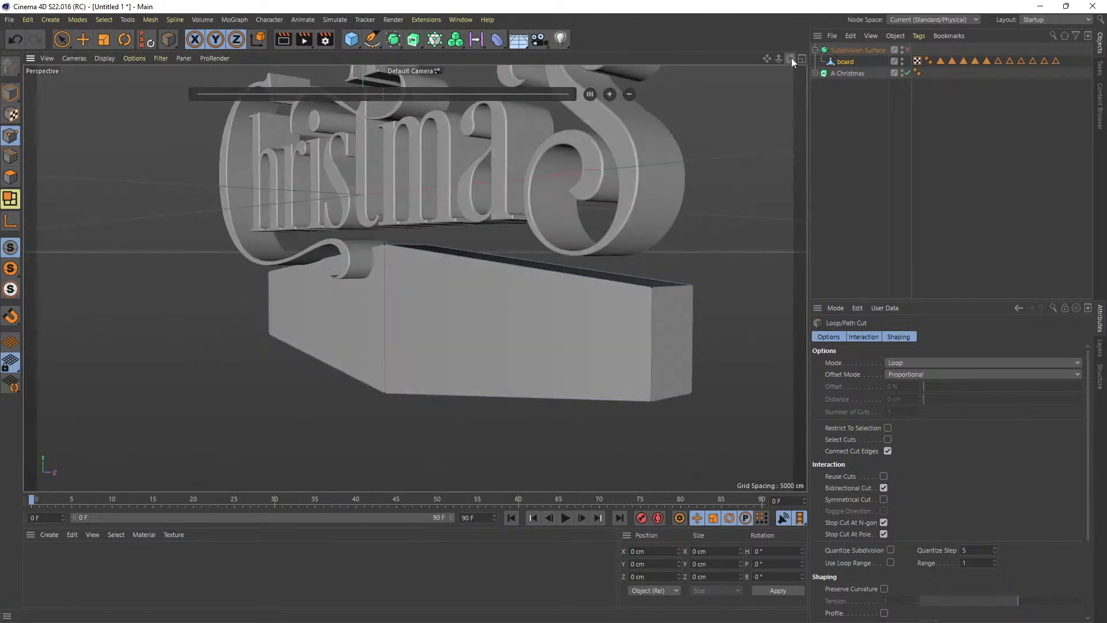
click(647, 287)
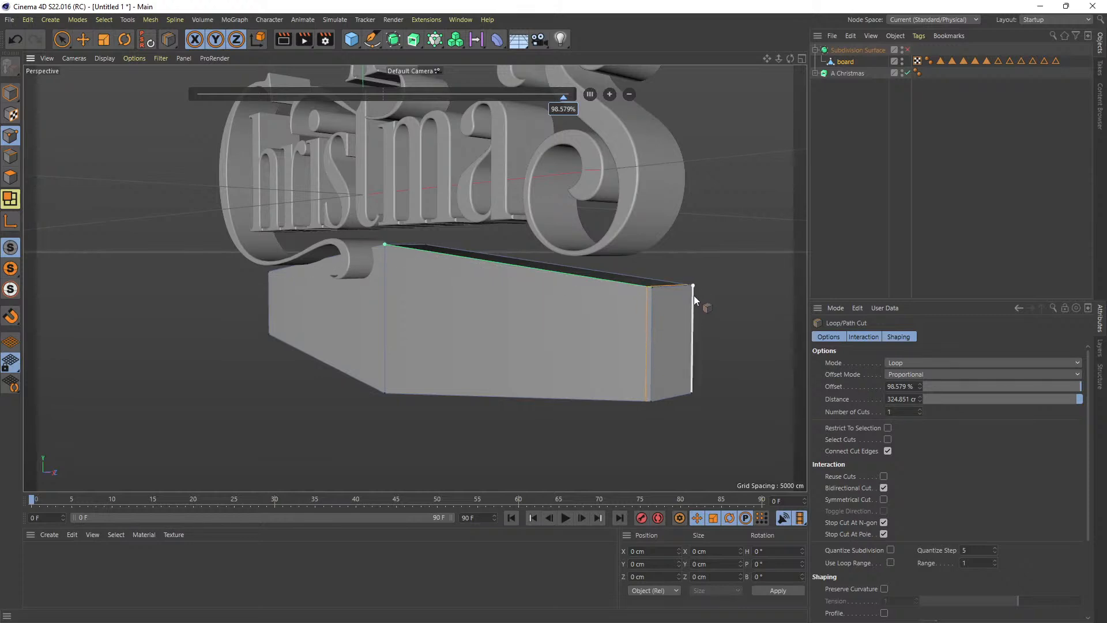
Add loop cuts around the board just below its top edge at about 4.1% and just above its bottom edge at about 5.5%.
drag(792, 59, 603, 285)
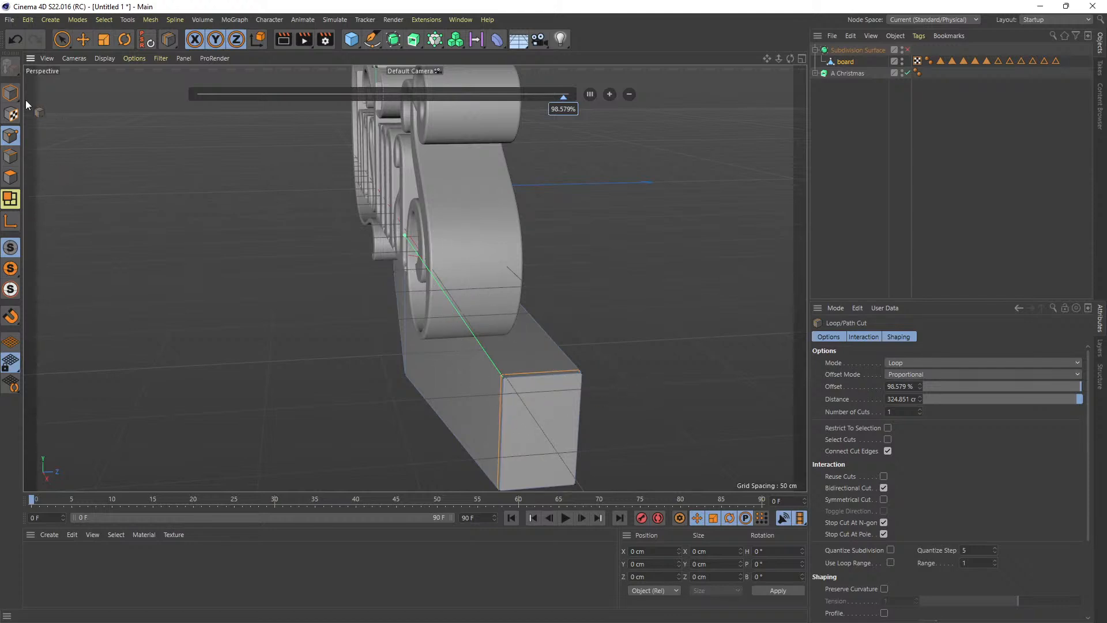
click(10, 92)
click(11, 135)
click(846, 61)
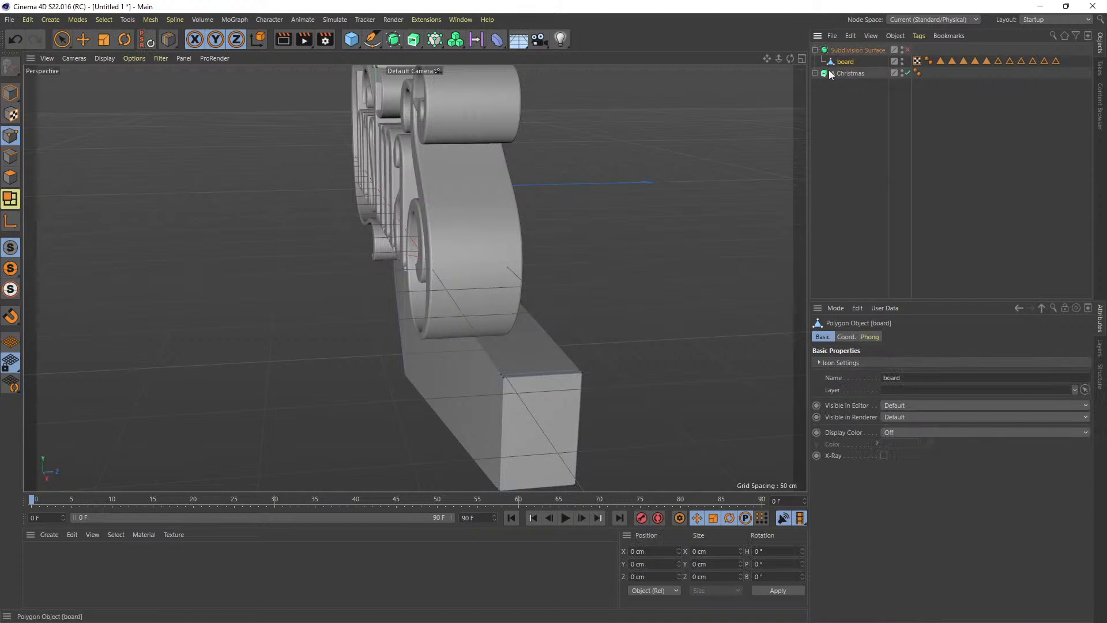
right_click(542, 456)
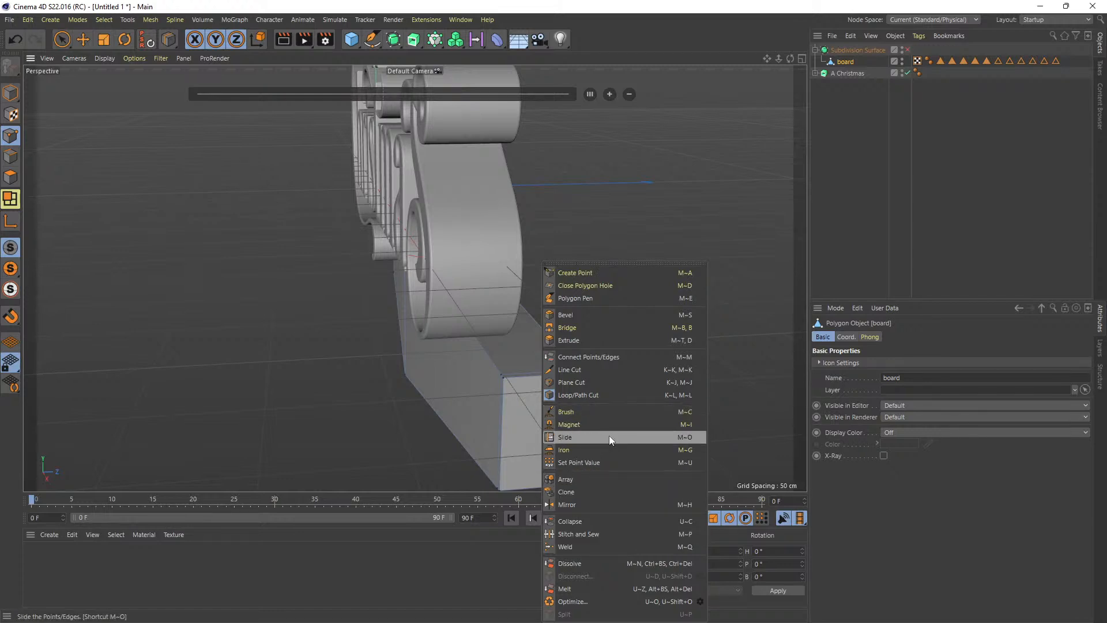
click(603, 391)
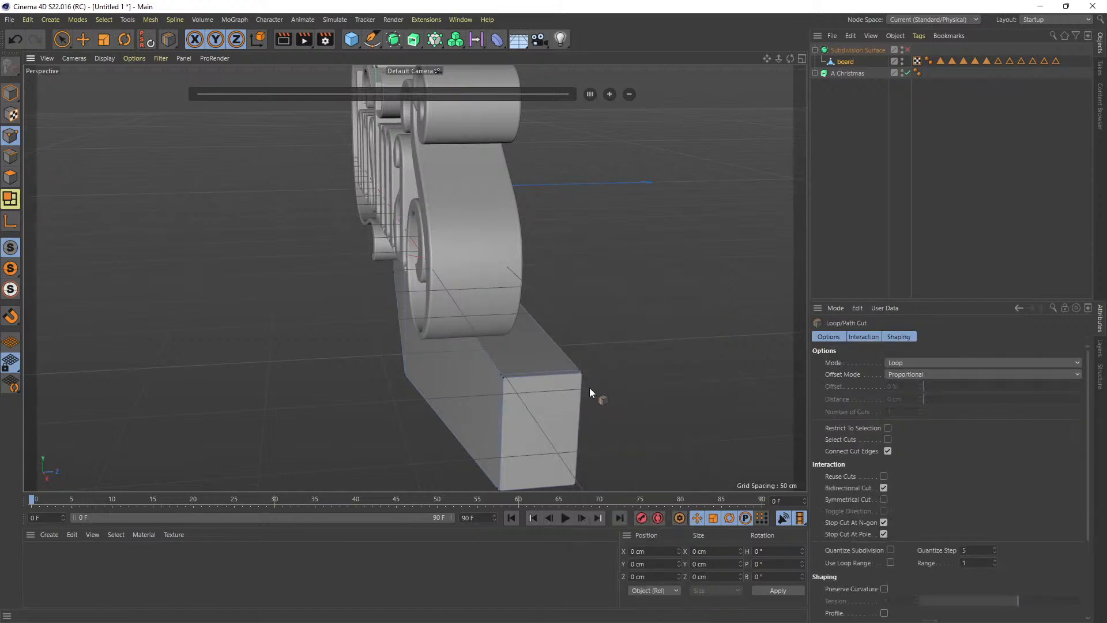
click(581, 378)
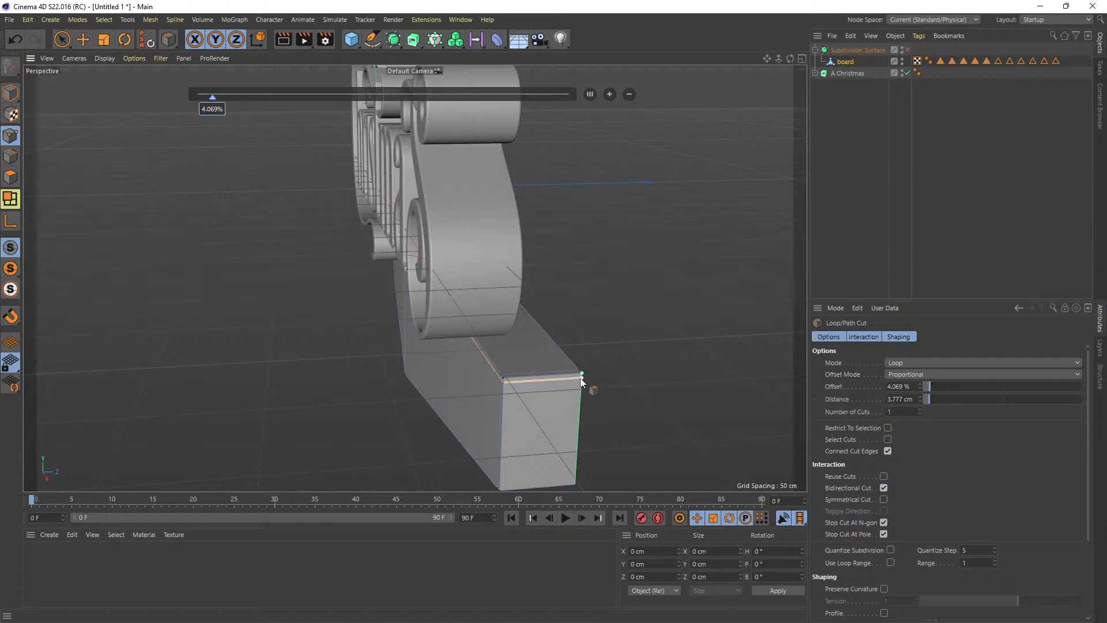
click(515, 481)
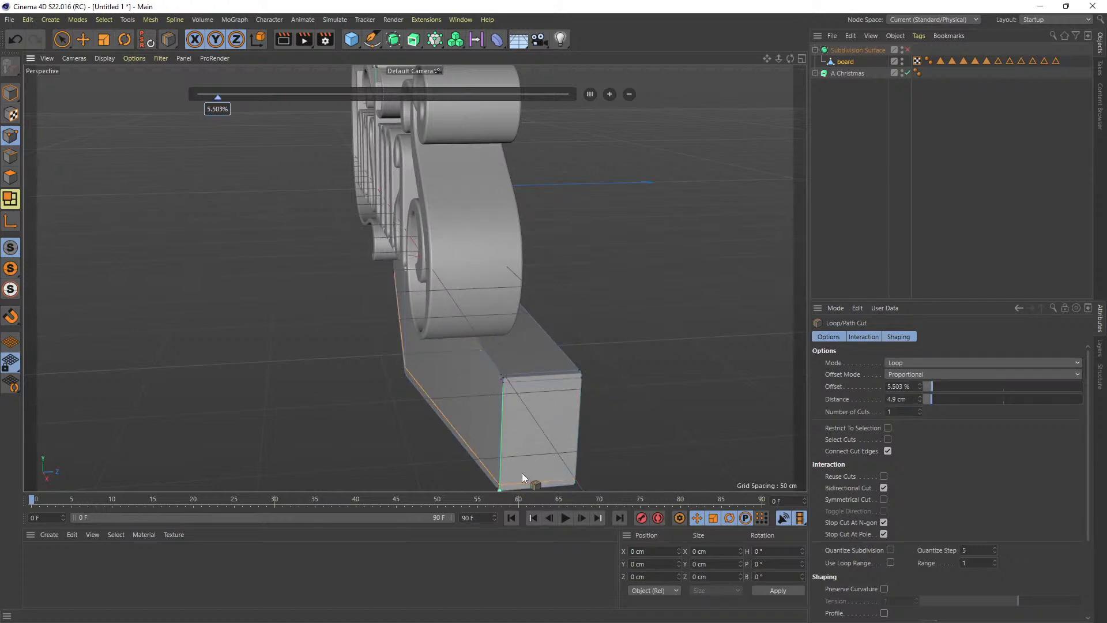
Add loop cuts along the board's depth near its front and back edges, the rear one at about 92% offset.
drag(791, 58, 753, 52)
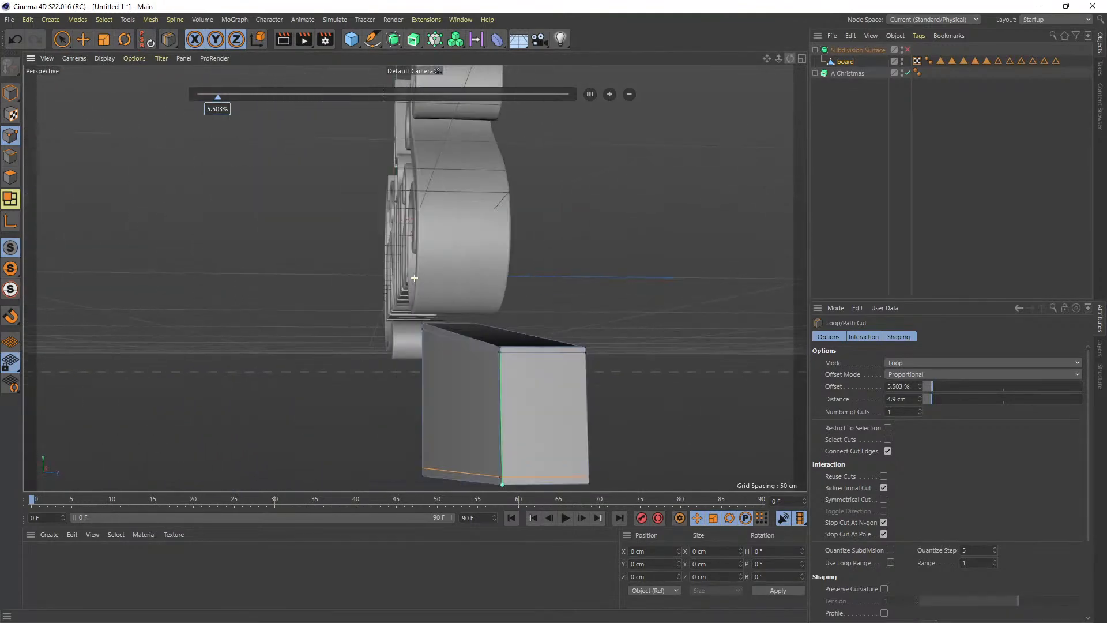
click(509, 352)
drag(526, 356, 583, 353)
mouse_move(794, 57)
mouse_down()
mouse_move(761, 60)
mouse_move(790, 59)
mouse_move(770, 59)
mouse_move(781, 63)
mouse_up()
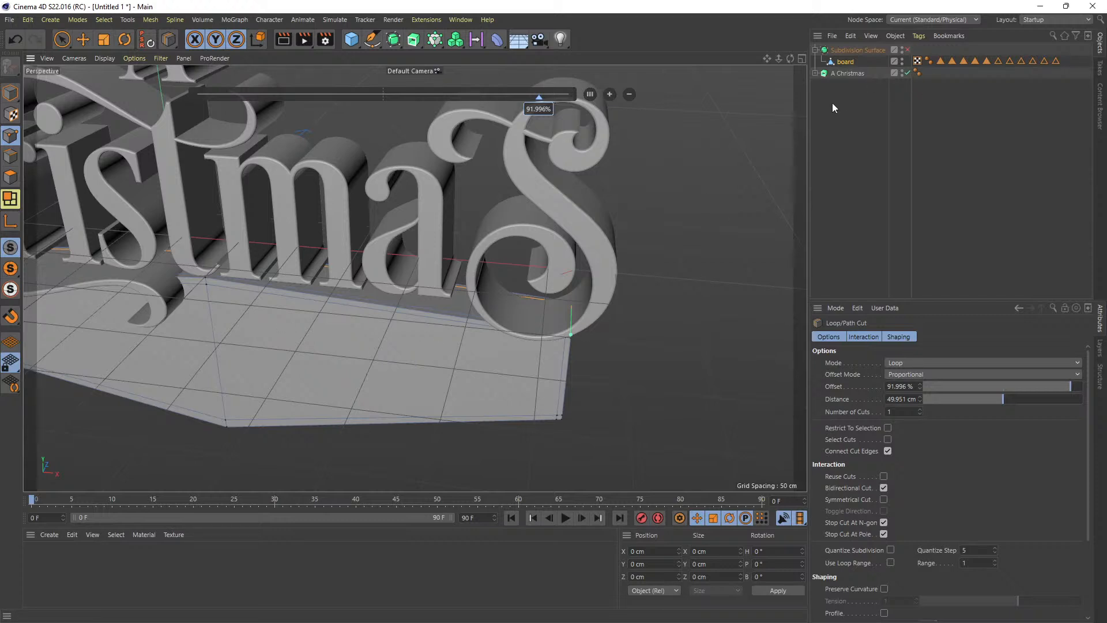
Switch the Subdivision Surface on and render the view to check the board's corners.
click(907, 49)
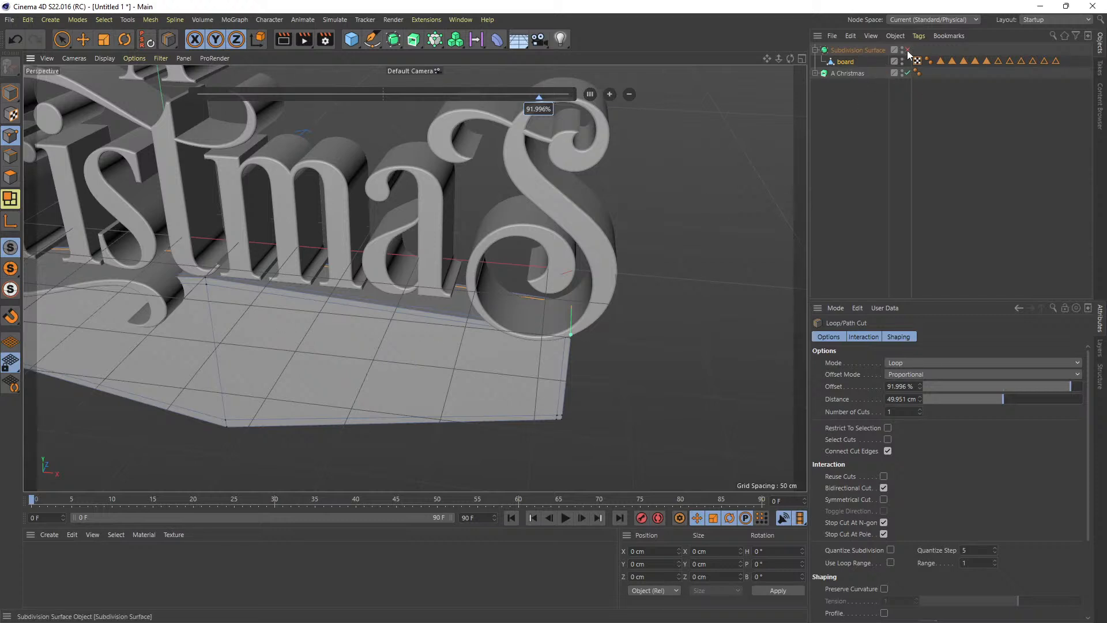
drag(780, 60, 789, 24)
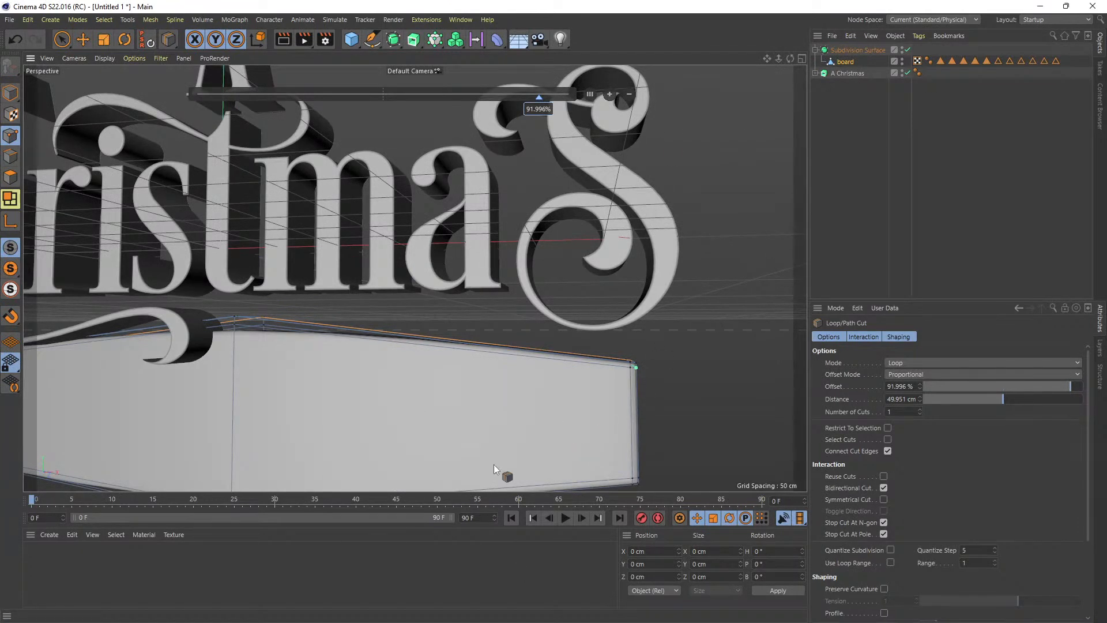
click(290, 40)
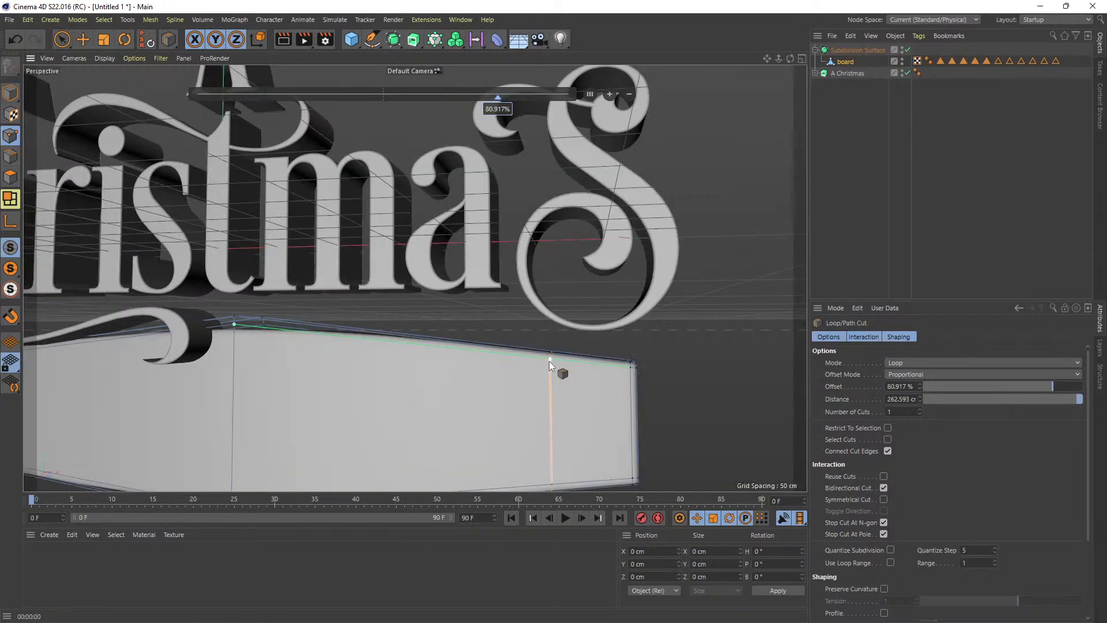
Add a vertical loop cut across the board's right half at about 80.9% offset and render the view again.
click(549, 361)
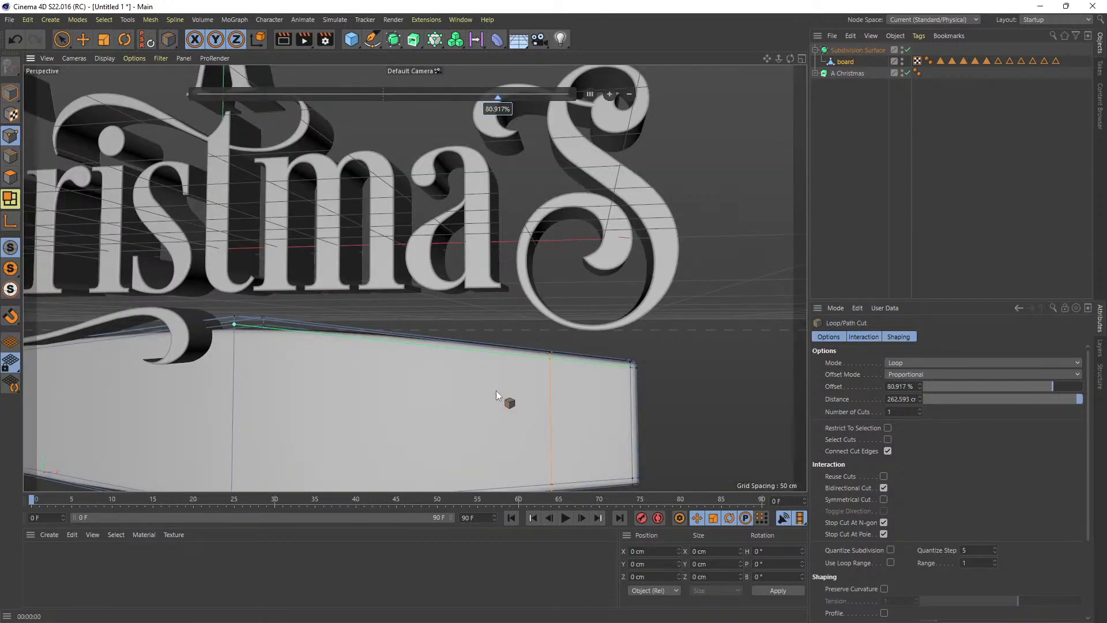
click(284, 39)
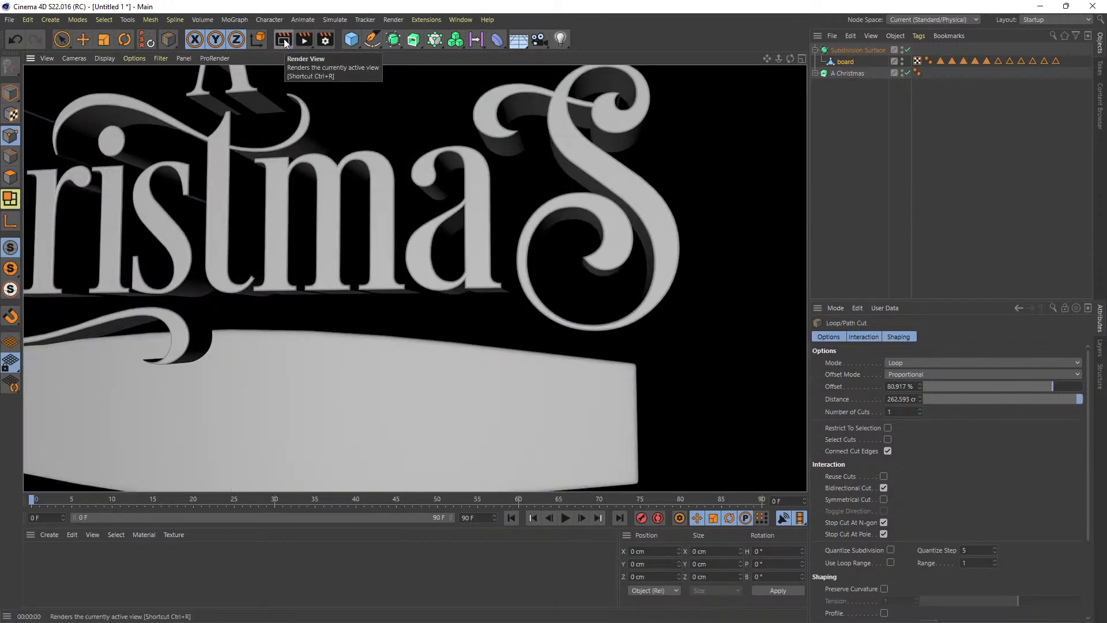
click(845, 61)
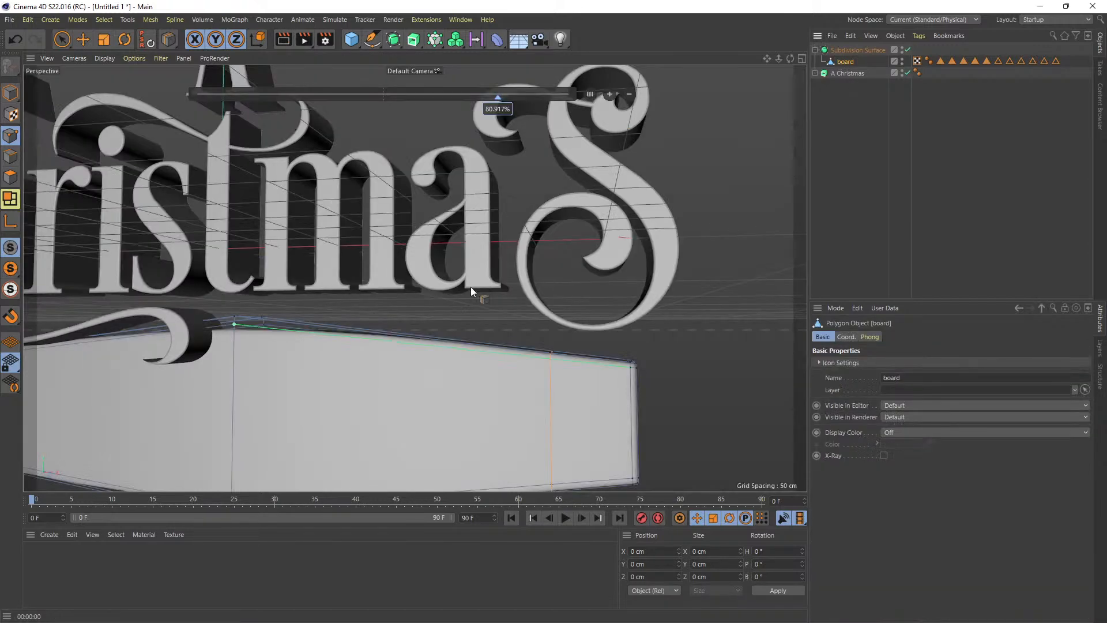
With the Subdivision Surface switched off, loop-cut the board close to its left end, at about 98.8% offset.
scroll(471, 286, down, 2)
click(907, 50)
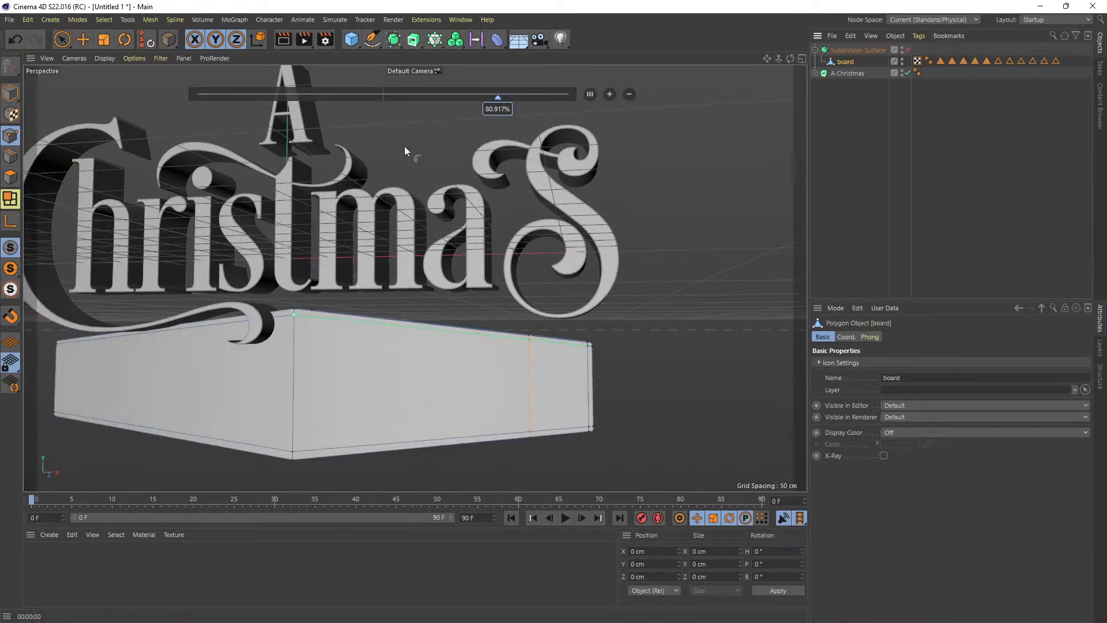
click(60, 42)
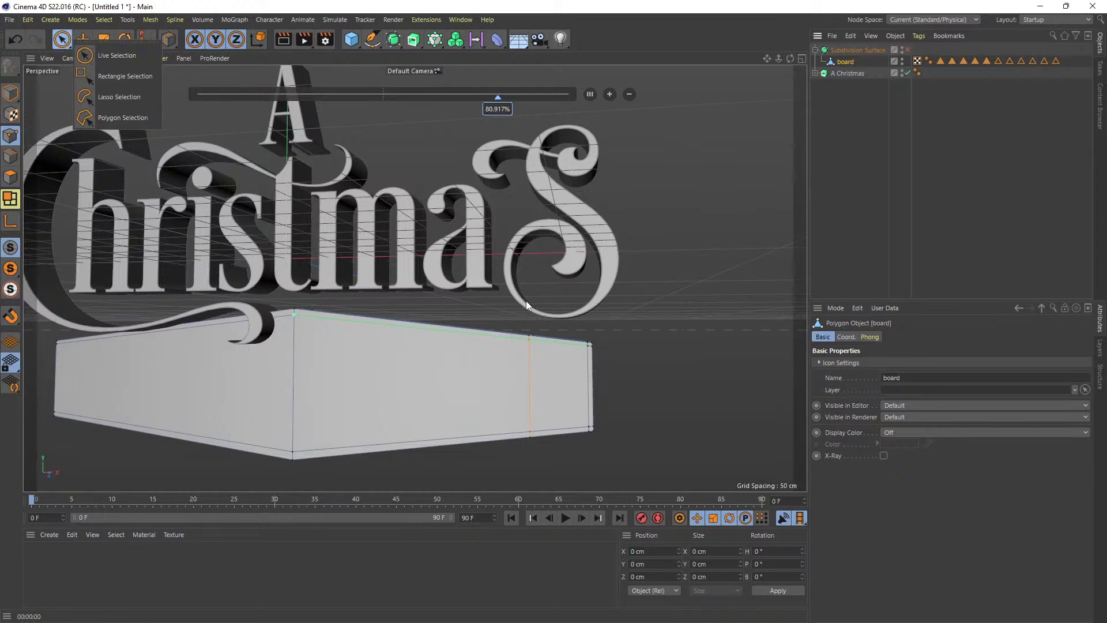
click(766, 59)
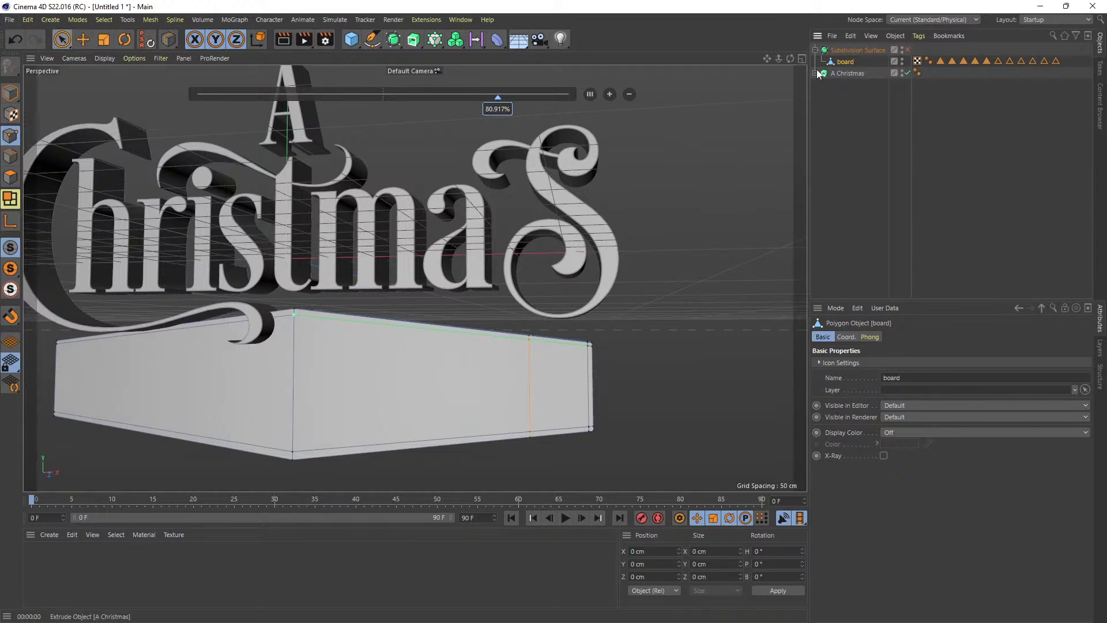
drag(768, 59, 820, 66)
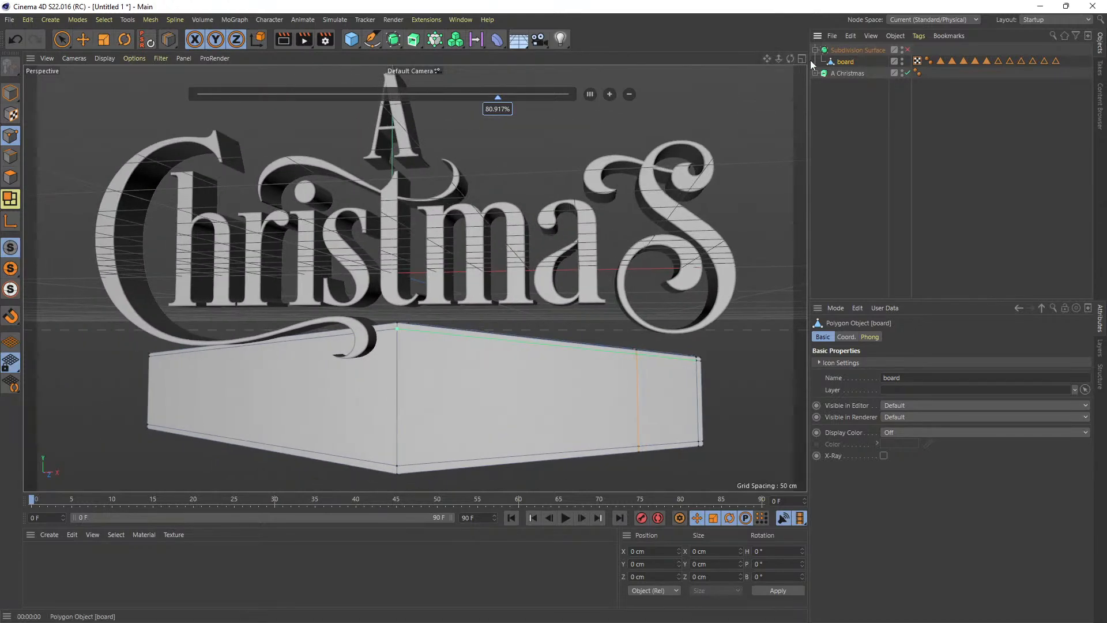
right_click(231, 403)
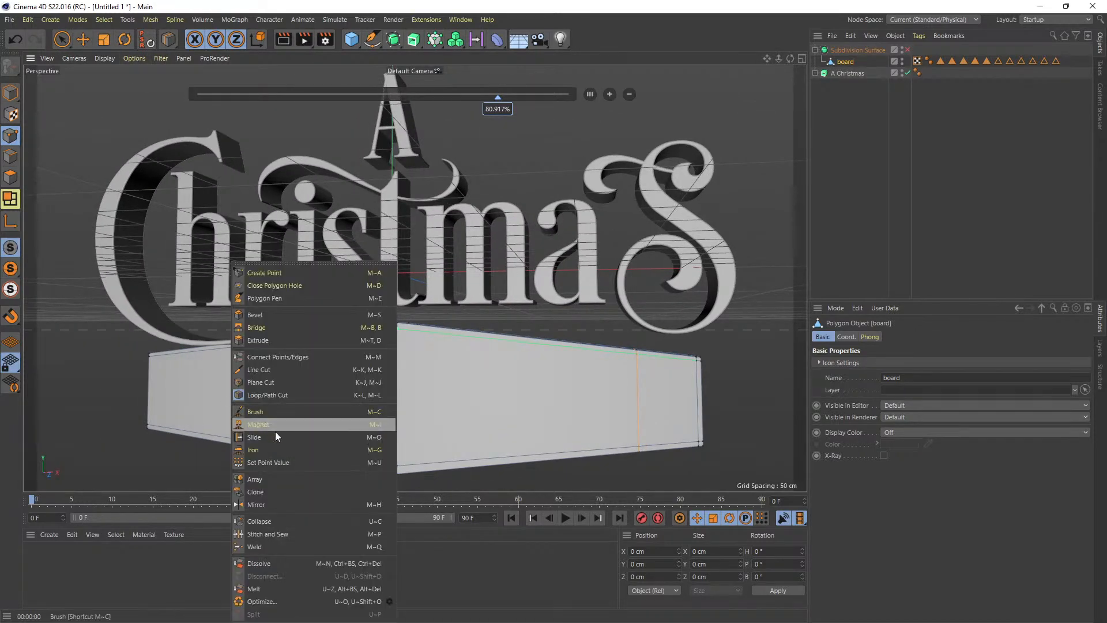
click(271, 396)
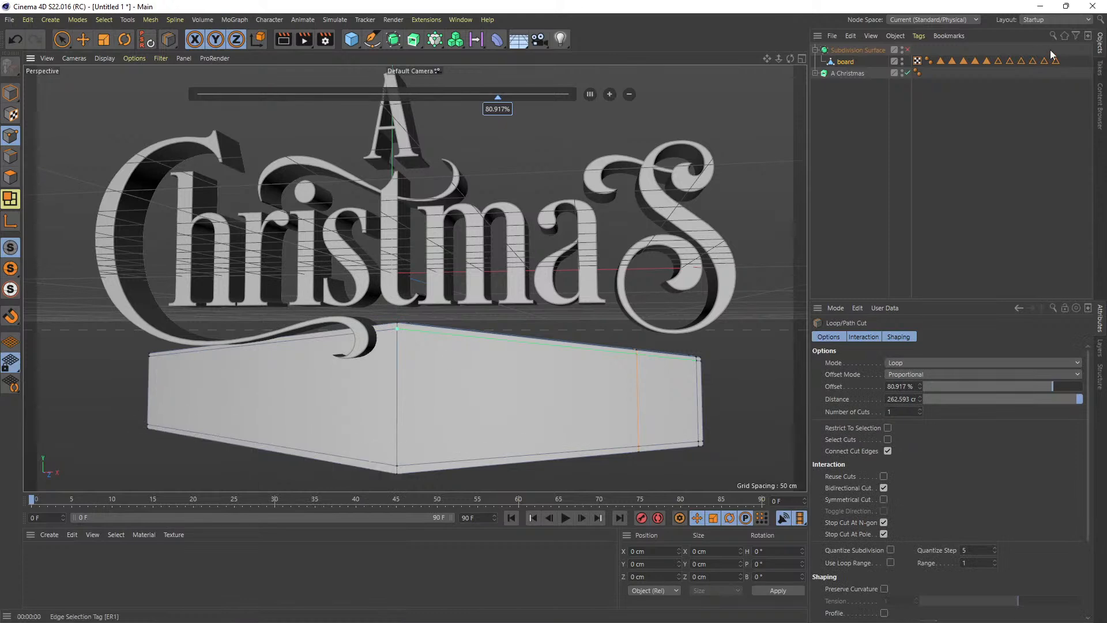
drag(790, 58, 883, 64)
click(173, 381)
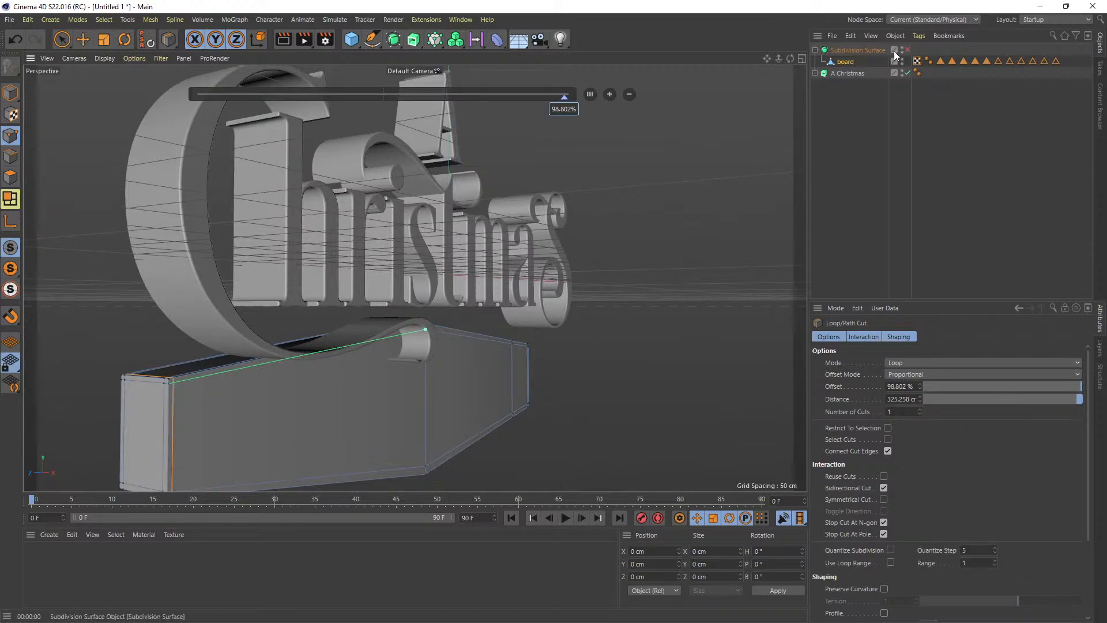
Select the three polygons across the board's front face and inset them by about 0.8 cm with Extrude Inner.
drag(790, 59, 771, 64)
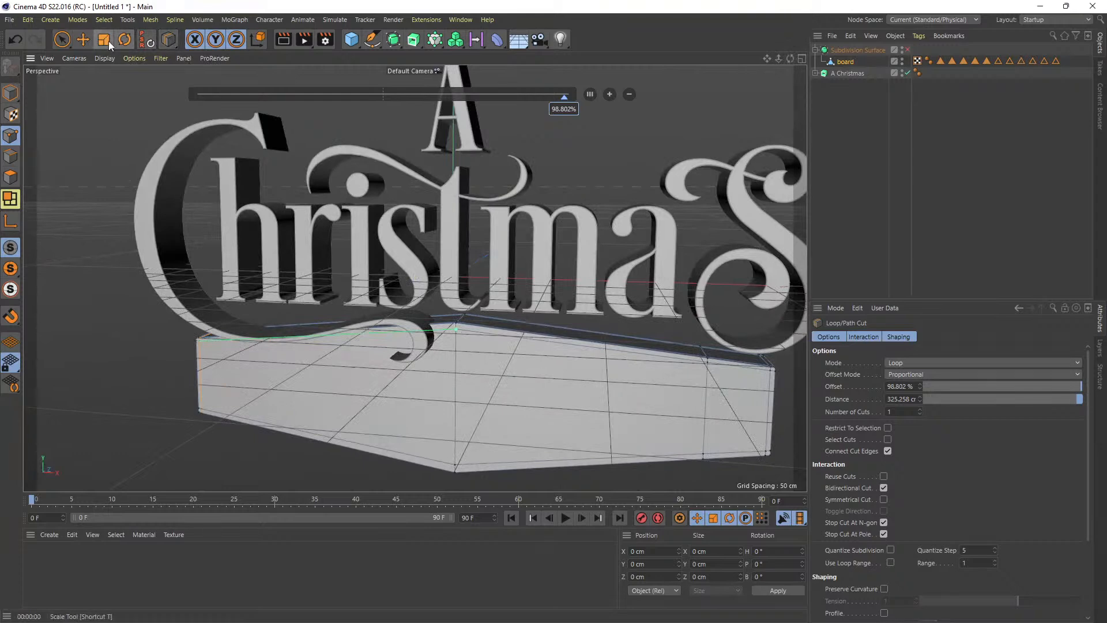
click(57, 39)
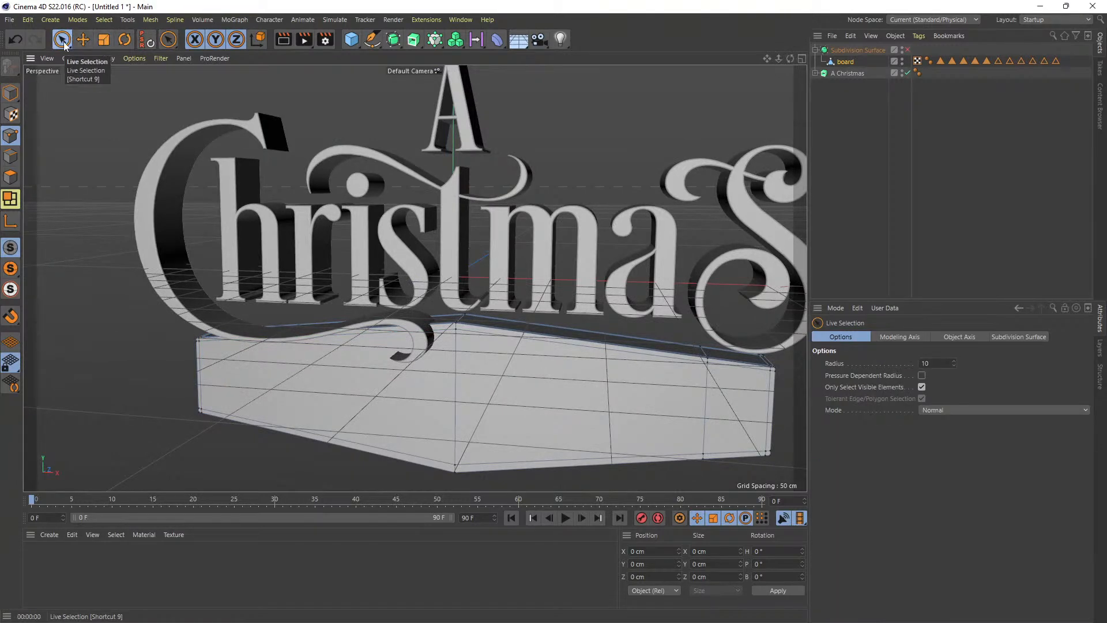
click(9, 178)
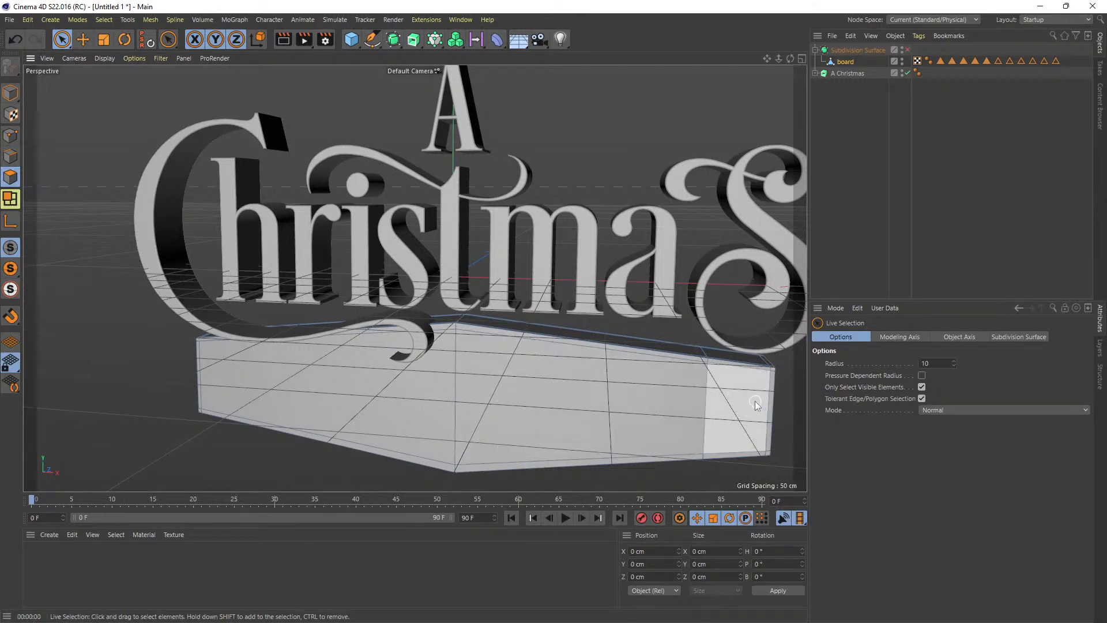
drag(742, 399, 345, 387)
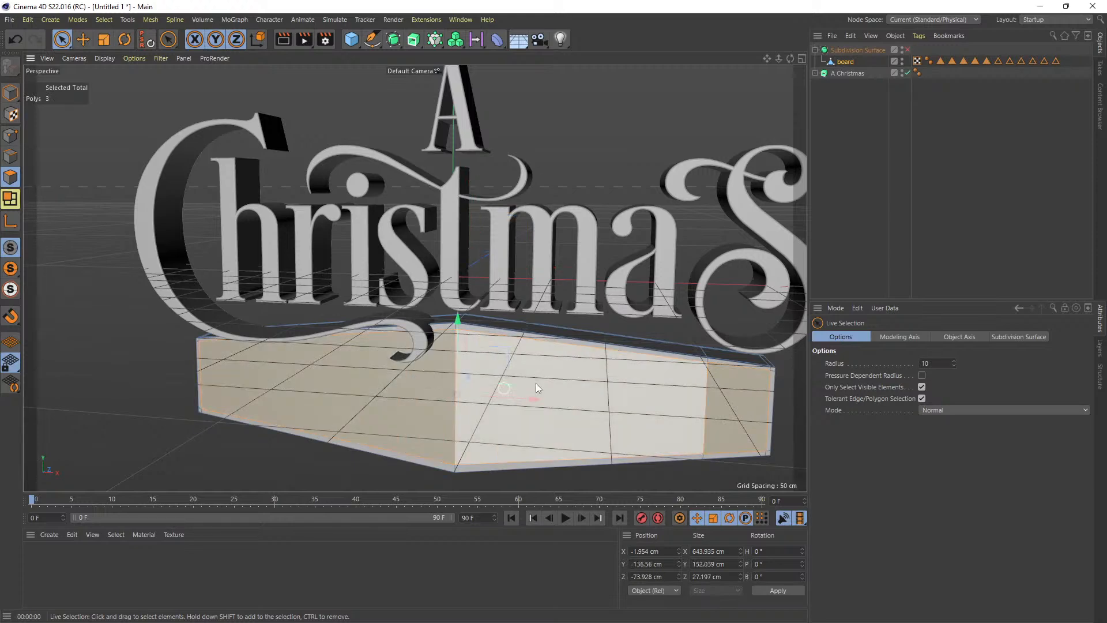
drag(779, 58, 798, 54)
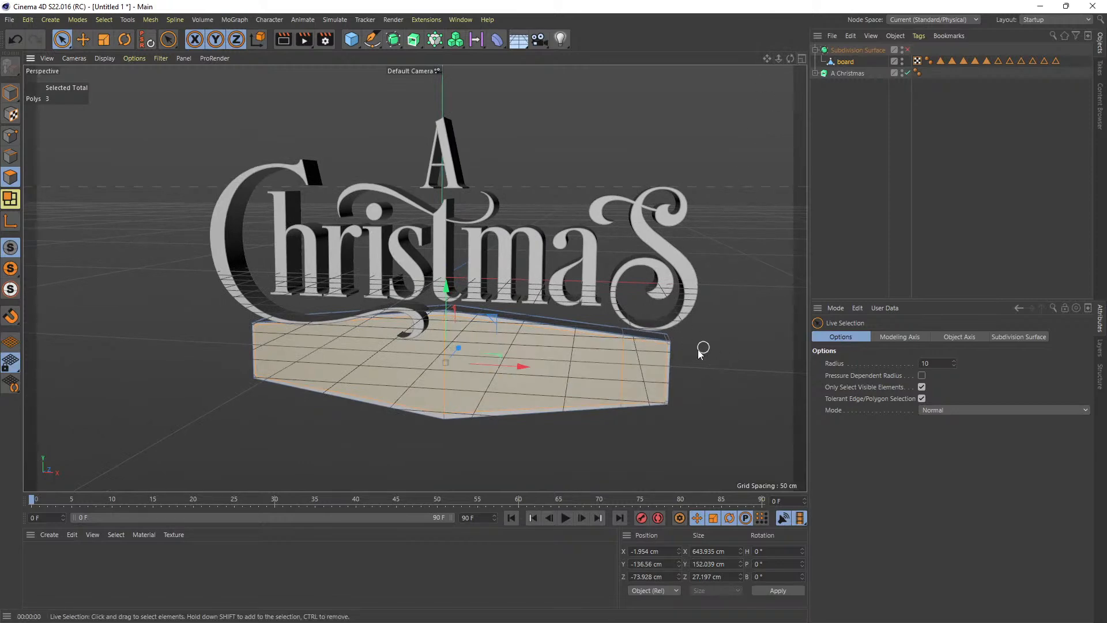
right_click(659, 367)
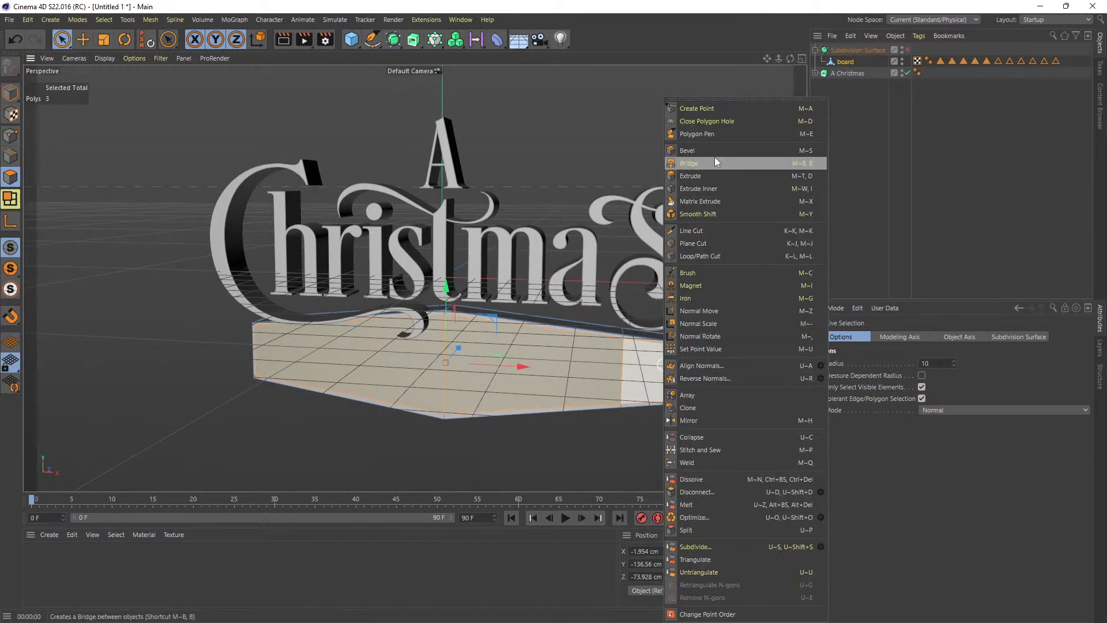
click(714, 190)
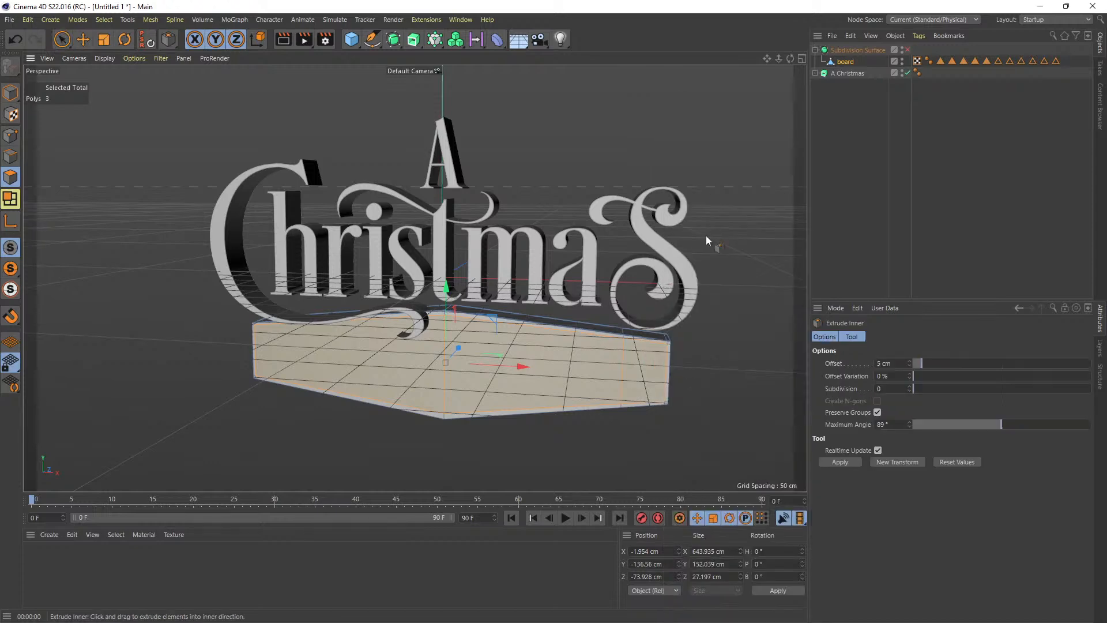
drag(792, 58, 819, 58)
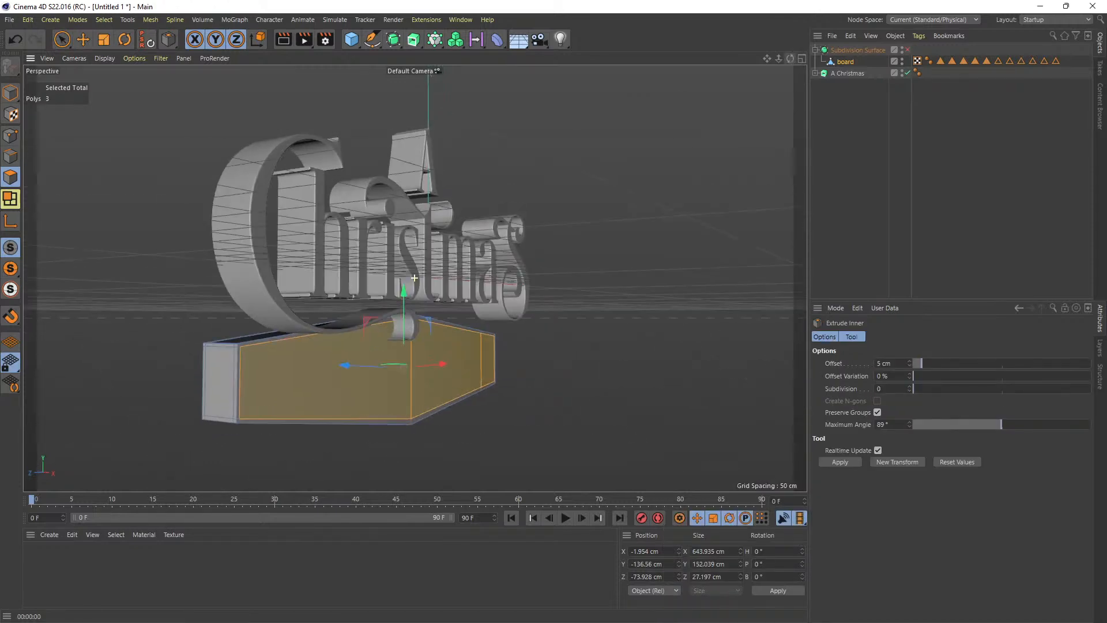
scroll(248, 352, up, 6)
scroll(249, 352, up, 2)
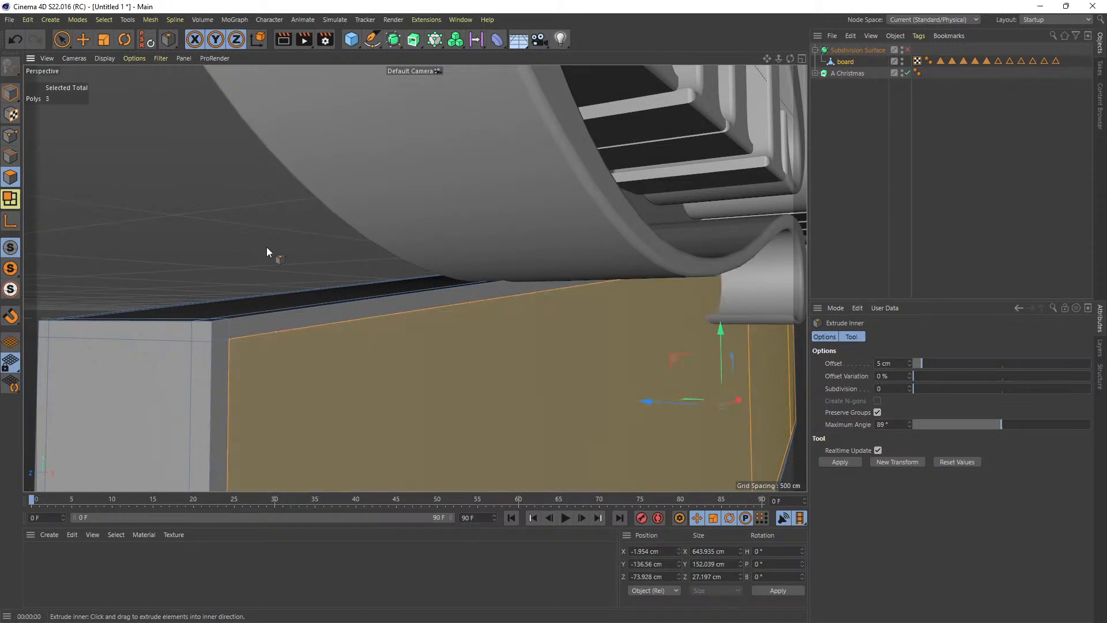
drag(266, 248, 266, 248)
key(ctrl+z)
drag(558, 422, 566, 421)
scroll(698, 370, down, 5)
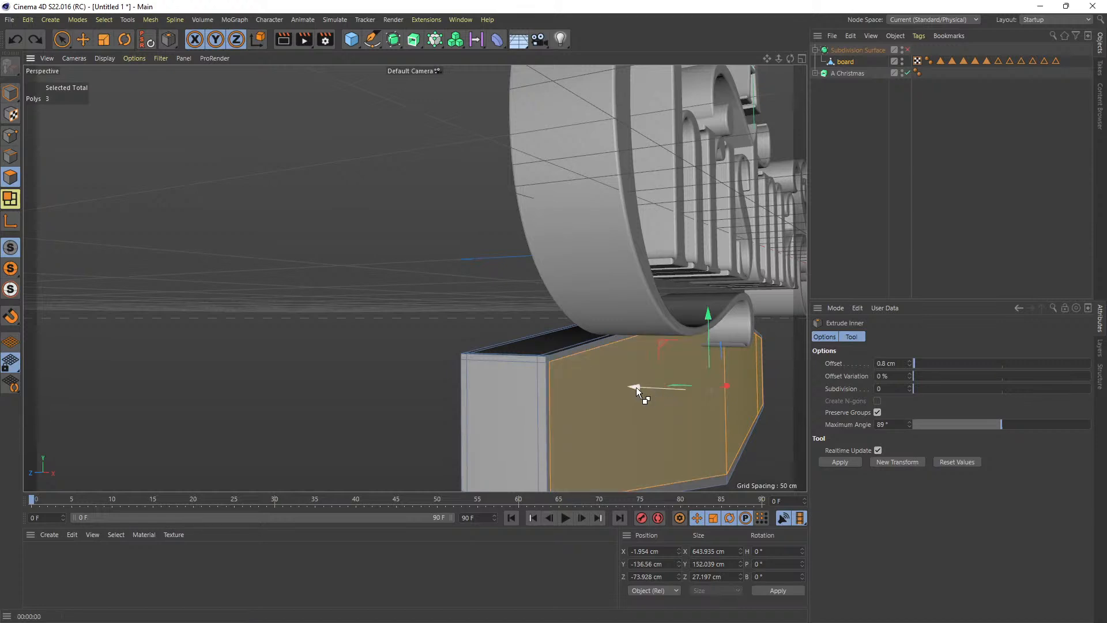
Push the inset front polygons about 4.4 cm back into the board and switch the Subdivision Surface on.
drag(636, 386, 631, 386)
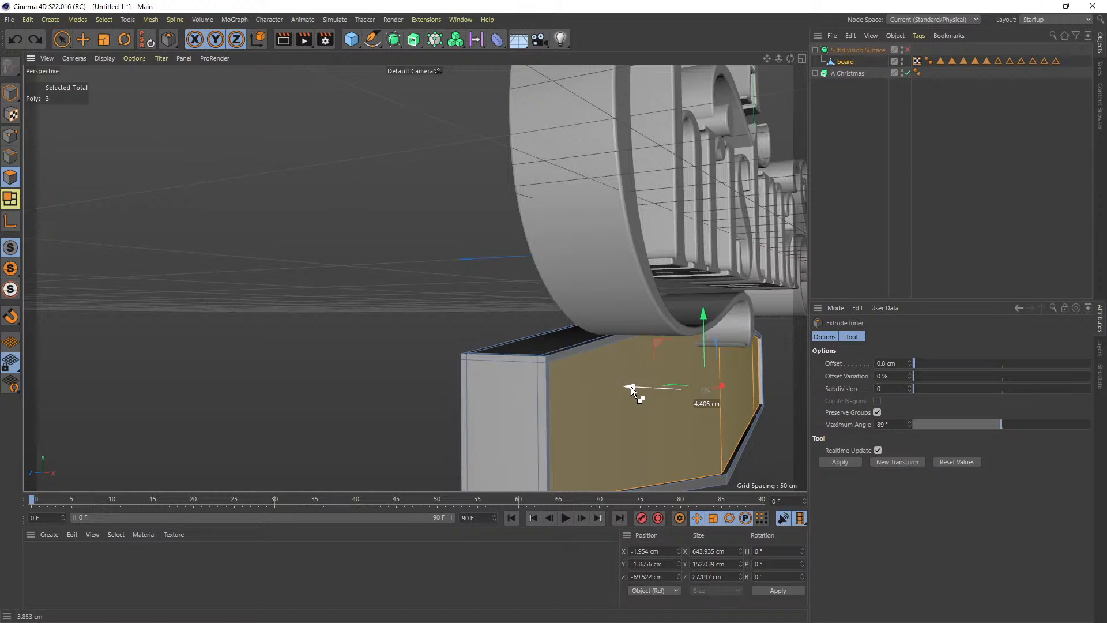
click(908, 50)
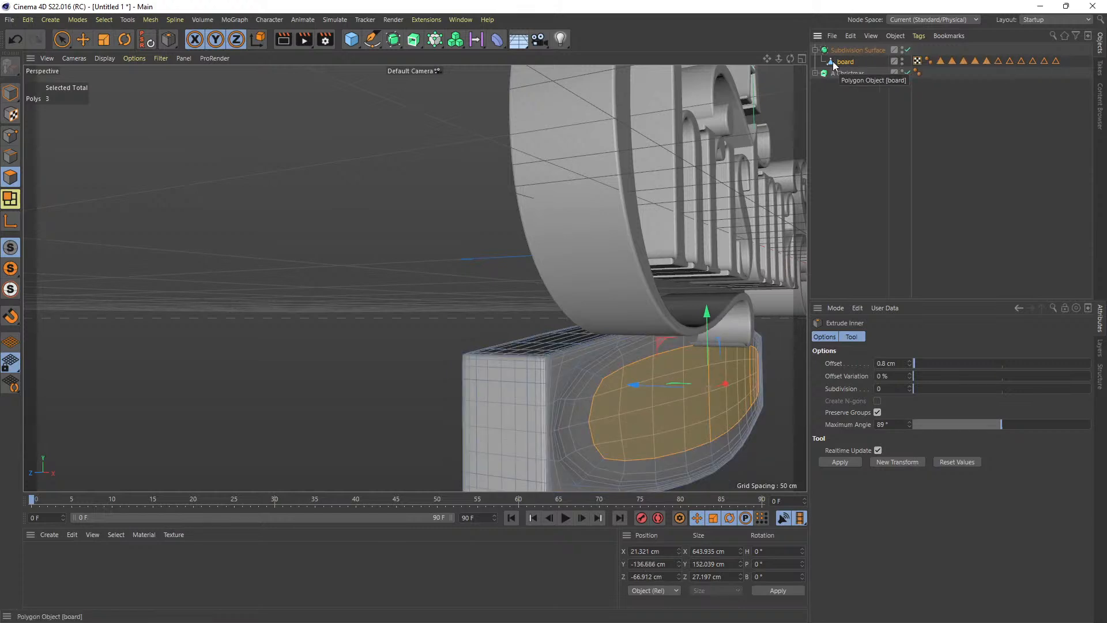
drag(774, 62, 670, 59)
scroll(759, 103, down, 3)
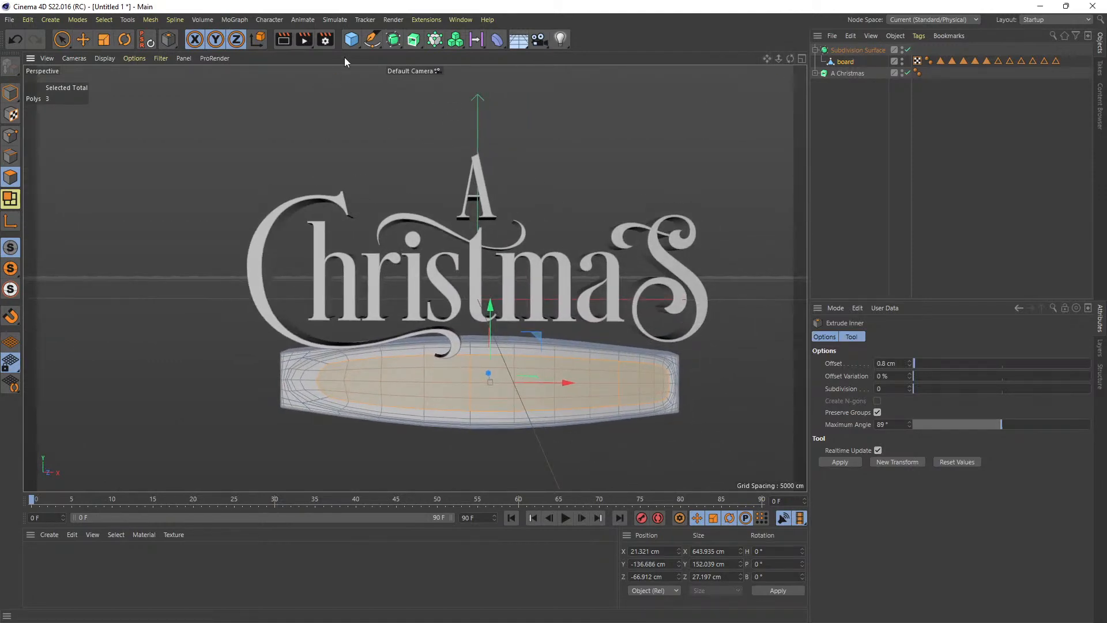
Add a cylinder and place it at the board's left end, at about X -342 cm and Y -140 cm.
click(357, 37)
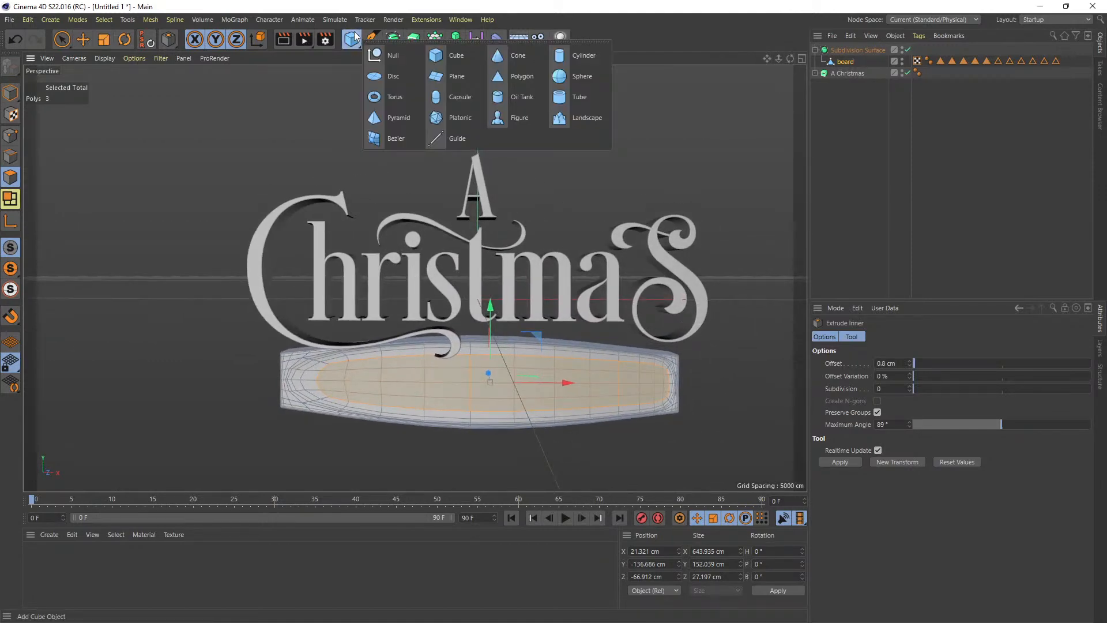
click(576, 56)
drag(547, 307, 326, 304)
drag(261, 227, 263, 309)
drag(790, 59, 744, 96)
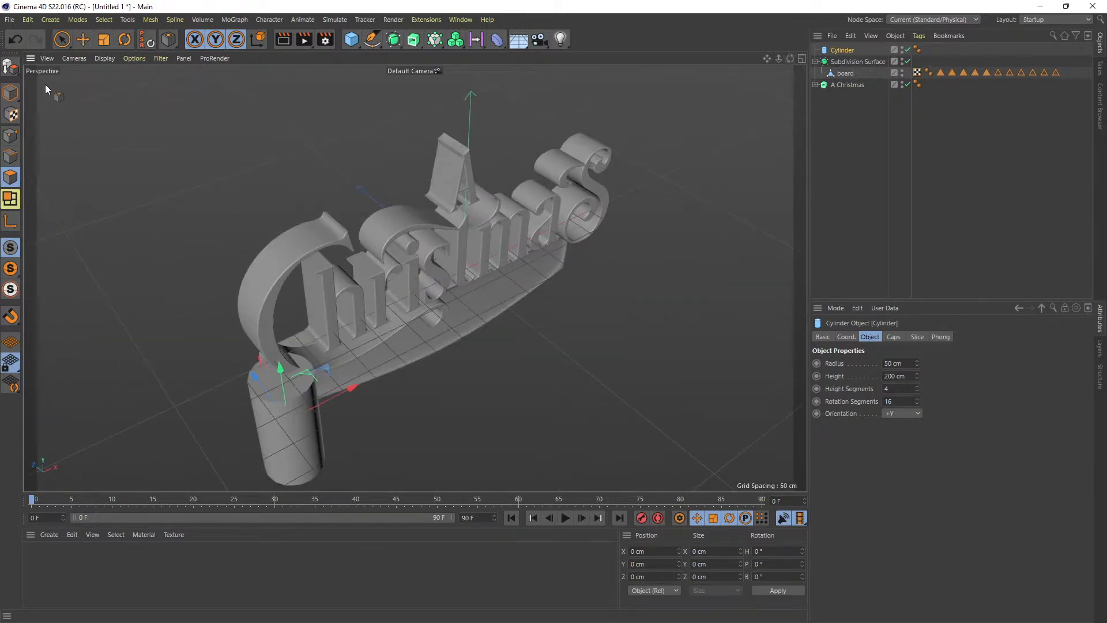
In Model mode with the lettering hidden, shrink the cylinder to about 44 cm diameter and move it to about Z 62.5 cm.
click(10, 94)
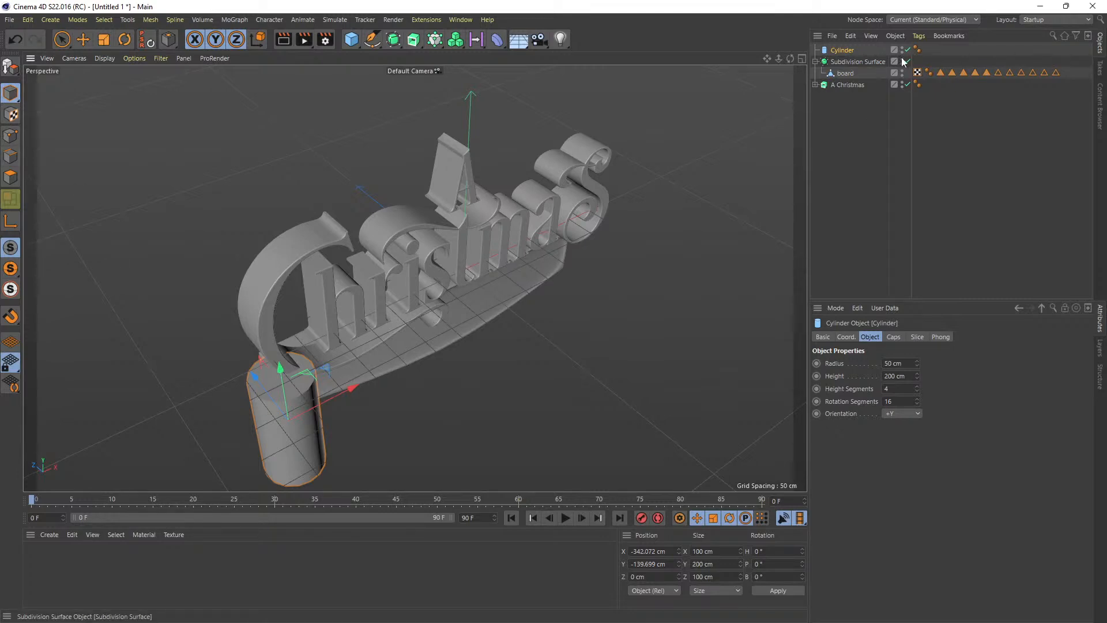
click(902, 83)
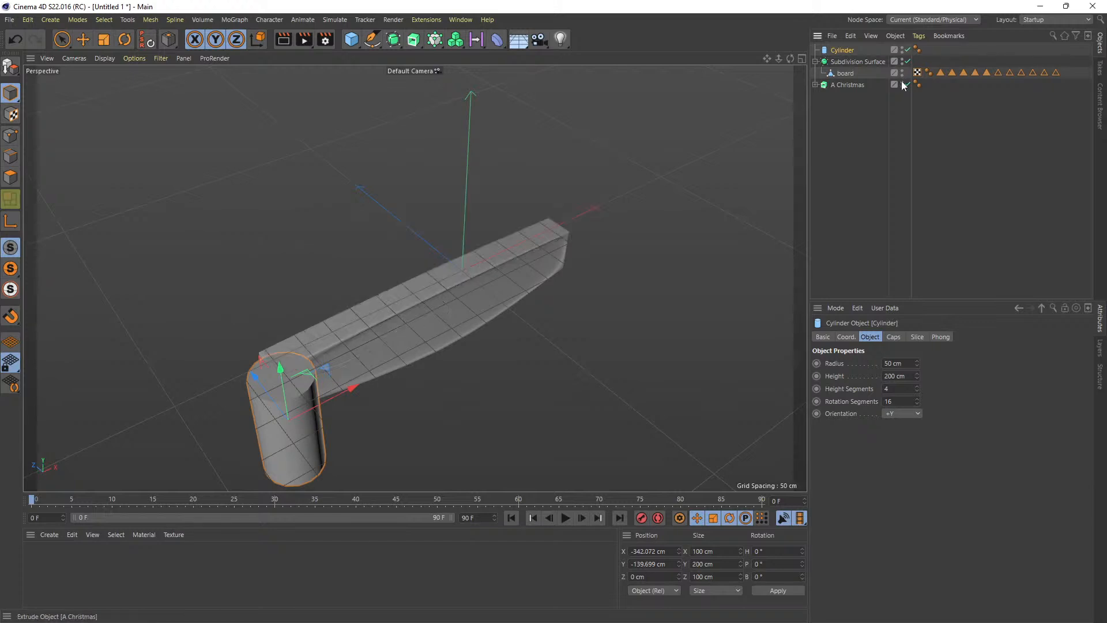
scroll(278, 434, up, 6)
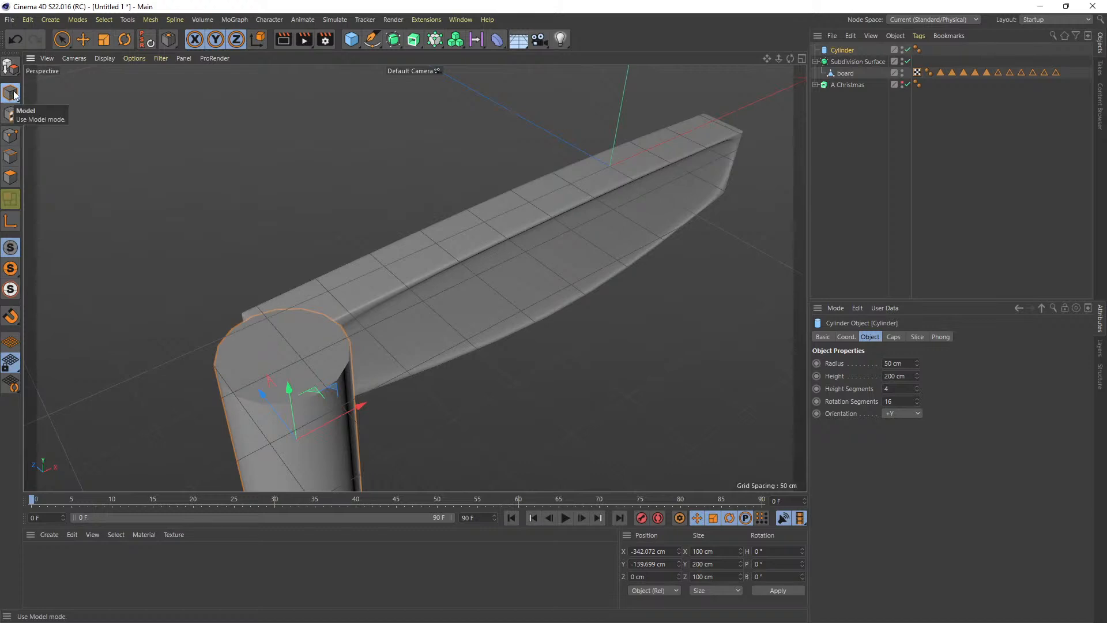
click(61, 39)
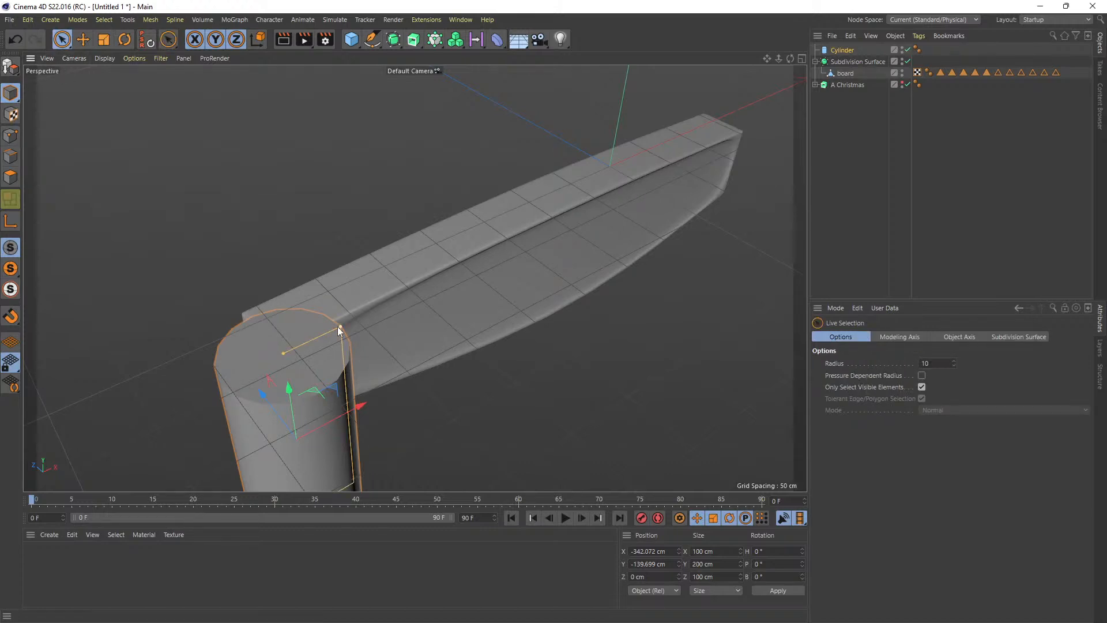
drag(340, 325, 218, 360)
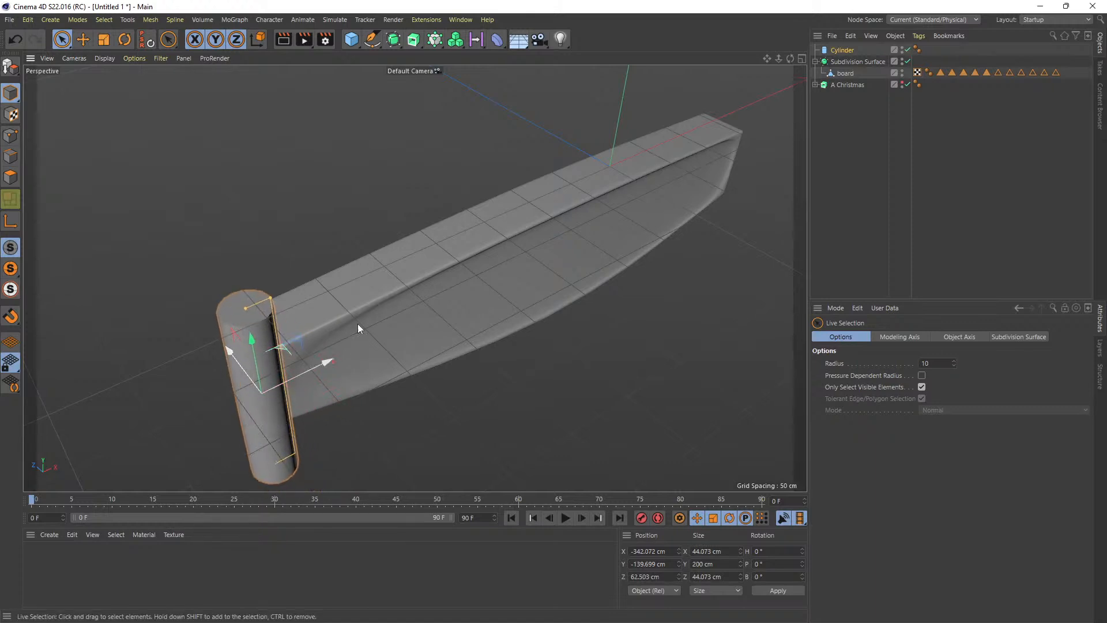
drag(791, 59, 761, 26)
drag(414, 277, 283, 205)
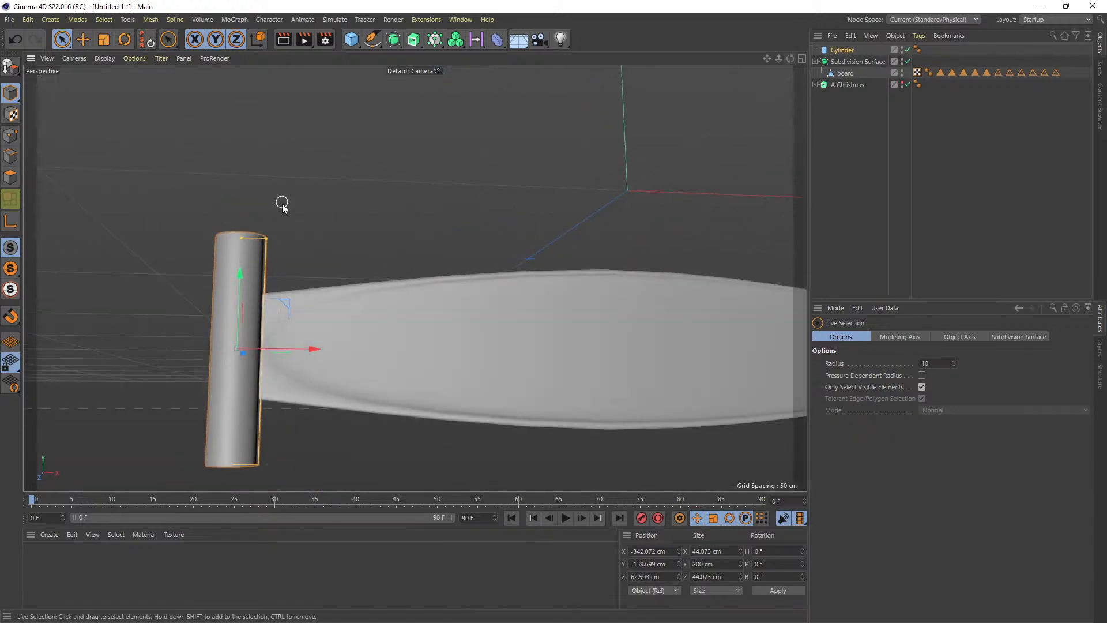
Show the lettering again and resize the cylinder to about 148 cm high and 50 cm in diameter, at about X -340 cm.
drag(244, 238, 240, 283)
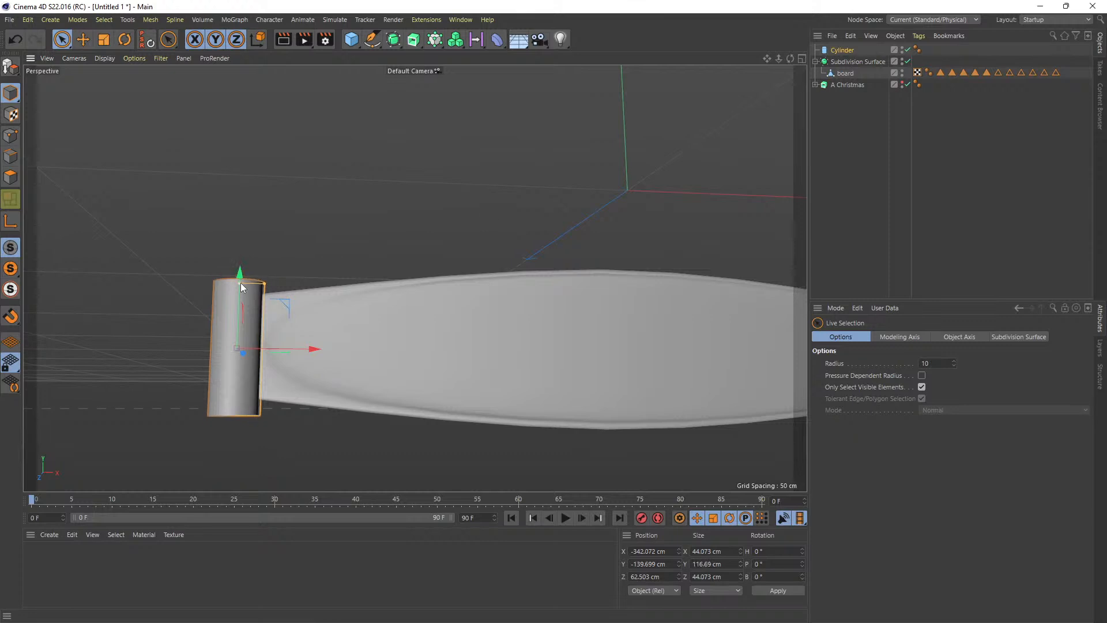
click(902, 84)
drag(265, 282, 243, 267)
drag(313, 349, 317, 349)
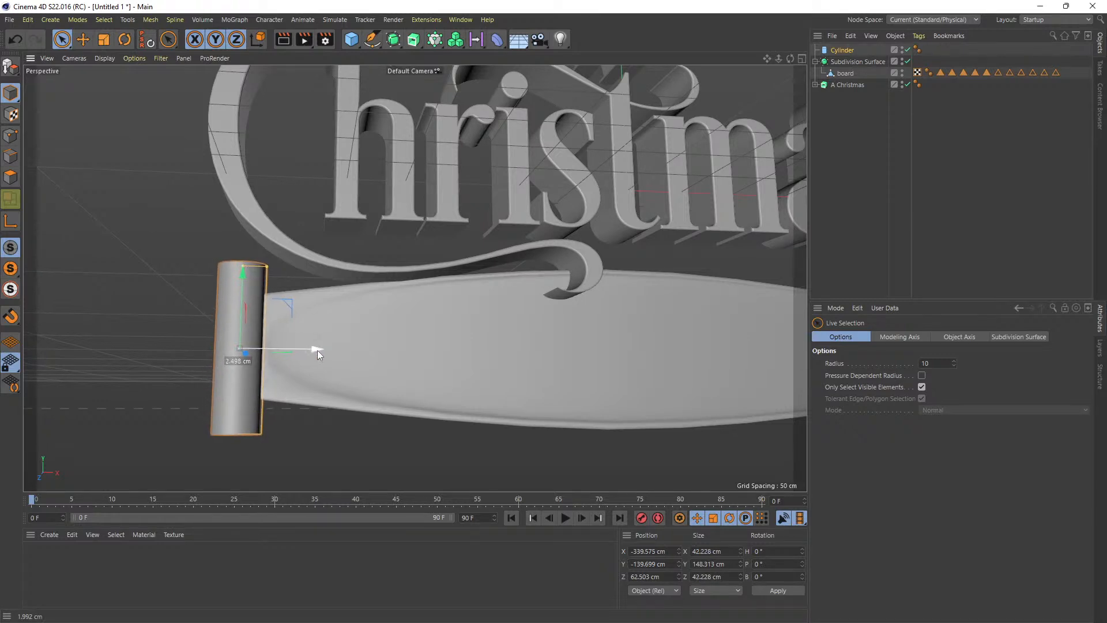
drag(267, 269, 271, 265)
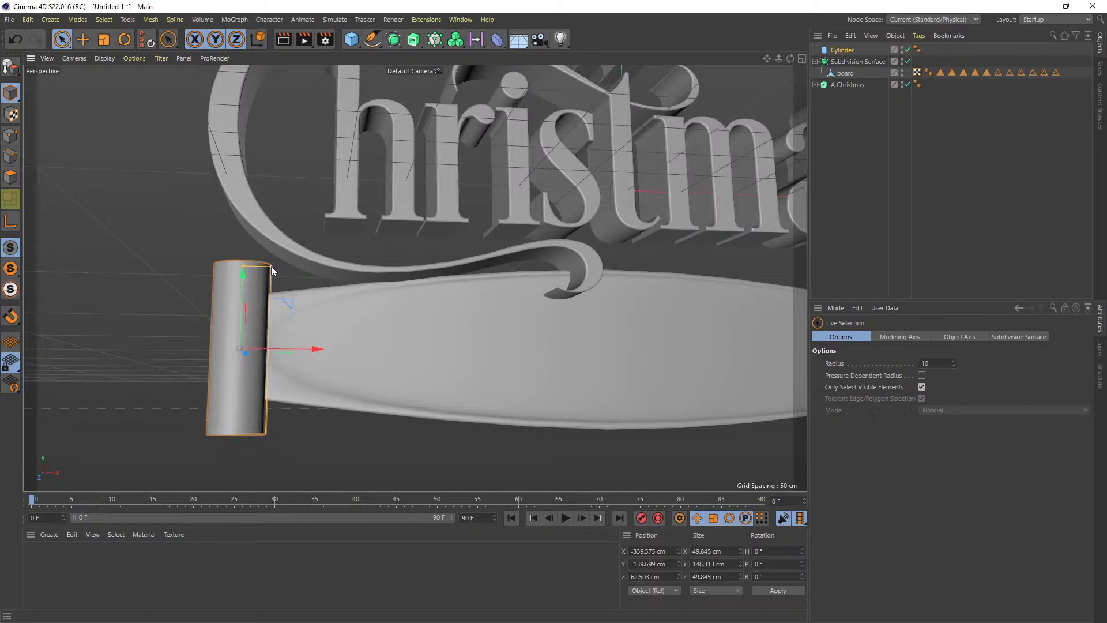
Widen the cylinder to about 61 cm in diameter and shift it towards the board to about X -330 cm.
alt+drag(463, 269, 304, 286)
scroll(304, 285, up, 3)
drag(792, 57, 279, 292)
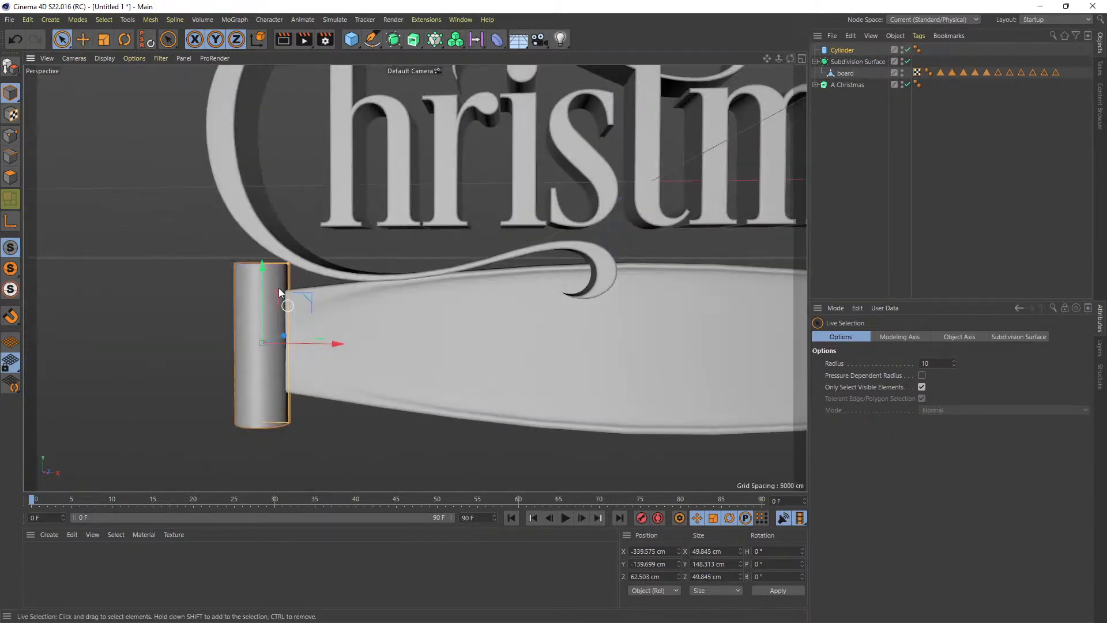
drag(790, 59, 845, 65)
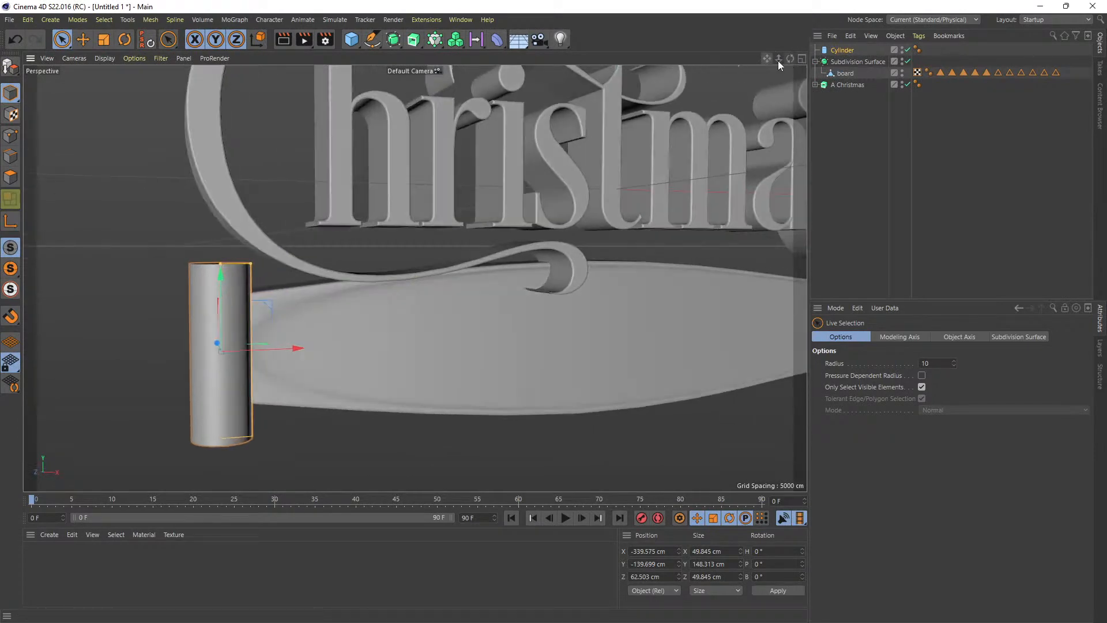
drag(251, 263, 257, 264)
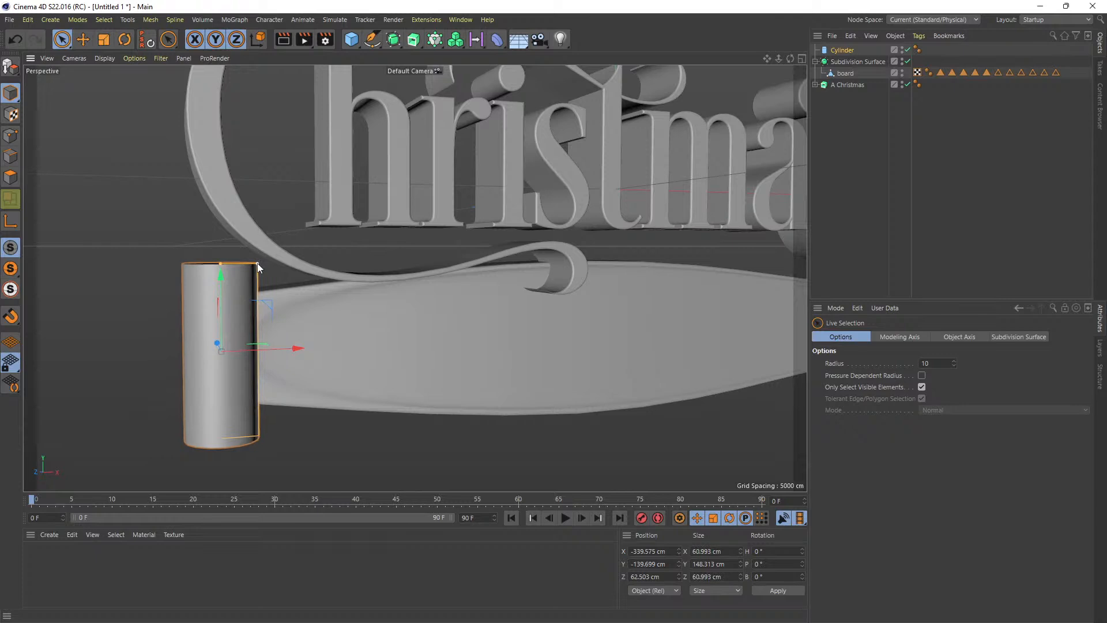
drag(294, 348, 311, 348)
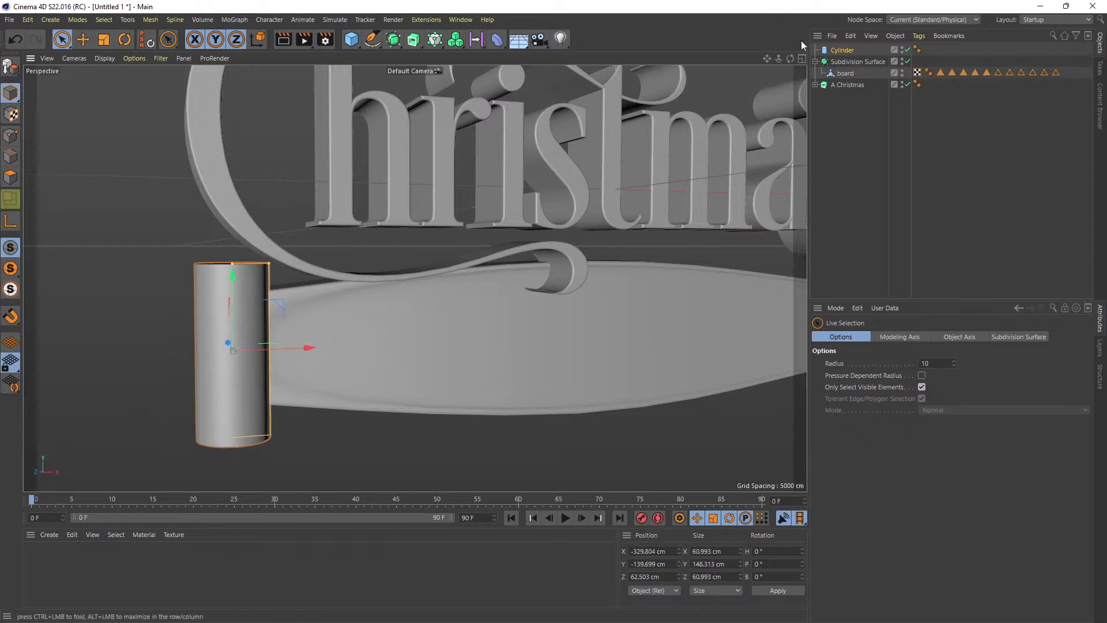
drag(790, 59, 744, 60)
scroll(414, 278, up, 4)
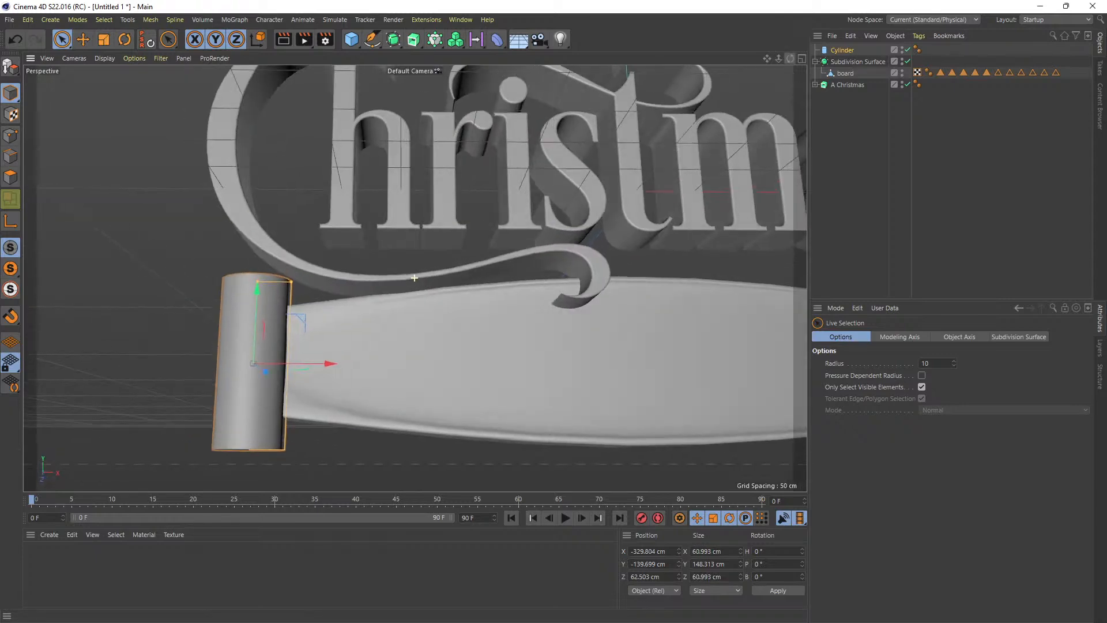
alt+drag(415, 277, 414, 278)
Make the cylinder at the board's end editable and switch to Edge mode.
click(848, 73)
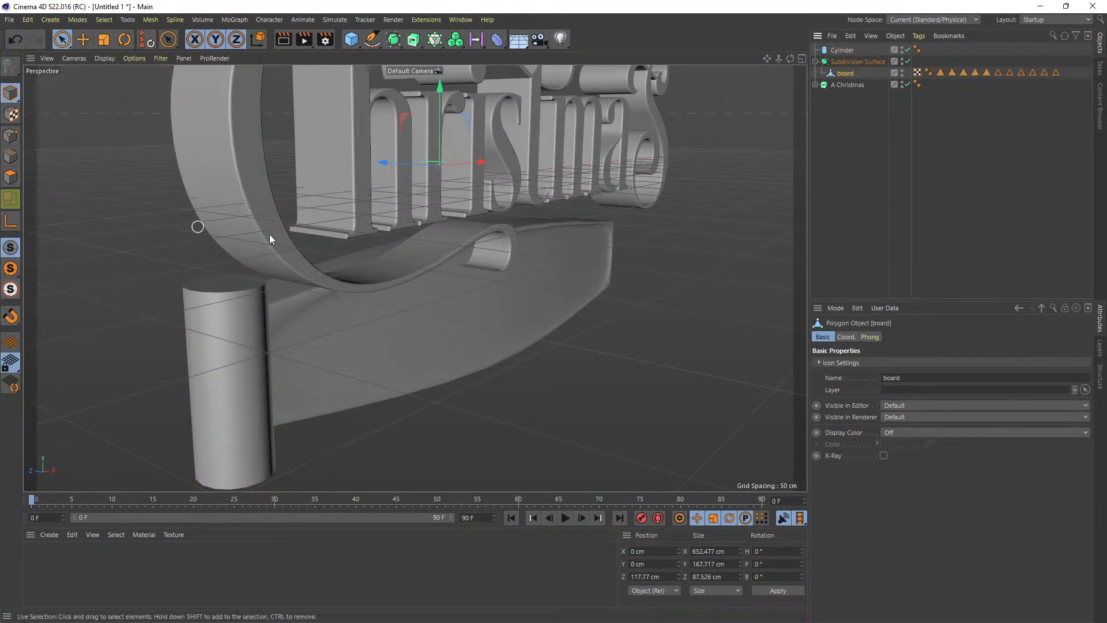
click(843, 50)
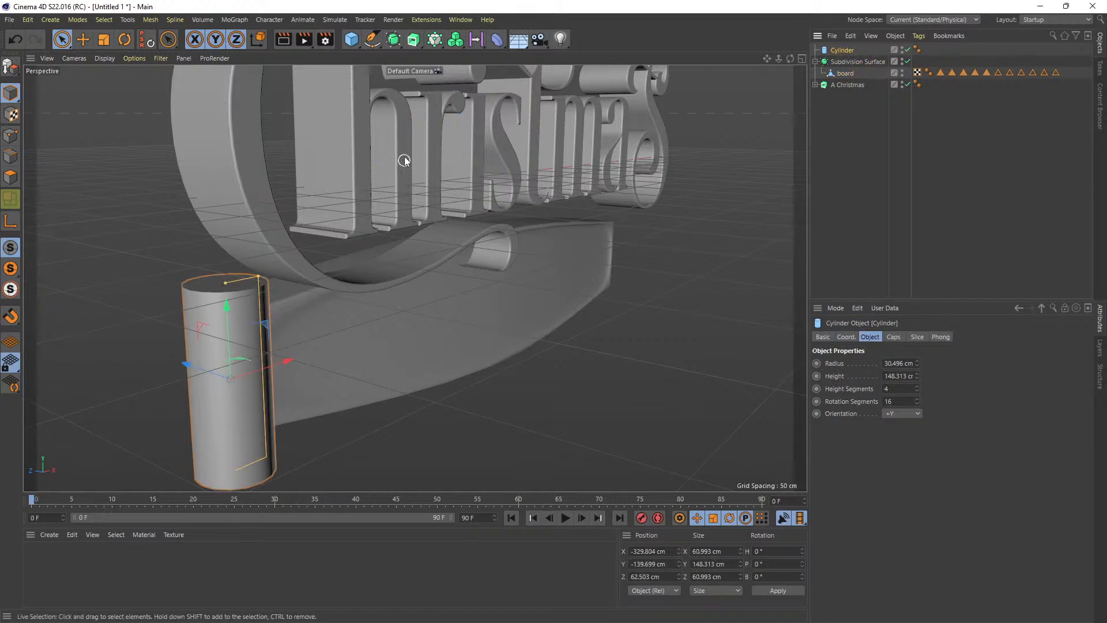
click(10, 70)
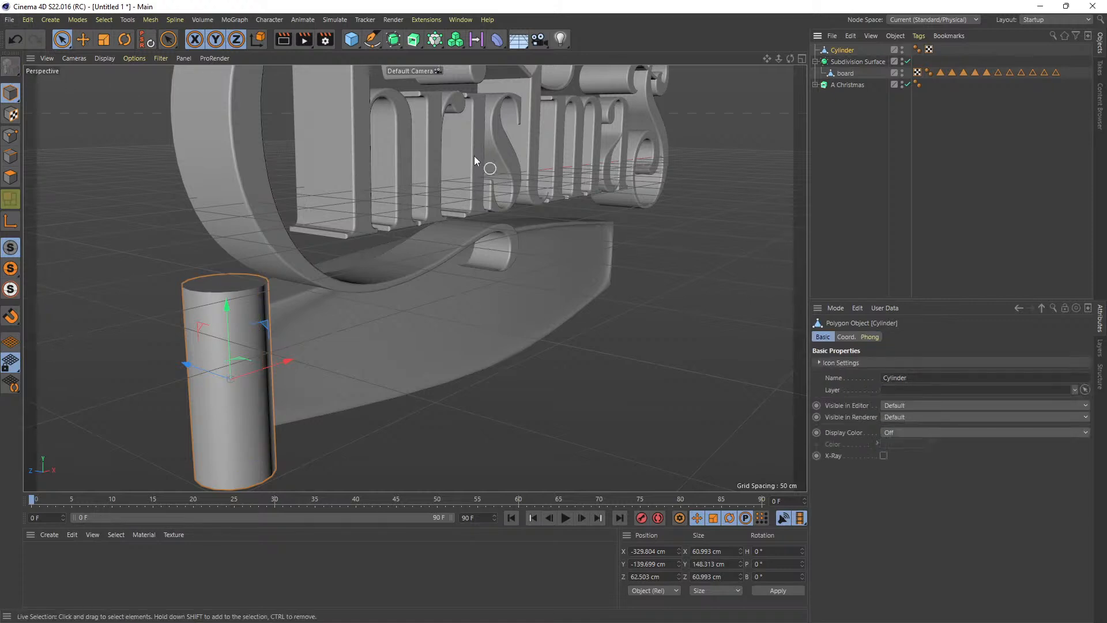
click(13, 156)
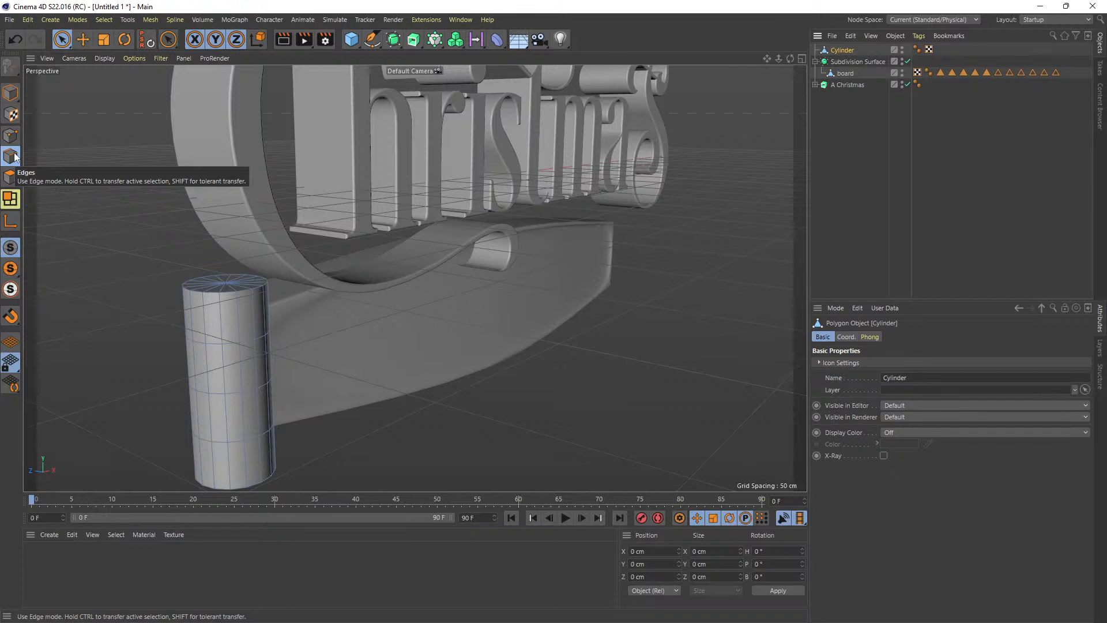
Loop-select the edges around the cylinder's top and bottom rims.
right_click(243, 275)
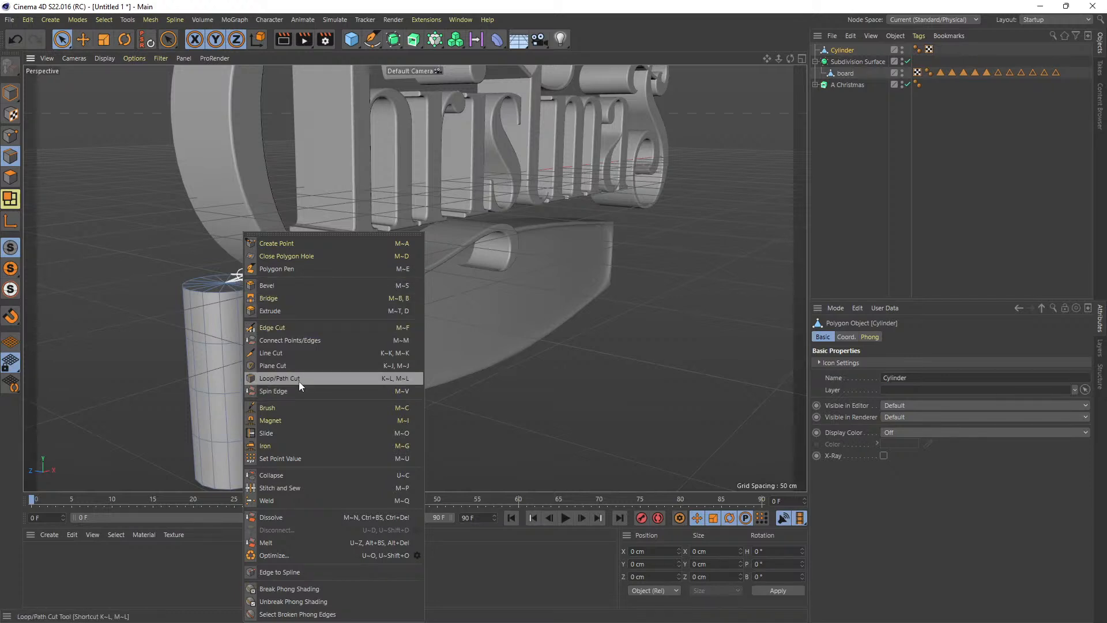
click(97, 21)
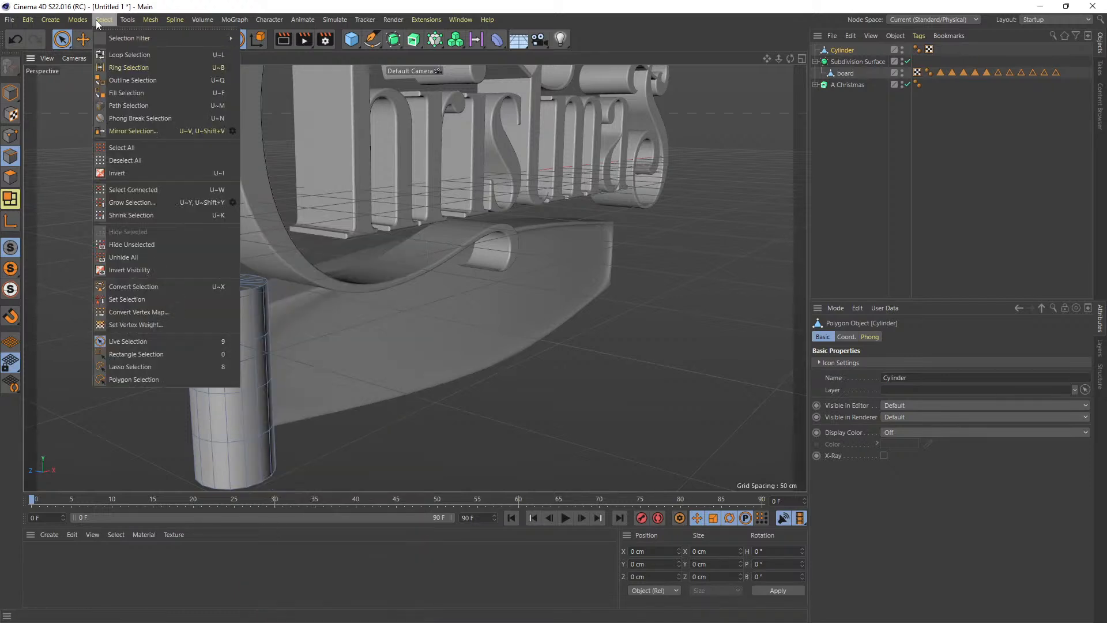
click(129, 55)
scroll(311, 327, up, 2)
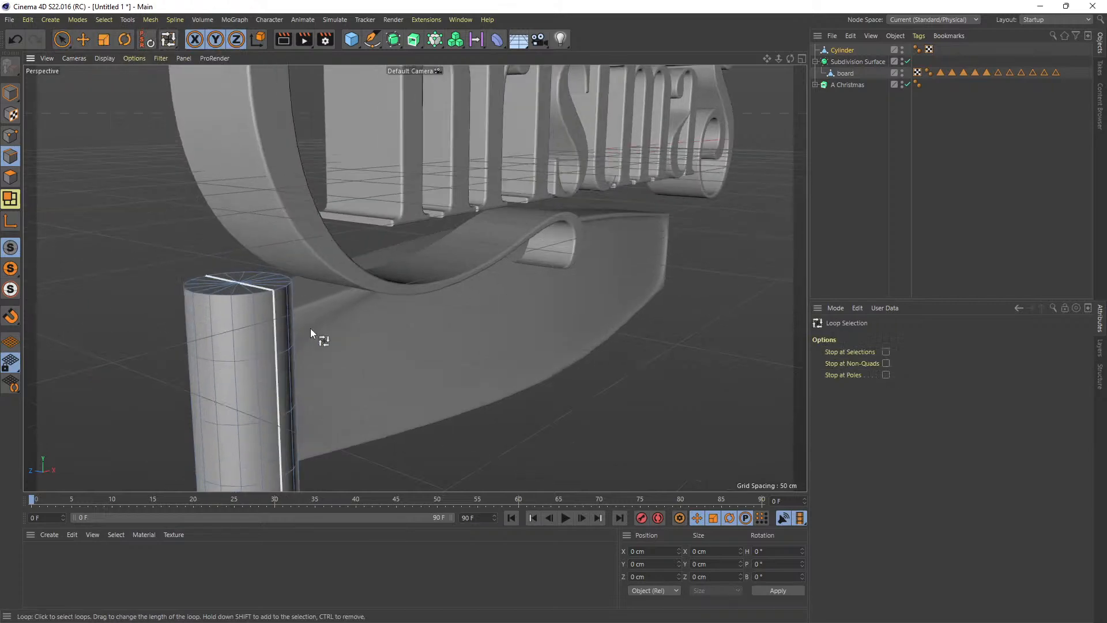
click(243, 295)
scroll(321, 281, down, 3)
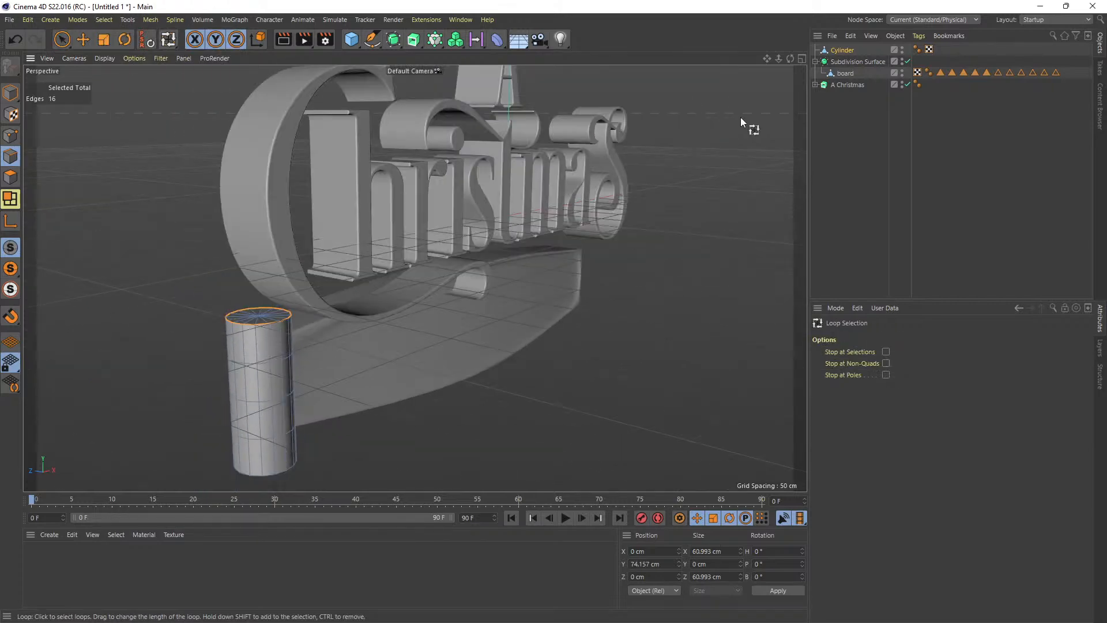
drag(780, 58, 799, 26)
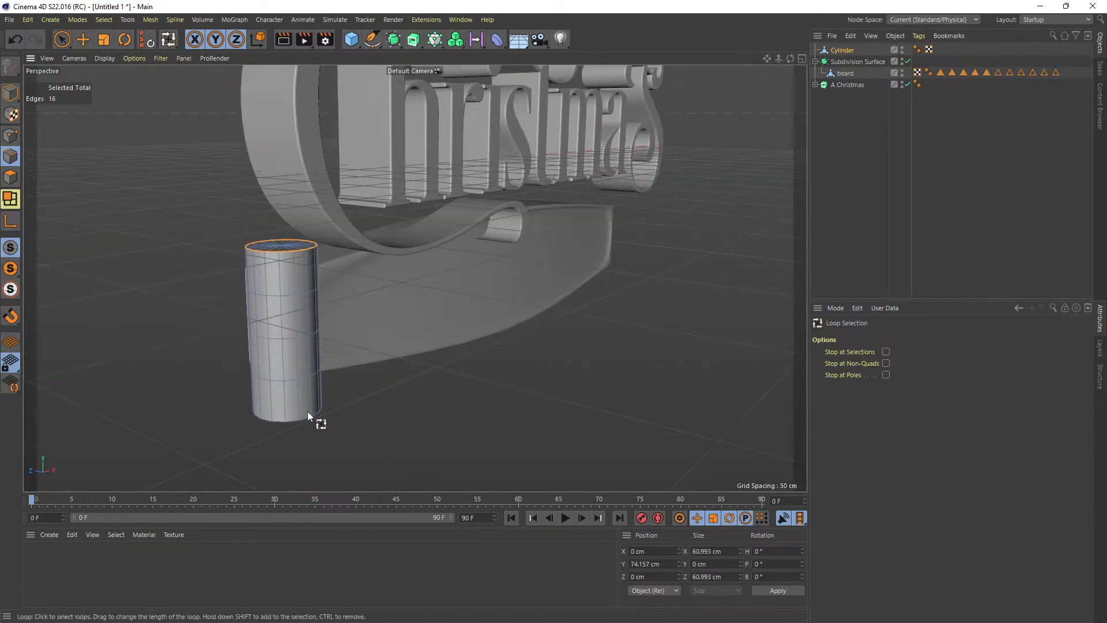
shift+click(304, 419)
scroll(271, 240, up, 5)
scroll(271, 240, down, 5)
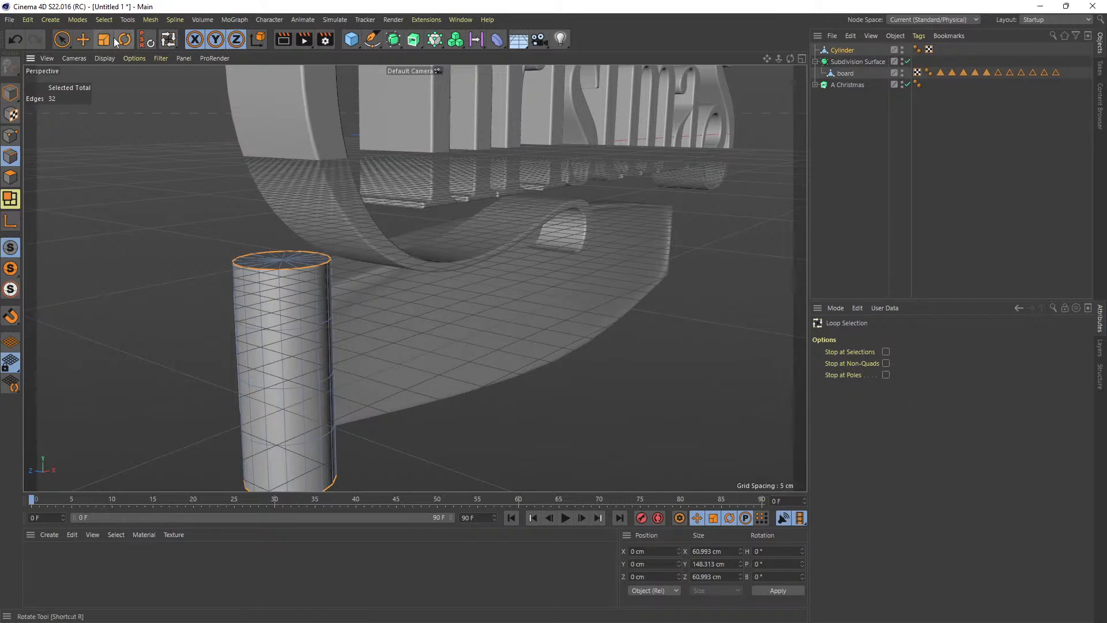
right_click(244, 242)
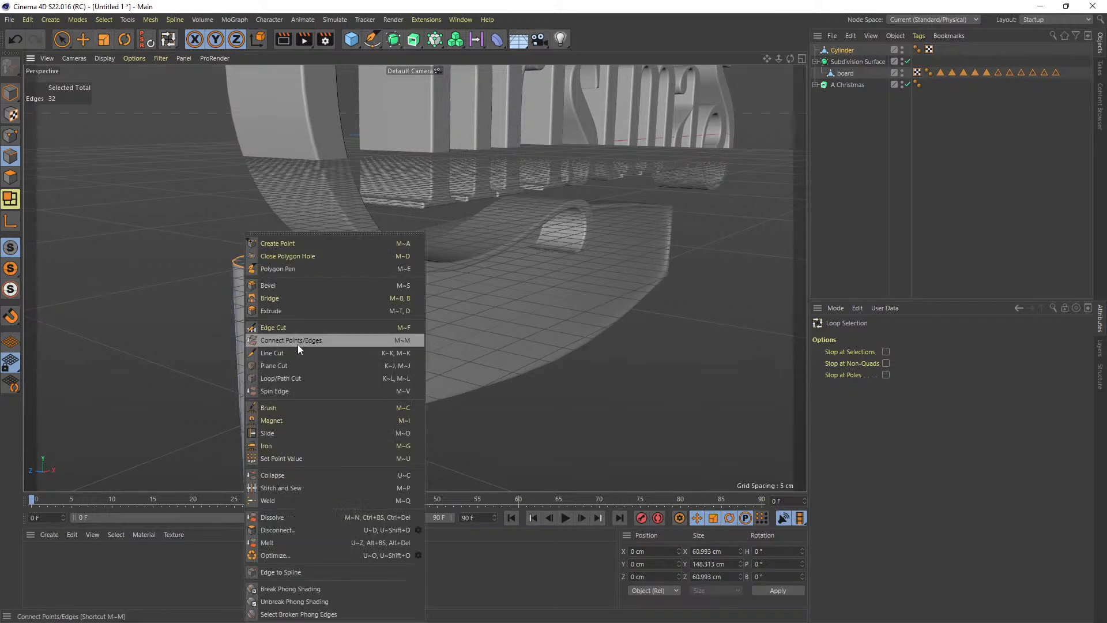
click(286, 312)
mouse_move(192, 293)
mouse_down()
mouse_move(202, 293)
mouse_move(189, 293)
mouse_up()
key(ctrl+z)
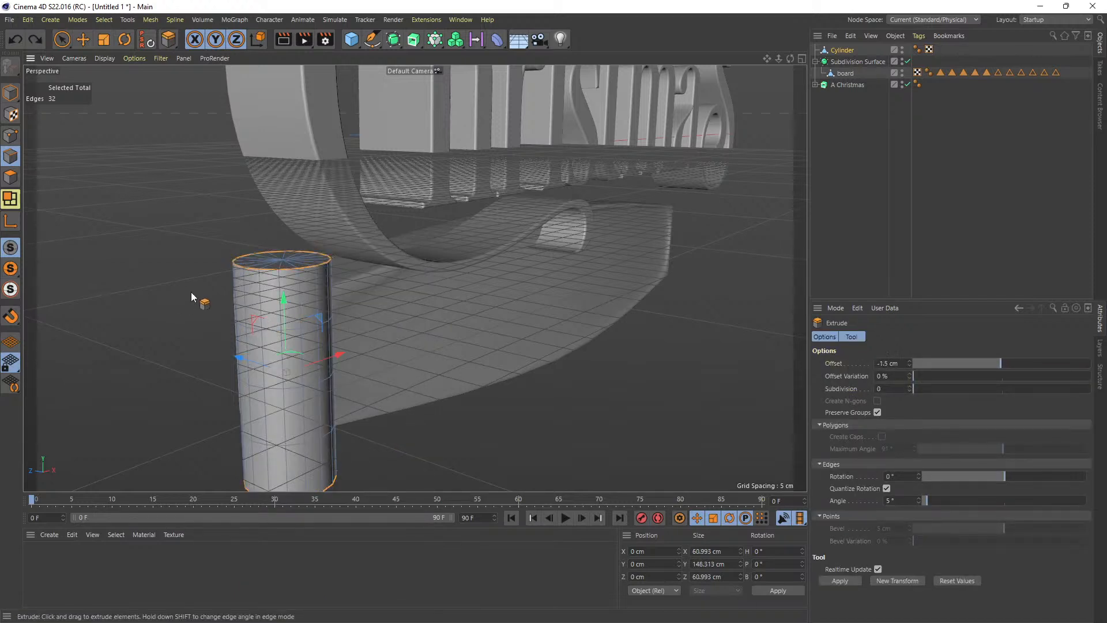
Bevel the cylinder's top and bottom rims in Chamfer mode with an offset of 6.3 cm.
right_click(307, 259)
click(351, 289)
drag(351, 288, 363, 289)
scroll(280, 293, down, 3)
scroll(280, 347, up, 4)
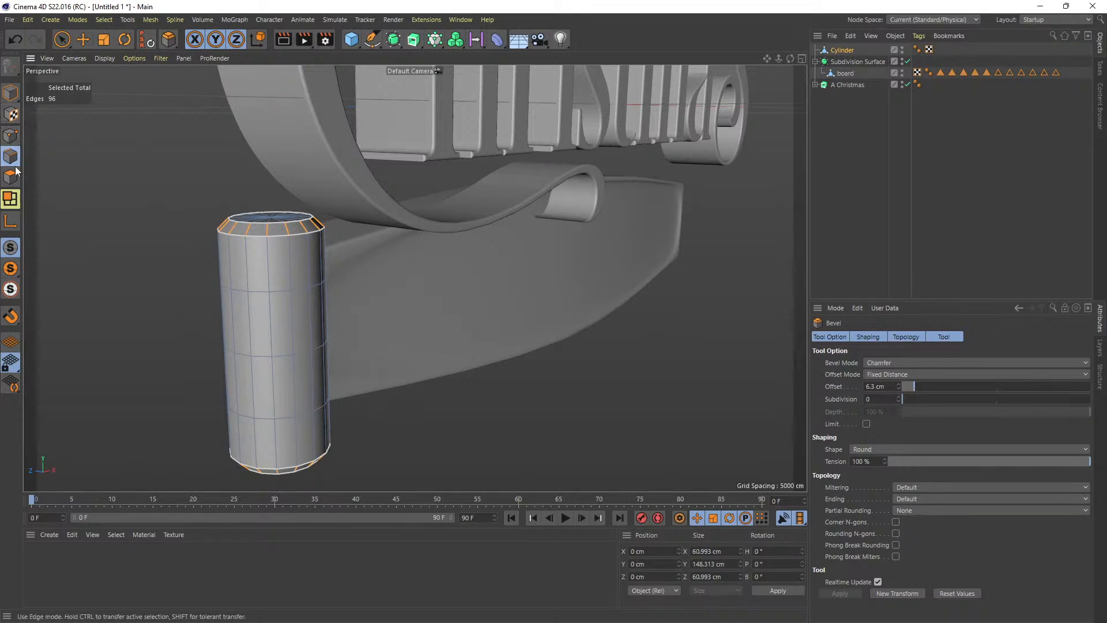
Select the two bevels' outer edge loops and scale them to about 67 cm in diameter and 128 cm apart.
click(104, 20)
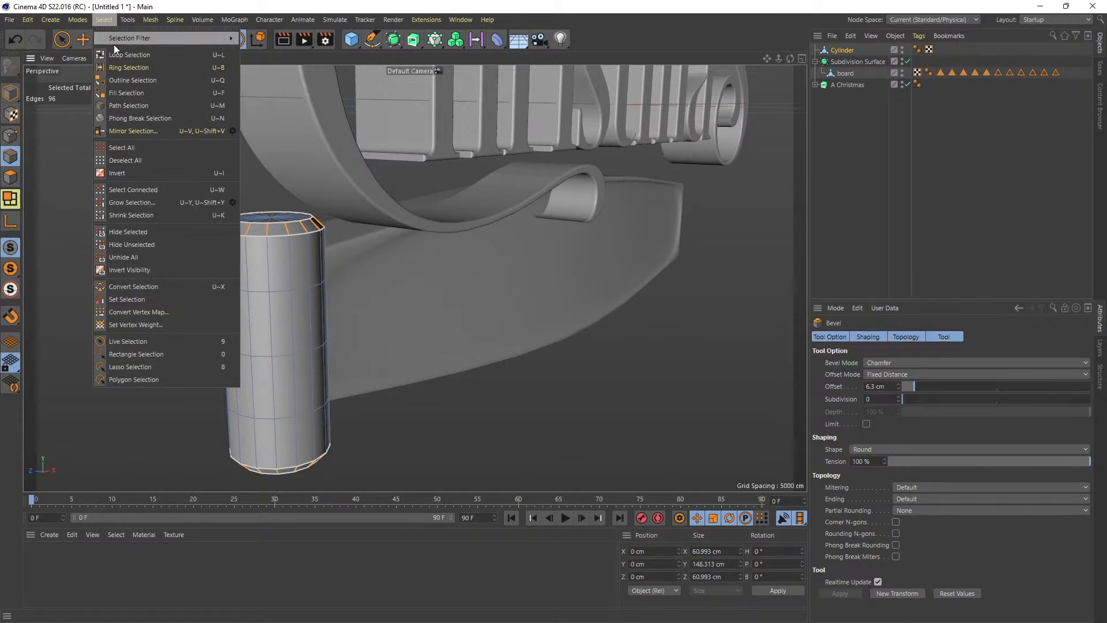
click(125, 55)
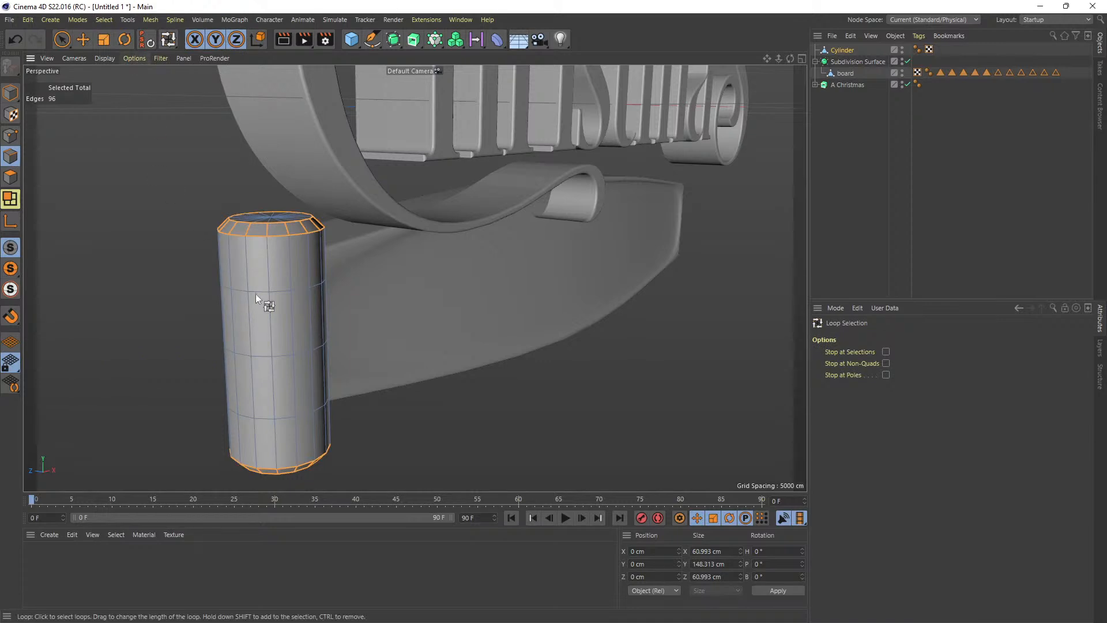
click(279, 234)
shift+click(286, 466)
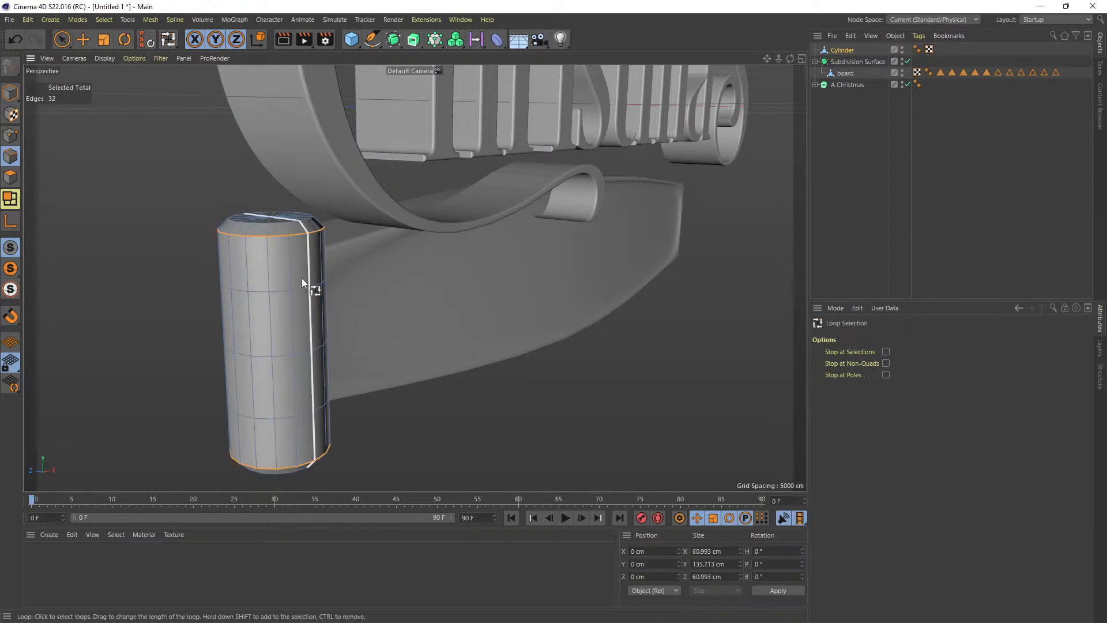
key(t)
drag(424, 349, 484, 349)
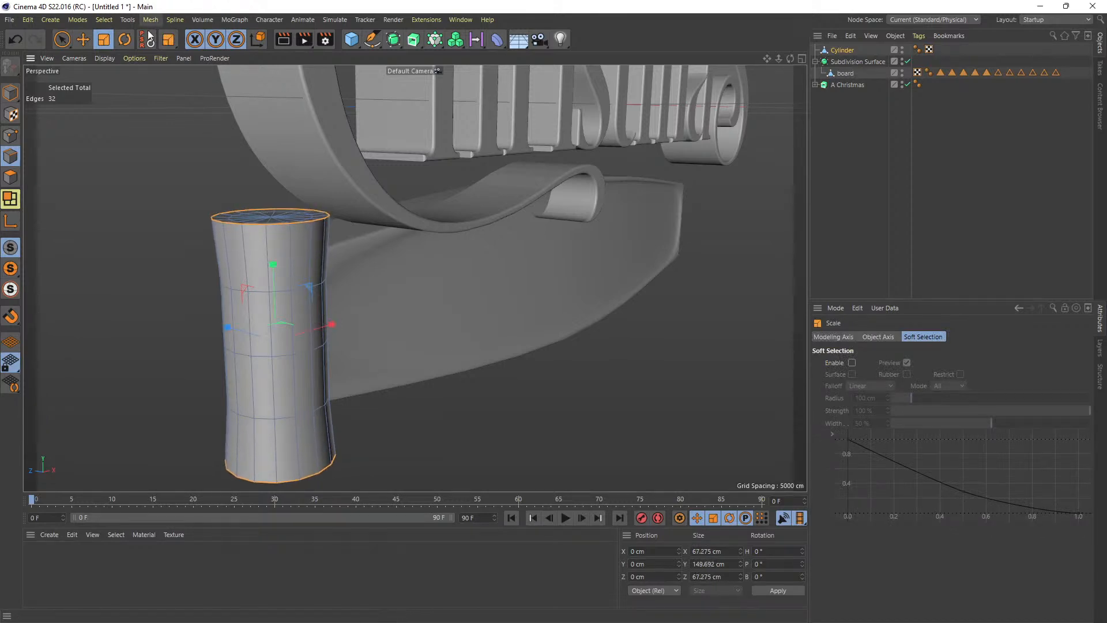
drag(275, 264, 272, 276)
scroll(701, 190, down, 5)
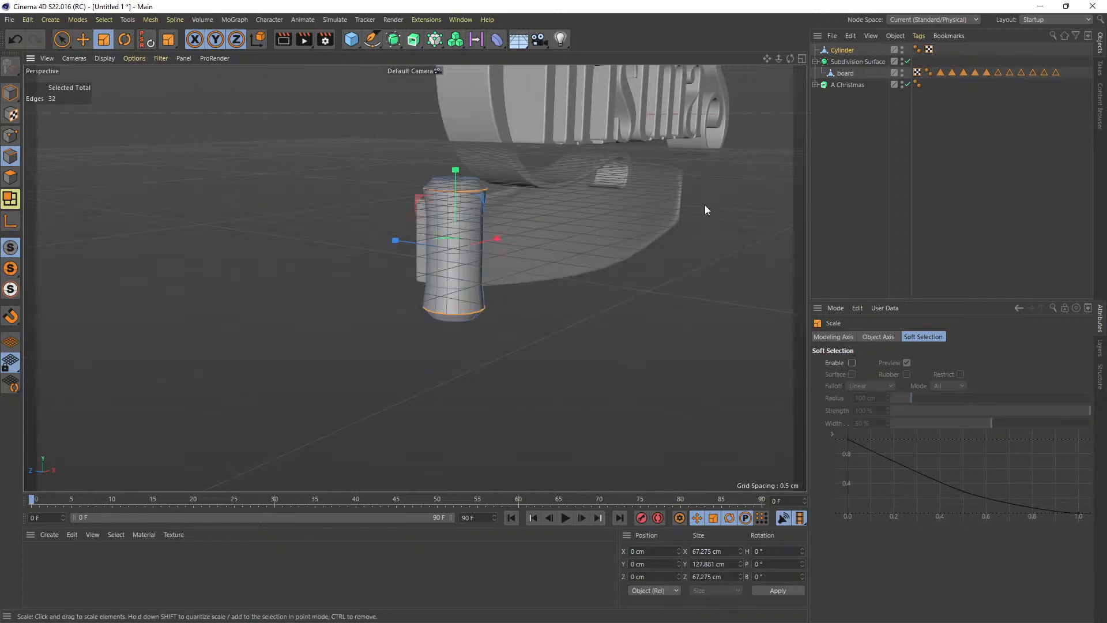
Add a second Subdivision Surface and nest the cylinder inside it.
drag(790, 59, 707, 57)
click(861, 51)
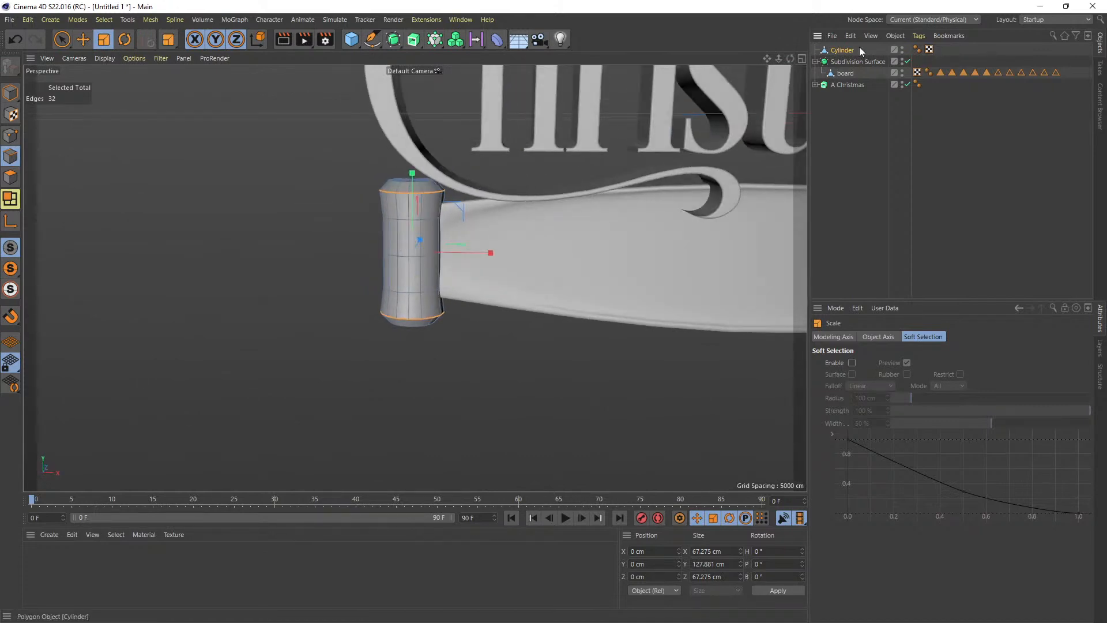
click(394, 39)
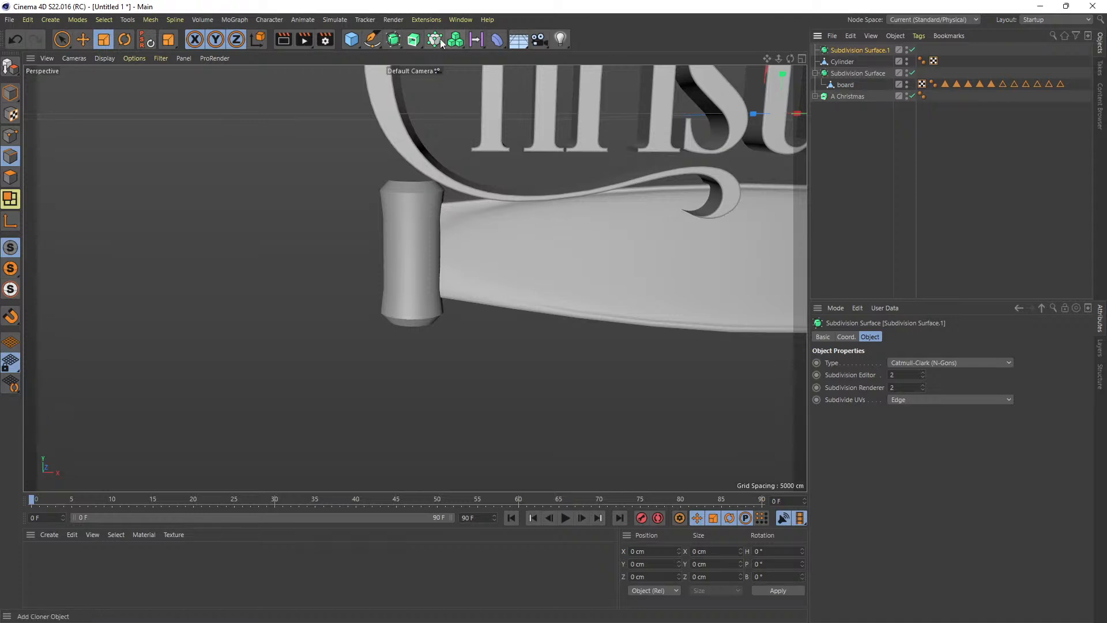
click(393, 39)
key(ctrl+z)
drag(857, 51, 856, 50)
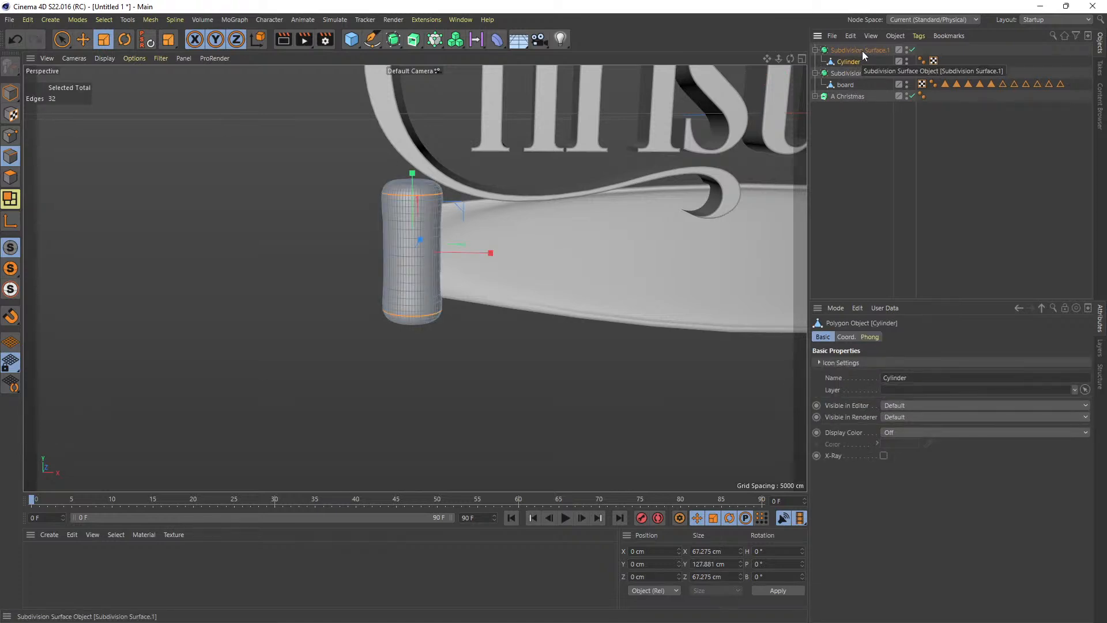
Disable the cylinder's Subdivision Surface and add supporting loop cuts to its top bevel, including one at 85.43% close to the outer rim.
click(912, 49)
scroll(401, 205, up, 5)
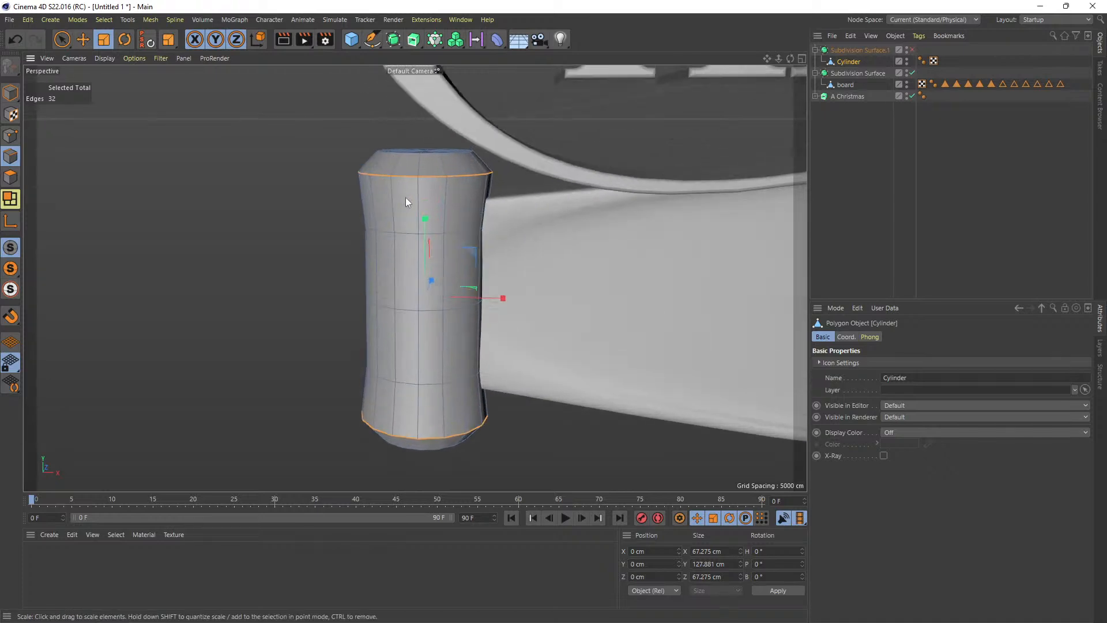
right_click(413, 143)
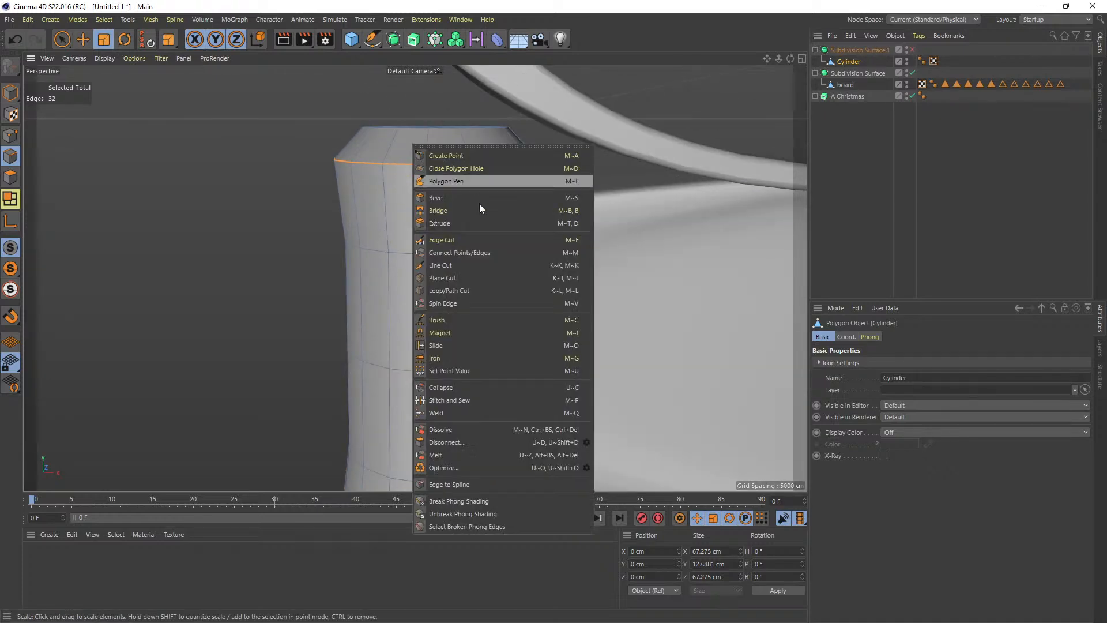
click(469, 290)
drag(426, 136, 427, 159)
scroll(453, 189, down, 4)
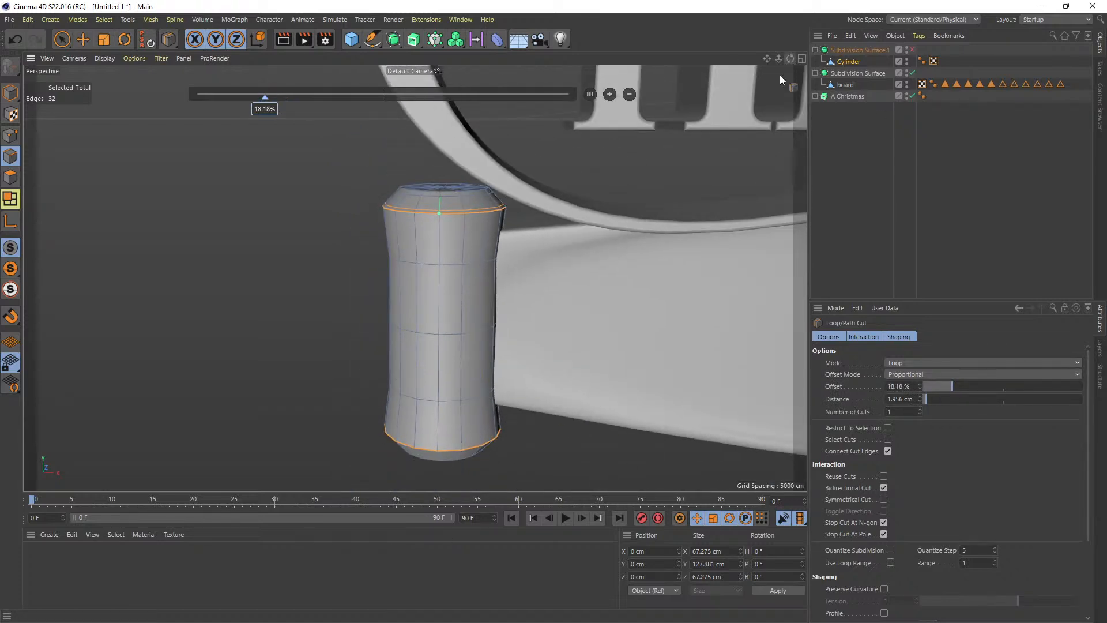
scroll(450, 199, up, 3)
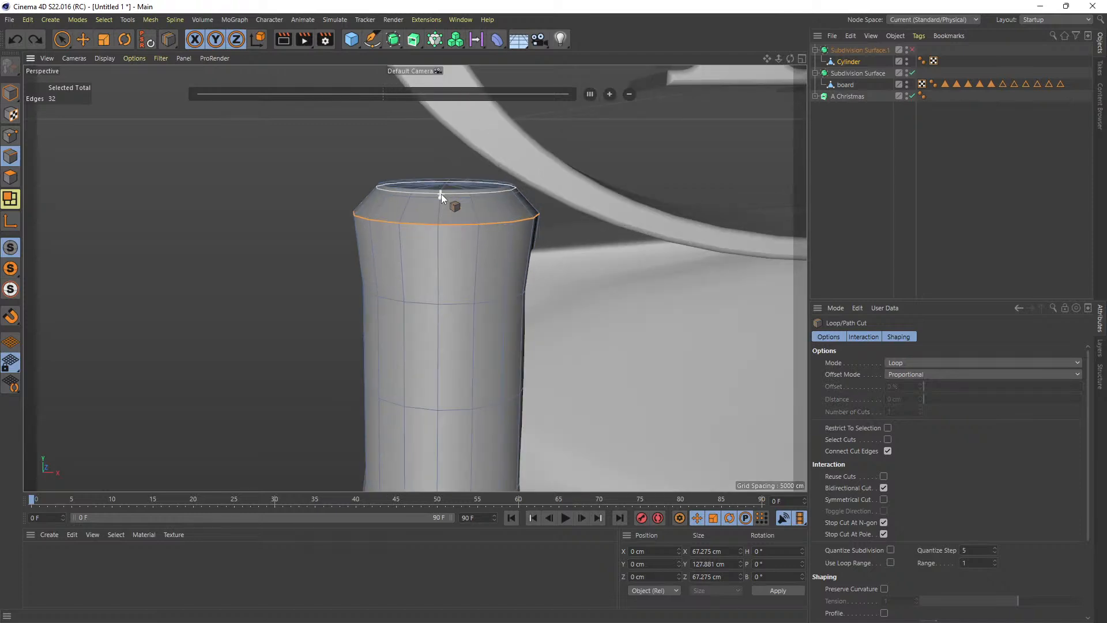
scroll(439, 195, up, 2)
click(444, 200)
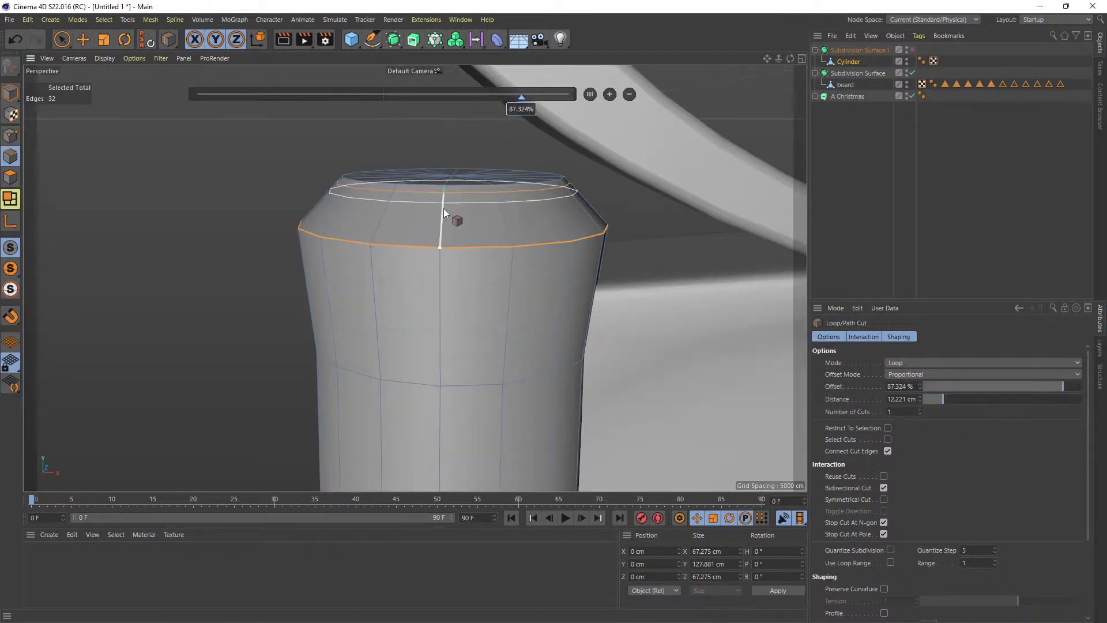
scroll(491, 266, down, 3)
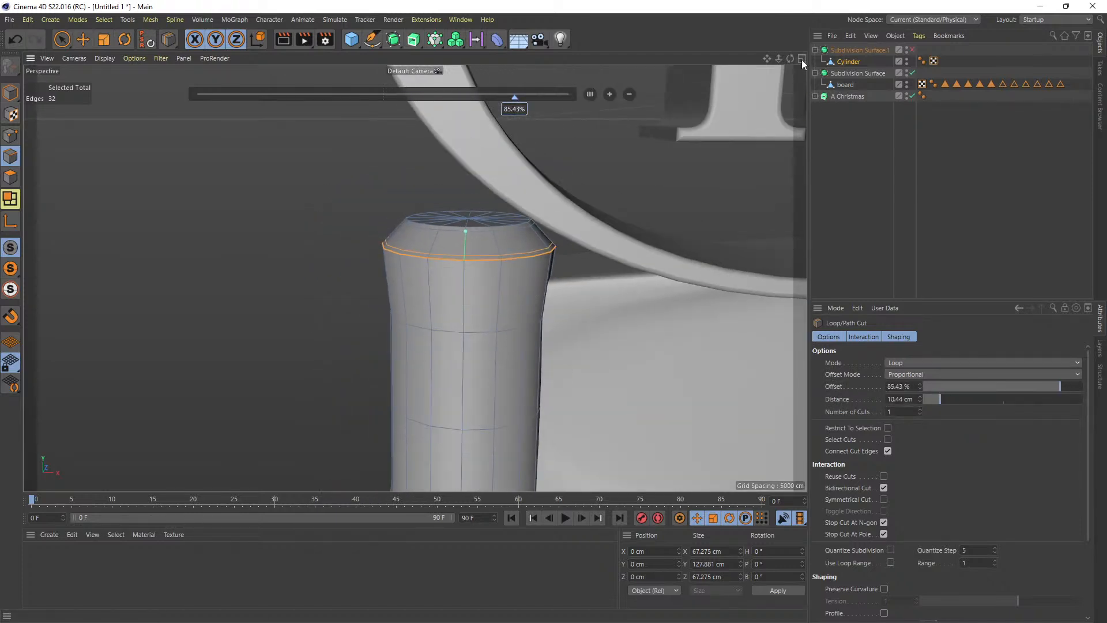
Add a loop cut at about 19.9% to the bottom bevel near the cap, and re-enable the cylinder's Subdivision Surface.
drag(769, 60, 768, 1)
drag(787, 59, 756, 191)
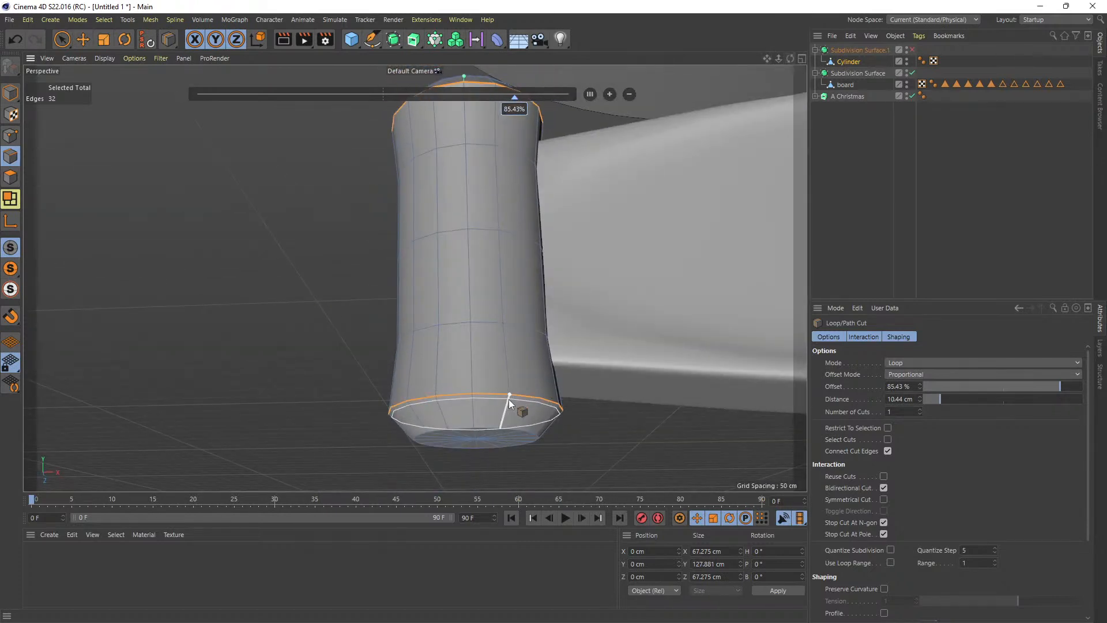
click(475, 424)
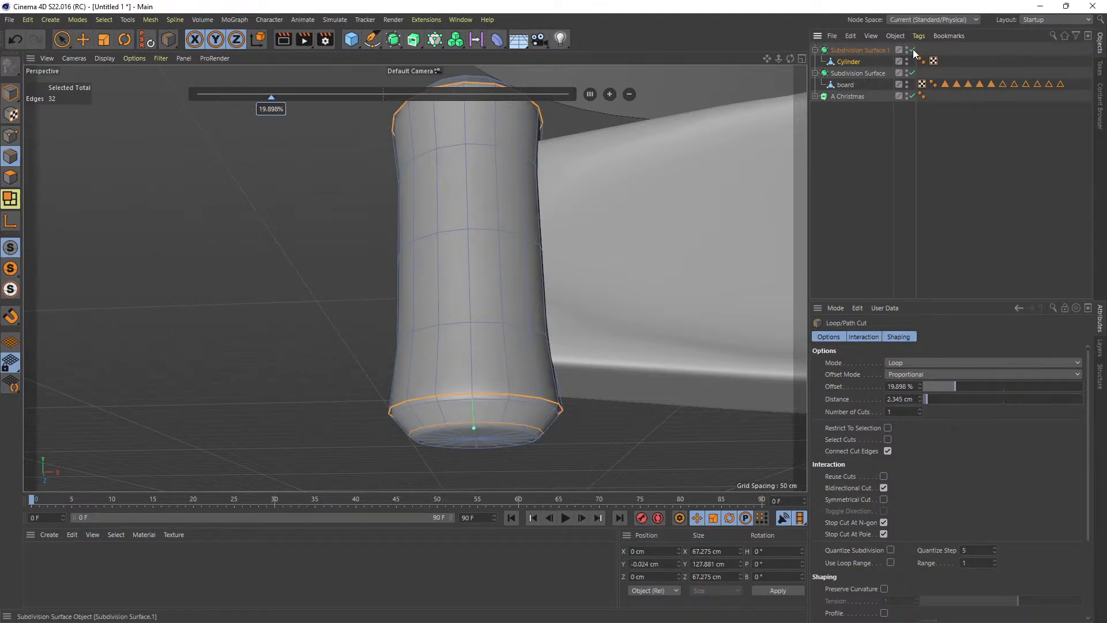
Return to Model mode and clear the object selection, leaving the cylinder's edge editing.
scroll(602, 234, down, 4)
drag(780, 59, 689, 261)
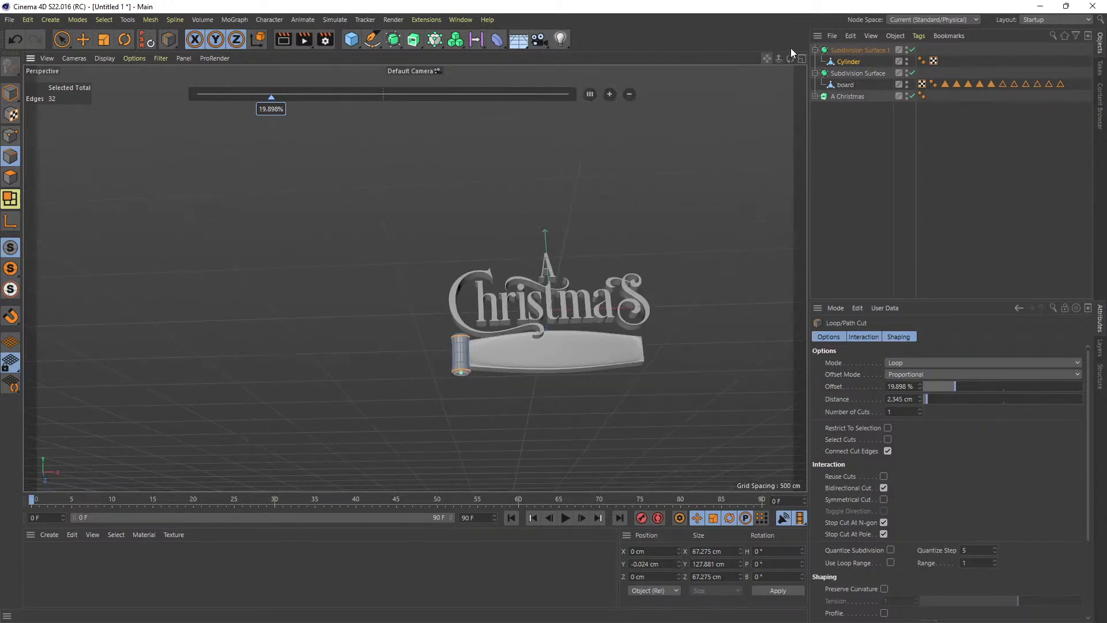
mouse_move(790, 60)
mouse_down()
mouse_move(788, 97)
mouse_move(778, 74)
mouse_up()
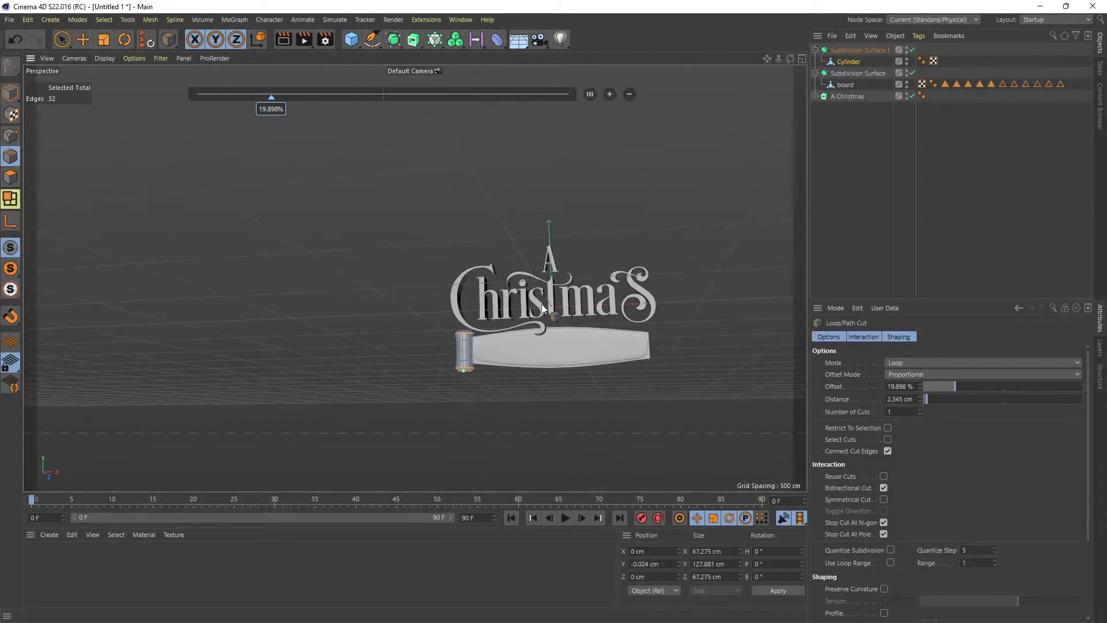
scroll(541, 304, up, 4)
scroll(541, 304, up, 2)
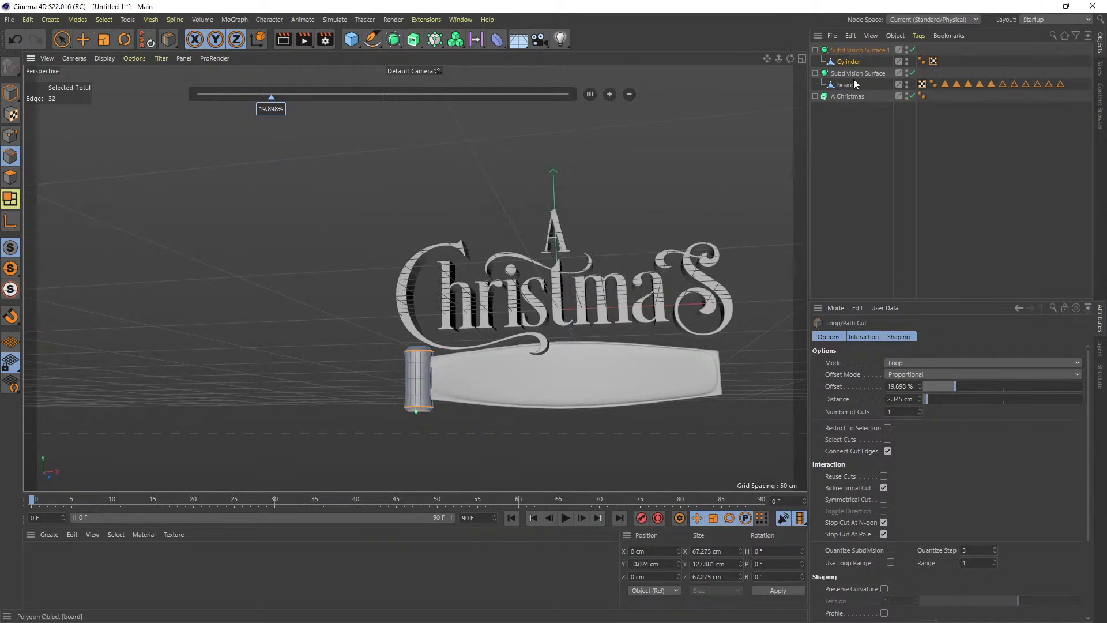
click(10, 93)
click(856, 146)
Duplicate the roll's Subdivision Surface group and move the copy to about 680 cm in X at the board's right end.
click(816, 50)
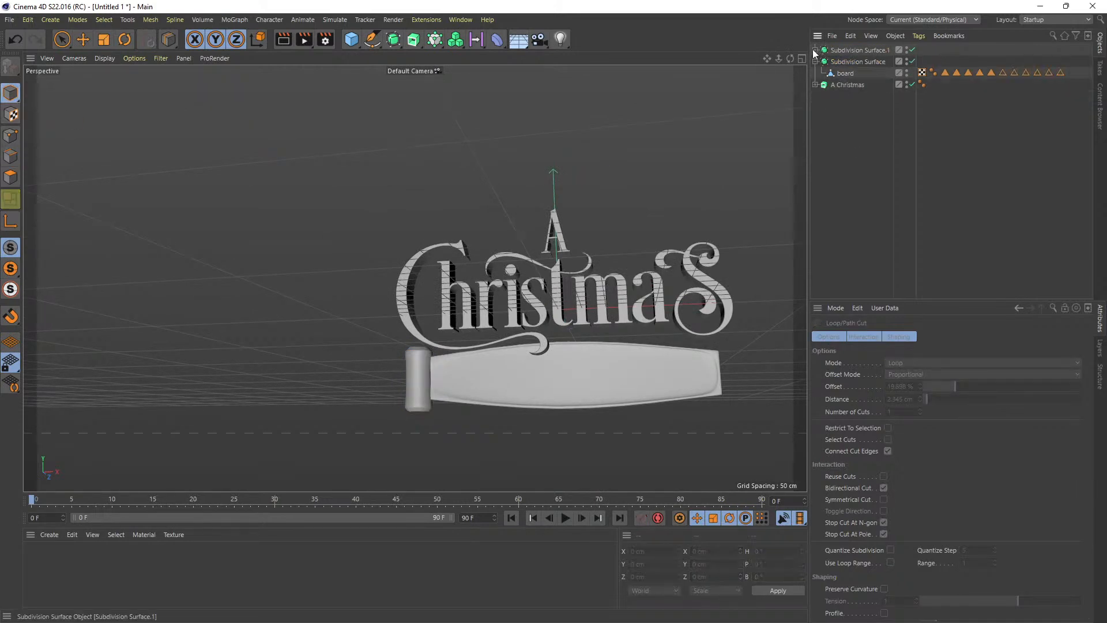
click(854, 50)
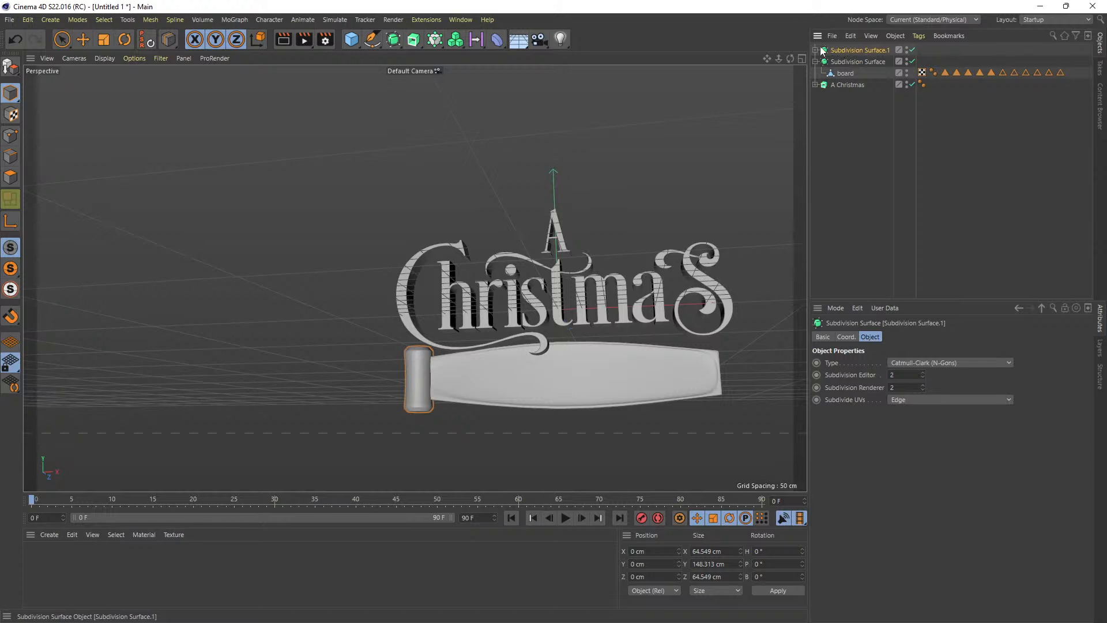
click(815, 51)
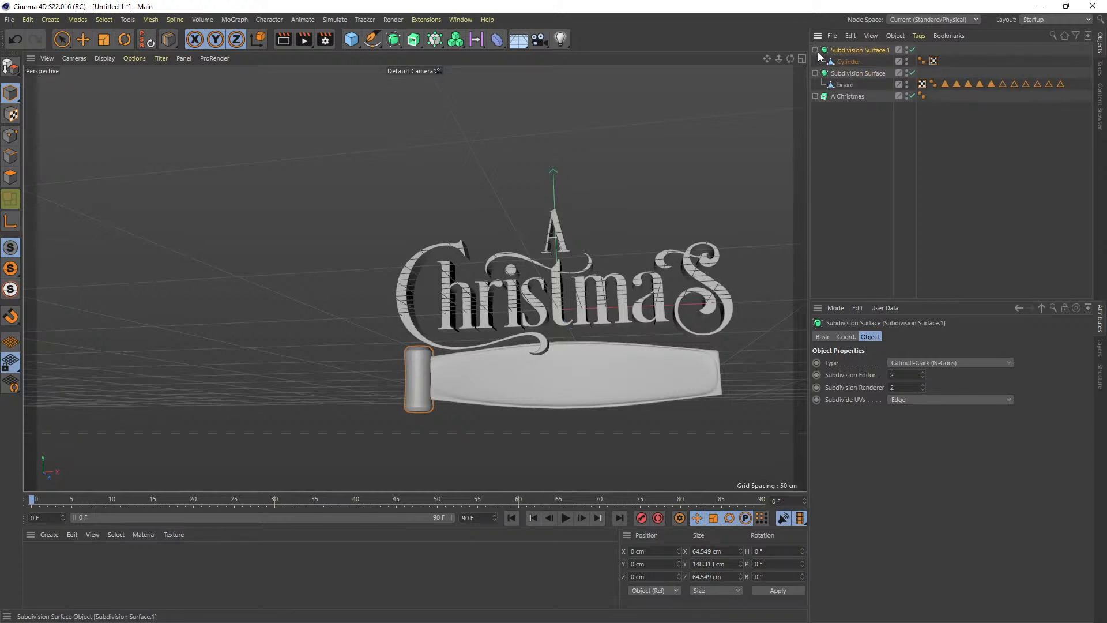
click(815, 50)
mouse_move(860, 102)
ctrl+mouse_down()
mouse_move(862, 136)
mouse_move(862, 124)
ctrl+mouse_up()
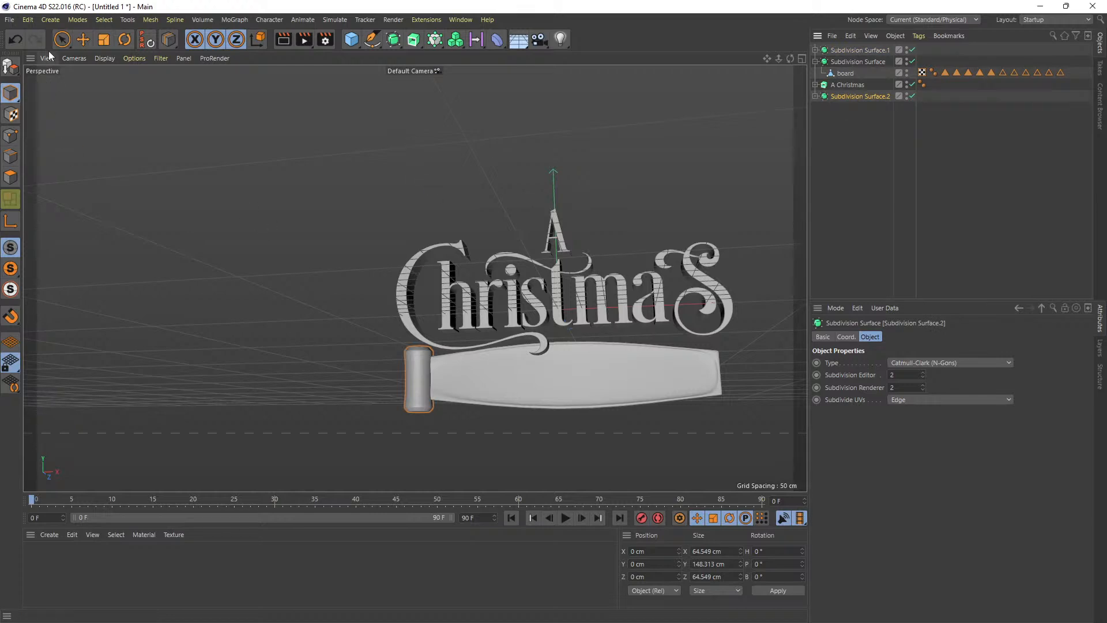
click(83, 39)
drag(634, 306, 1001, 315)
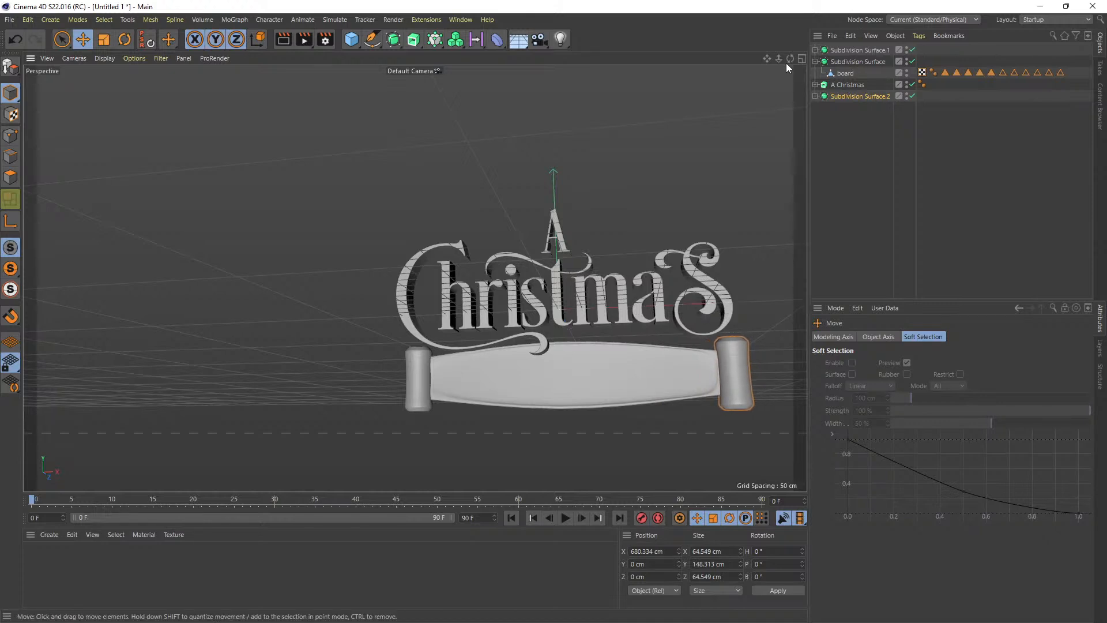
Create a new standard material and apply it to the lettering, the board and both rolls.
mouse_move(768, 60)
mouse_down()
mouse_move(689, 88)
mouse_move(787, 98)
mouse_move(709, 91)
mouse_move(793, 66)
mouse_move(735, 35)
mouse_move(791, 60)
mouse_move(787, 68)
mouse_up()
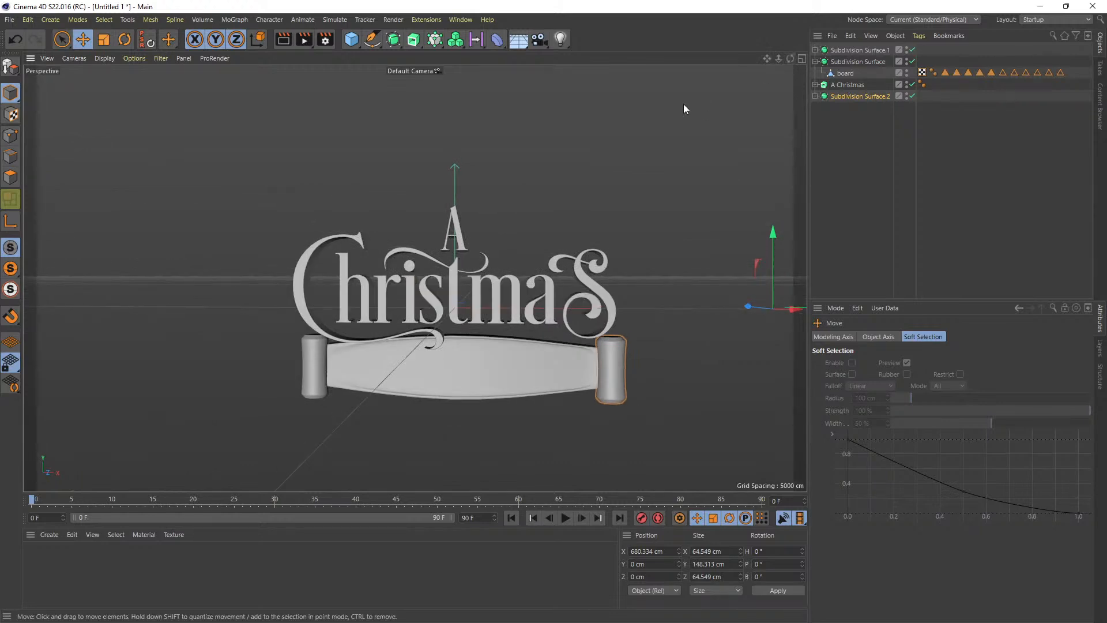
double_click(45, 572)
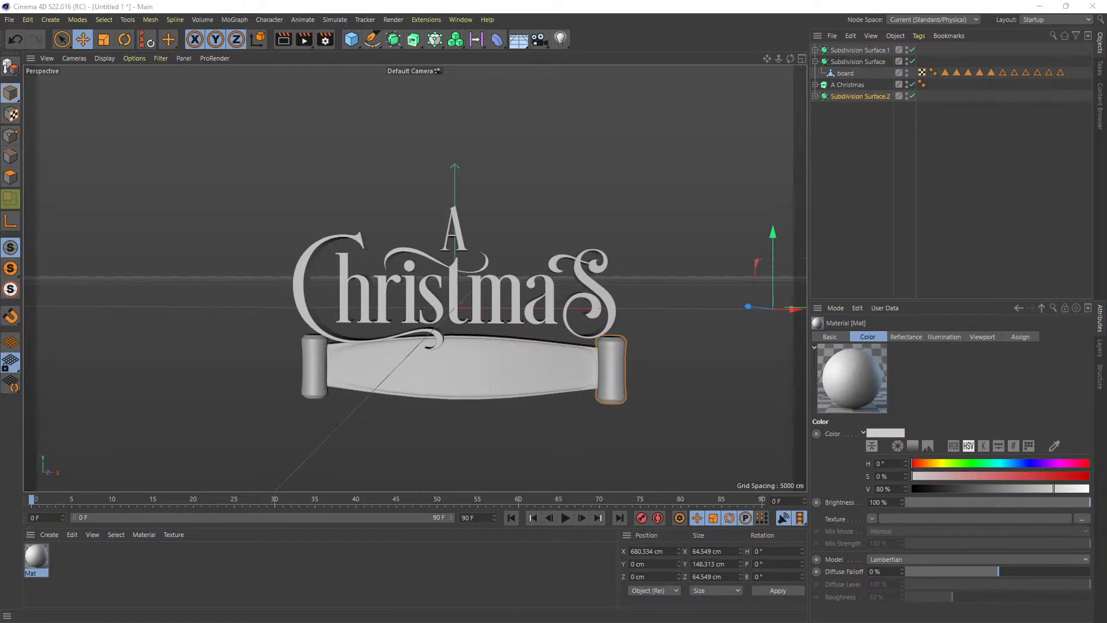
drag(909, 45, 940, 131)
drag(743, 196, 461, 241)
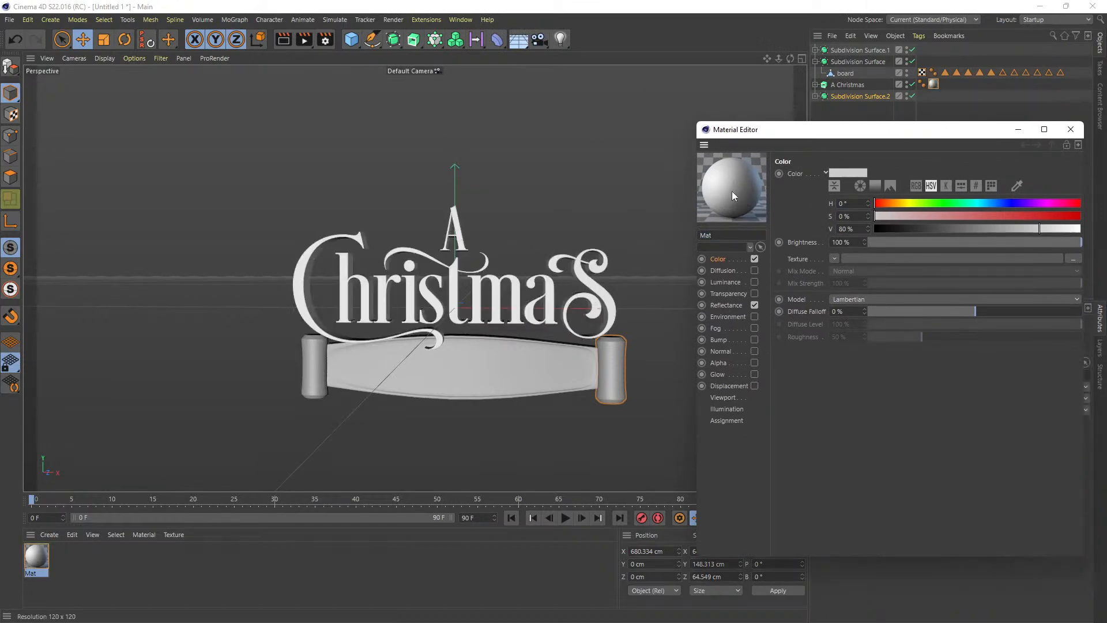
drag(726, 192, 579, 346)
drag(753, 187, 617, 362)
drag(715, 208, 314, 386)
Set the material's base color to hex FF9900.
drag(897, 133, 893, 149)
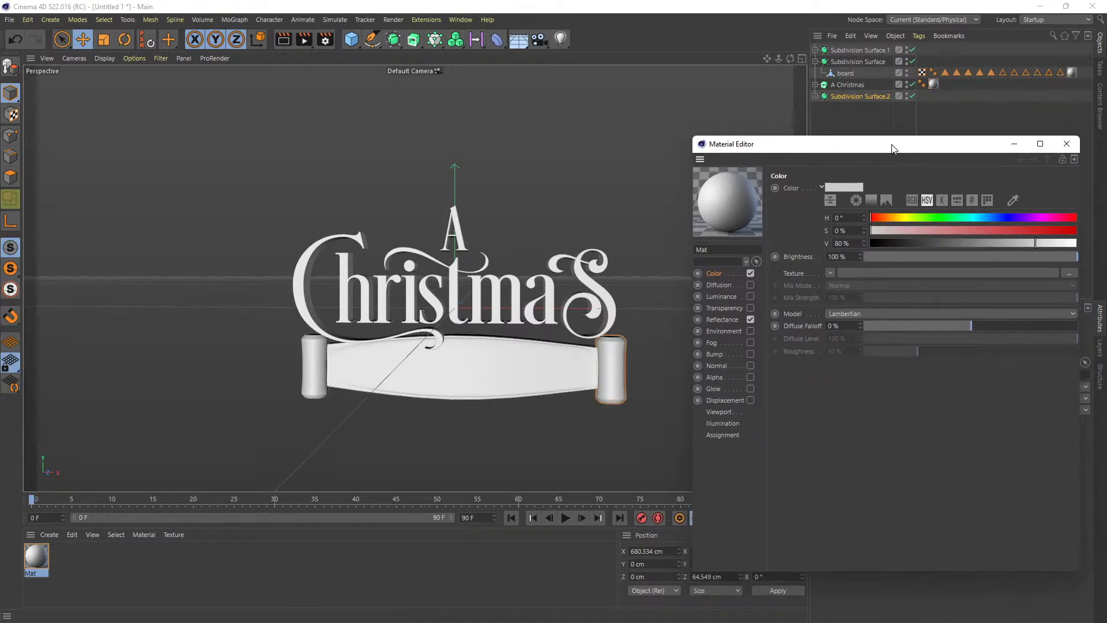
click(844, 188)
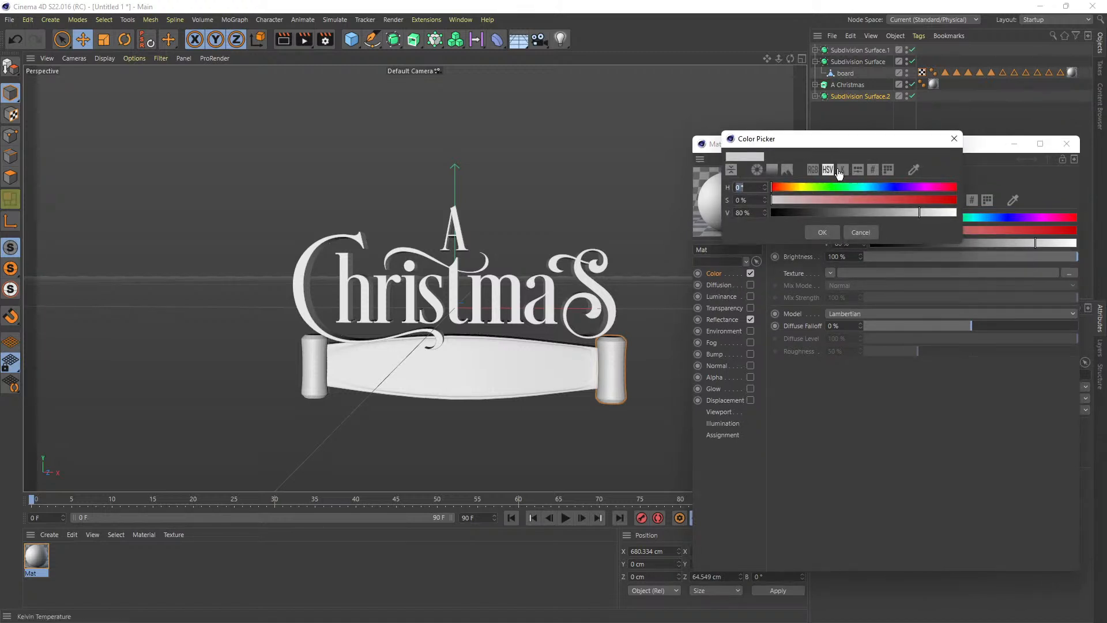
click(872, 169)
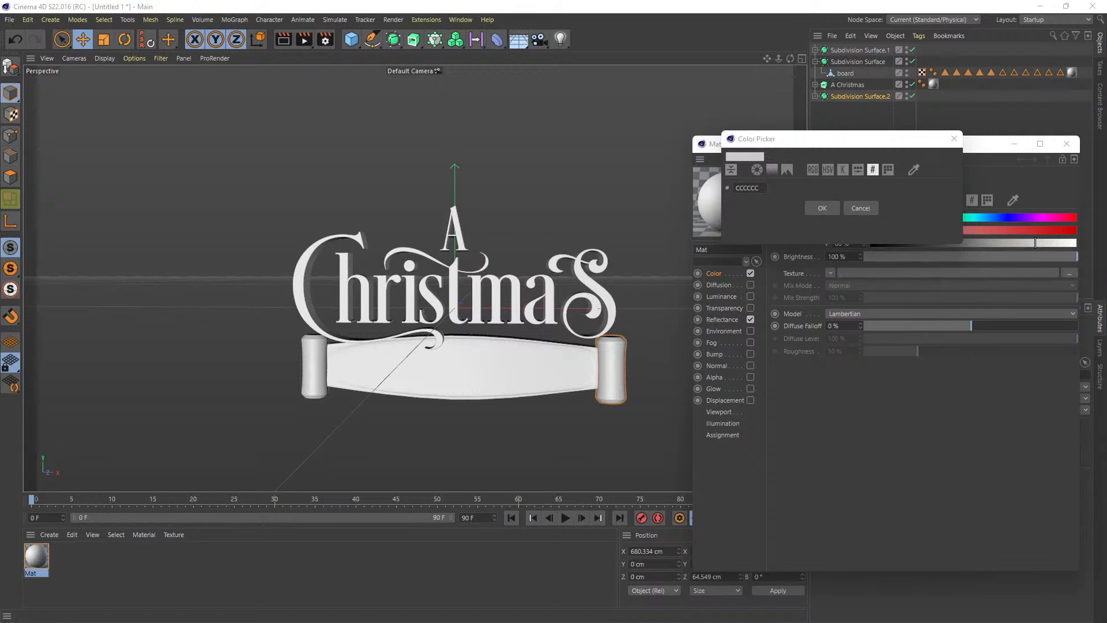
double_click(751, 188)
text(FF9900)
click(824, 209)
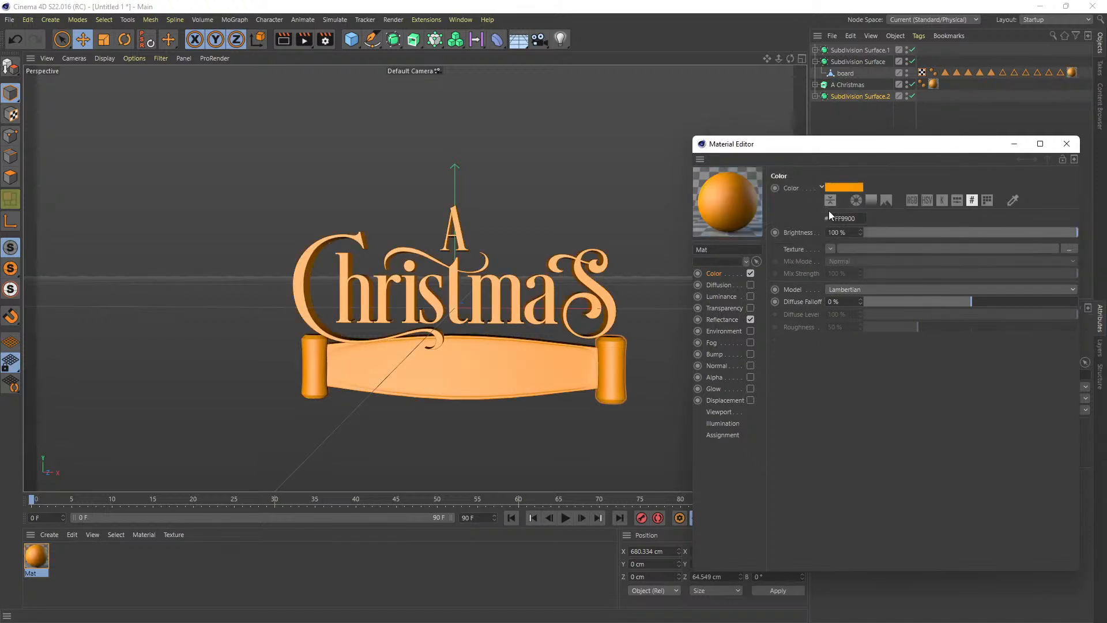
Add a Reflection (Legacy) layer to the material's reflectance and load the Metal surface shader as its layer color texture.
click(727, 322)
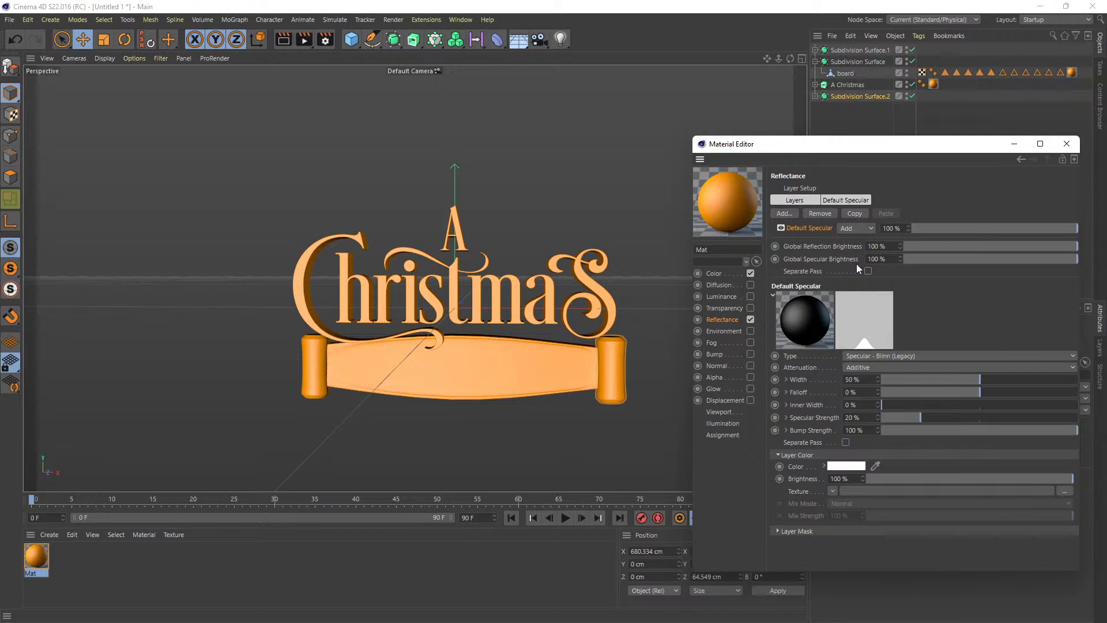
click(784, 214)
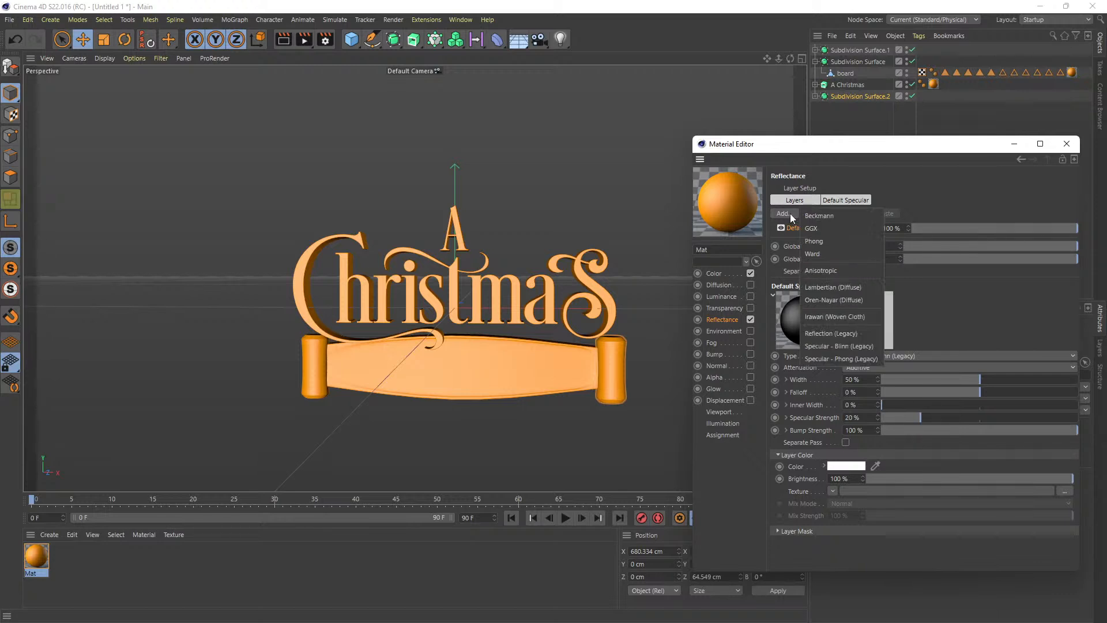
click(849, 337)
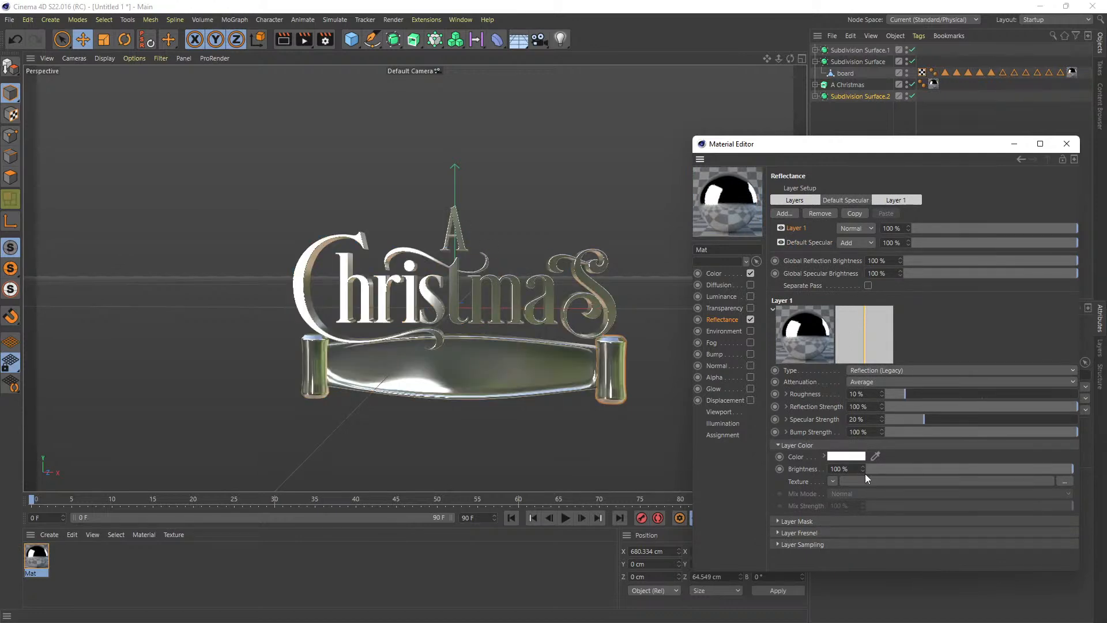
click(831, 481)
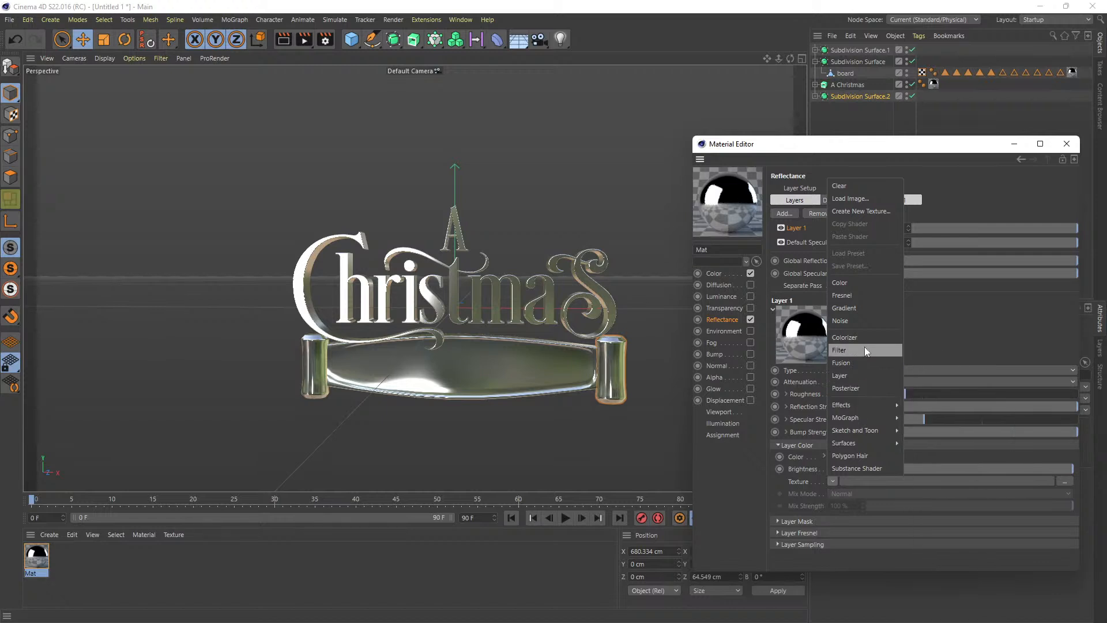
mouse_move(864, 410)
mouse_move(866, 443)
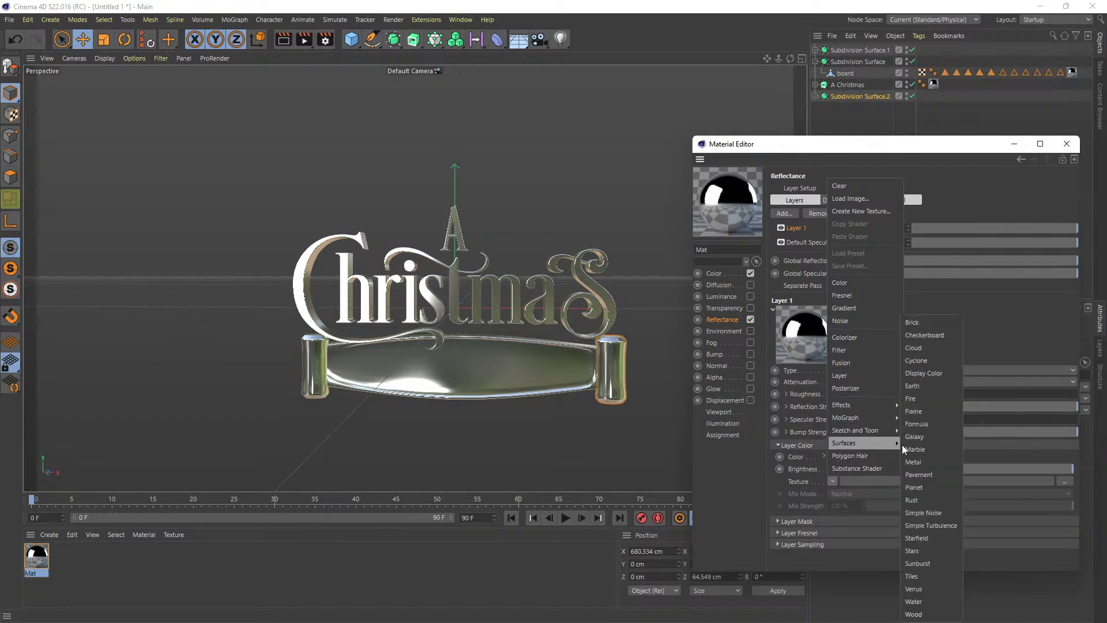
click(925, 463)
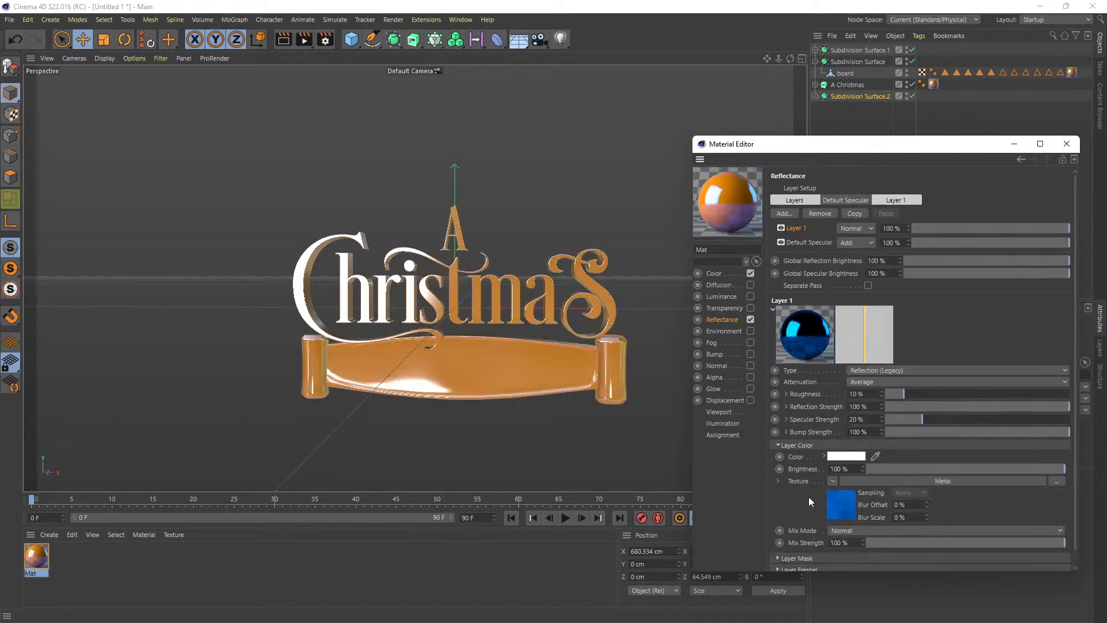
Set the first gradient knot of the Metal shader to hex FF9900.
click(839, 512)
double_click(824, 291)
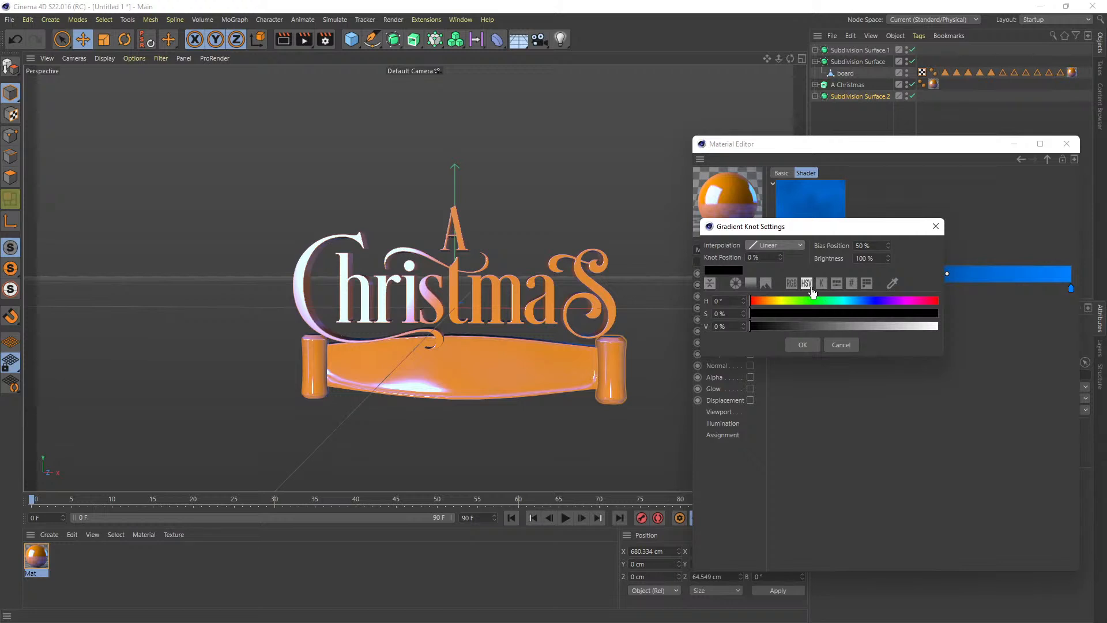
click(853, 283)
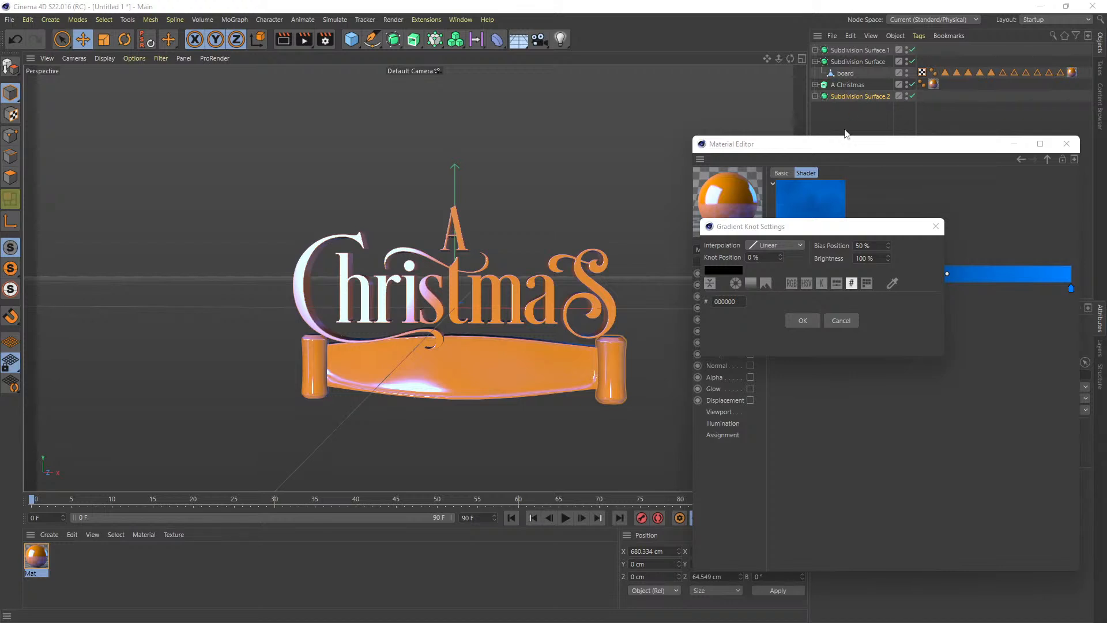
double_click(728, 301)
drag(735, 304, 714, 303)
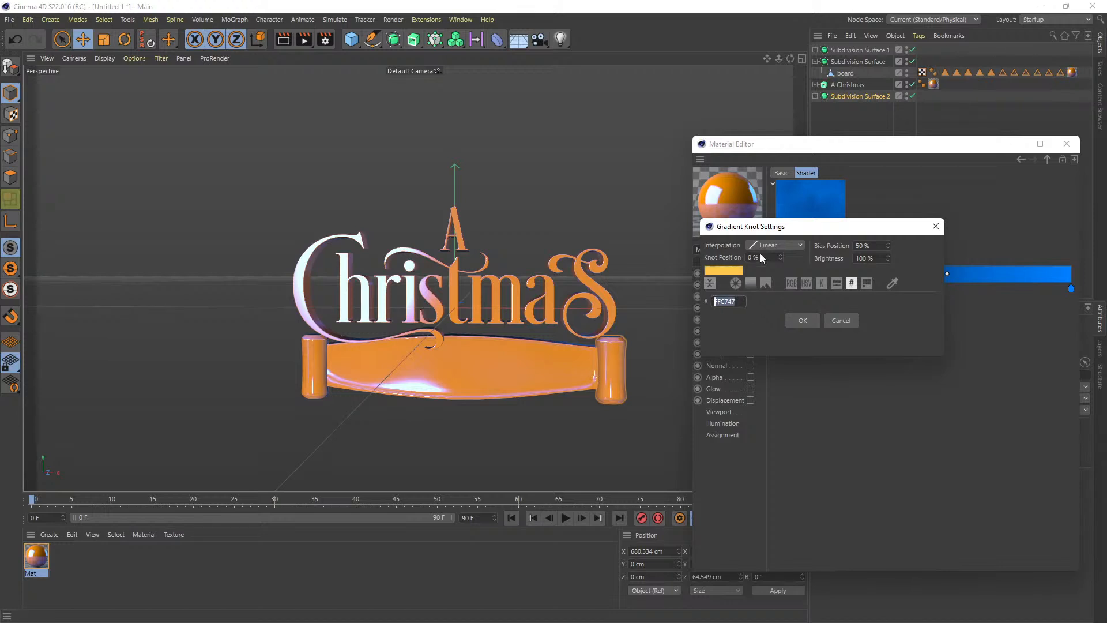
key(alt+Tab)
key(alt+Tab)
key(ctrl+v)
click(803, 321)
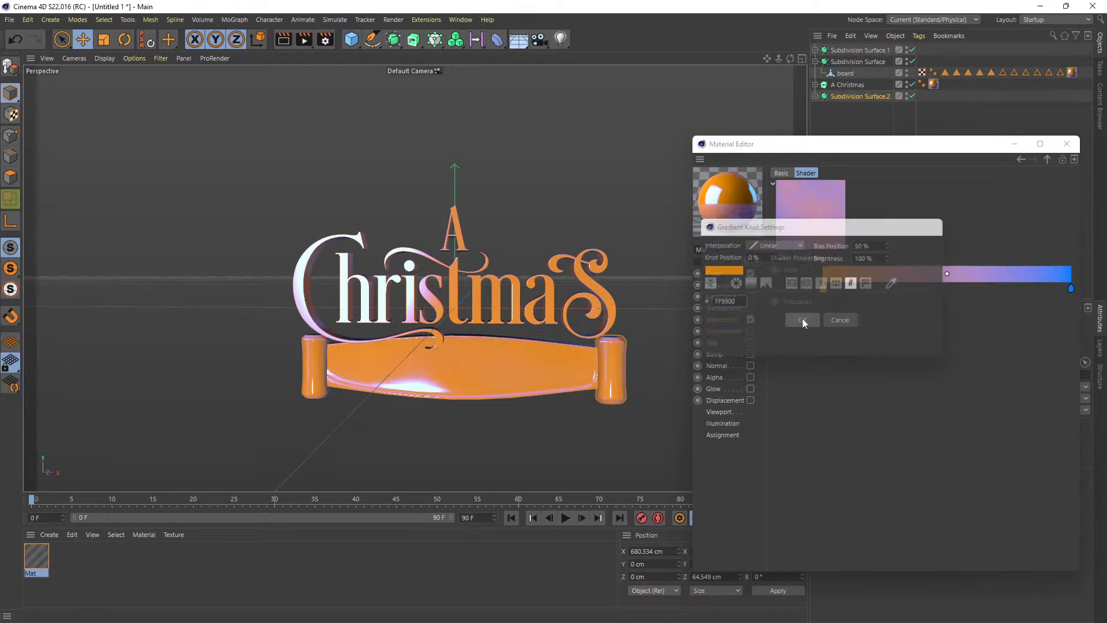
Set the Metal shader's gradient knot at 100% to hex FFC747.
double_click(1070, 288)
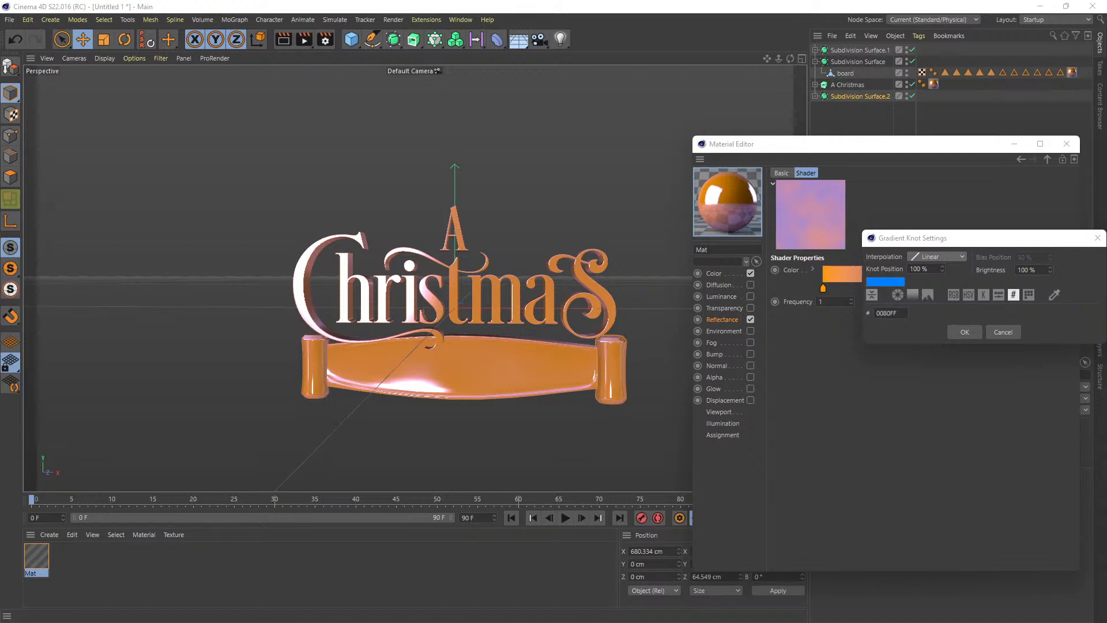
double_click(891, 312)
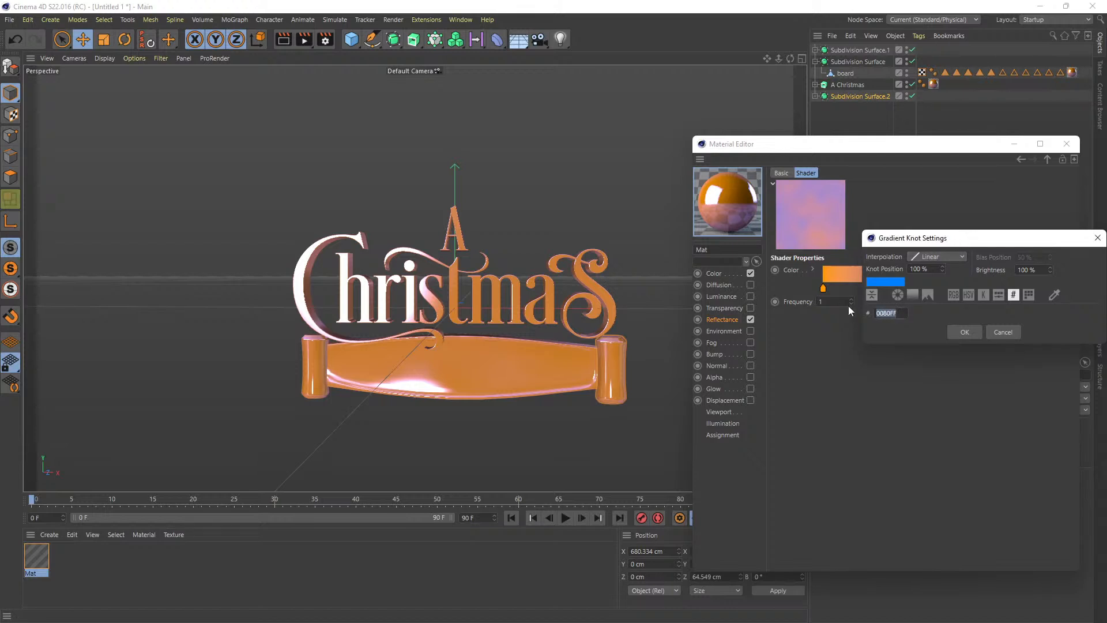
text(FFC747)
drag(1000, 238, 919, 374)
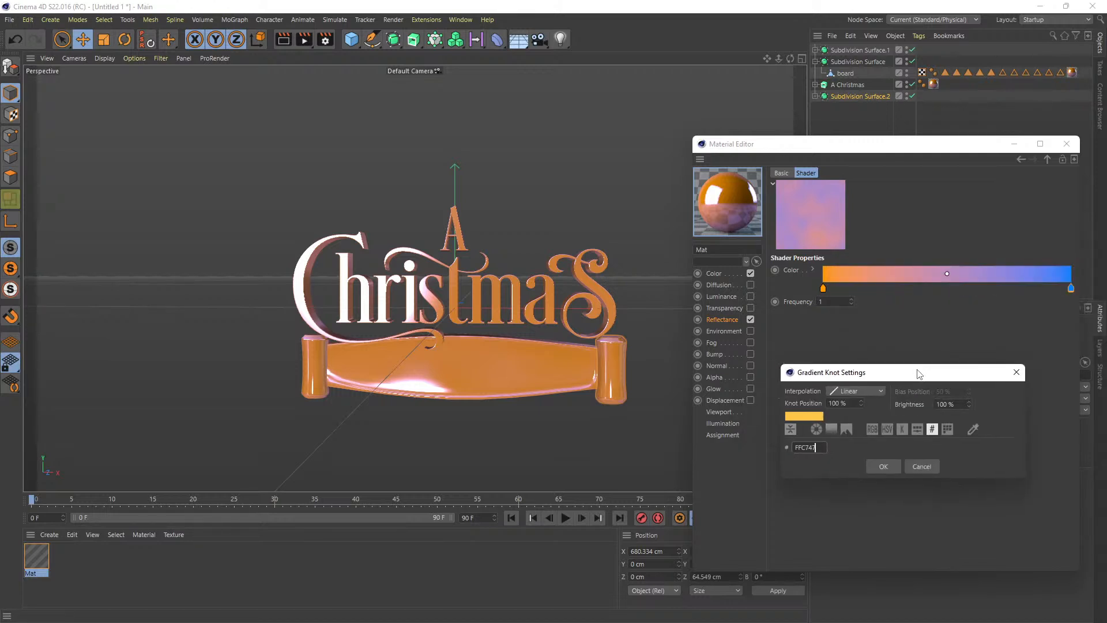
click(888, 430)
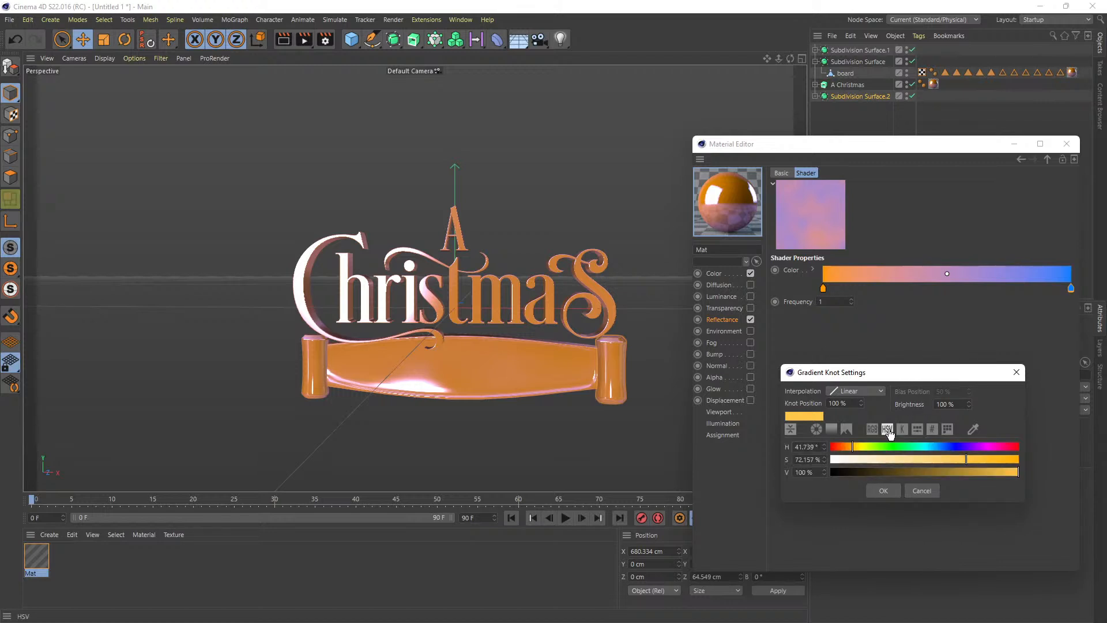
click(933, 429)
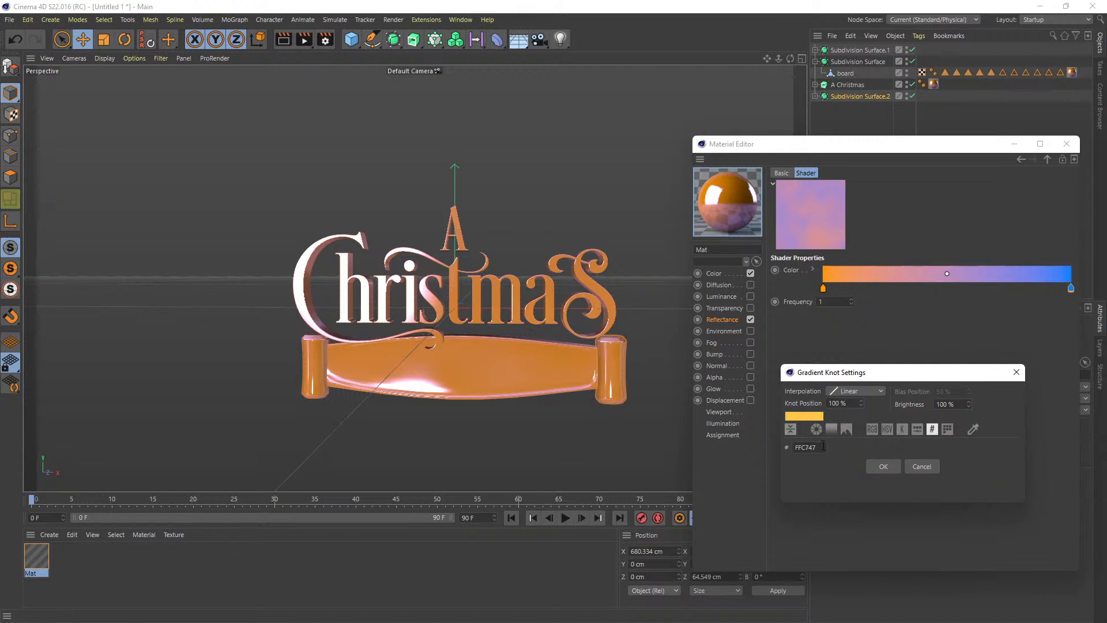
click(884, 466)
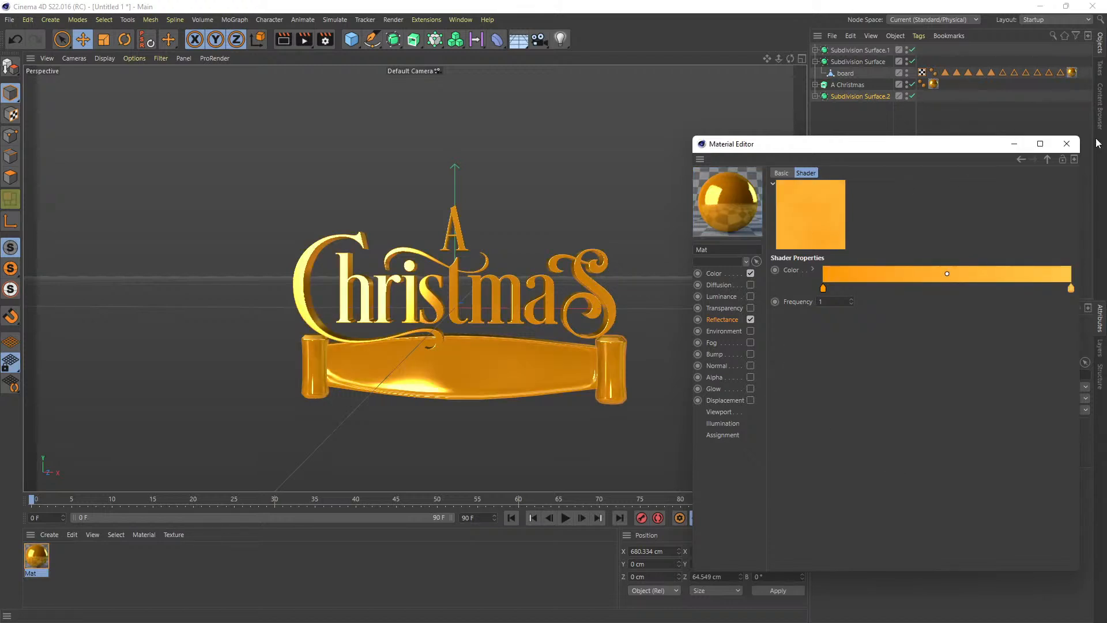
Close the Material Editor and render the perspective view to check the gold material on the lettering, board and rolls.
click(1067, 143)
scroll(505, 360, up, 3)
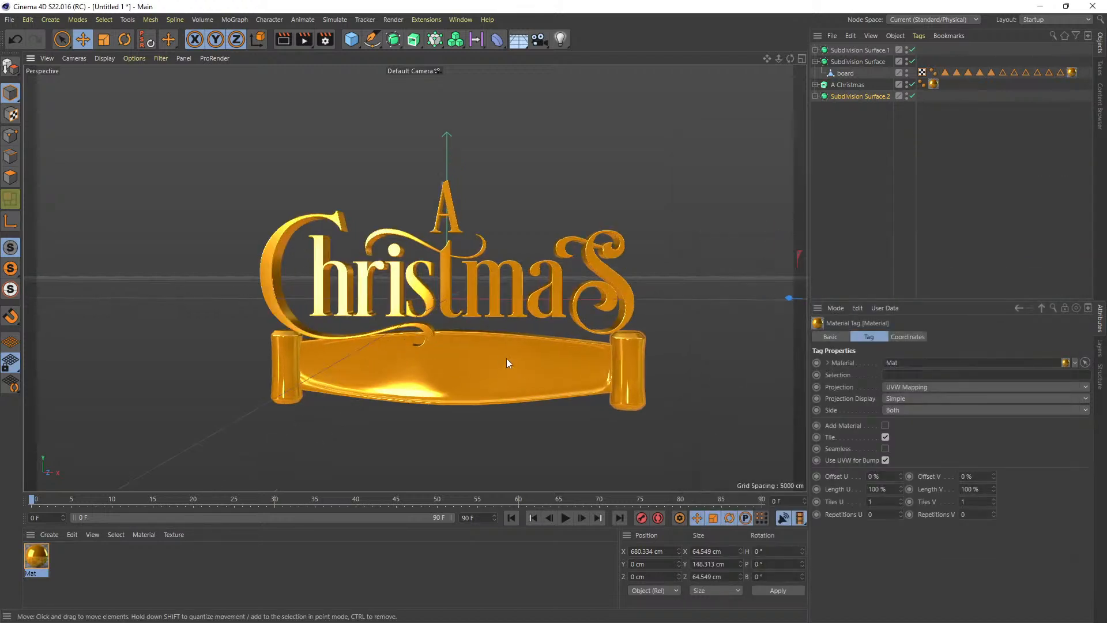
mouse_move(790, 59)
mouse_down()
mouse_move(822, 62)
mouse_move(782, 60)
mouse_up()
click(285, 40)
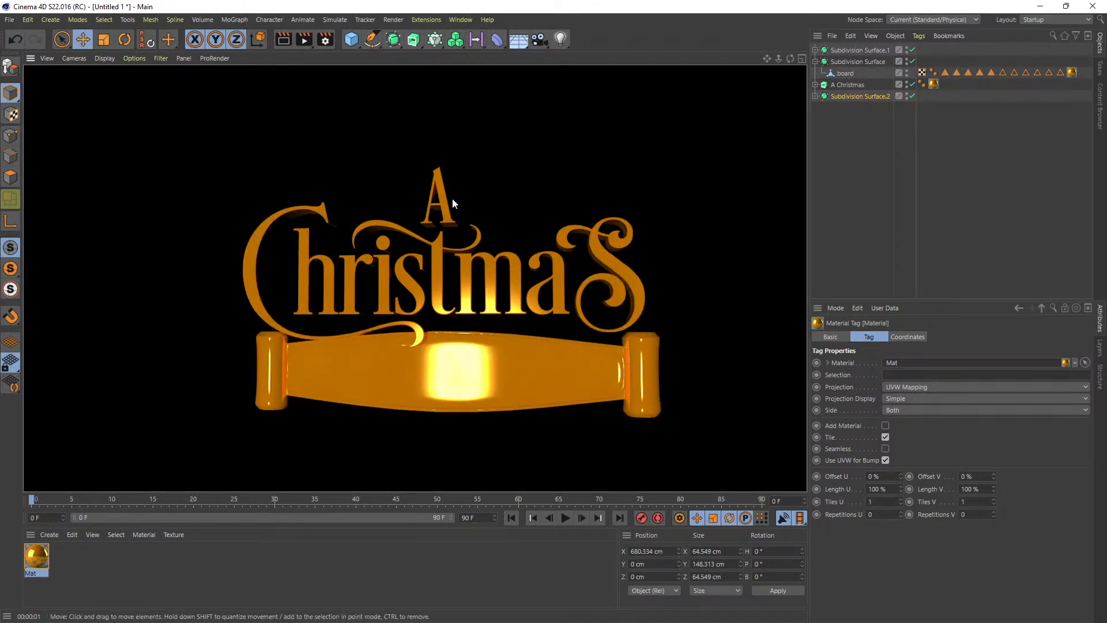
click(513, 192)
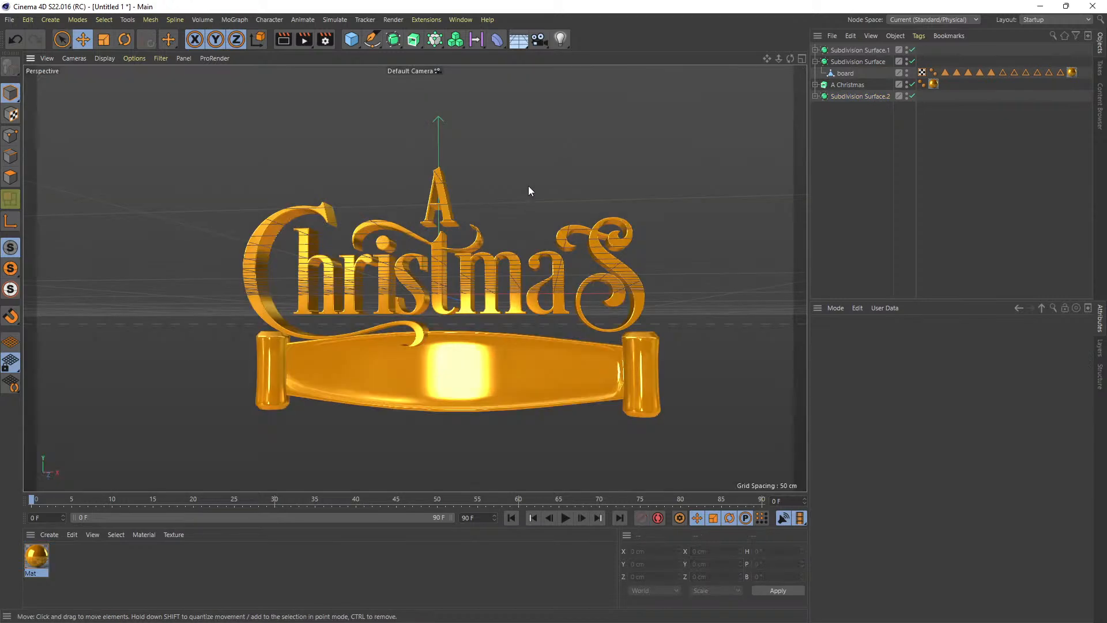
drag(779, 59, 764, 59)
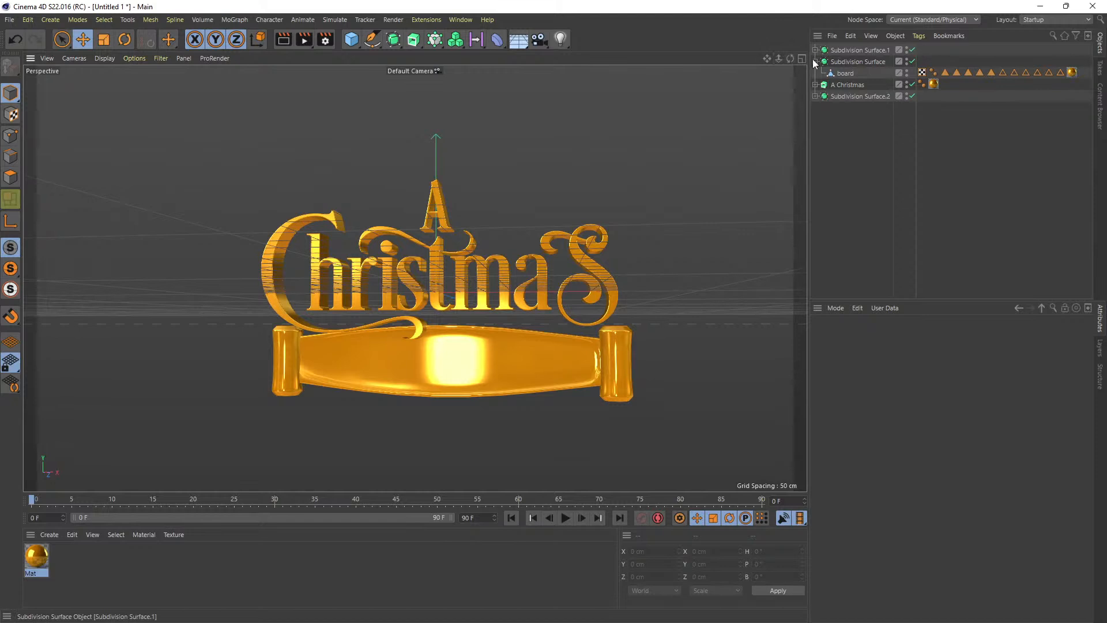
Add a plane above the lettering, widen it to about 906 cm and raise it to about 315 cm on Y.
click(347, 42)
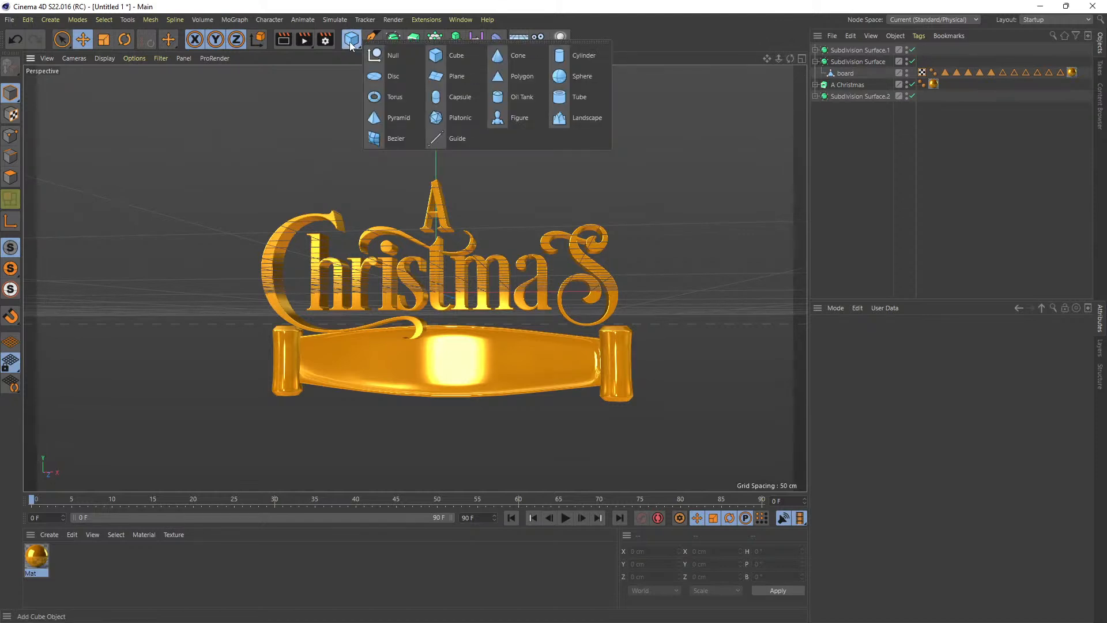
click(451, 80)
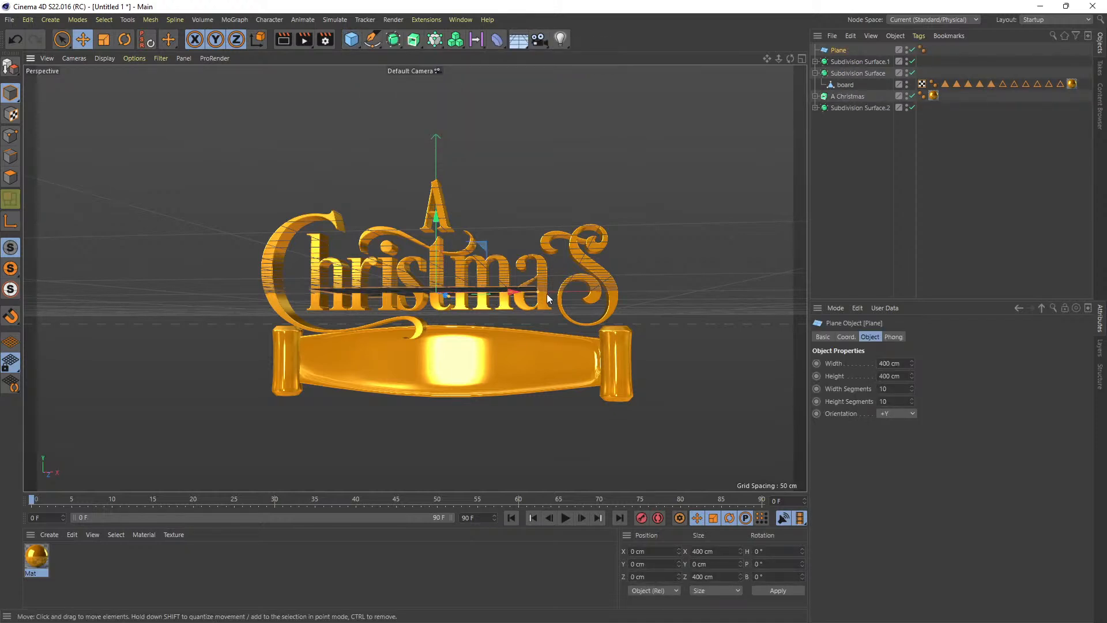
drag(538, 293, 672, 315)
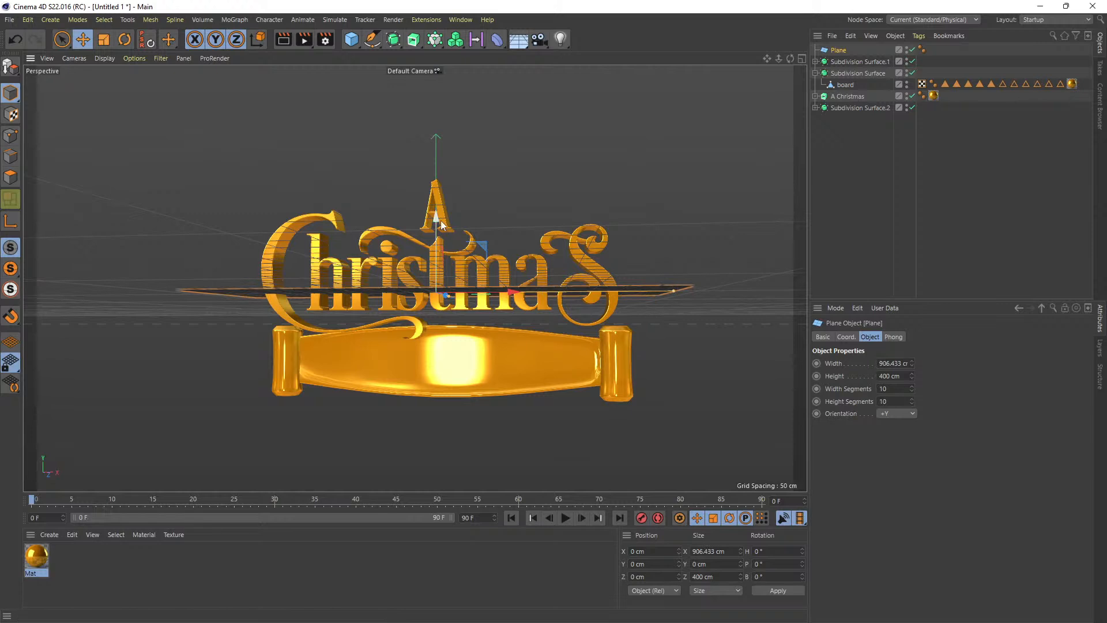
drag(440, 220, 439, 75)
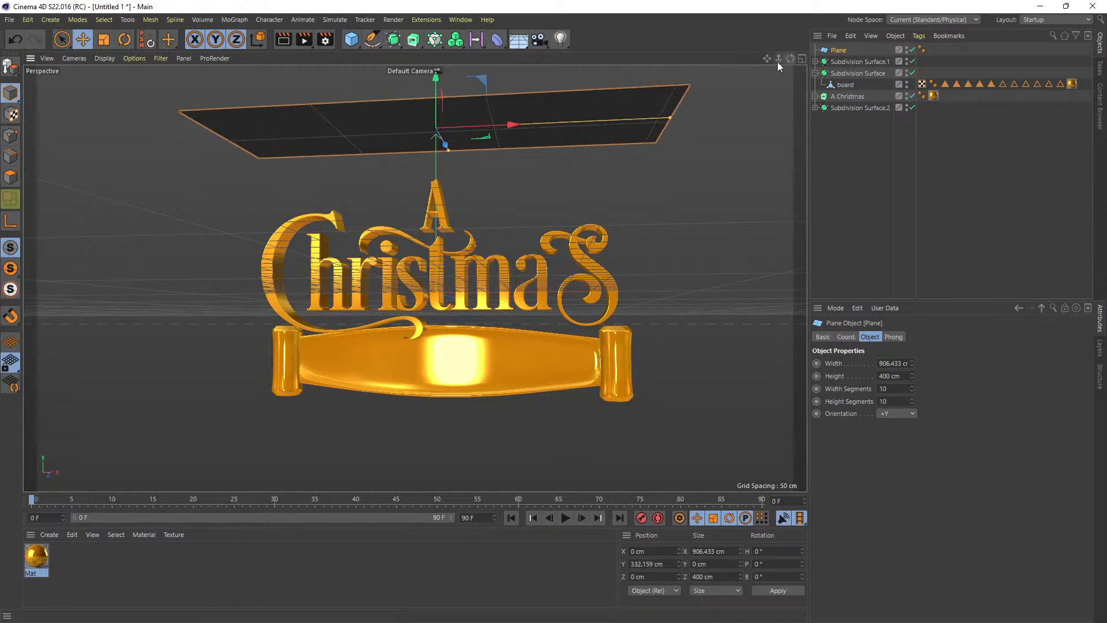
drag(767, 58, 799, 82)
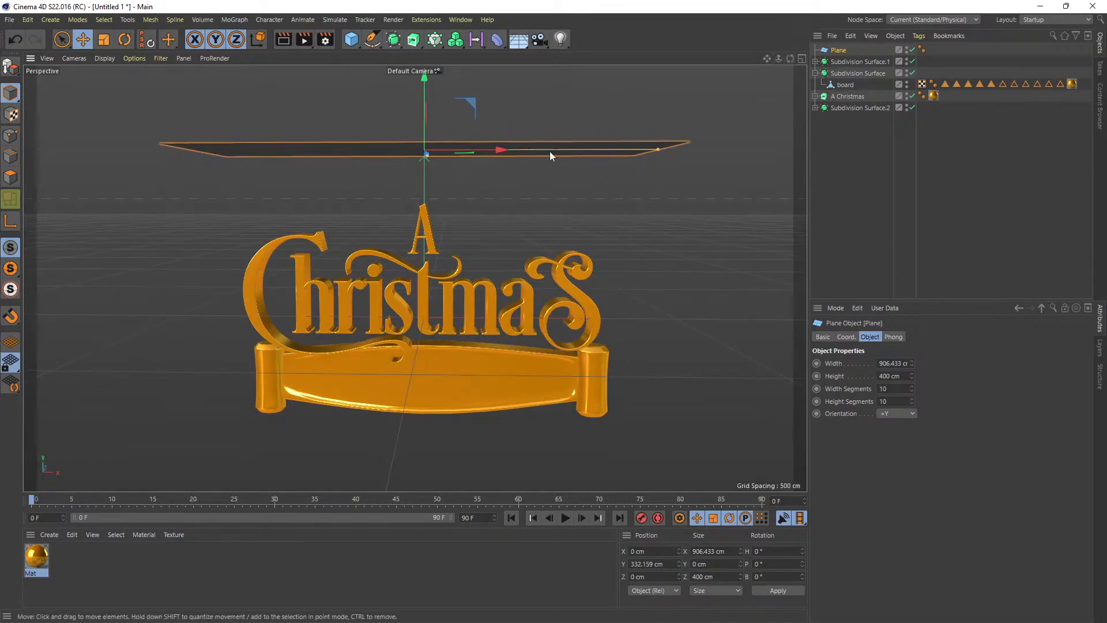
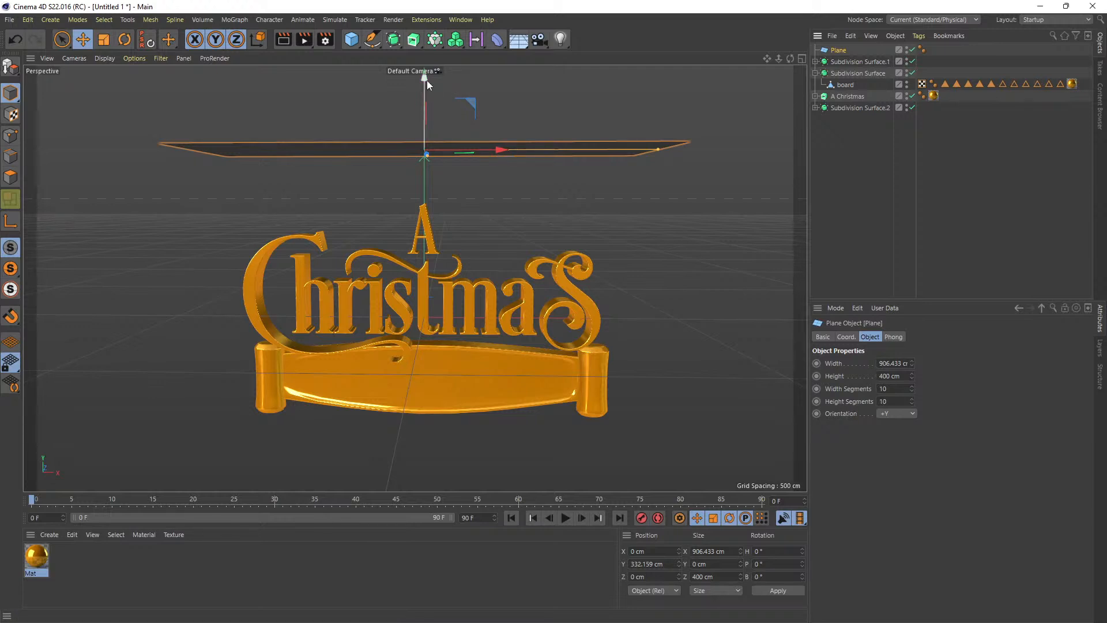
mouse_move(424, 81)
mouse_down()
mouse_move(424, 98)
mouse_move(424, 89)
mouse_up()
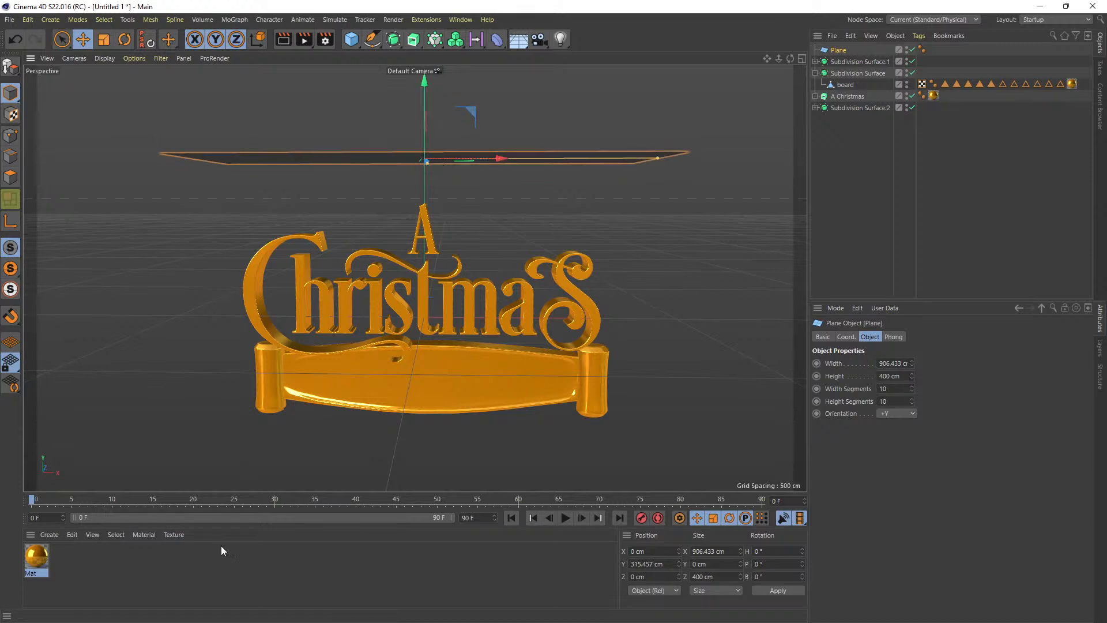
Create a new material, apply it to the plane, and rename the plane "light".
double_click(84, 561)
drag(36, 557, 838, 56)
click(839, 52)
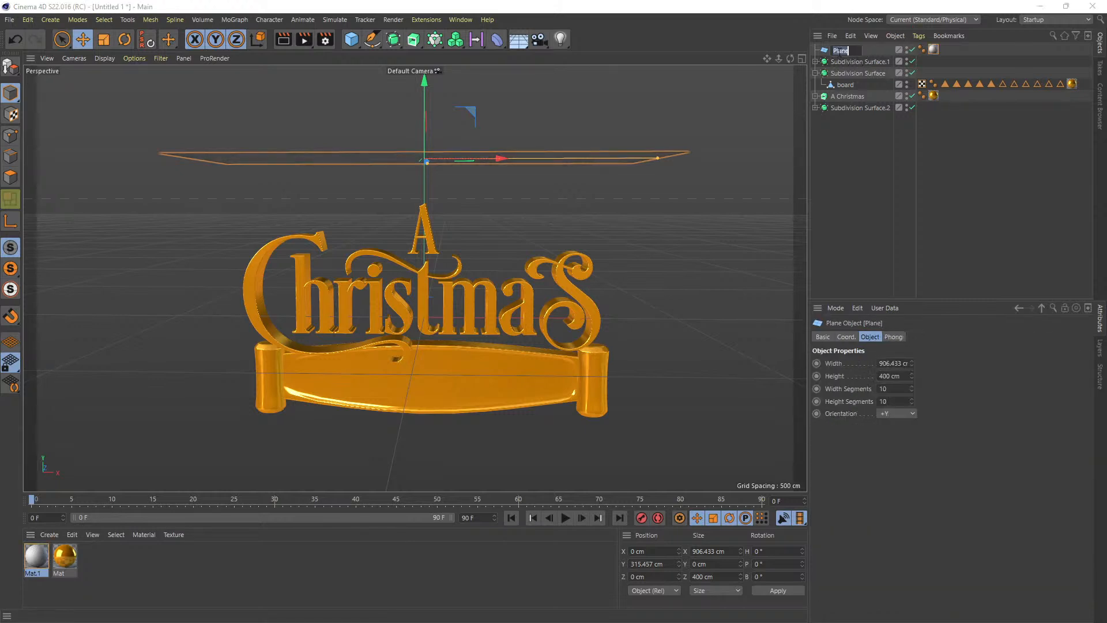
double_click(841, 52)
text(light)
key(Return)
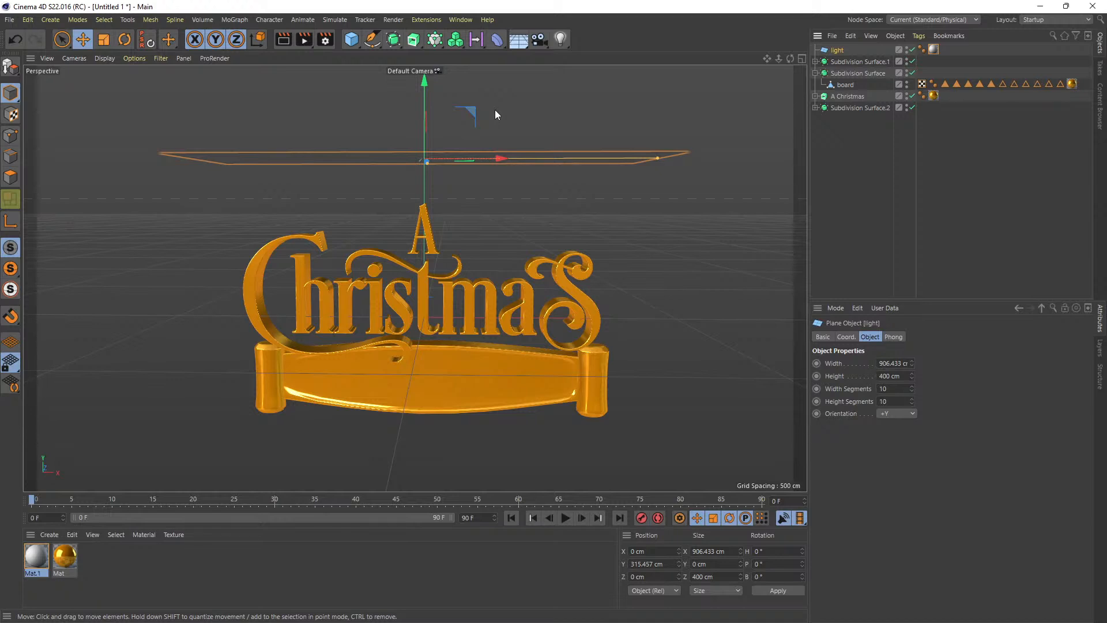
Inspect the illumination settings of the light plane's new material.
click(40, 558)
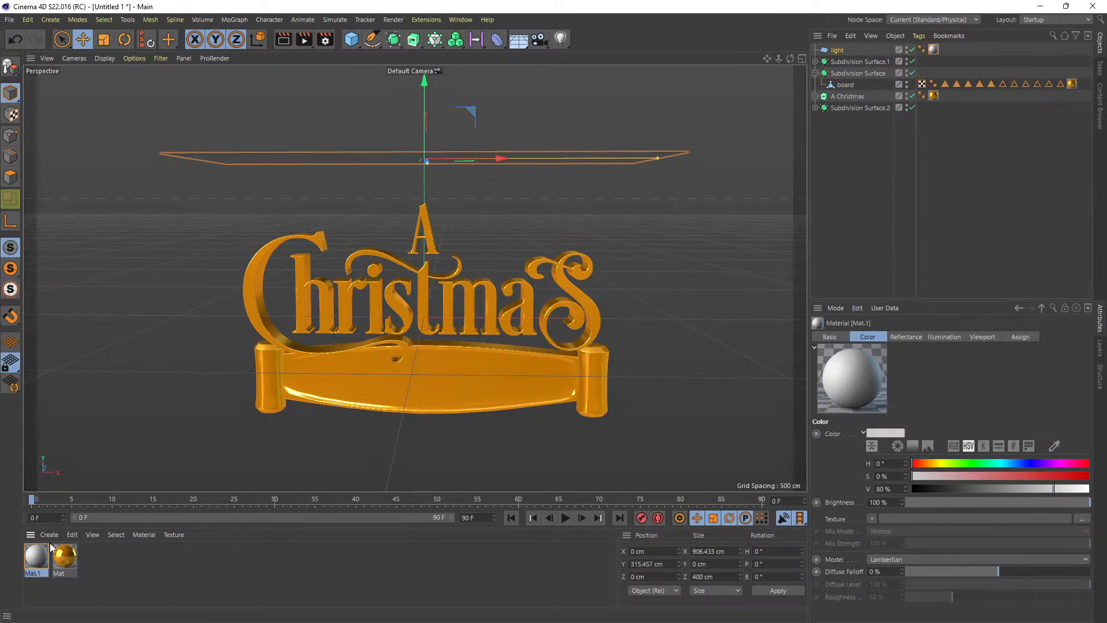
double_click(35, 554)
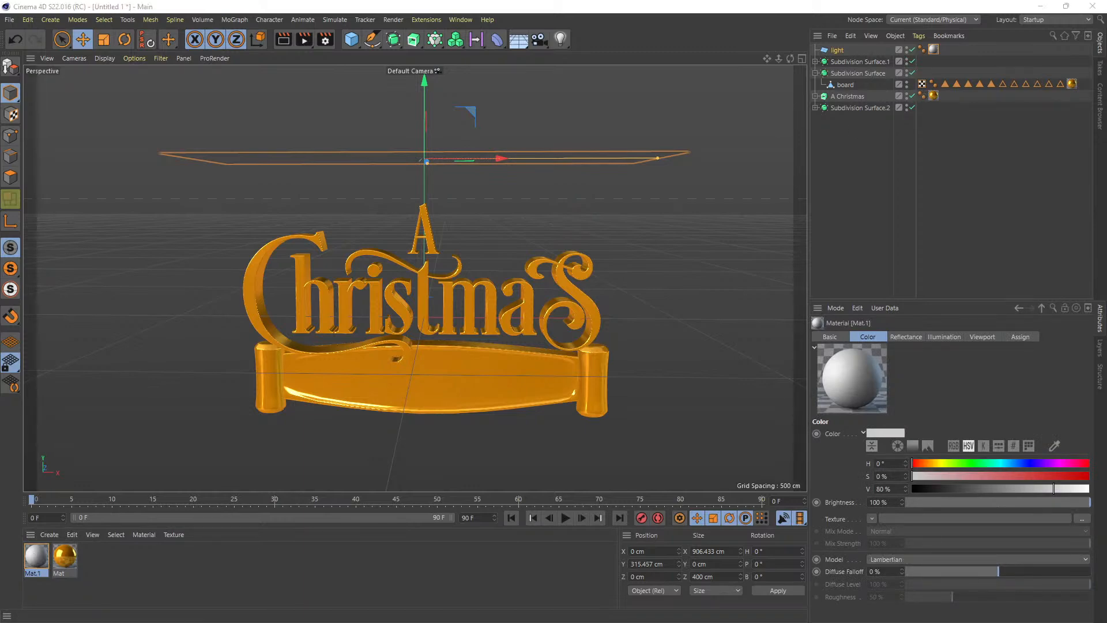
drag(789, 129, 815, 132)
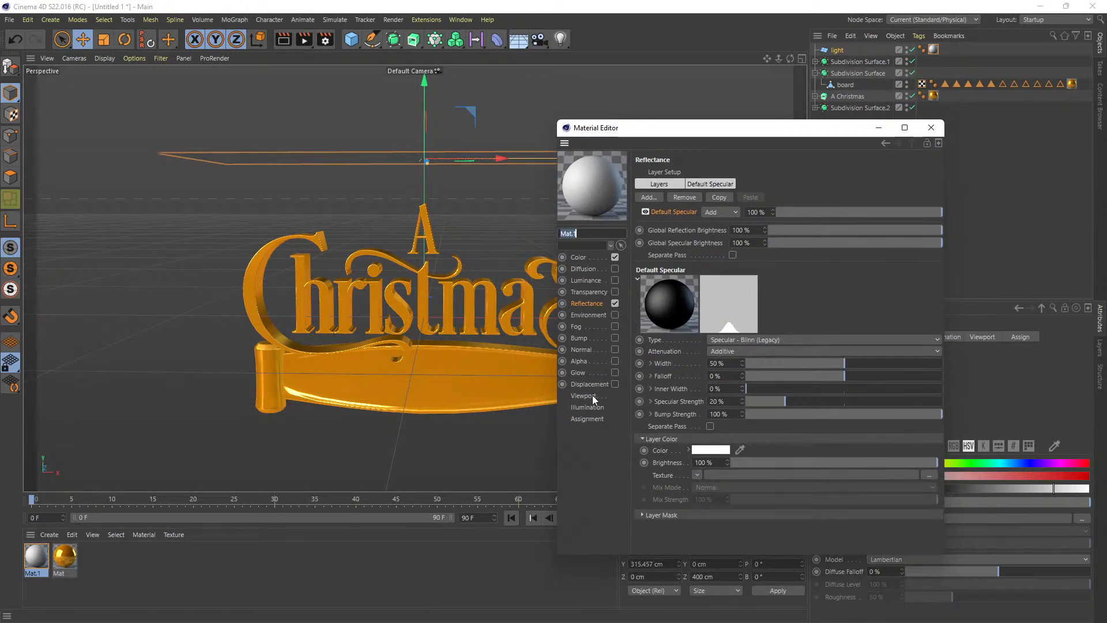
click(600, 408)
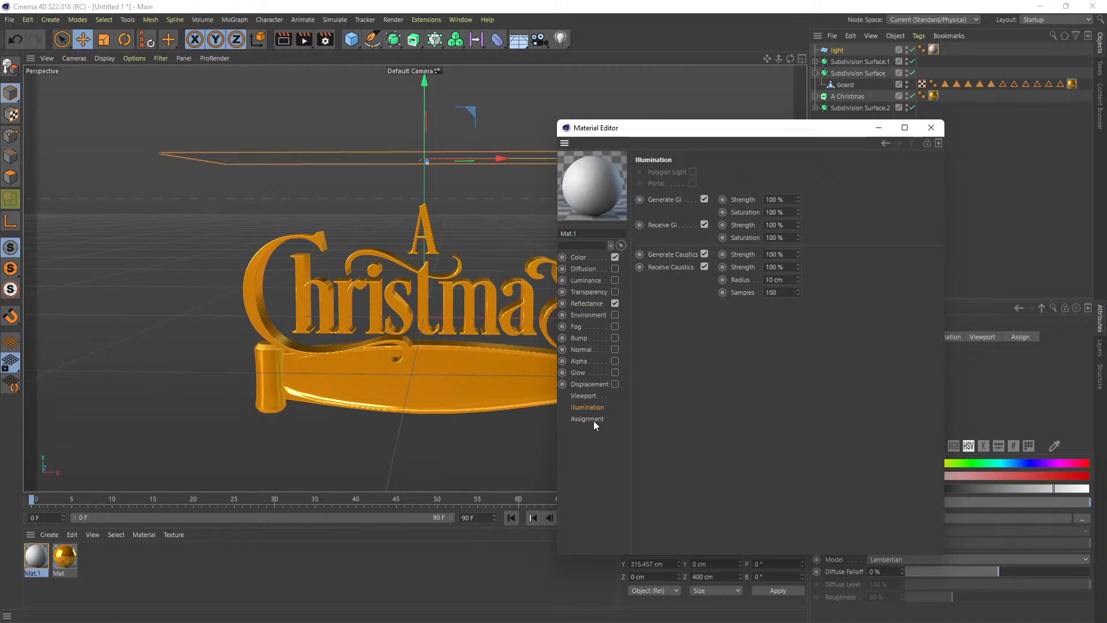
click(931, 127)
Add Global Illumination to the render settings with the Interior - Preview (High Diffuse Depth) preset.
click(326, 41)
right_click(366, 213)
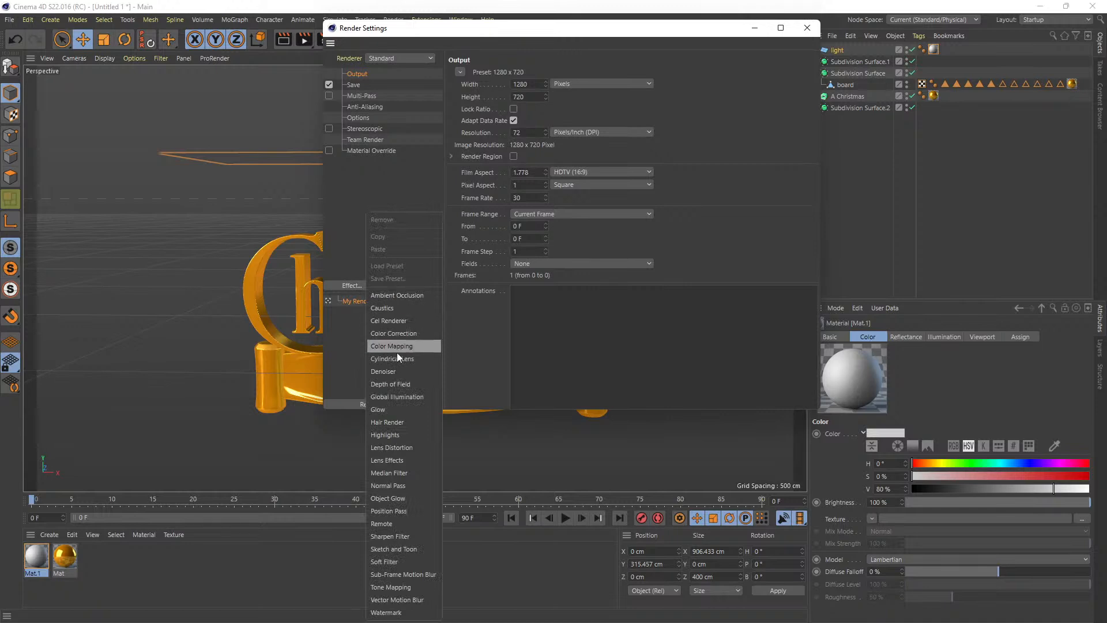
click(397, 397)
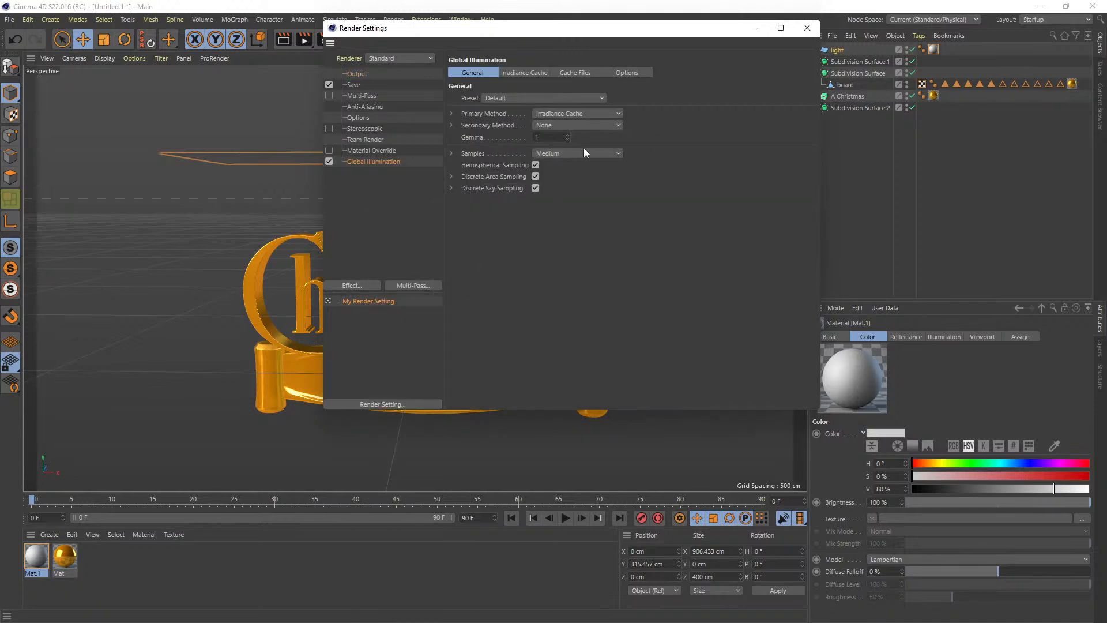
click(516, 100)
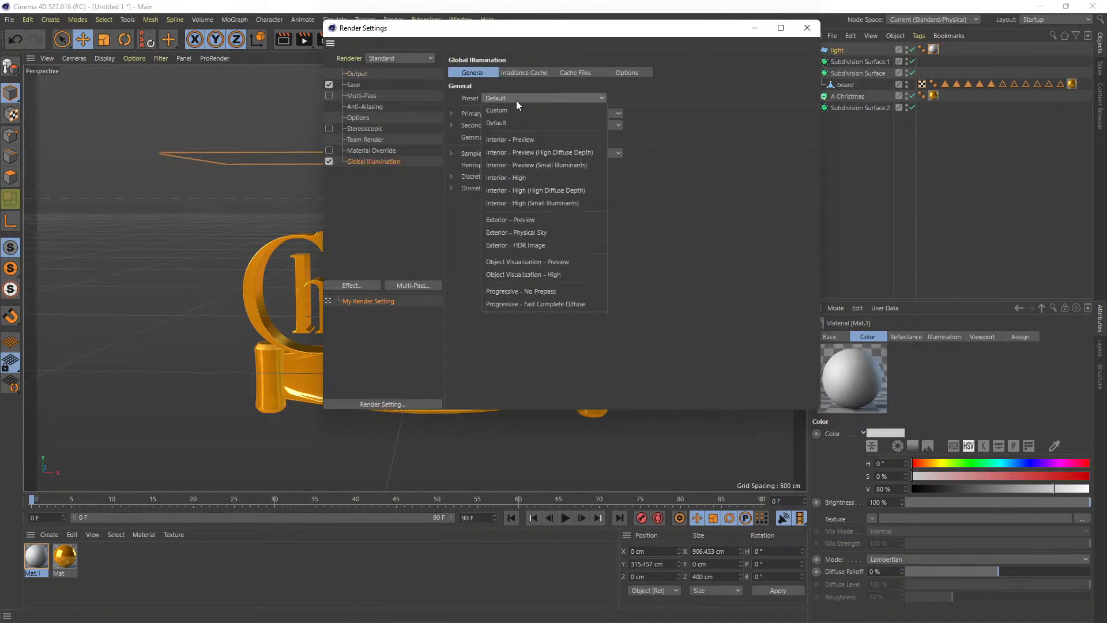
click(549, 154)
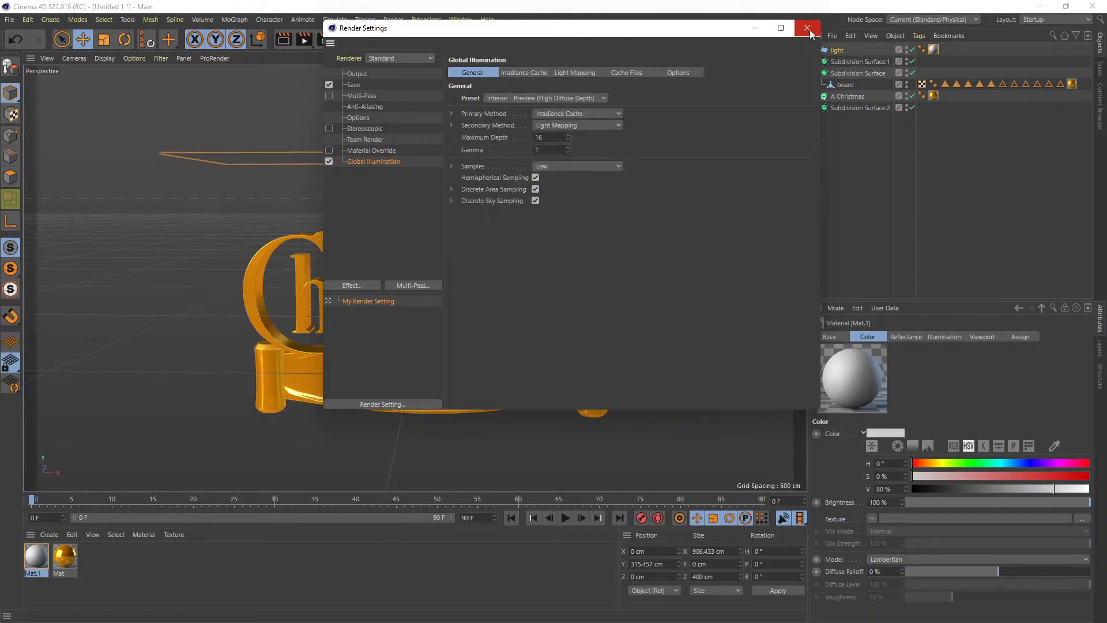
Add the Ambient Occlusion effect to the render settings and close them.
right_click(372, 202)
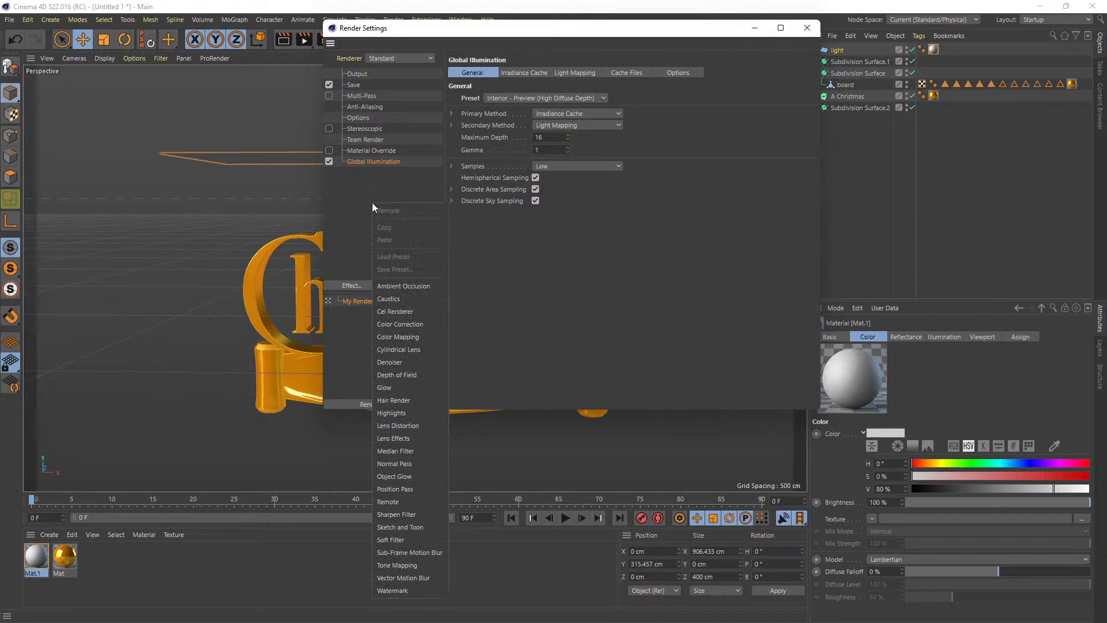
click(421, 287)
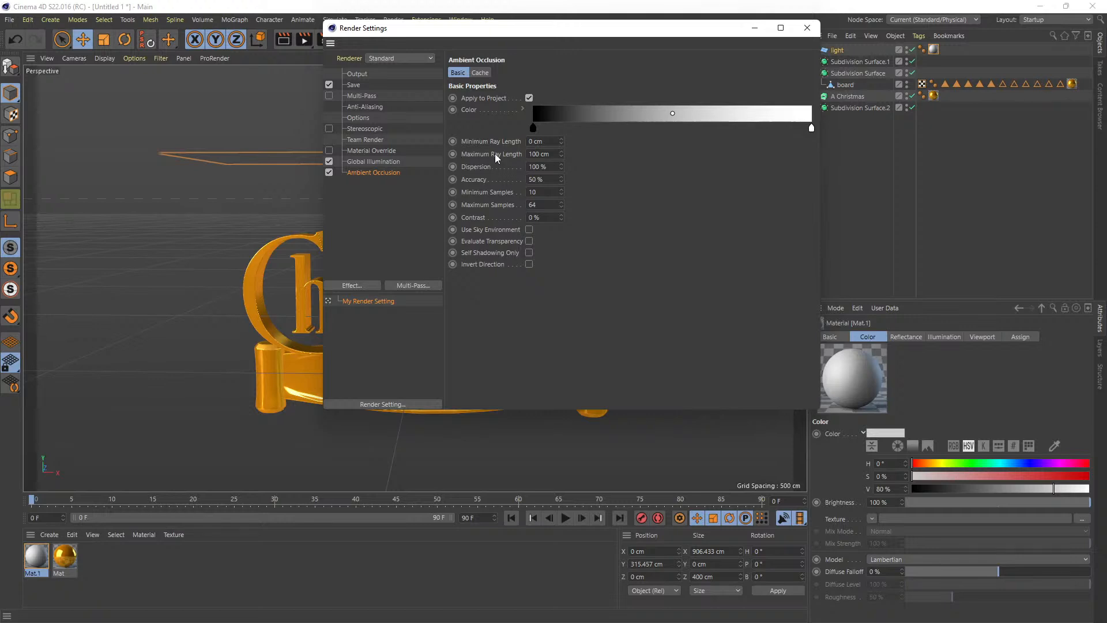
click(400, 165)
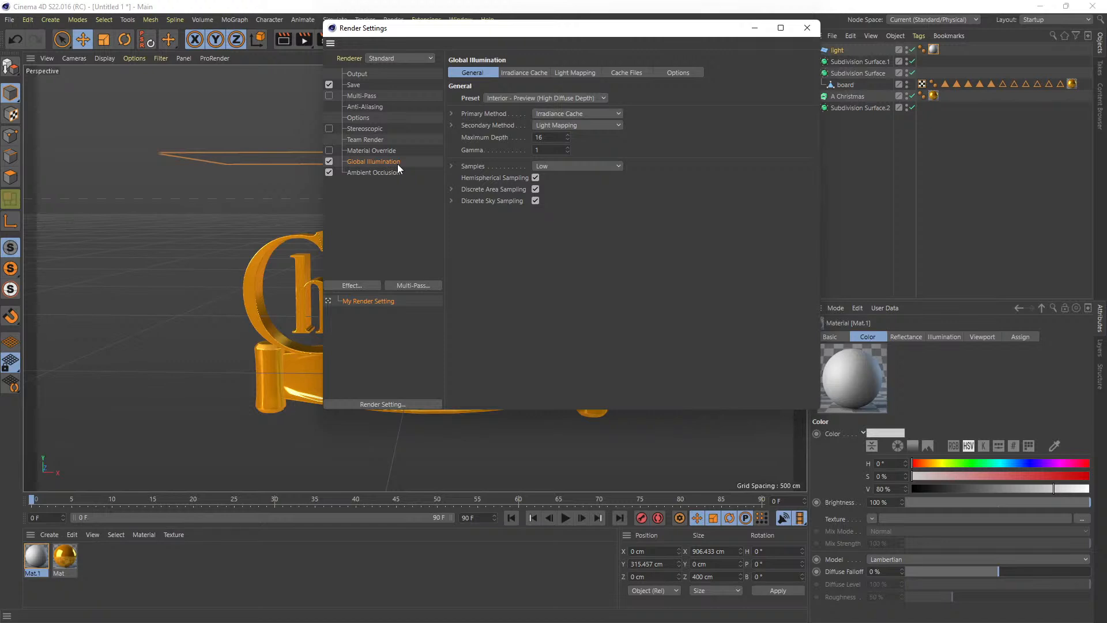
click(809, 32)
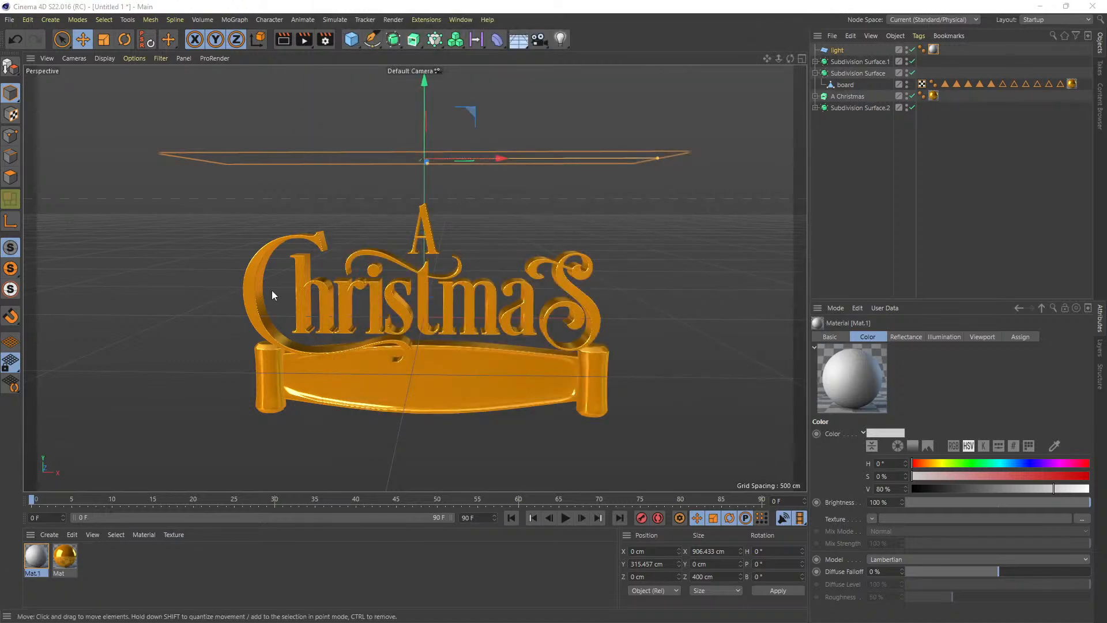
Review the light material's illumination settings again, along with the Global Illumination render settings.
drag(473, 0, 729, 139)
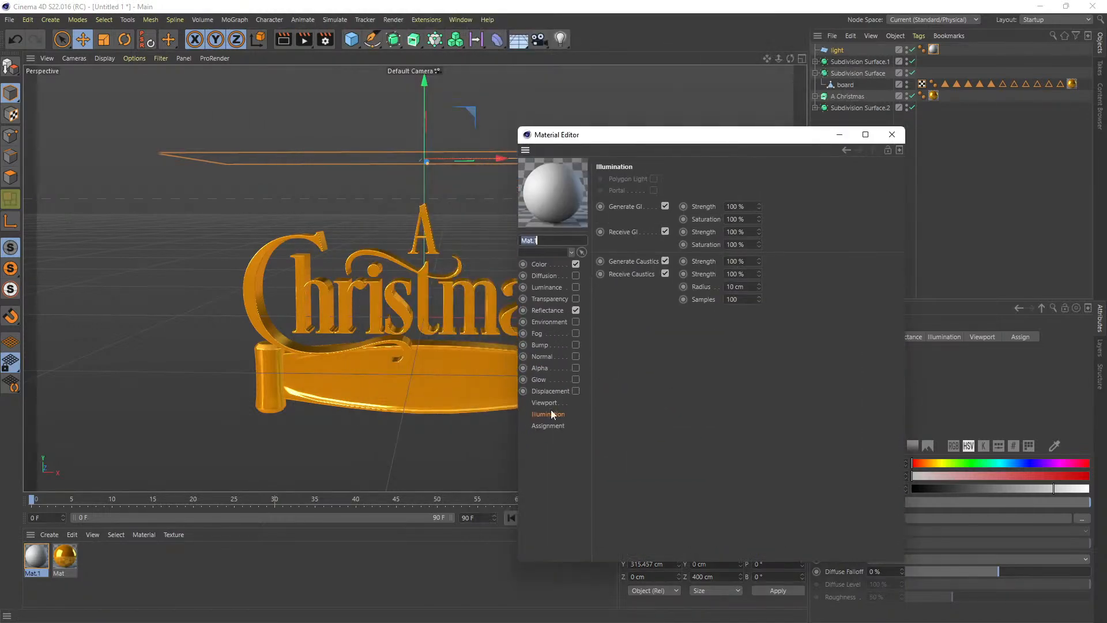
click(553, 403)
click(549, 413)
click(891, 135)
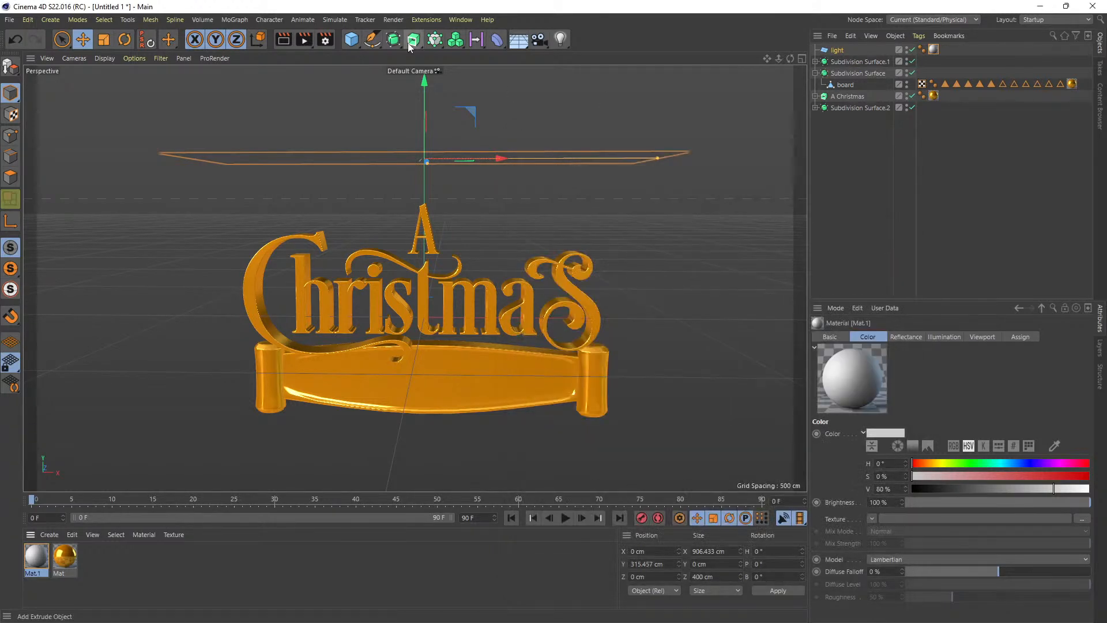
click(326, 39)
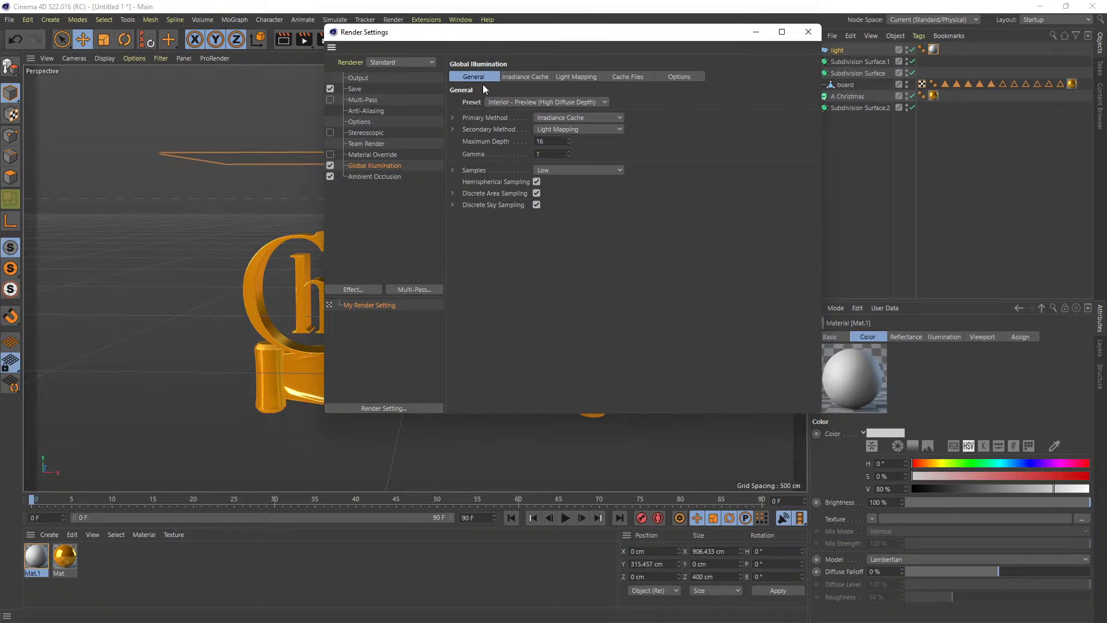
click(808, 32)
Enable Luminance on the light plane's material and turn on Polygon Light in its illumination settings.
double_click(34, 556)
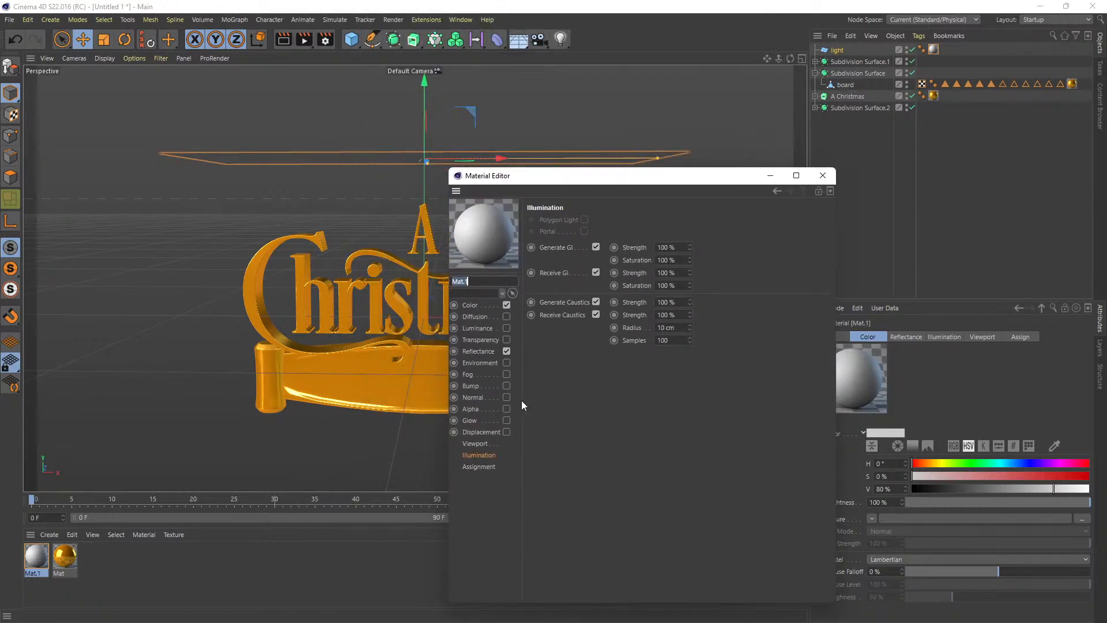
click(506, 329)
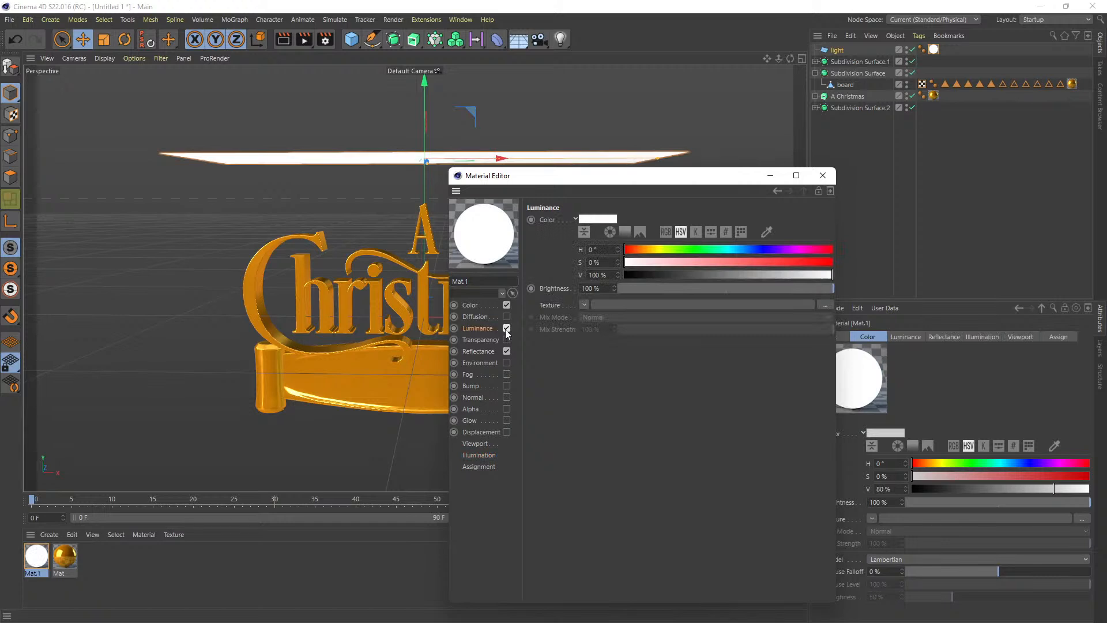
click(479, 456)
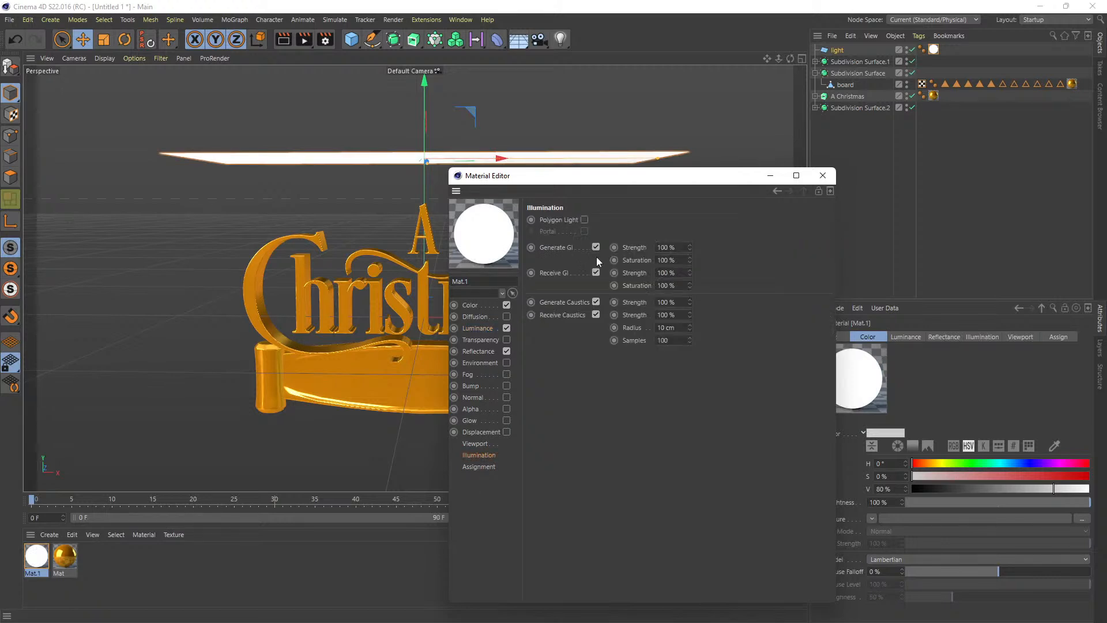
click(585, 220)
drag(552, 181, 763, 185)
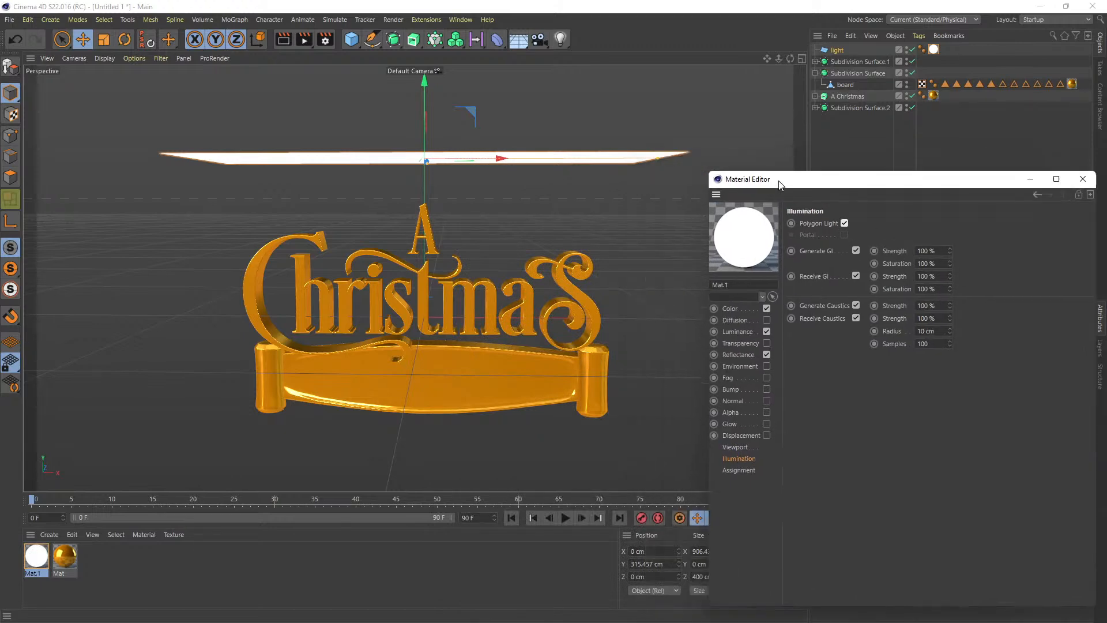
Render the perspective view to check the plane's lighting on the gold design, and close the Material Editor.
click(282, 40)
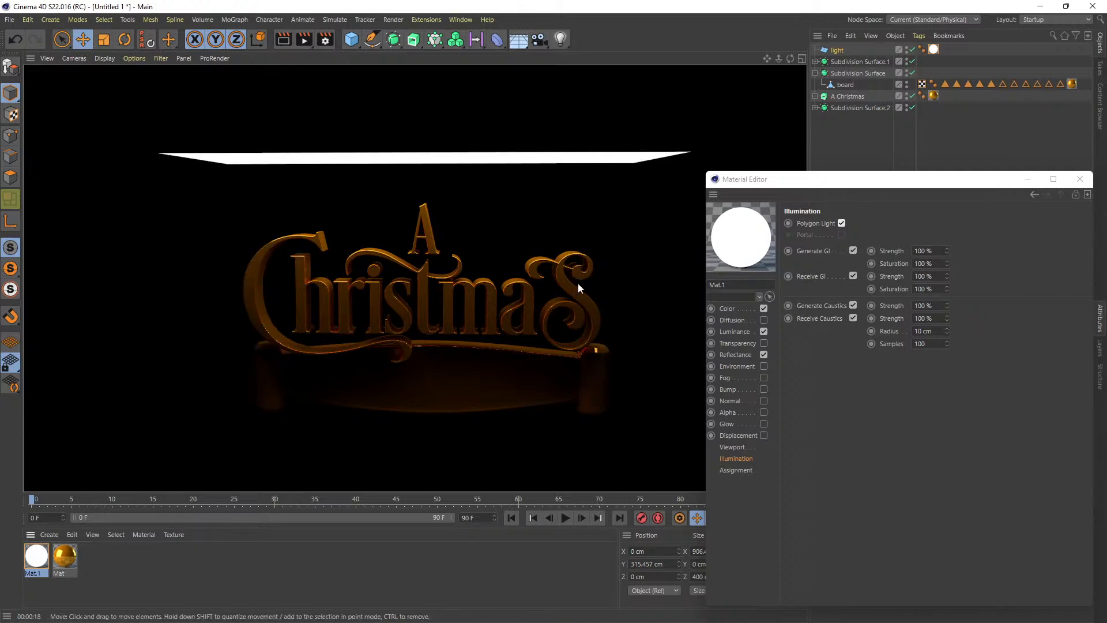
click(1083, 178)
click(549, 246)
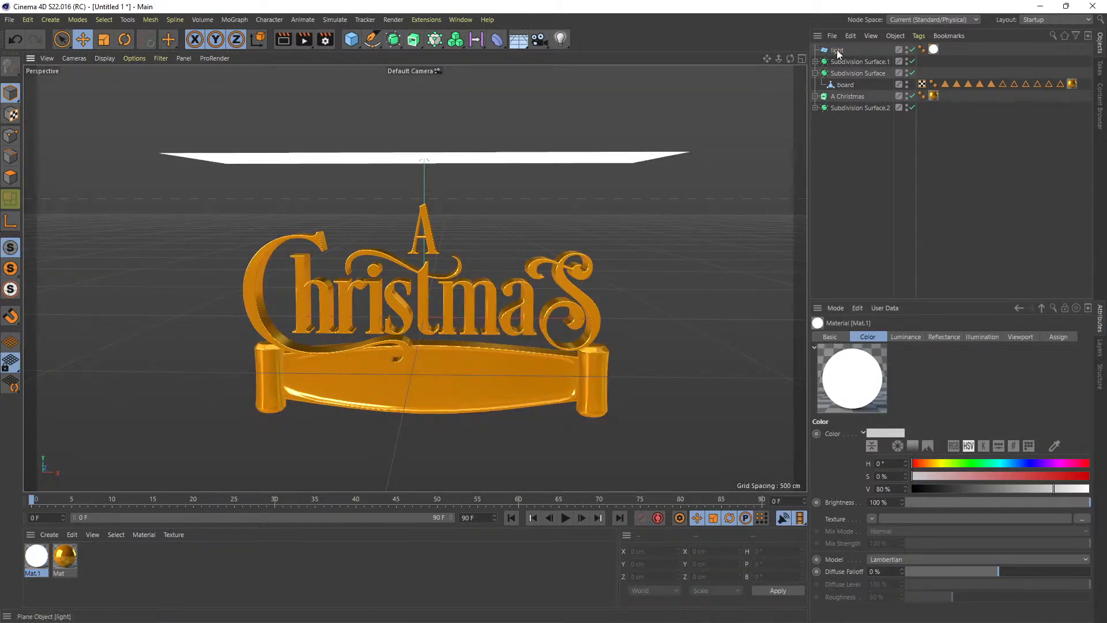
Duplicate the light plane and set the copy's orientation to -Z.
drag(839, 54, 842, 45)
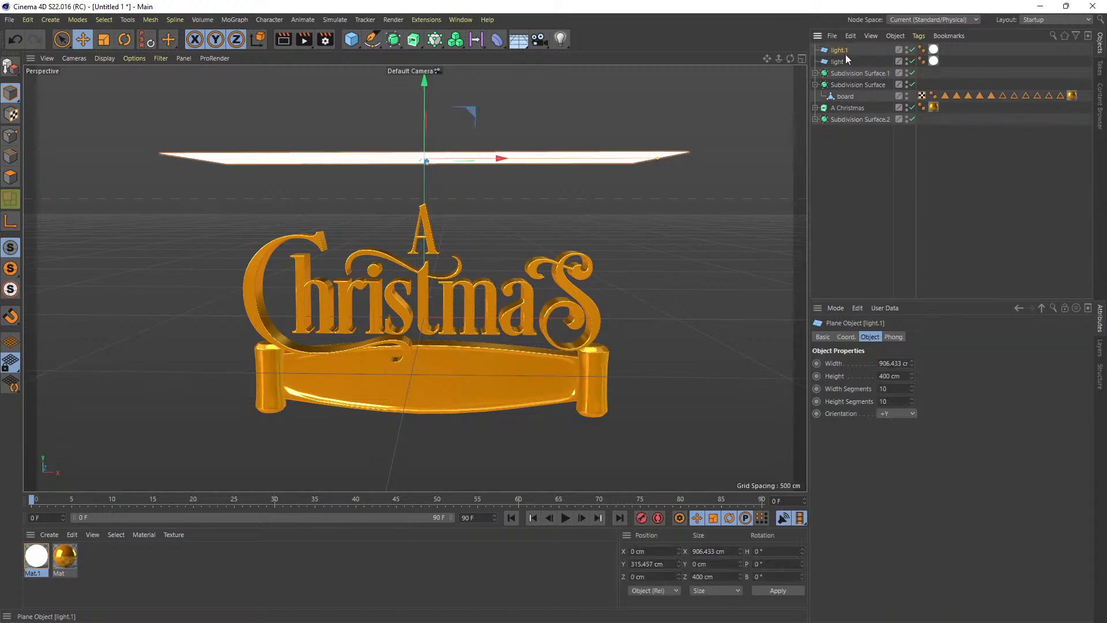
click(898, 414)
click(898, 489)
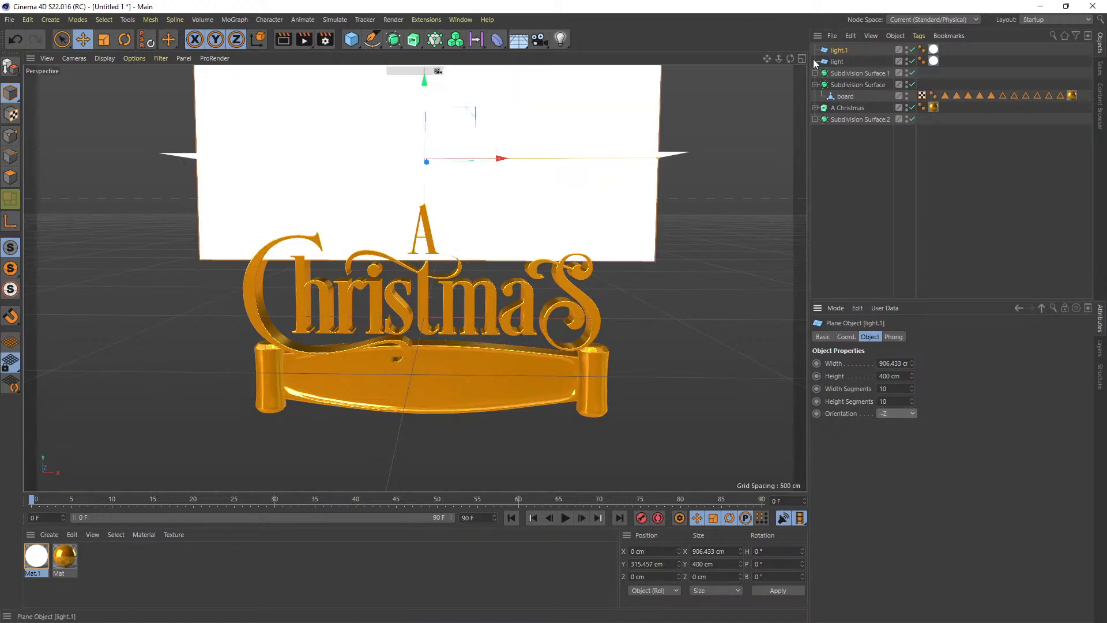
Add a camera from the current view and move the duplicated light plane to about 707 cm on Z.
click(536, 43)
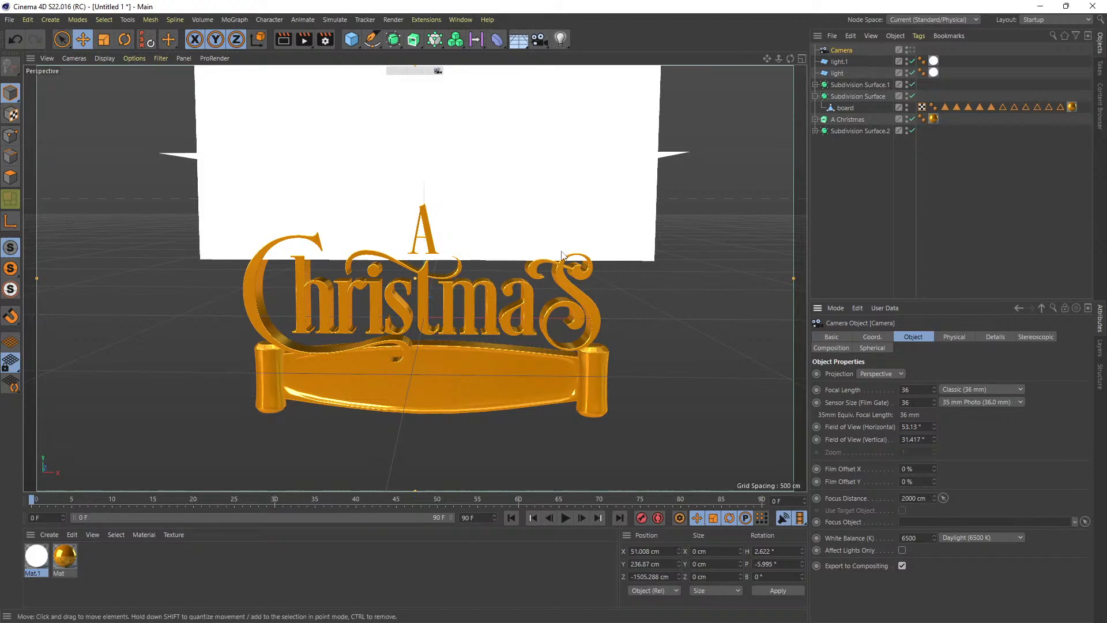
drag(791, 59, 646, 107)
click(846, 65)
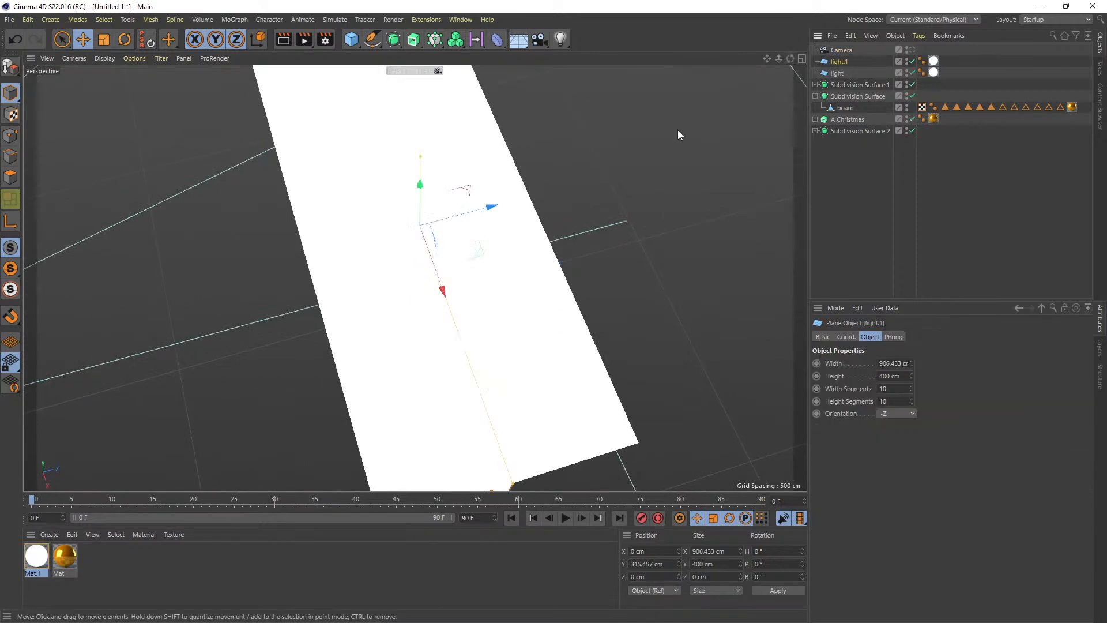
drag(502, 209, 773, 193)
scroll(371, 247, down, 8)
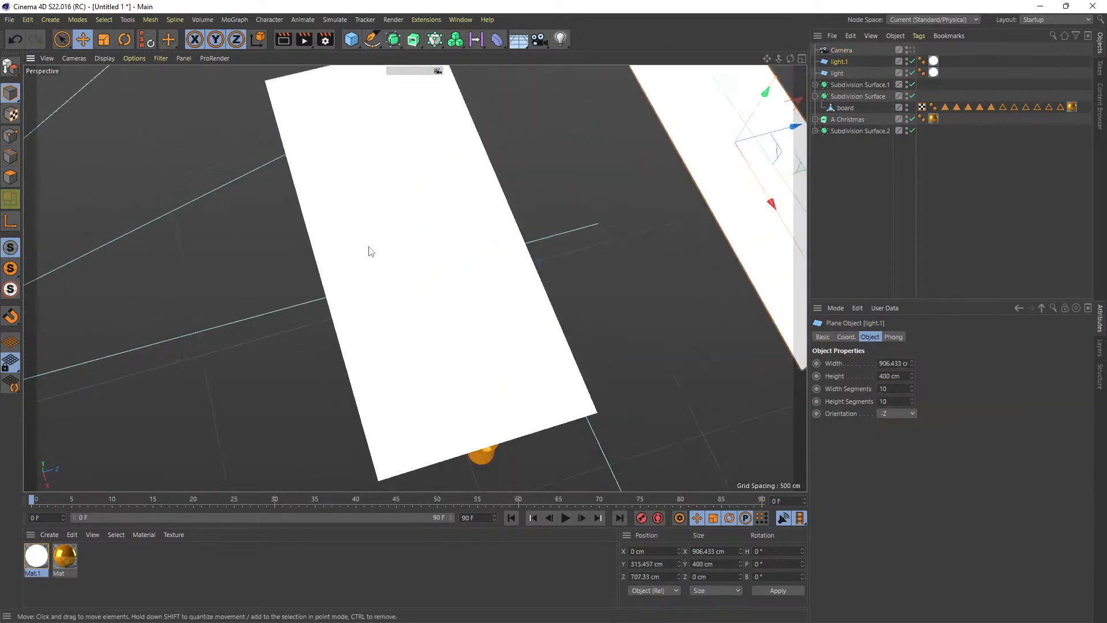
Move the duplicated light plane farther behind the gold design, to about 1209 cm on Z.
drag(778, 156, 747, 184)
scroll(724, 164, down, 2)
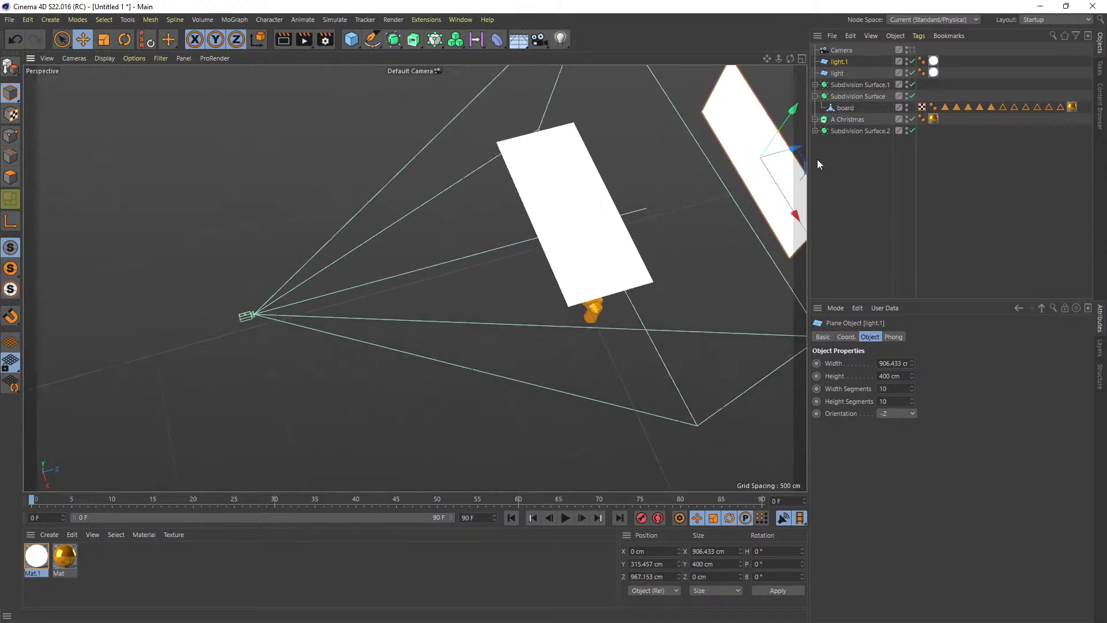
drag(788, 151, 801, 147)
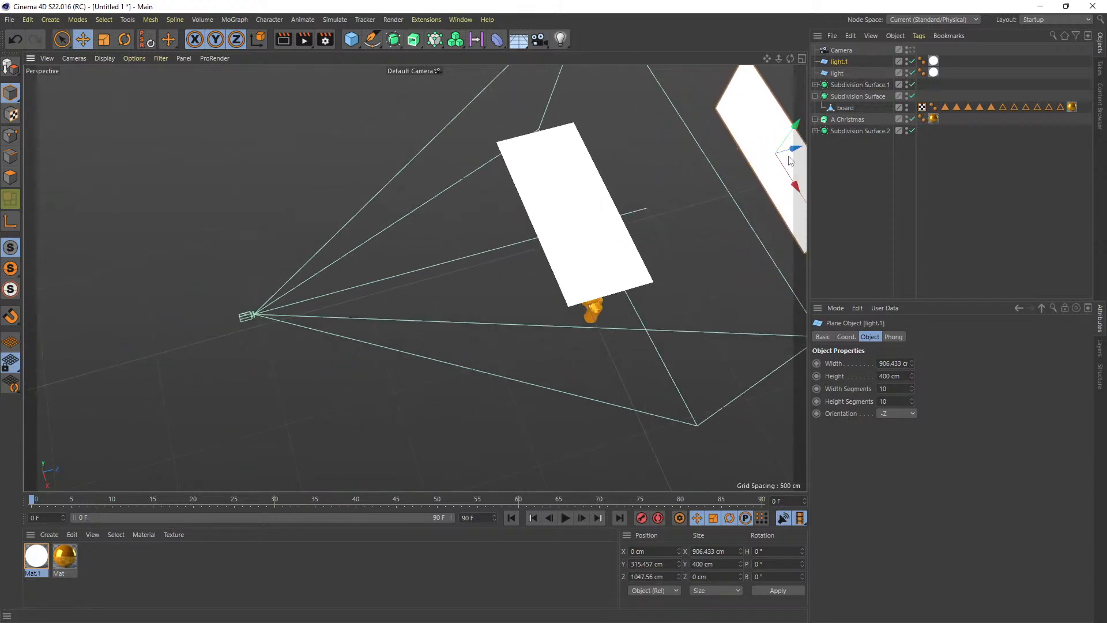
drag(801, 148, 806, 148)
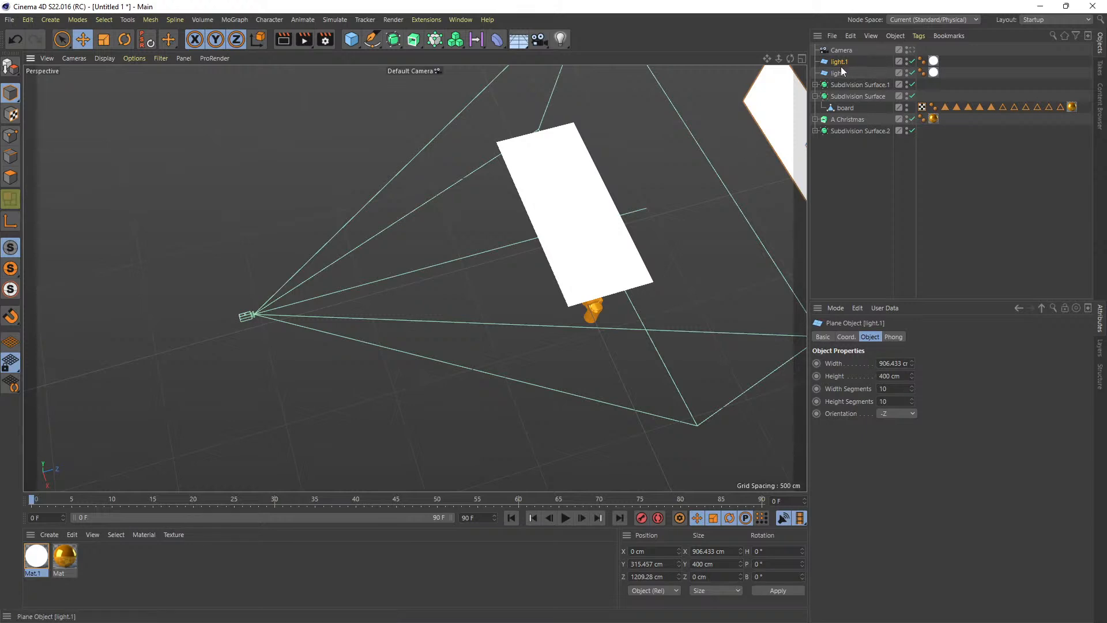
Look through the new camera and lower the back light plane to about -46 cm on Y.
click(909, 49)
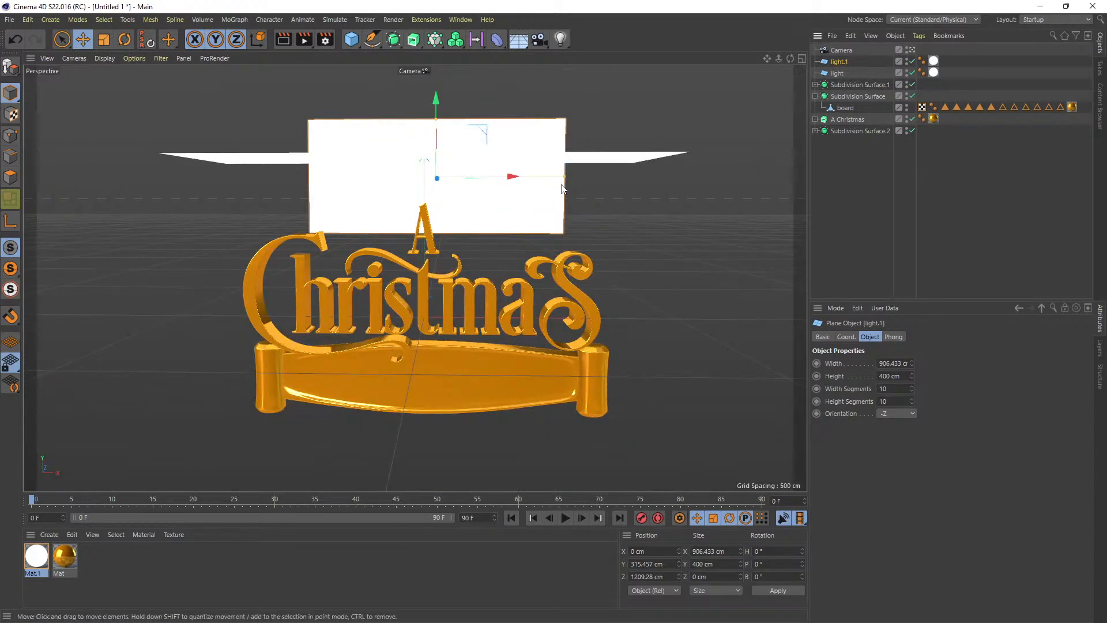
drag(436, 100, 437, 148)
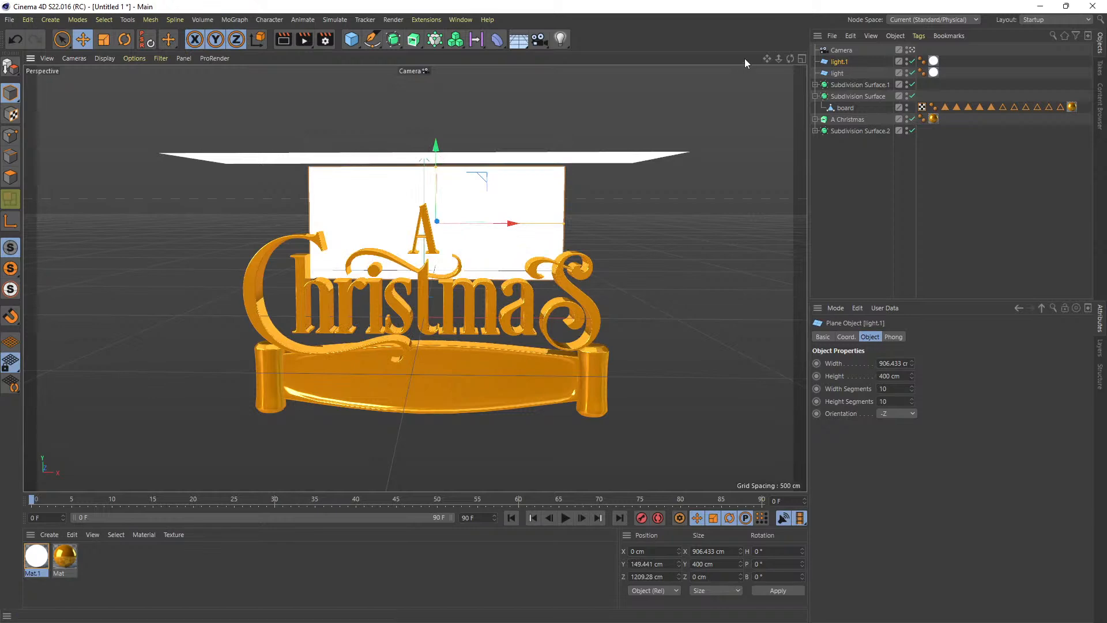
mouse_move(790, 59)
mouse_down()
mouse_move(791, 42)
mouse_move(791, 53)
mouse_move(767, 58)
mouse_move(802, 59)
mouse_up()
scroll(549, 176, up, 3)
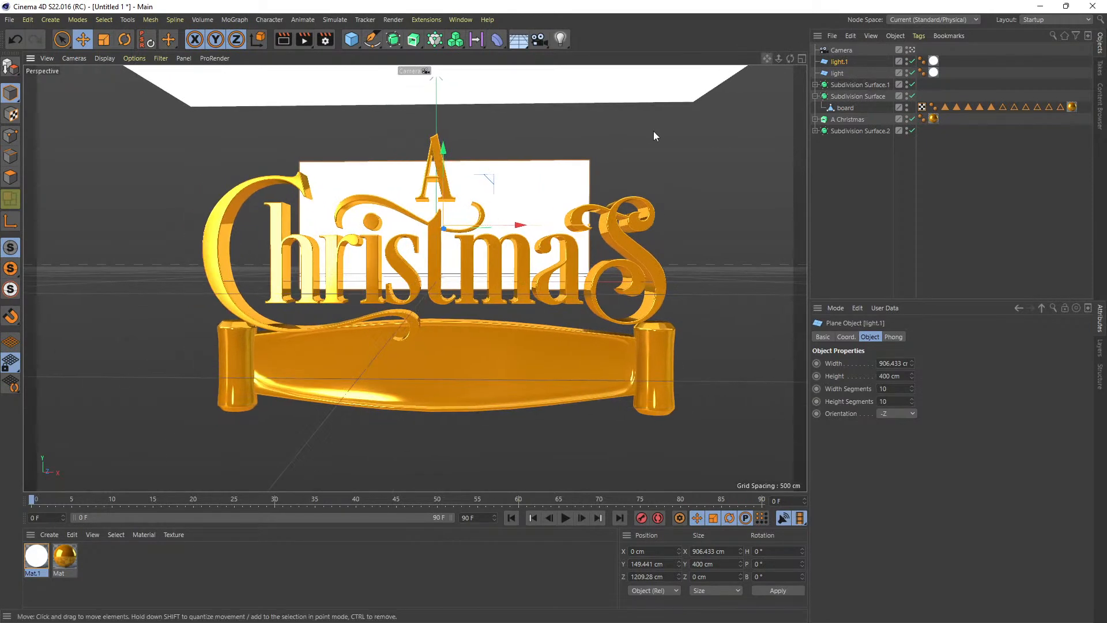
drag(447, 155, 579, 284)
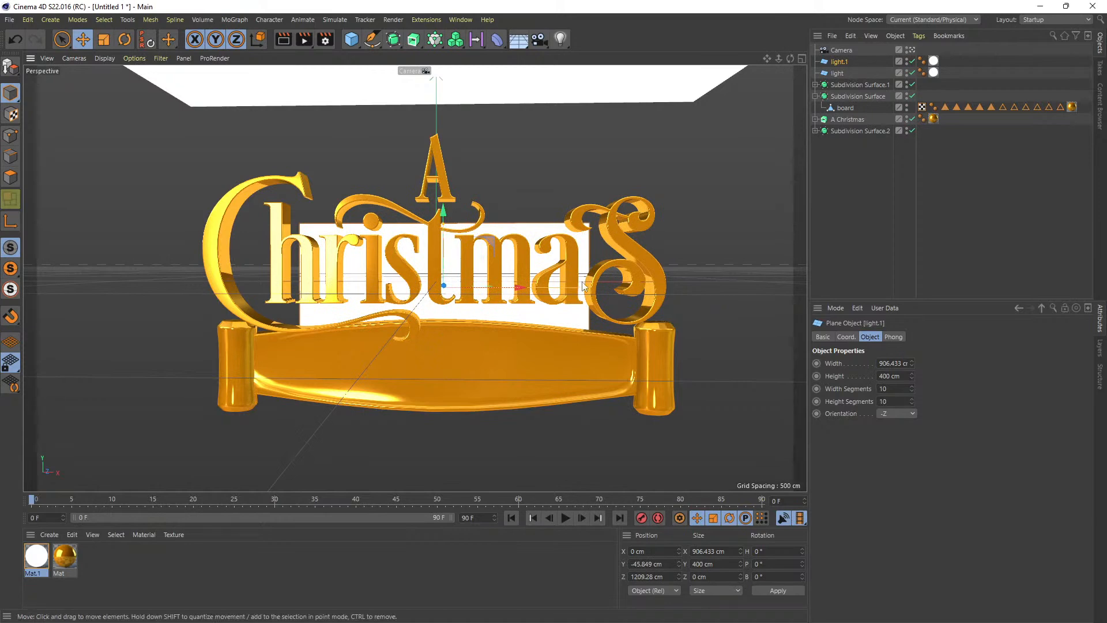
Hide the A Christmas lettering and enlarge the back light plane to about 1392 cm wide and 407 cm high.
click(911, 96)
click(910, 97)
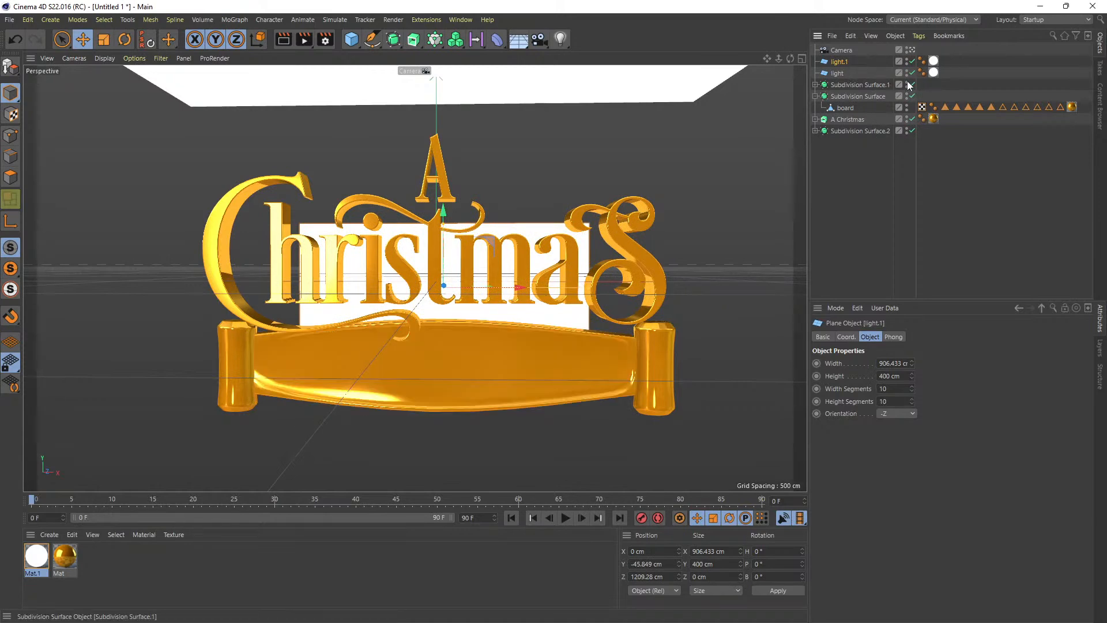
click(911, 84)
click(911, 85)
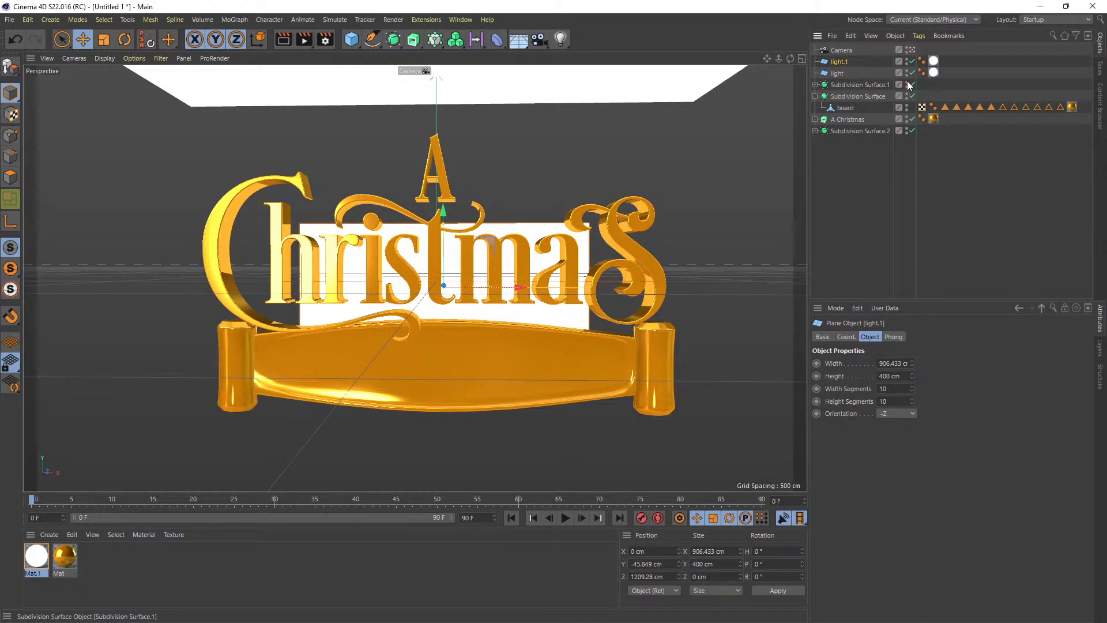
click(906, 117)
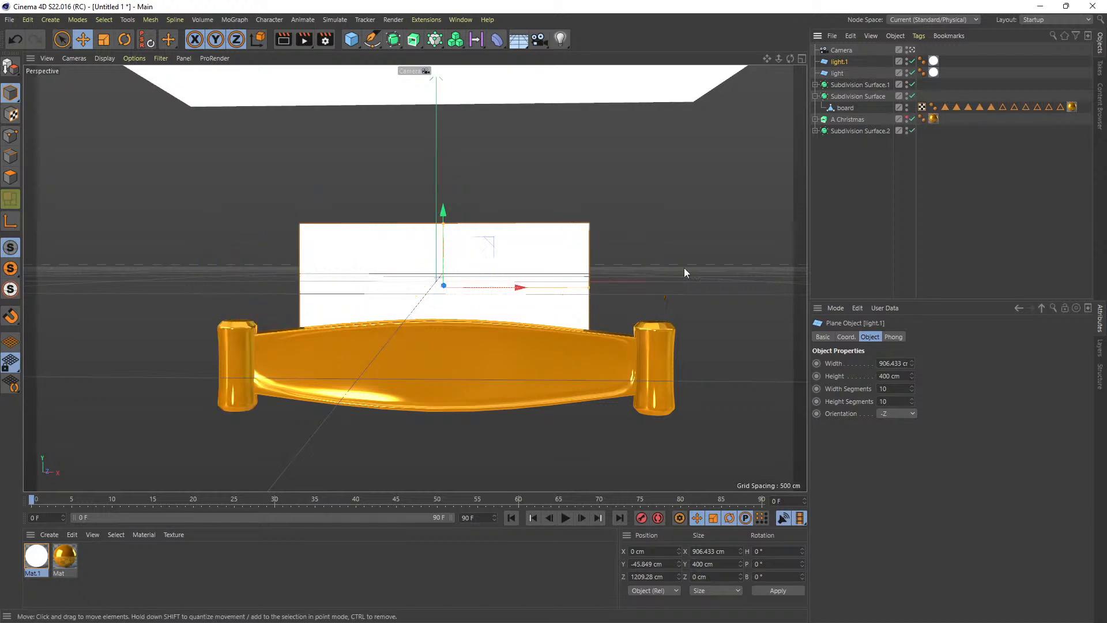
drag(593, 286, 668, 289)
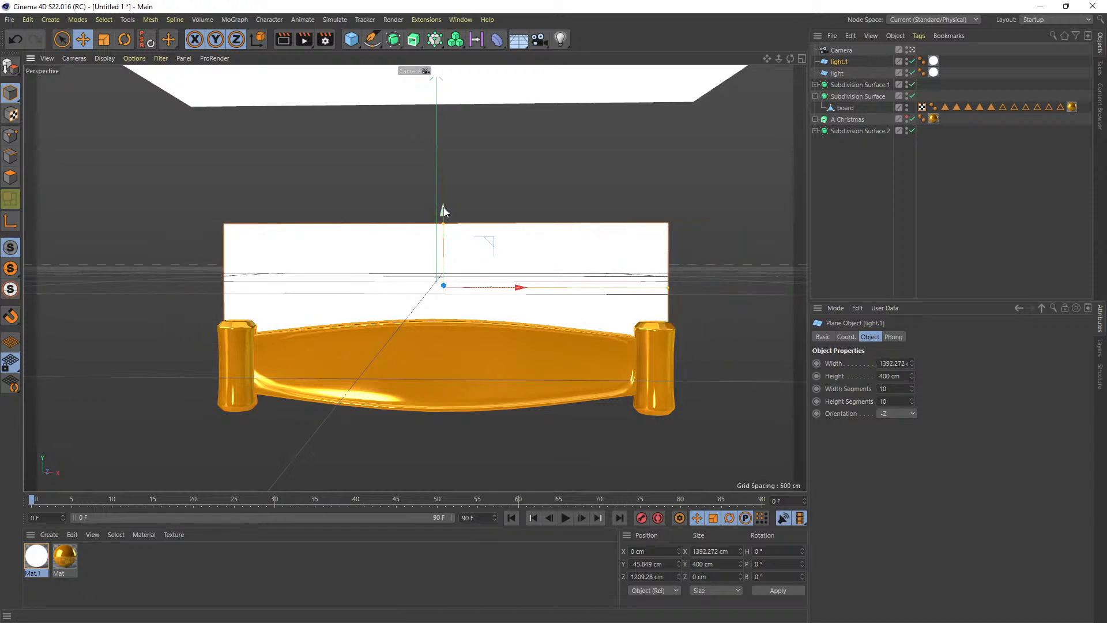
mouse_move(444, 223)
mouse_down()
mouse_move(444, 208)
mouse_move(444, 222)
mouse_up()
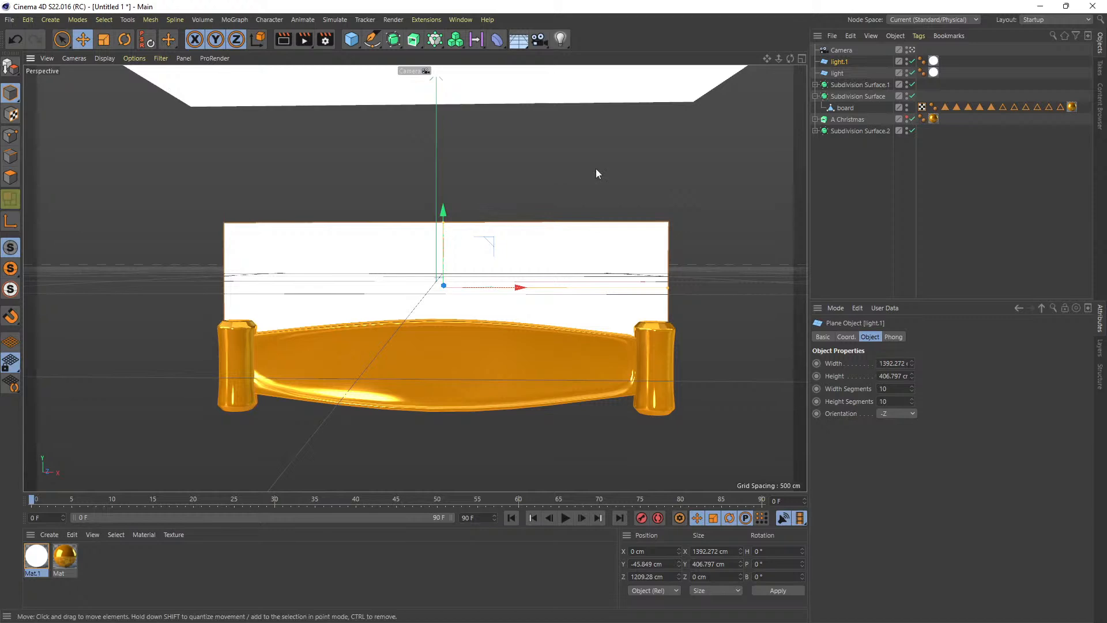
Show the A Christmas lettering again and group it with the board and the other Subdivision Surface objects under a null.
click(908, 118)
drag(838, 154, 856, 84)
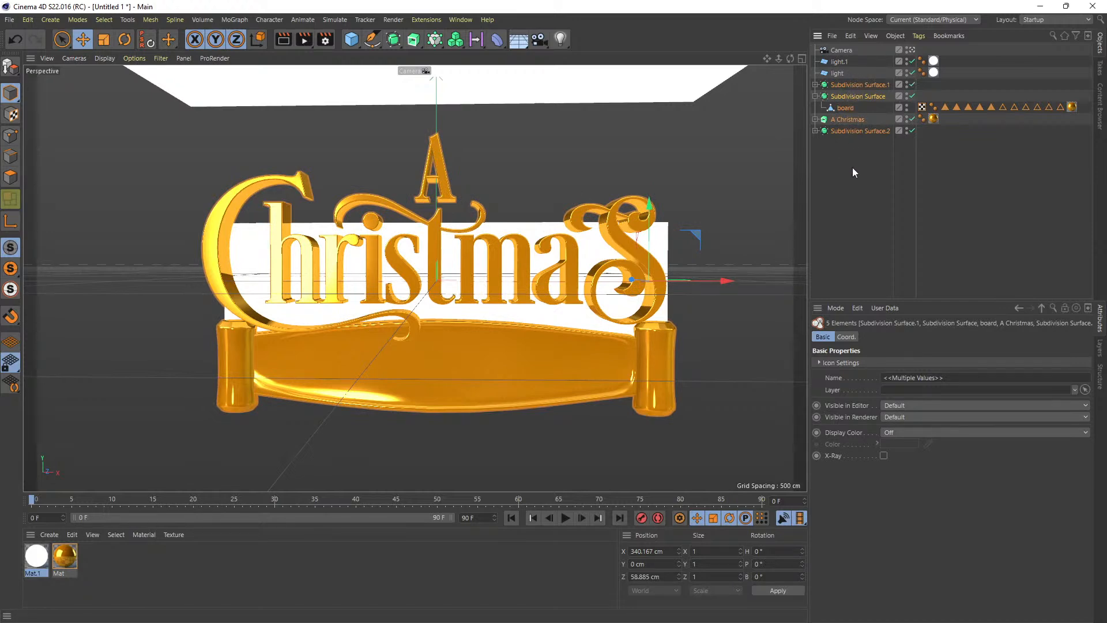
key(alt+g)
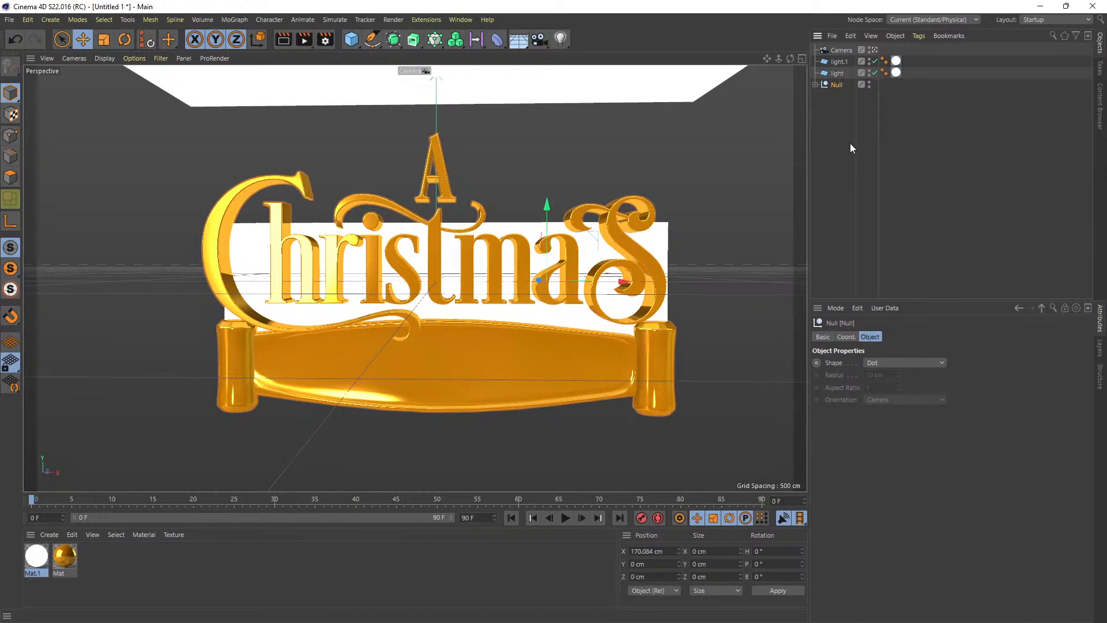
Render the camera view to preview the gold lettering with the current lights, then clear the object selection.
click(282, 39)
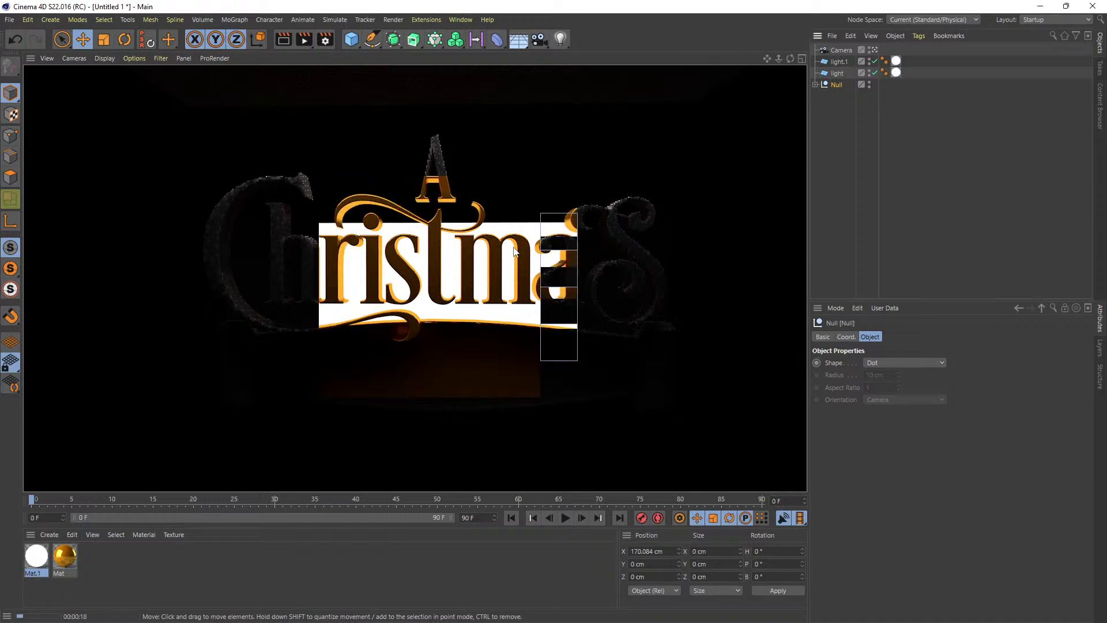
click(585, 293)
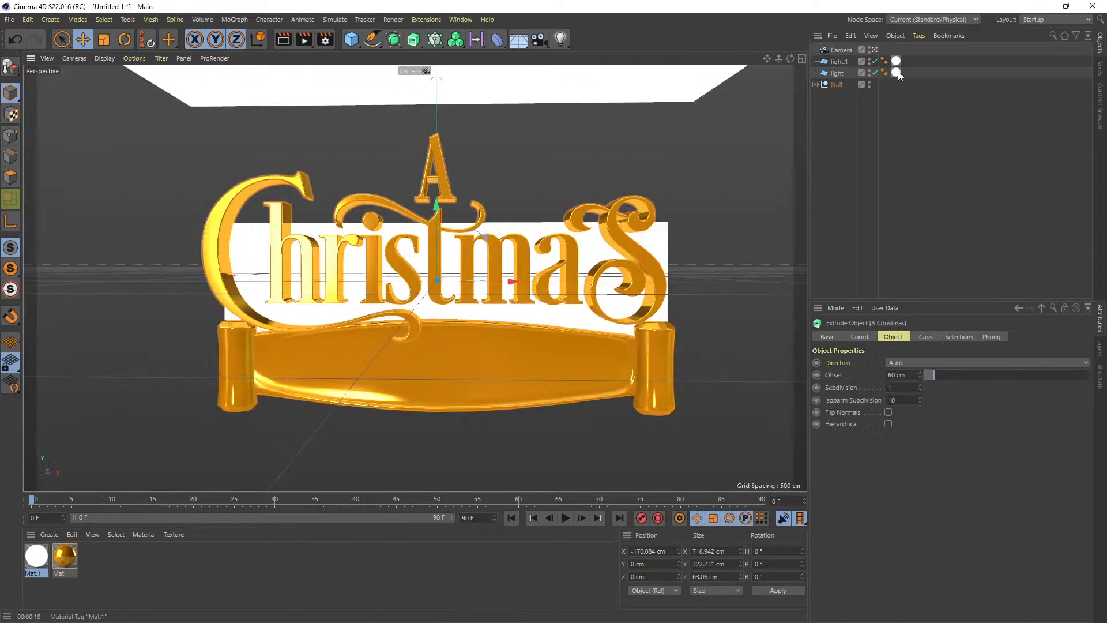
click(856, 96)
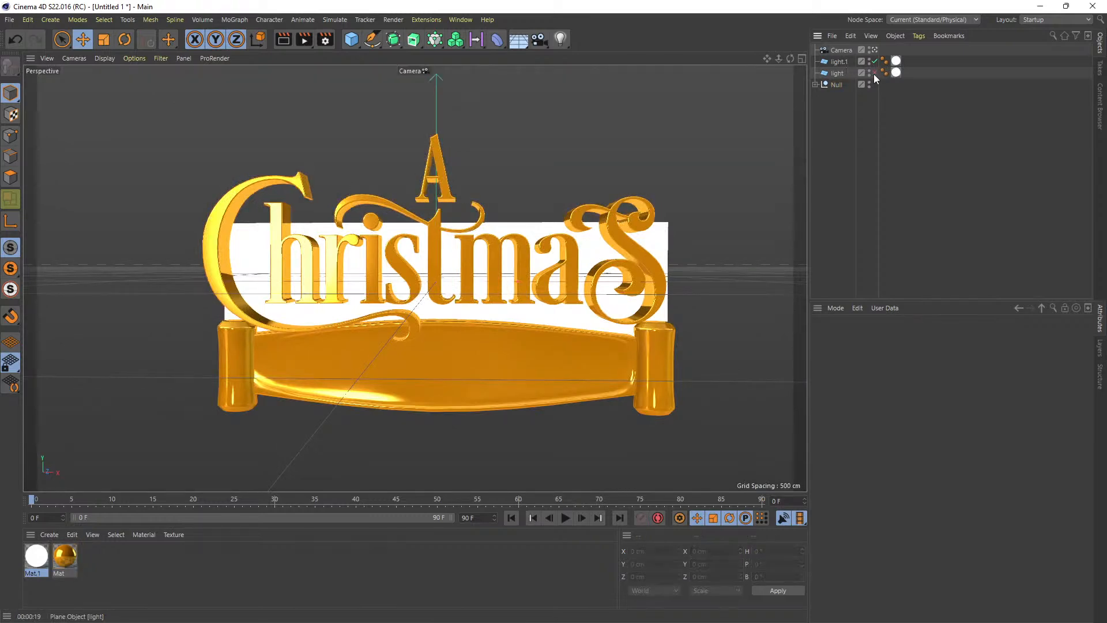
Rename the plane light.1 as "bck light".
double_click(845, 62)
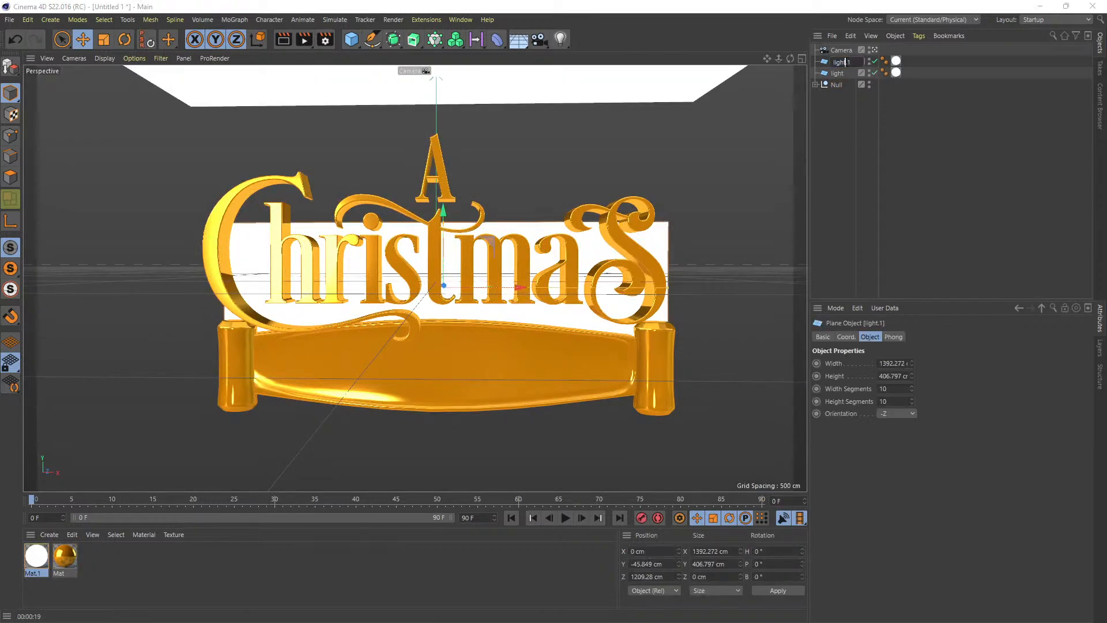
text(tck ligh)
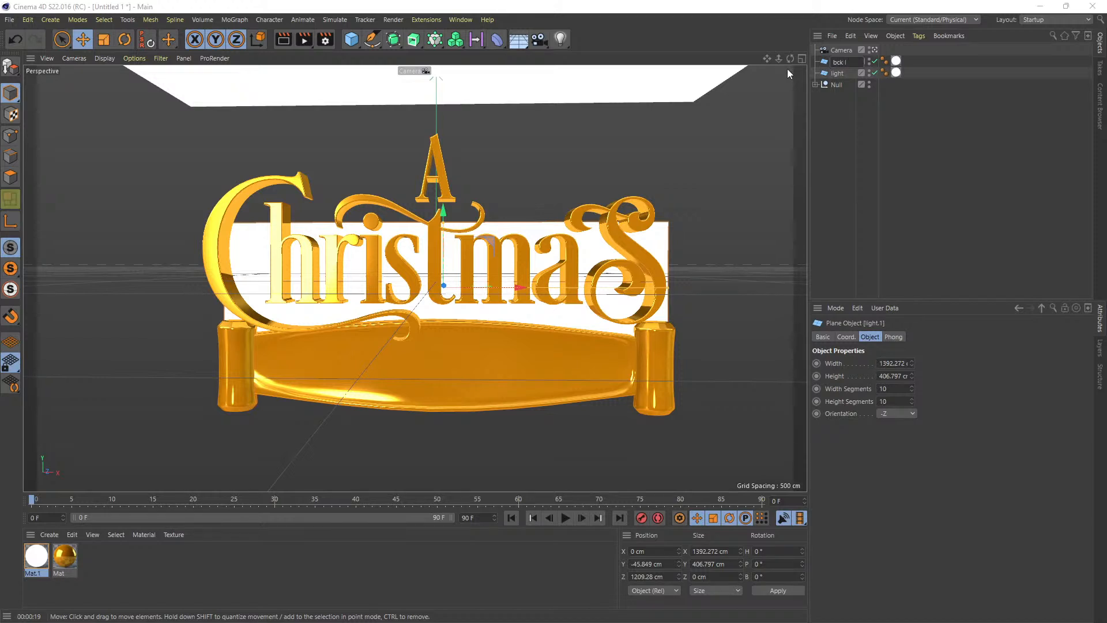
text(t)
key(Return)
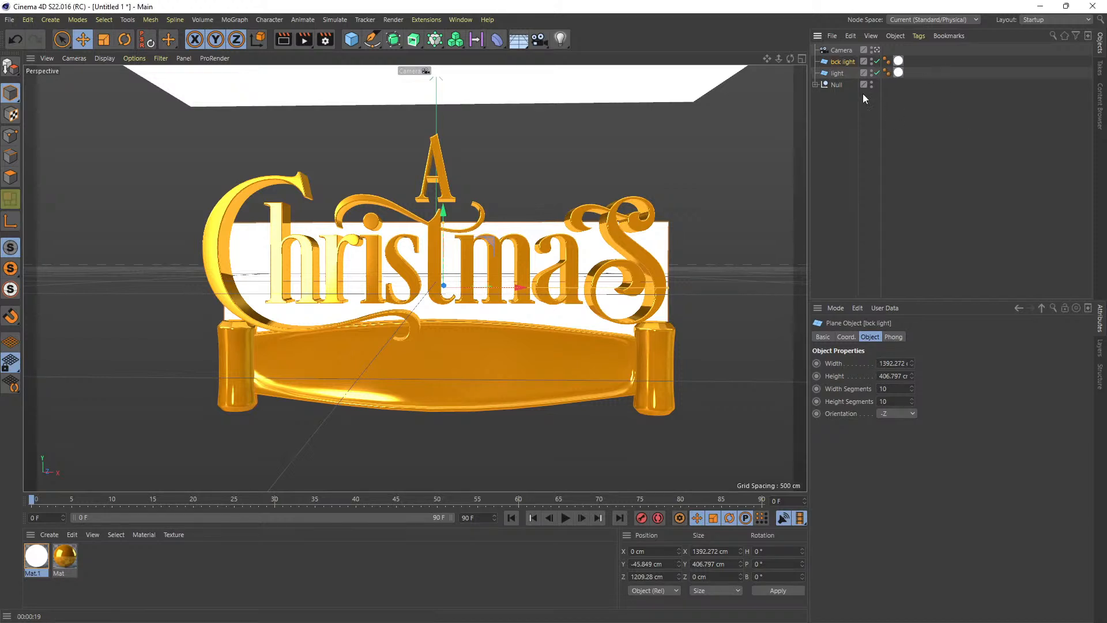
Add a Compositing tag to bck light with Seen by Camera disabled, and render the view to check it.
right_click(842, 65)
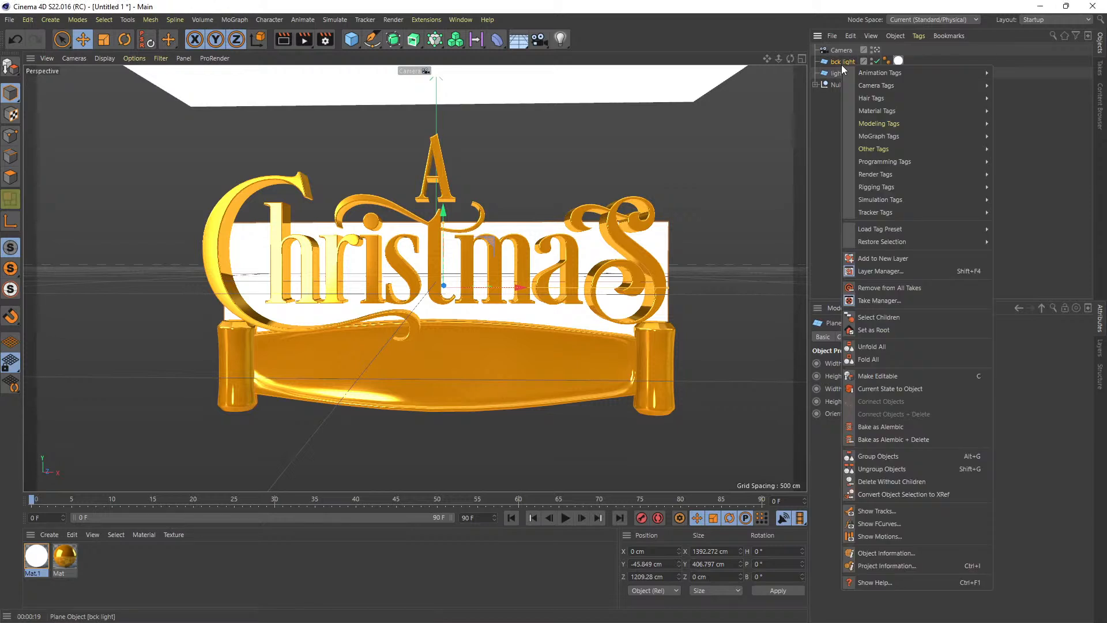
mouse_move(902, 182)
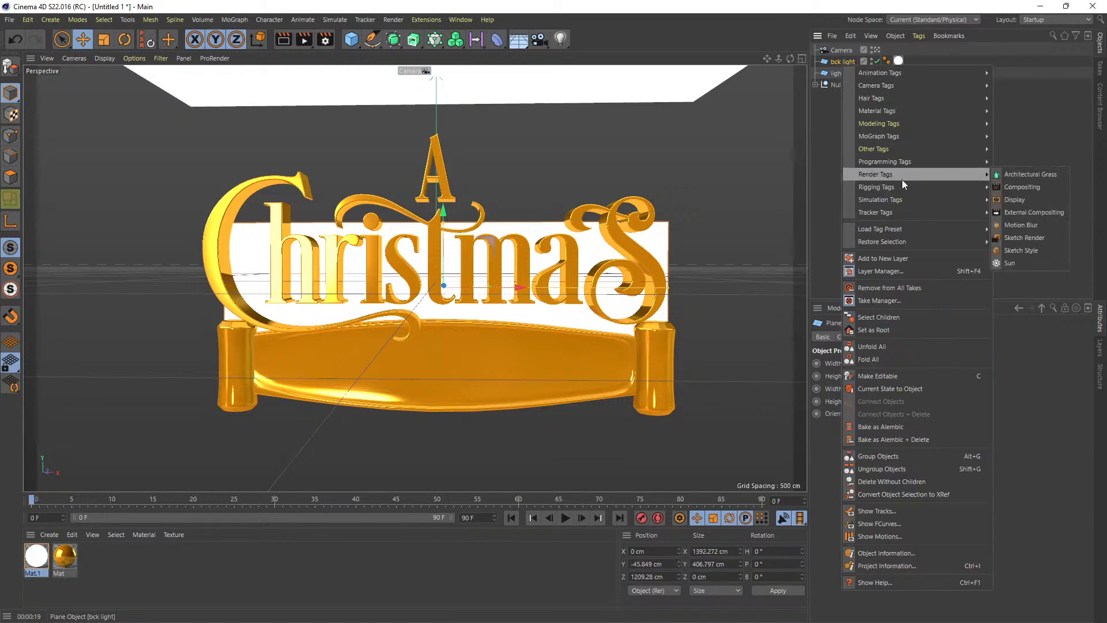
click(1039, 187)
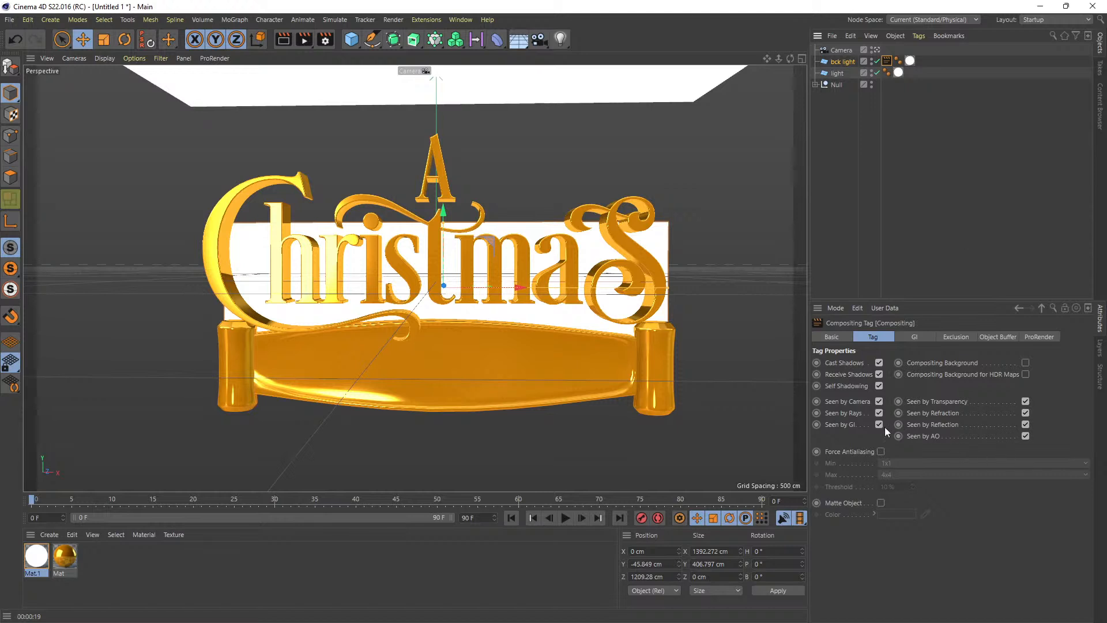
click(879, 402)
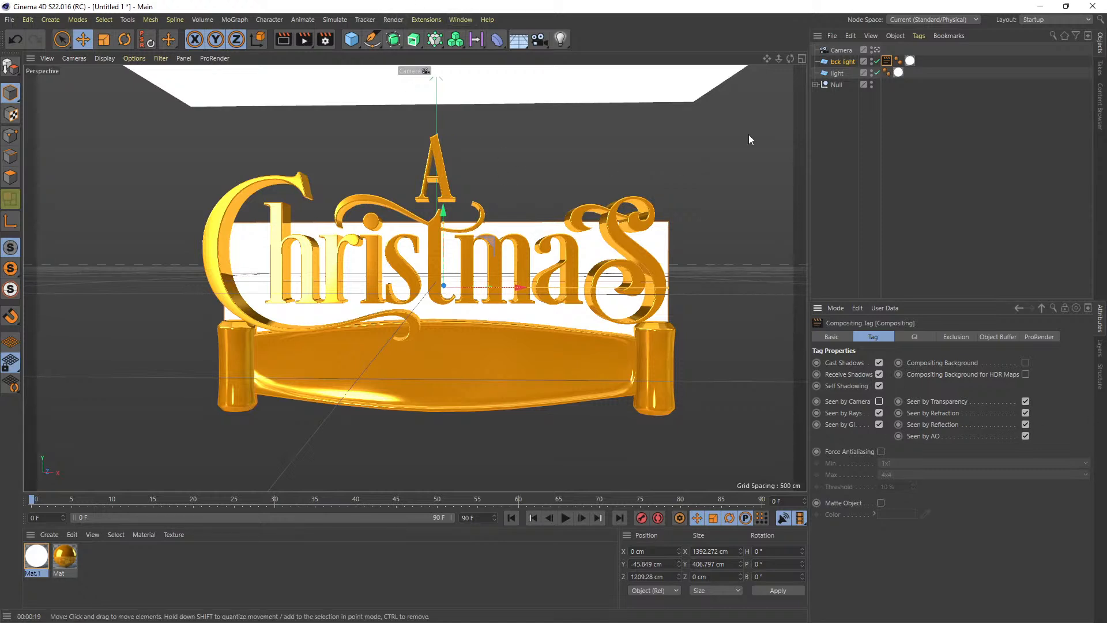
click(282, 42)
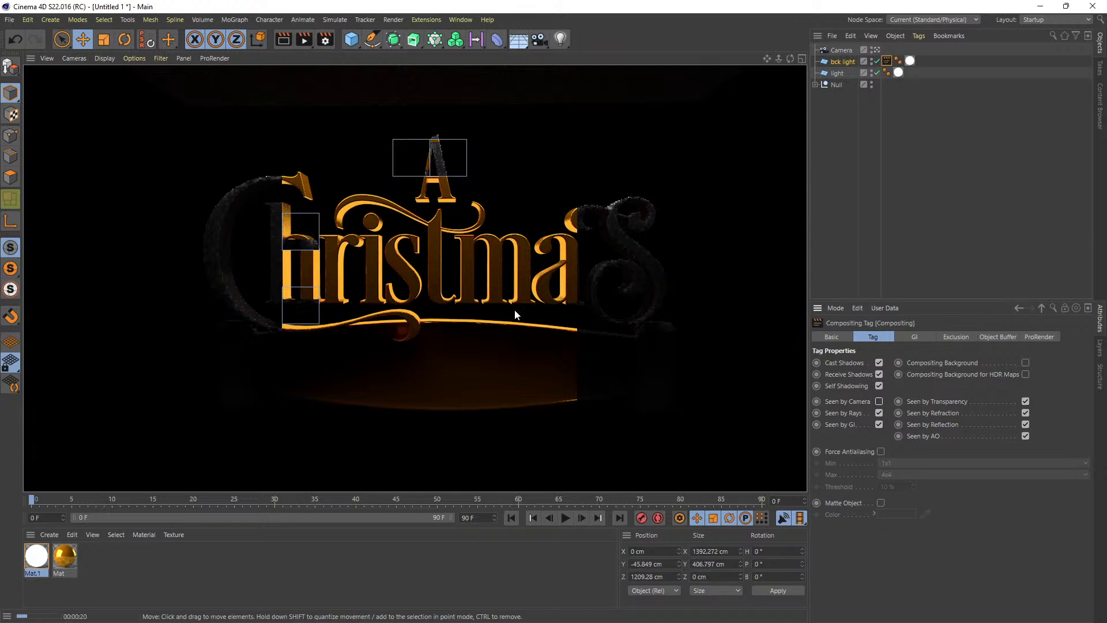
click(515, 312)
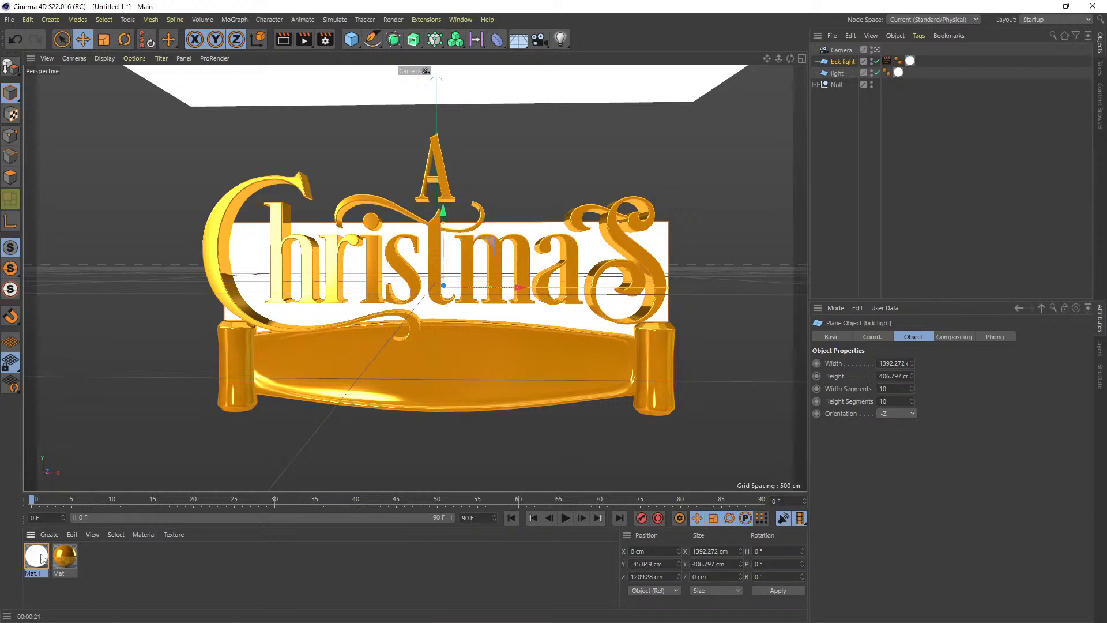
Duplicate the white Mat.1 material and set the copy's luminance colour to red with H 12°, S 100%, V 73%.
double_click(148, 583)
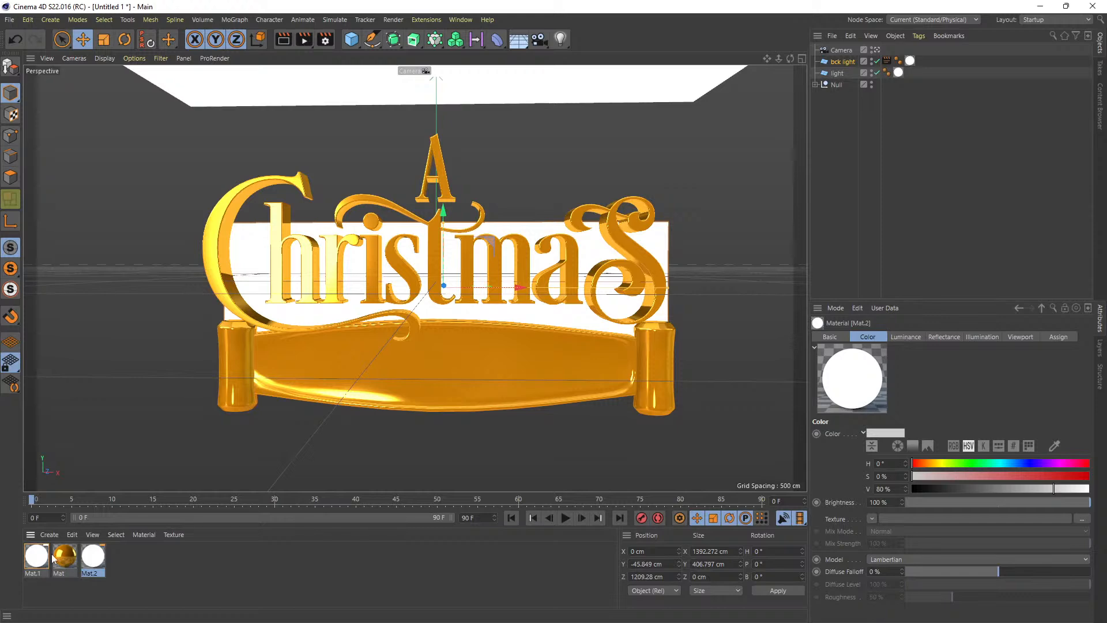
double_click(95, 566)
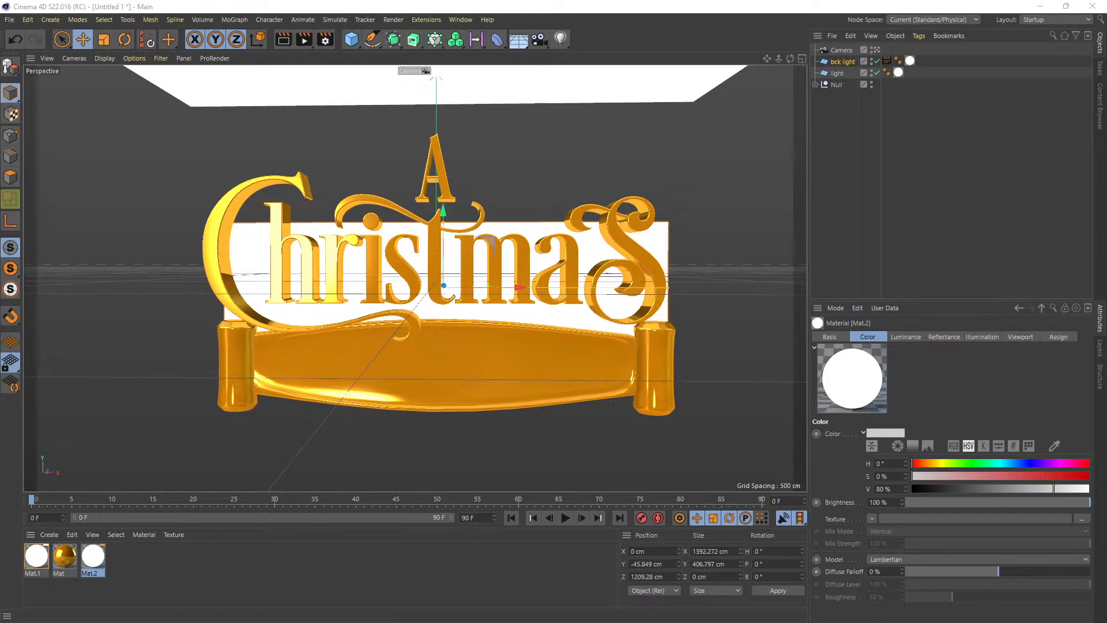
drag(970, 99, 924, 184)
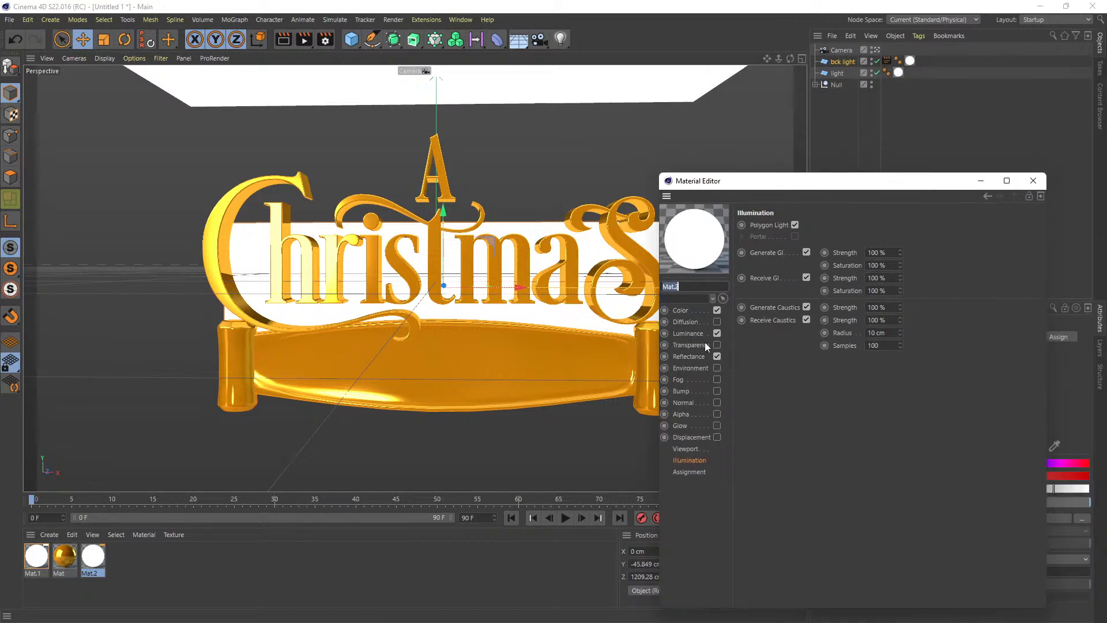
click(690, 333)
drag(919, 267, 995, 278)
mouse_move(848, 255)
mouse_down()
mouse_move(863, 255)
mouse_move(843, 260)
mouse_up()
mouse_move(998, 281)
mouse_down()
mouse_move(962, 282)
mouse_move(1049, 271)
mouse_move(1005, 280)
mouse_up()
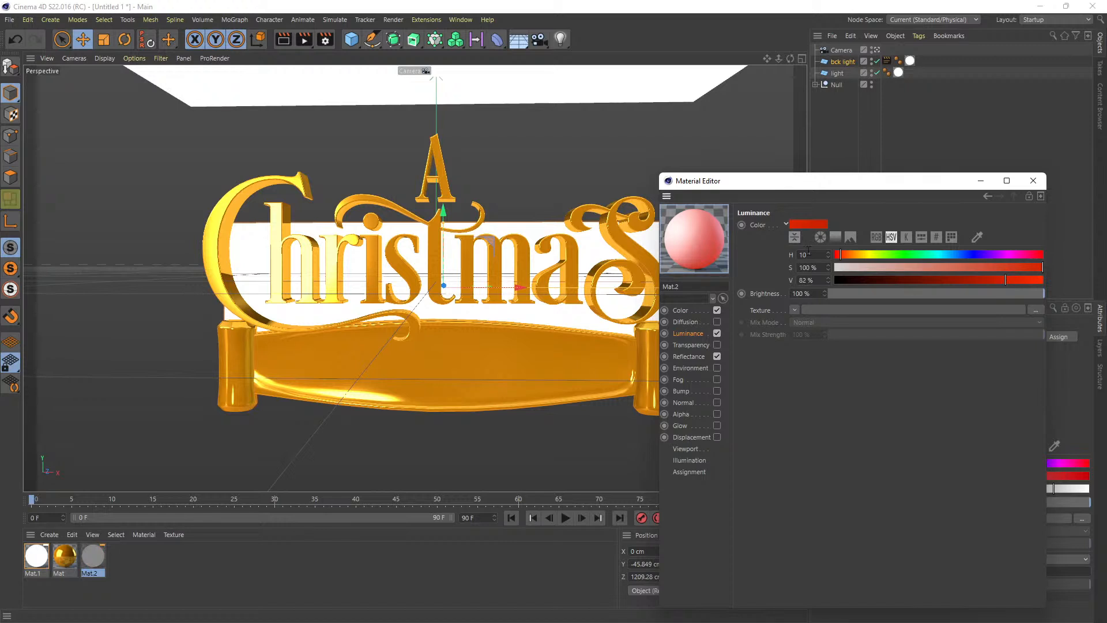
drag(840, 256, 842, 258)
drag(999, 280, 991, 282)
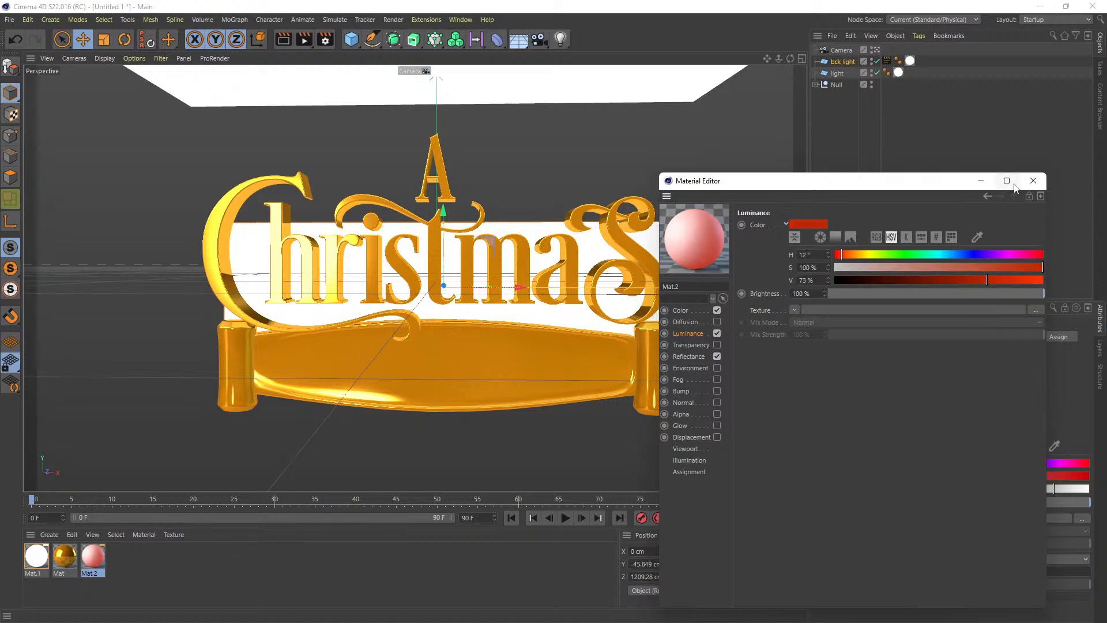
click(1033, 181)
Apply the Mat.2 material to bck light in place of the white one and disable its Color channel.
drag(87, 571, 913, 57)
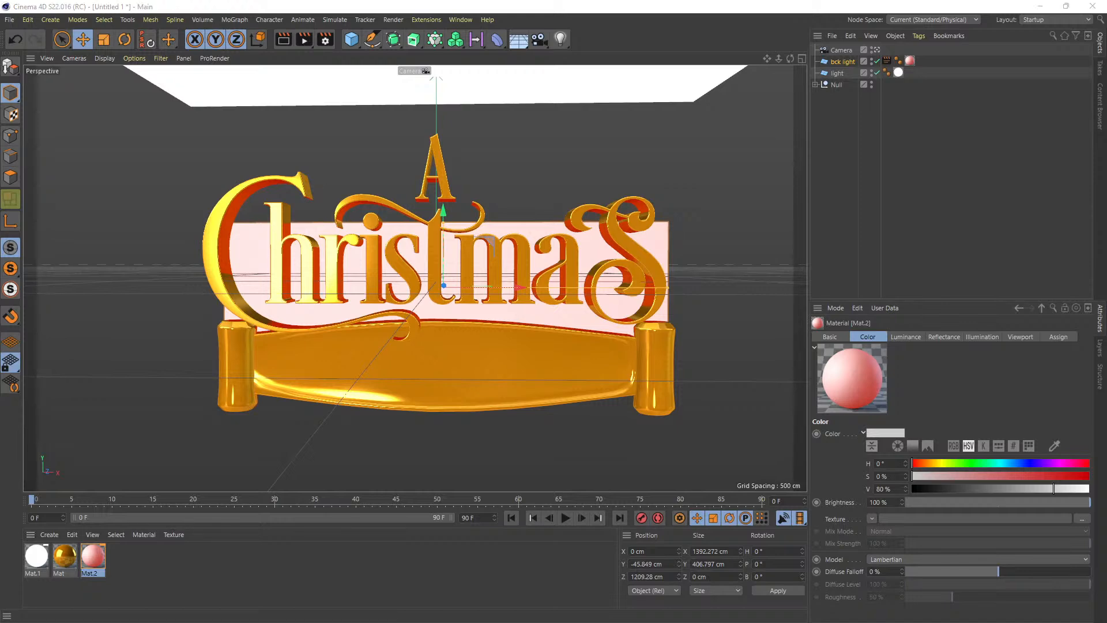
double_click(852, 378)
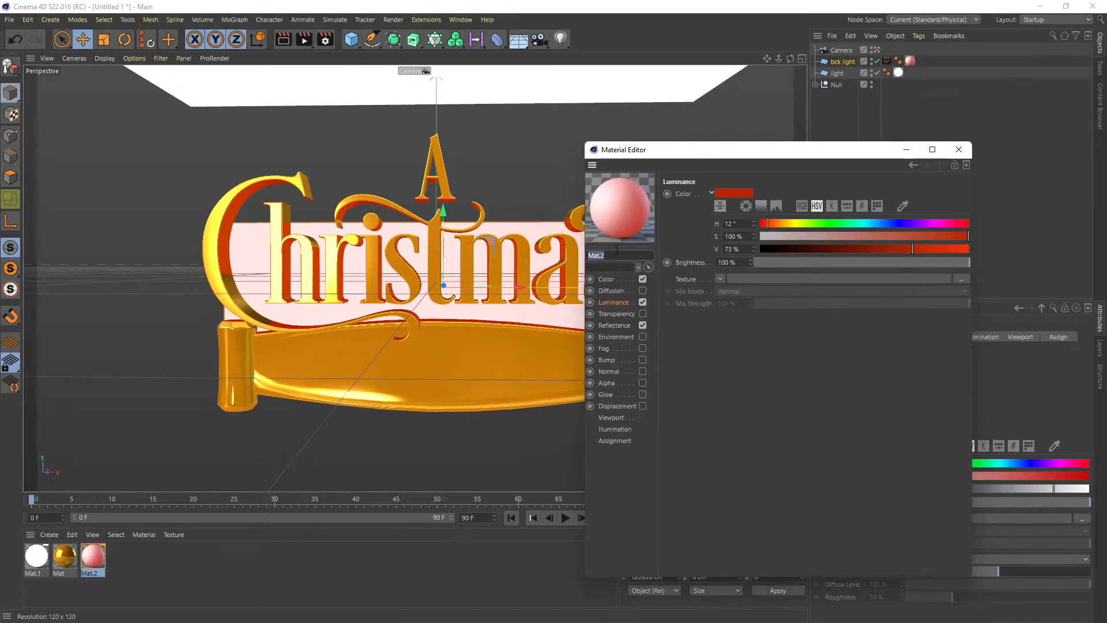
click(642, 279)
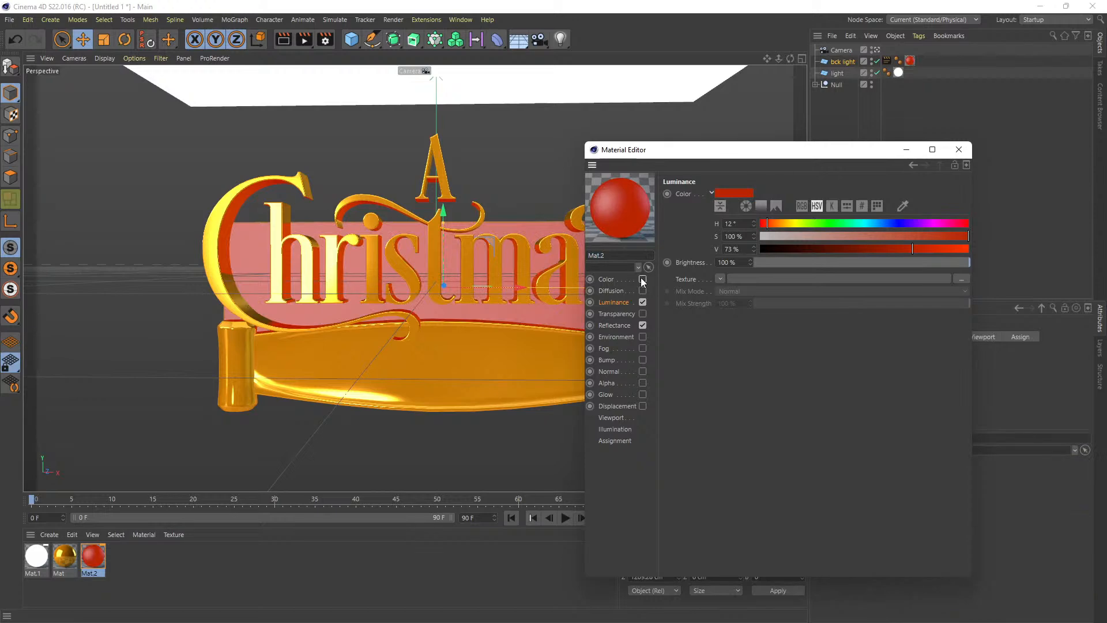
click(960, 150)
Render the view and hide the overhead light plane from the camera with a Compositing tag that has Seen by Camera disabled.
click(283, 40)
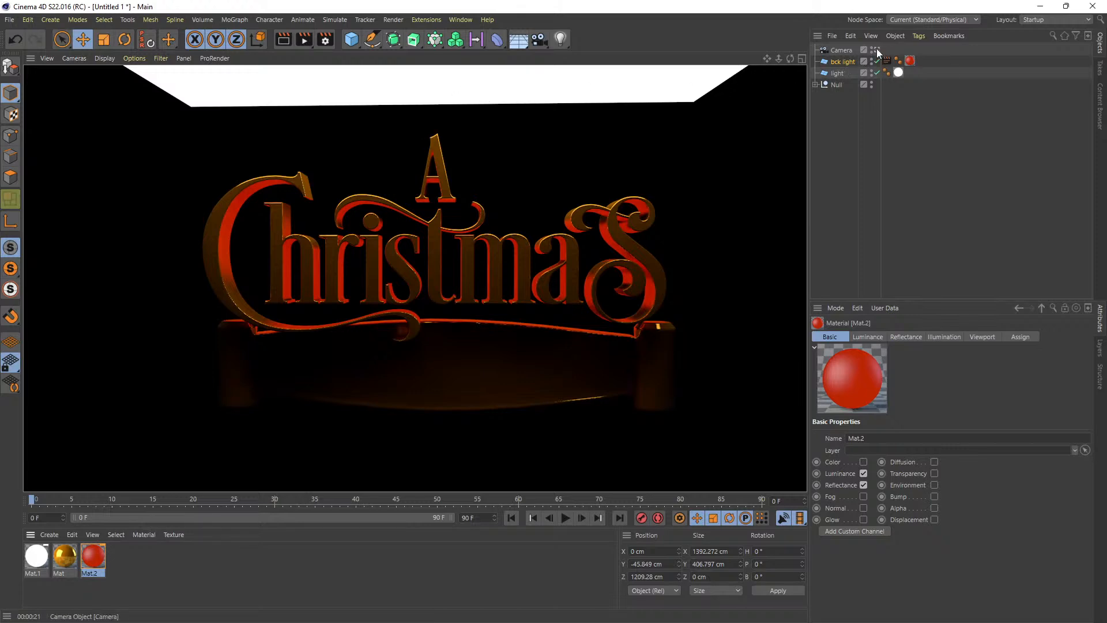
right_click(838, 74)
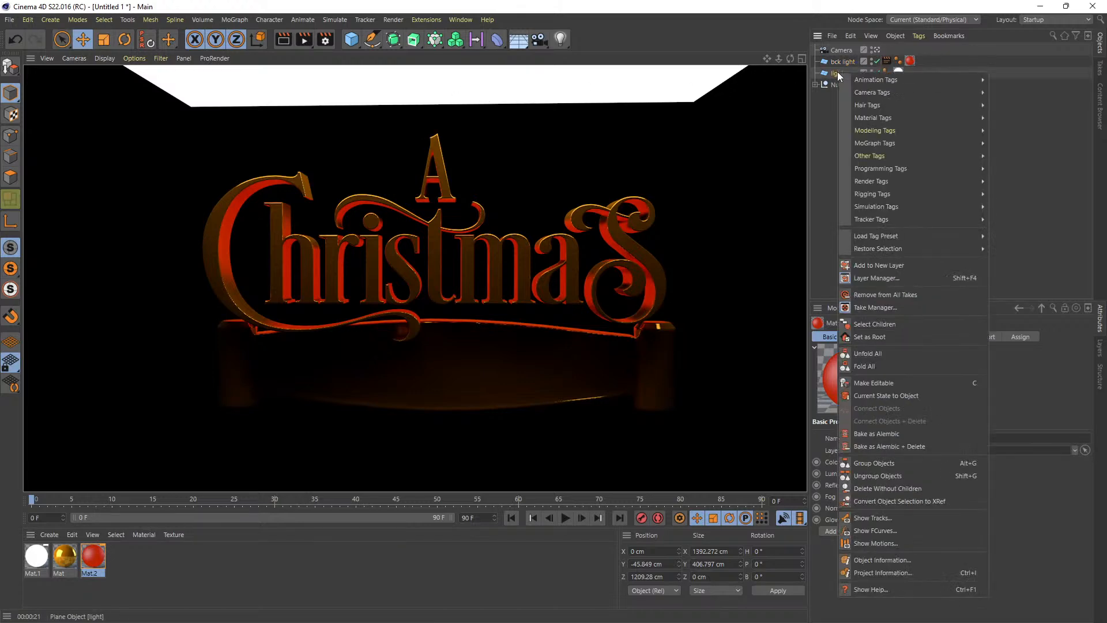
mouse_move(911, 184)
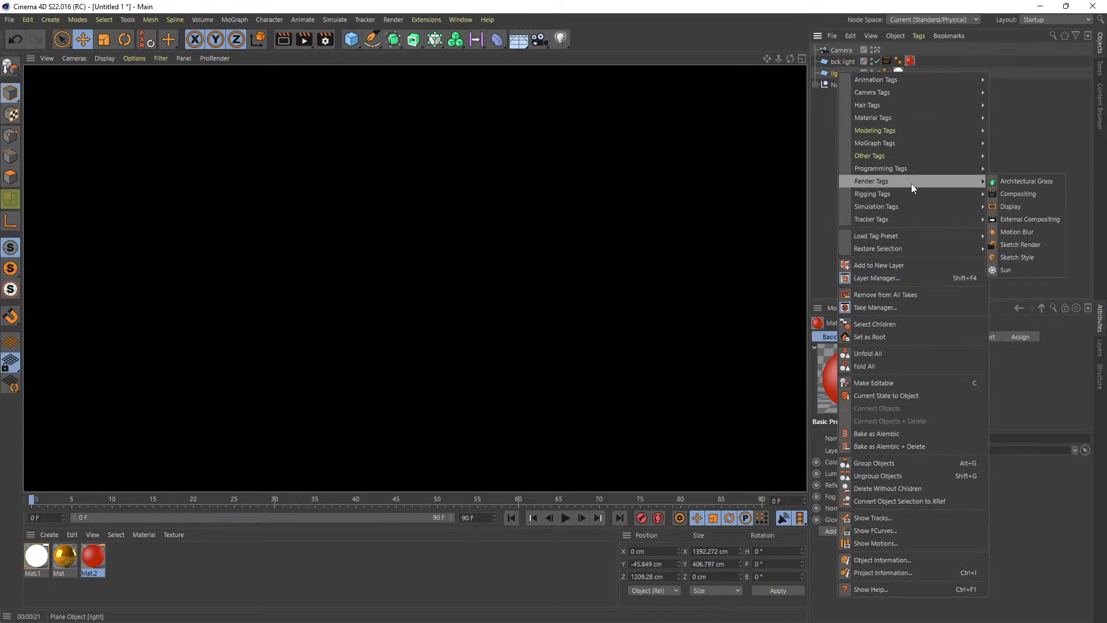
click(1009, 194)
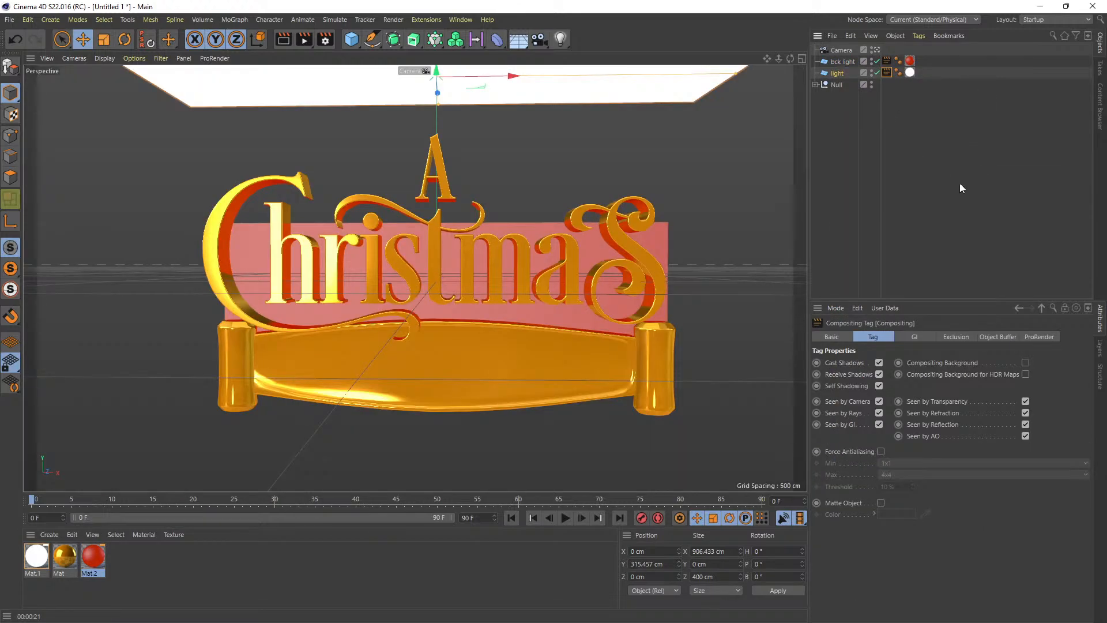
click(879, 402)
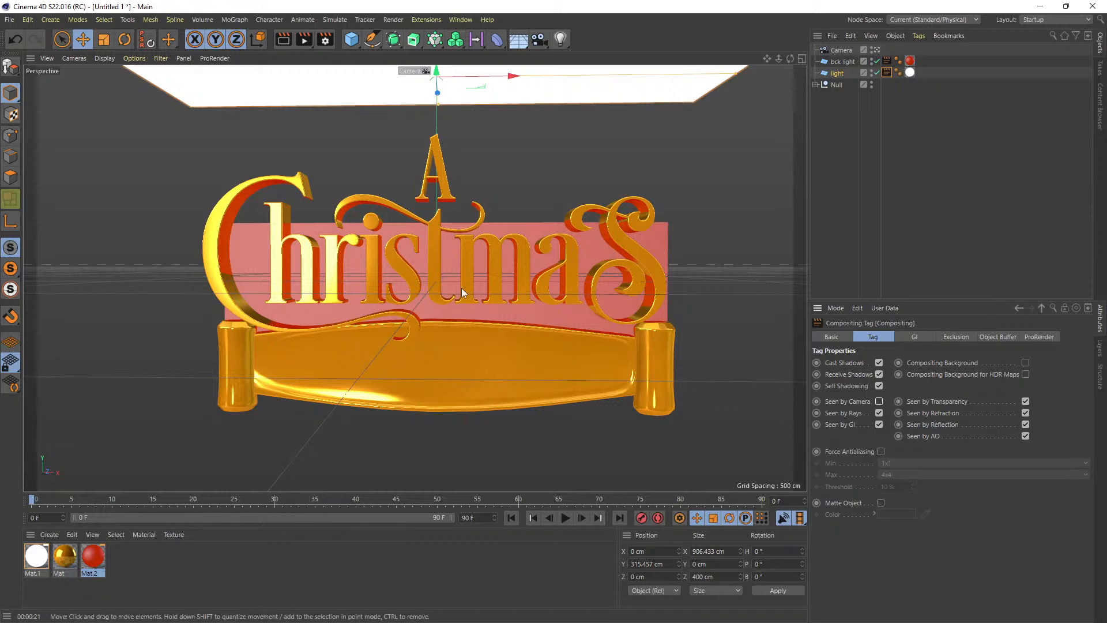
Darken Mat.2's luminance colour to H 13°, S 98%, V 48%.
click(101, 553)
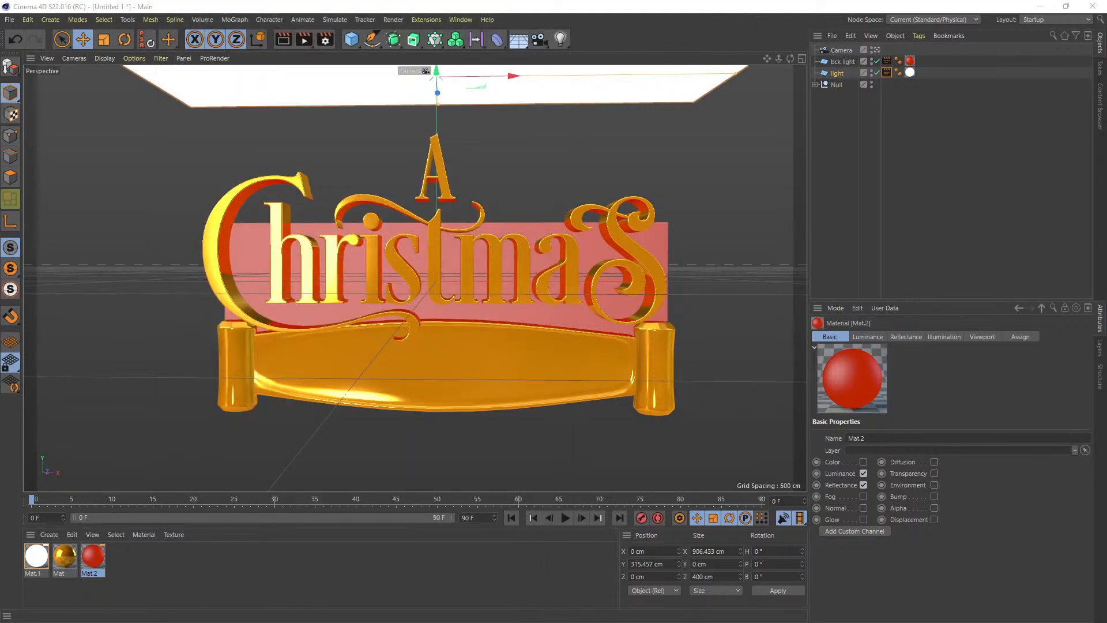
drag(577, 3, 731, 198)
drag(652, 278, 663, 556)
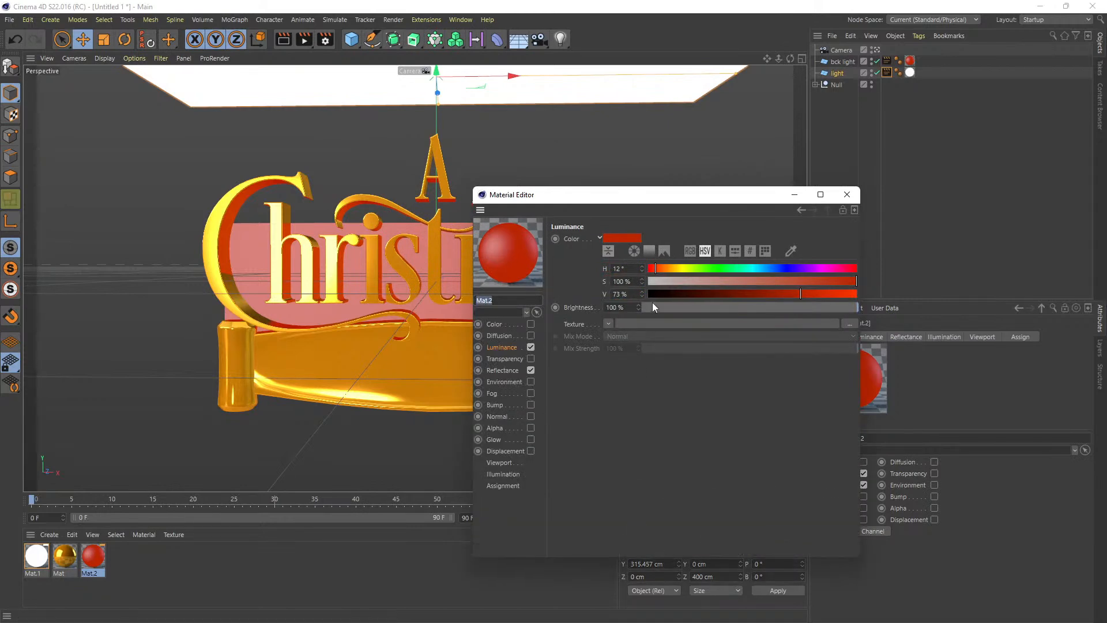
drag(712, 200, 918, 221)
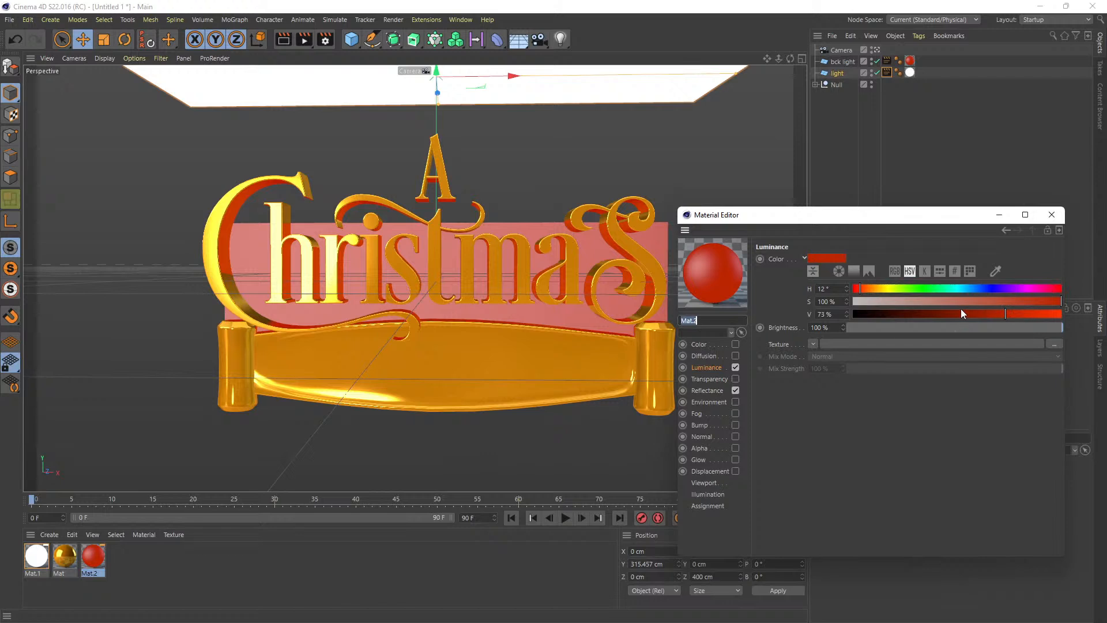
click(863, 290)
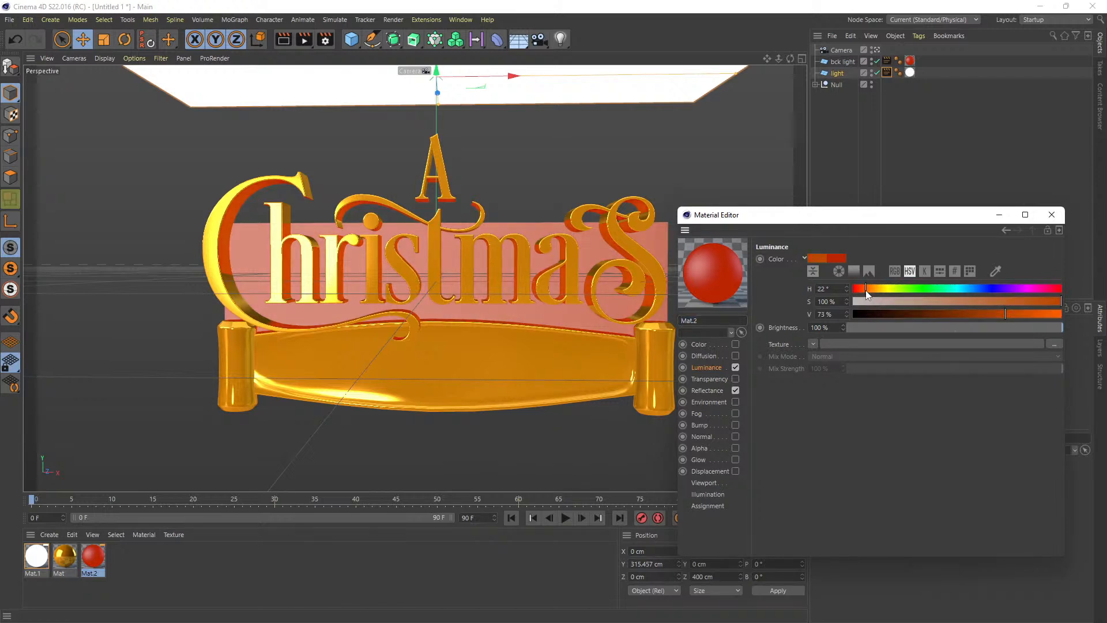
drag(863, 290, 861, 289)
drag(1059, 304, 953, 317)
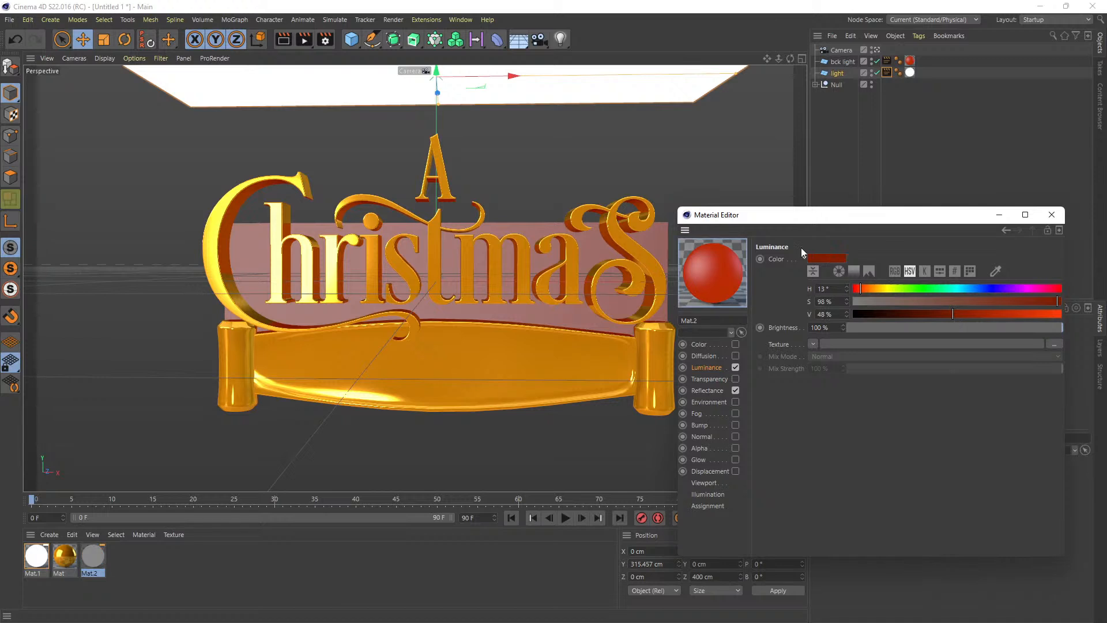
drag(791, 215, 854, 177)
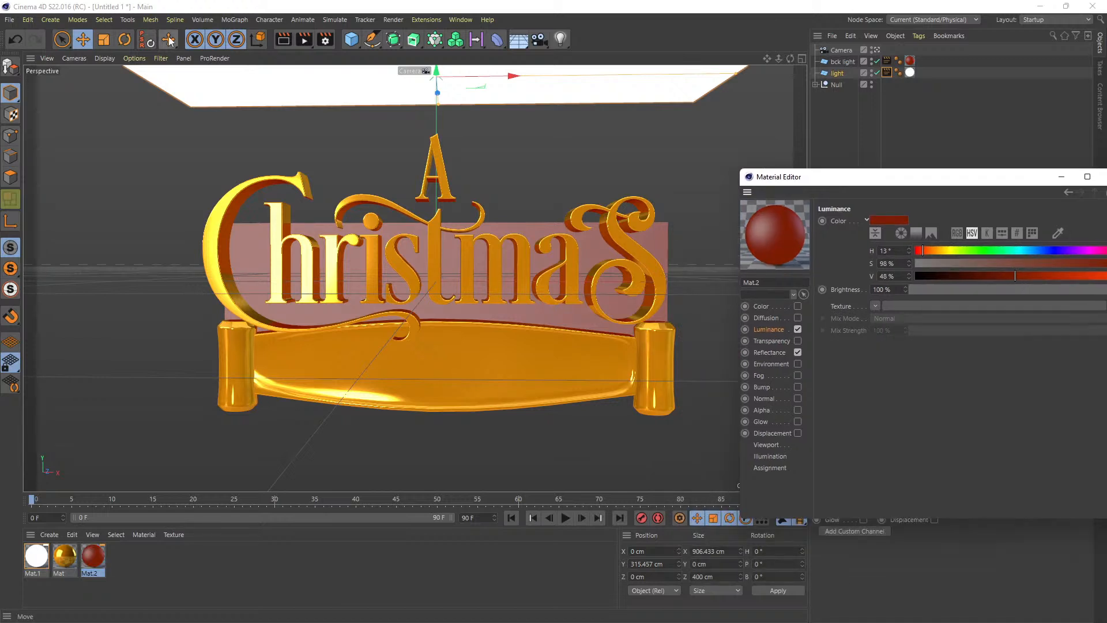
Render the view to preview the darker red backlight and close the Material Editor.
click(282, 41)
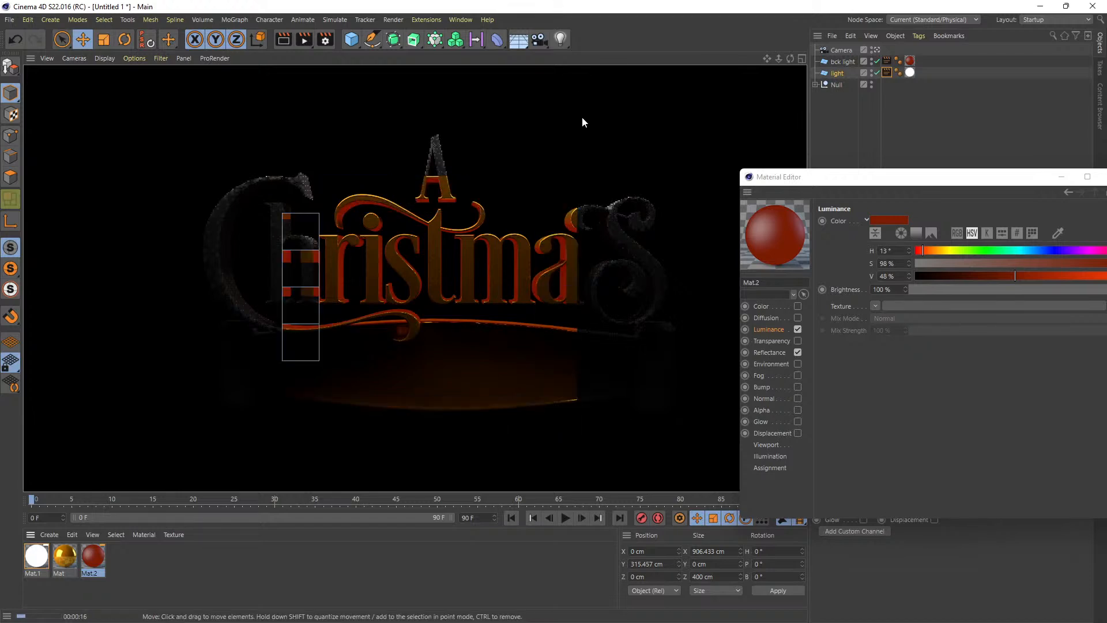
drag(1016, 181, 865, 182)
click(963, 180)
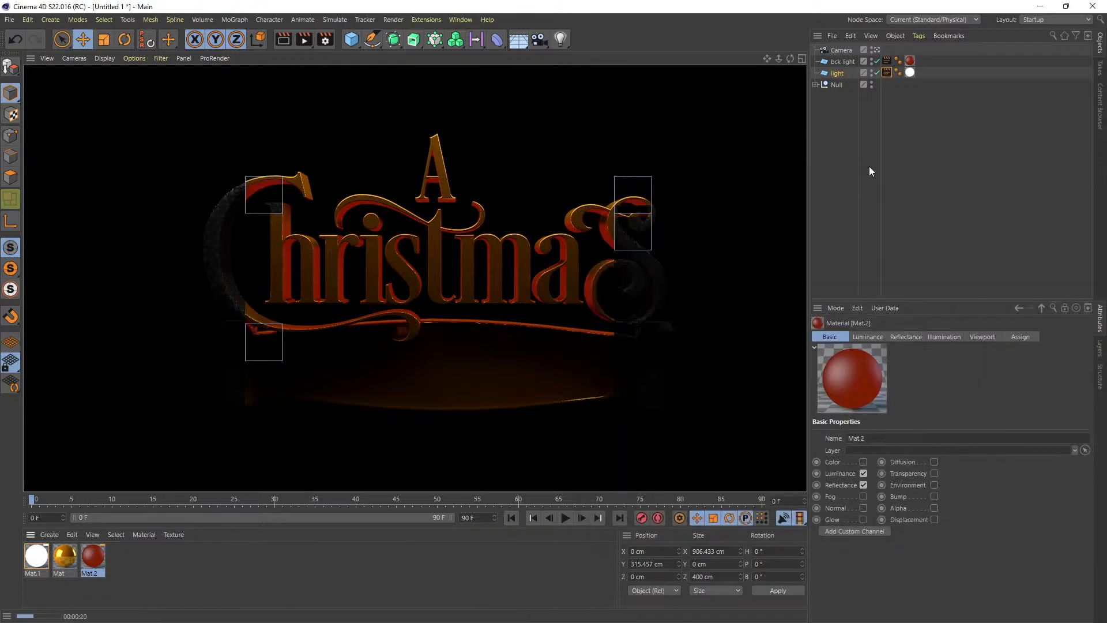
Leave the scene camera view and move the bck light plane farther behind the lettering, to about 2027 cm in Z.
click(878, 48)
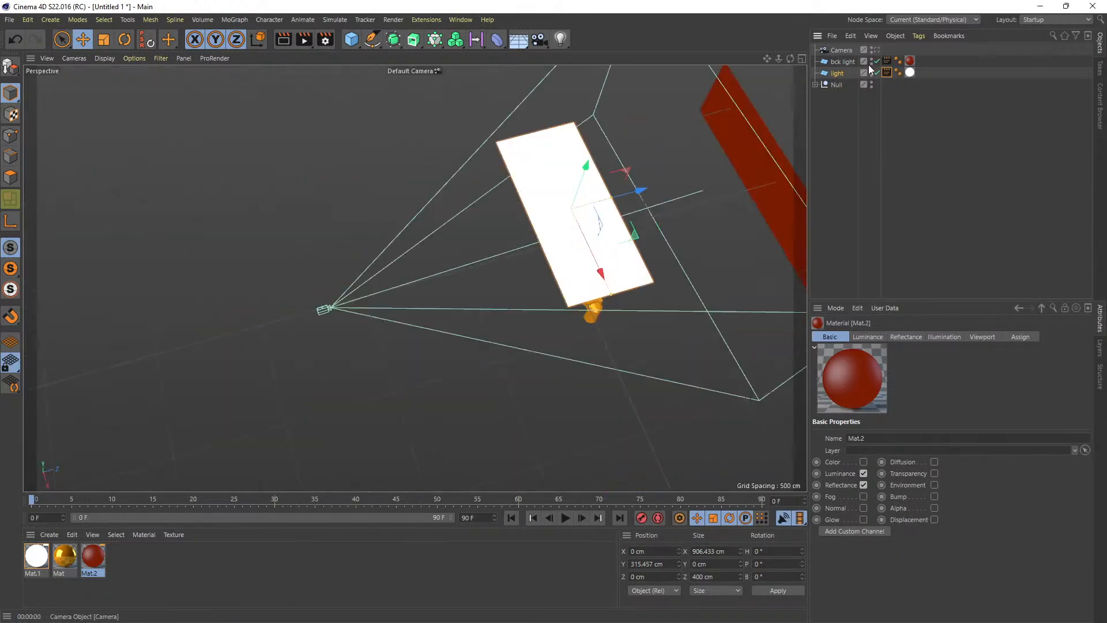
click(773, 184)
mouse_move(773, 184)
mouse_down()
mouse_move(794, 181)
mouse_move(777, 183)
mouse_up()
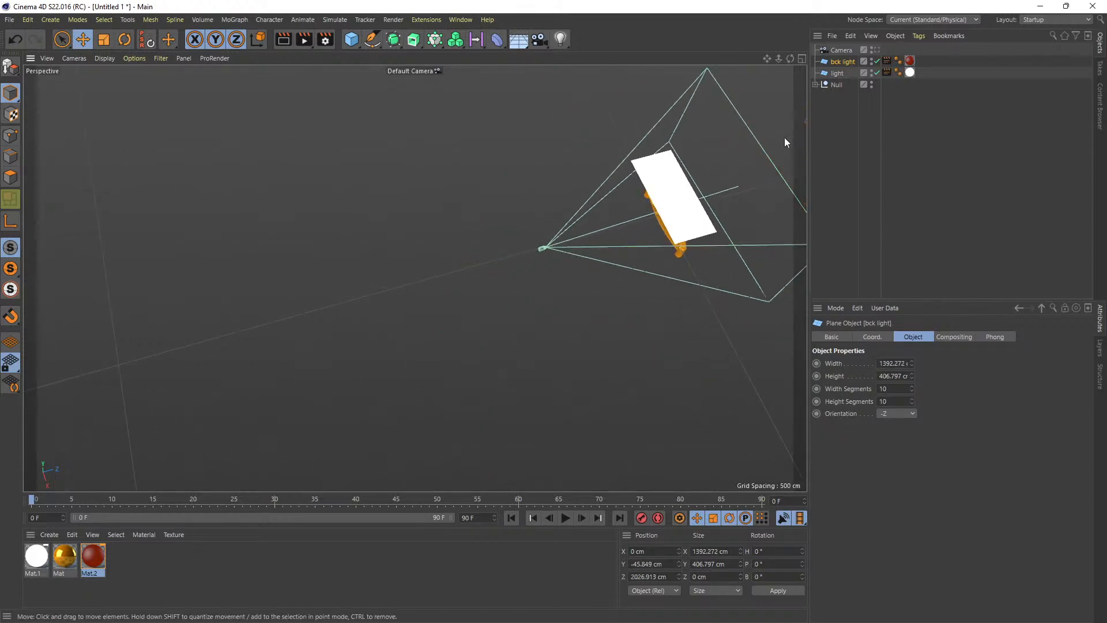
Look through the scene camera and render the view to check the effect of the more distant red backlight.
click(874, 51)
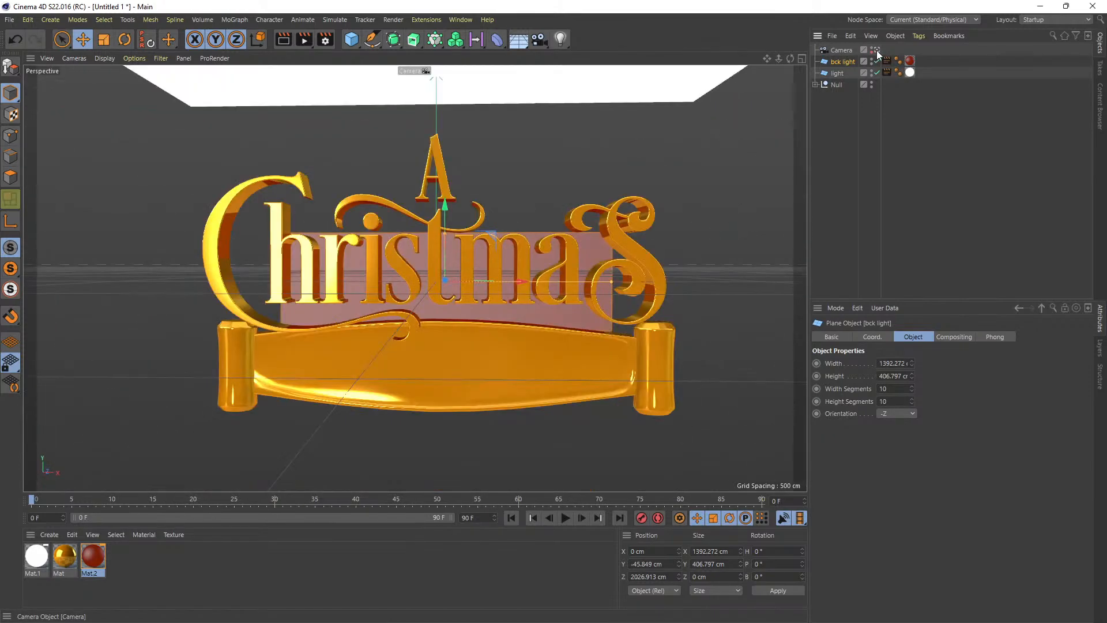
click(877, 51)
click(876, 50)
click(284, 44)
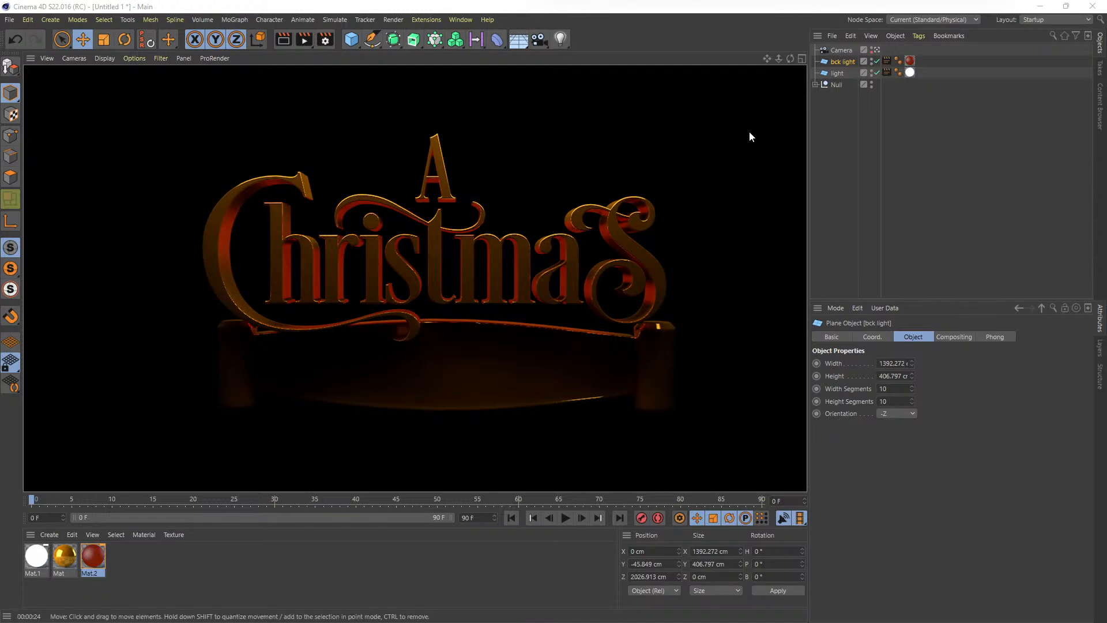
click(458, 205)
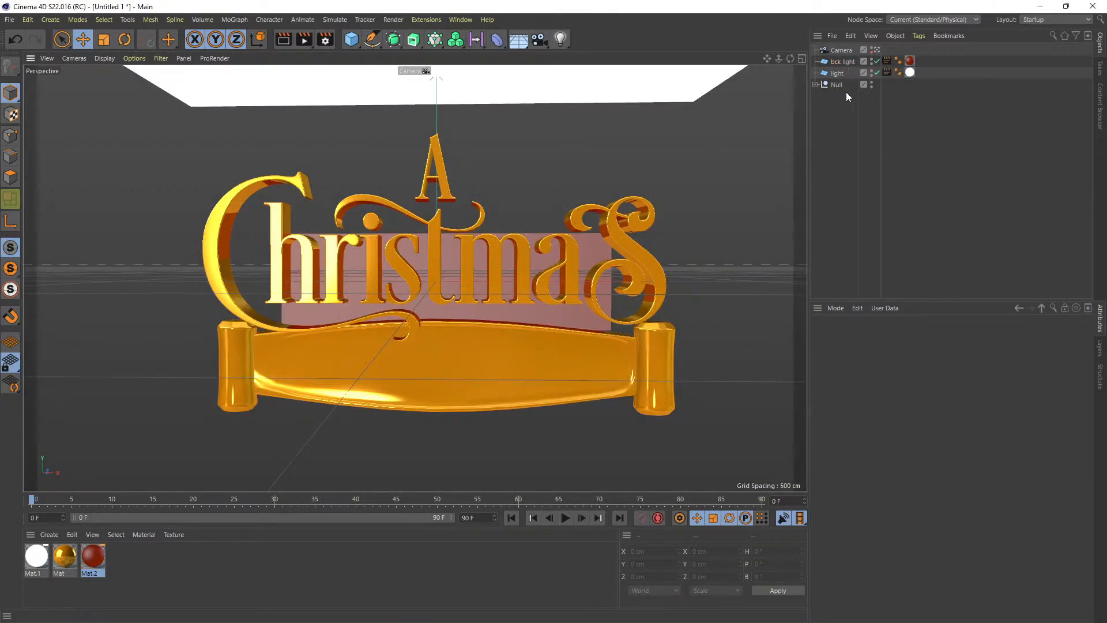
Duplicate the overhead light plane, leave the scene camera view and set the copy's orientation to -Z.
click(839, 73)
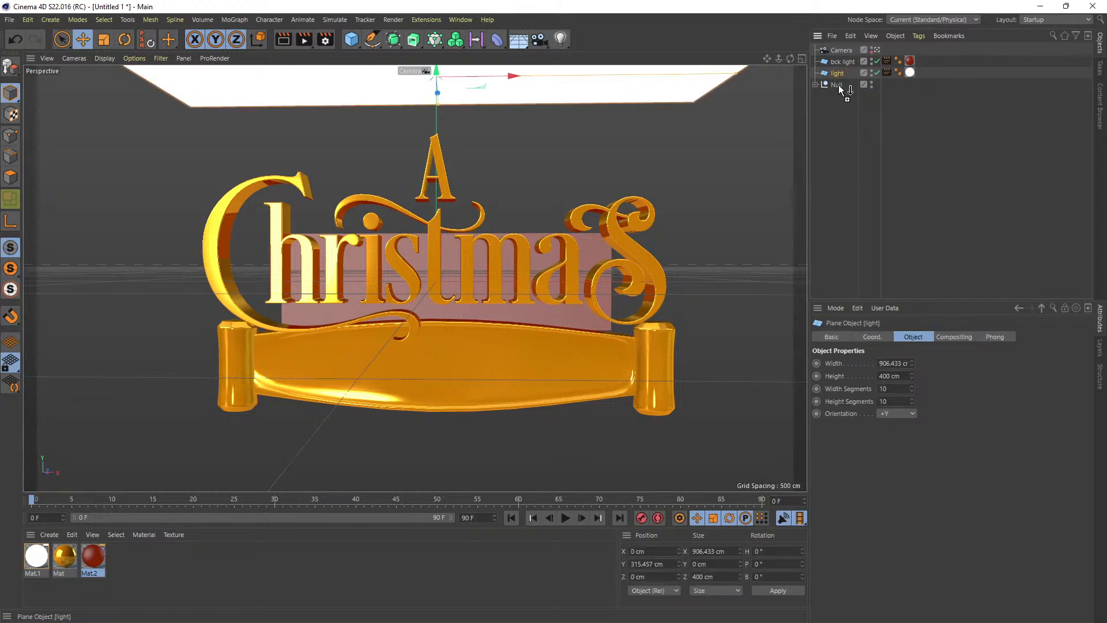
ctrl+drag(841, 109, 842, 100)
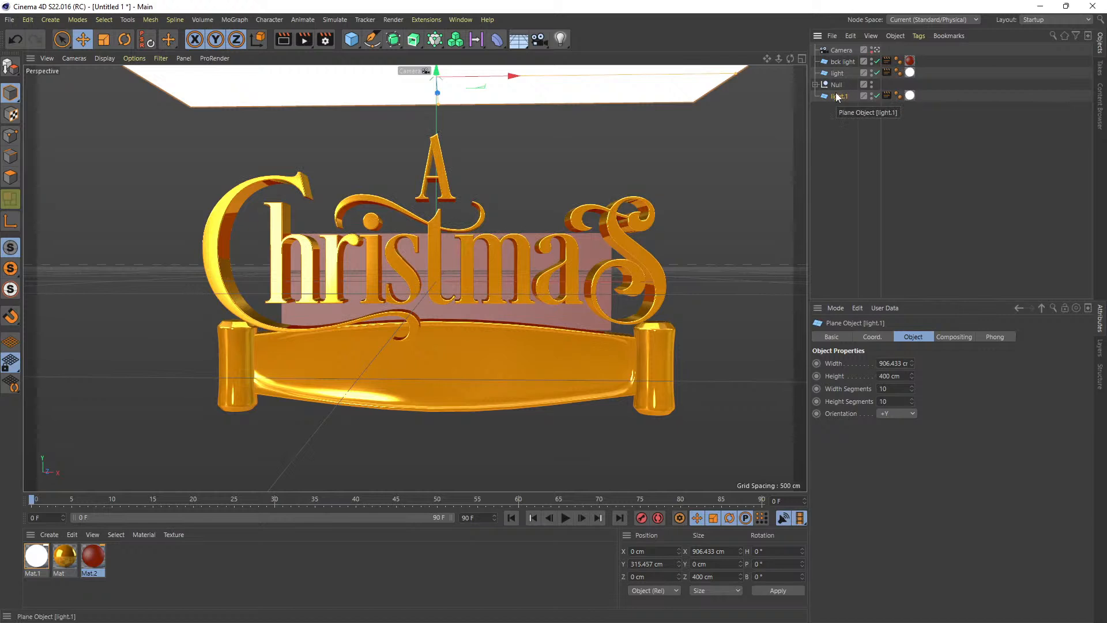
click(875, 50)
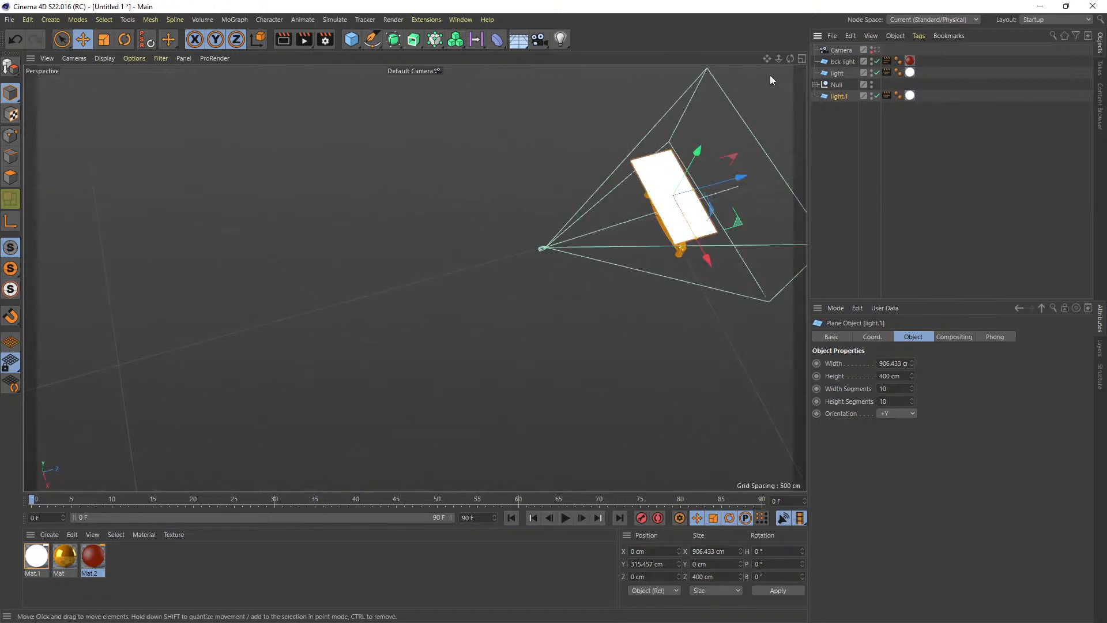
drag(767, 59, 580, 111)
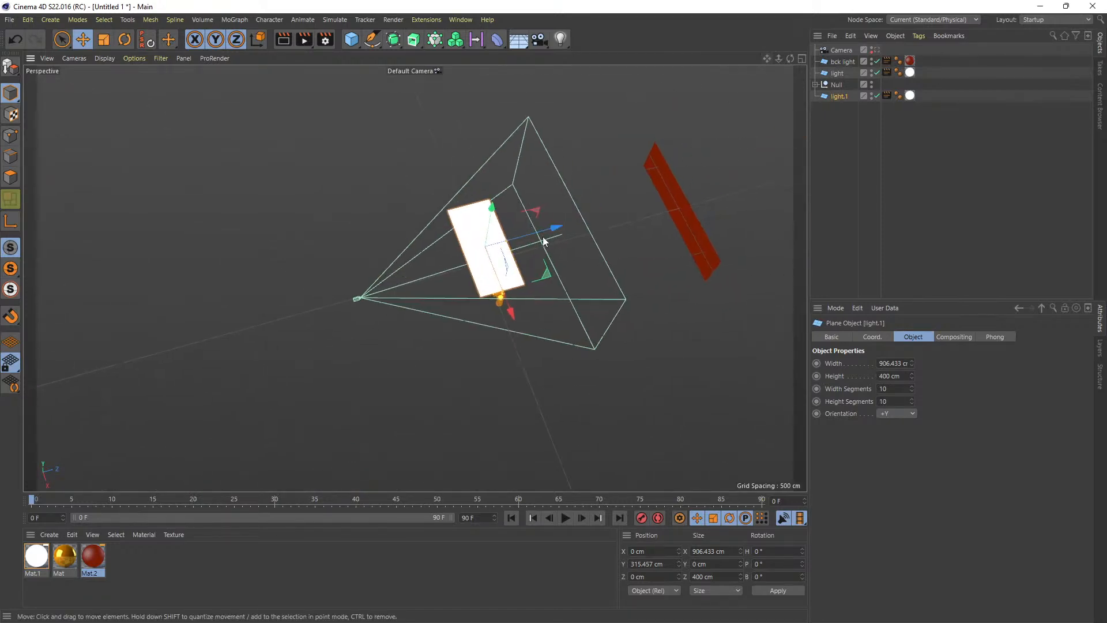
click(883, 413)
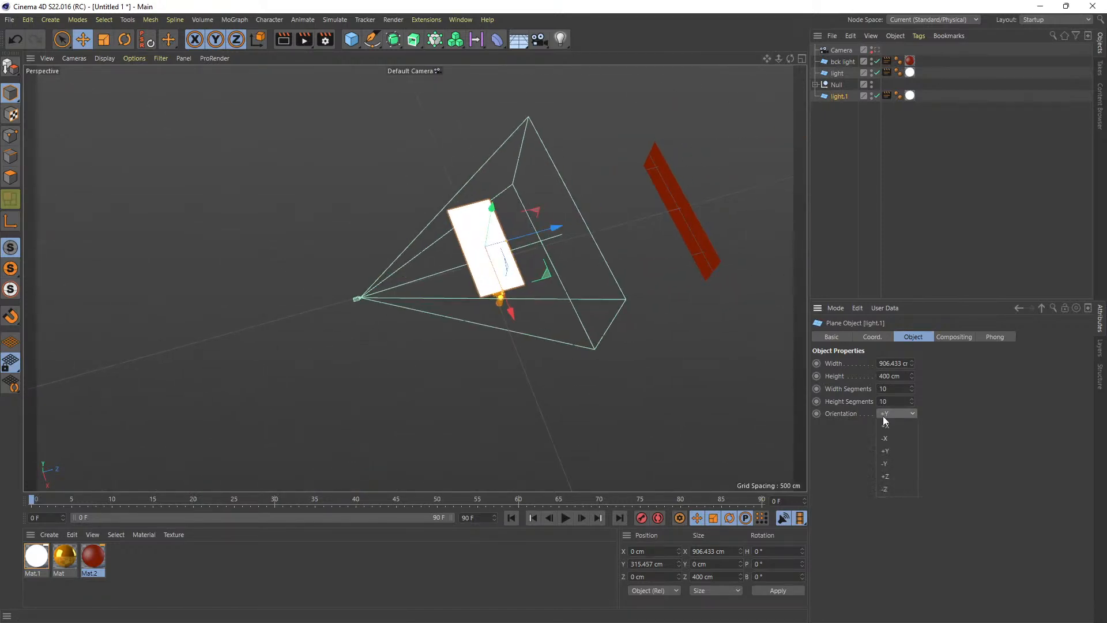
click(885, 490)
Rotate the light.1 plane to a heading of about -63° and move it to about X -418 cm, Z -265 cm.
drag(558, 231, 509, 240)
click(125, 39)
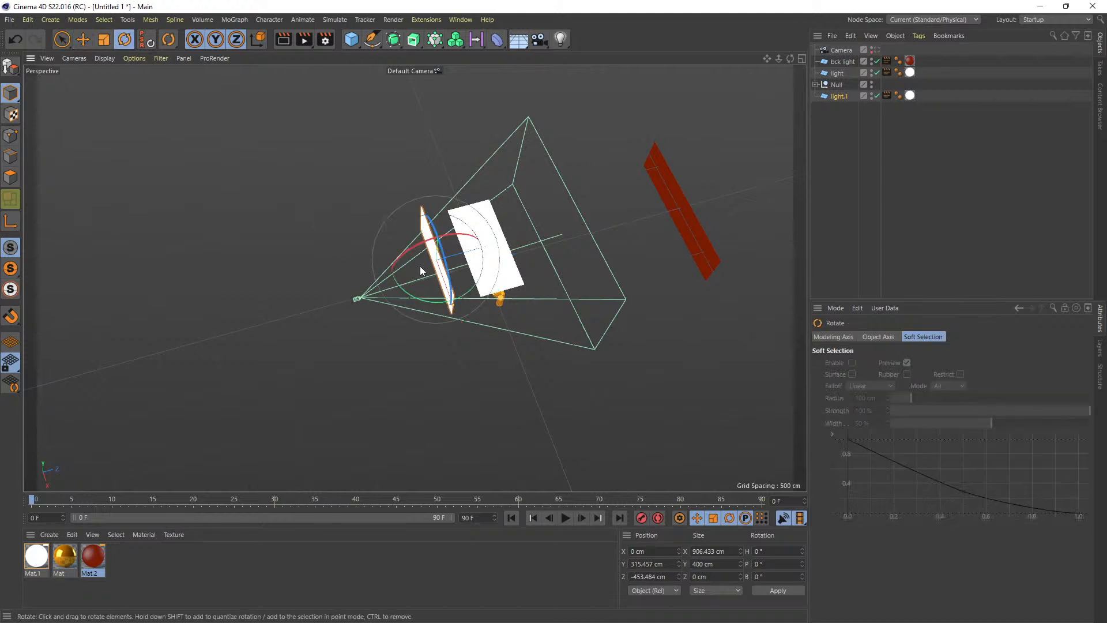
drag(431, 302, 349, 285)
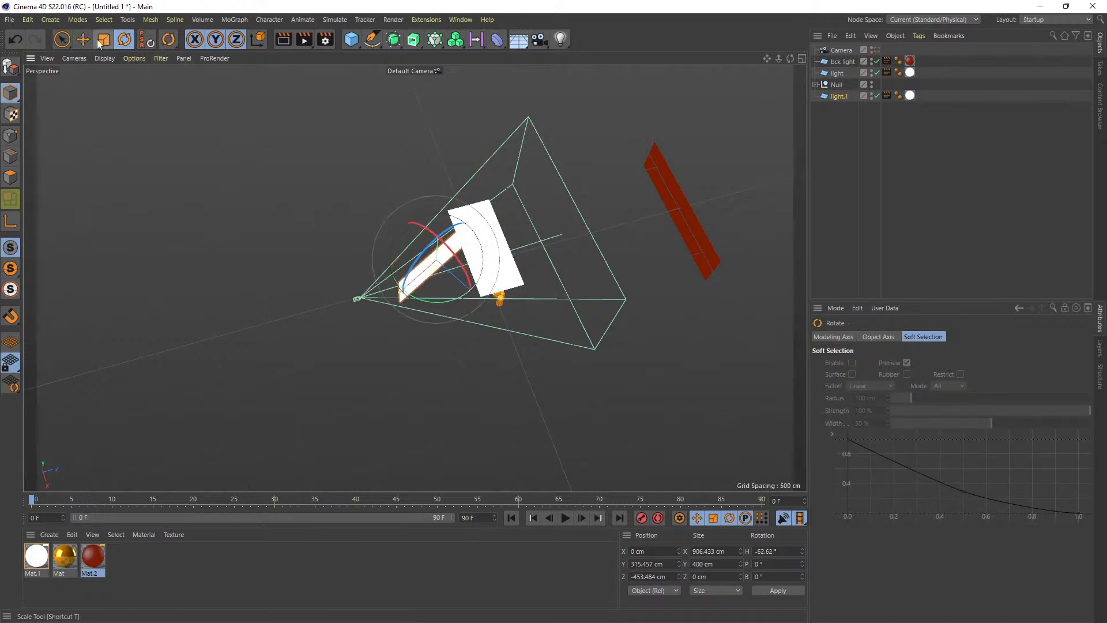
click(83, 39)
drag(487, 309, 393, 263)
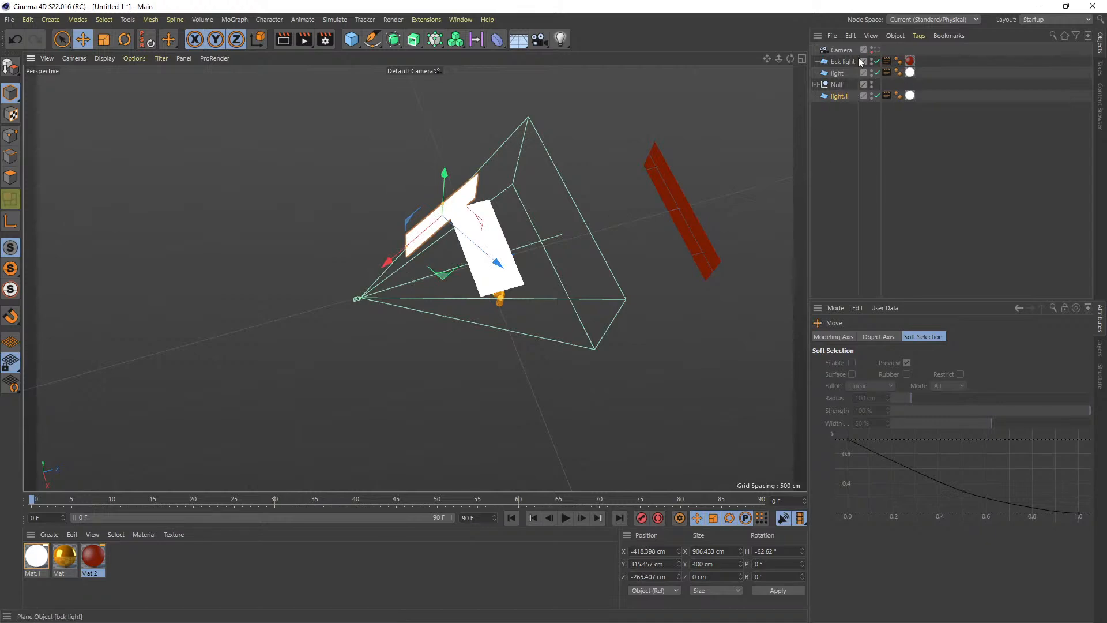
Render the scene camera view to check the first placement of the light.1 plane.
click(876, 50)
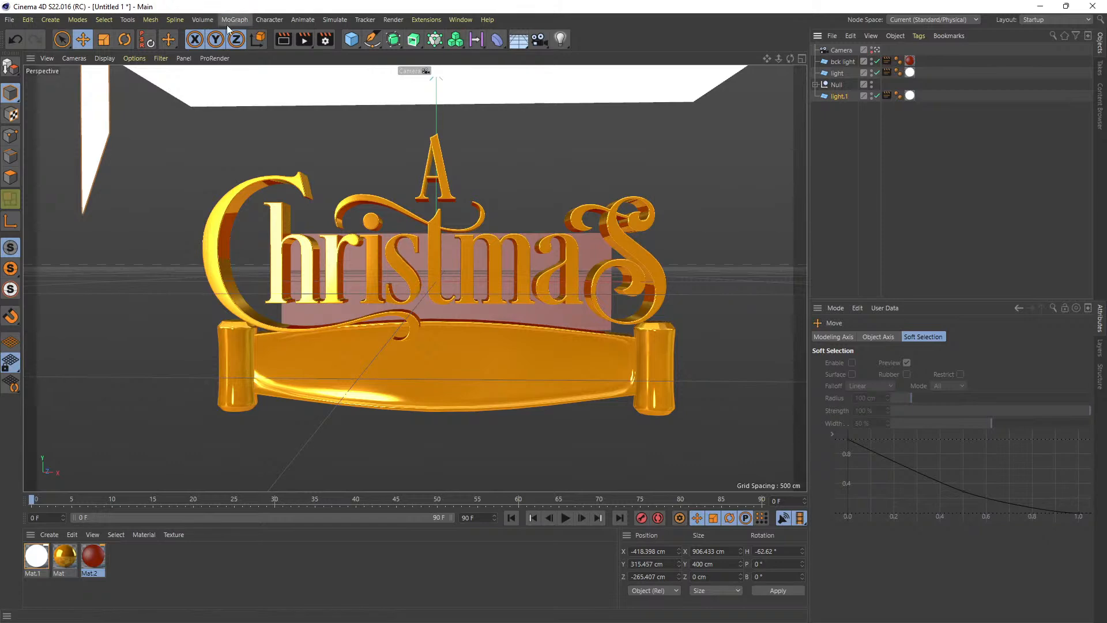
click(286, 40)
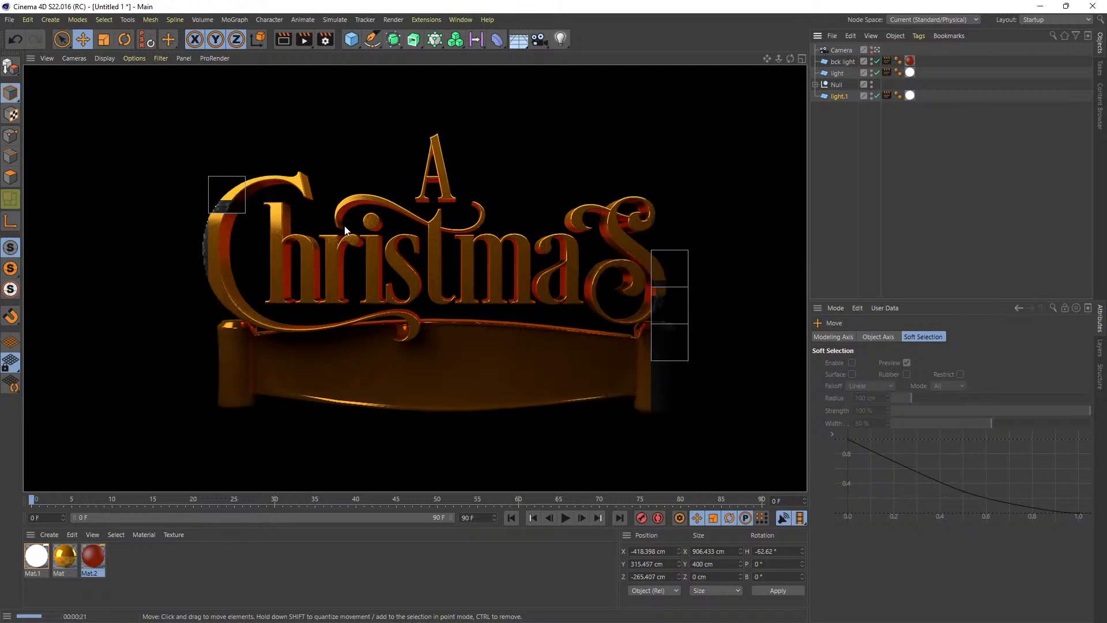
click(343, 262)
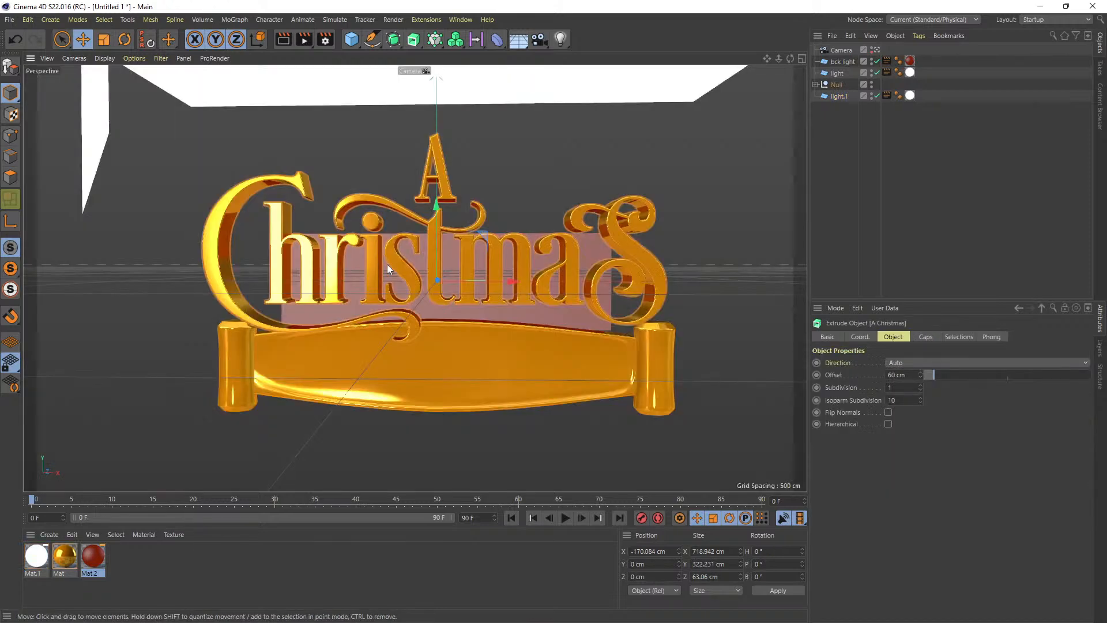
Move the light.1 plane to about X -516, Y -1, Z -316 cm and turn it to a heading of about -53°.
click(876, 50)
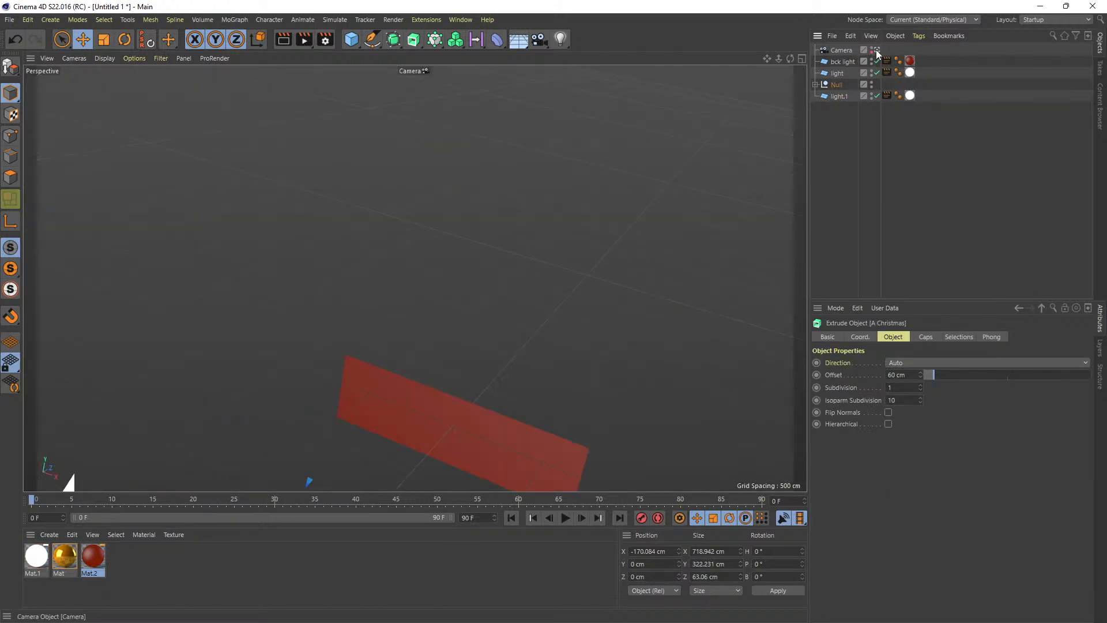
drag(789, 59, 396, 245)
click(387, 242)
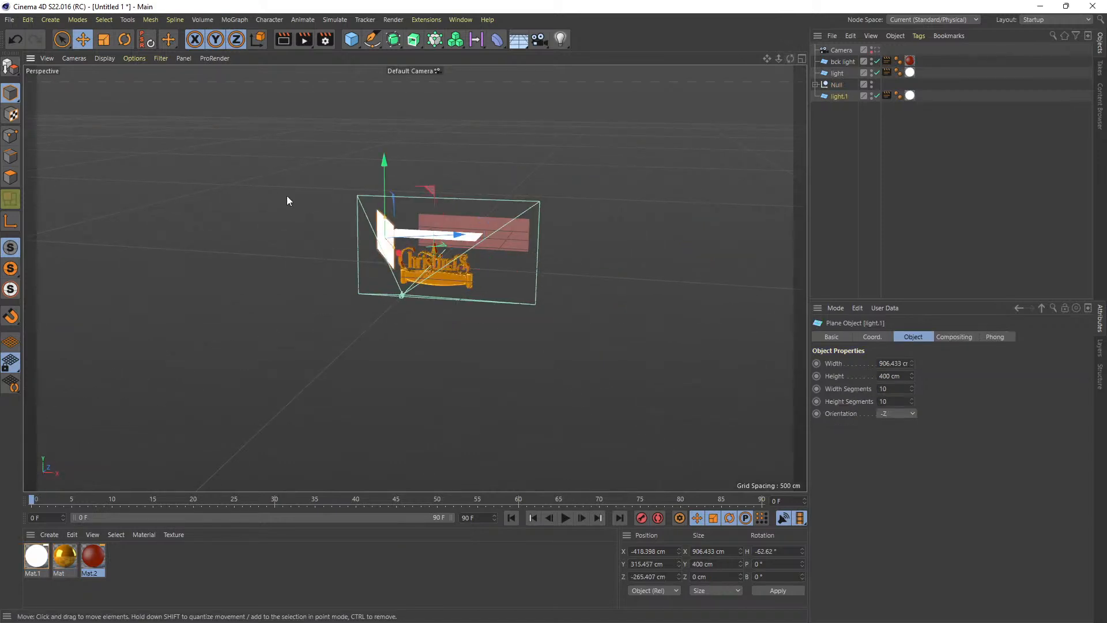
drag(383, 161, 376, 194)
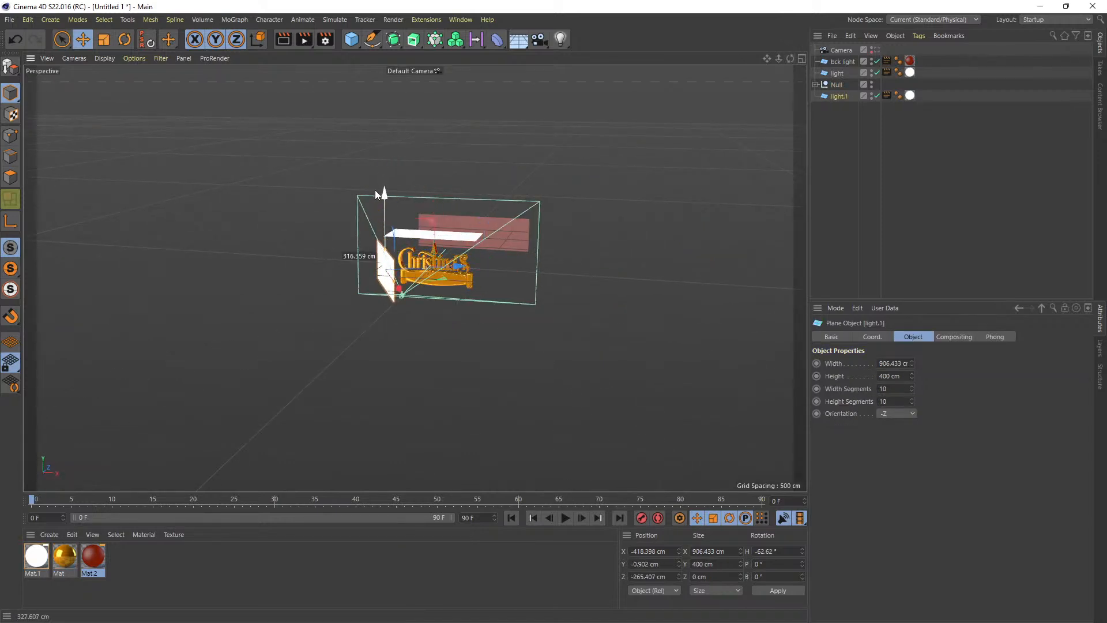
drag(453, 265, 446, 269)
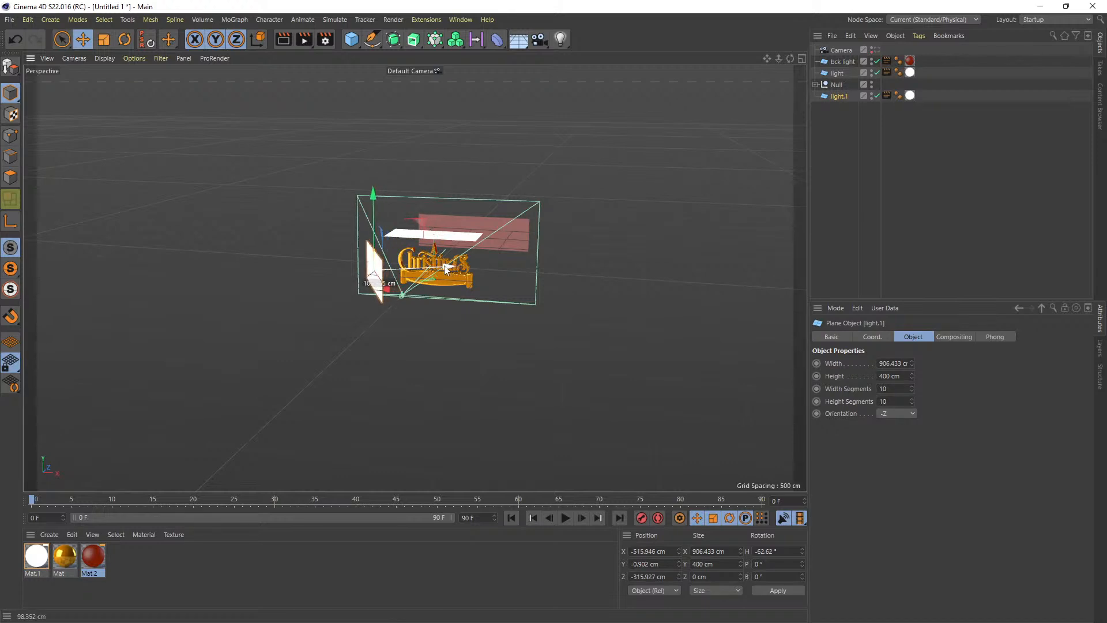
click(124, 39)
drag(351, 282, 361, 284)
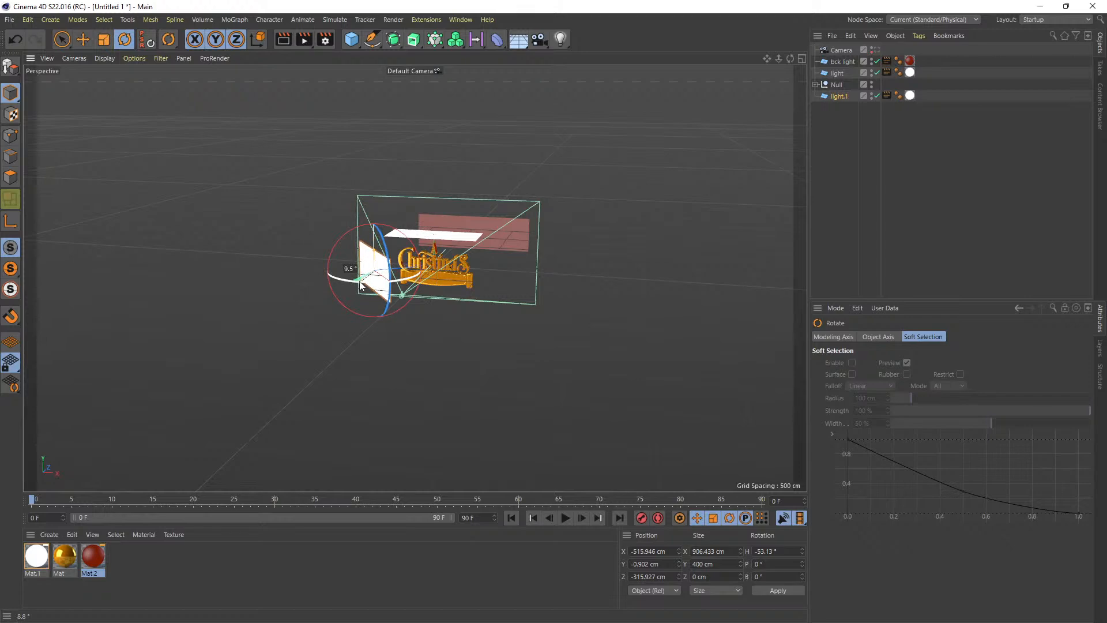
Render the scene camera view again to check the lowered side light.
click(876, 48)
click(283, 40)
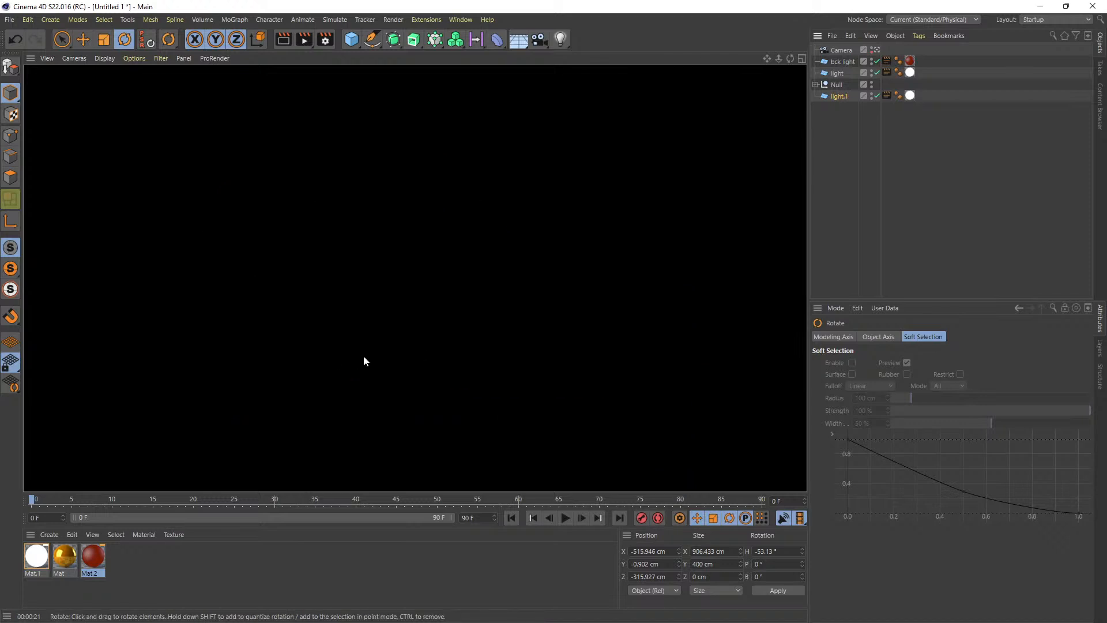
click(370, 361)
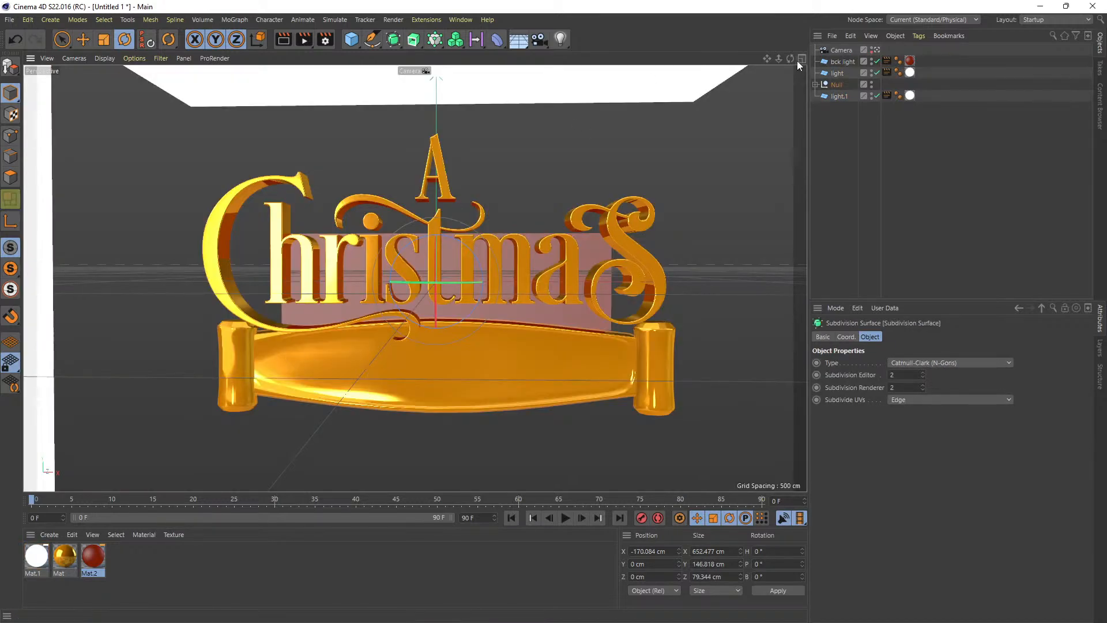
Move the light.1 plane to about X -651 cm, Z -95 cm, outside the camera's view, and turn it to a heading of about -57°.
click(877, 50)
click(877, 50)
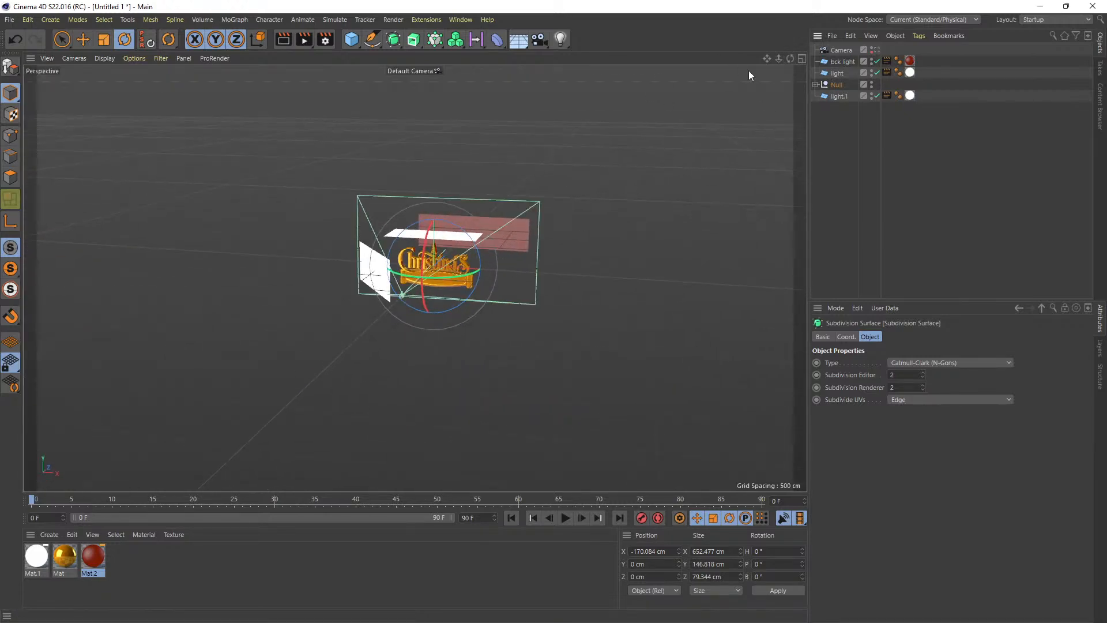
scroll(379, 264, up, 2)
scroll(379, 265, up, 5)
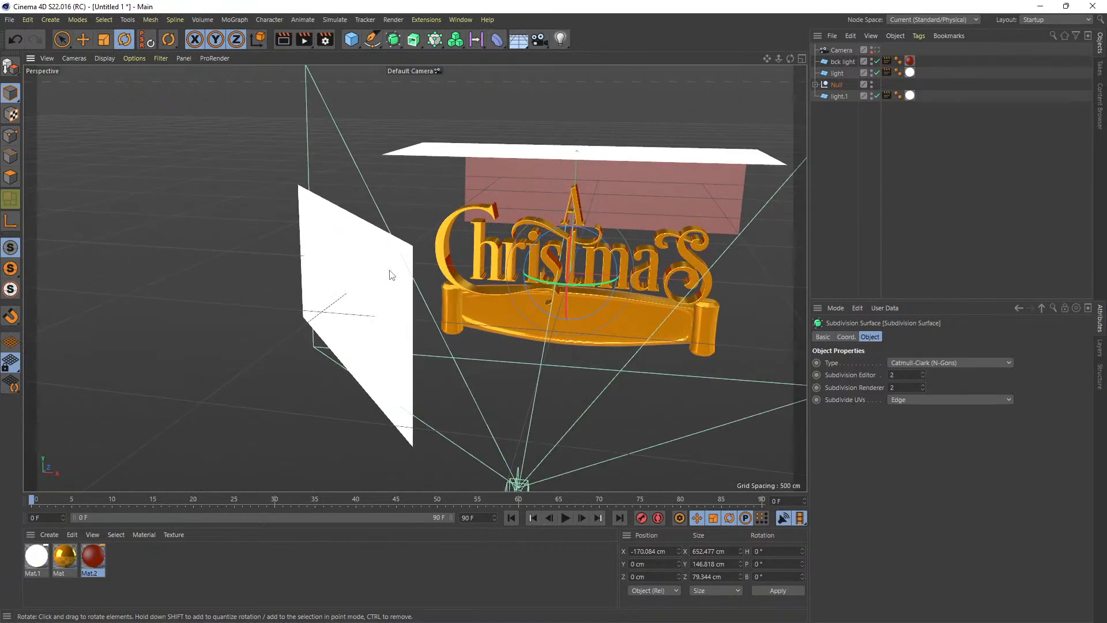
click(403, 268)
drag(371, 289, 340, 282)
click(84, 43)
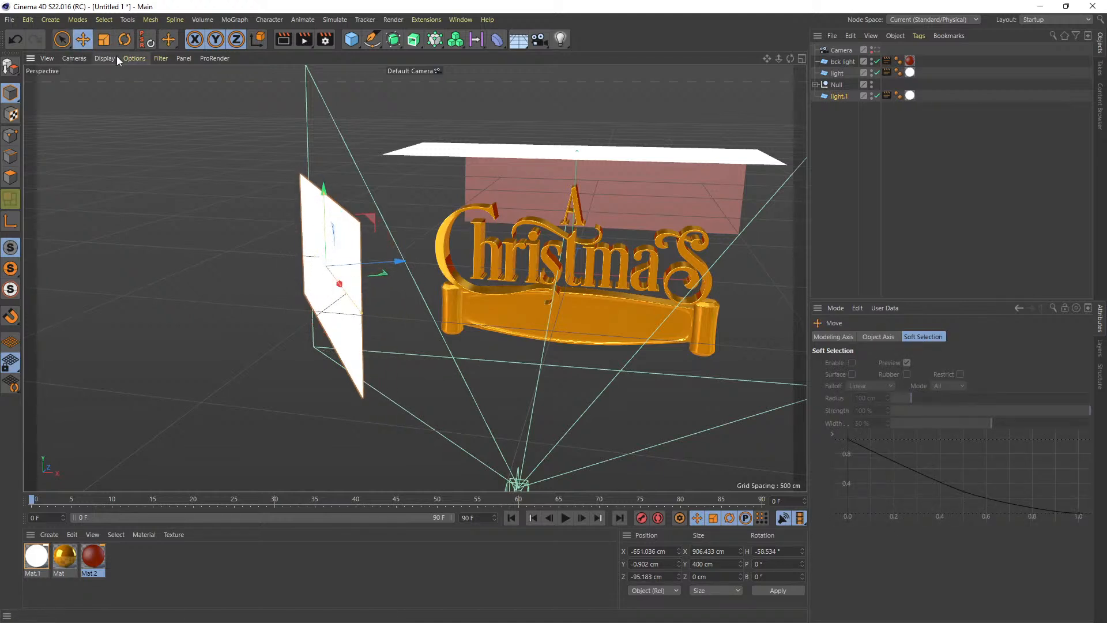
click(125, 40)
drag(271, 270, 304, 279)
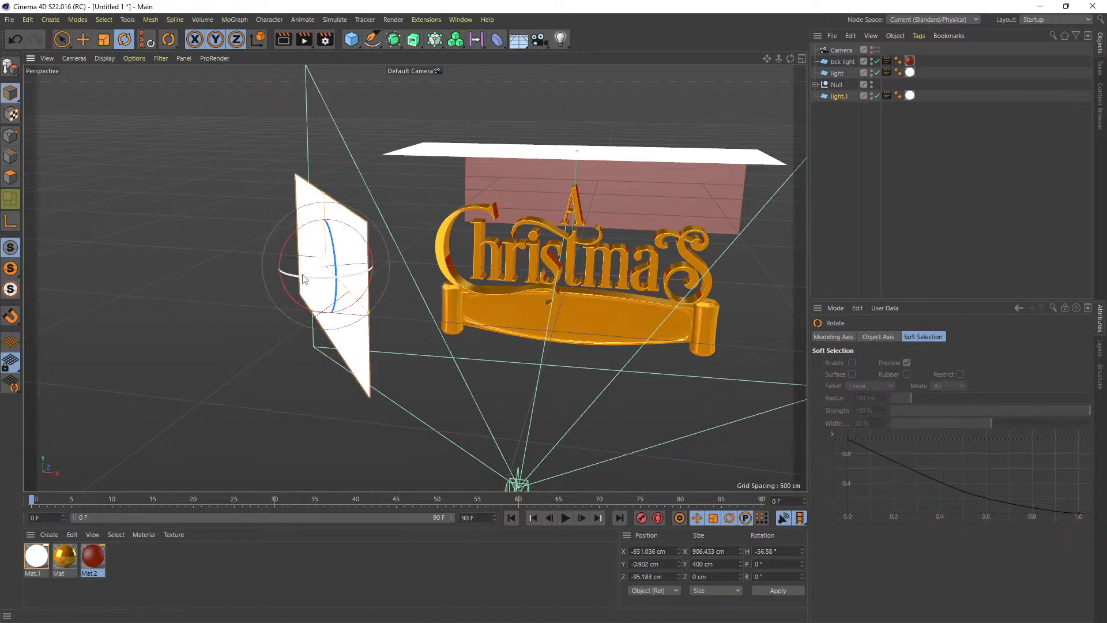
Render from the scene camera to check the side light's new position, and select the bck light plane.
click(876, 50)
click(283, 40)
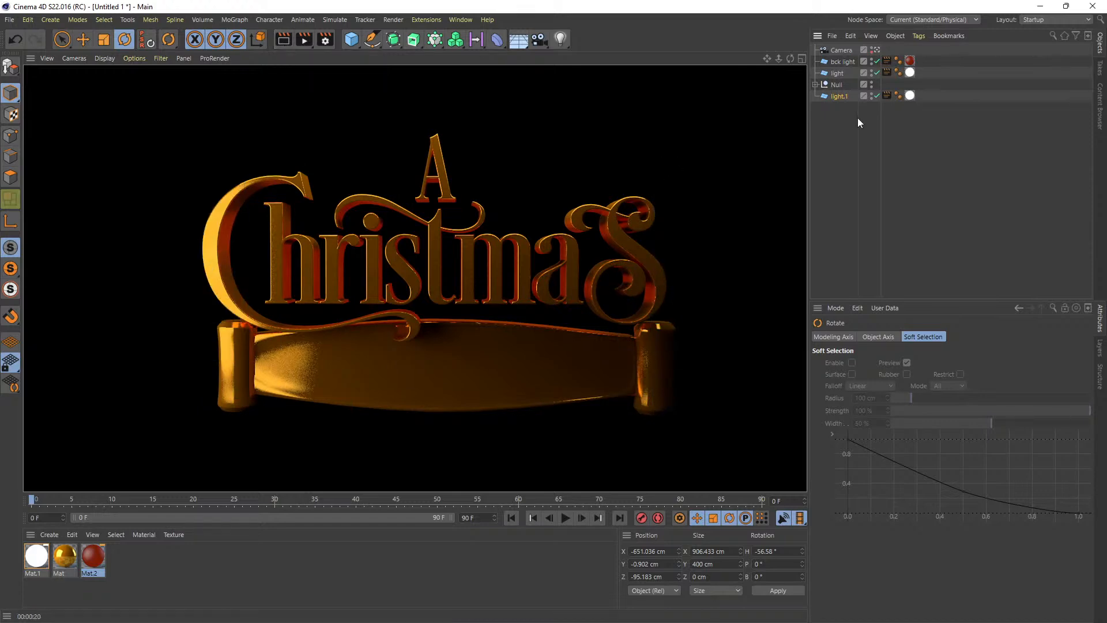
click(843, 61)
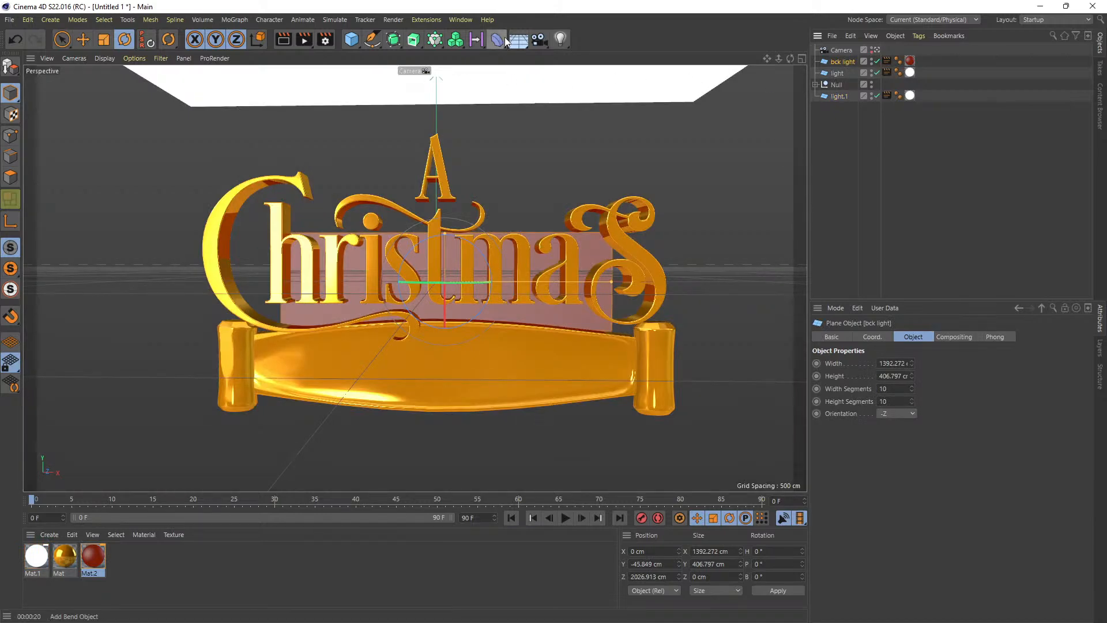
Add a new plane with -Z orientation and widen it to about 819 cm.
click(356, 43)
click(479, 80)
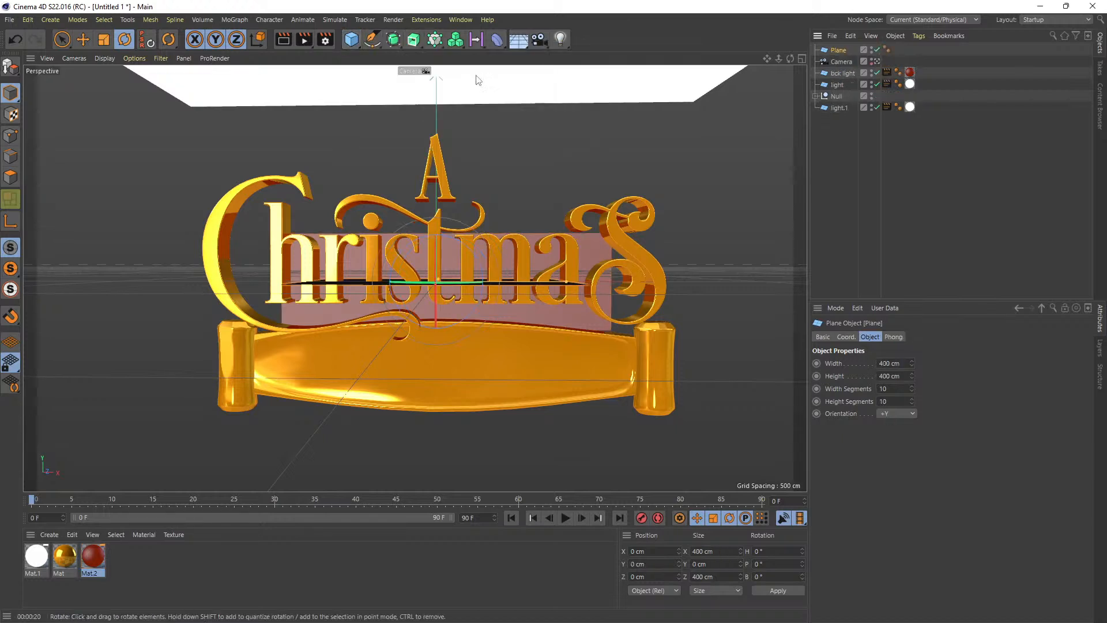
click(898, 414)
click(905, 491)
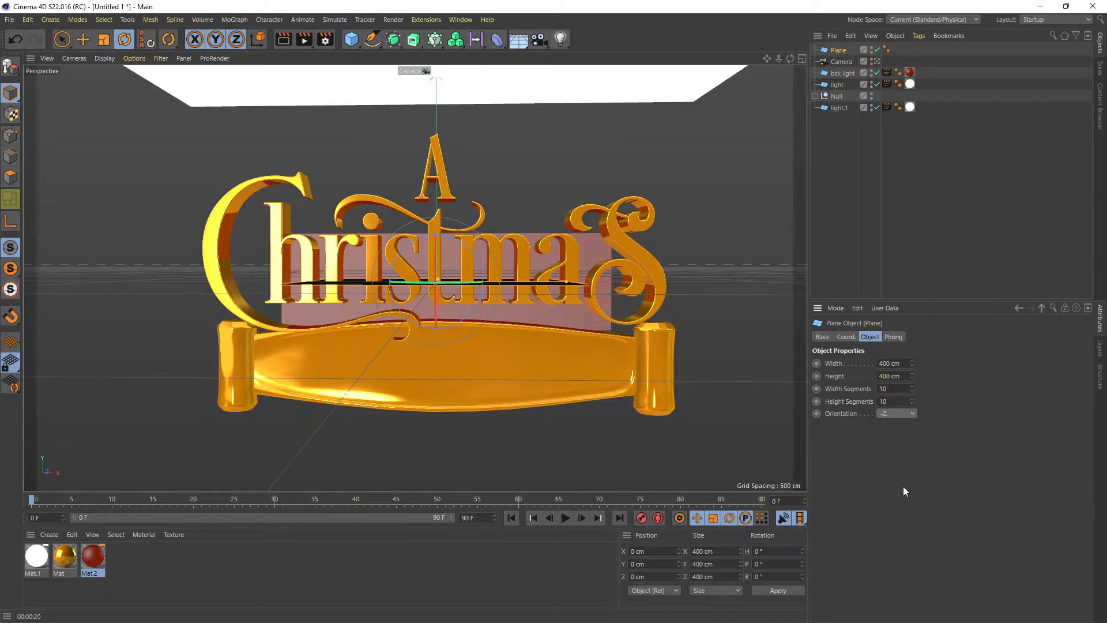
drag(571, 283, 707, 282)
Leave the scene camera view and move the new plane in front of the lettering, to about -284 cm in Z.
click(878, 62)
alt+drag(652, 174, 687, 203)
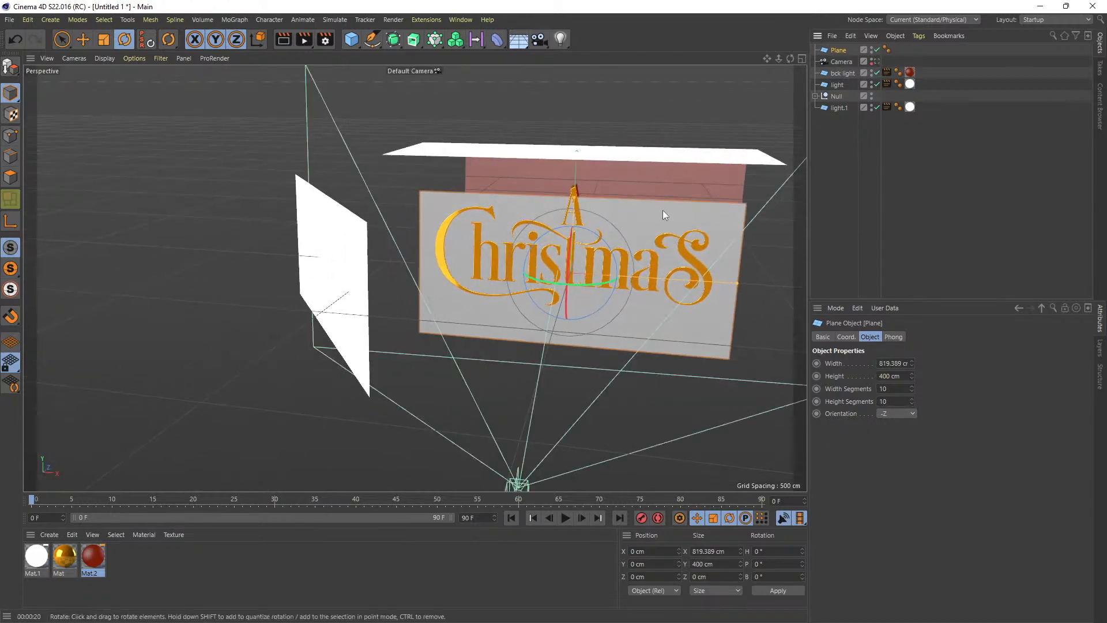
key(e)
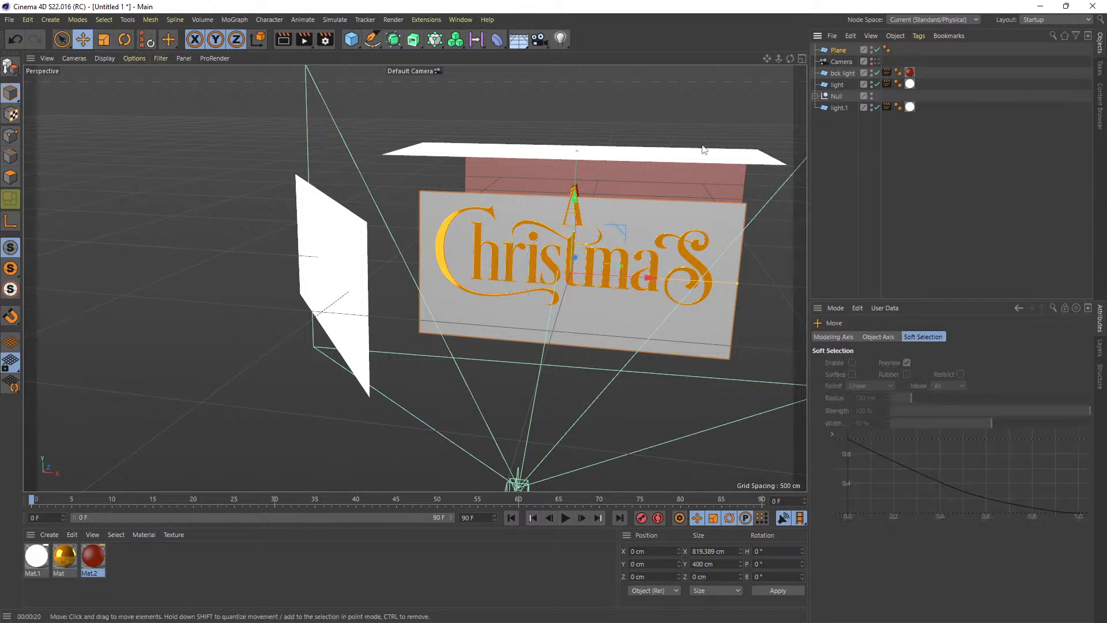
drag(791, 59, 707, 109)
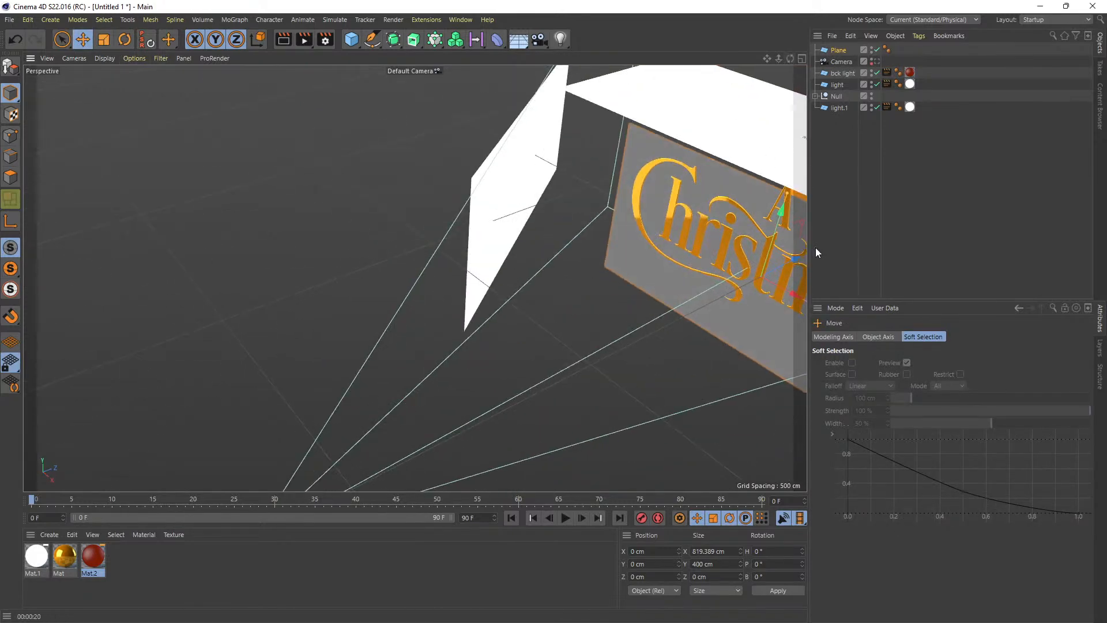
drag(798, 260, 718, 313)
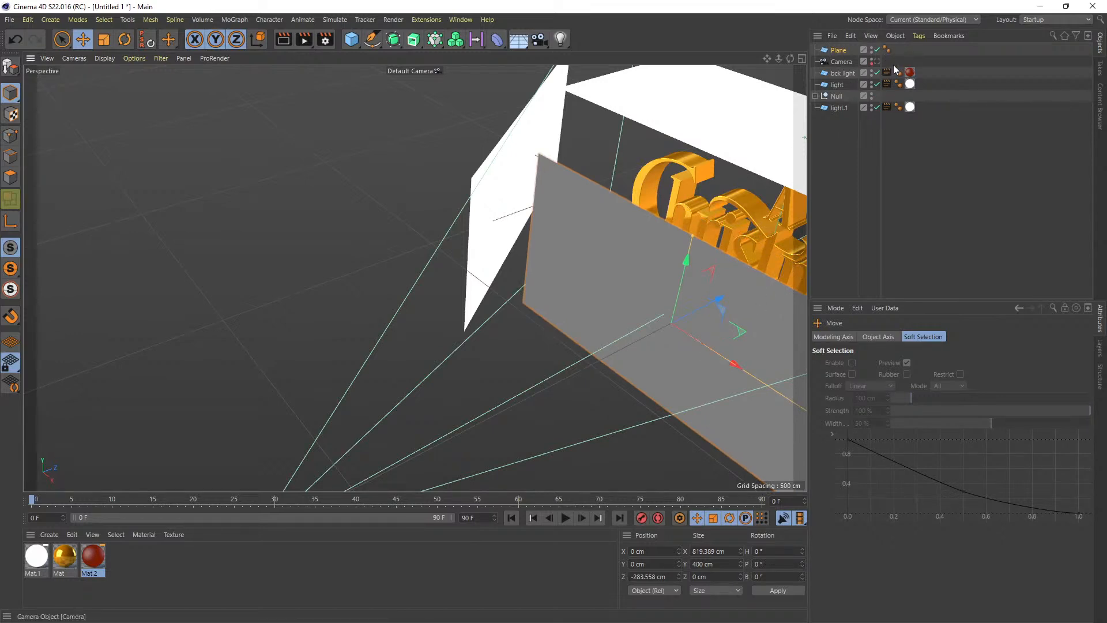
Add a Compositing tag to the new front plane.
right_click(845, 55)
mouse_move(909, 164)
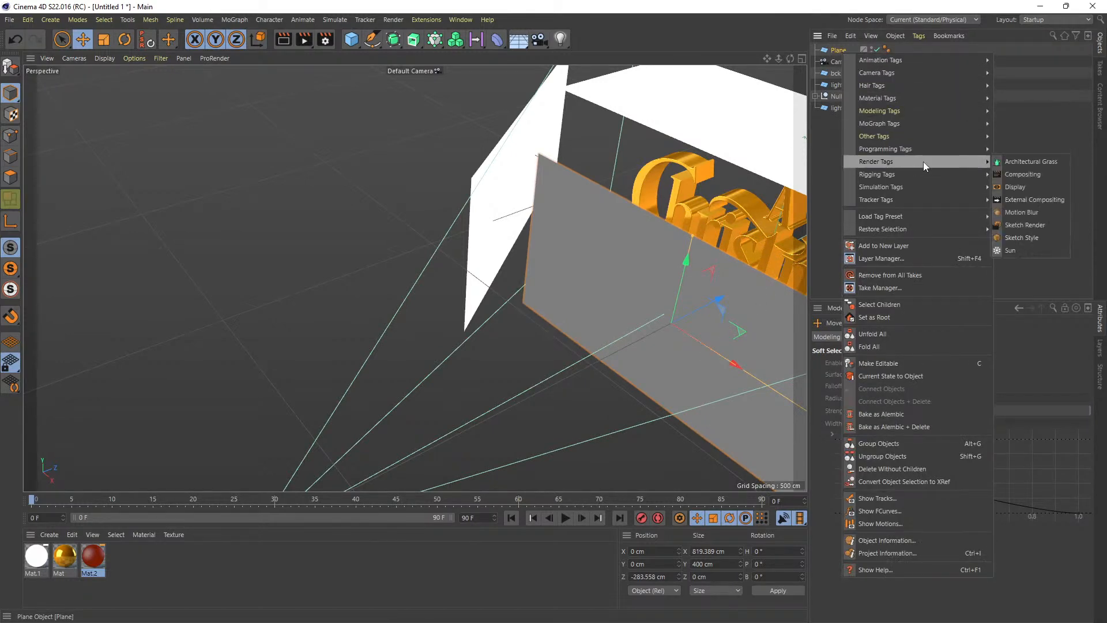
click(1029, 174)
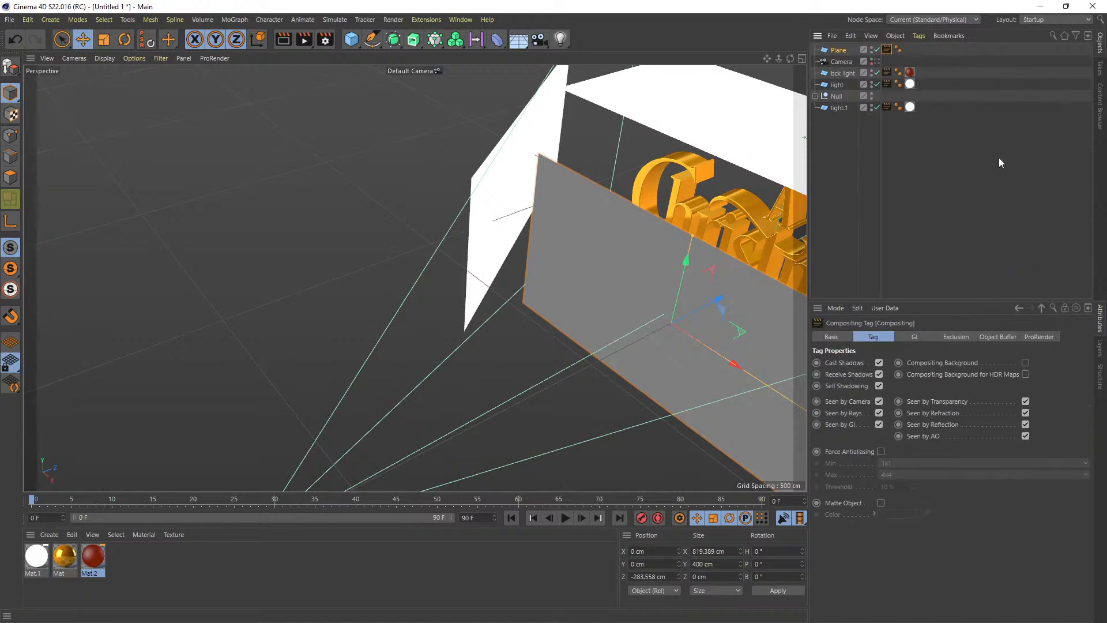
Turn off Seen by Camera for the front plane and assign a new material to it.
click(879, 401)
double_click(137, 568)
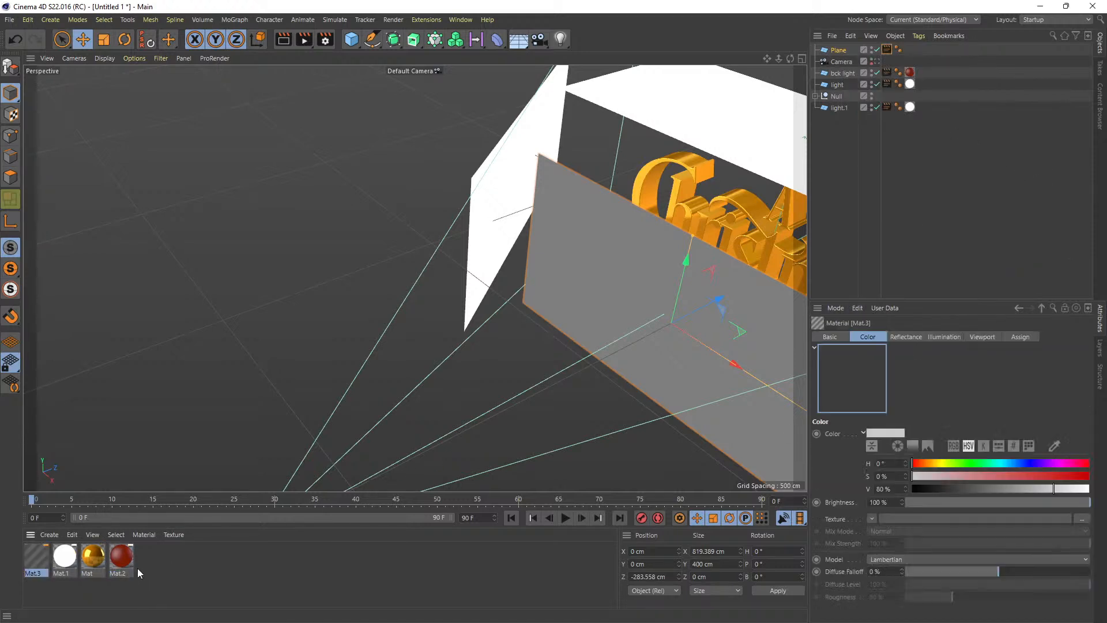
drag(104, 528, 669, 303)
Brighten the new material's Color channel to a V value of 95% in HSV mode.
click(38, 560)
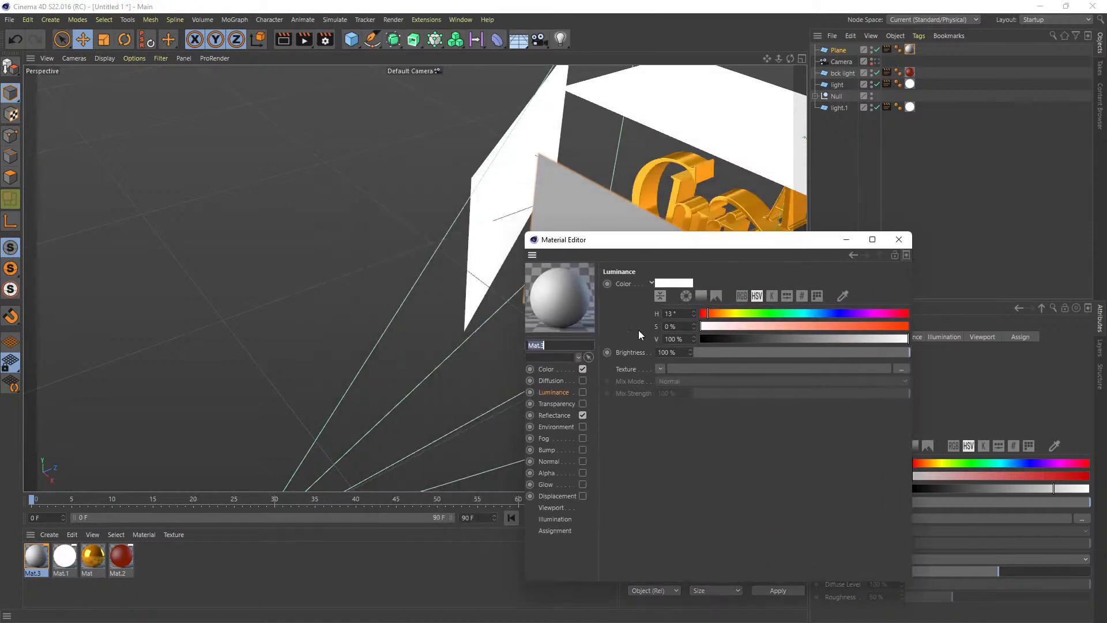
click(547, 372)
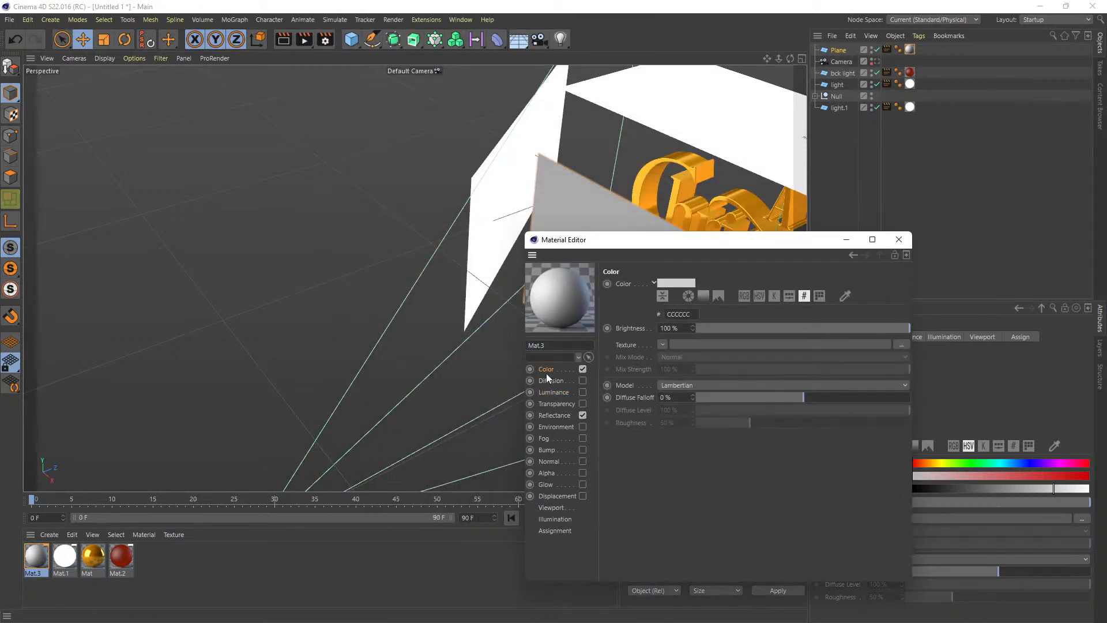
click(760, 295)
mouse_move(877, 341)
mouse_down()
mouse_move(911, 340)
mouse_move(899, 340)
mouse_up()
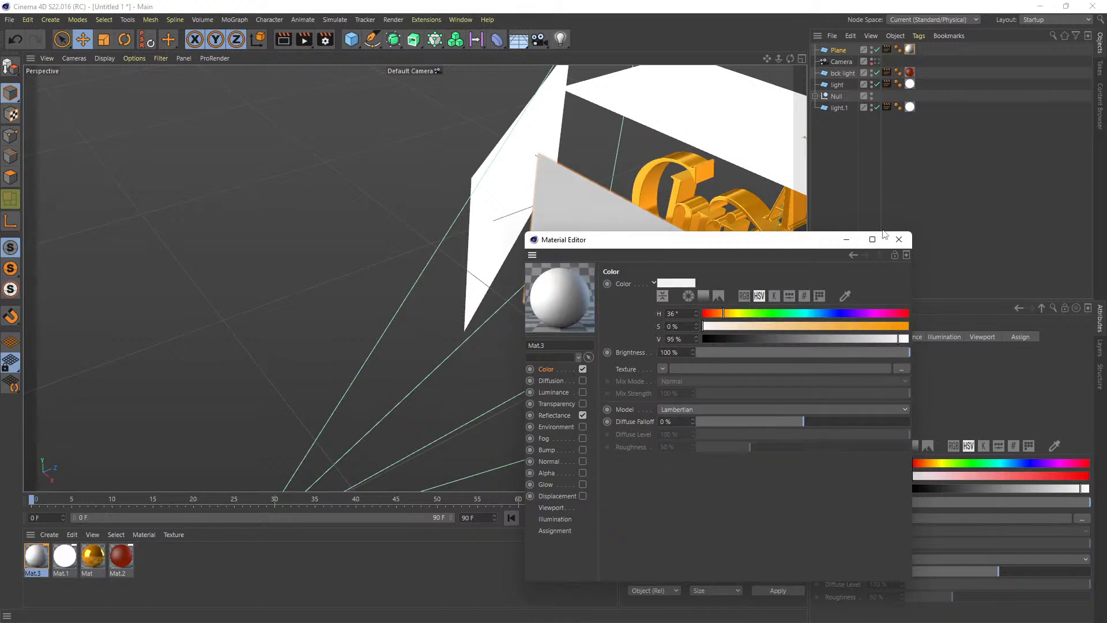
click(900, 240)
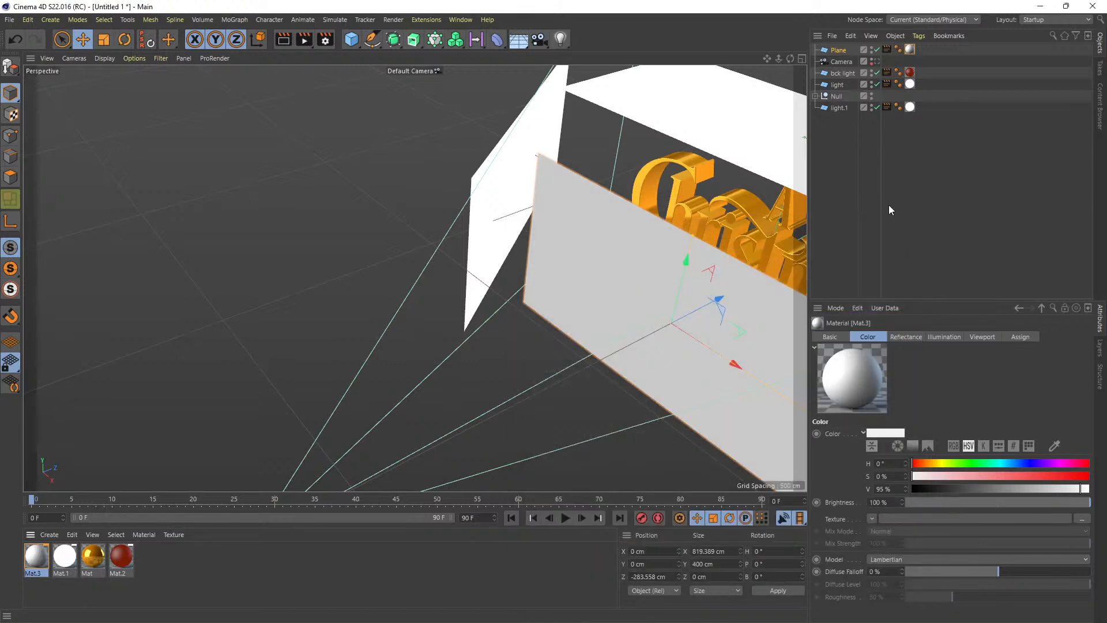
Hide the front plane in the viewport and render from the scene camera to check the lighting.
key(o)
click(878, 61)
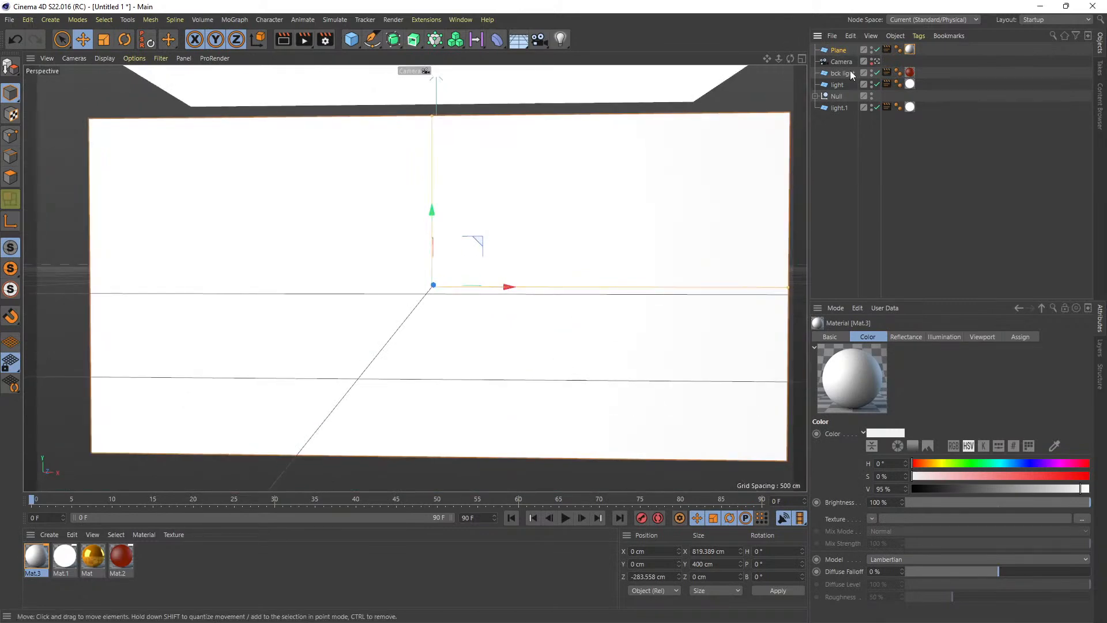
click(874, 49)
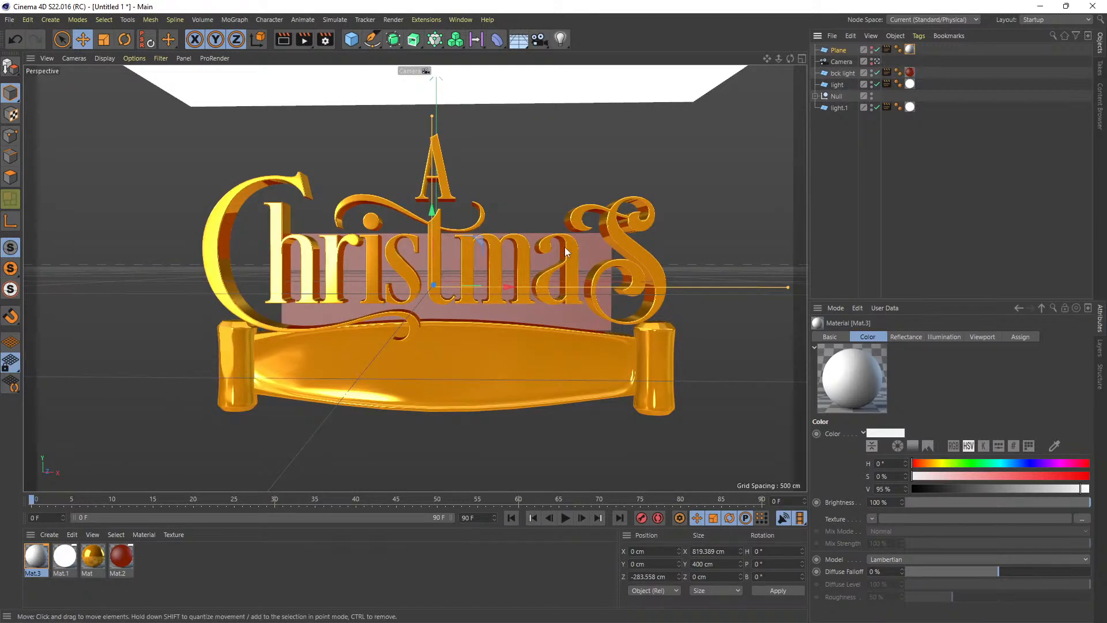
click(284, 40)
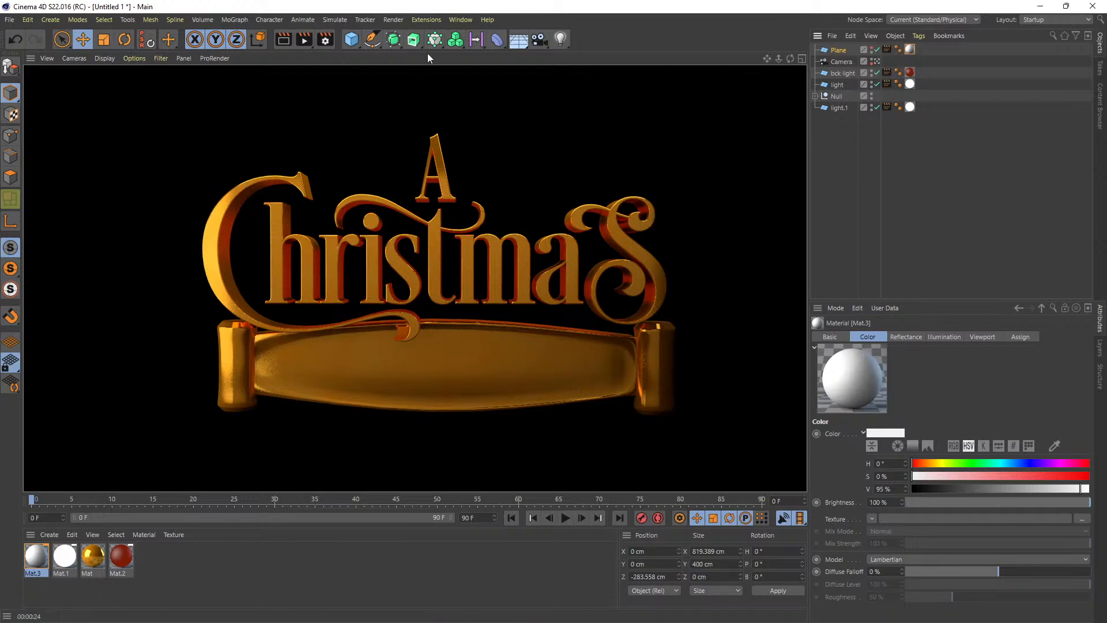
Rotate the overhead light plane to about -21° heading, 7.8° pitch and 3° bank.
click(838, 85)
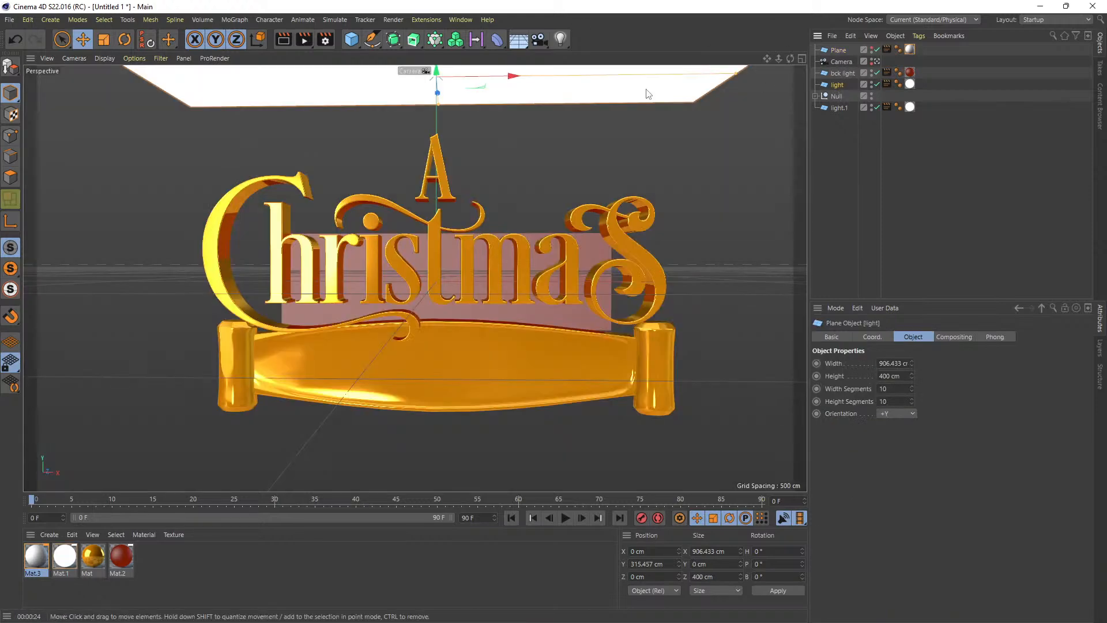
alt+middle_drag(377, 304, 377, 370)
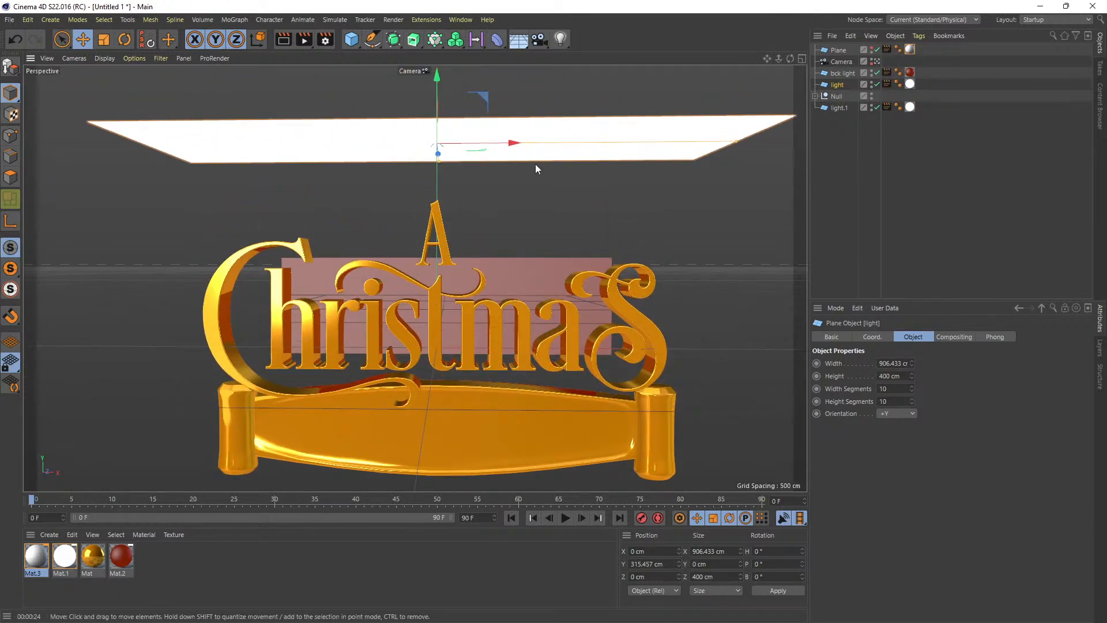
click(124, 39)
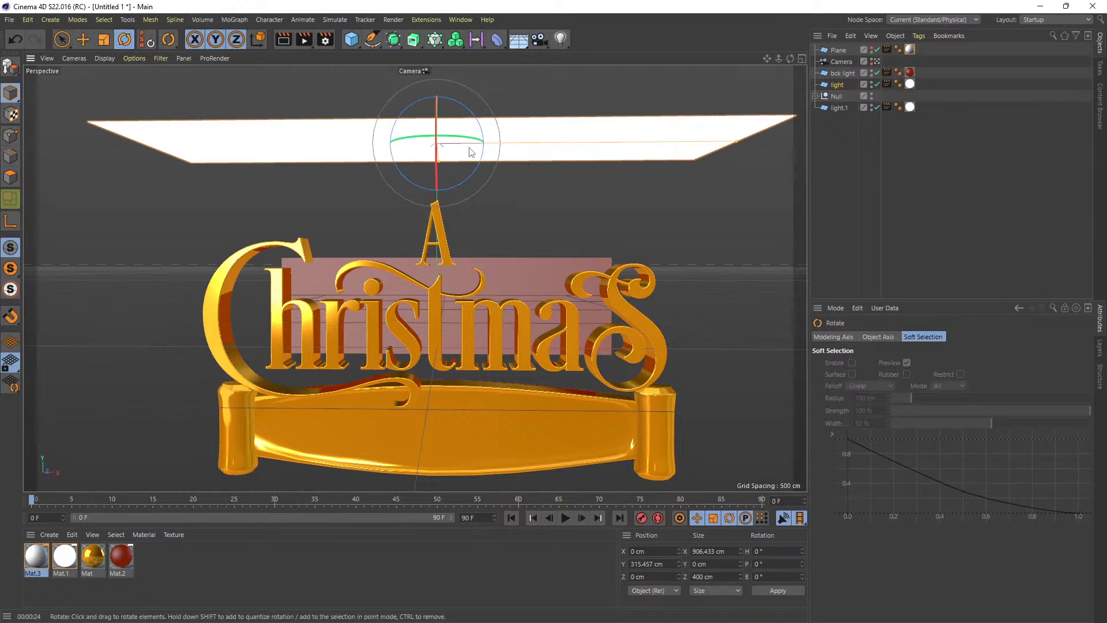
mouse_move(461, 139)
mouse_down()
mouse_move(449, 136)
mouse_move(464, 130)
mouse_up()
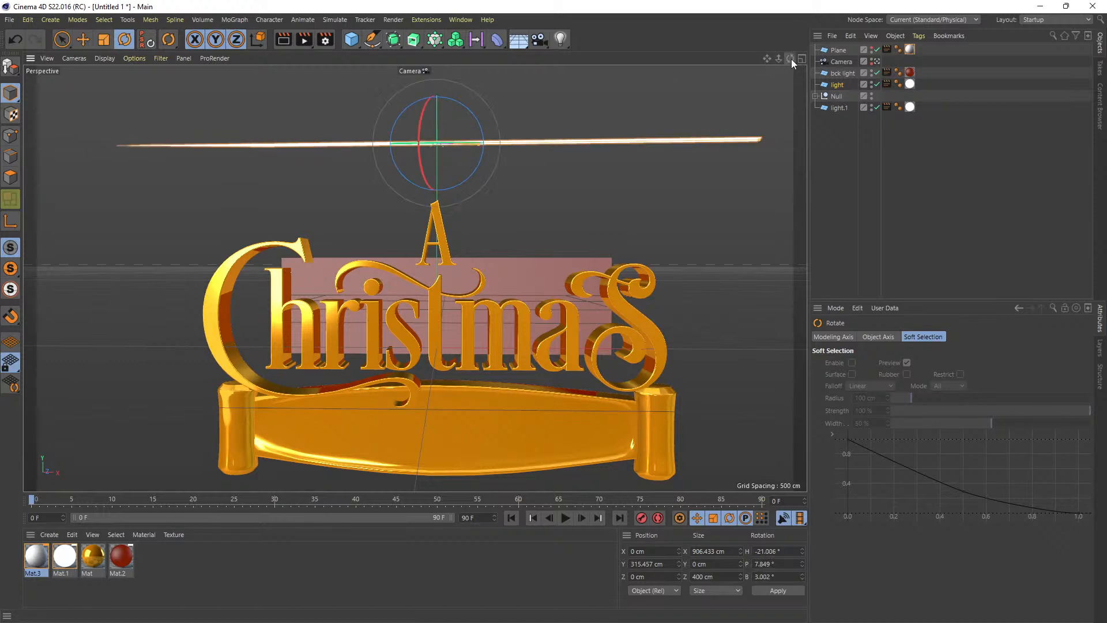
Reframe the title in the scene camera and render to check the rotated overhead light.
drag(791, 59, 776, 148)
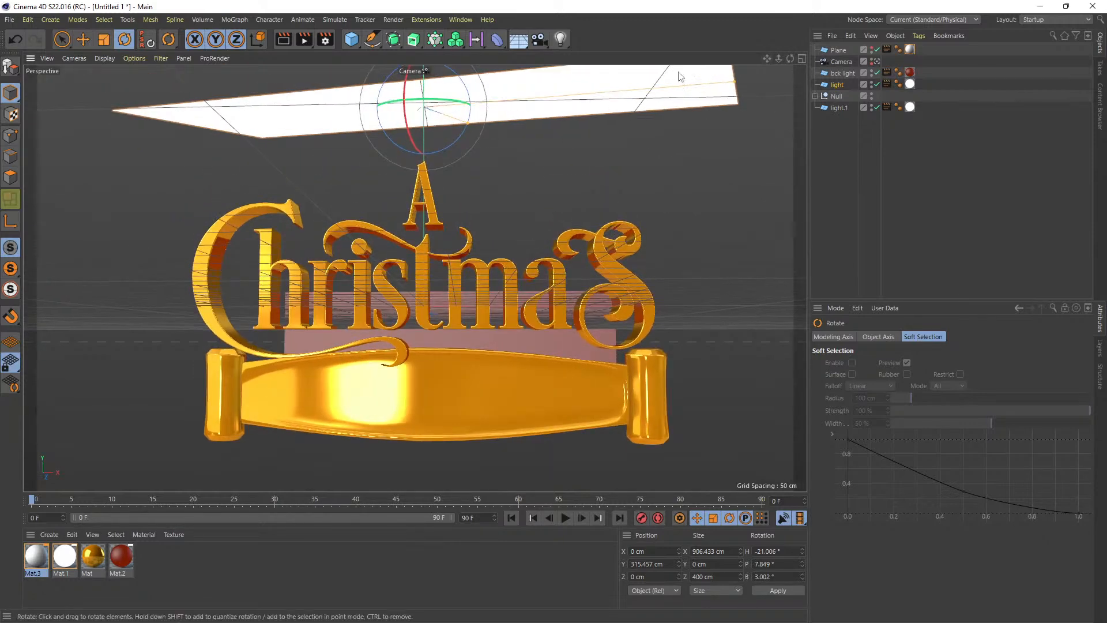
drag(767, 59, 826, 11)
drag(790, 60, 728, 65)
click(281, 40)
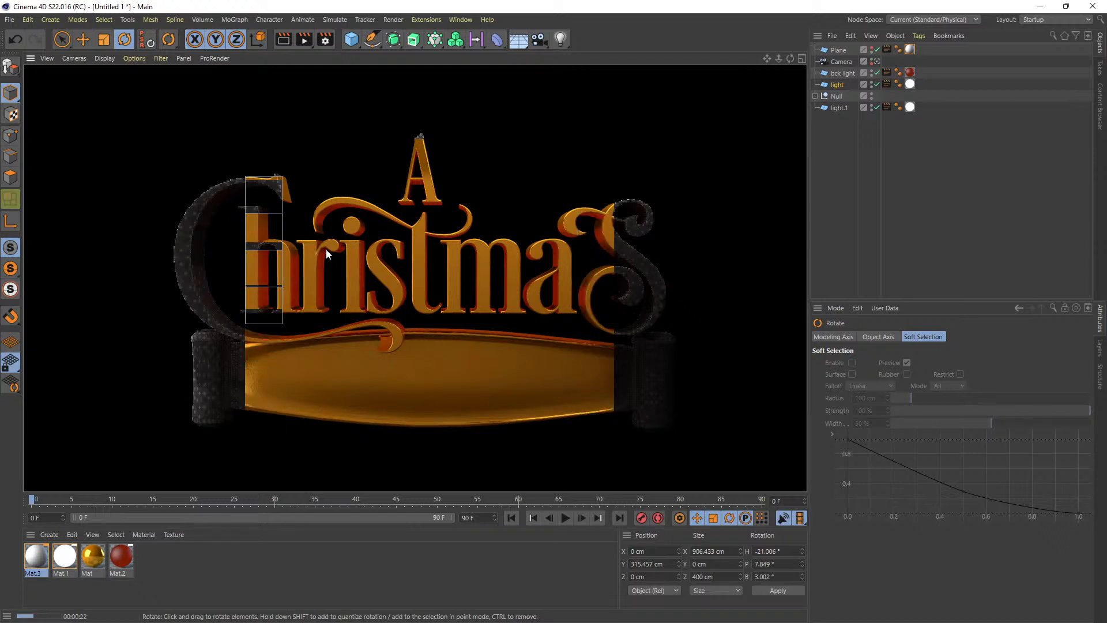
Leave the scene camera view and try tilting the bck light plane to about 27° pitch.
click(468, 252)
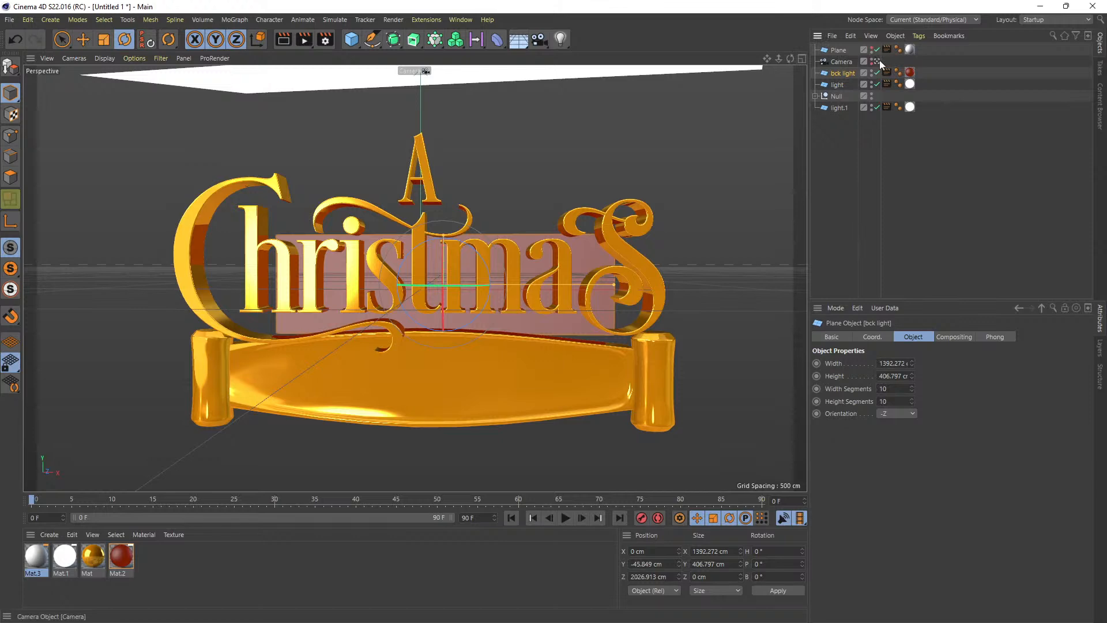
click(878, 61)
mouse_move(770, 56)
mouse_down()
mouse_move(757, 199)
mouse_move(952, 21)
mouse_up()
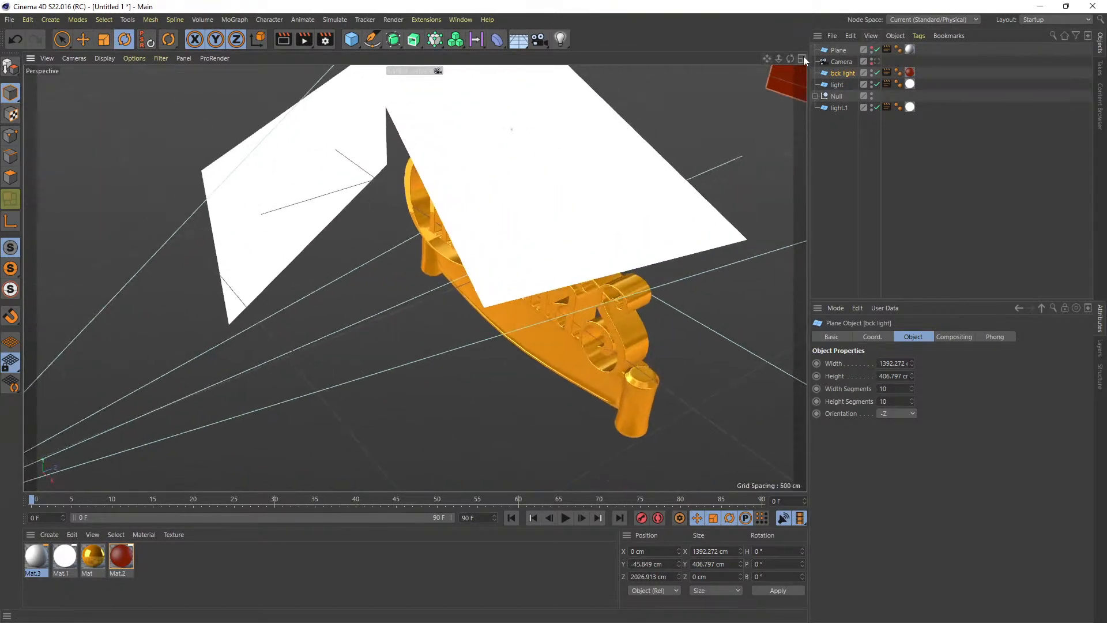
drag(611, 138, 727, 89)
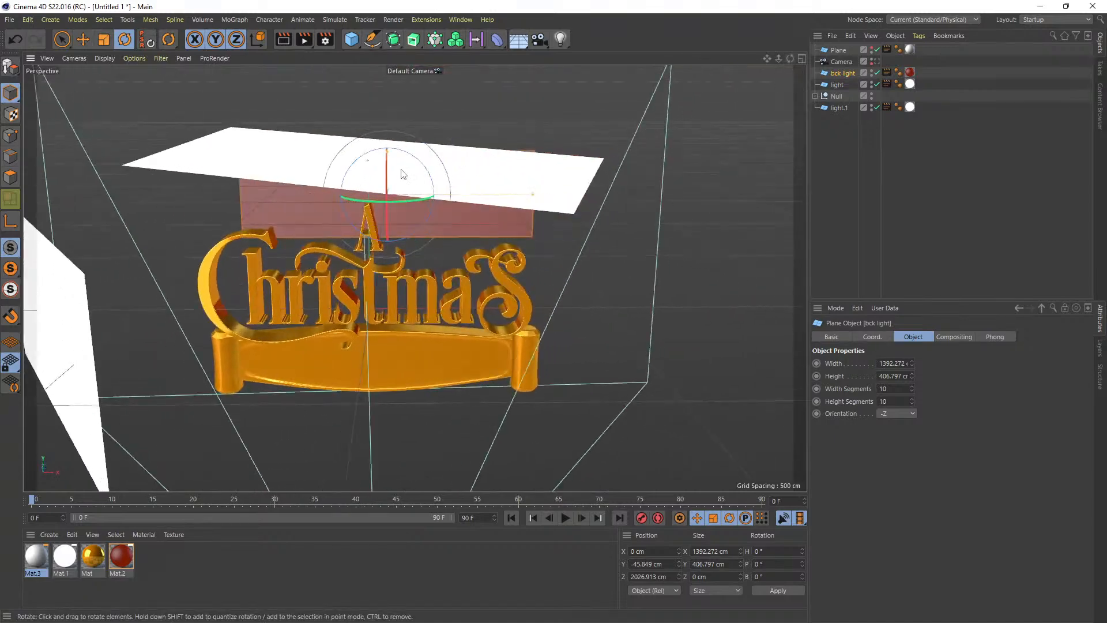
drag(386, 176, 391, 216)
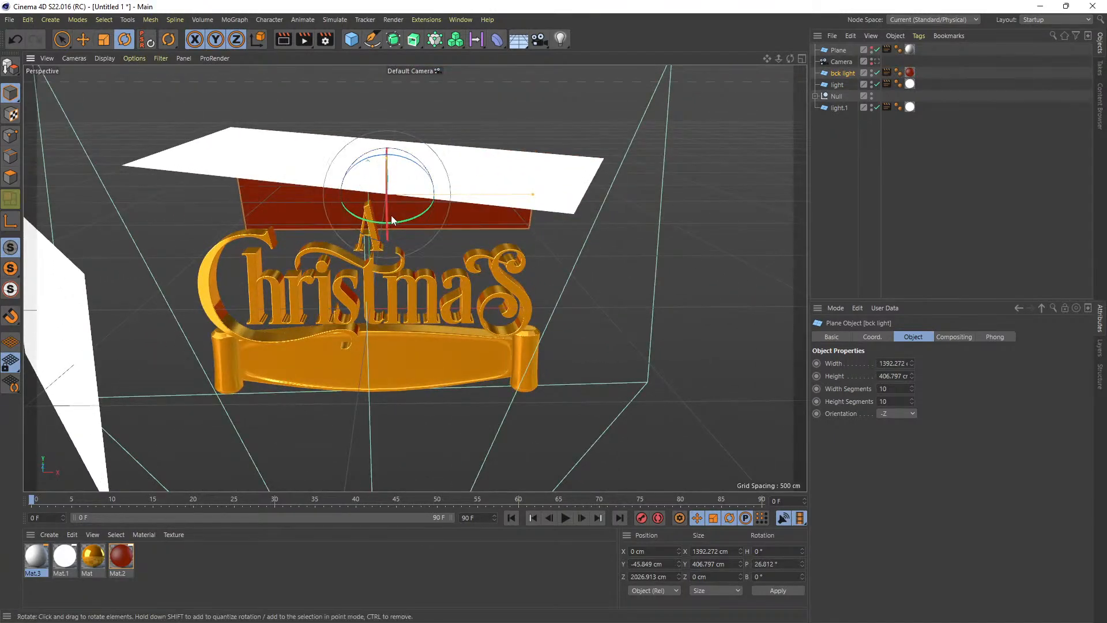
Tilt the overhead light plane to about 20.6° pitch and lower it to about 274 cm in Y.
click(522, 182)
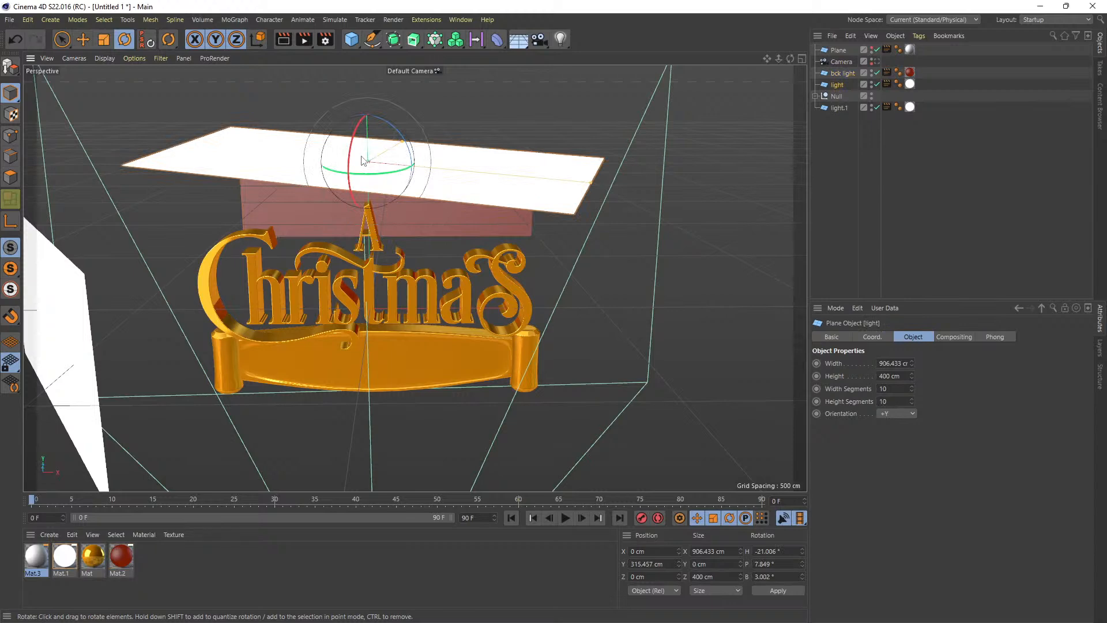
drag(351, 161, 353, 187)
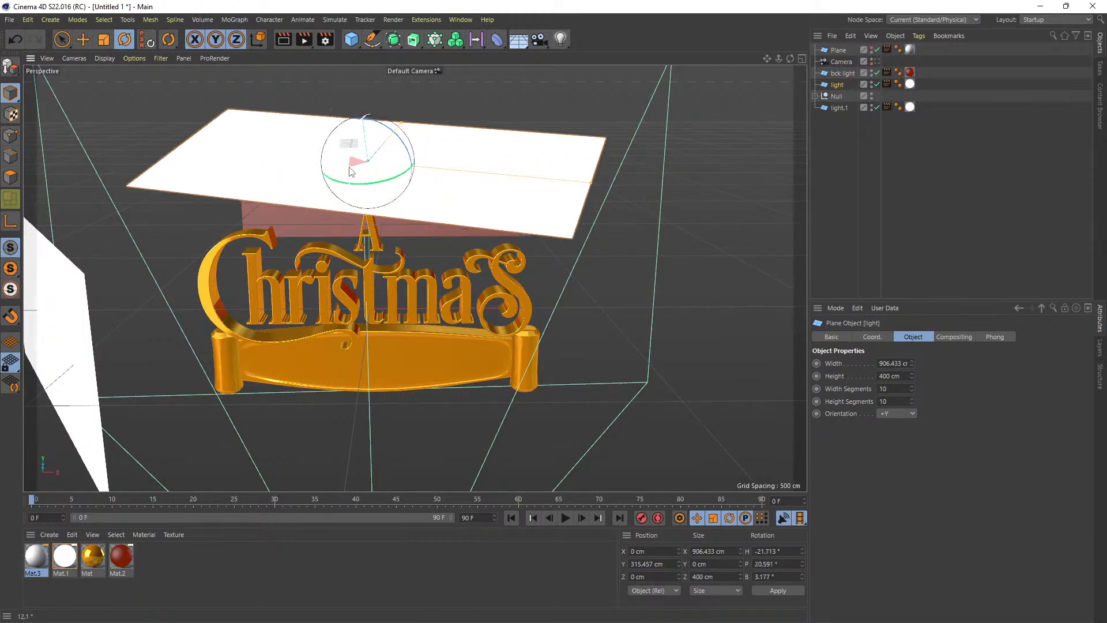
click(83, 40)
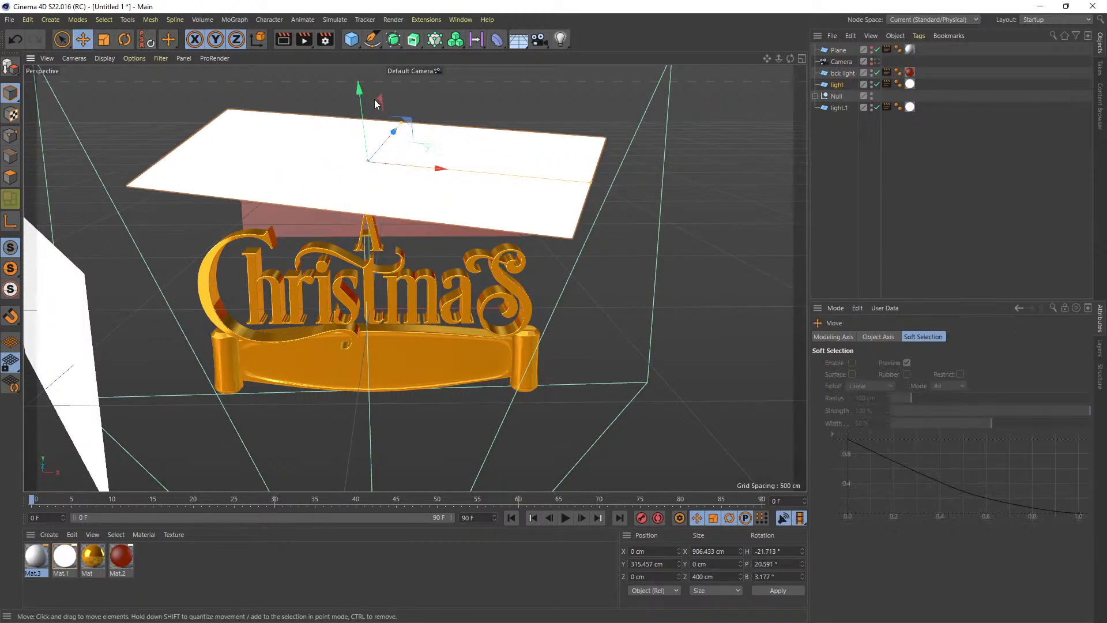
drag(373, 107, 353, 126)
drag(790, 58, 750, 60)
drag(366, 117, 364, 107)
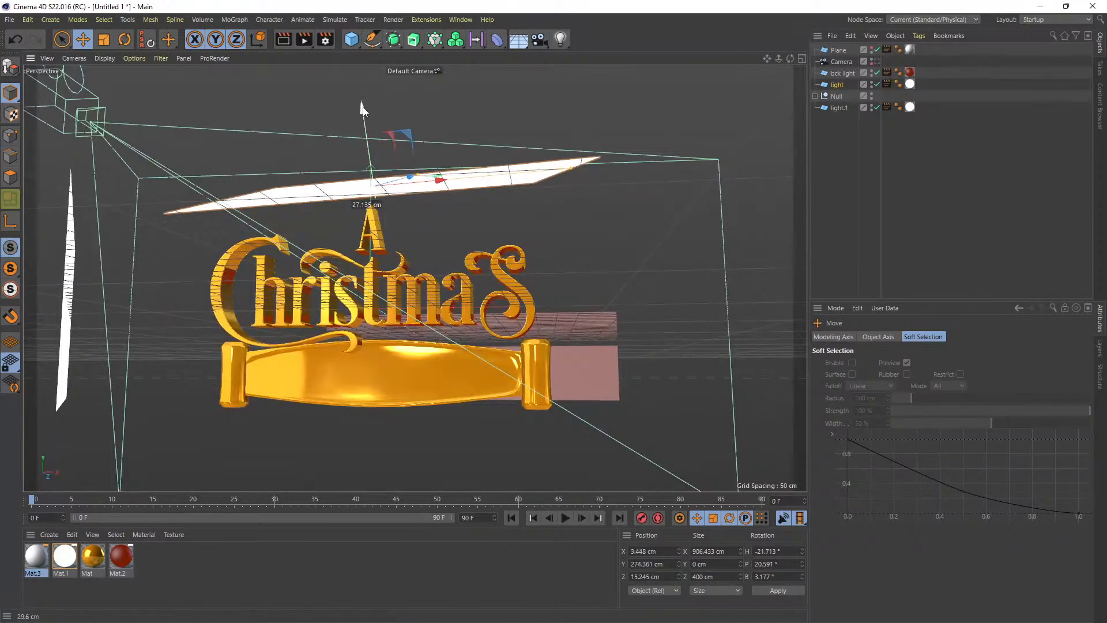
Render from the scene camera to check the lowered and tilted overhead light.
click(876, 63)
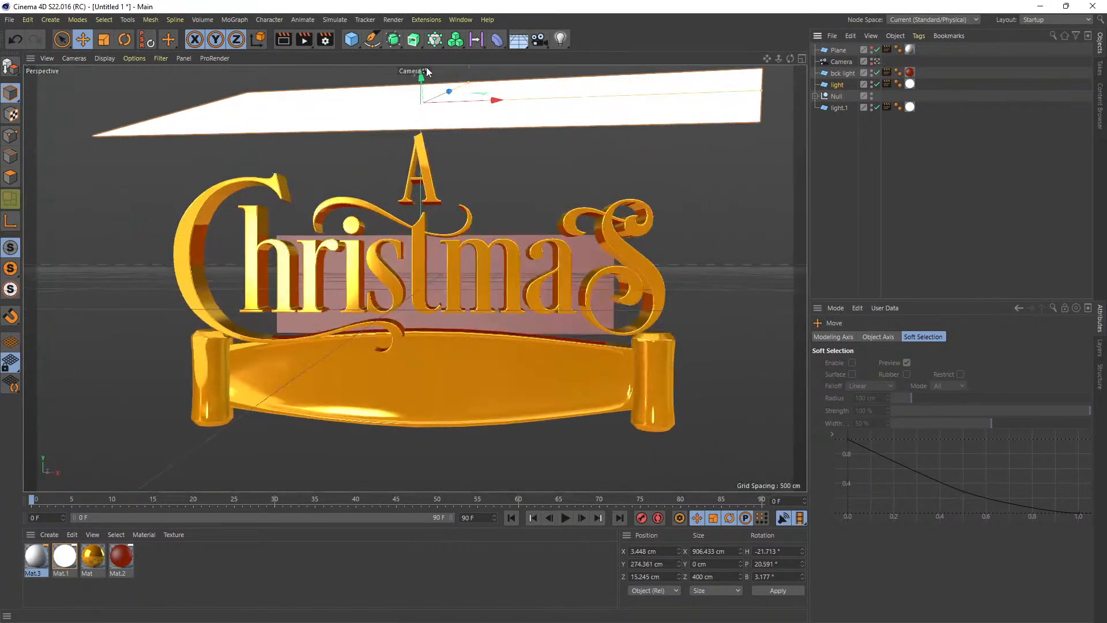
click(285, 38)
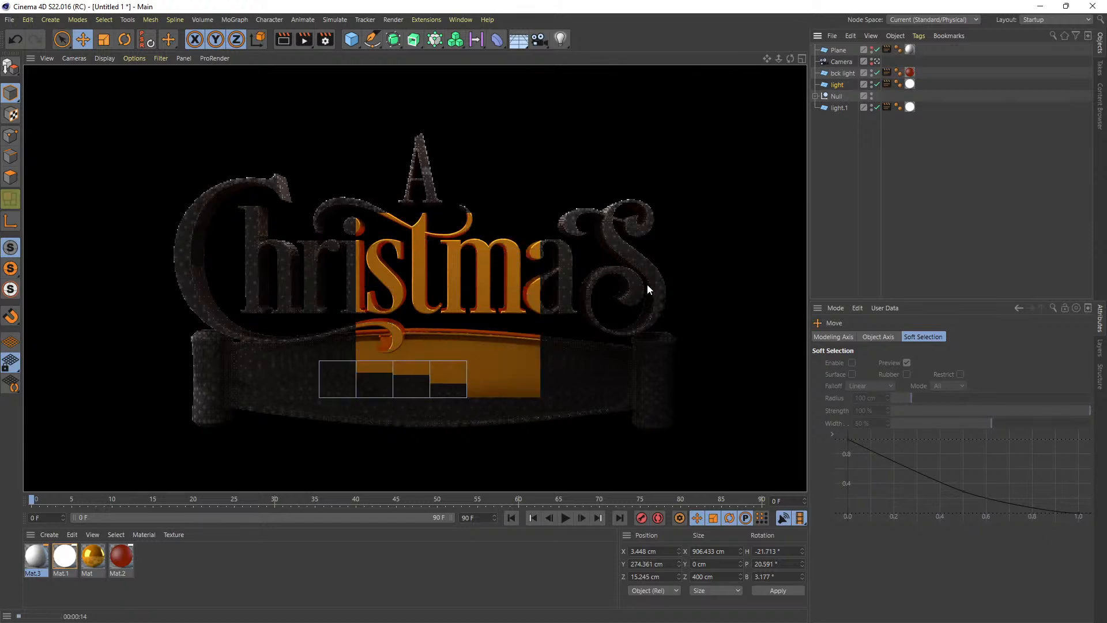
click(417, 282)
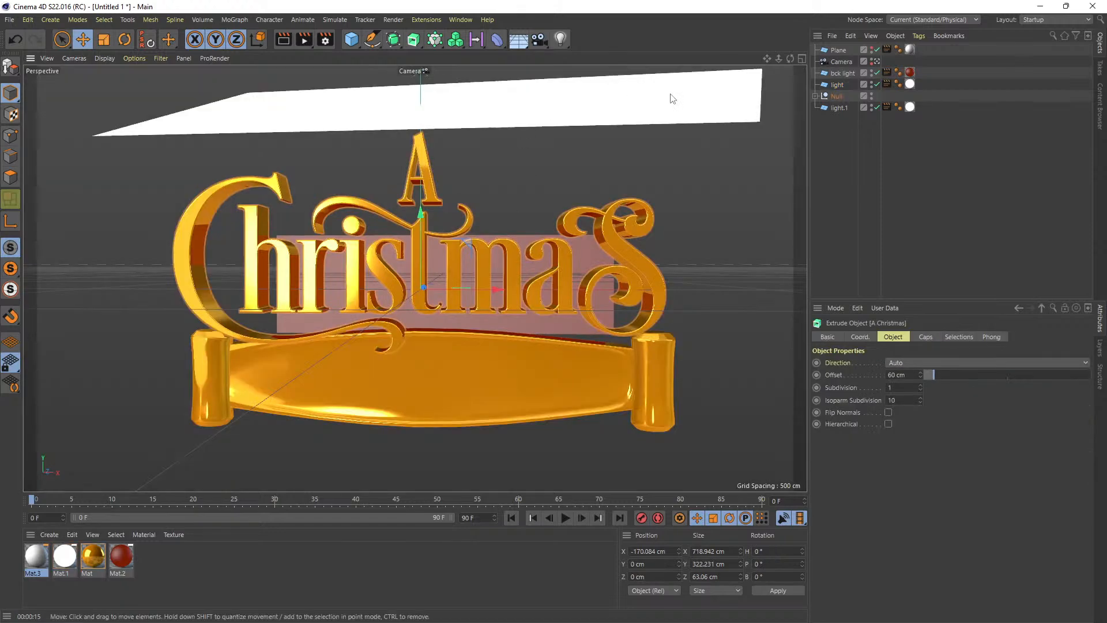
Leave the scene camera view and enlarge the overhead light plane's height to about 616 cm.
click(878, 61)
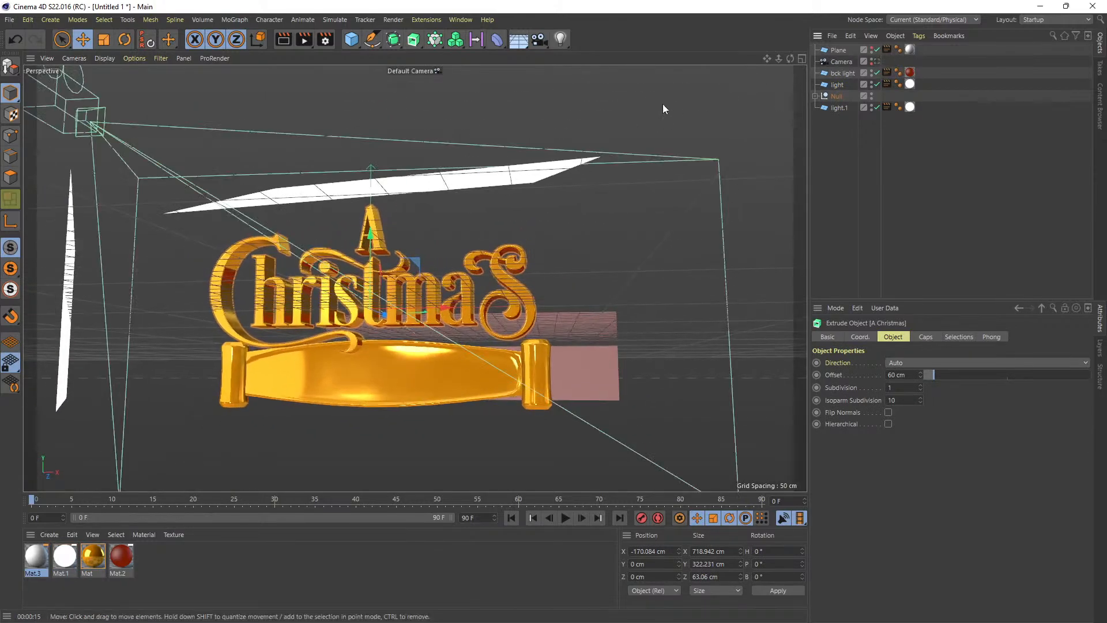
drag(790, 59, 791, 115)
click(410, 204)
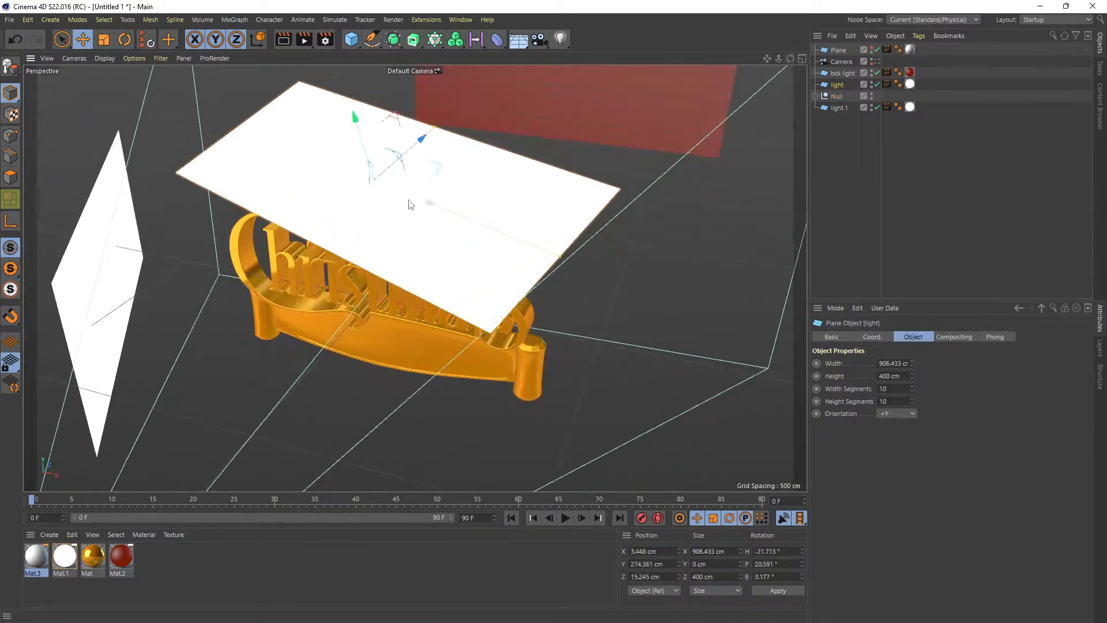
drag(438, 135, 490, 105)
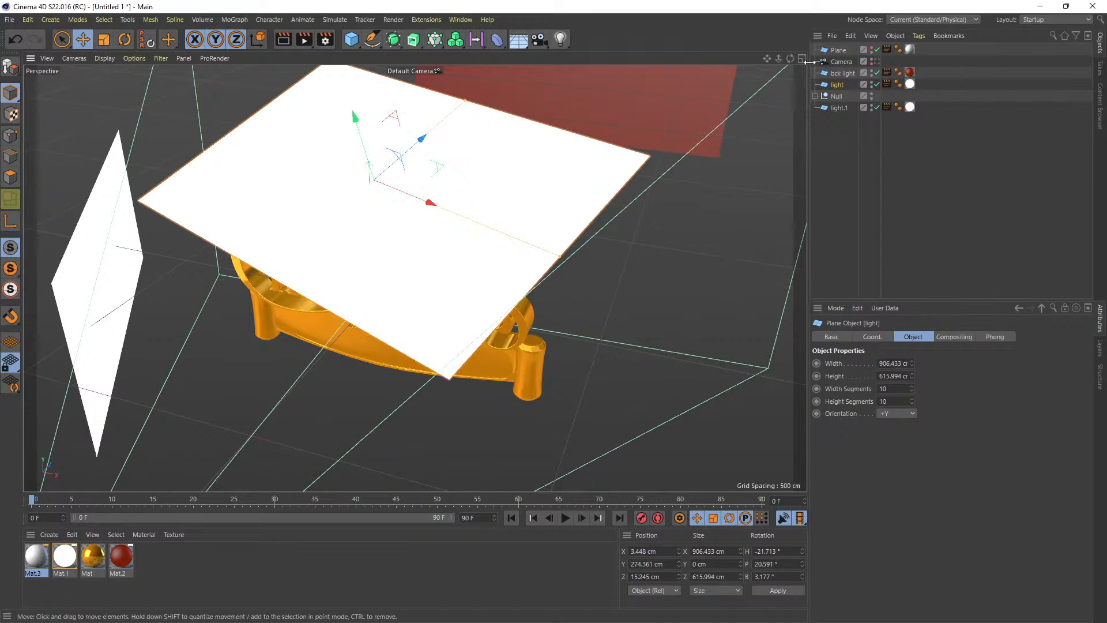
Return to the scene camera and render to check the enlarged overhead light.
click(878, 60)
click(878, 60)
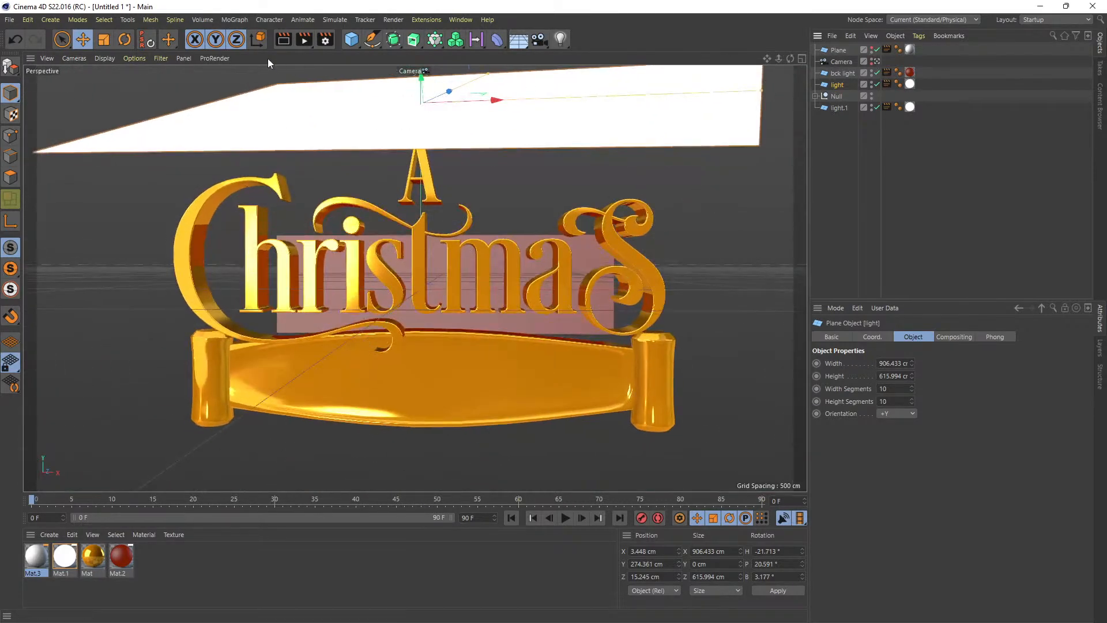
click(289, 40)
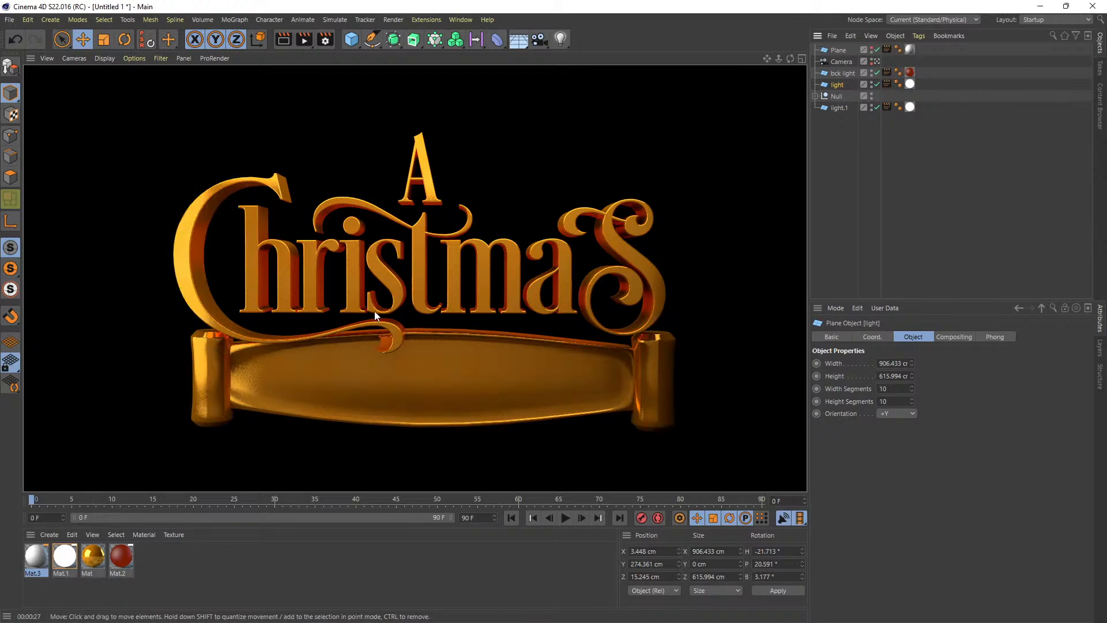
click(198, 254)
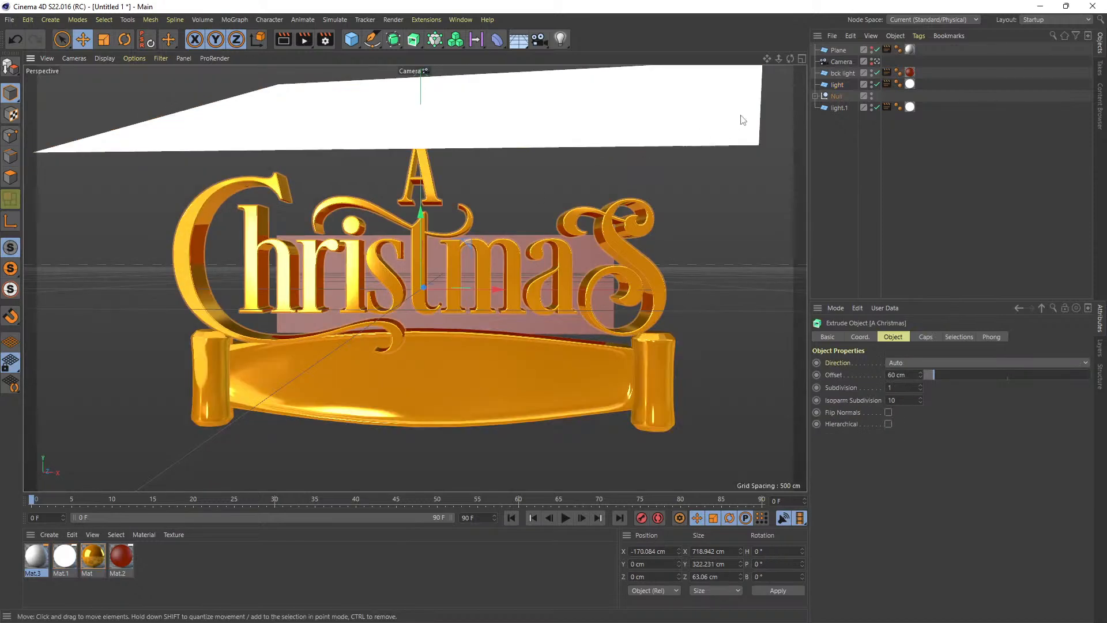
Leave the scene camera view and widen the side light plane light.1 to about 1608 cm.
click(844, 74)
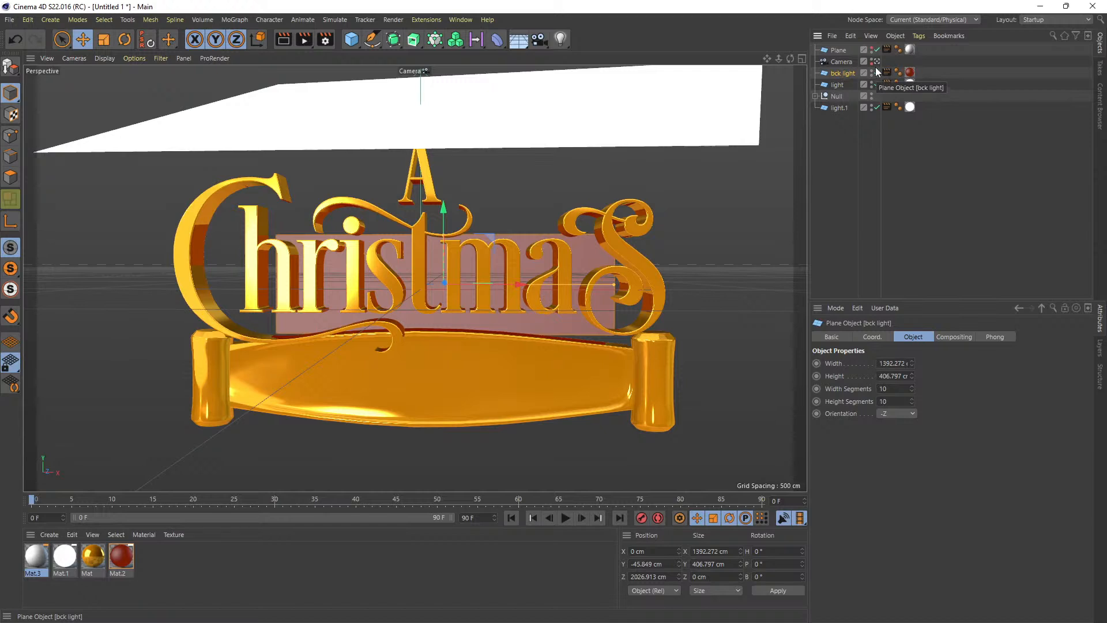
click(873, 49)
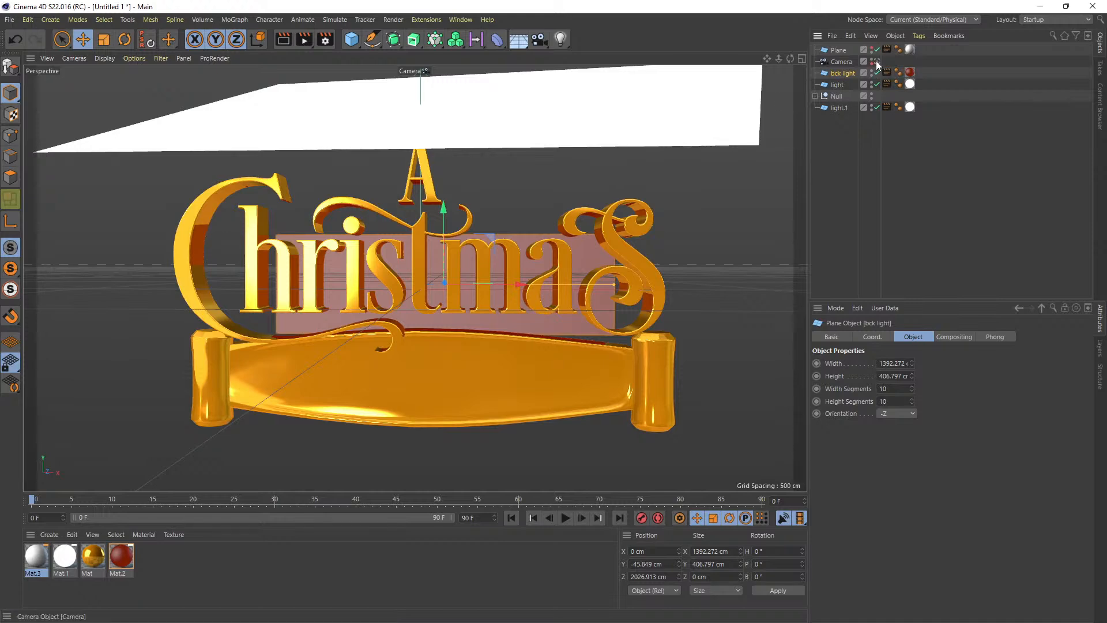
click(877, 61)
click(72, 330)
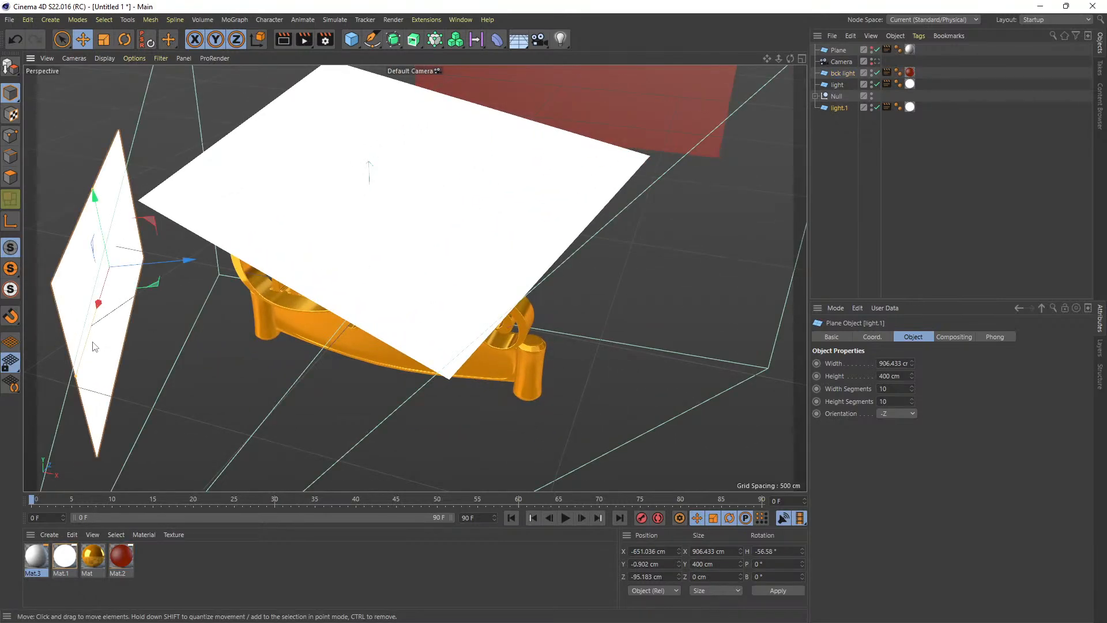
drag(76, 376, 35, 508)
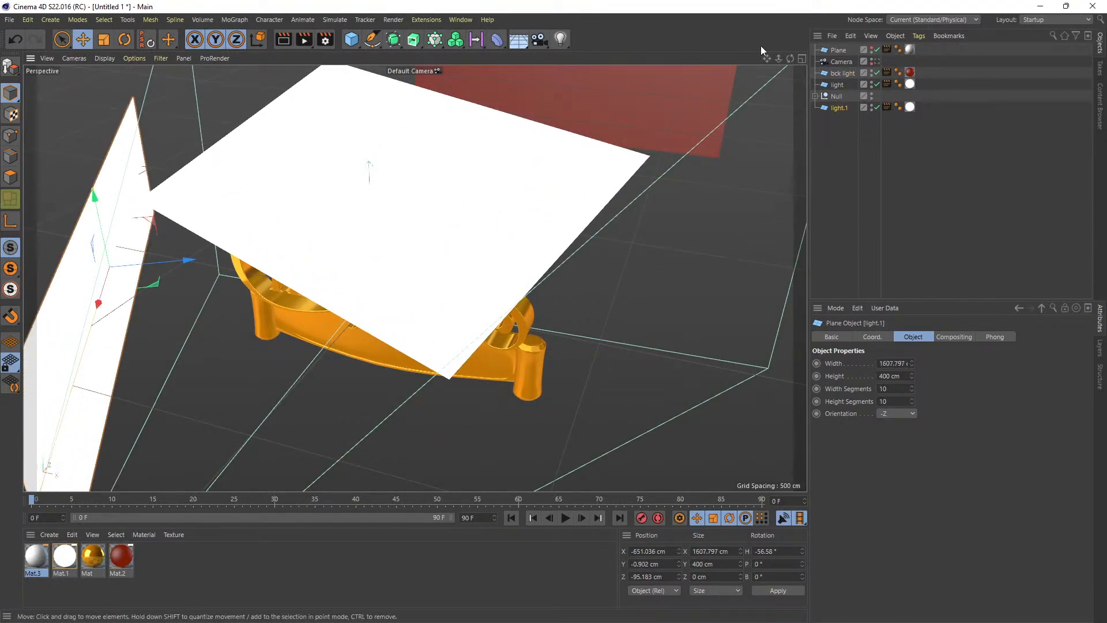
Return to the scene camera and render to check the widened side light.
click(877, 62)
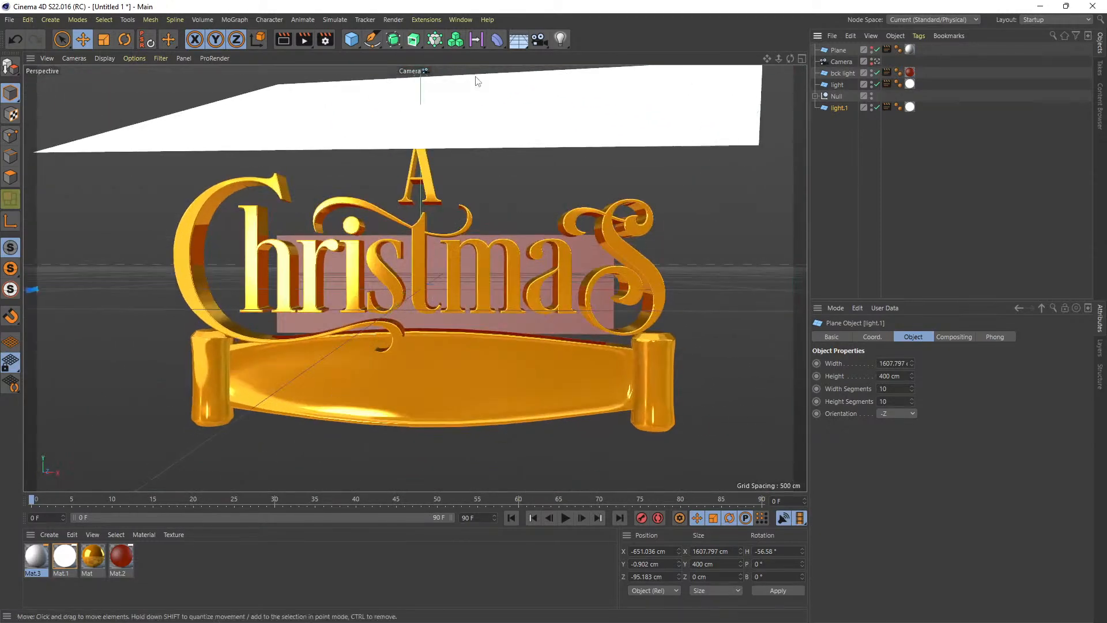
click(277, 43)
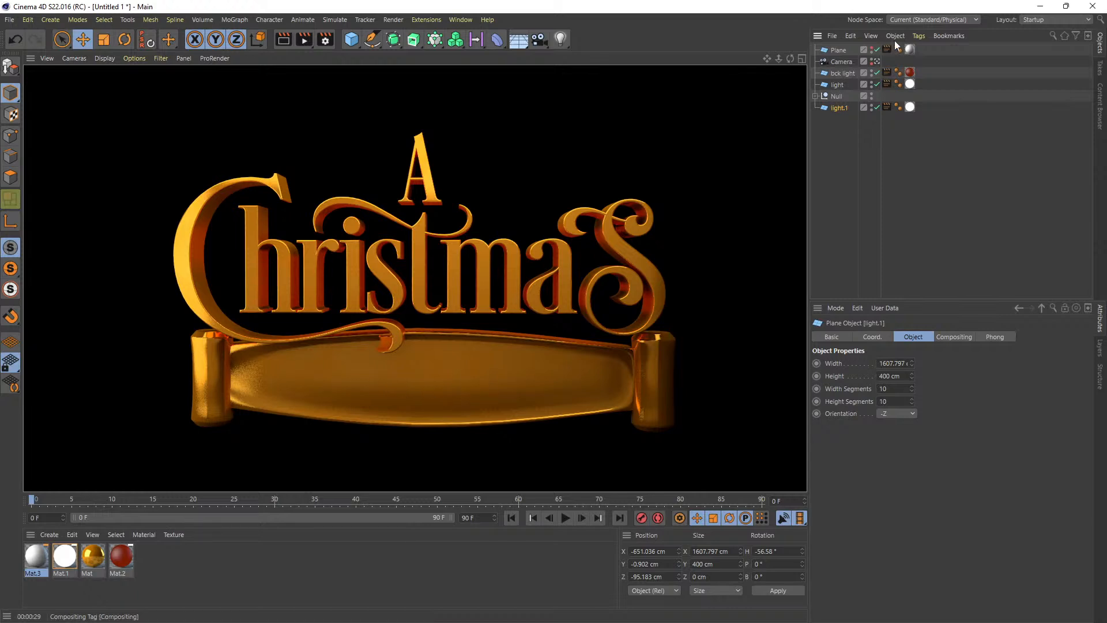
Tilt the overhead light plane to a pitch of about 30° and enlarge its height to about 801 cm outside the camera view.
click(837, 50)
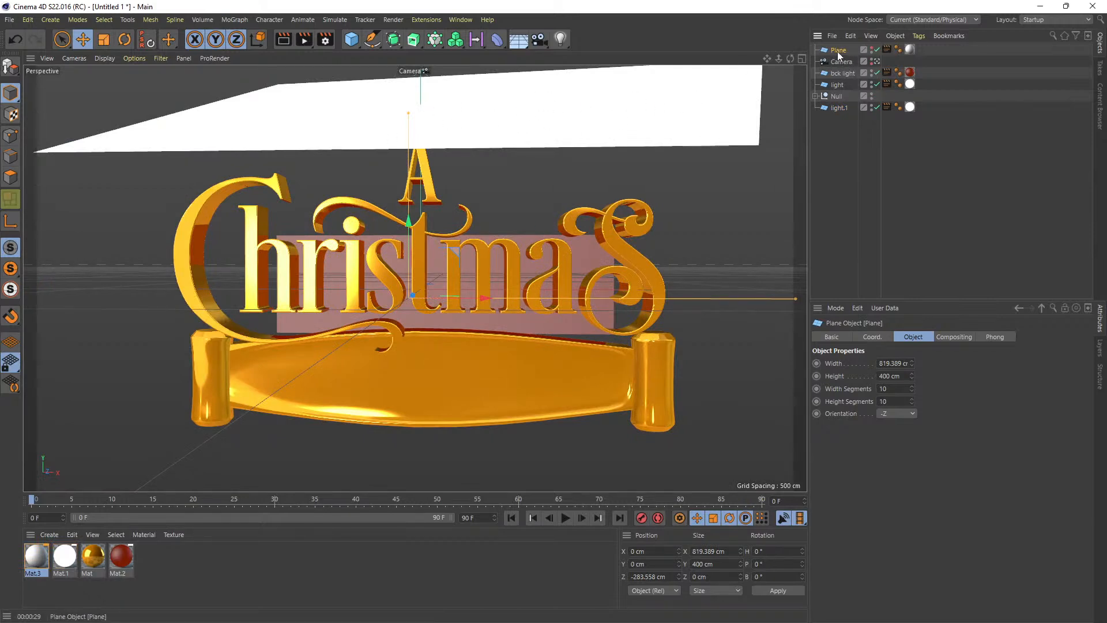
click(842, 73)
click(838, 84)
click(126, 40)
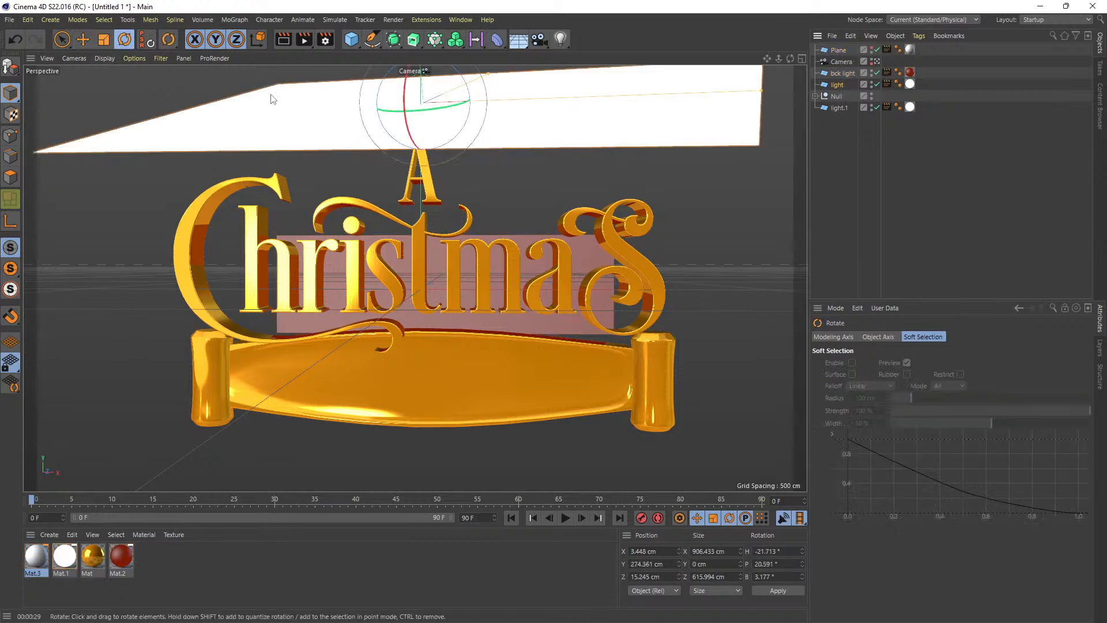
drag(406, 98, 405, 123)
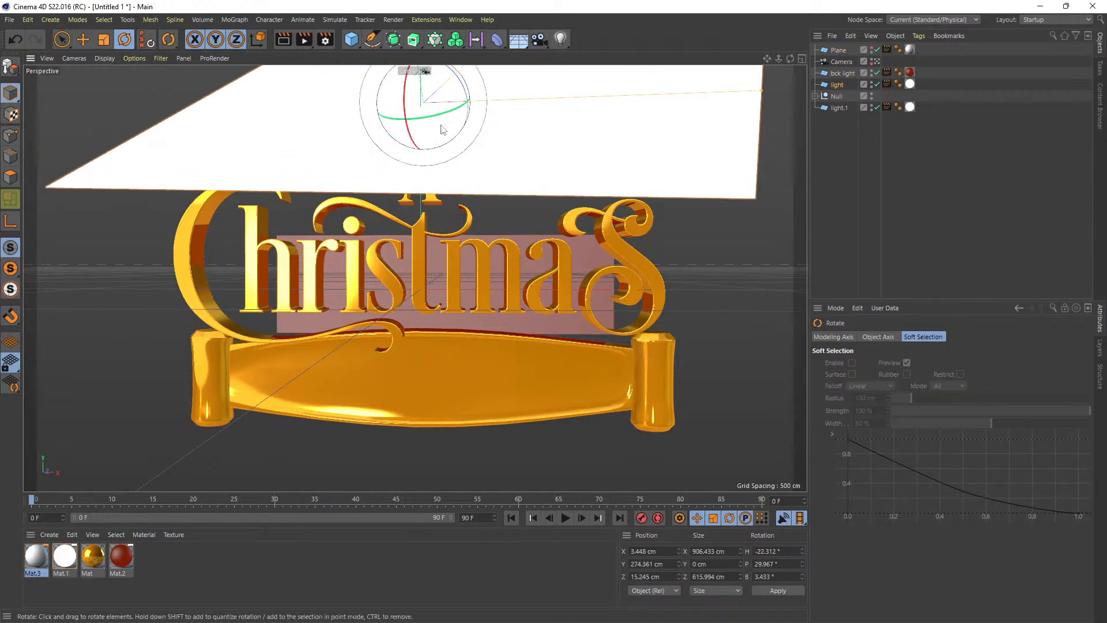
click(83, 39)
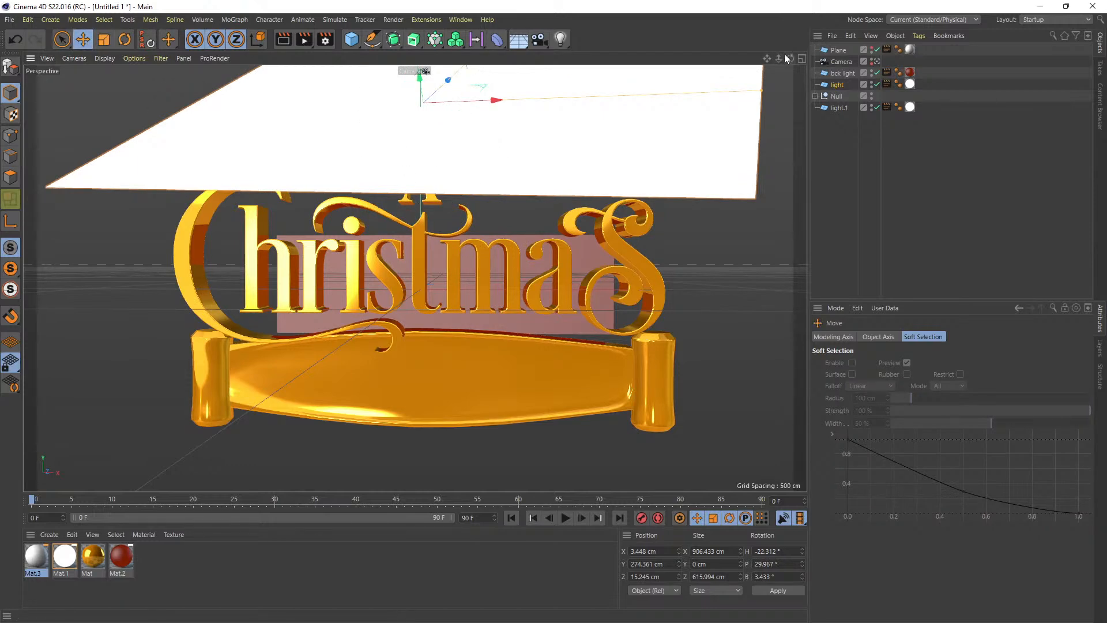
click(877, 61)
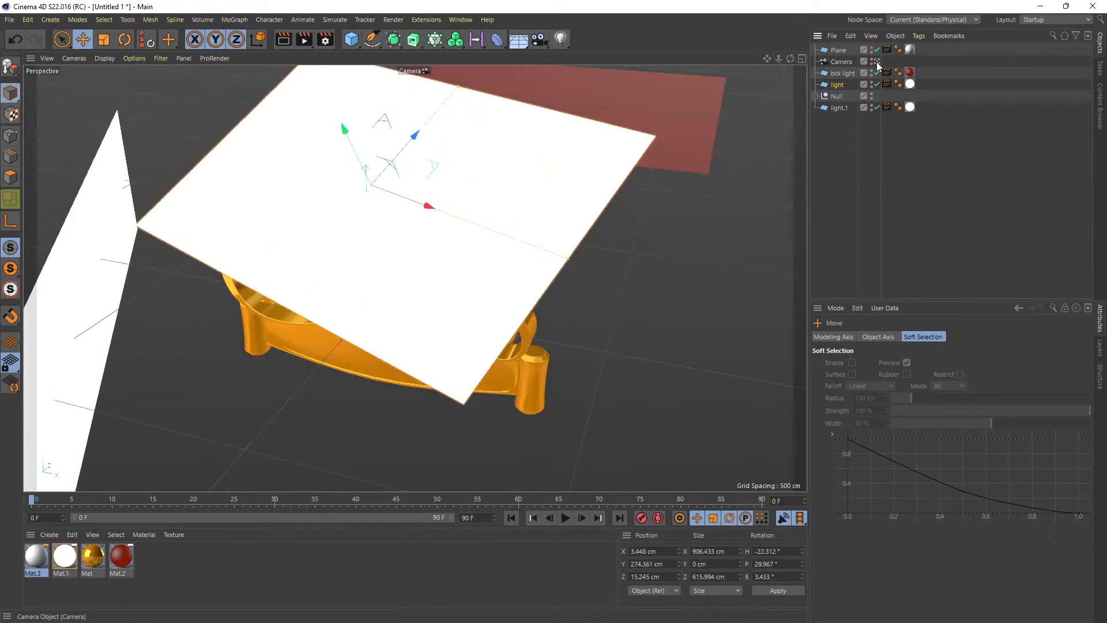
drag(463, 82, 488, 56)
Return to the scene camera and render to check the steeper, enlarged overhead light.
click(877, 61)
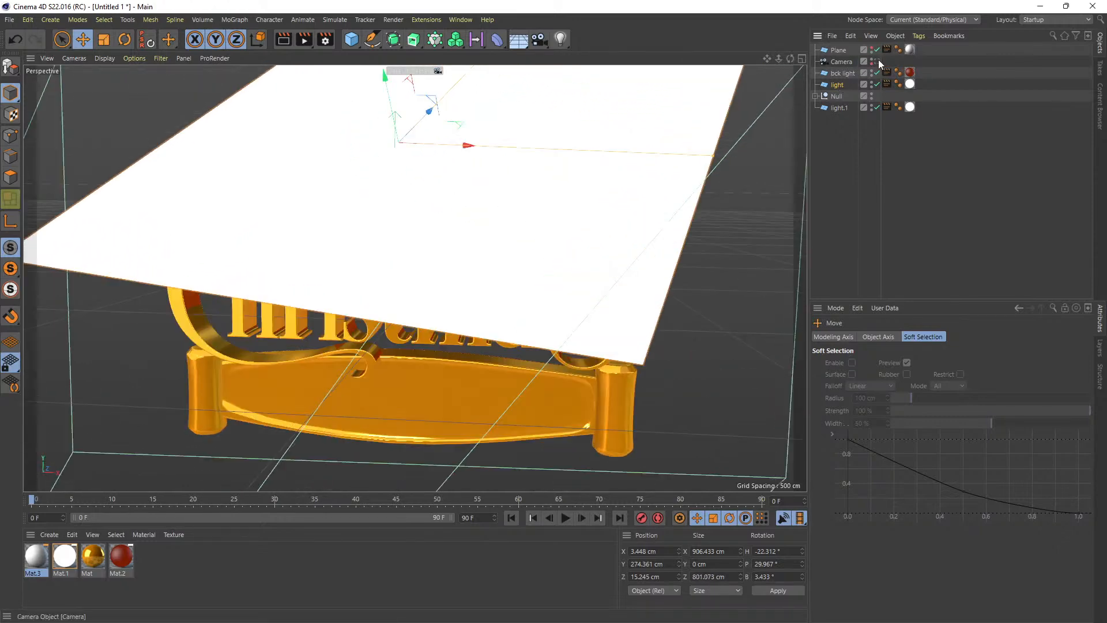
click(279, 43)
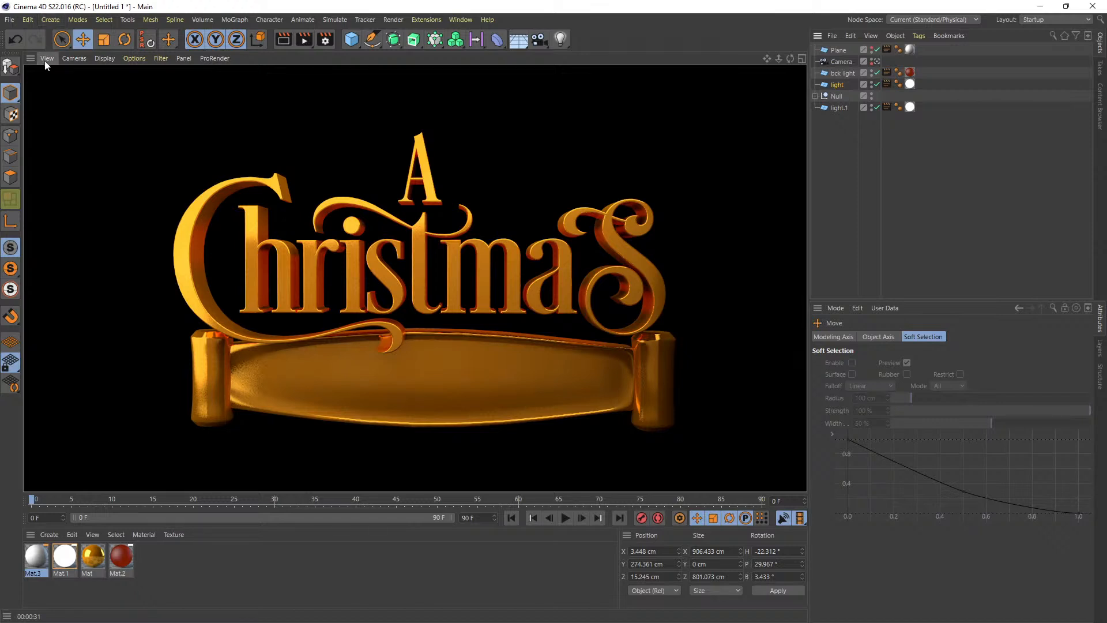
Hide the bck light, light and light.1 planes in the editor viewport only.
click(293, 271)
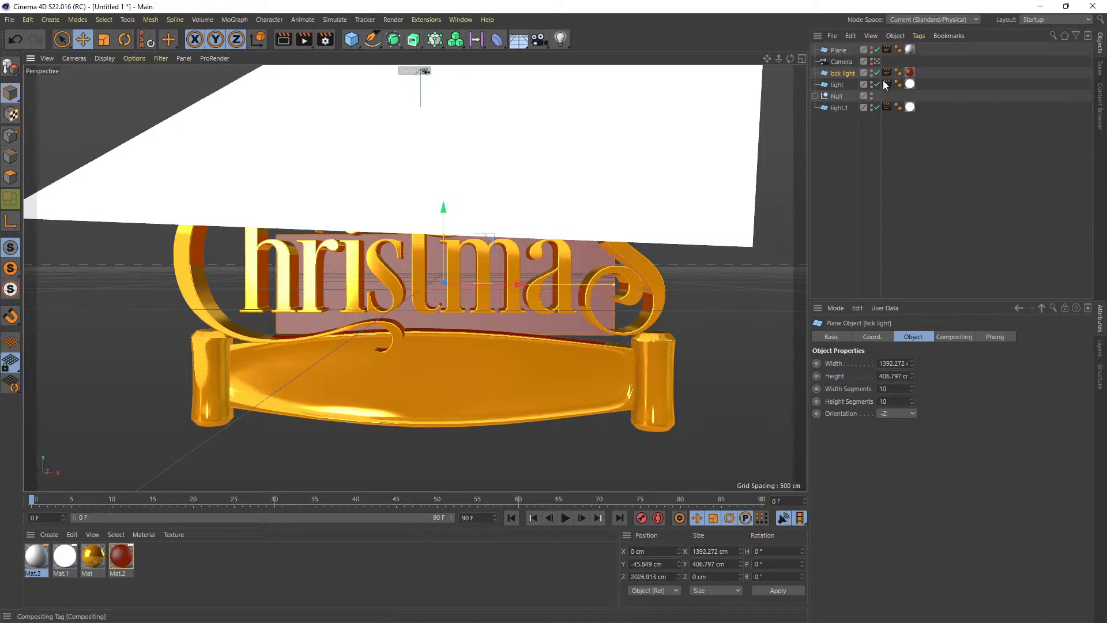
click(872, 71)
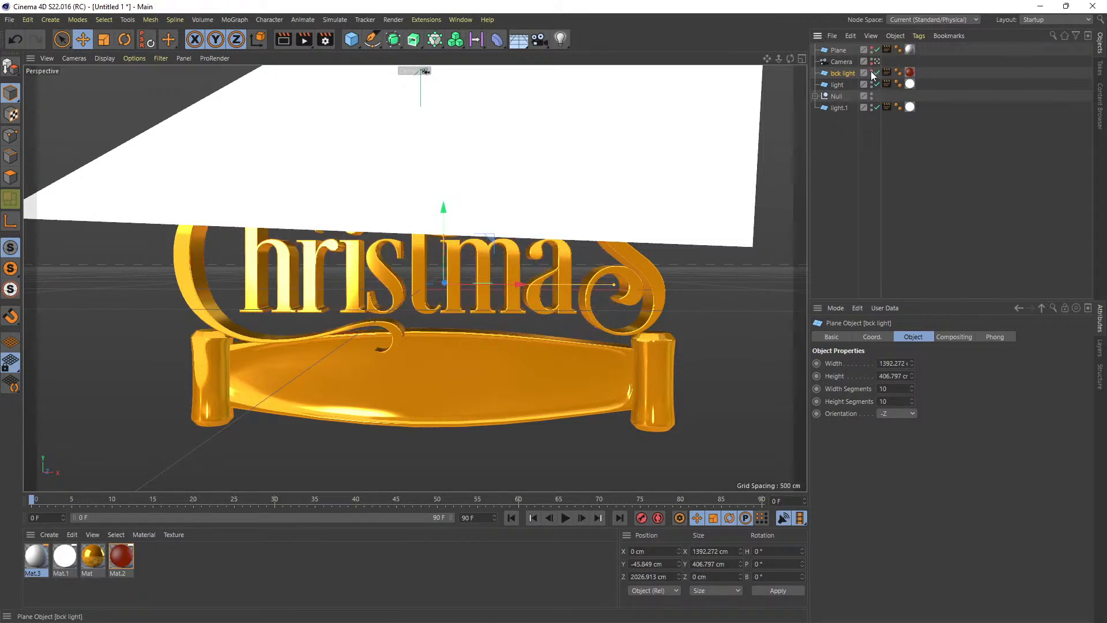
click(871, 72)
click(872, 72)
click(872, 71)
click(872, 82)
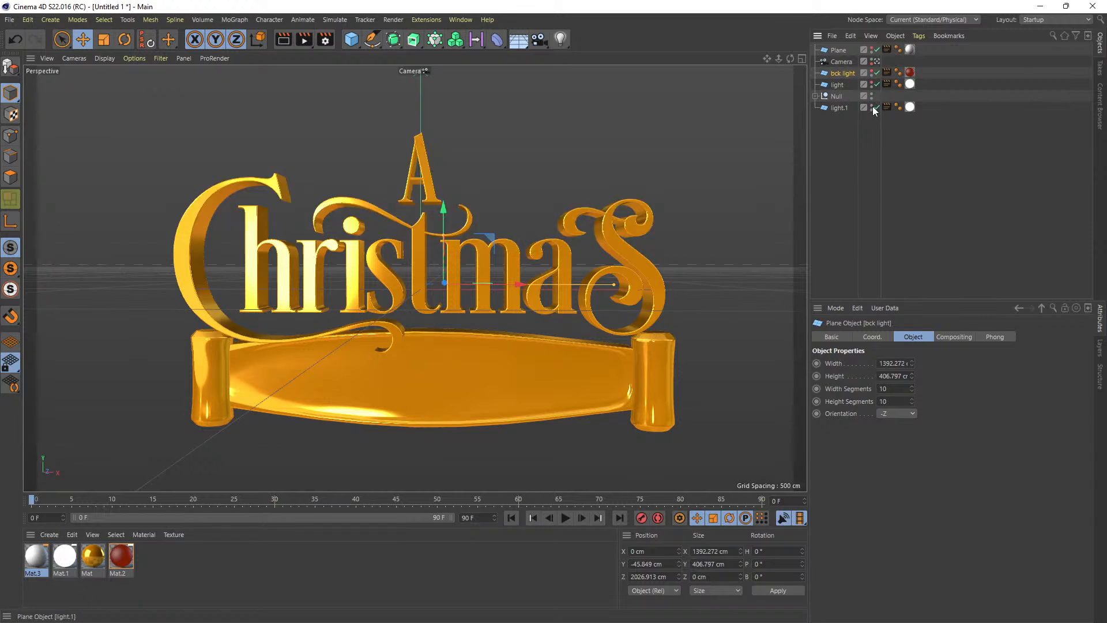
click(871, 106)
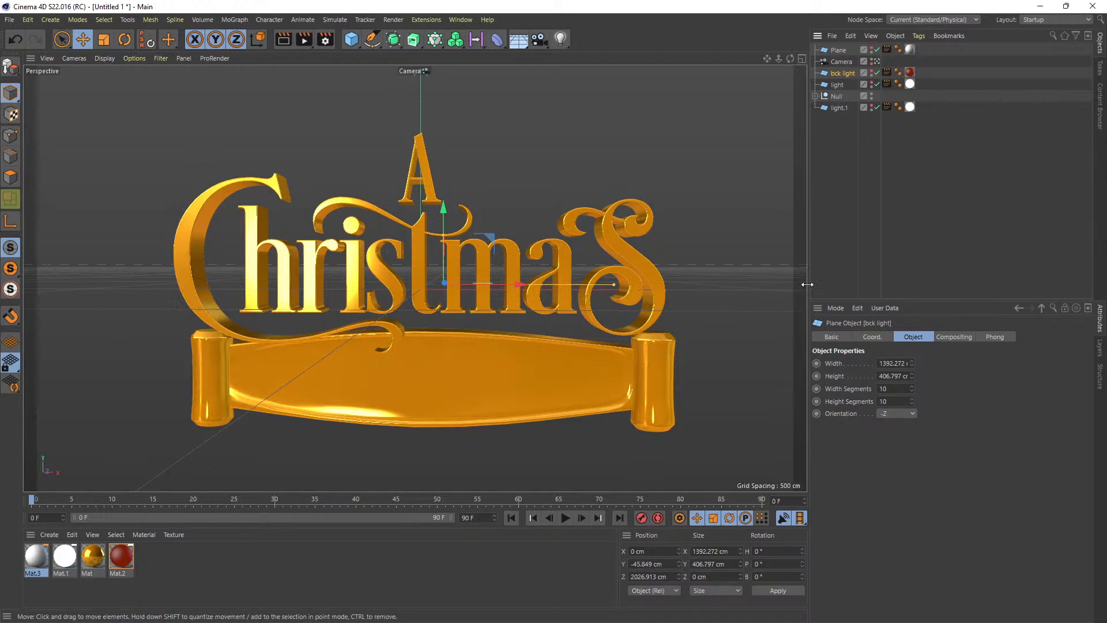
Set the render output to 1280 x 1280 pixels at a resolution of 300 pixels/inch.
click(329, 42)
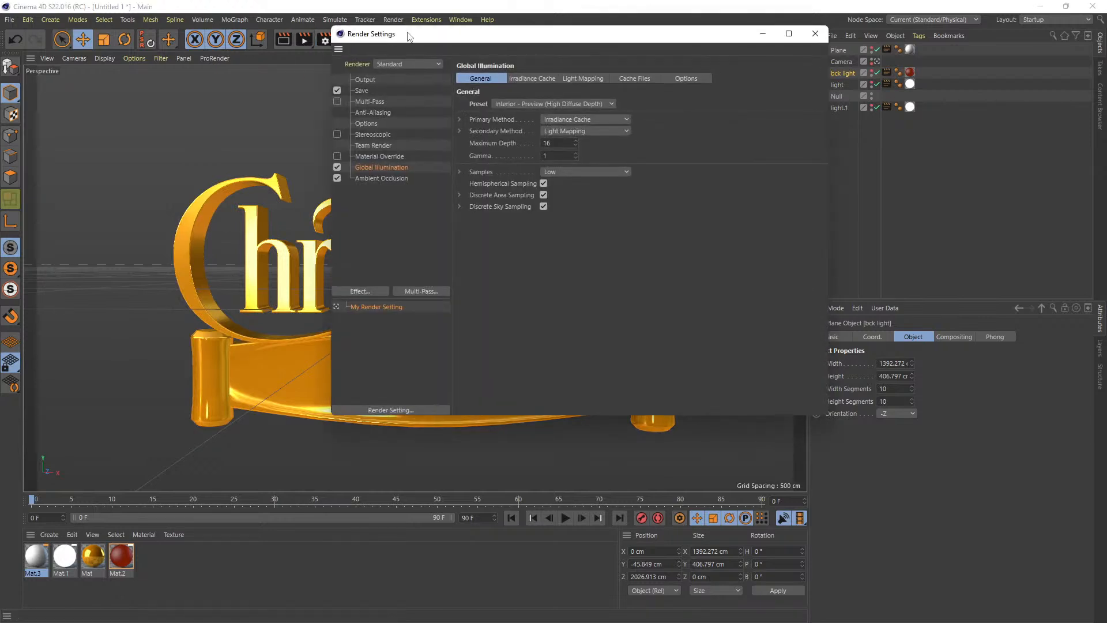
drag(409, 37, 423, 85)
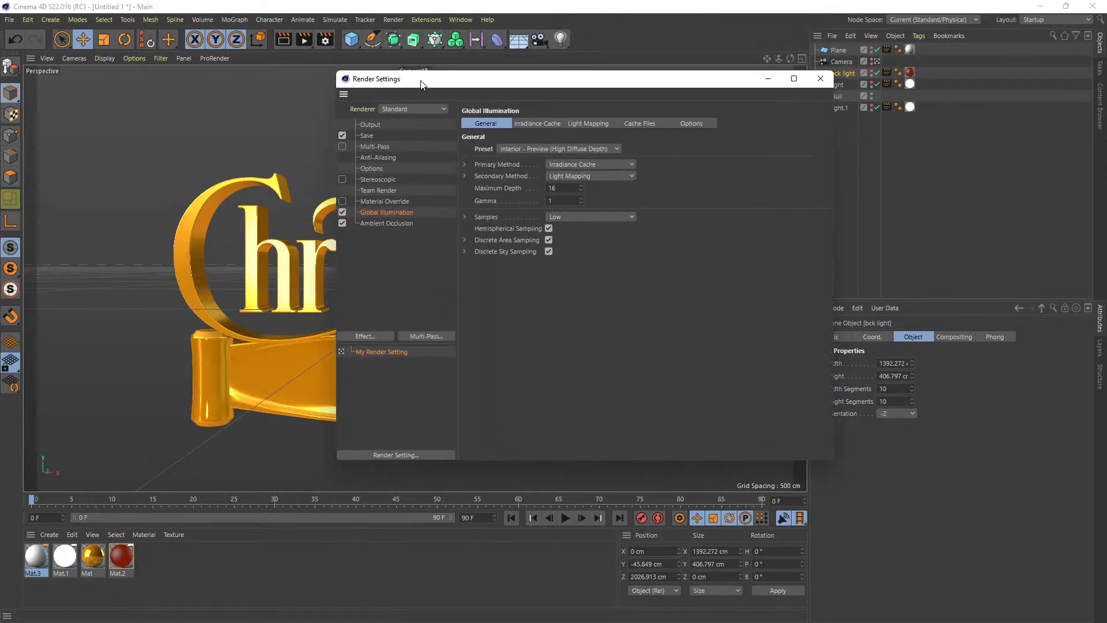
click(376, 127)
drag(537, 138, 510, 138)
key(ctrl+c)
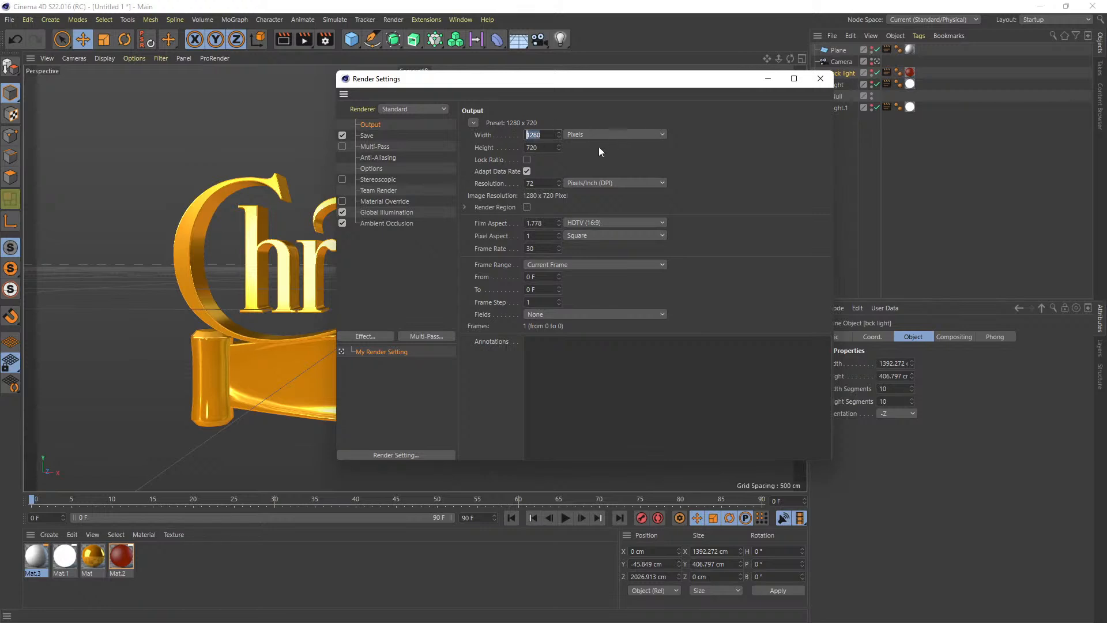
key(Tab)
key(ctrl+v)
key(Tab)
text(300)
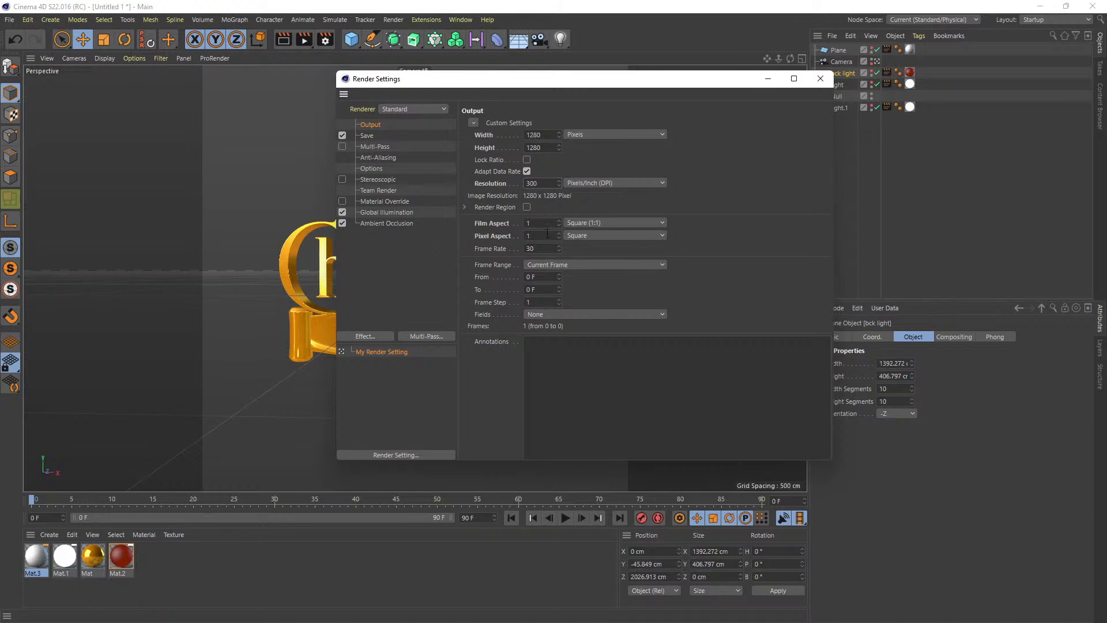
Create a folder named Tut inside Kingsword Igando and set the render's save file there as Christ.
click(368, 136)
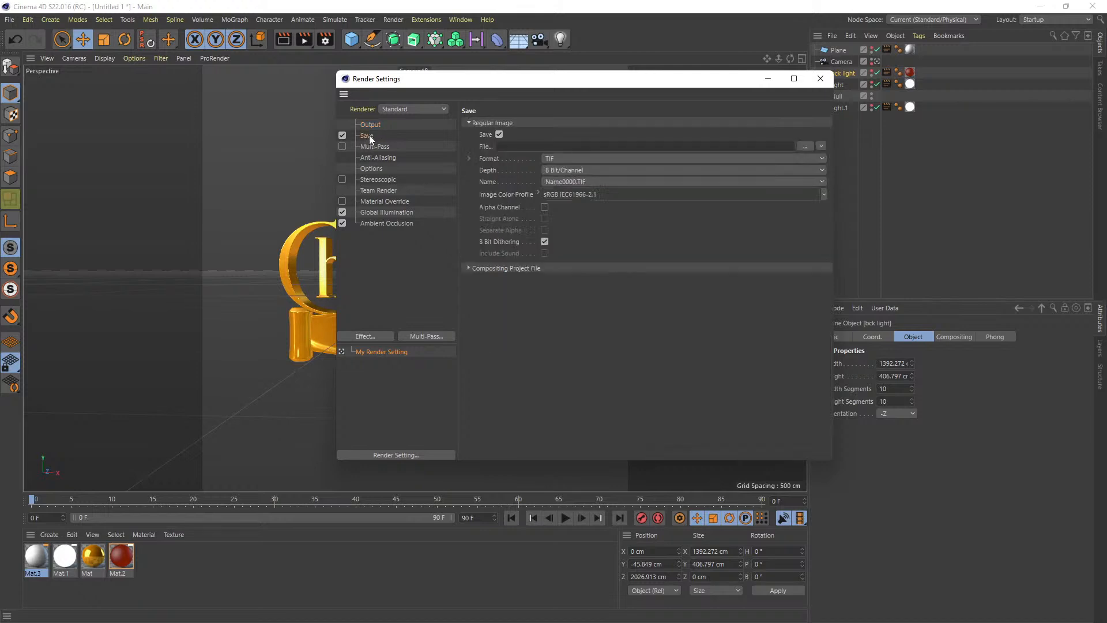
click(804, 146)
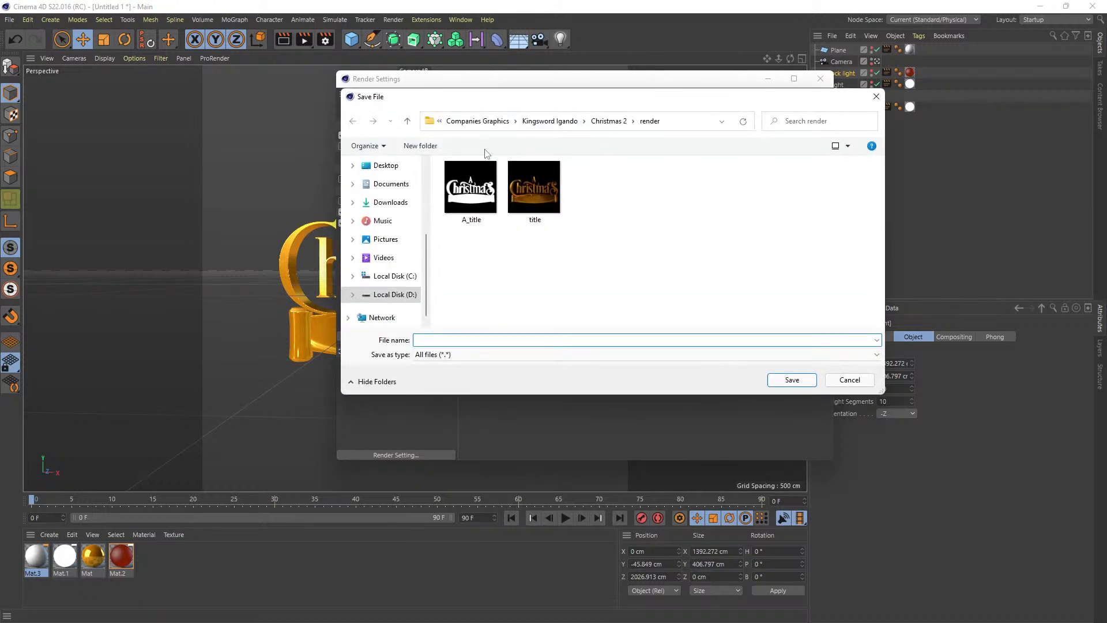
click(549, 122)
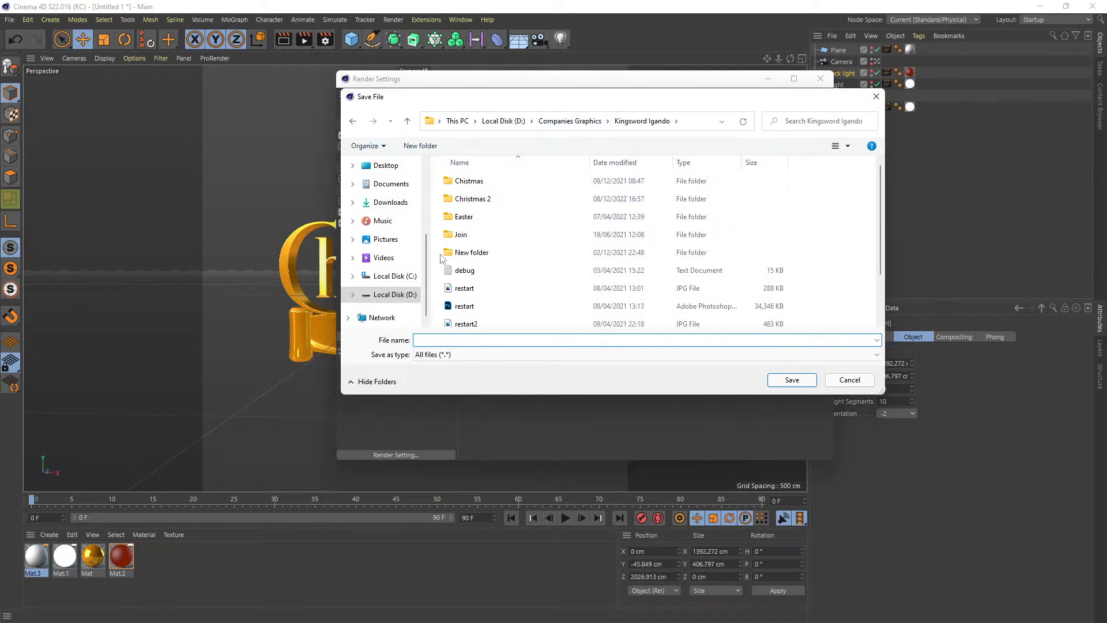
scroll(493, 231, down, 1)
scroll(484, 225, up, 1)
click(418, 145)
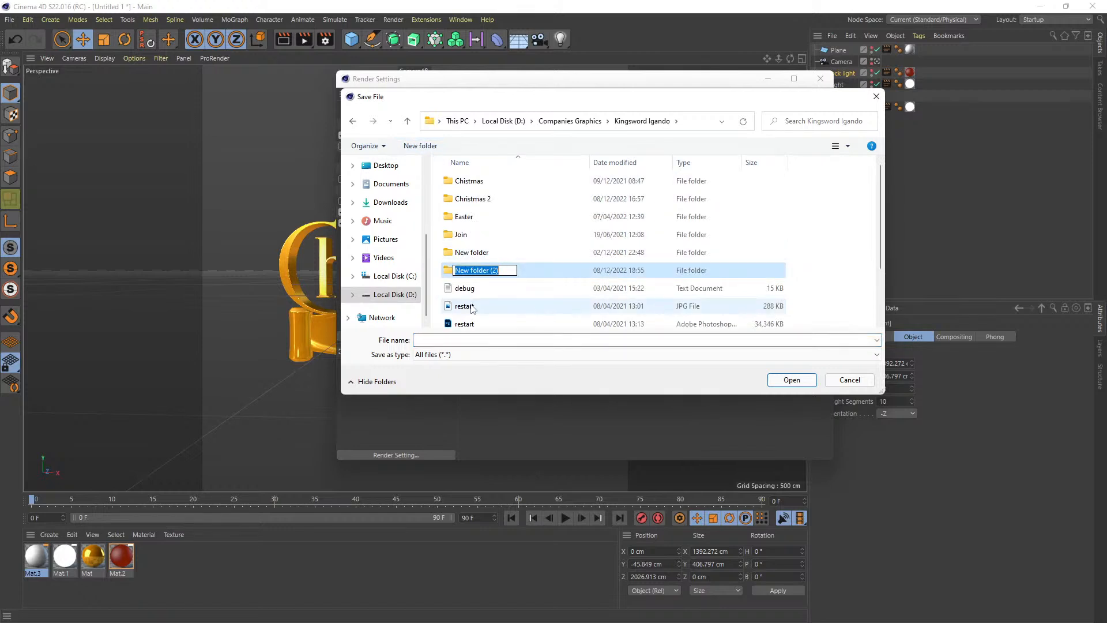
text(Tut)
double_click(487, 271)
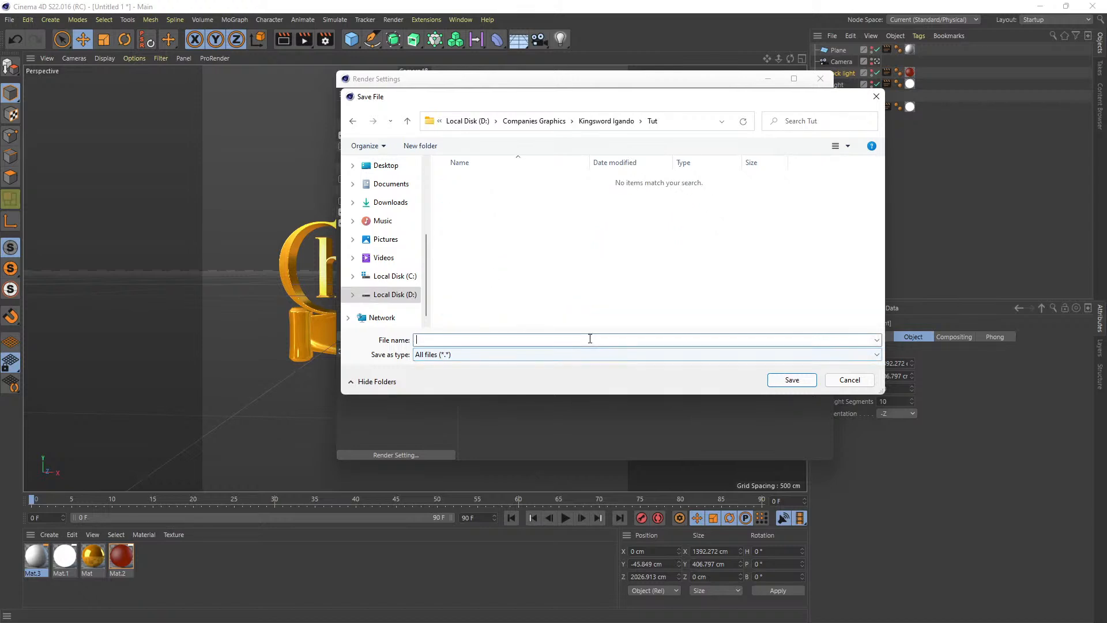
text(Ch)
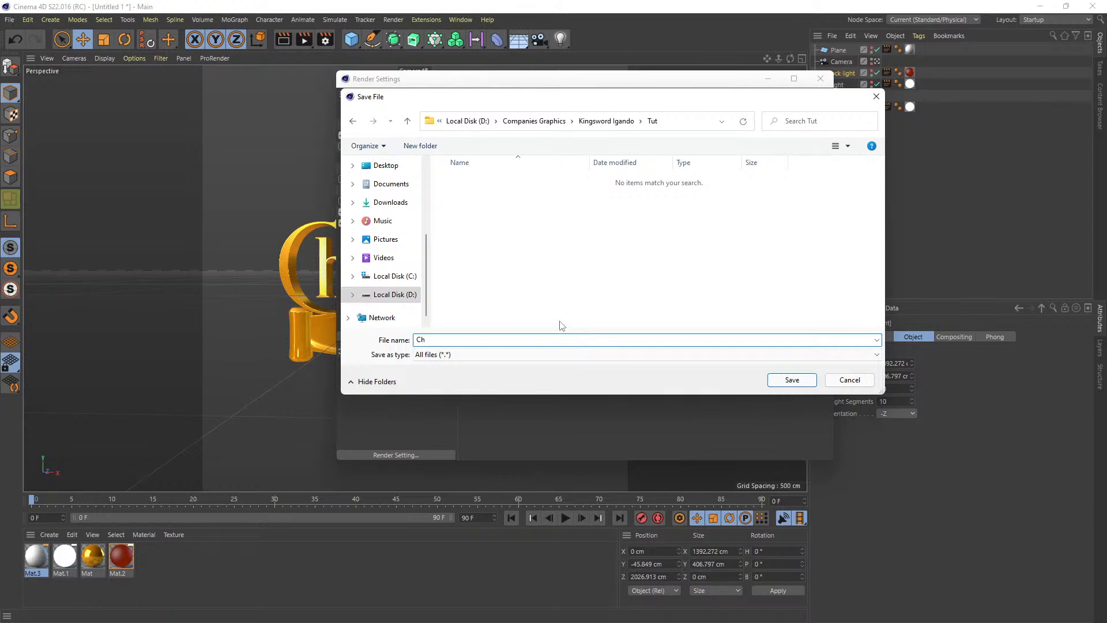
text(rist)
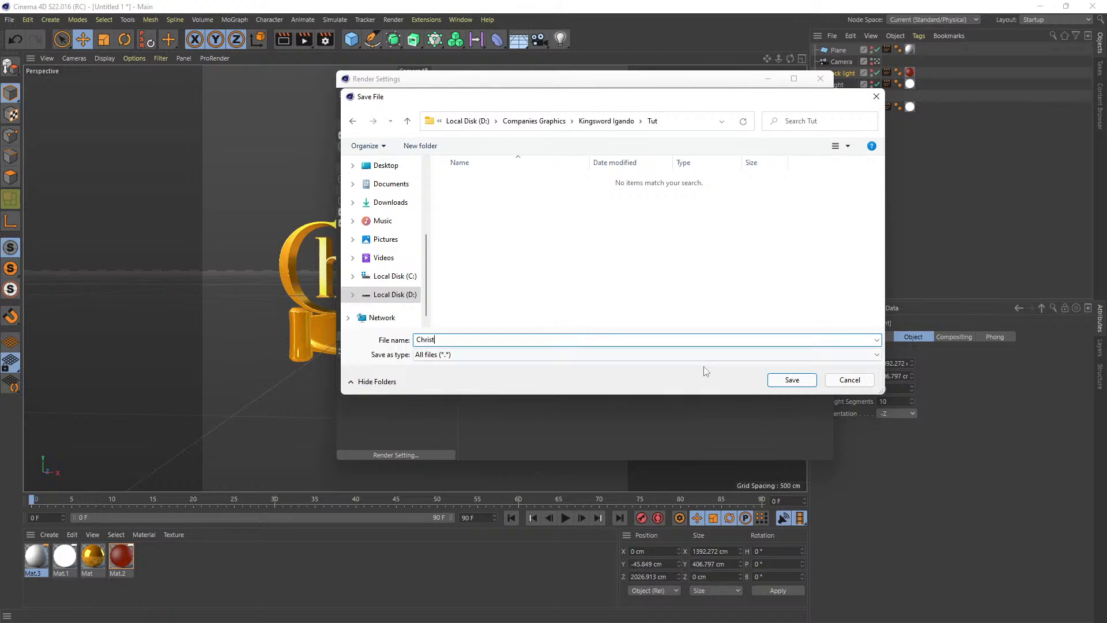
click(791, 381)
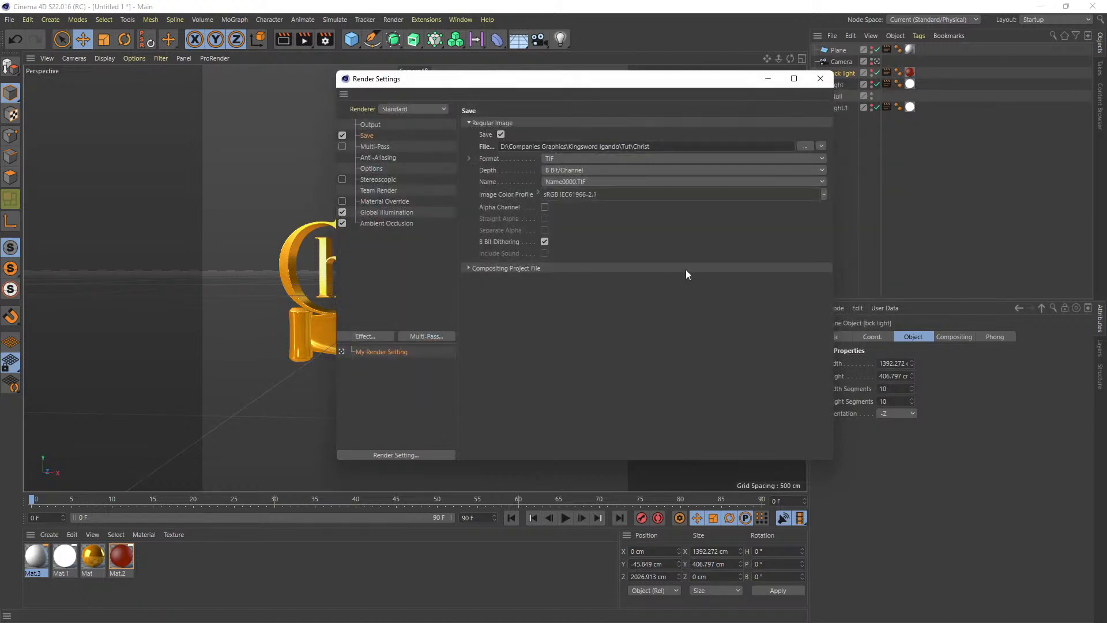
Enable Alpha Channel and Separate Alpha for the saved image and close the render settings.
click(545, 208)
click(545, 231)
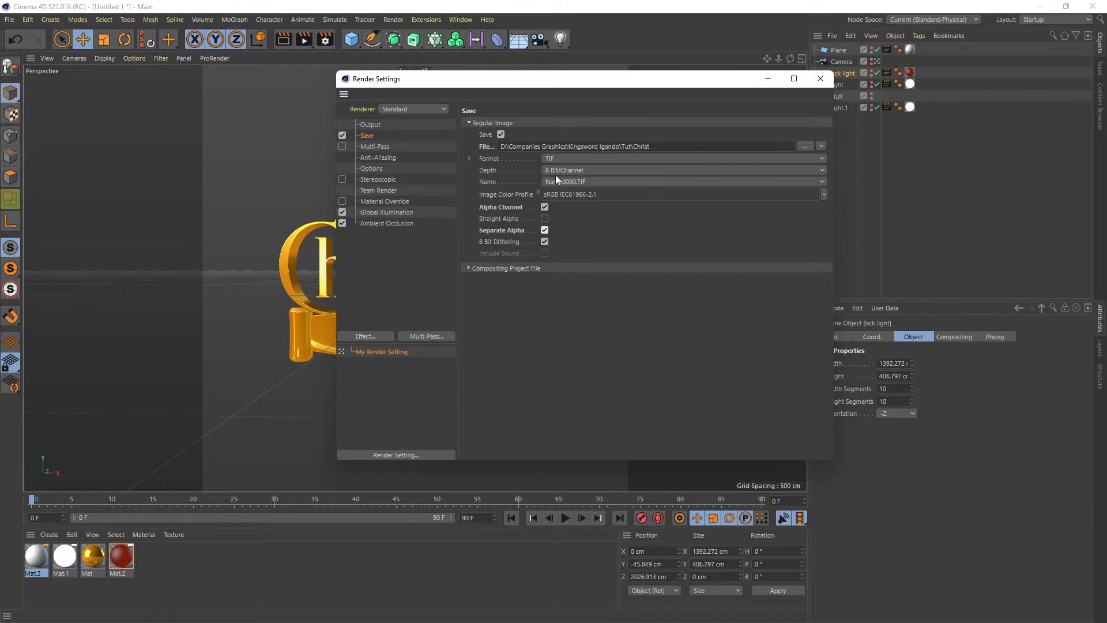
drag(673, 84, 647, 98)
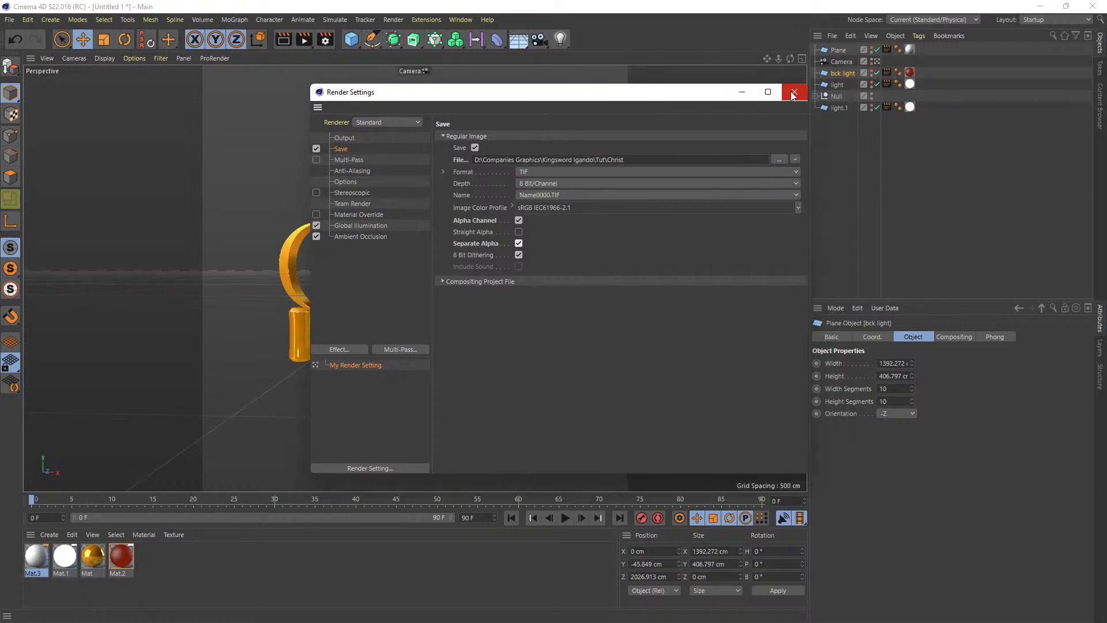
click(795, 92)
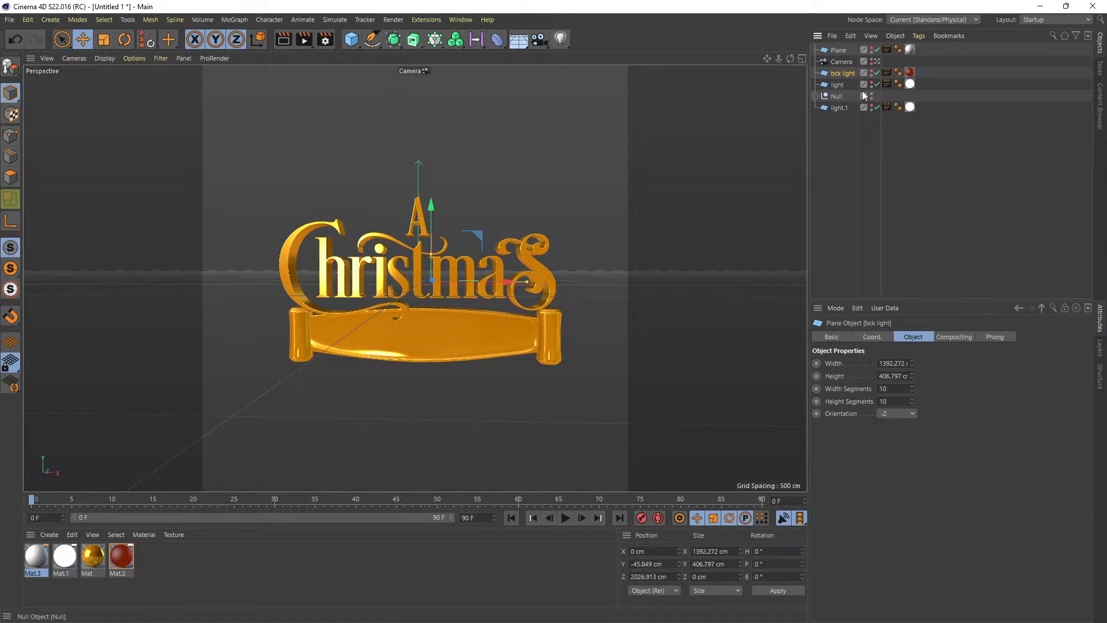
Move the scene camera closer to the title and set its focal length to 35.4 mm.
click(838, 61)
mouse_move(768, 58)
mouse_down()
mouse_move(760, 66)
mouse_move(766, 59)
mouse_up()
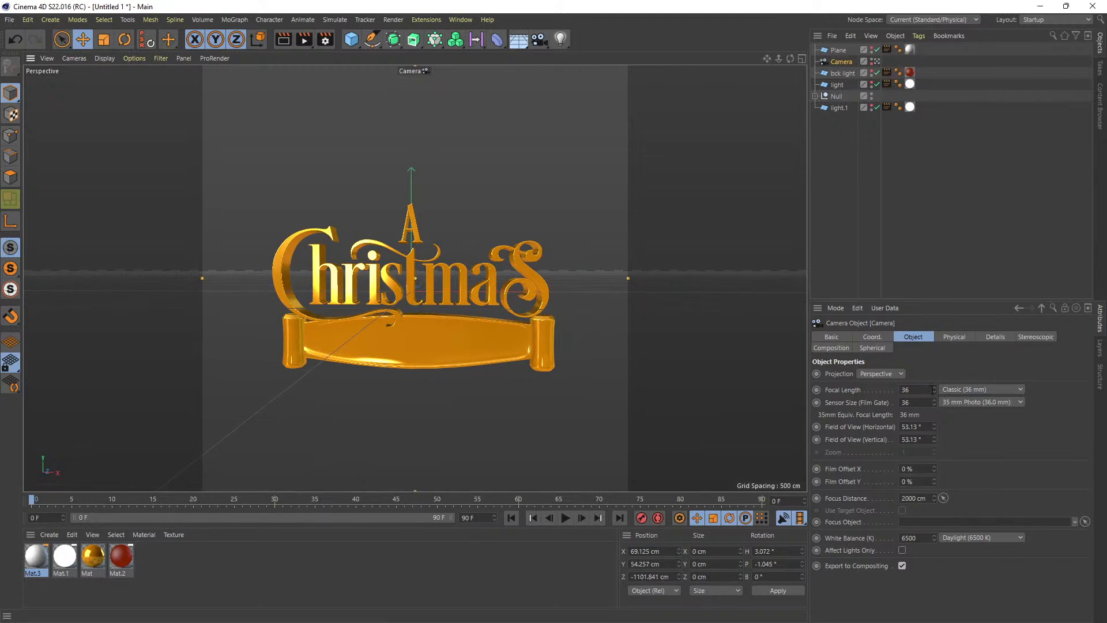
drag(935, 390, 935, 413)
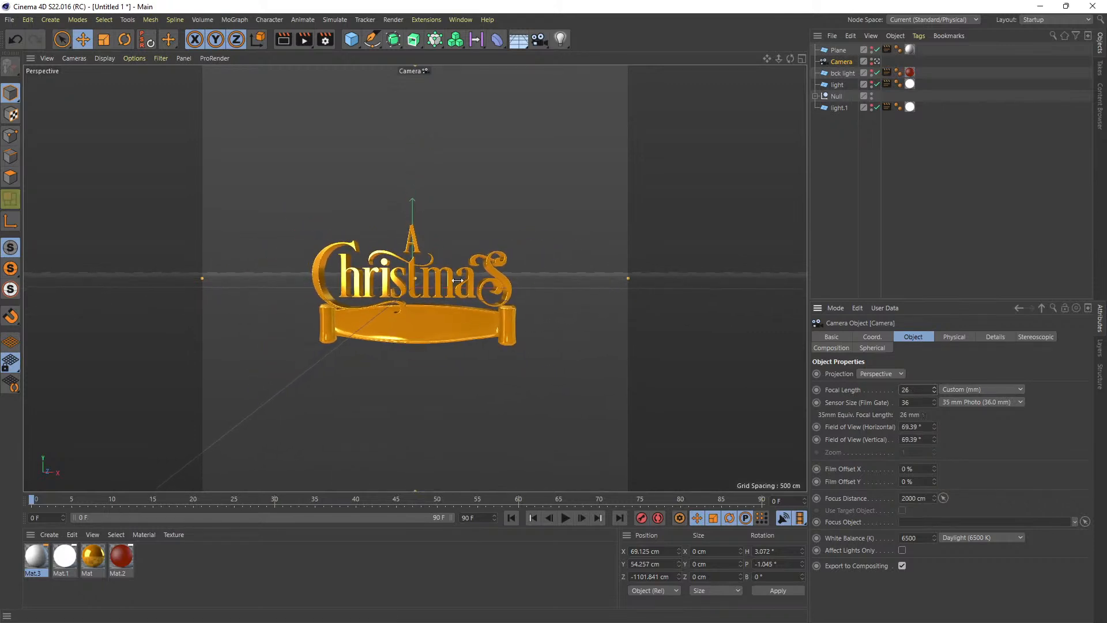
scroll(457, 280, up, 2)
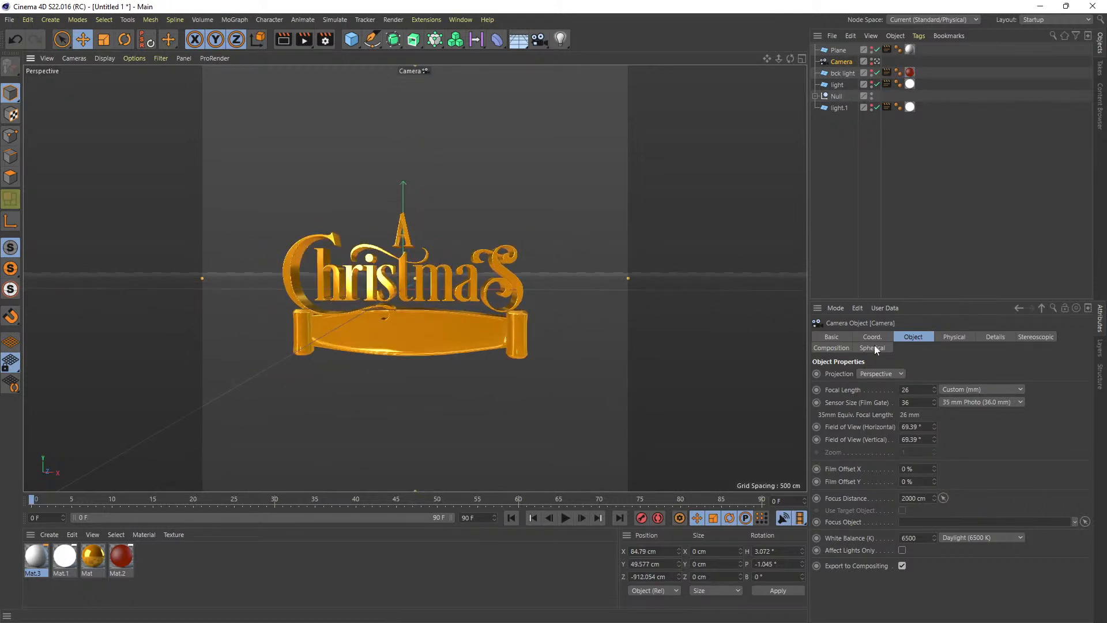
drag(933, 387, 934, 366)
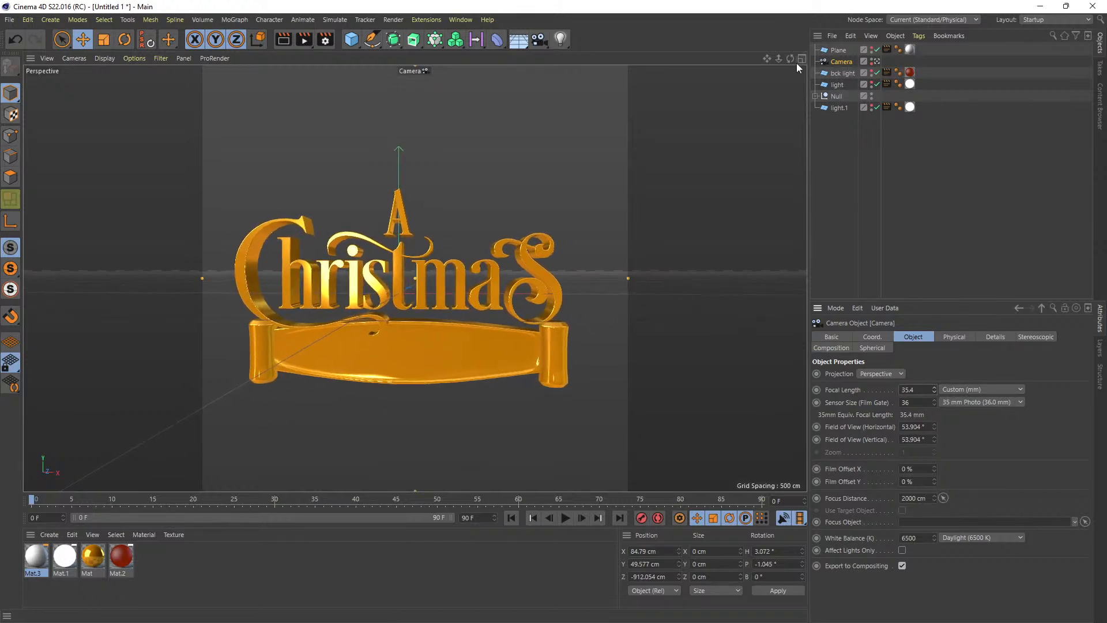
Orbit the scene camera to a low angle with a pitch of about 6.6° and reframe the title within the square frame.
drag(790, 59, 786, 45)
key(ctrl+z)
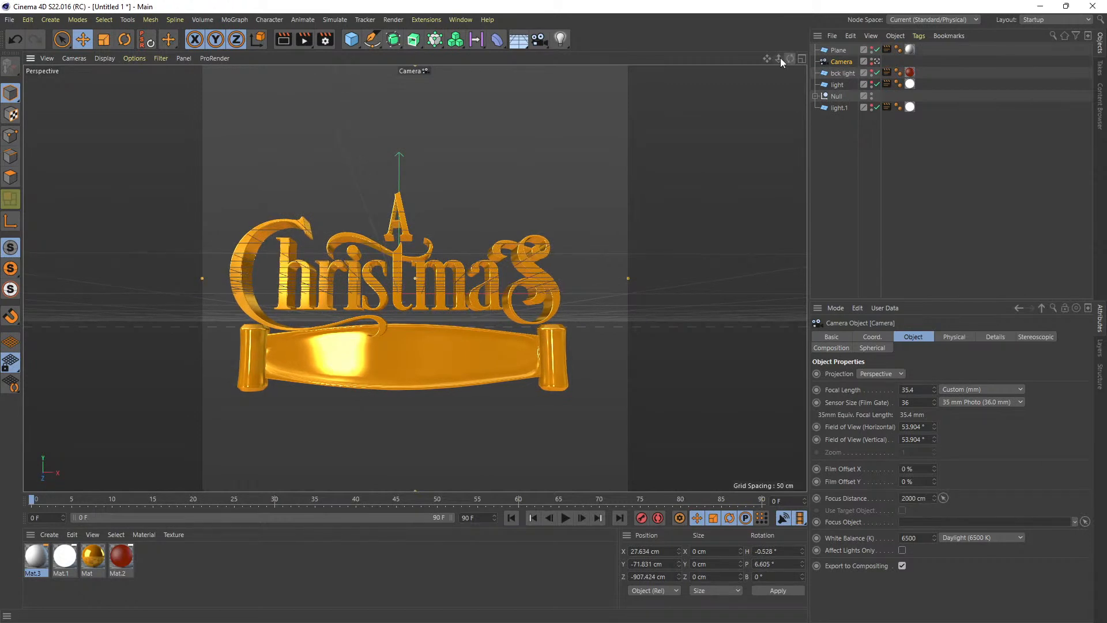
mouse_move(768, 57)
mouse_down()
mouse_move(792, 58)
mouse_move(764, 58)
mouse_move(780, 61)
mouse_up()
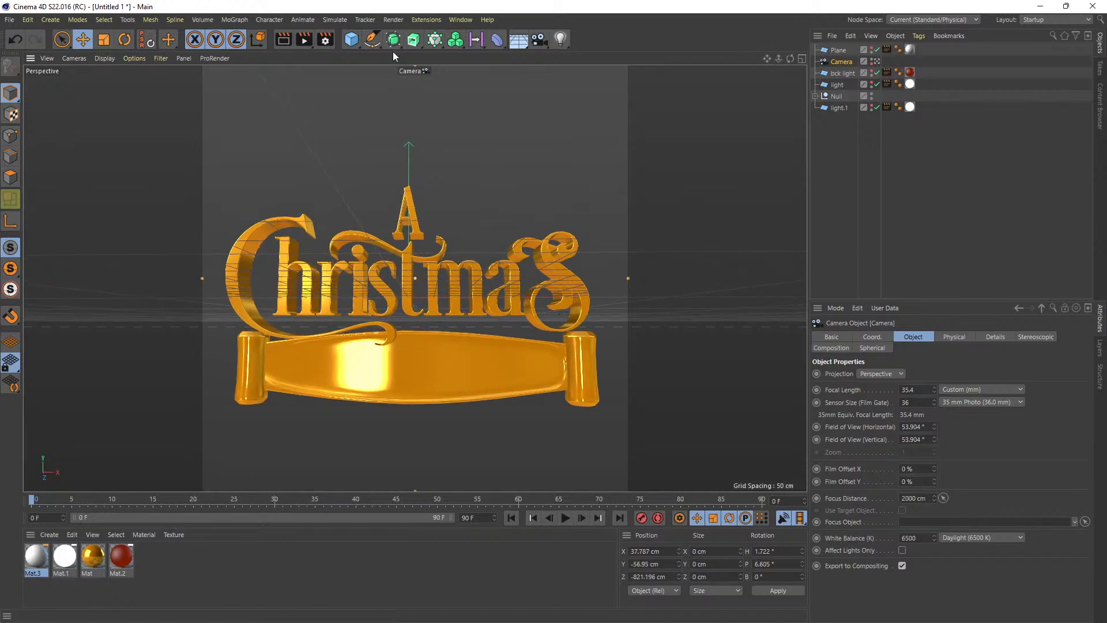
Set the render's Anti-Aliasing to Best and close the render settings.
click(326, 42)
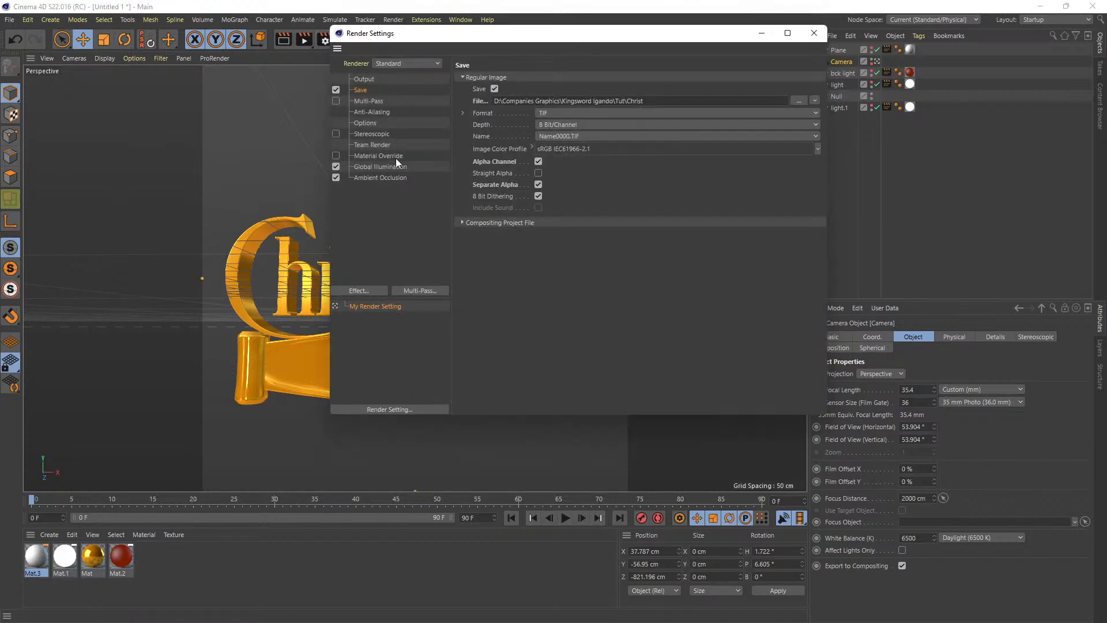
click(377, 112)
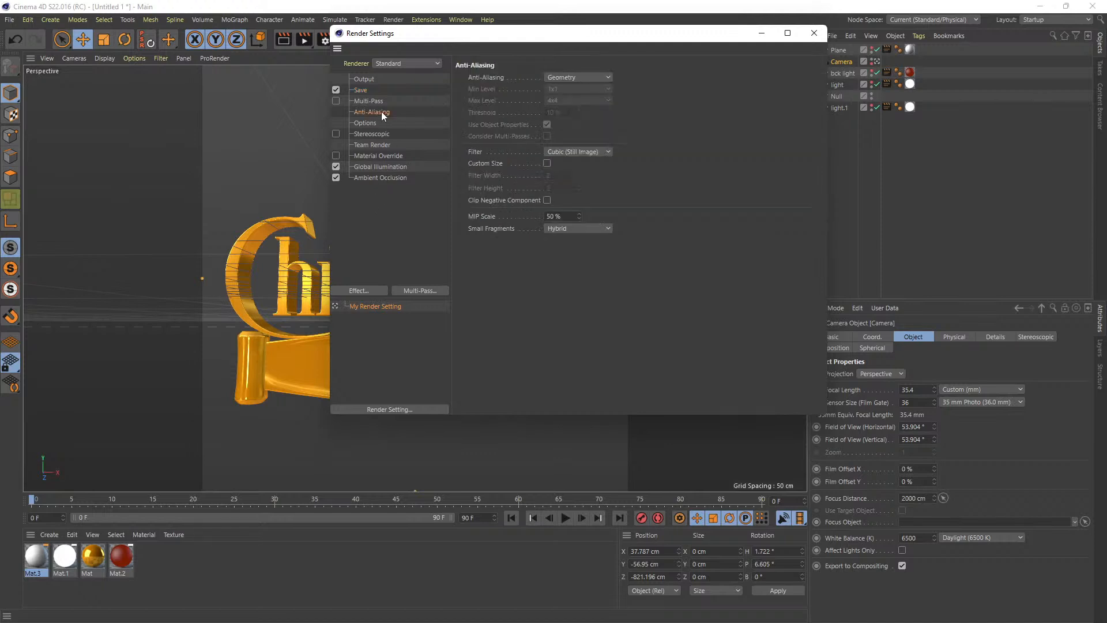
click(593, 79)
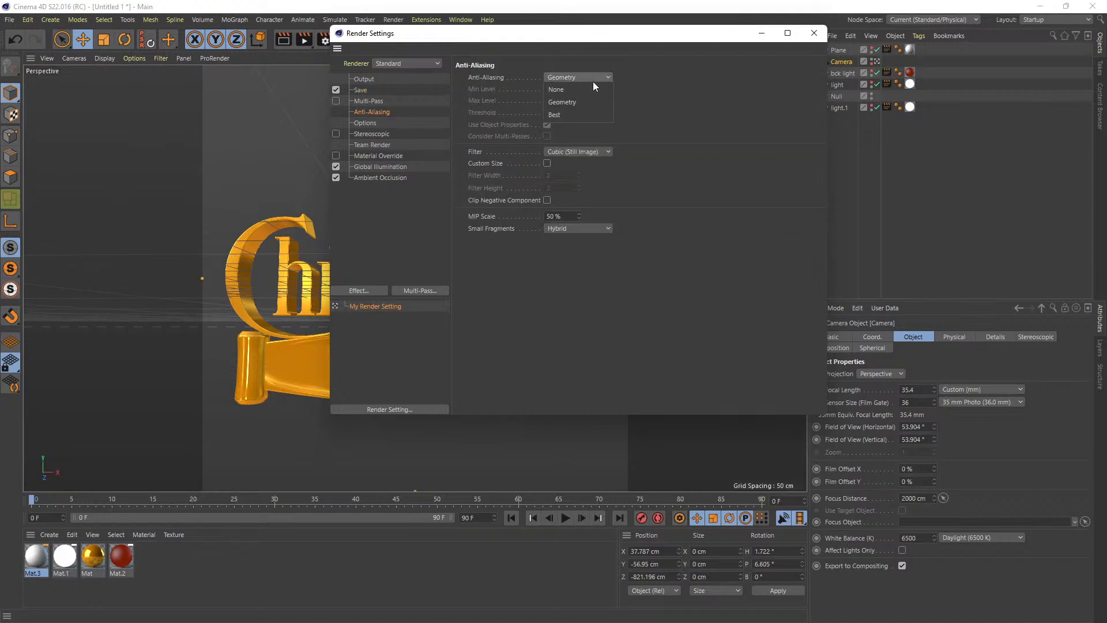
click(554, 114)
click(814, 33)
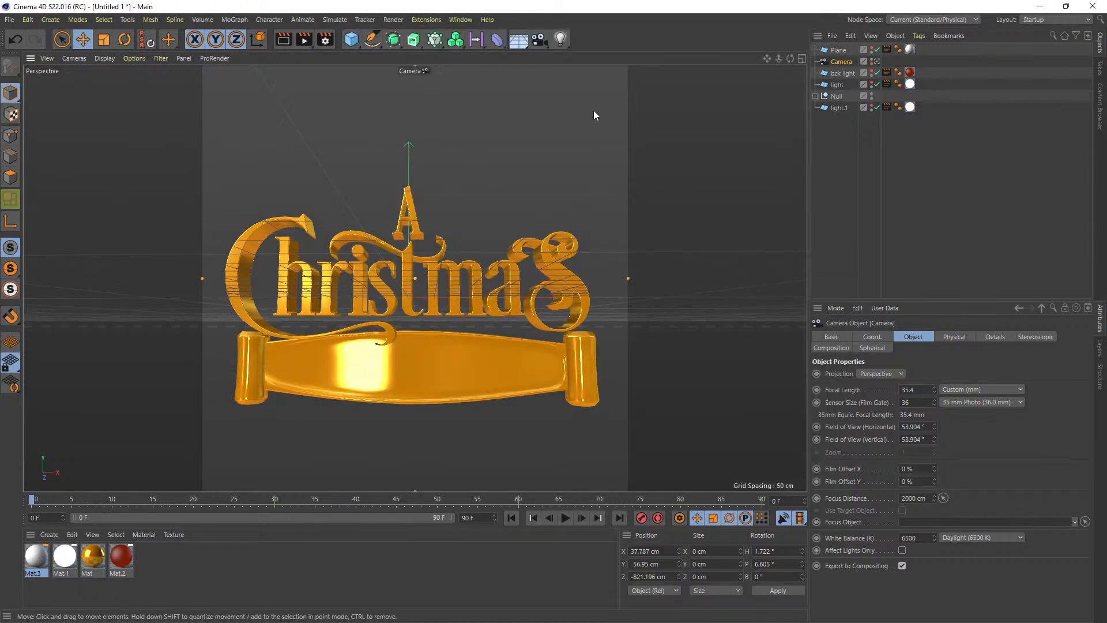
Render the title to the Picture Viewer, inspect the finished image and close the viewer.
click(303, 42)
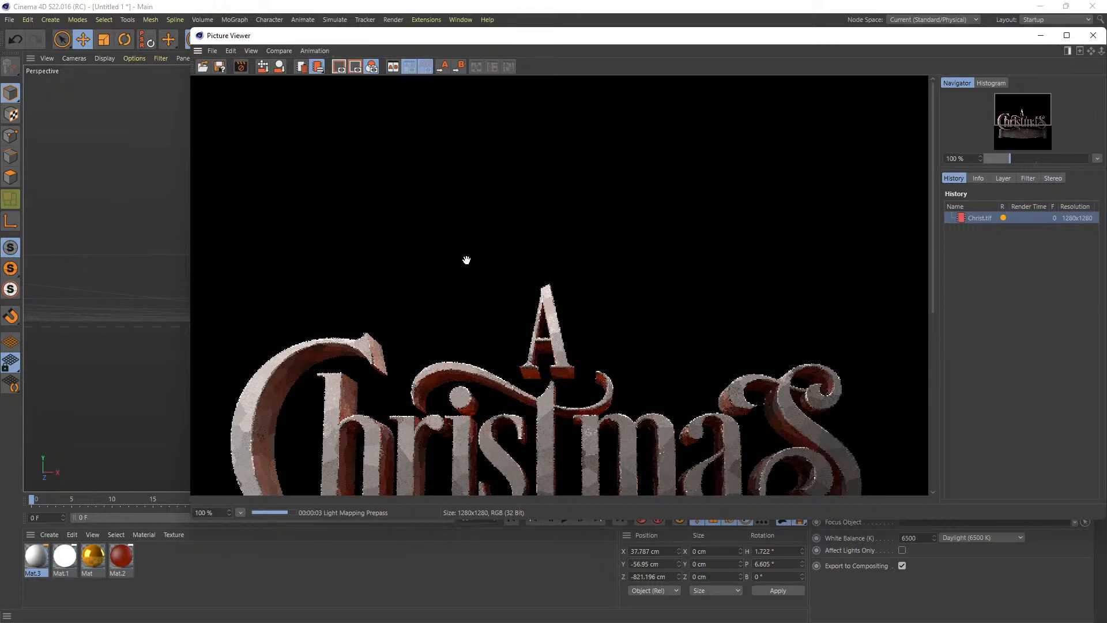
scroll(466, 260, down, 3)
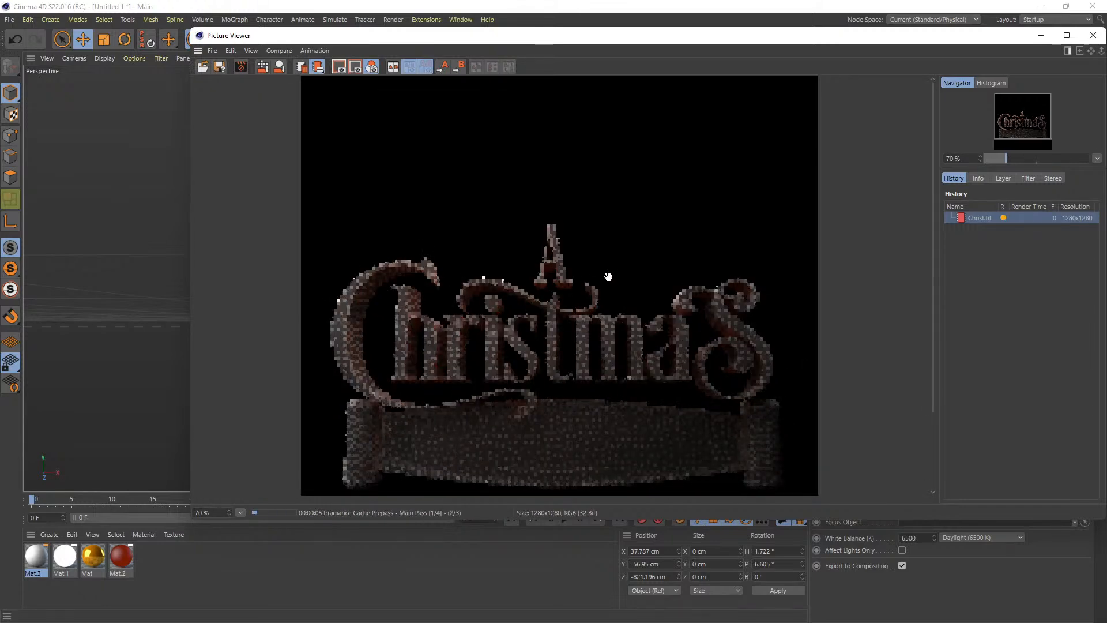
scroll(635, 349, down, 1)
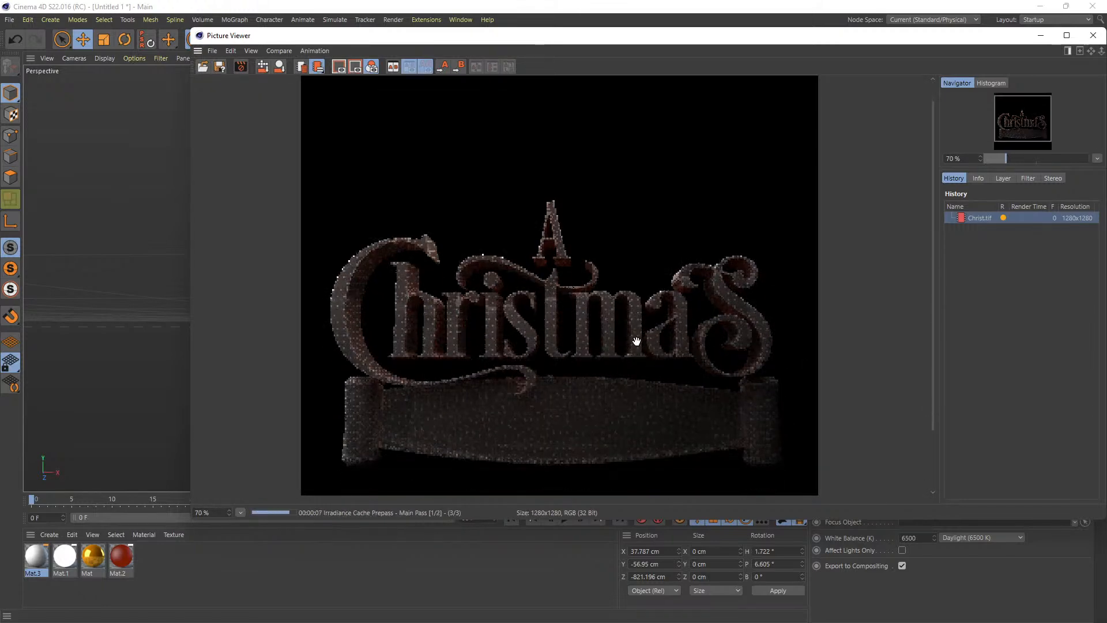
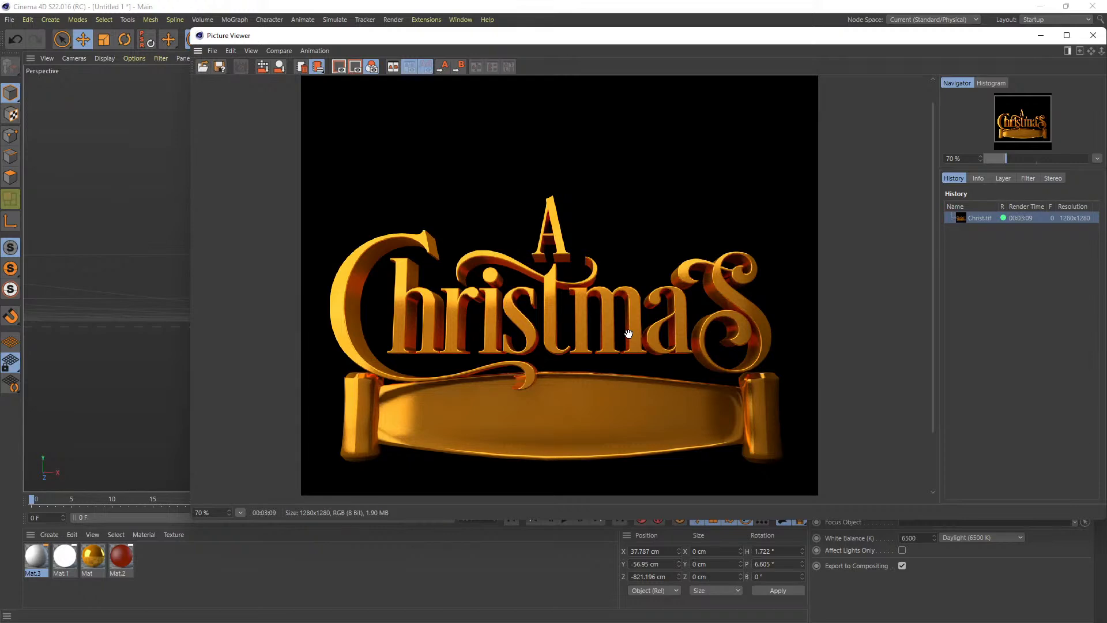
scroll(740, 297, down, 1)
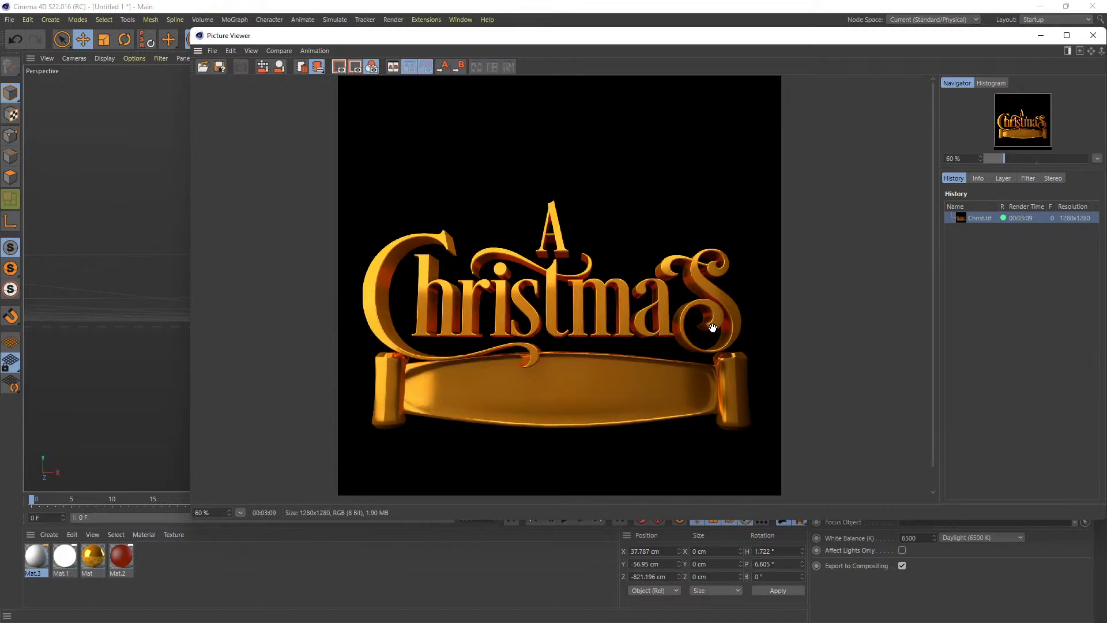
scroll(702, 329, up, 2)
scroll(702, 328, down, 1)
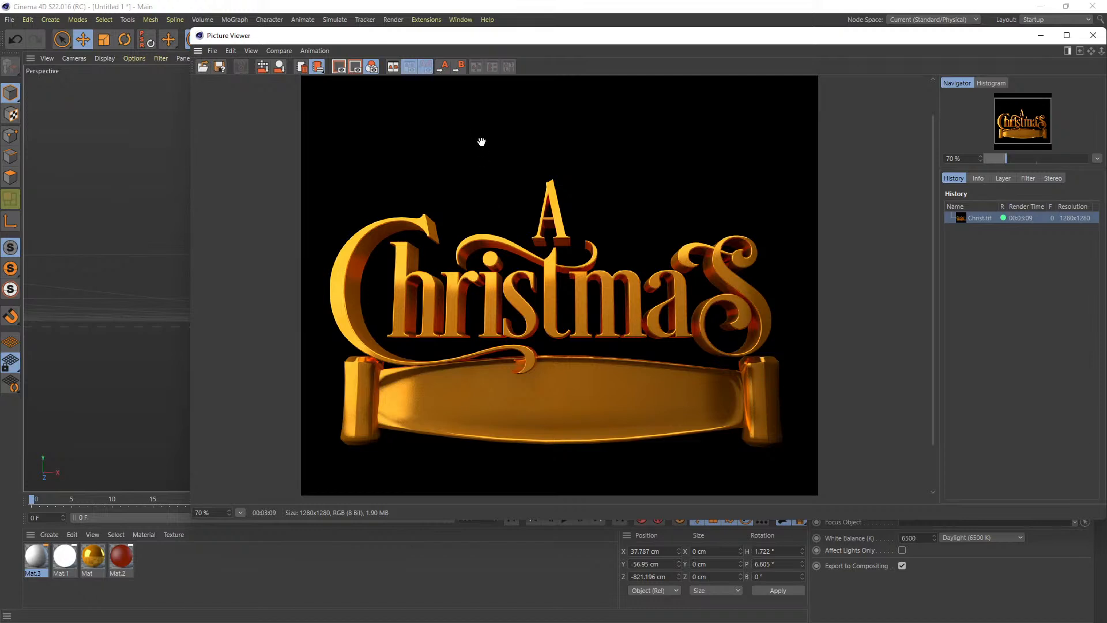
click(1095, 38)
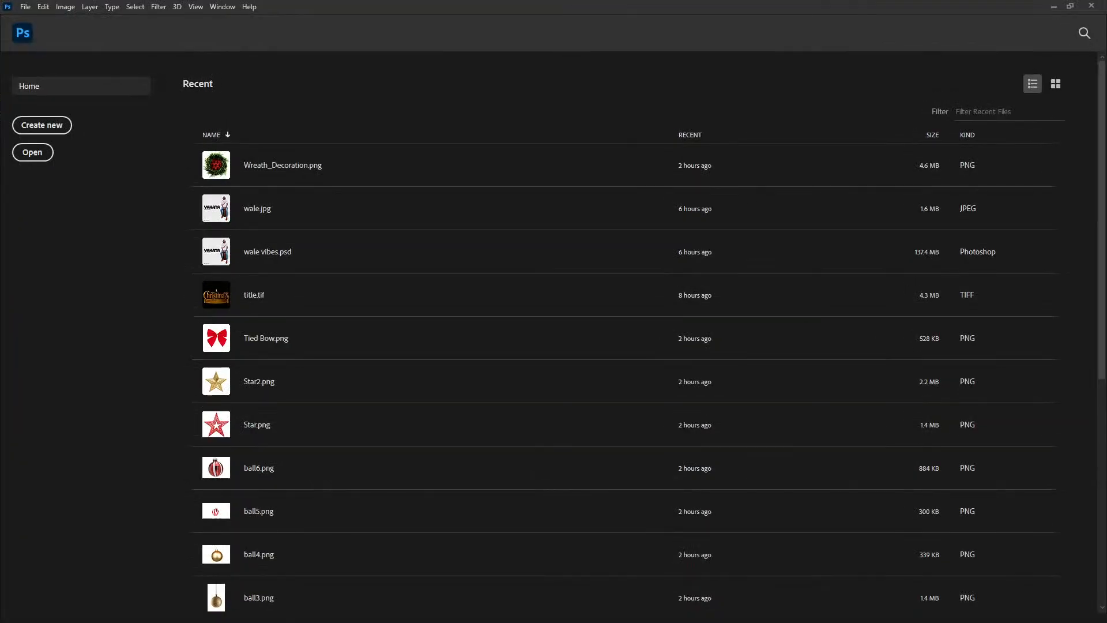
Switch to Photoshop, create an A5 document of 148 x 210 mm at 300 ppi, and open title.tif and A_title.tif.
click(25, 7)
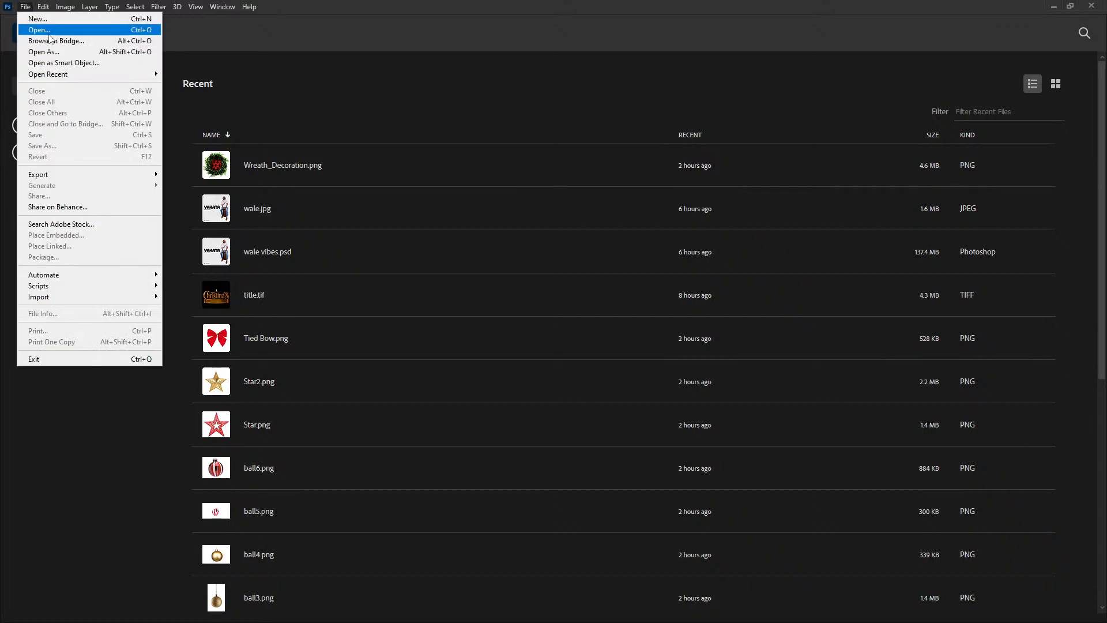
click(52, 23)
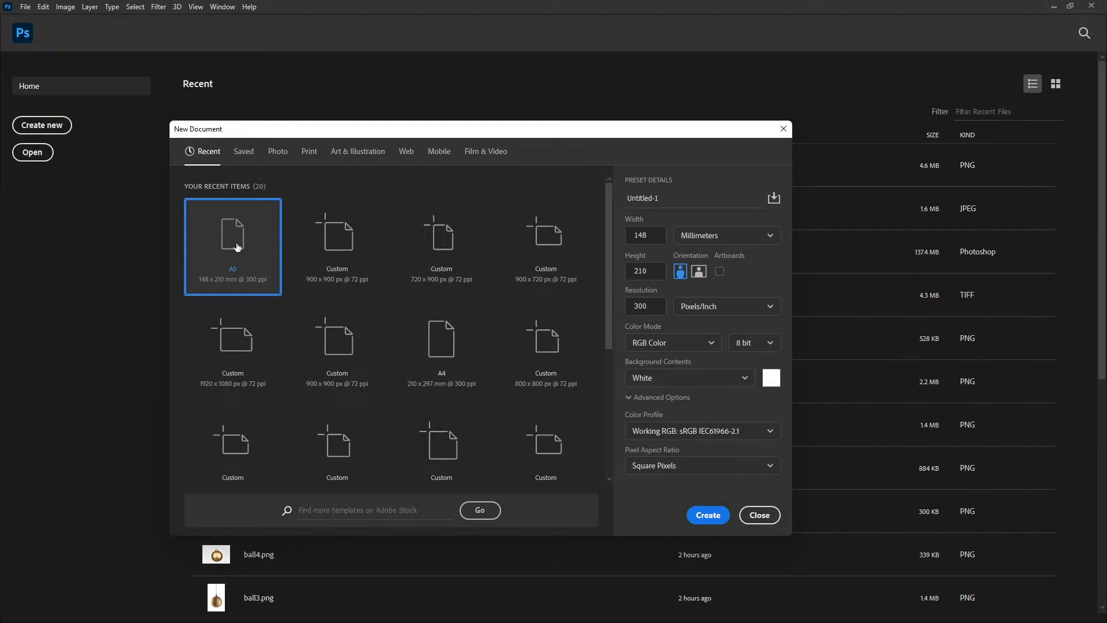
click(713, 517)
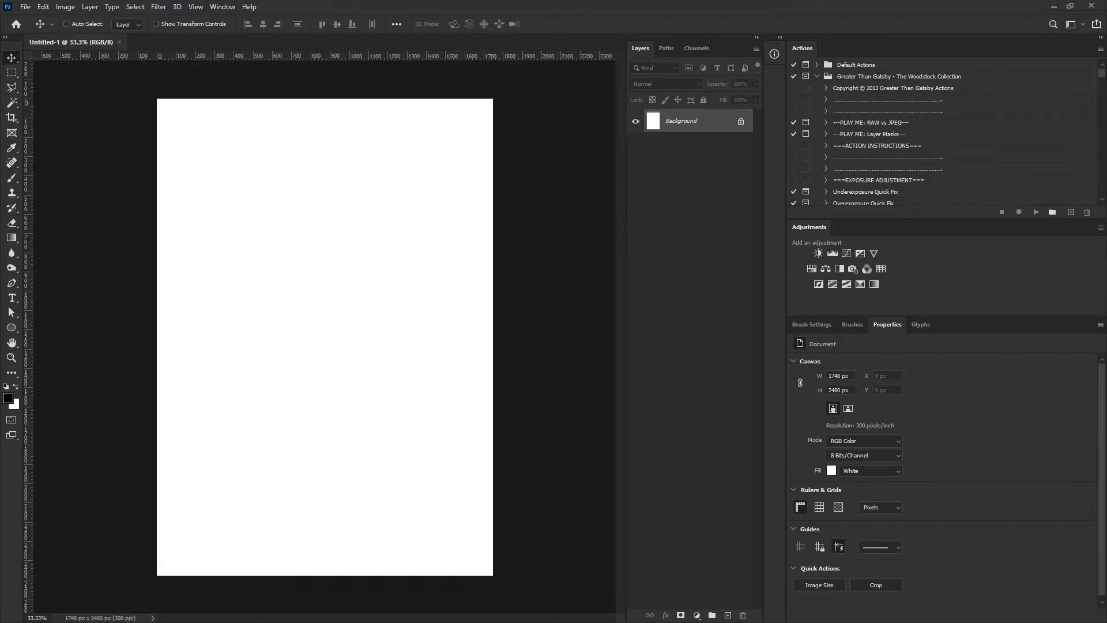
drag(424, 46, 425, 46)
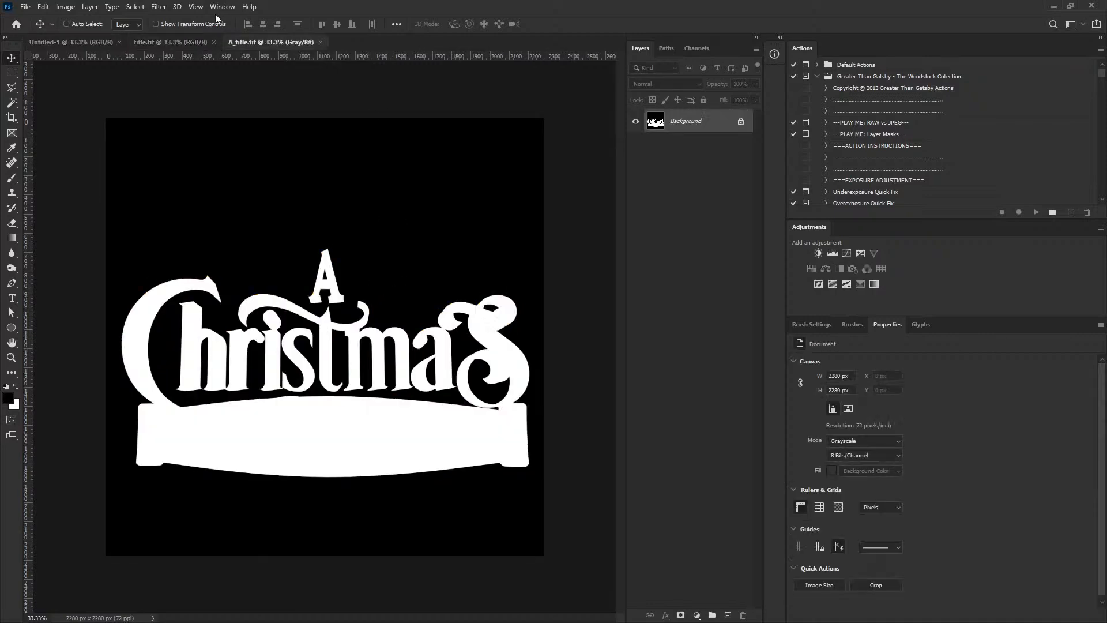
Compare the gold render in title.tif with its separate alpha image A_title.tif.
click(173, 42)
click(268, 44)
click(181, 44)
click(269, 42)
click(178, 43)
click(260, 43)
click(168, 43)
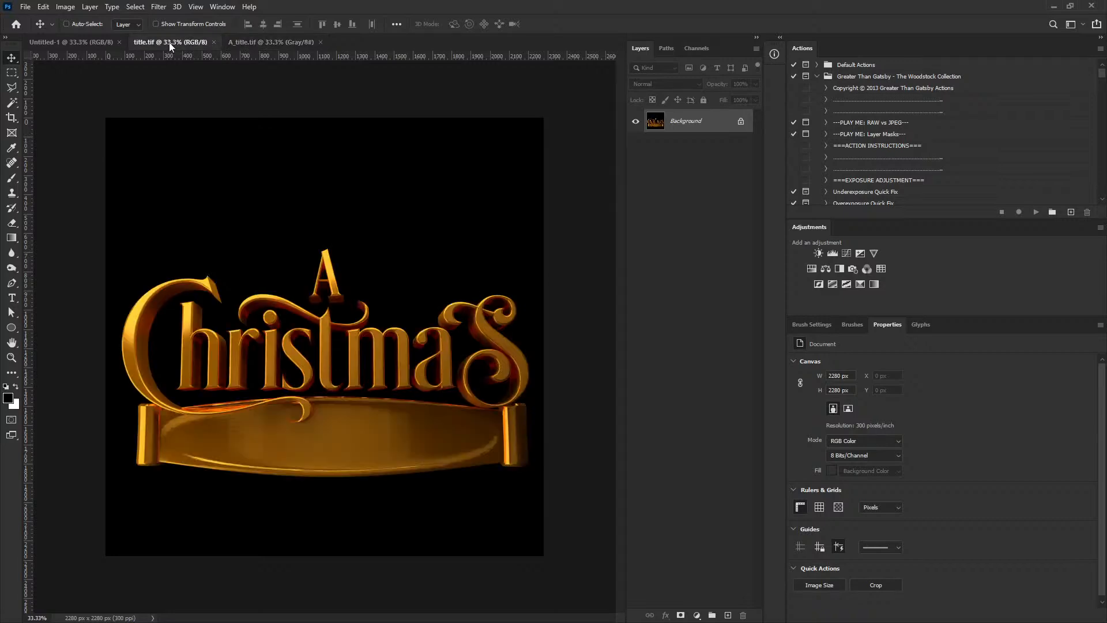
Copy the black-and-white alpha image from A_title.tif into title.tif as a layer aligned over the render.
click(251, 44)
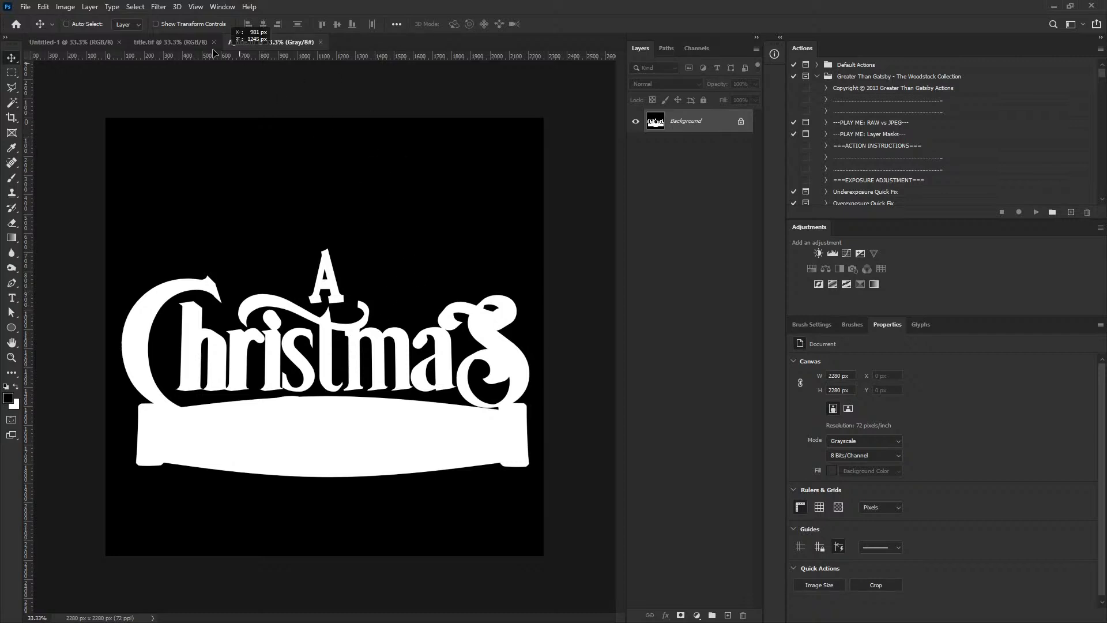
click(176, 44)
key(ctrl+v)
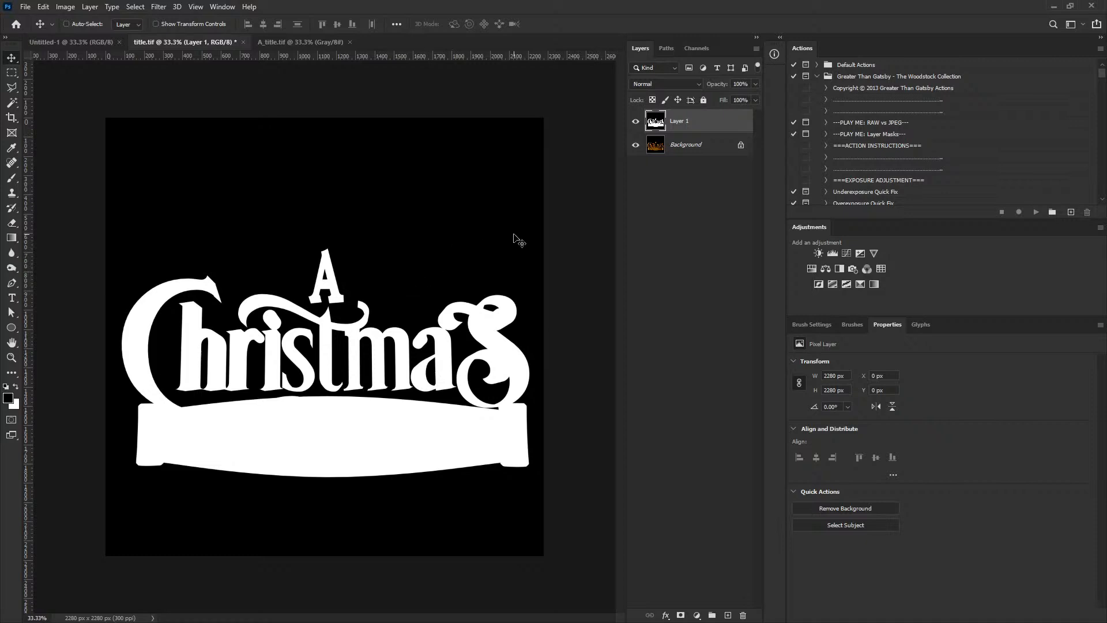
Load the white silhouette as a selection from the Blue channel, and copy the gold title from Background onto its own layer with the alpha layer hidden.
click(698, 49)
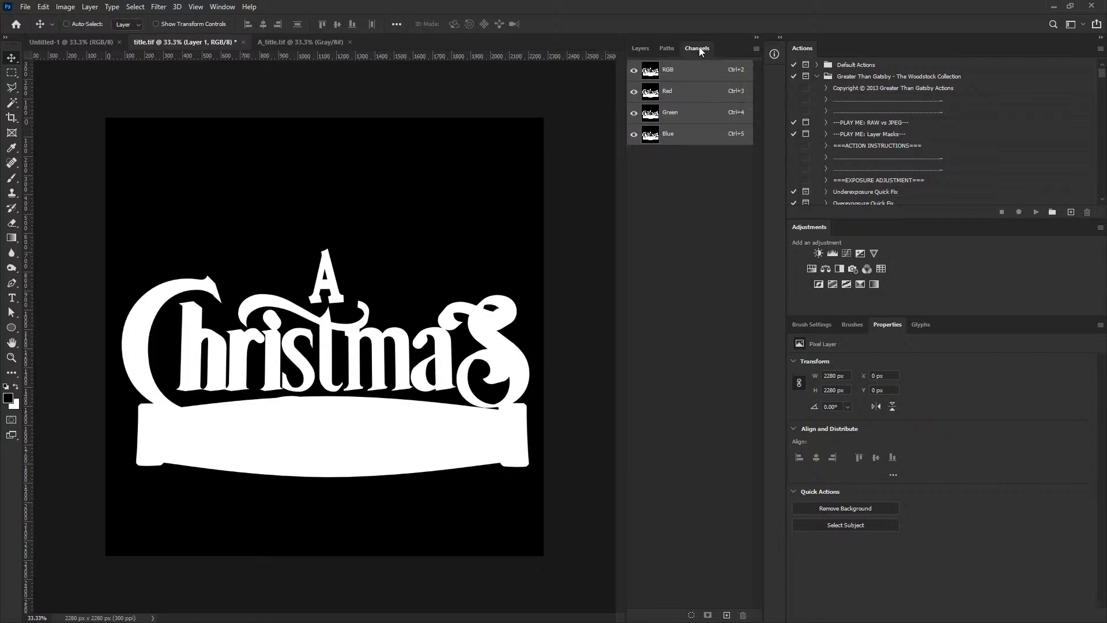
ctrl+click(652, 144)
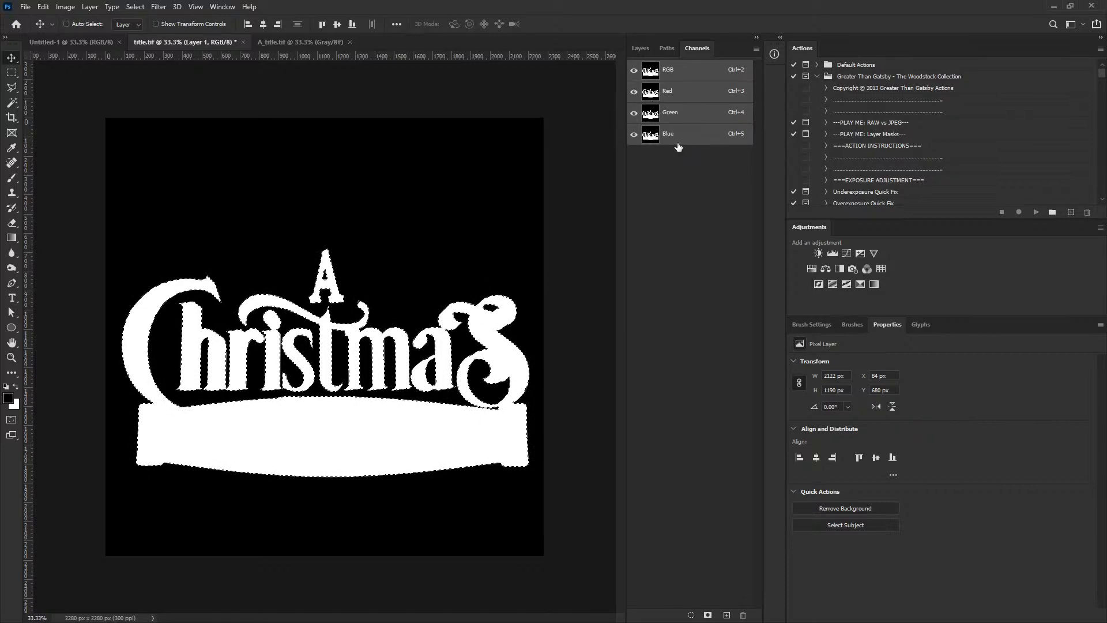
click(641, 48)
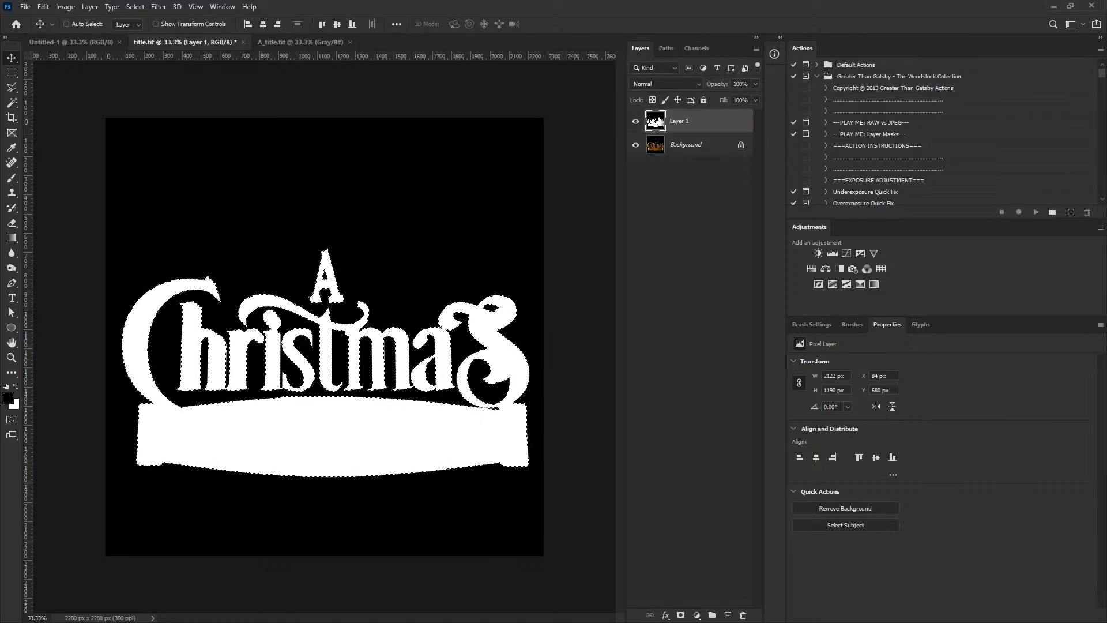
click(636, 121)
click(713, 145)
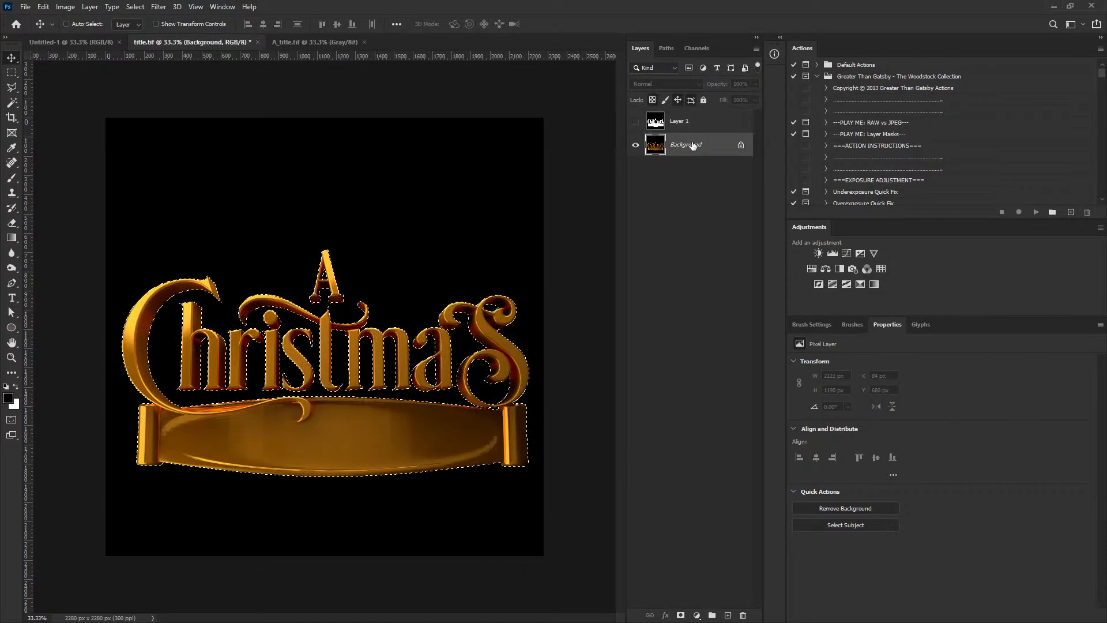
key(ctrl+j)
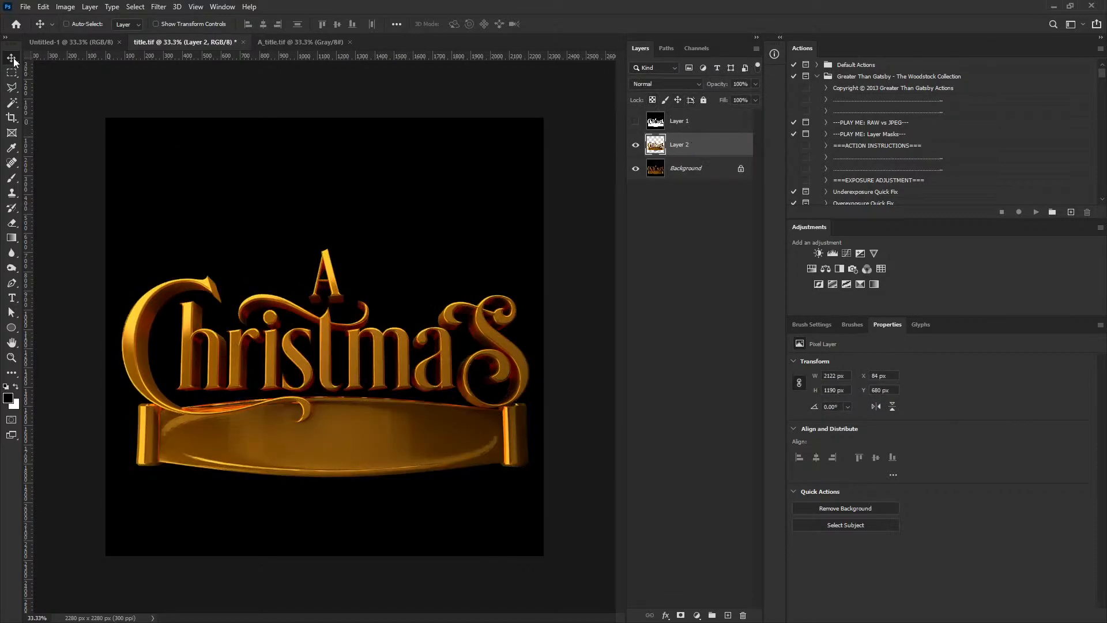
Bring the cut-out gold title into the Untitled-1 document and convert its layer to a smart object.
drag(348, 336, 381, 277)
right_click(699, 118)
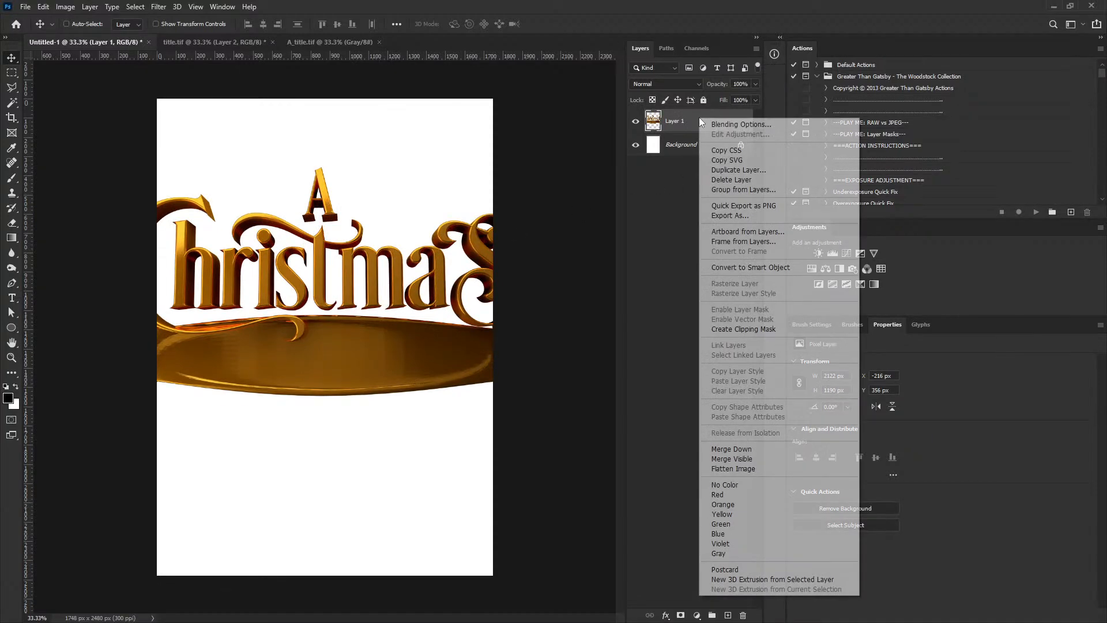
click(750, 268)
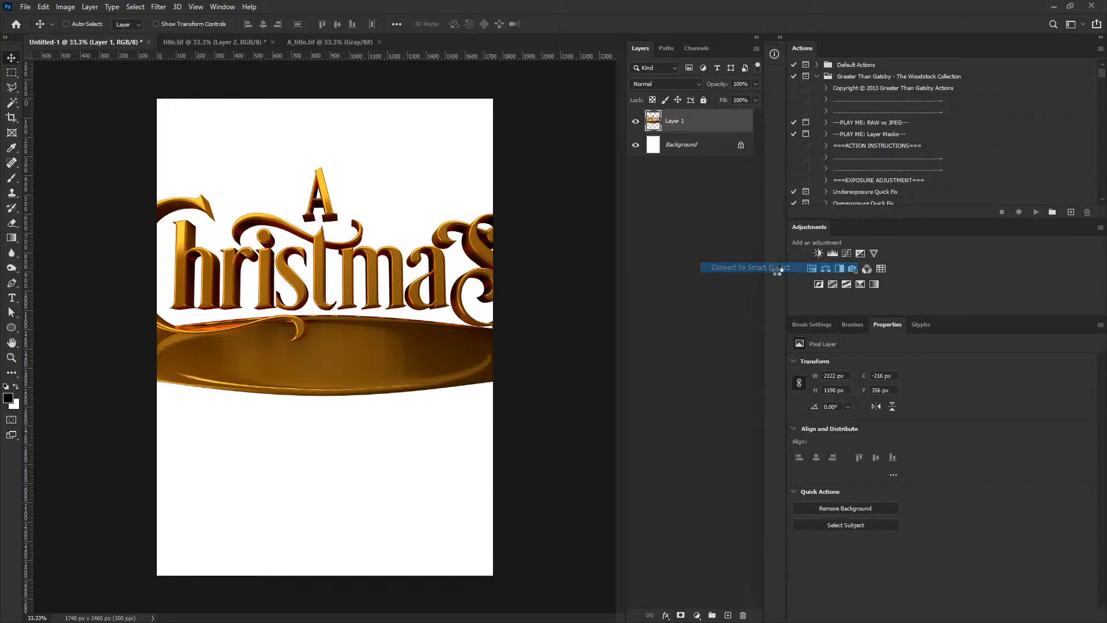
Scale the title to about 1048 x 588 px, position it in the page's upper half and hide its layer.
key(ctrl+t)
alt+drag(517, 164, 409, 217)
drag(332, 274, 376, 286)
key(Return)
click(635, 121)
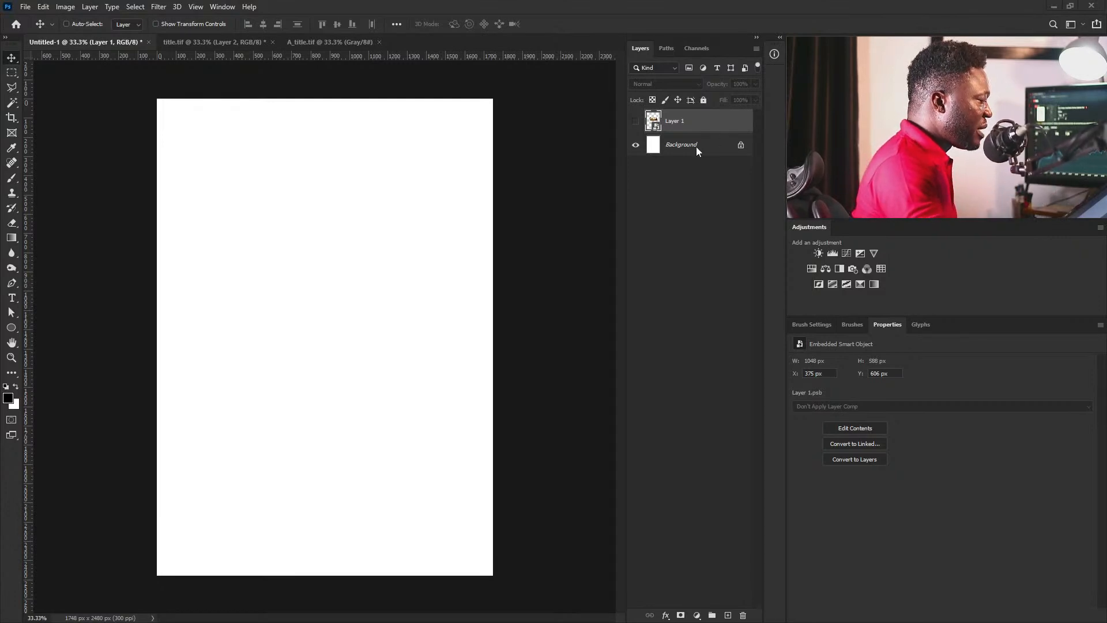
Set the foreground color to a dark red.
click(8, 398)
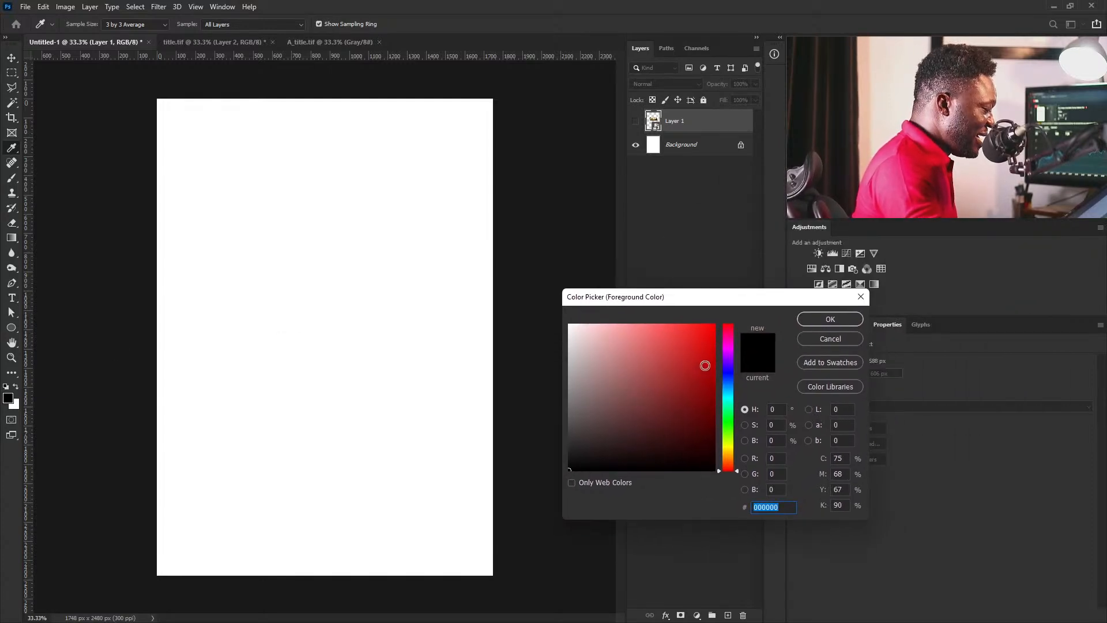
text(be0000)
mouse_move(733, 358)
mouse_down()
mouse_move(734, 373)
mouse_move(701, 389)
mouse_move(712, 386)
mouse_up()
click(819, 319)
key(v)
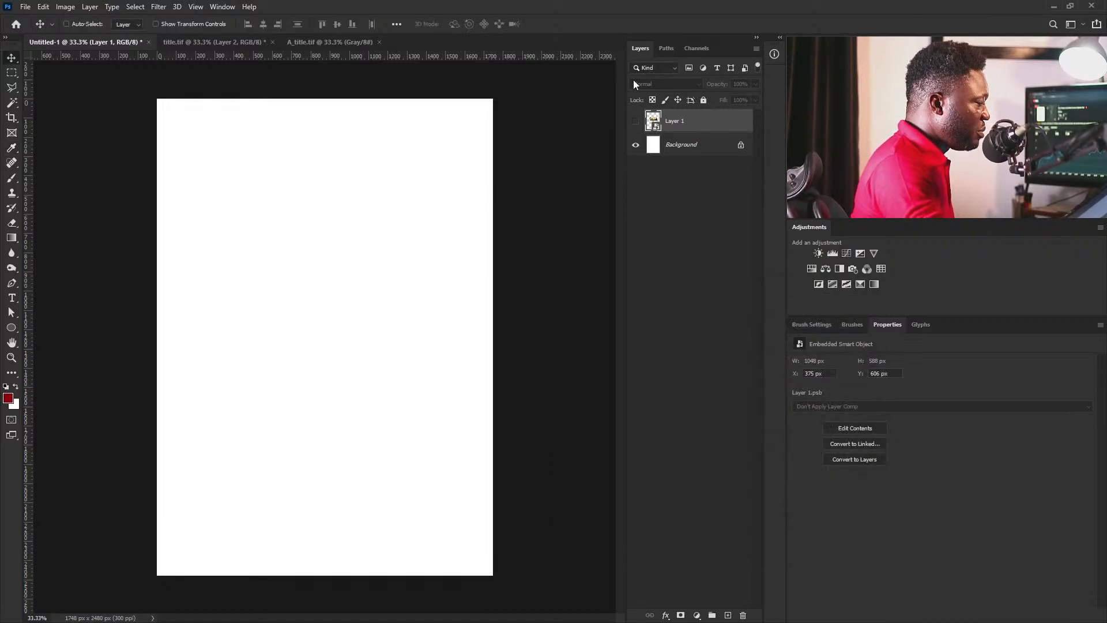
Add a layer named BG above Background and fill it with the dark red foreground color.
click(681, 144)
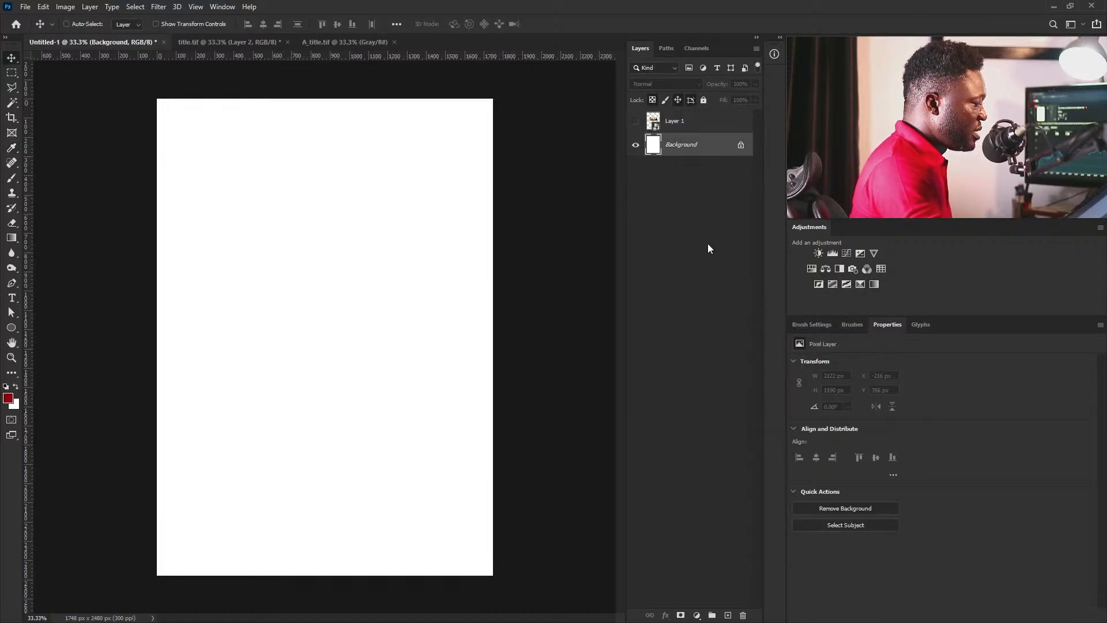
alt+click(728, 615)
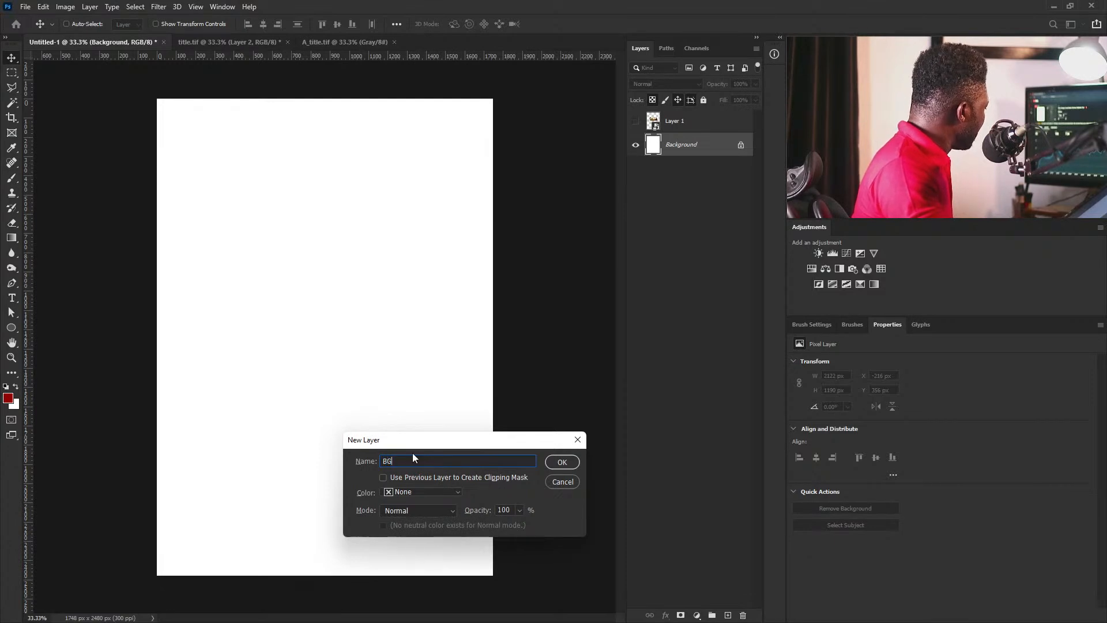
key(Return)
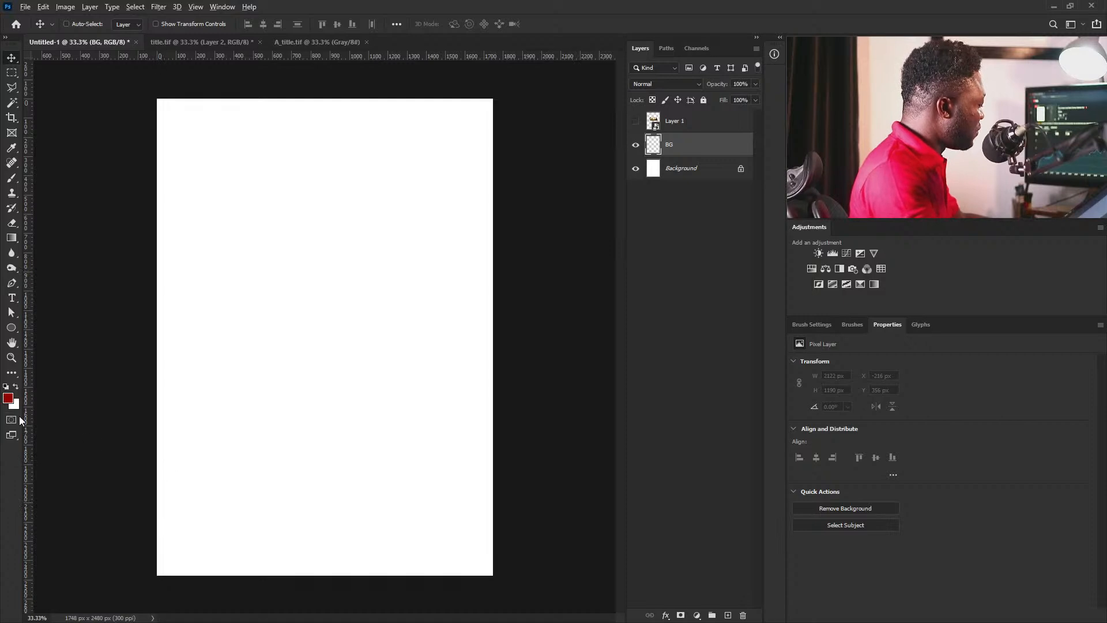
key(alt+BackSpace)
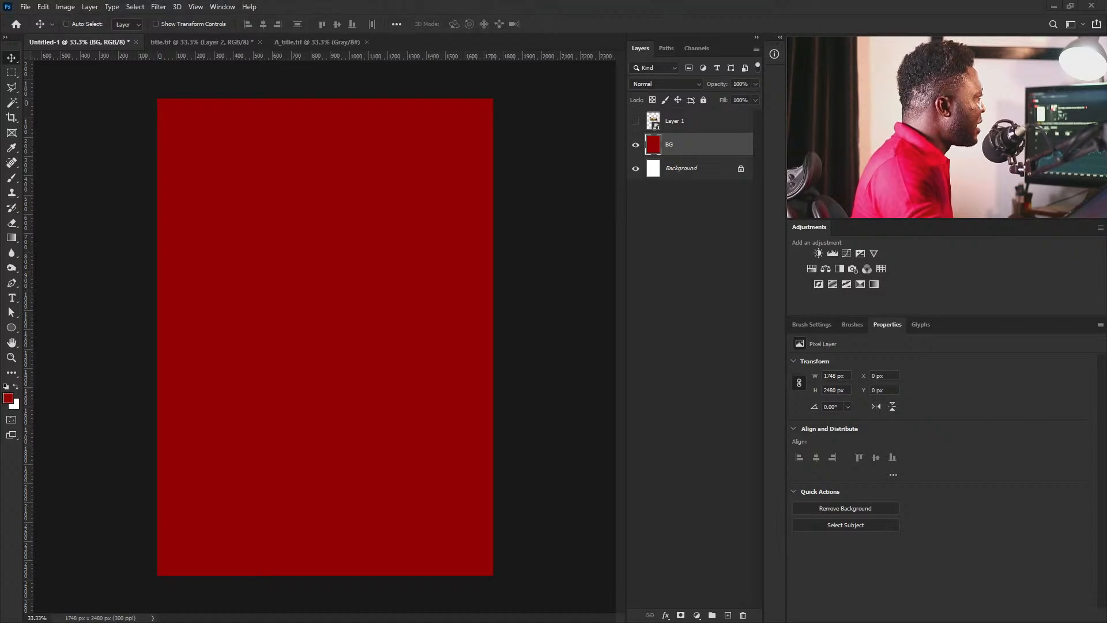
Place Wreath_Decoration.png above the BG layer, scaled to about 1153 x 1097 px and centered in the page's upper half.
drag(370, 306, 380, 311)
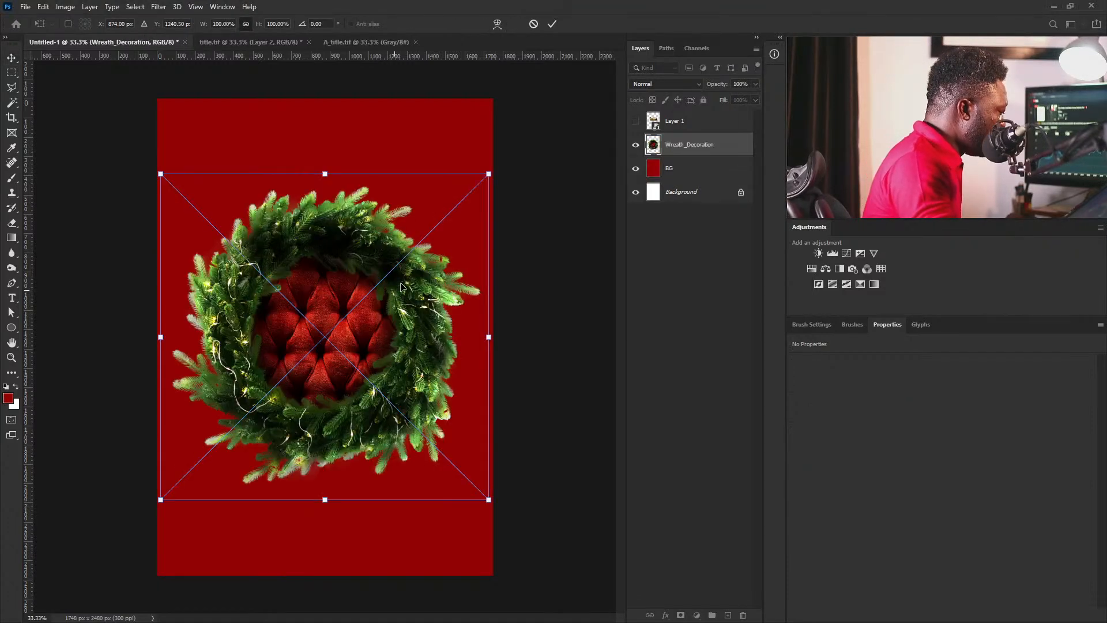
alt+drag(487, 174, 427, 236)
drag(310, 341, 317, 273)
alt+drag(438, 371, 449, 384)
drag(370, 274, 372, 305)
key(Return)
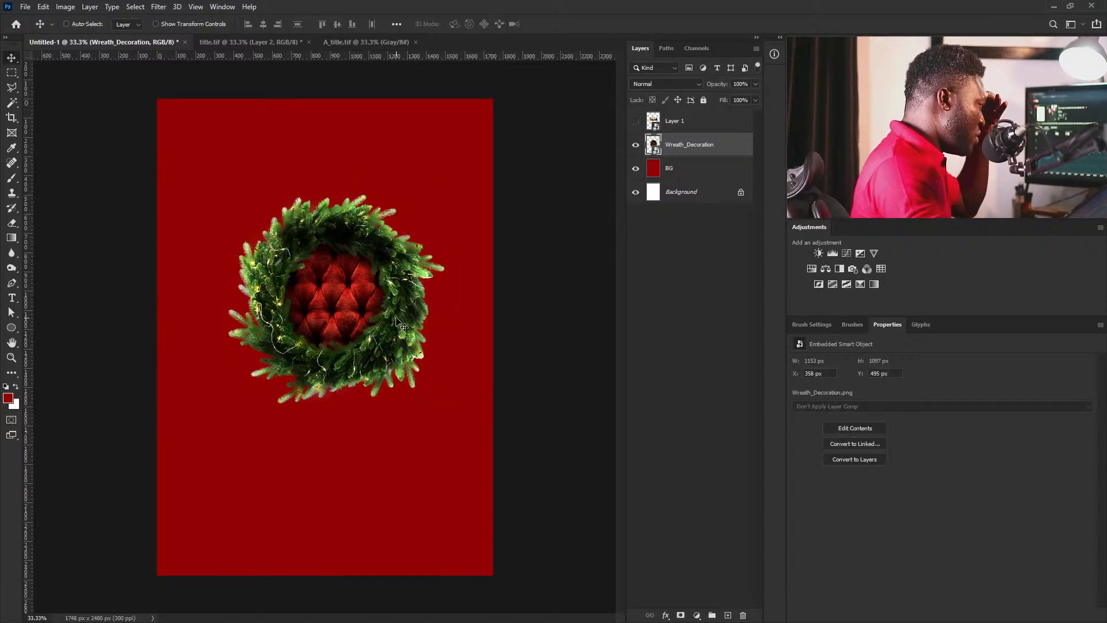
Set the foreground color to a lighter red than the background.
click(8, 398)
click(683, 351)
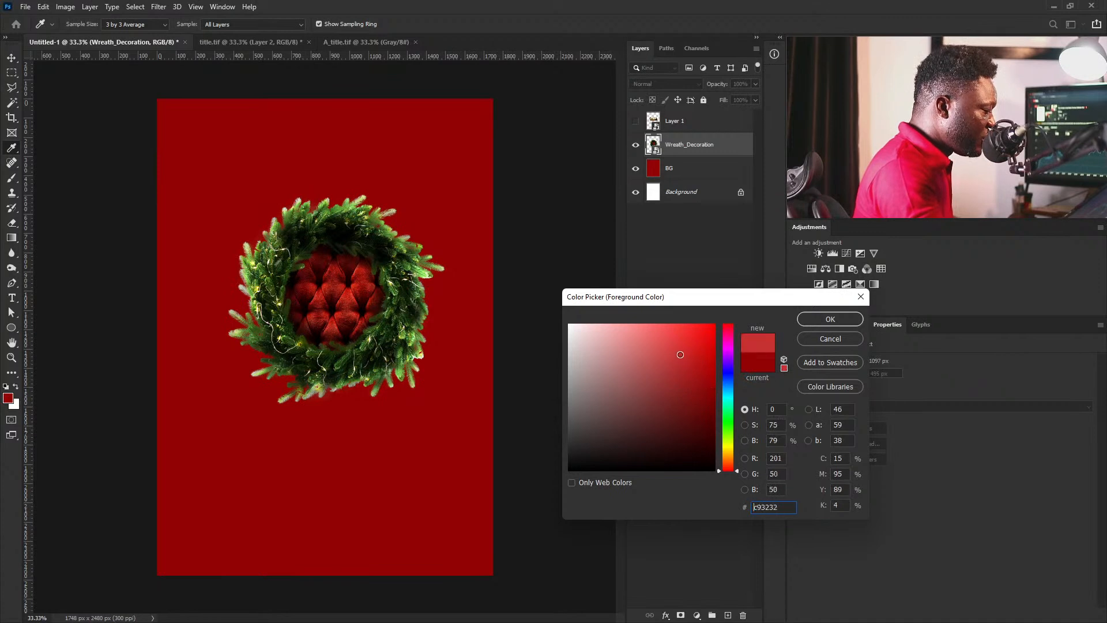
click(825, 319)
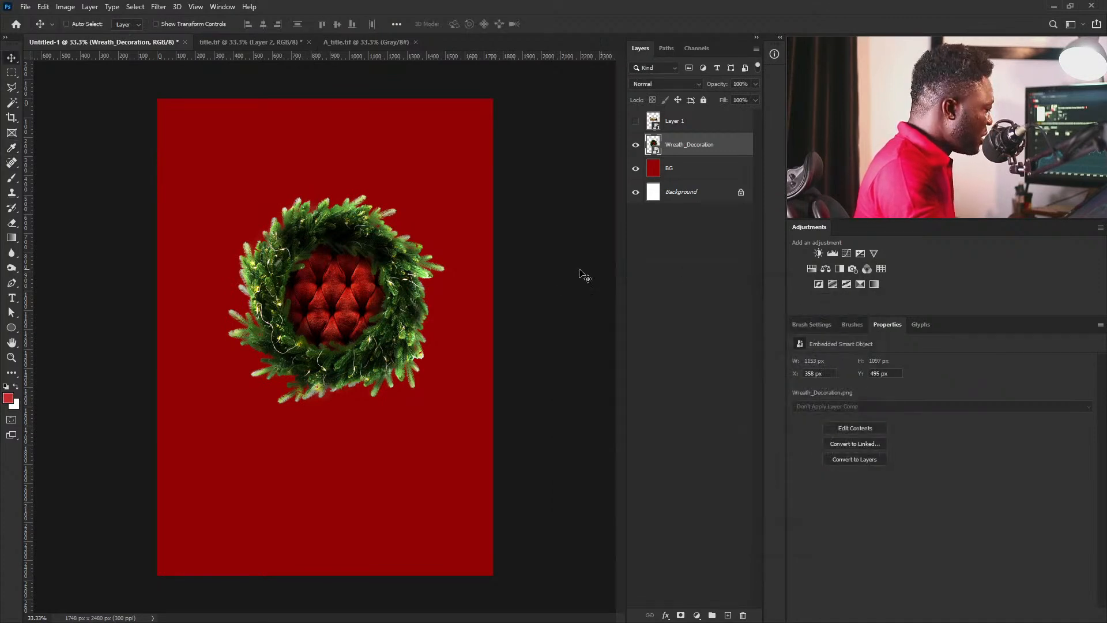
Add a new layer named "light red" directly above the BG layer.
click(677, 169)
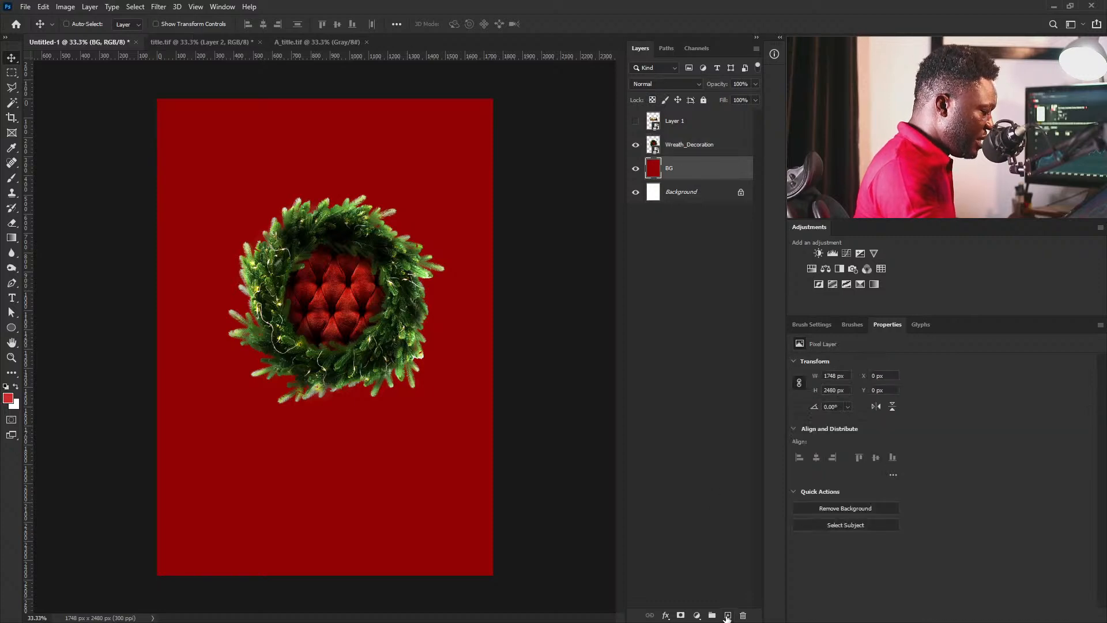
alt+click(728, 616)
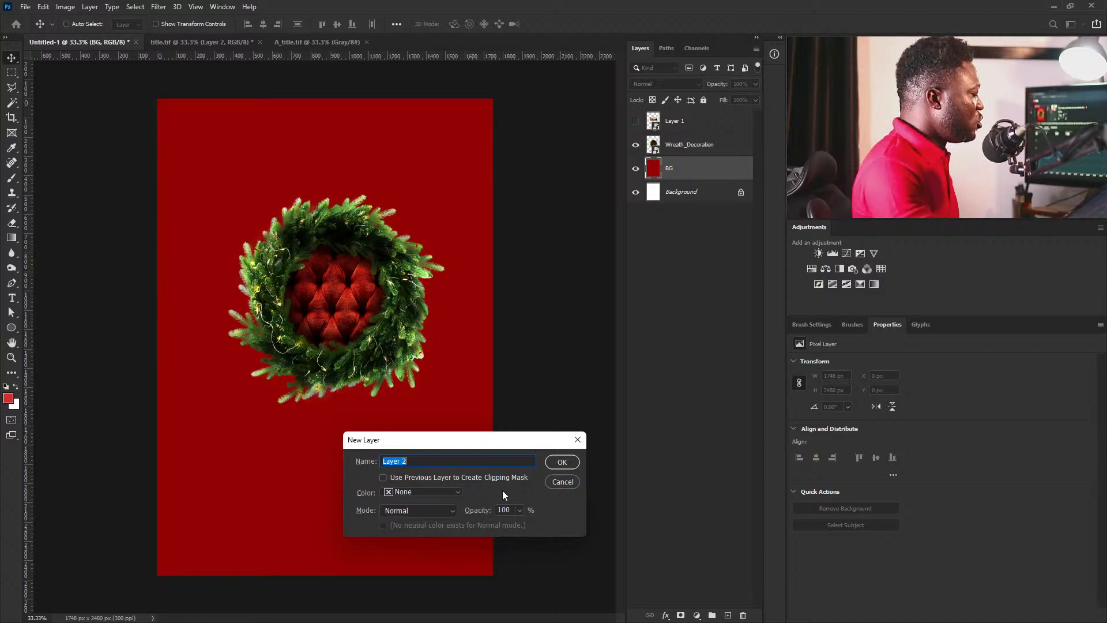
key(BackSpace)
text(light red)
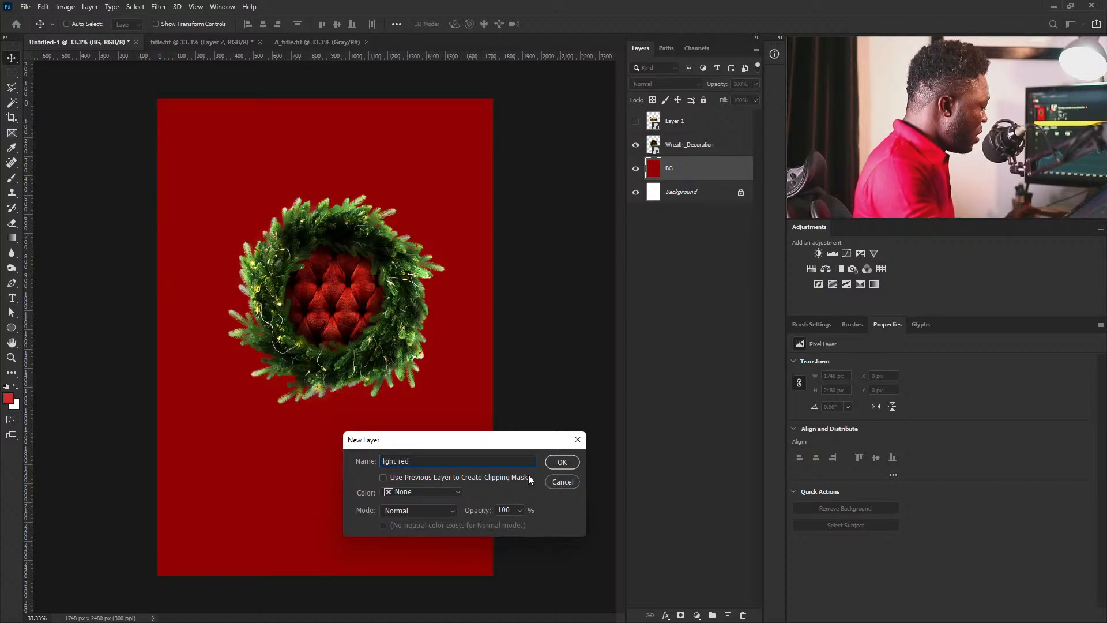
click(563, 462)
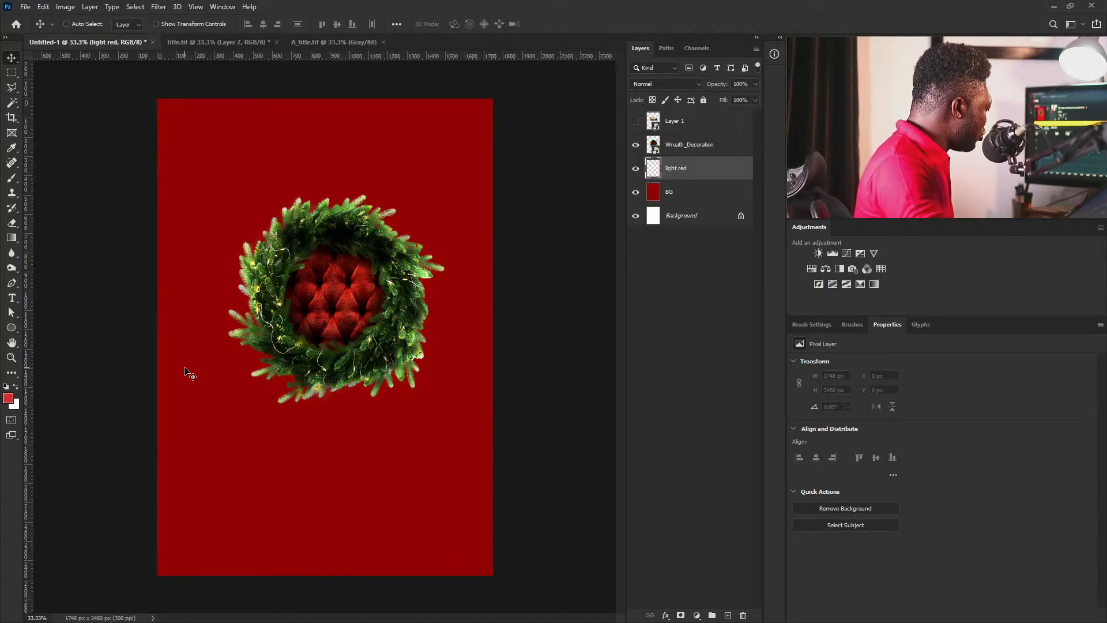
Paint a single soft light red dab below the wreath on the light red layer with a 600 px round brush at 0% hardness.
click(12, 177)
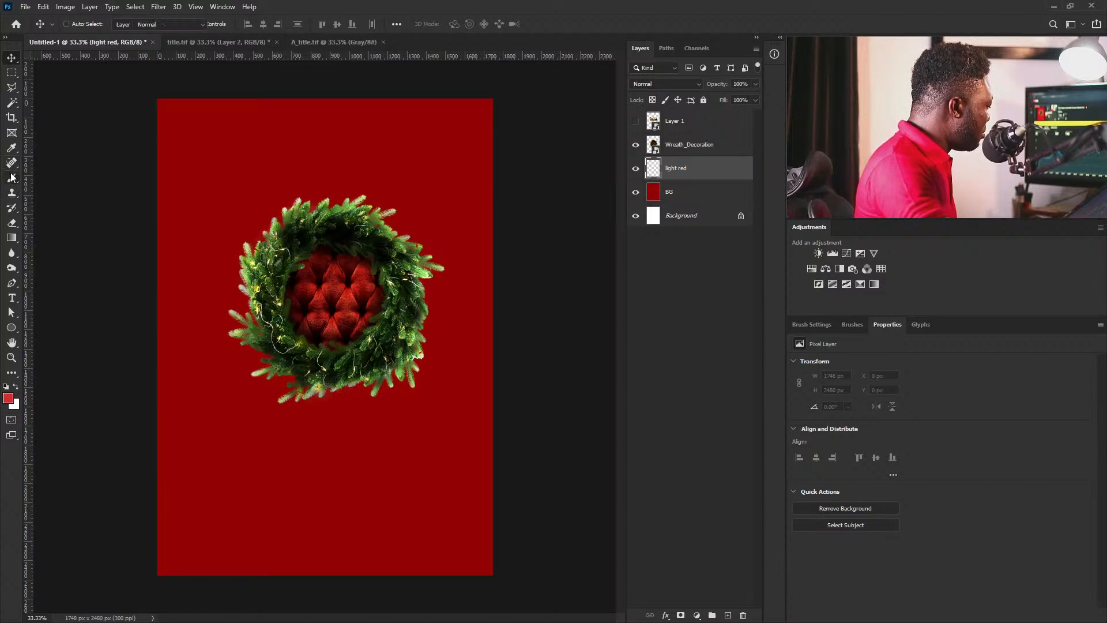
click(810, 324)
click(881, 351)
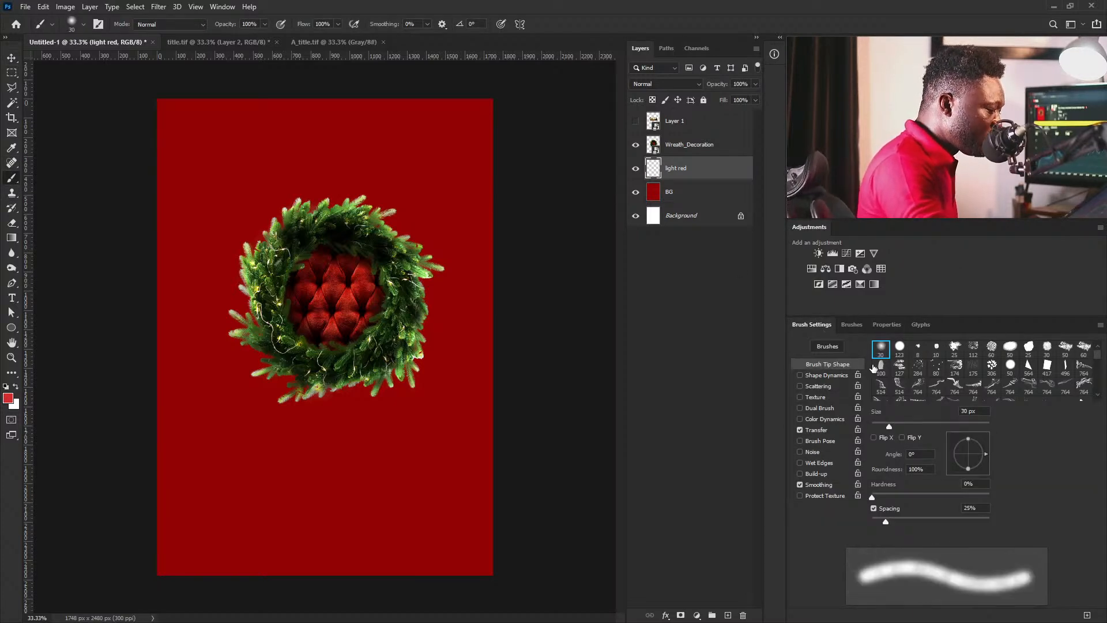
key(bracketright)
key(bracketright)
key(bracketright)
key(bracketright)
key(bracketright)
key(bracketright)
key(bracketright)
key(bracketright)
key(bracketright)
key(bracketright)
key(bracketright)
key(bracketright)
key(bracketright)
key(bracketright)
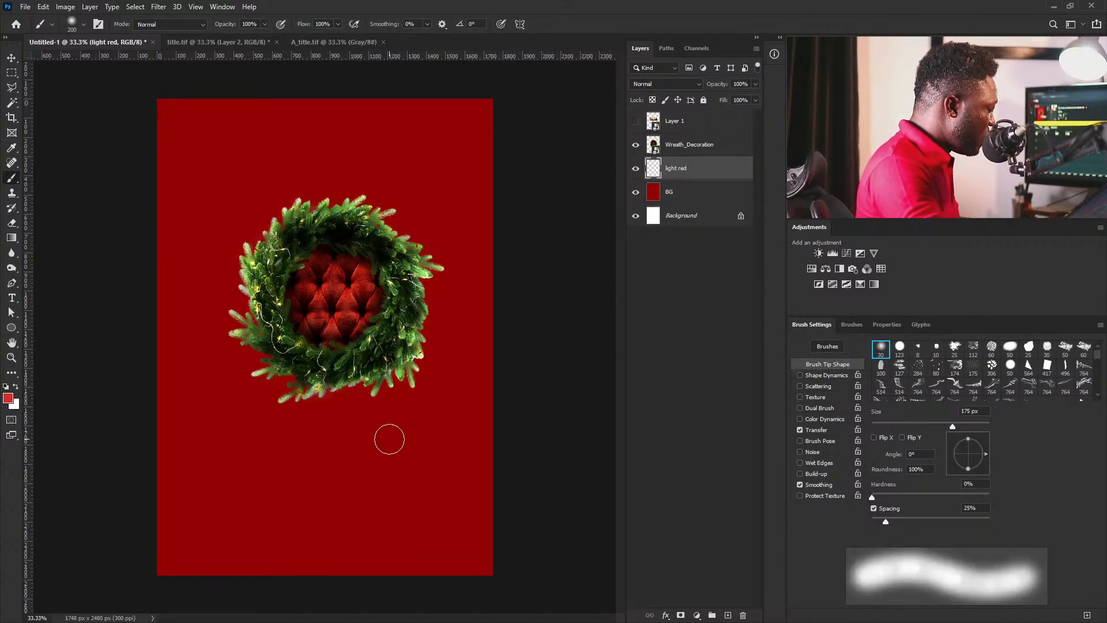
click(361, 447)
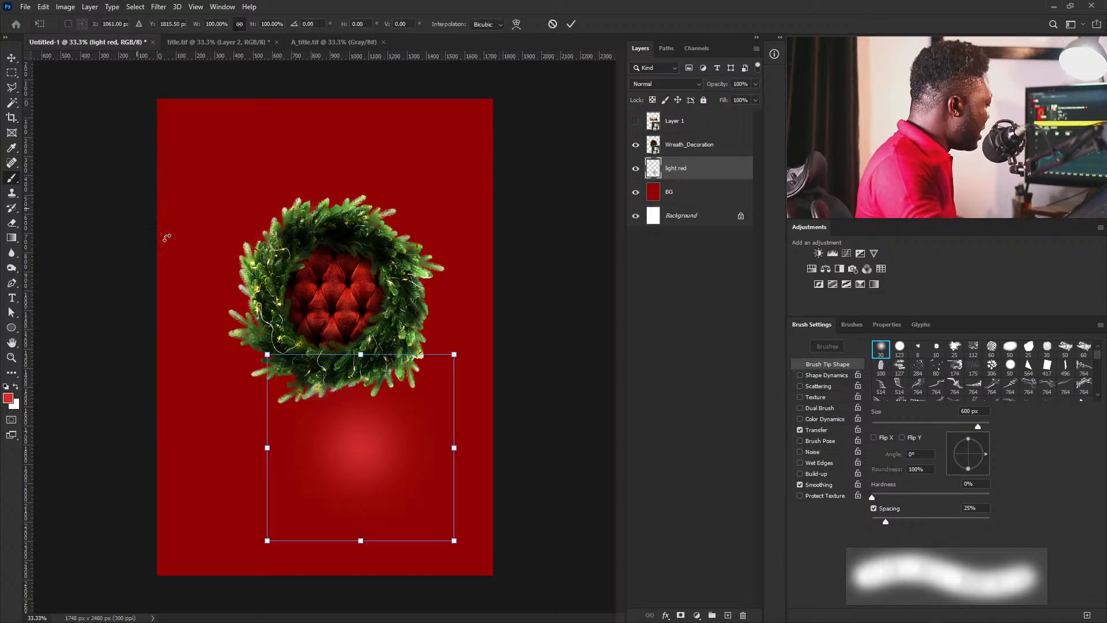
Scale the light red glow to about 280% and center it behind the wreath.
key(ctrl+t)
alt+drag(454, 355, 499, 310)
drag(392, 480, 374, 316)
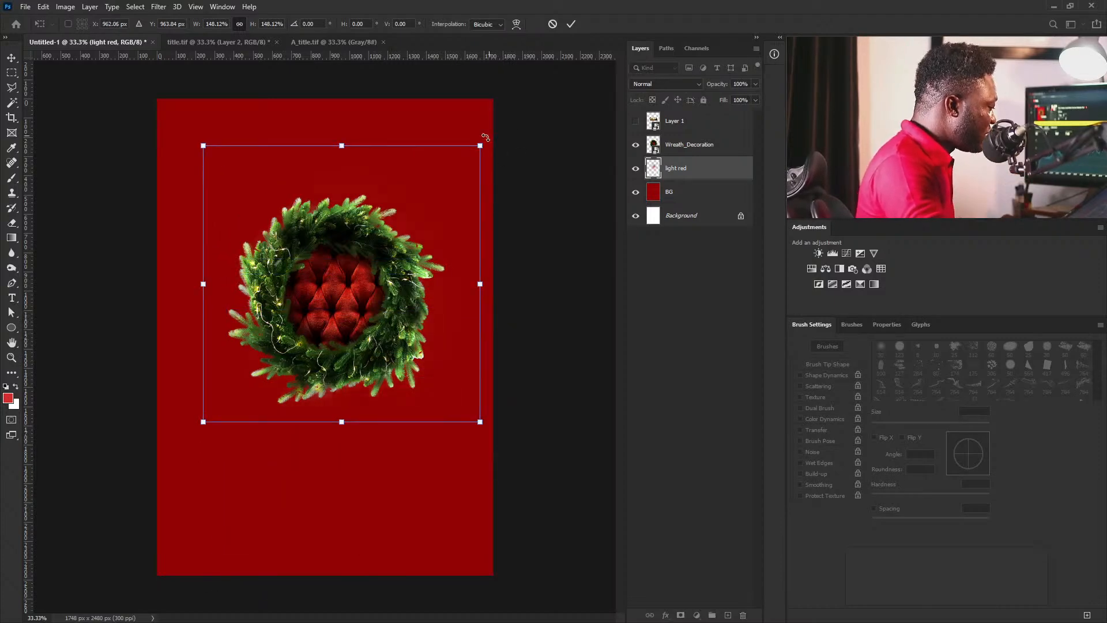
alt+drag(480, 145, 663, 46)
key(Return)
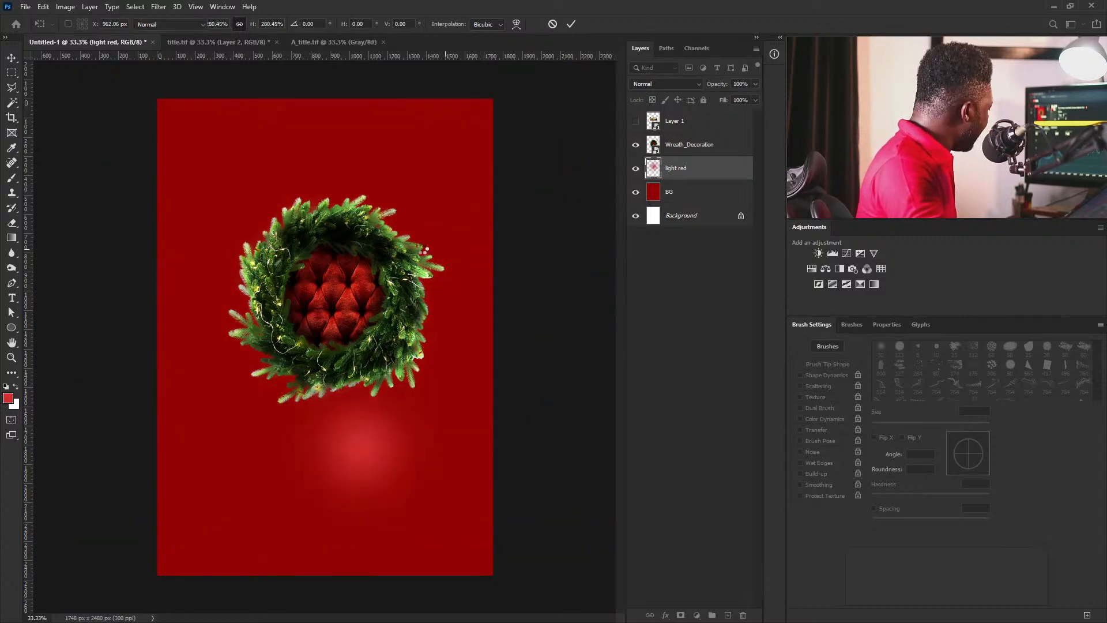
key(v)
drag(425, 253, 406, 268)
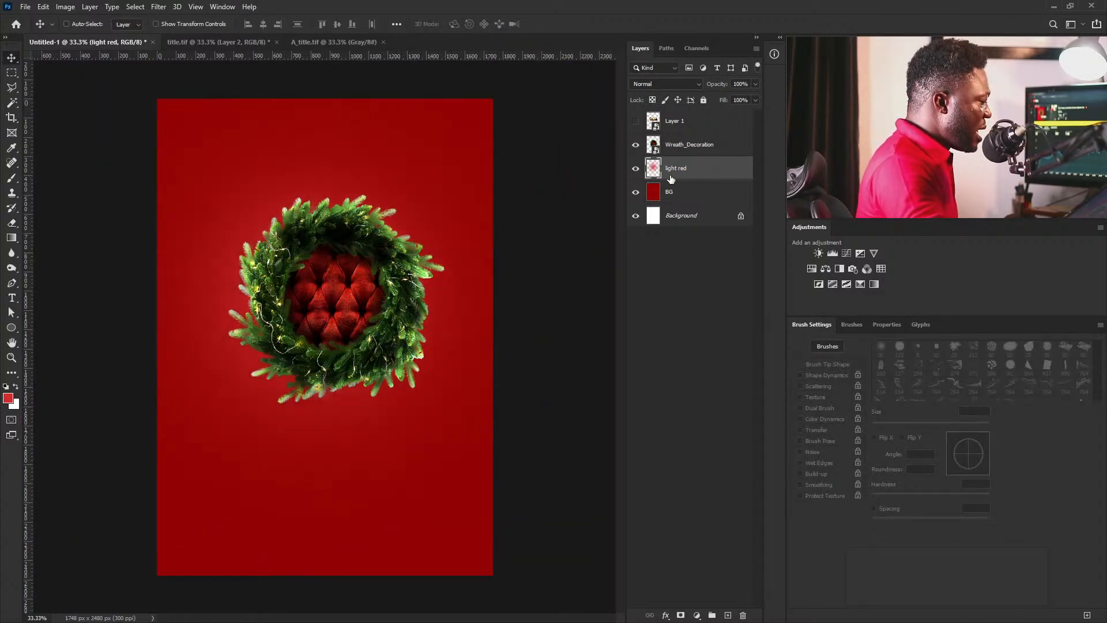
Brighten the light red layer with Levels, using midtones 1.91 and a white input level of about 238.
key(ctrl)
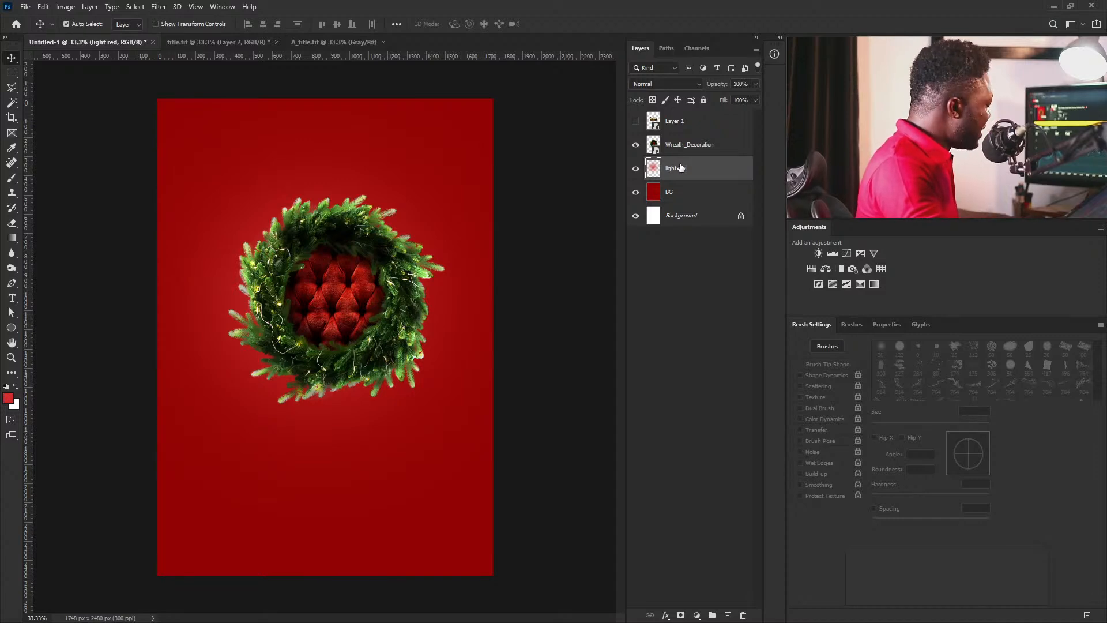
key(ctrl+l)
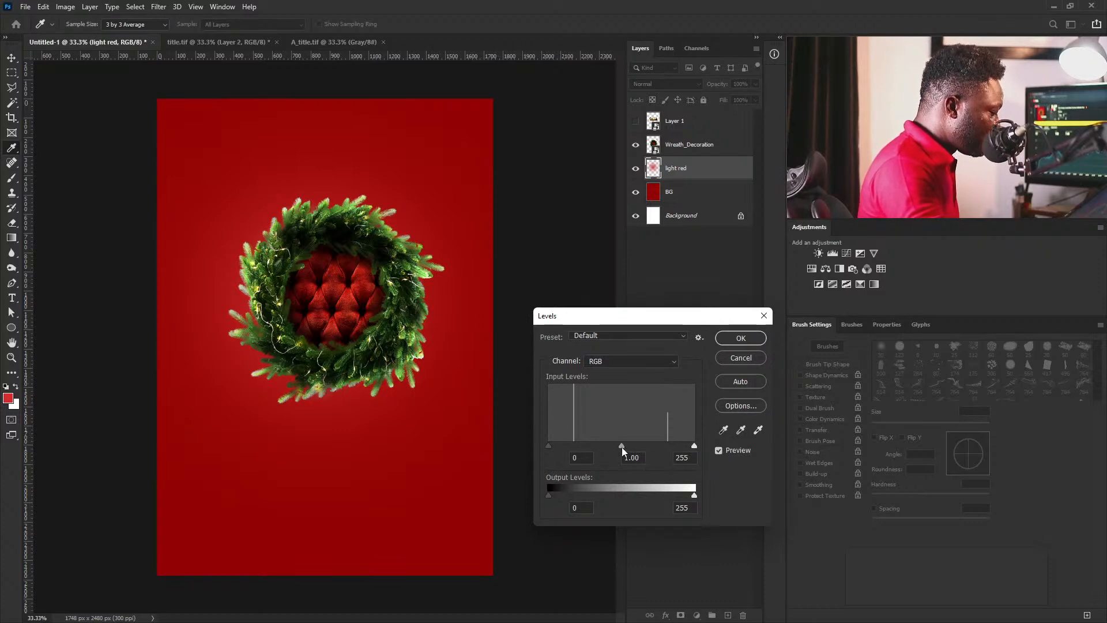
drag(597, 444, 586, 444)
drag(695, 446, 685, 449)
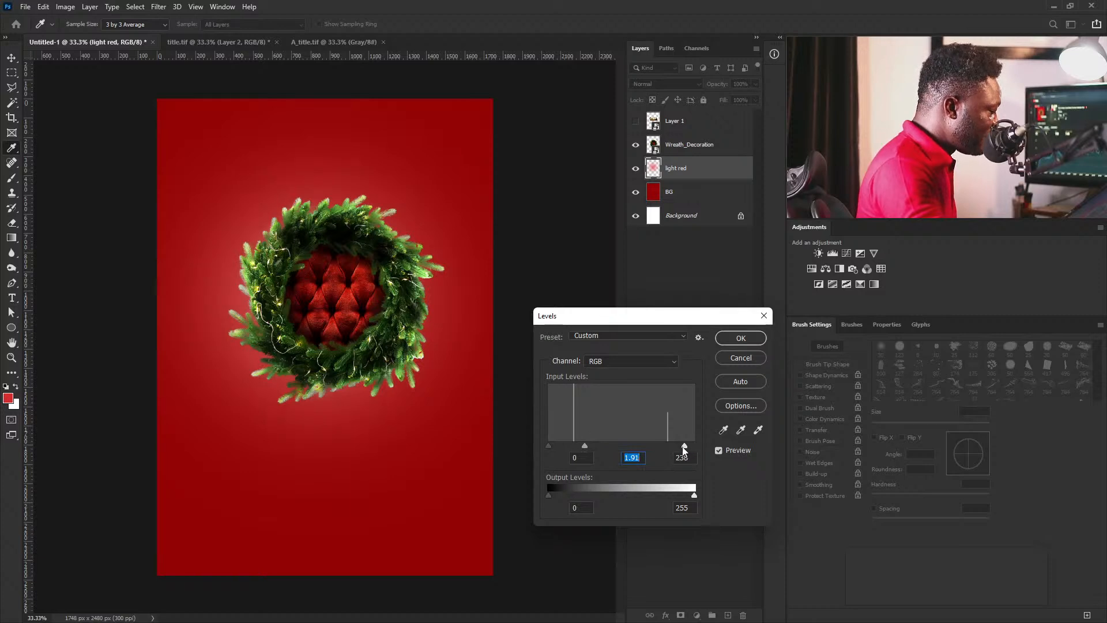
click(743, 338)
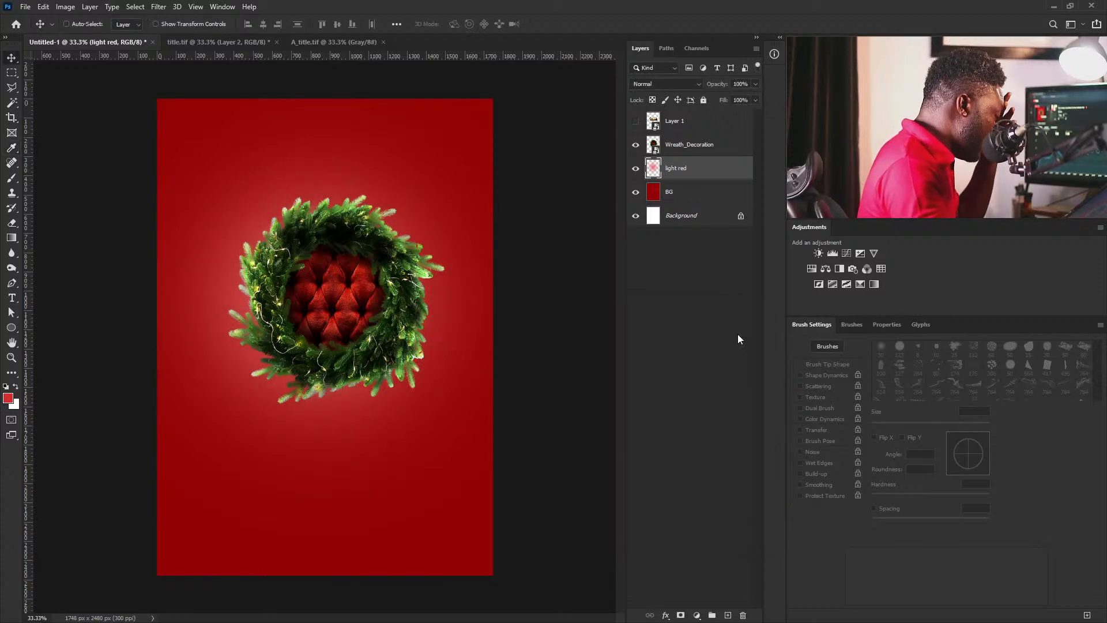
Add a new layer named "white glow" above the light red layer.
alt+click(728, 616)
text(white glo)
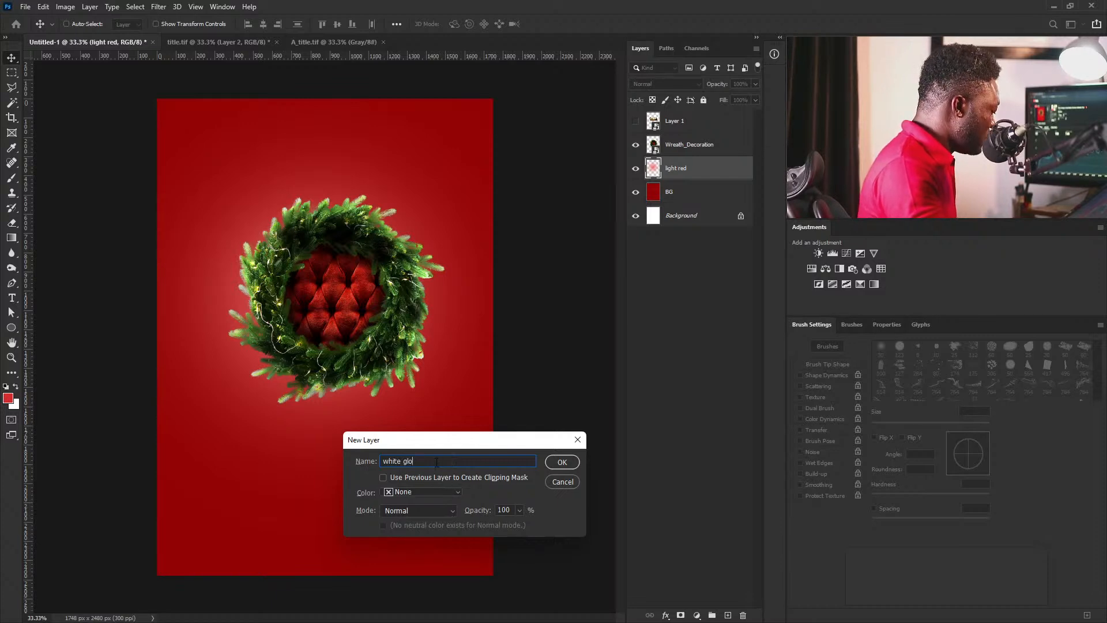
text(w)
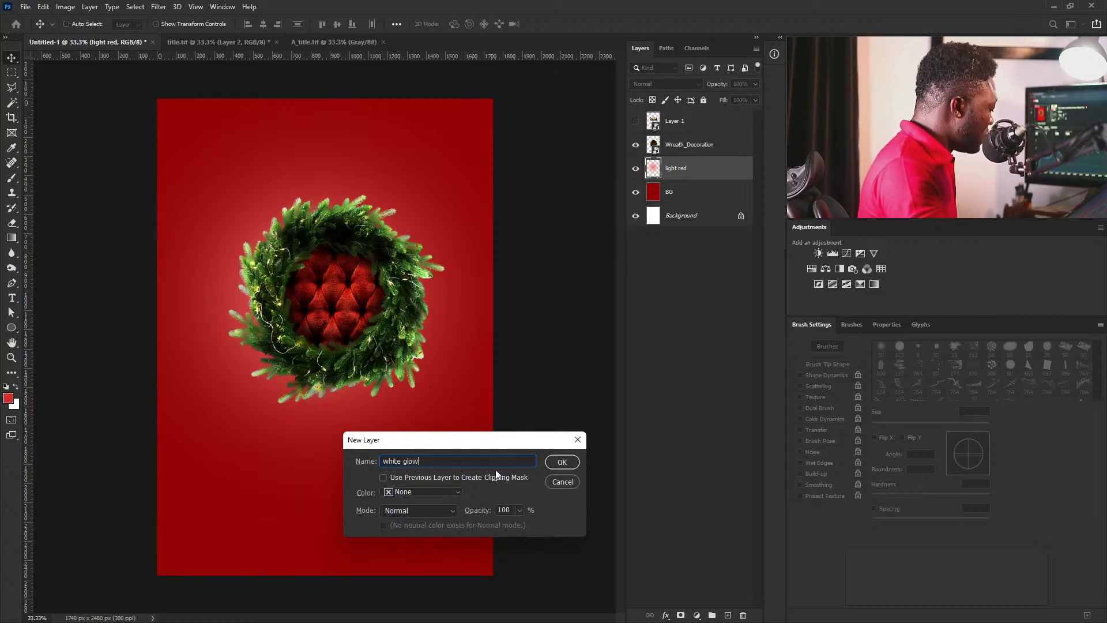
click(565, 466)
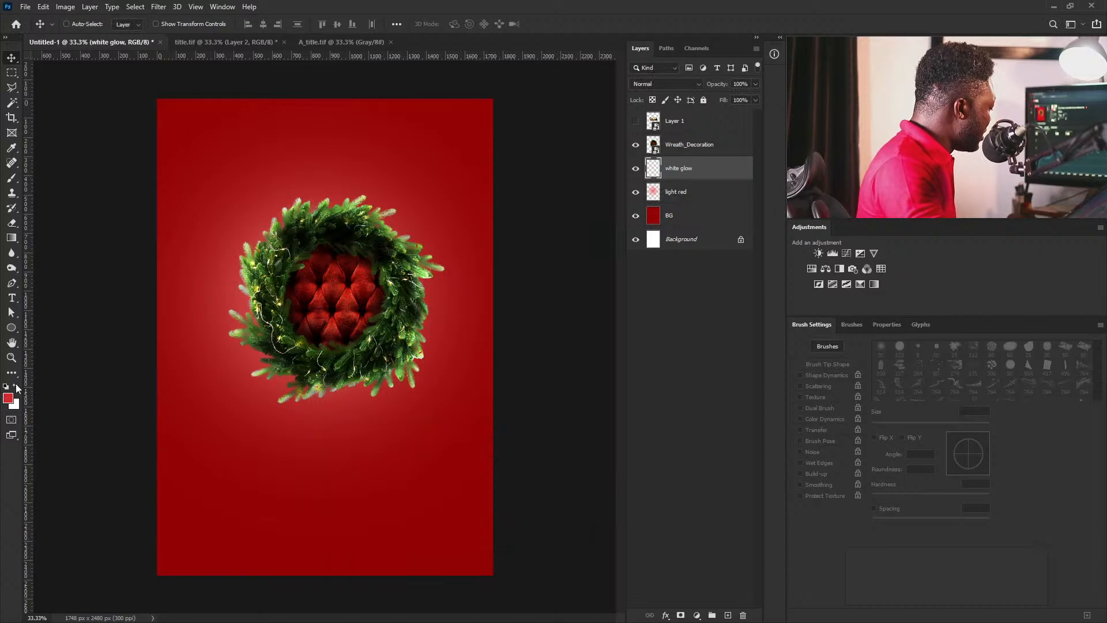
Paint a soft white 600 px dab on the white glow layer, scaled to about 214% and centered behind the wreath.
key(b)
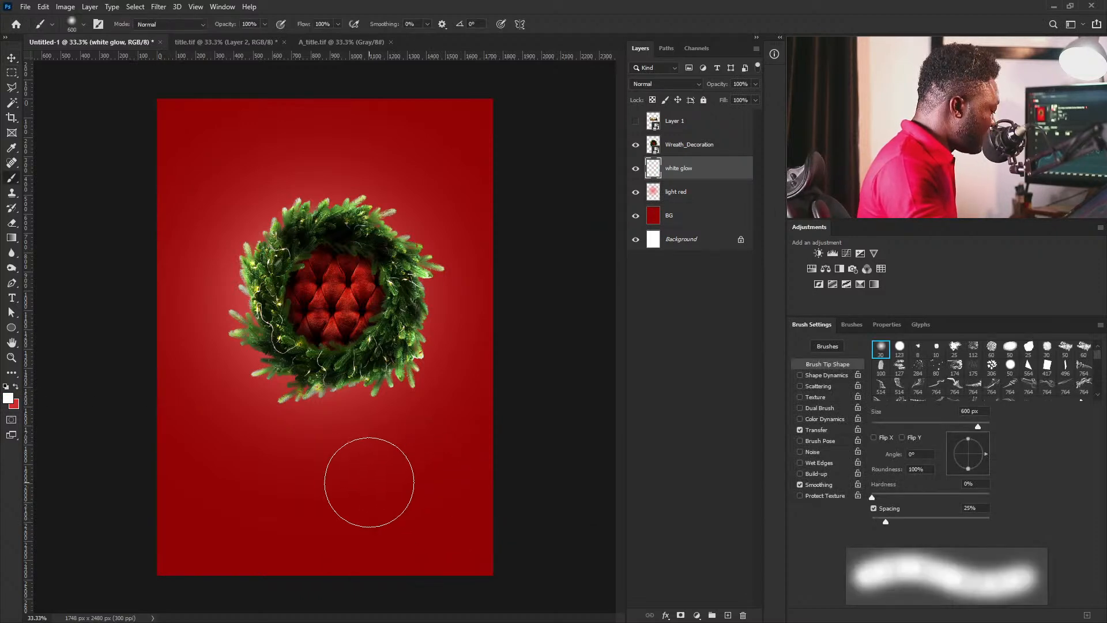
click(369, 482)
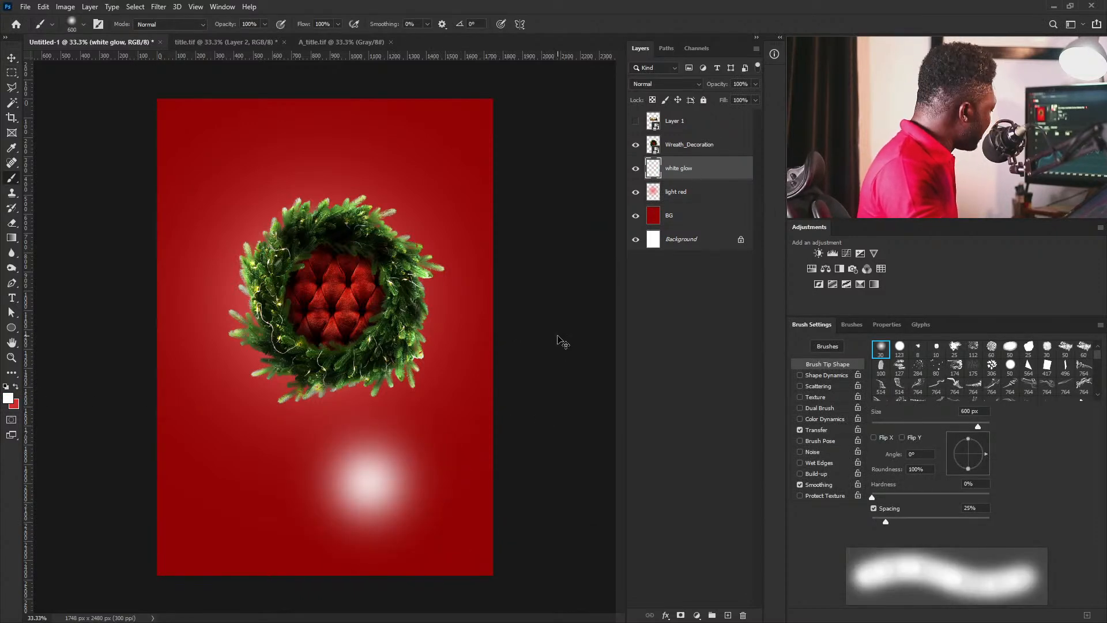
key(ctrl+t)
alt+drag(452, 389, 571, 277)
drag(431, 502, 409, 335)
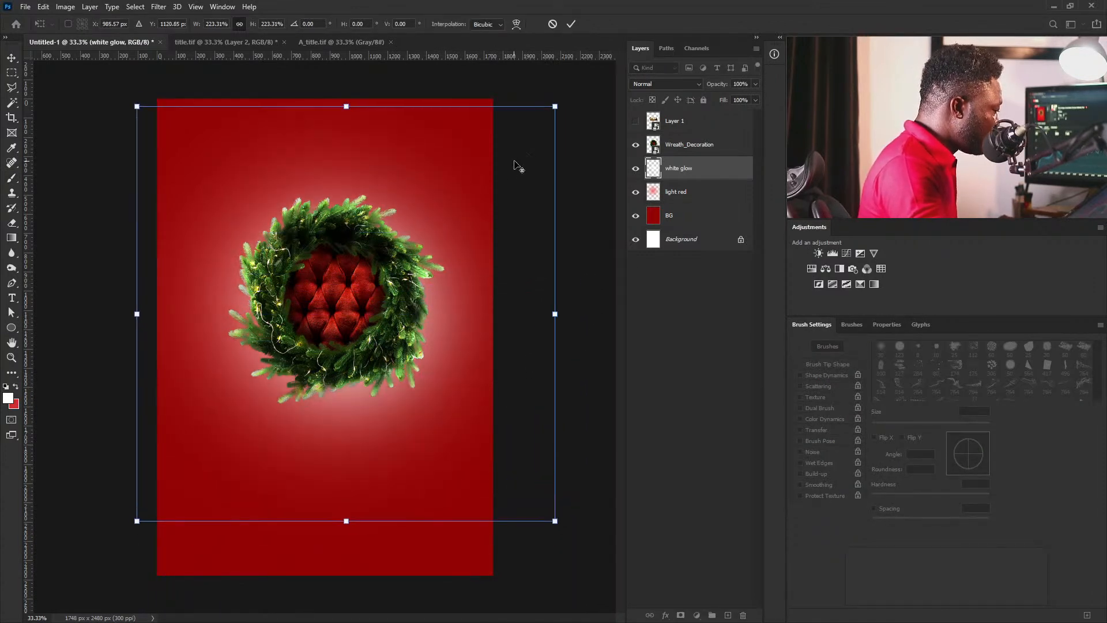
mouse_move(548, 120)
alt+mouse_down()
mouse_move(533, 136)
mouse_move(541, 129)
alt+mouse_up()
key(Return)
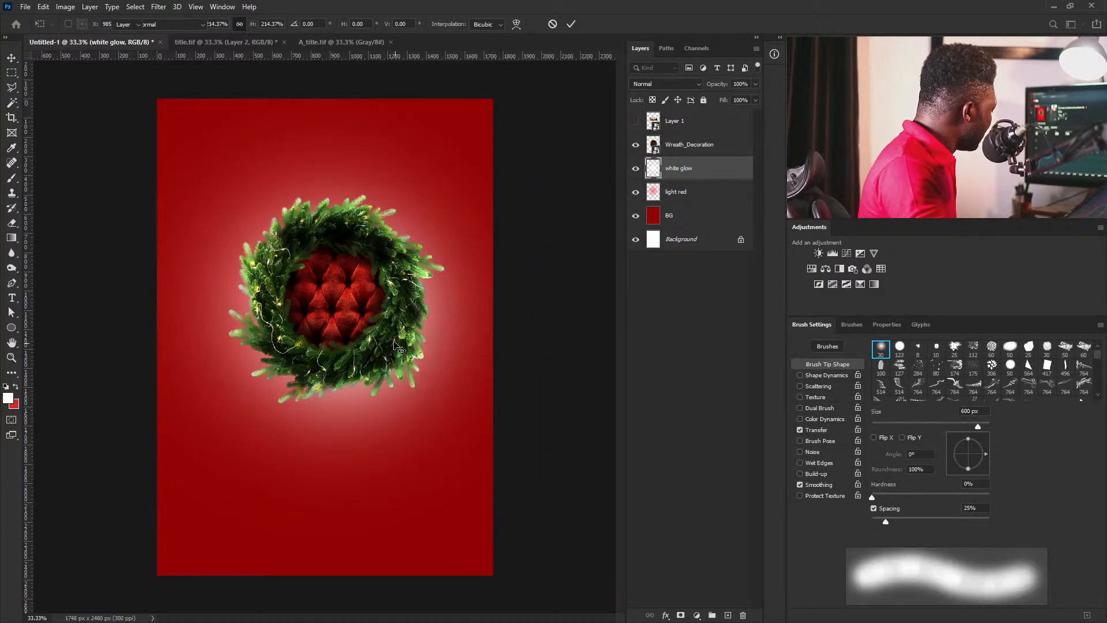
key(ctrl)
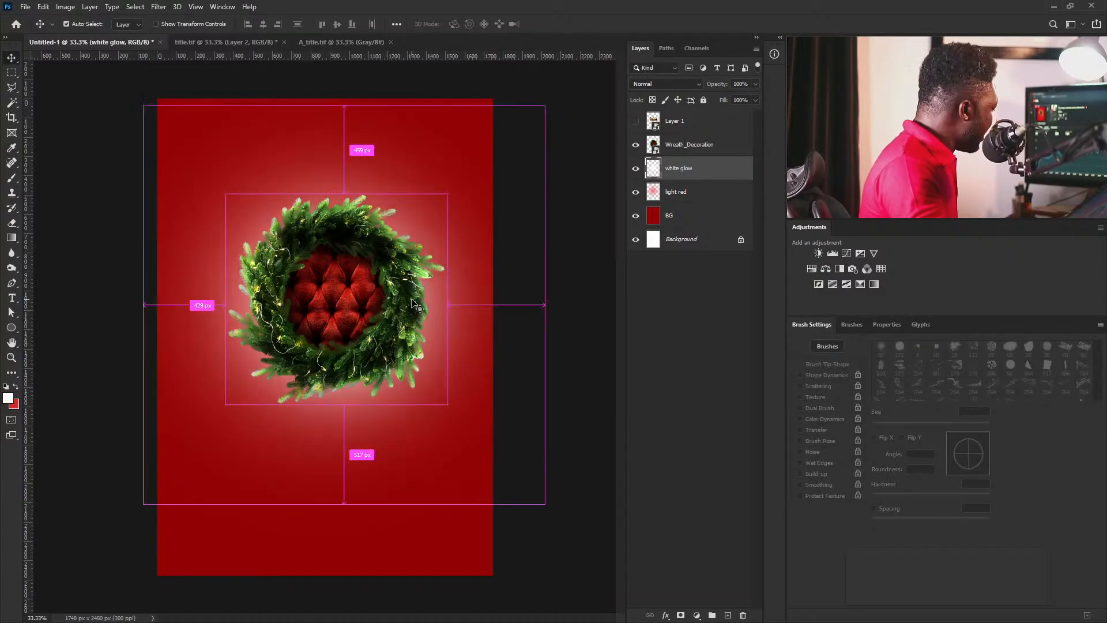
Enlarge the light red glow layer to about 120% around its center.
click(704, 192)
key(ctrl+t)
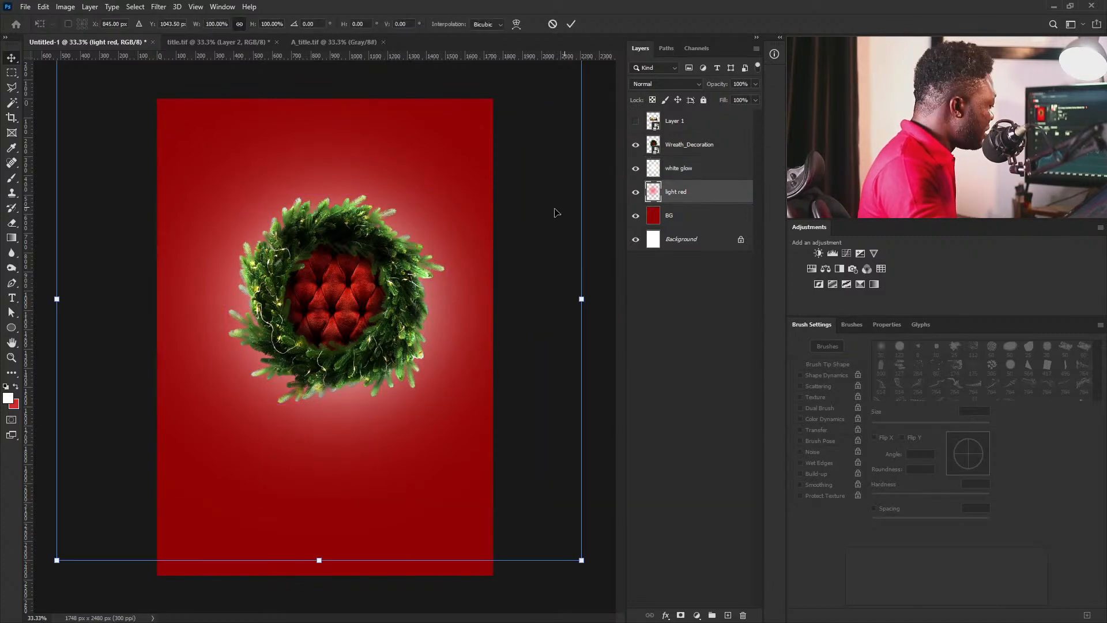
drag(578, 556, 635, 570)
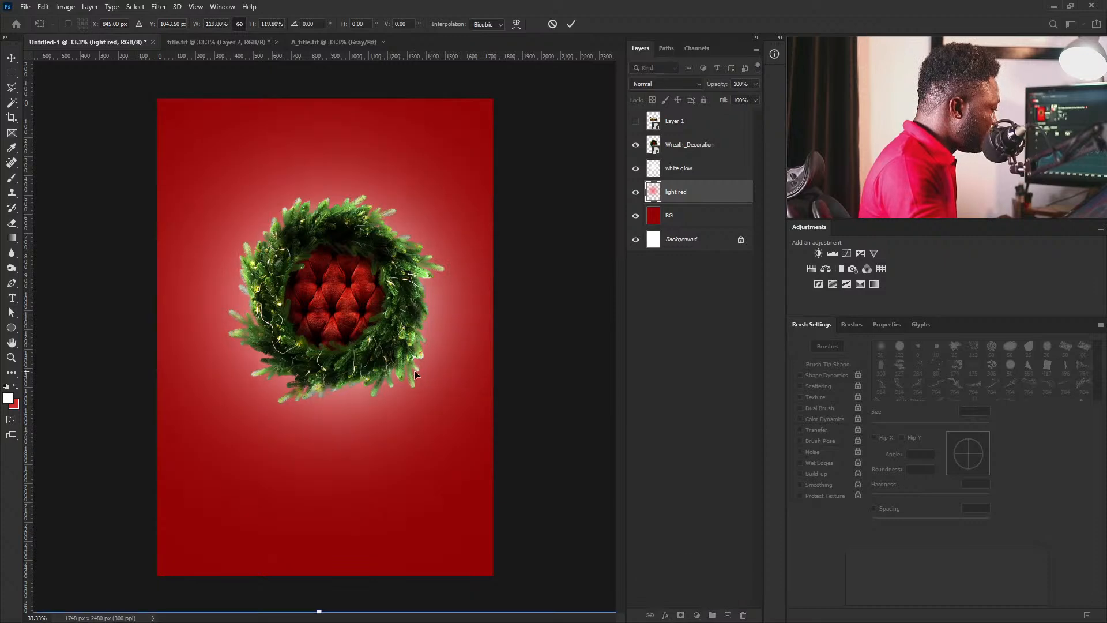
key(Return)
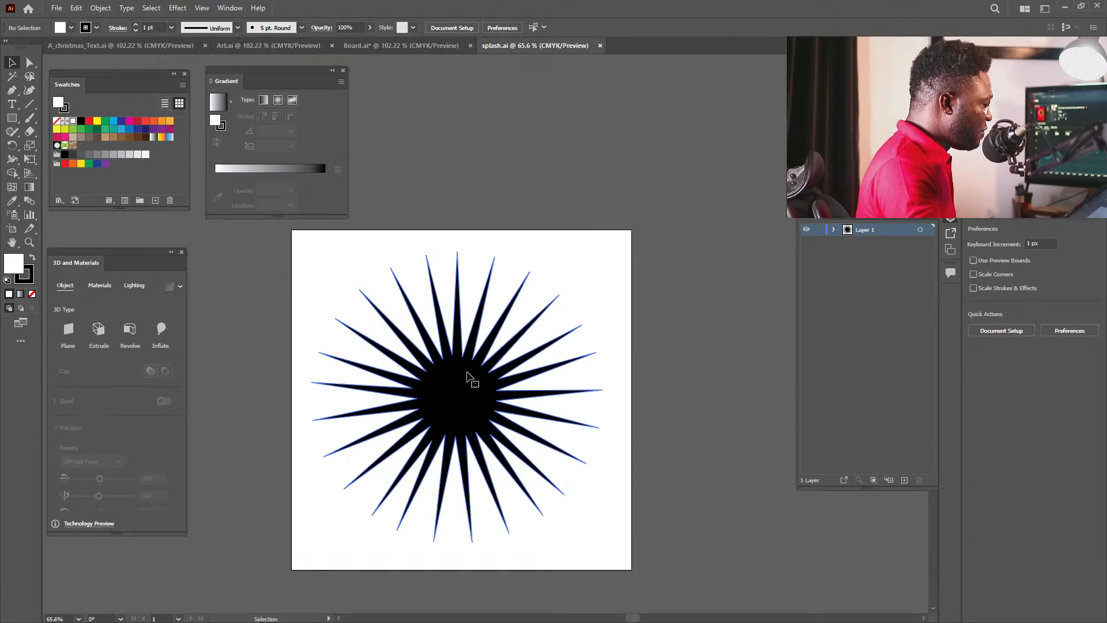
Switch to splash.ai in Illustrator, fill the black starburst shape with white and copy it.
click(468, 378)
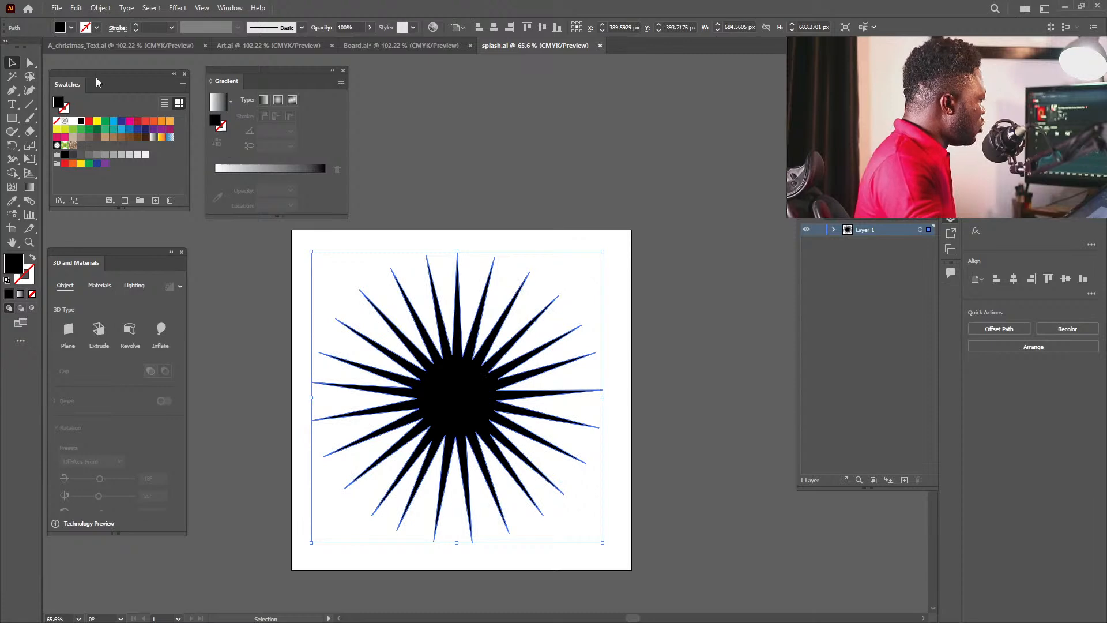
click(63, 30)
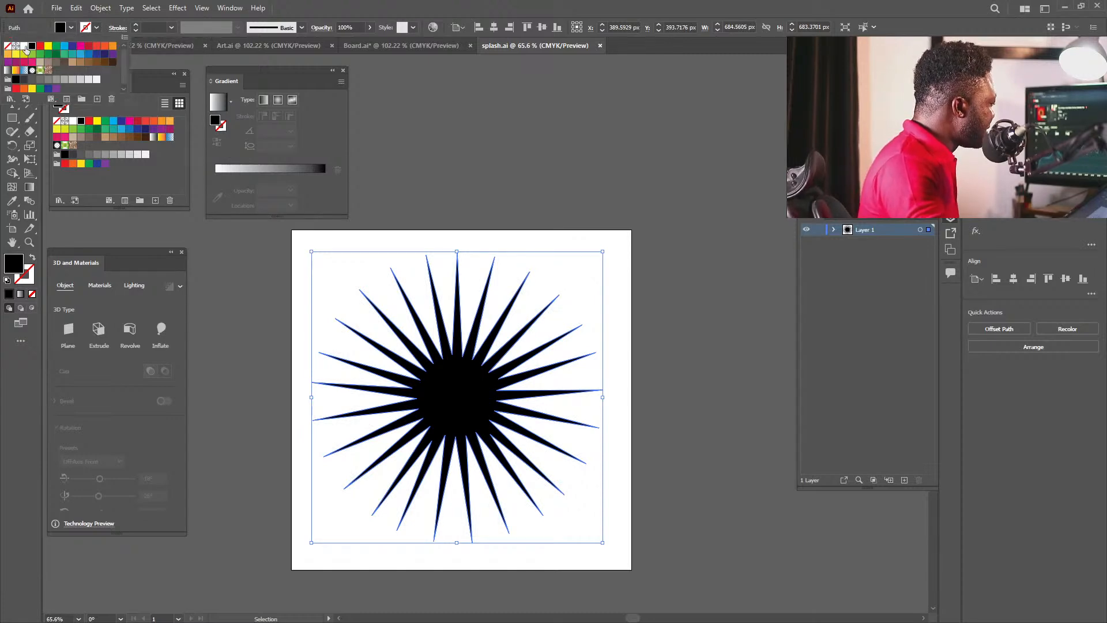
click(23, 44)
click(420, 365)
key(a)
key(v)
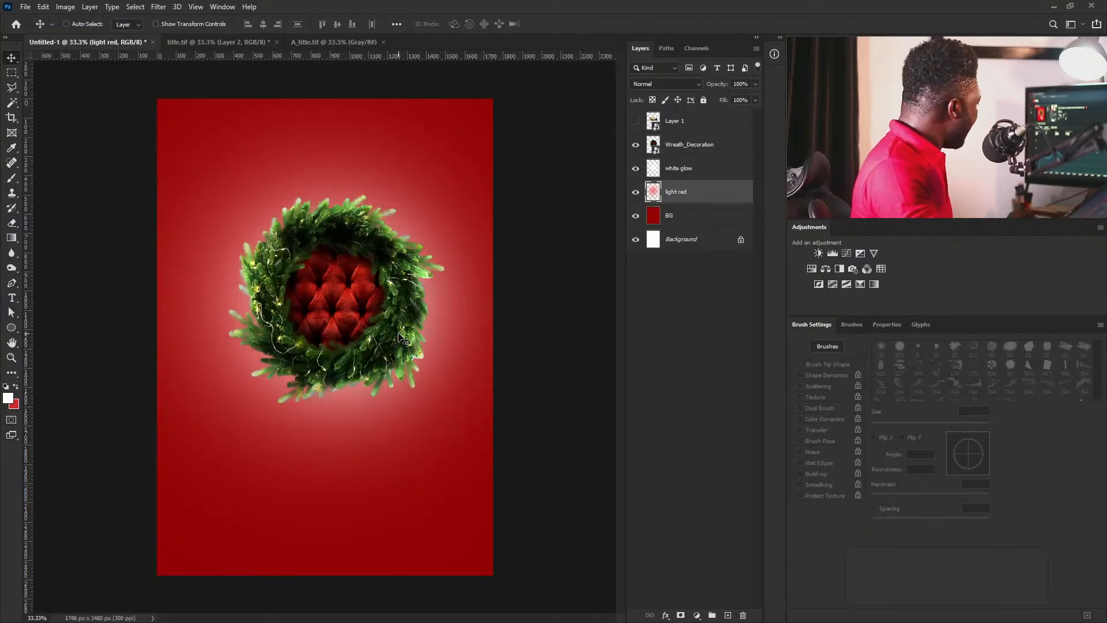
Paste the starburst into the Photoshop flyer as a shape layer above light red, scaled down and centered so its rays surround the wreath.
key(ctrl+v)
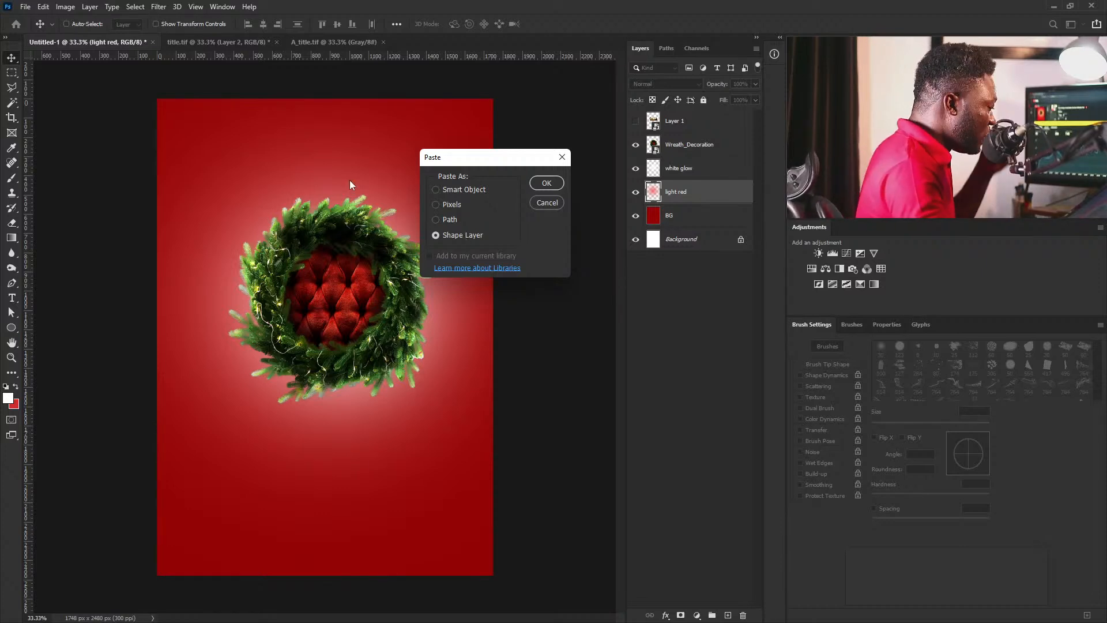
click(537, 184)
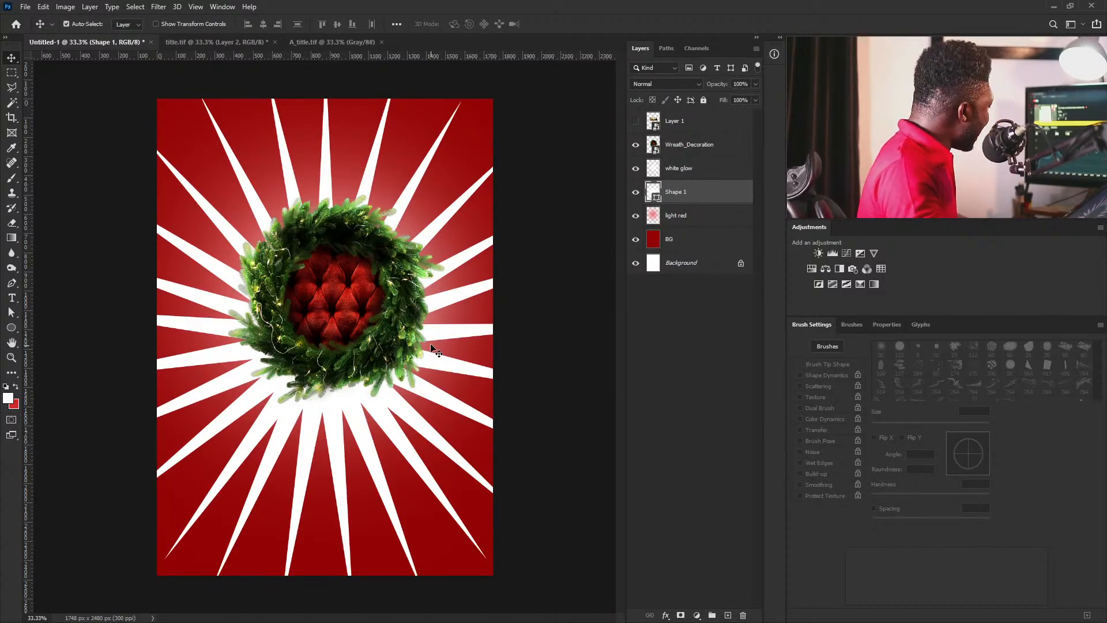
key(ctrl+t)
alt+drag(601, 70, 444, 213)
drag(377, 365, 388, 326)
alt+drag(463, 171, 484, 152)
key(Return)
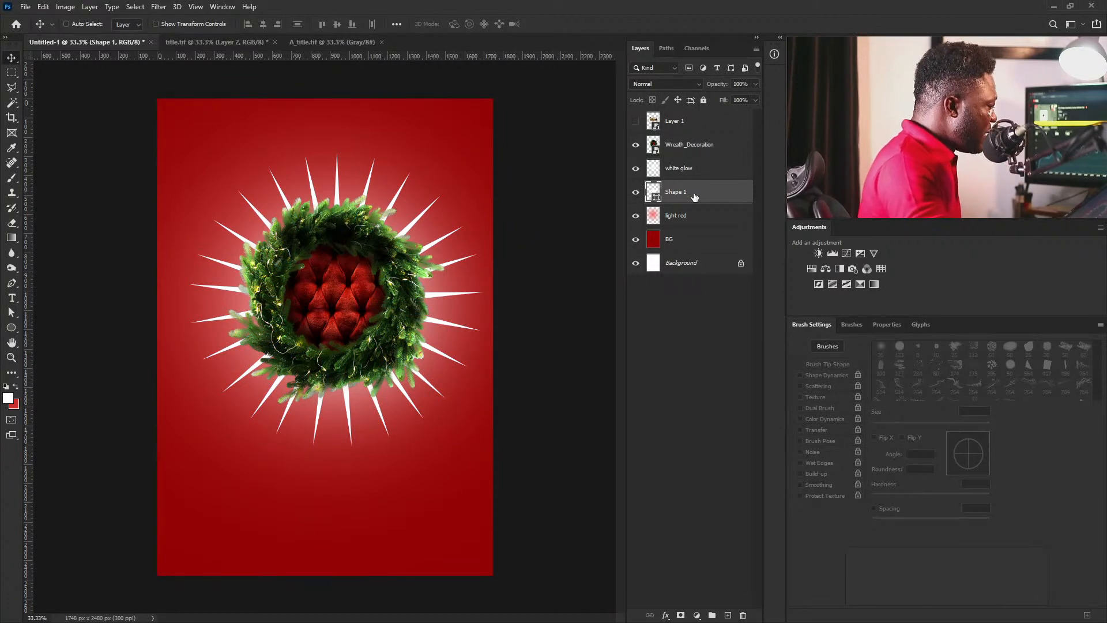
Convert the Shape 1 starburst layer to a smart object and apply a Gaussian Blur with an 8.2 px radius.
click(155, 7)
mouse_move(207, 139)
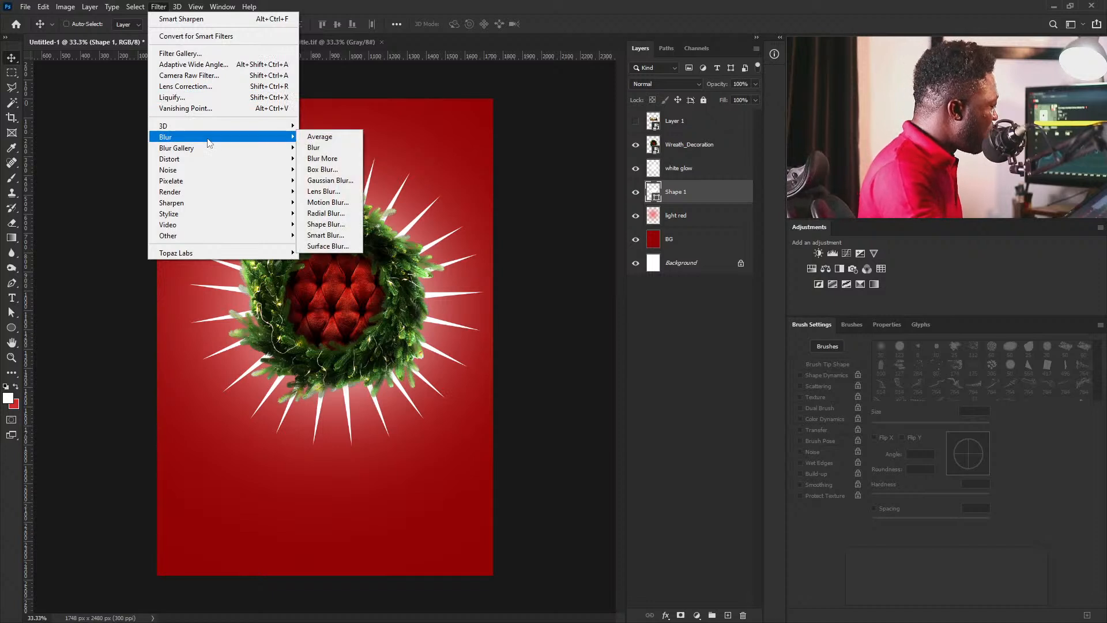
click(332, 181)
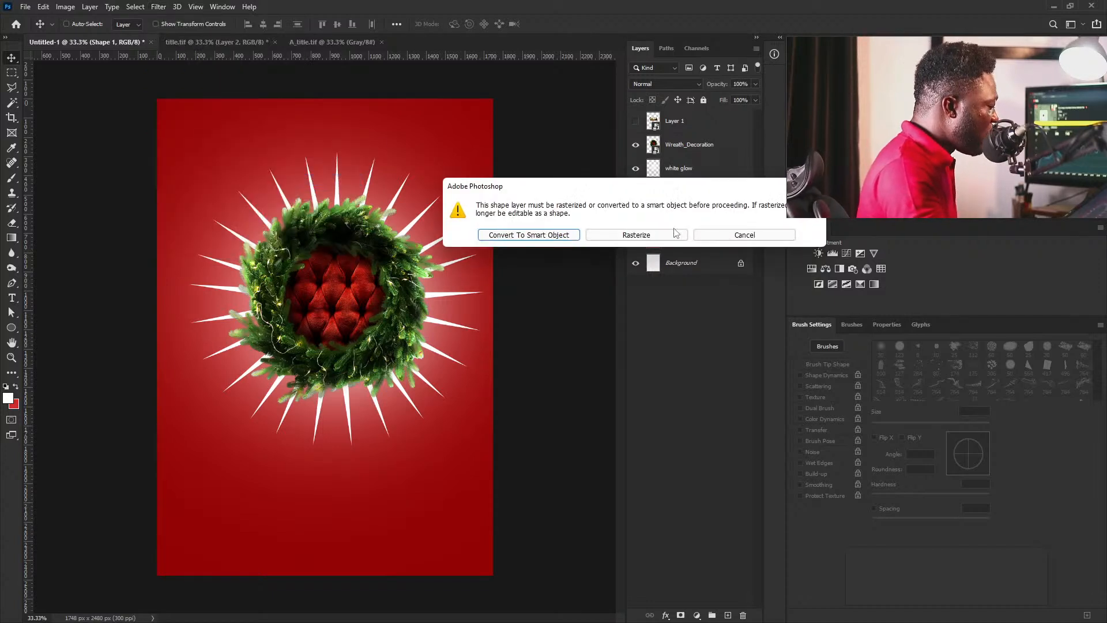
click(530, 236)
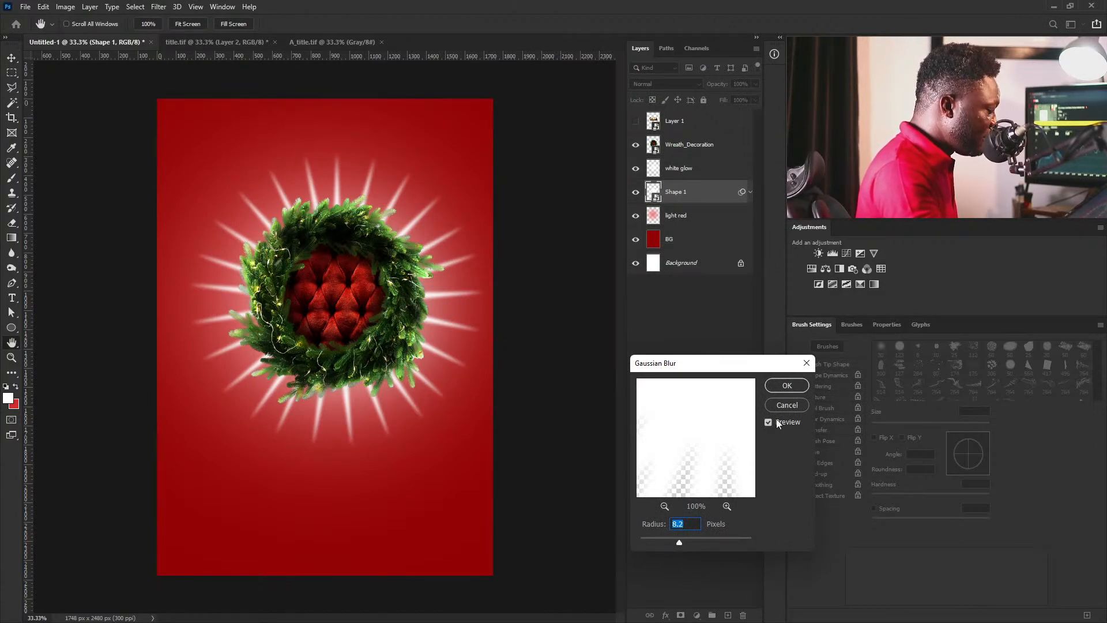
click(786, 385)
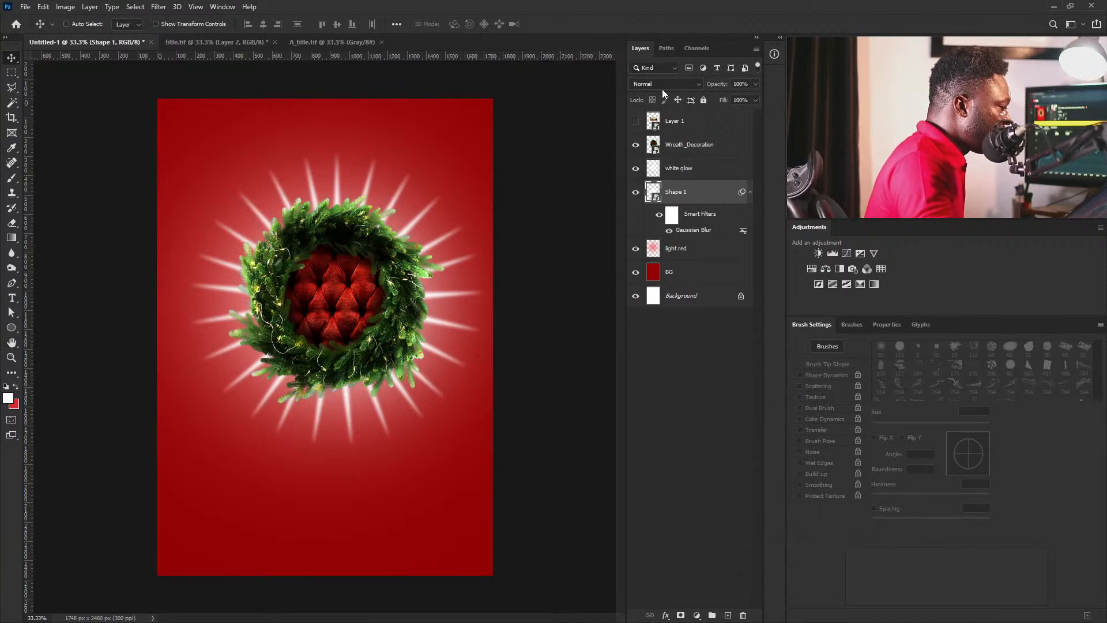
Set the starburst layer's blend mode to Overlay and enlarge it slightly around its center.
click(663, 85)
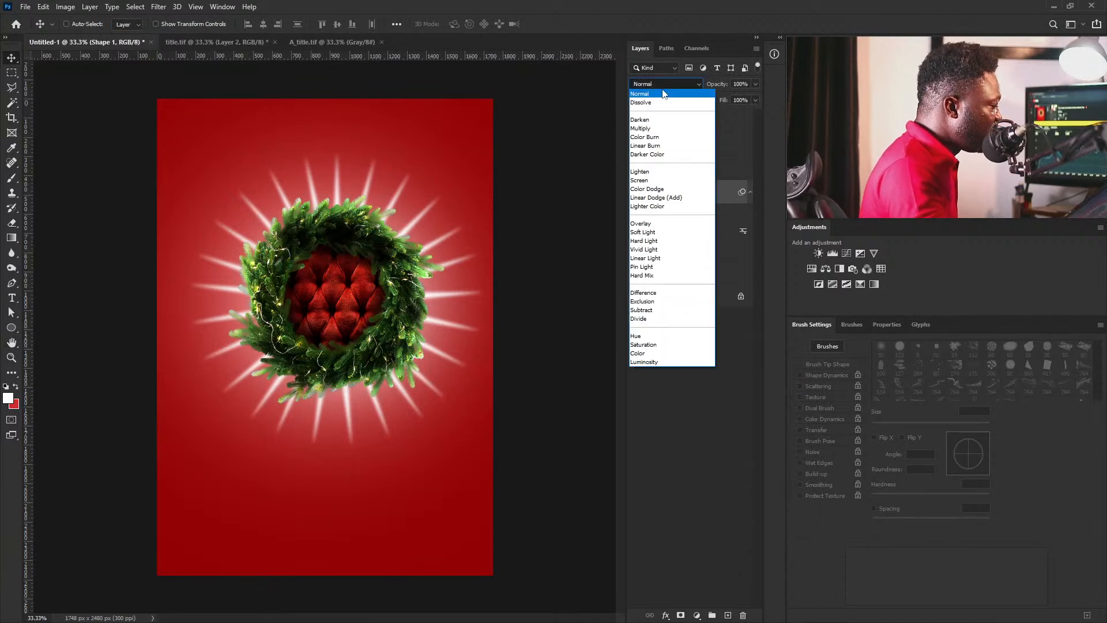
click(650, 226)
key(ctrl)
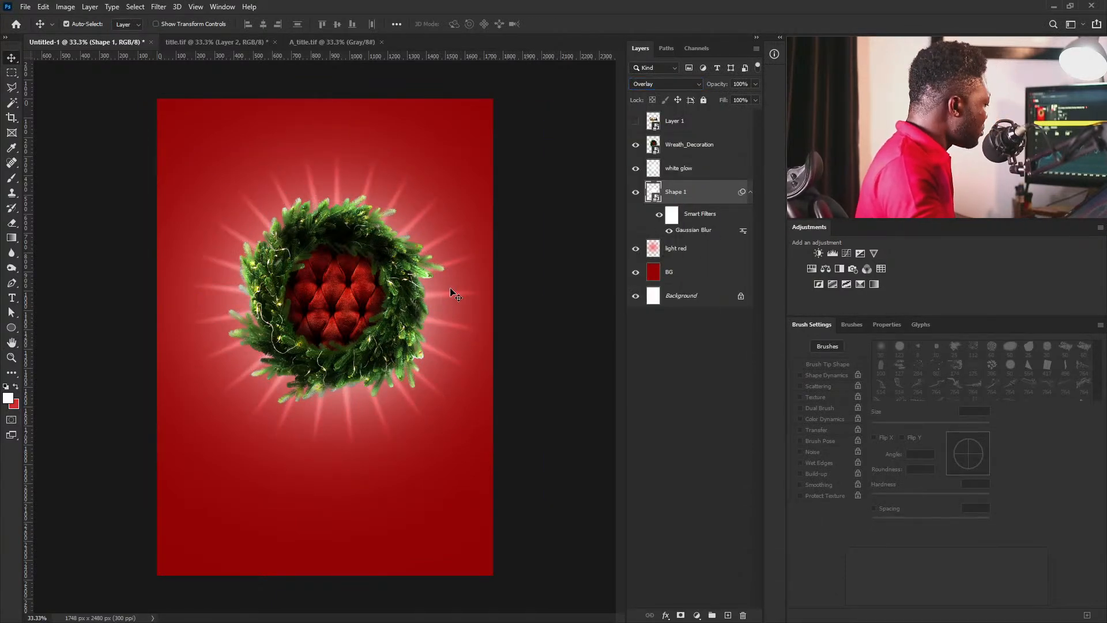
key(ctrl+t)
alt+drag(486, 151, 500, 145)
key(Return)
key(ctrl+f)
key(ctrl)
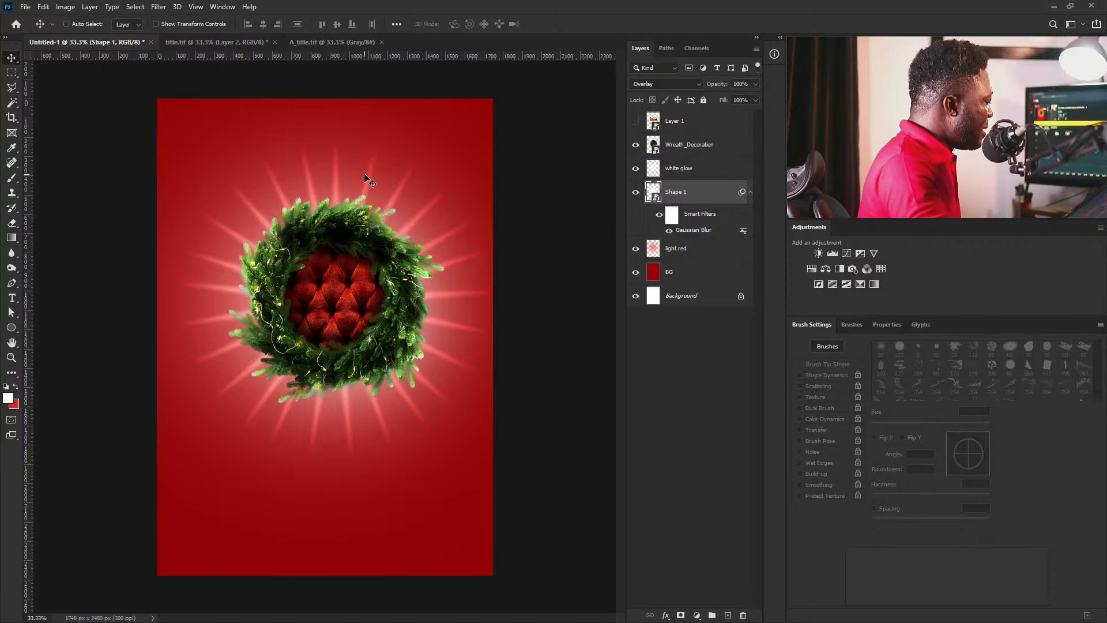
Place the ball4 gold ornament image in the flyer and move its layer above Wreath_Decoration.
key(ctrl)
ctrl+drag(303, 247, 311, 229)
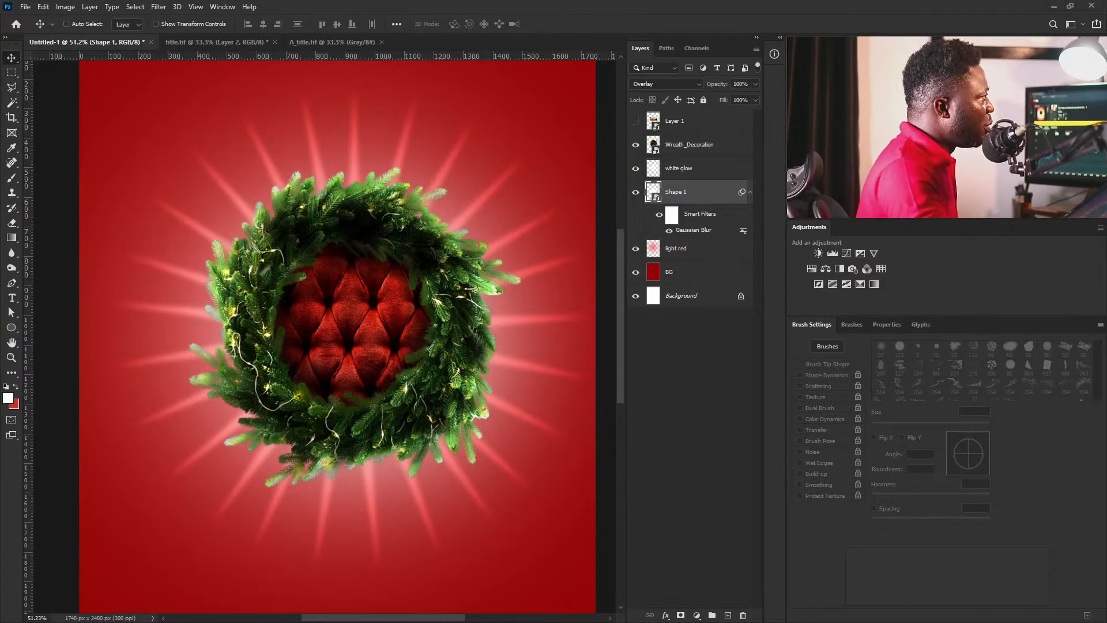
drag(301, 282, 304, 278)
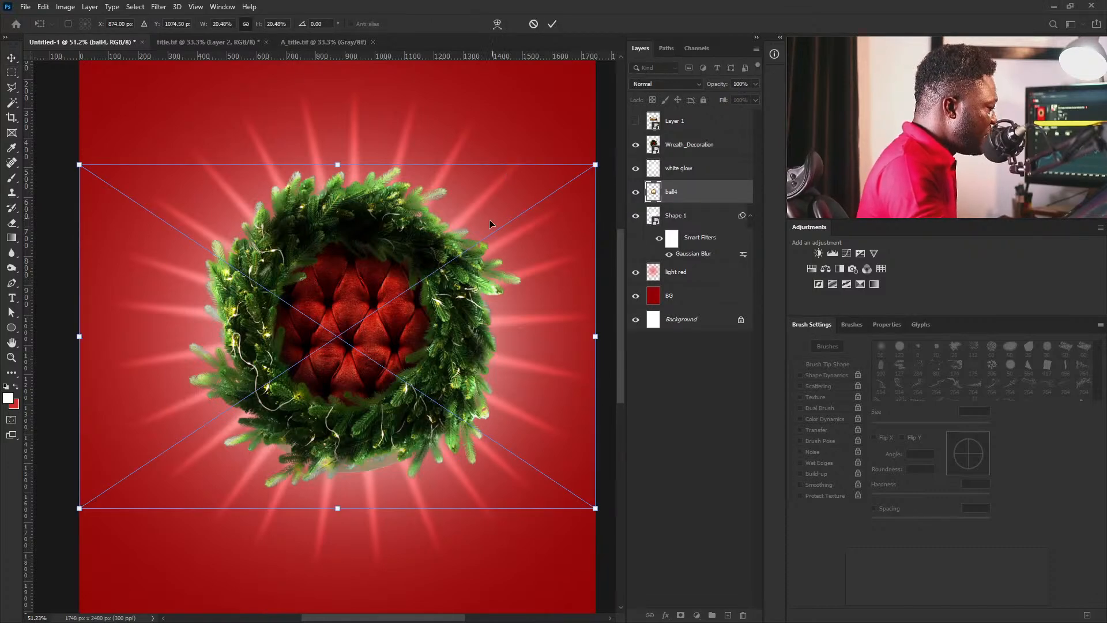
key(Return)
drag(681, 191, 695, 134)
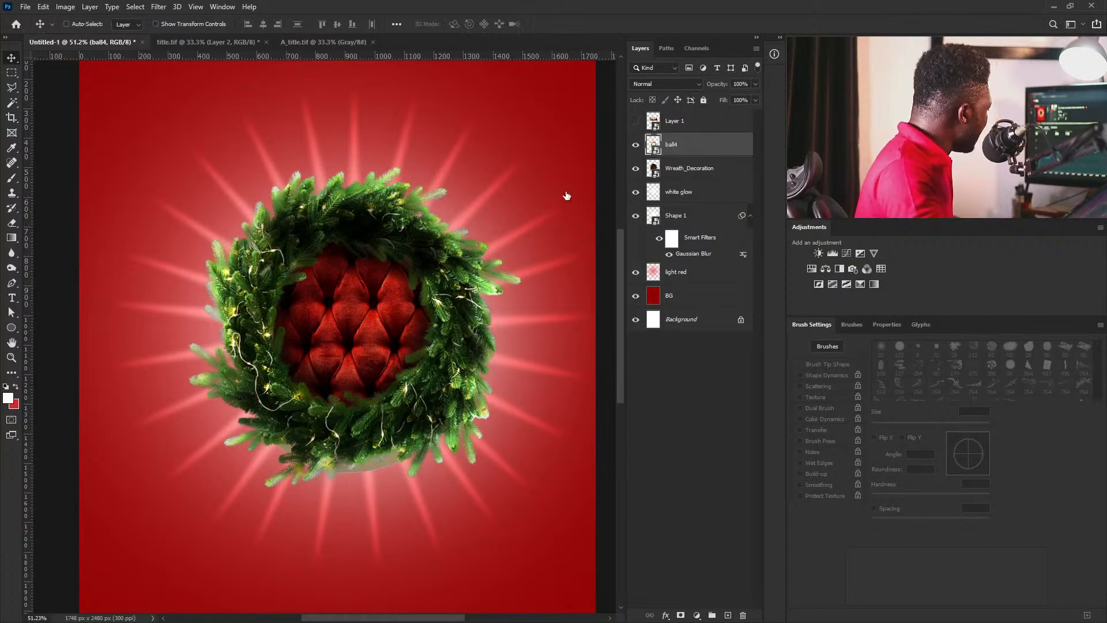
right_click(11, 58)
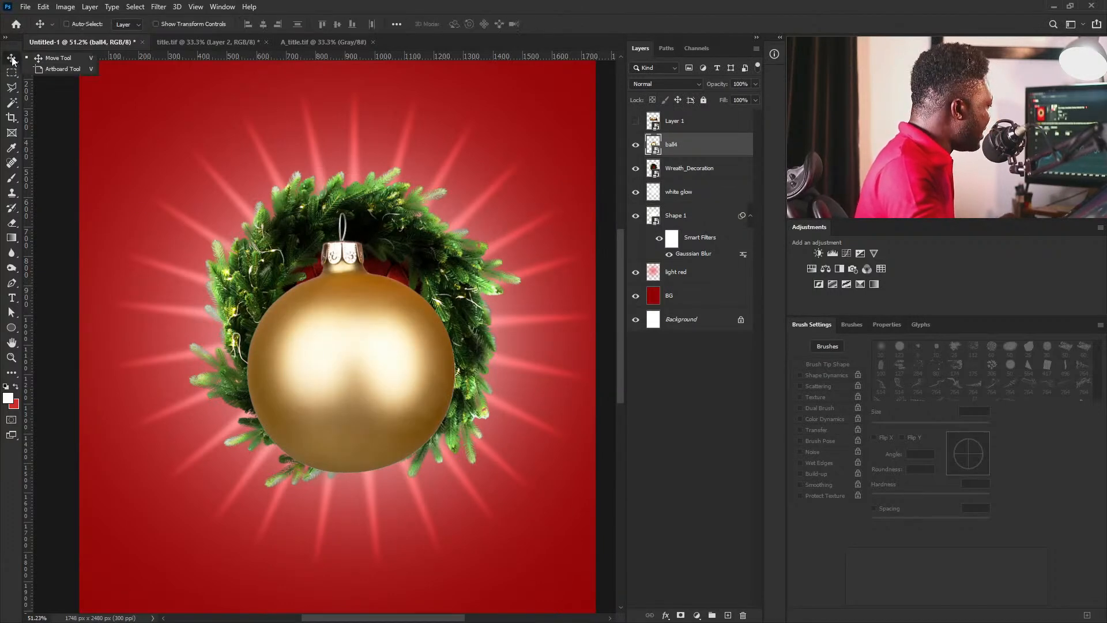
click(15, 59)
Scale the plain gold ball down to a small ornament and position it on the wreath's upper left.
key(ctrl+t)
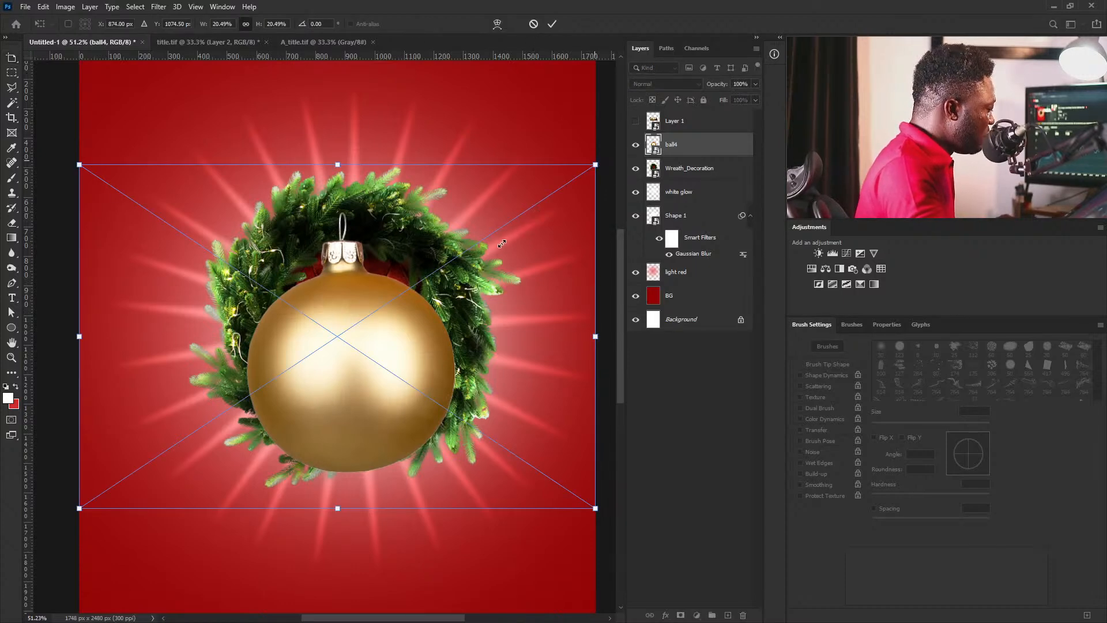
alt+drag(502, 243, 406, 296)
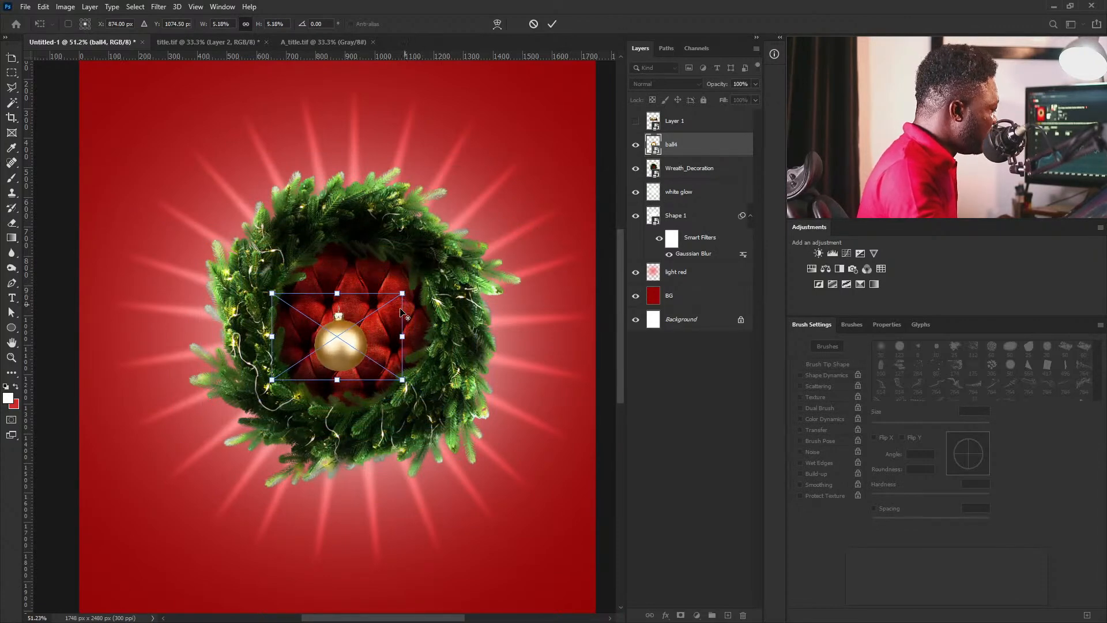
drag(343, 350, 308, 252)
alt+drag(365, 199, 342, 214)
ctrl+drag(257, 211, 280, 223)
drag(382, 292, 388, 298)
key(Return)
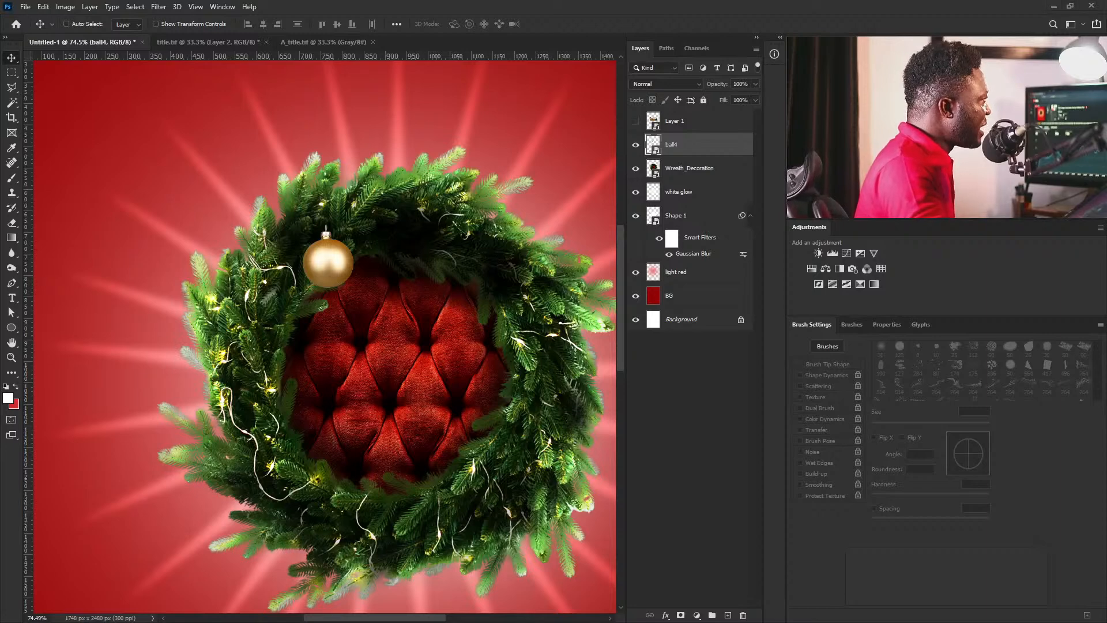
Place the Star2 gold star, scale it to 3.80% and position it at the top of the wreath beside the gold ball.
drag(434, 335, 439, 267)
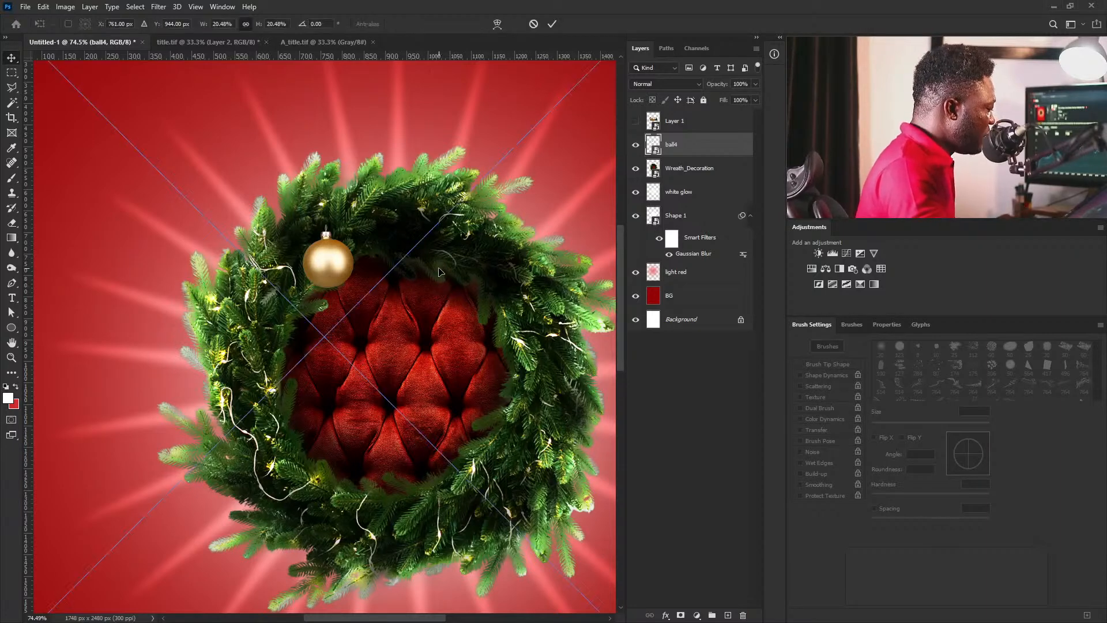
drag(342, 232, 380, 314)
ctrl+drag(459, 267, 422, 222)
ctrl+drag(414, 171, 460, 205)
alt+drag(581, 190, 487, 269)
drag(449, 325, 443, 292)
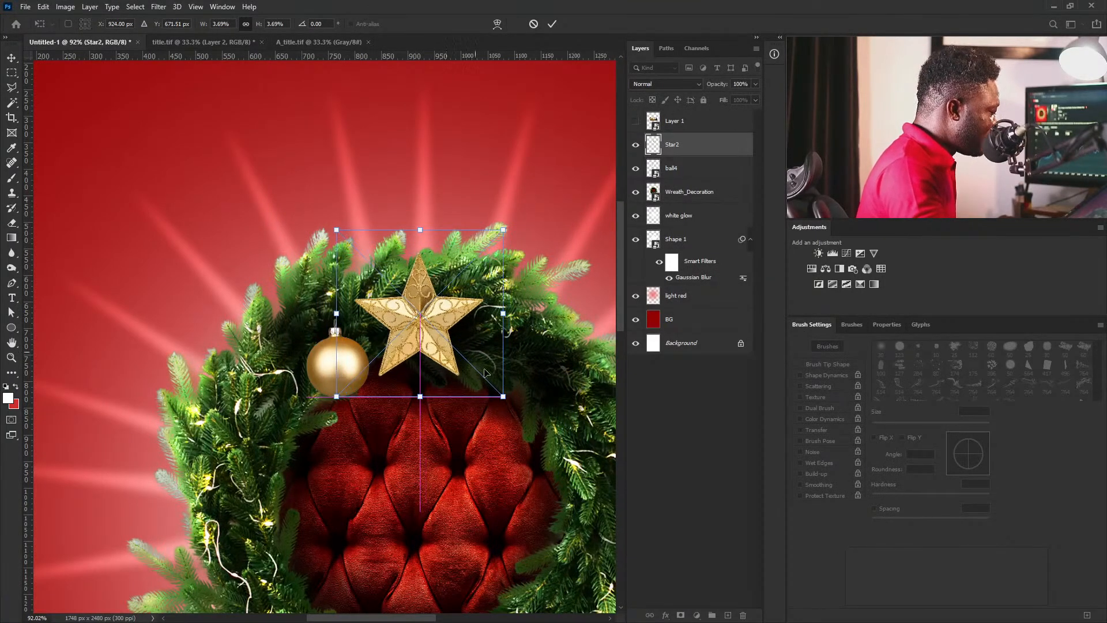
drag(503, 396, 511, 399)
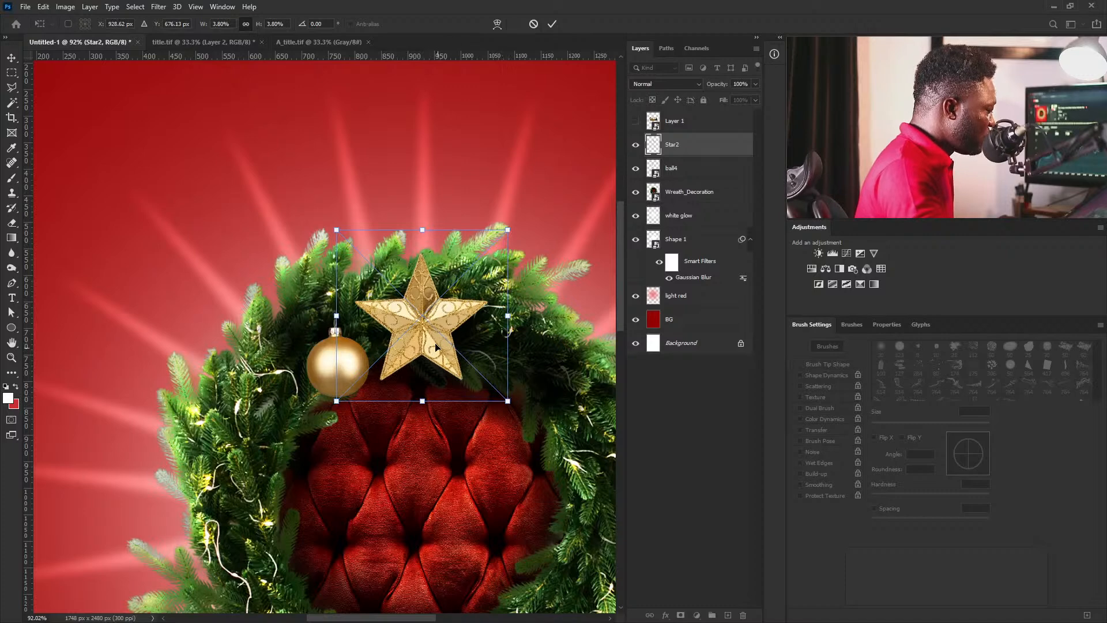
key(Return)
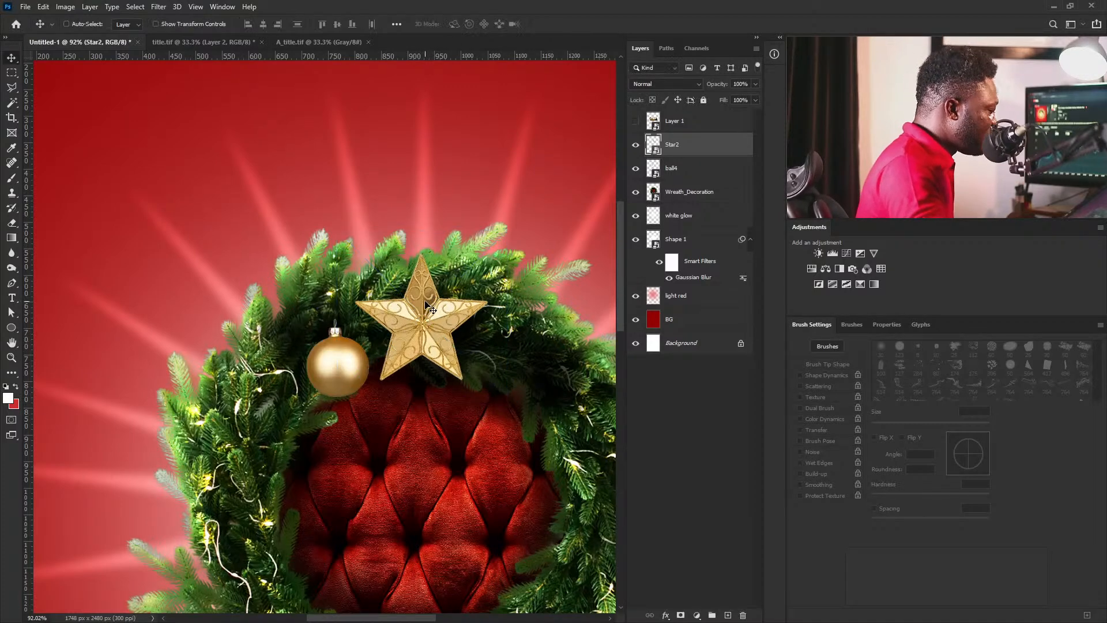
drag(425, 301, 450, 307)
key(ctrl+z)
key(ctrl+z)
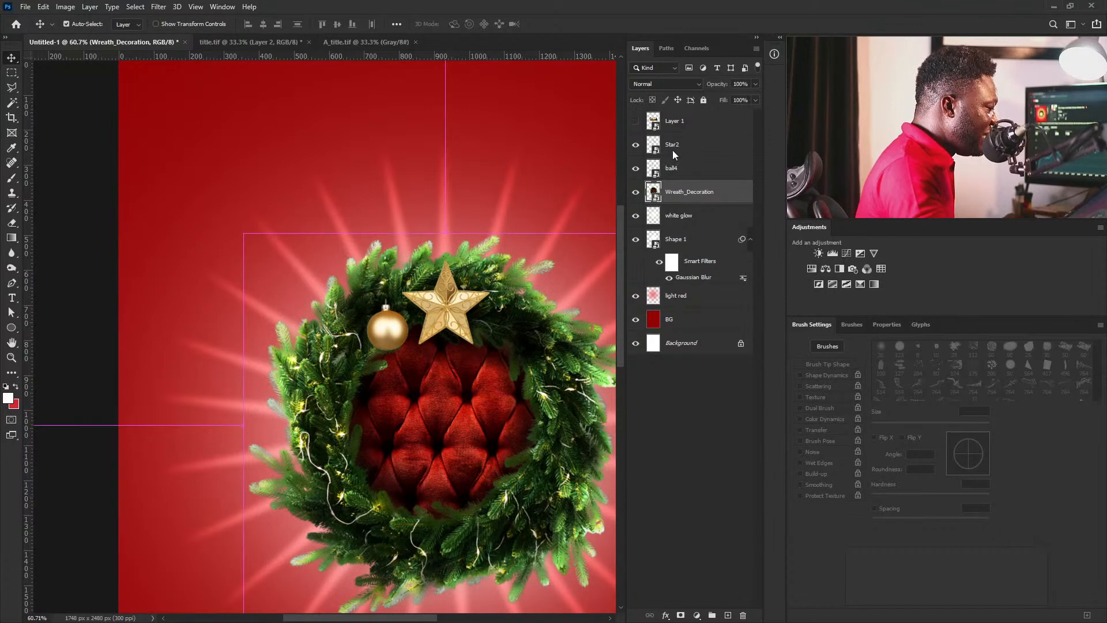
Move the star about 25 px left and 9 px up, and shift the plain gold ball slightly left to match.
click(675, 150)
drag(455, 299, 447, 295)
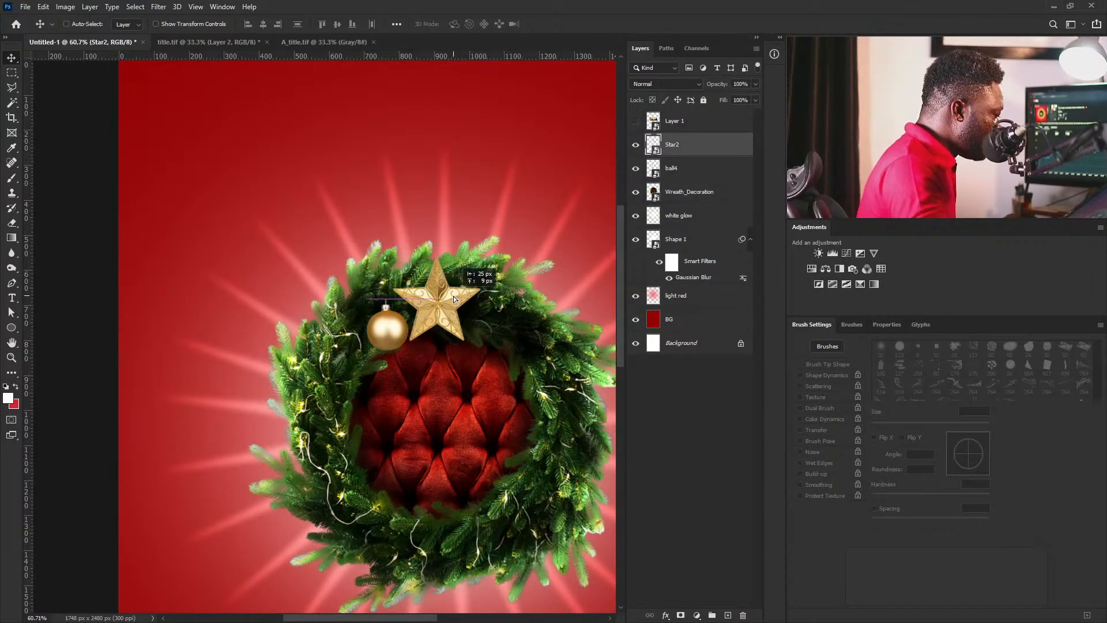
click(672, 168)
drag(418, 311, 408, 309)
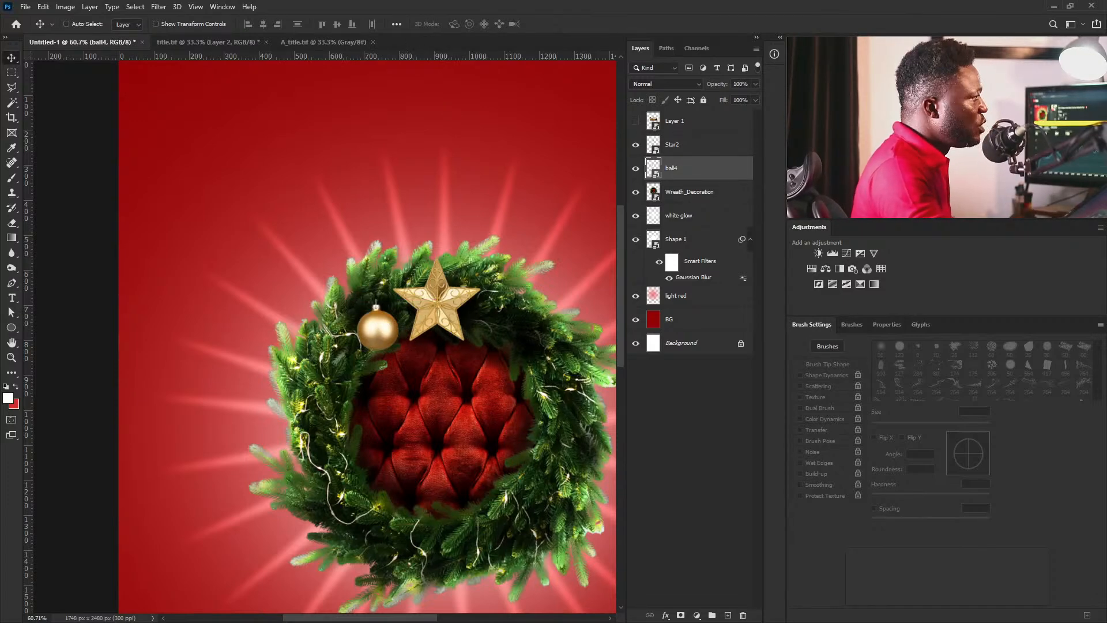
Place the ball2 red glitter ornament, scale it to 3.48% and position it on the wreath's upper right beside the star.
drag(530, 403, 530, 404)
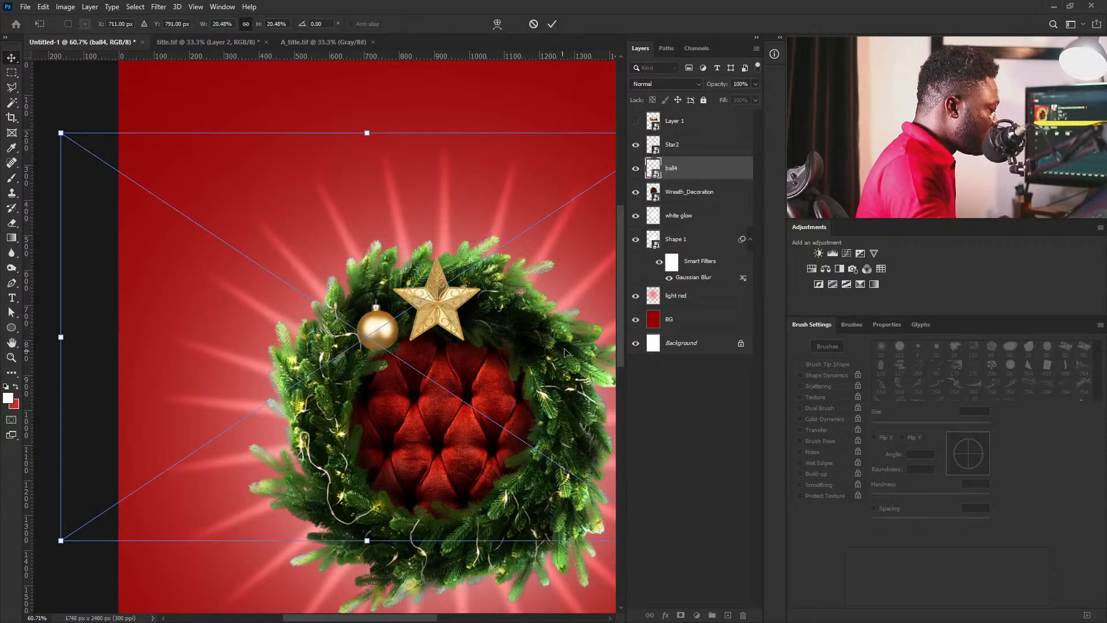
alt+drag(62, 134, 315, 303)
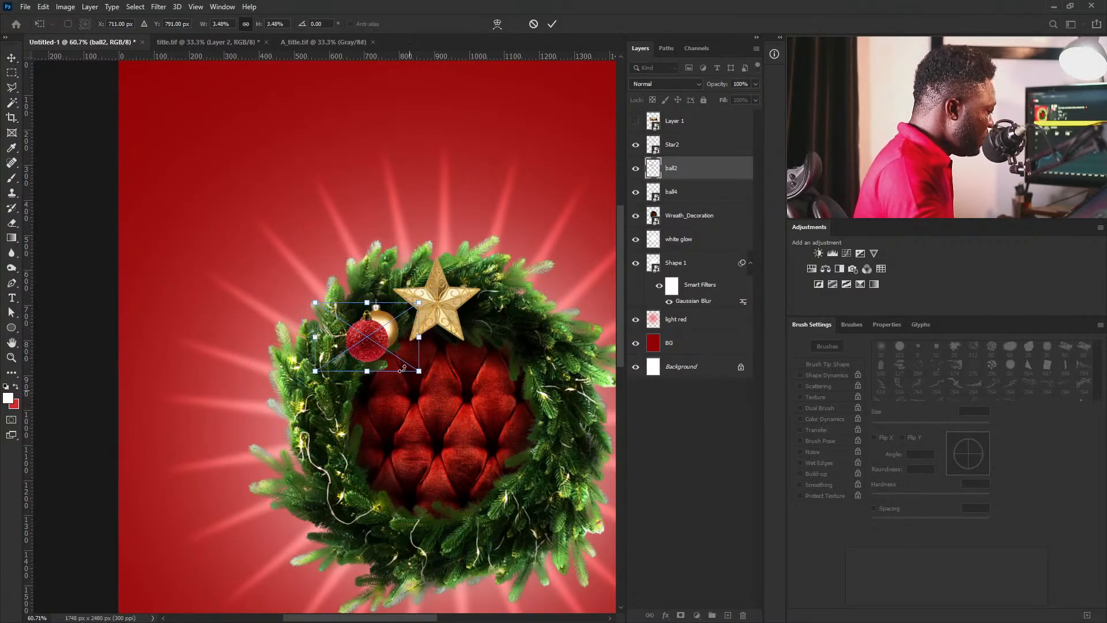
drag(372, 344, 507, 344)
key(Return)
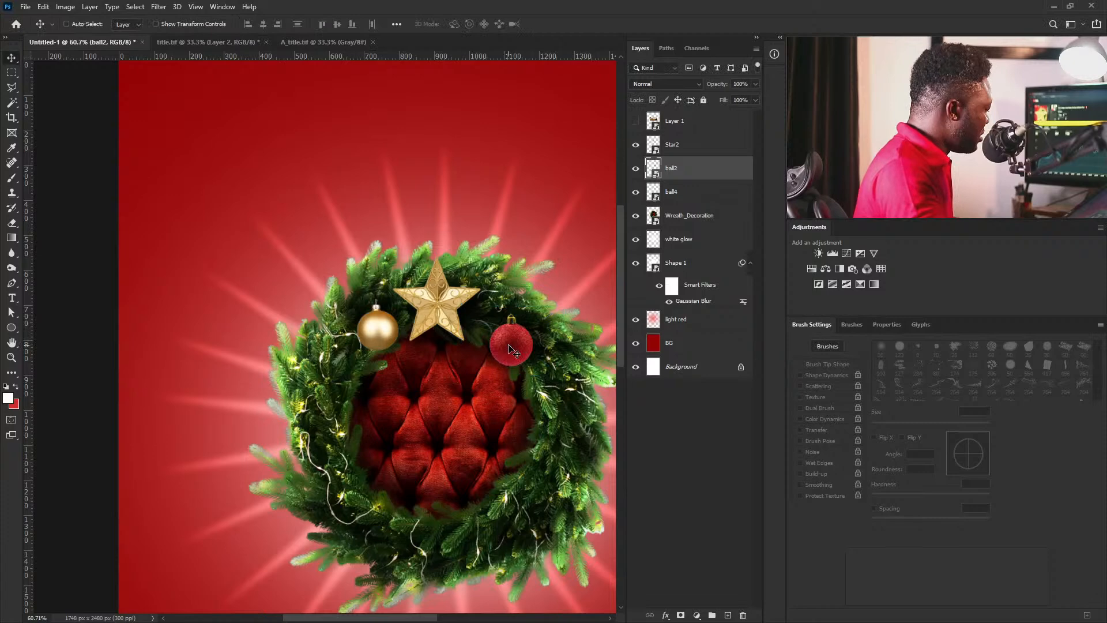
drag(515, 334, 515, 334)
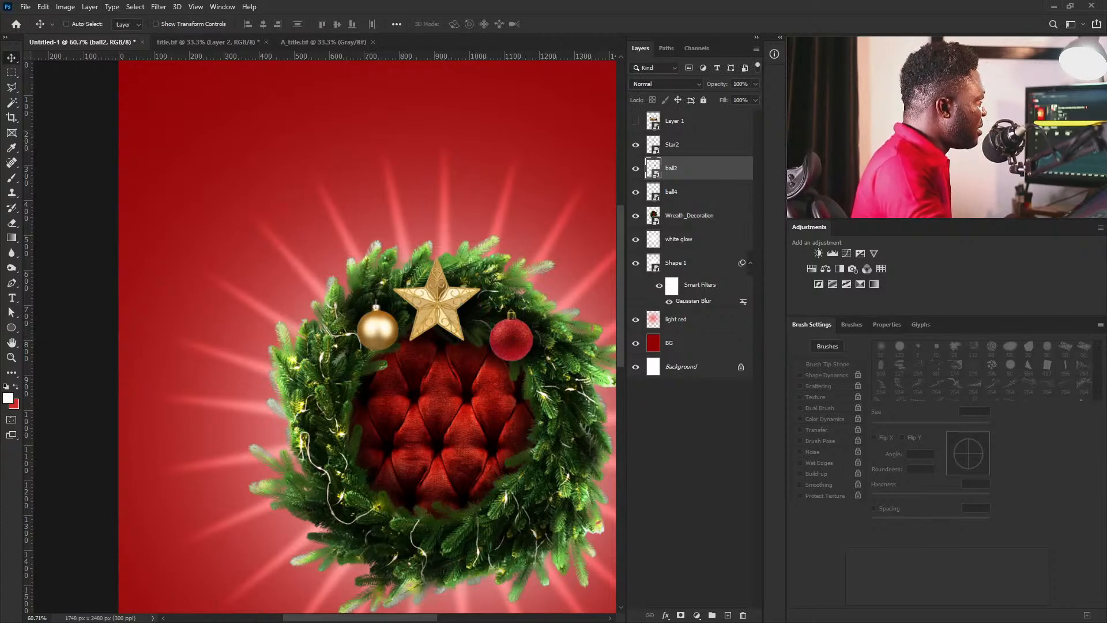
Place the ball3 gold glitter ornament, scale it down and hang it by its string from the wreath's lower left.
drag(424, 464, 424, 463)
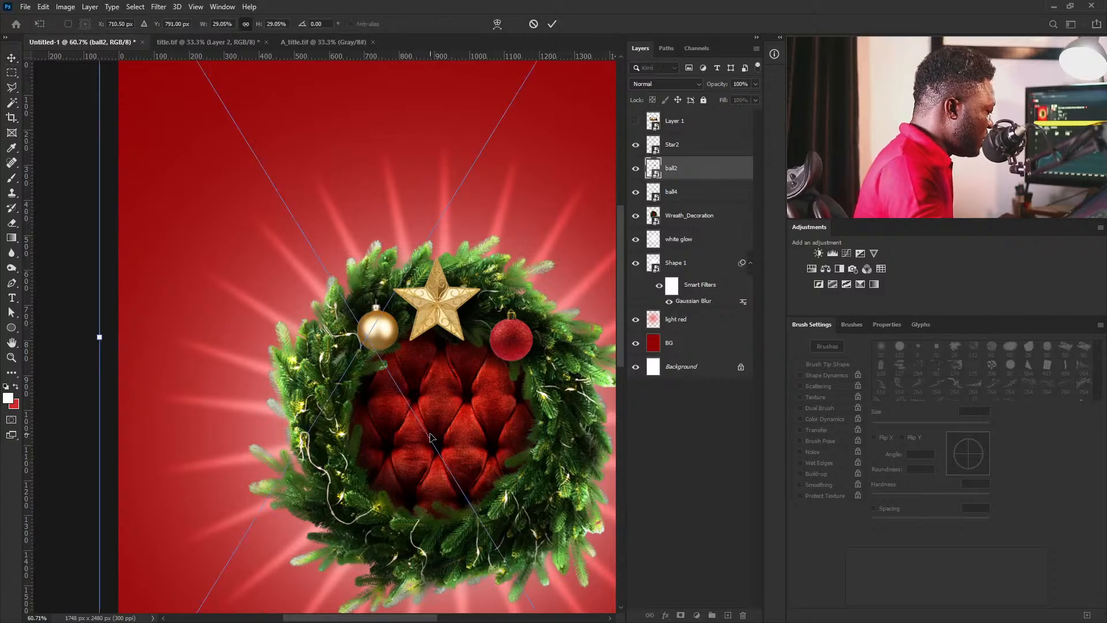
drag(336, 120, 377, 354)
drag(139, 134, 363, 518)
drag(451, 507, 461, 449)
drag(400, 503, 311, 503)
alt+drag(369, 449, 392, 416)
drag(351, 484, 319, 469)
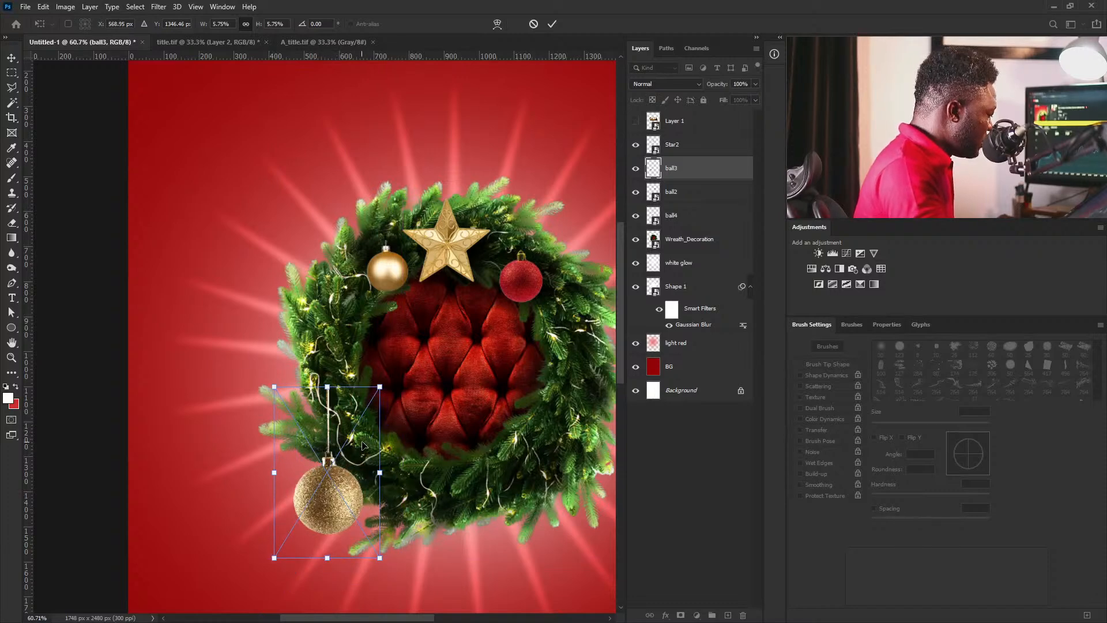
alt+drag(378, 390, 357, 410)
key(Return)
mouse_move(334, 448)
mouse_down()
mouse_move(339, 437)
mouse_move(330, 458)
mouse_move(341, 465)
mouse_up()
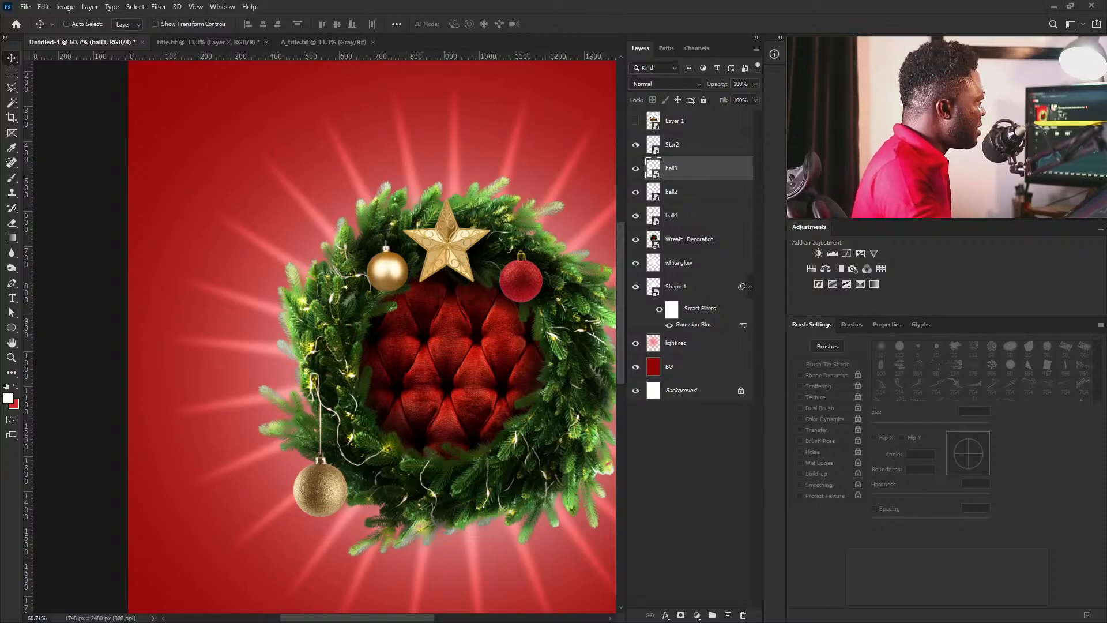
Place the striped red, gold and green ball image, scale it to about 4.4% and position it on the wreath's lower right.
drag(279, 183, 406, 382)
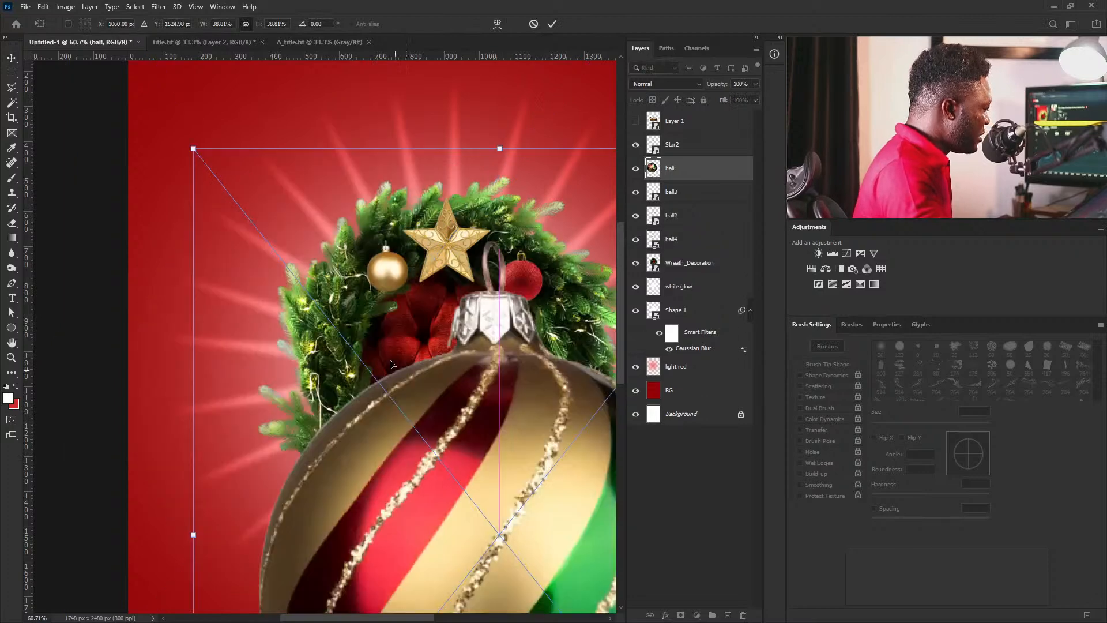
alt+drag(193, 149, 448, 470)
drag(589, 486, 446, 436)
drag(413, 475, 277, 382)
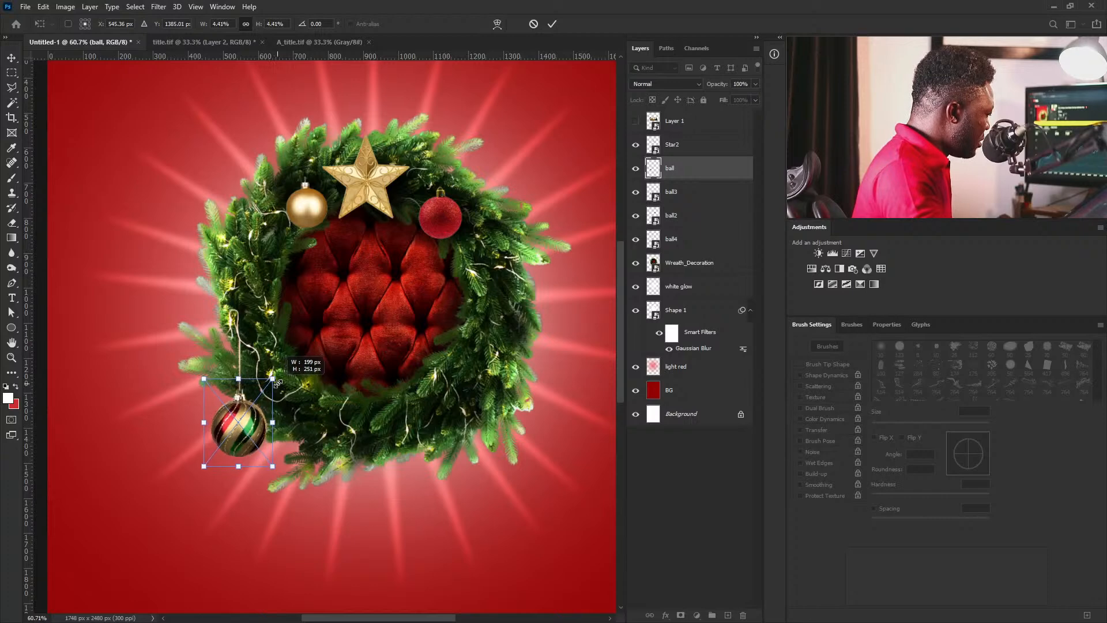
drag(244, 422, 468, 417)
key(Return)
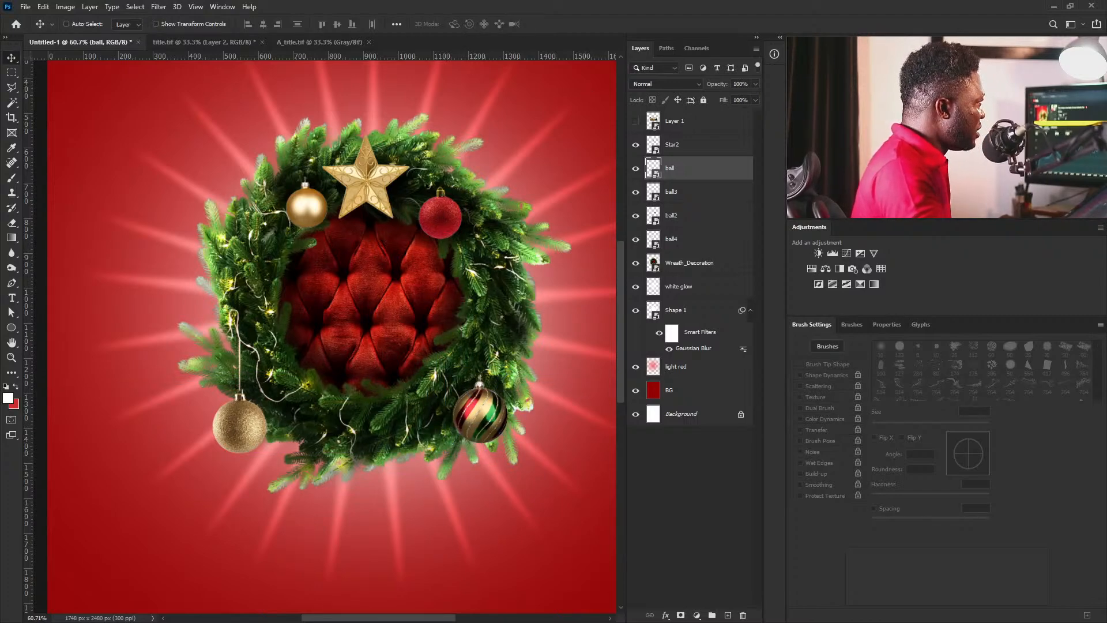
Place the ball5 red-and-white striped ornament, rotate it about -13°, scale it down and position it at the wreath's bottom beside the gold glitter ball.
drag(386, 218, 362, 449)
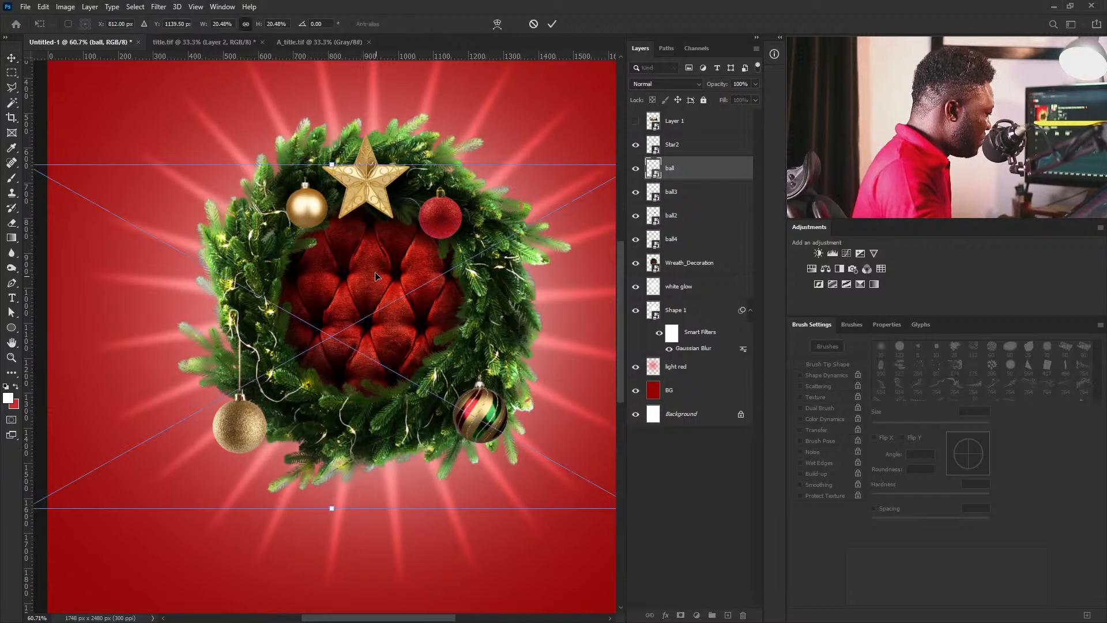
drag(477, 148, 443, 108)
drag(589, 100, 461, 210)
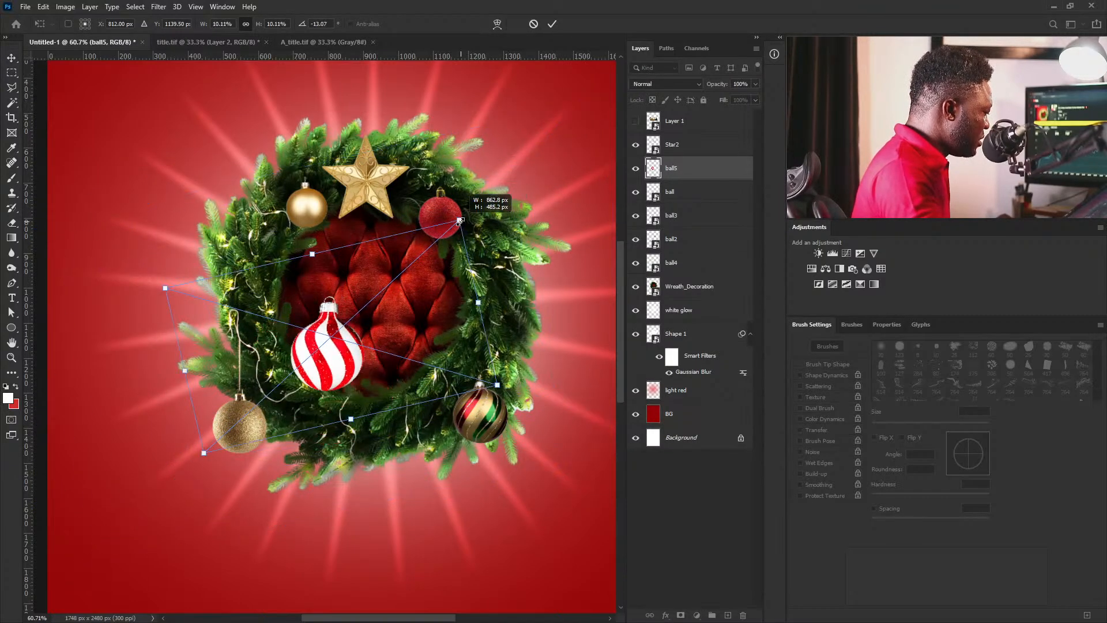
drag(364, 340, 338, 481)
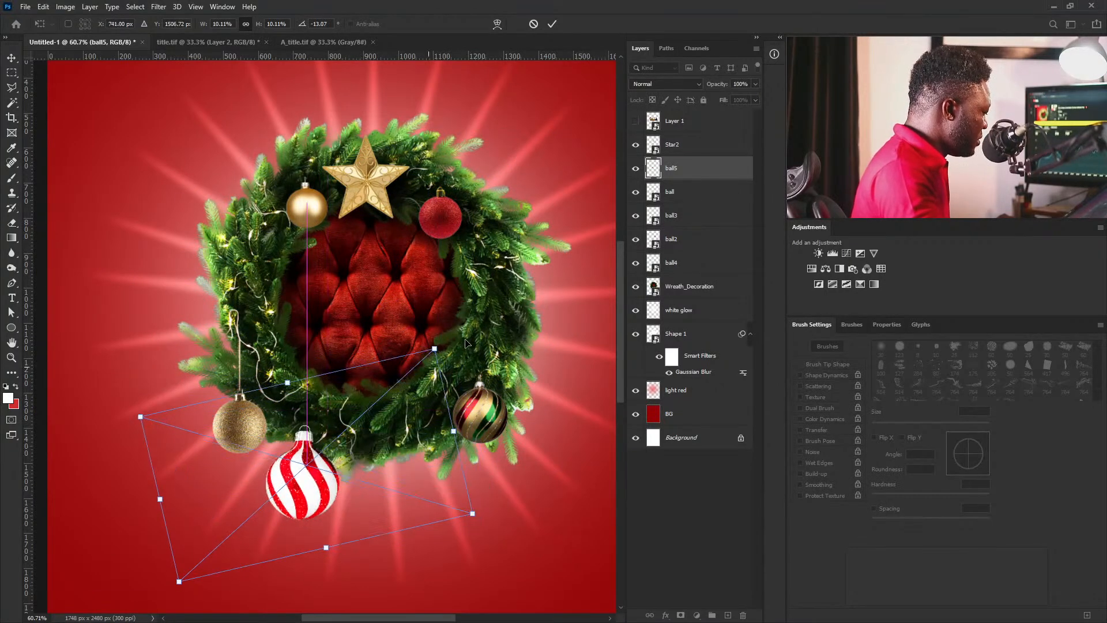
alt+drag(434, 348, 393, 387)
drag(368, 462, 302, 411)
alt+drag(328, 333, 333, 327)
drag(292, 396, 297, 403)
key(Return)
drag(248, 418, 308, 458)
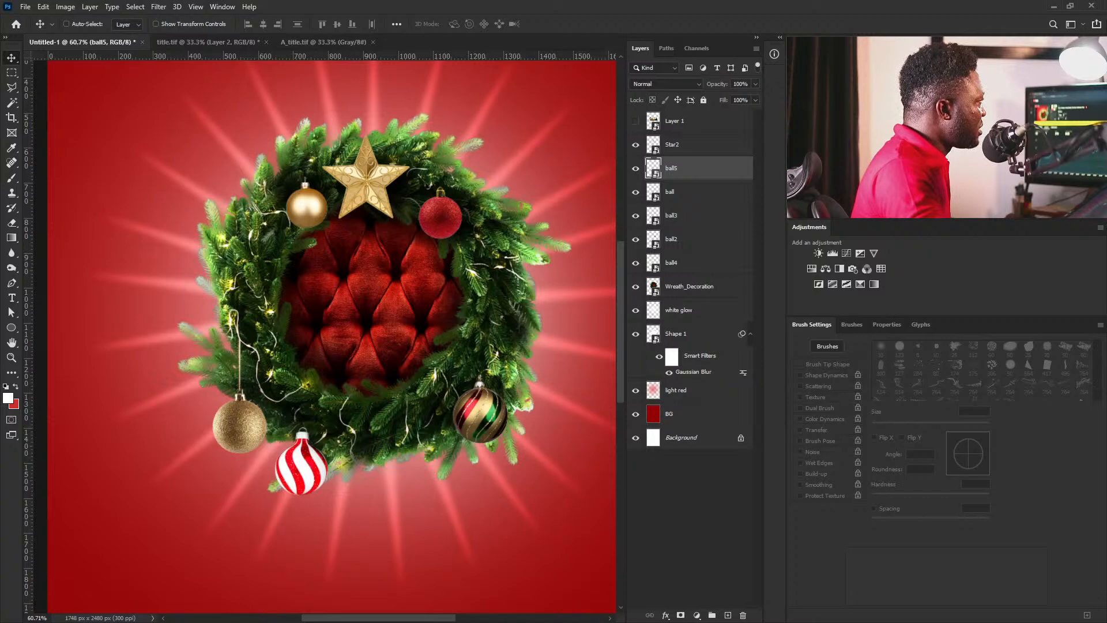
Scale the placed ball6 red-and-silver striped ornament down and position it at the wreath's bottom beside the red, gold and green ball.
key(ctrl+t)
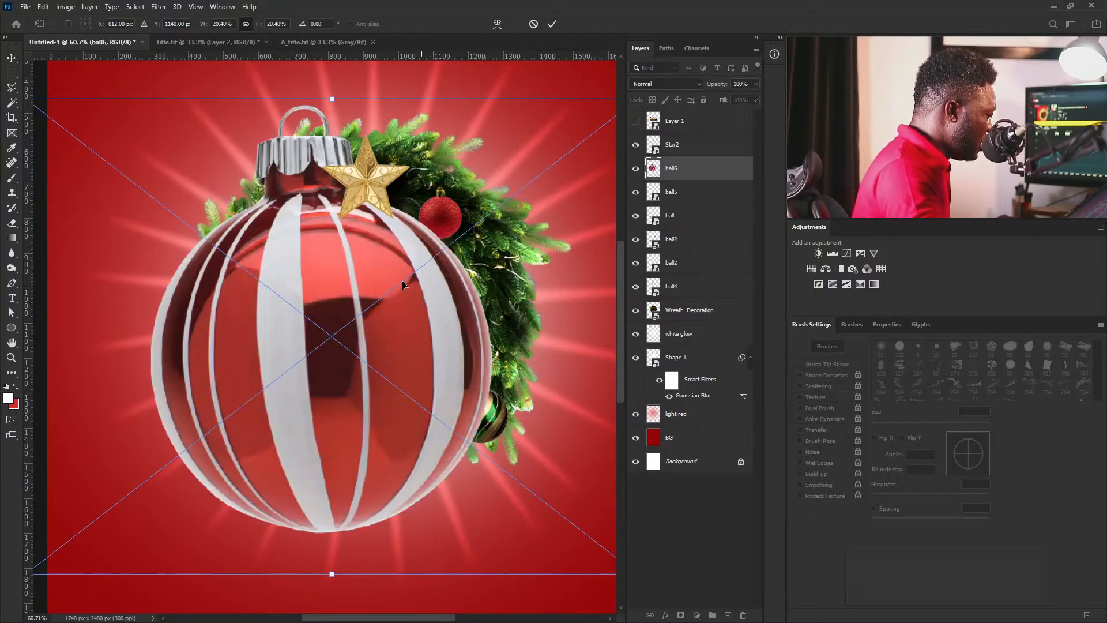
drag(49, 111, 367, 483)
drag(455, 487, 314, 479)
alt+drag(349, 436, 354, 433)
drag(316, 473, 447, 461)
drag(509, 516, 544, 497)
key(Return)
drag(438, 445, 438, 455)
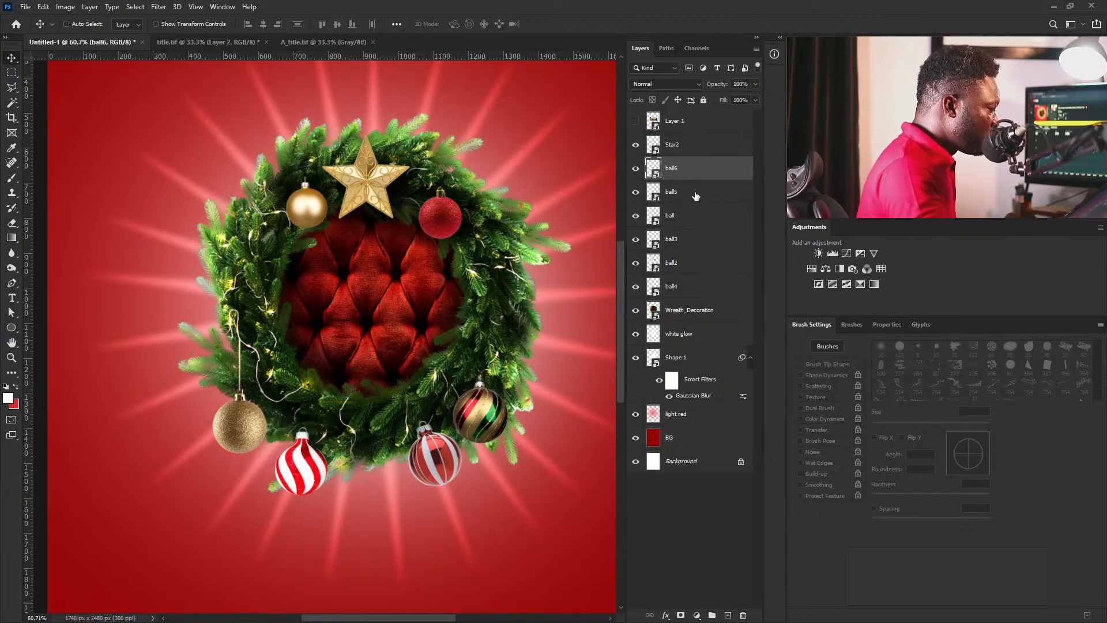
Group the six ball ornament layers under the name "ball" and clip a new Curves adjustment to the group.
shift+click(692, 287)
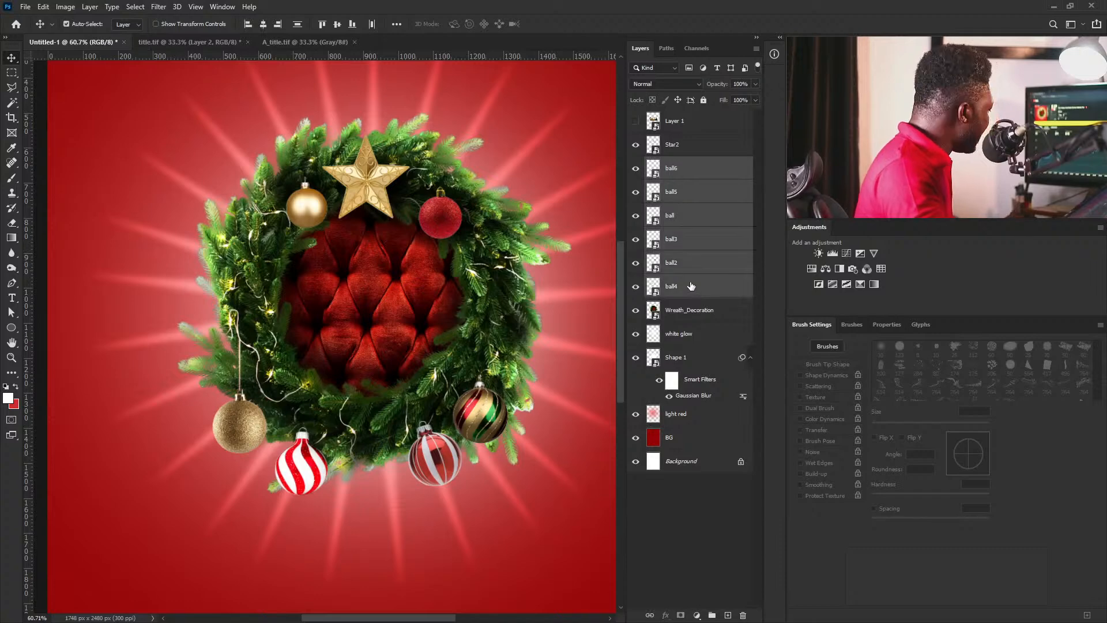
key(ctrl+g)
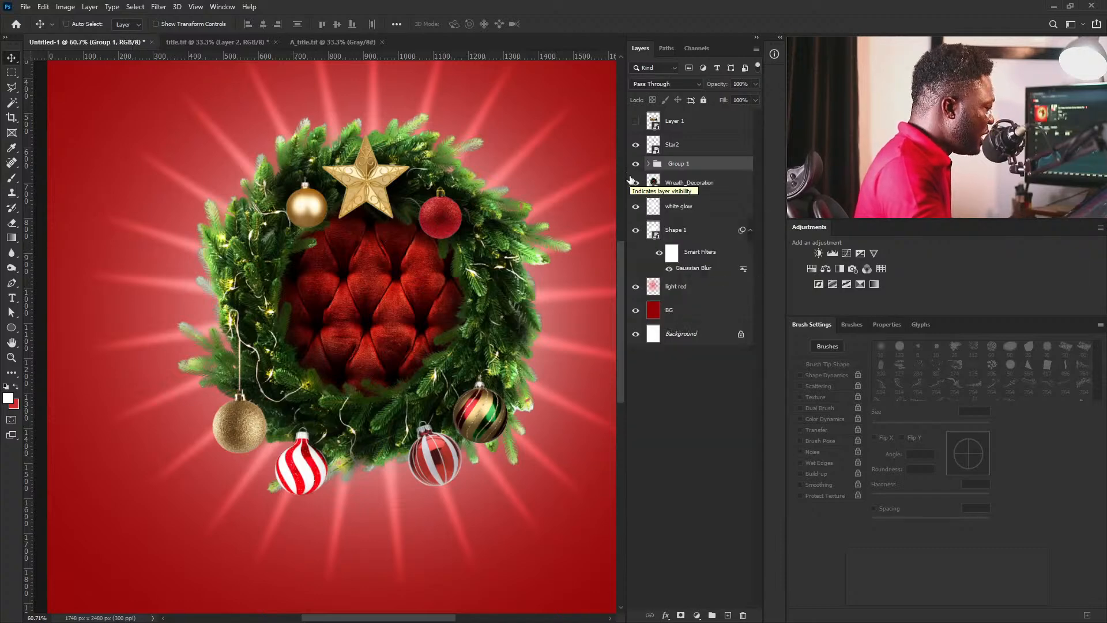
click(847, 254)
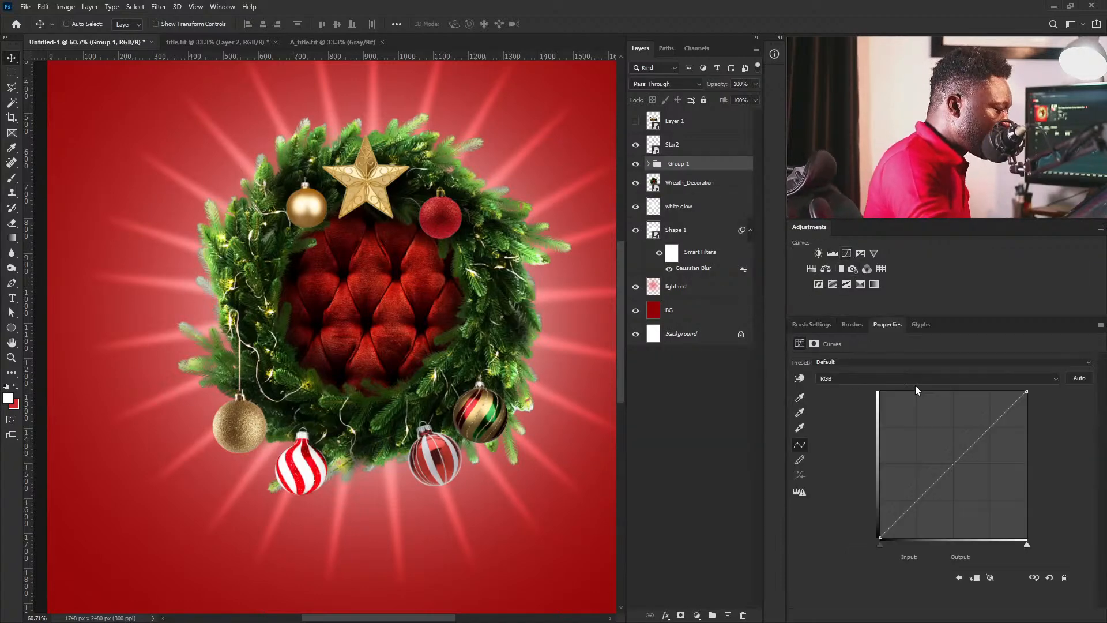
click(1019, 616)
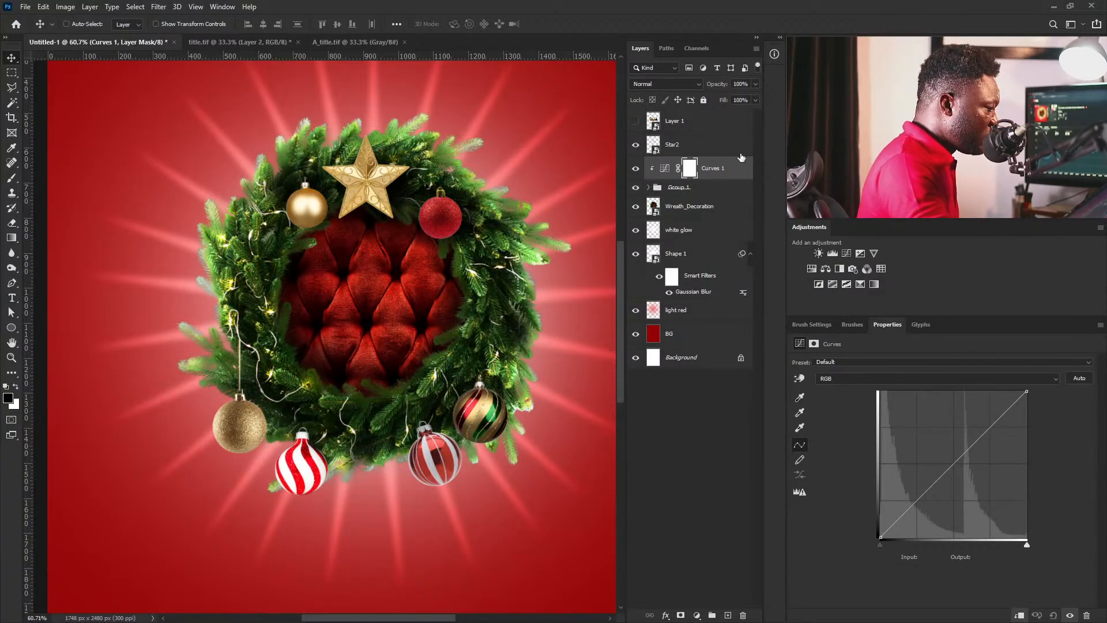
double_click(680, 187)
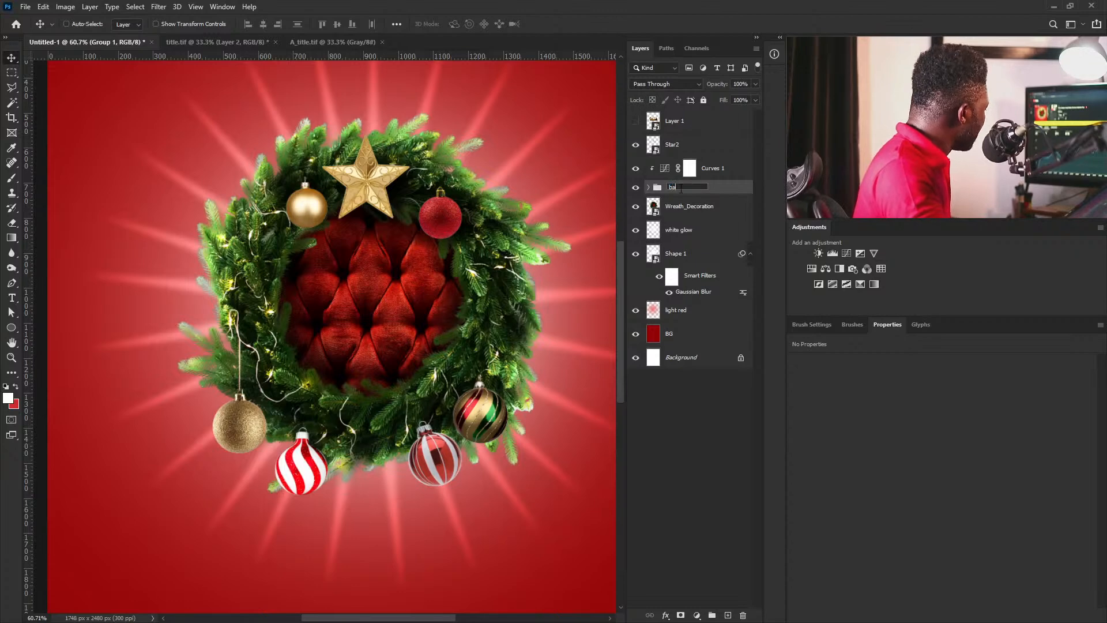
text(ball)
key(Return)
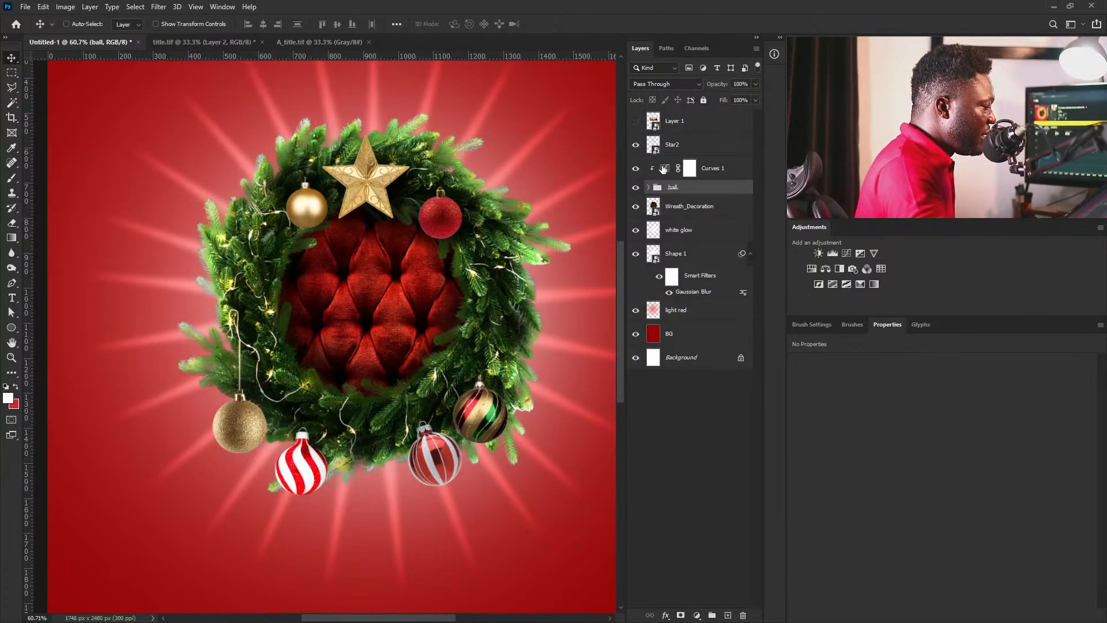
Shape the ornaments' RGB curve with a darkening point at about input 98, output 57 and a second point at 165, 145.
click(664, 168)
mouse_move(923, 494)
mouse_down()
mouse_move(920, 505)
mouse_move(938, 505)
mouse_up()
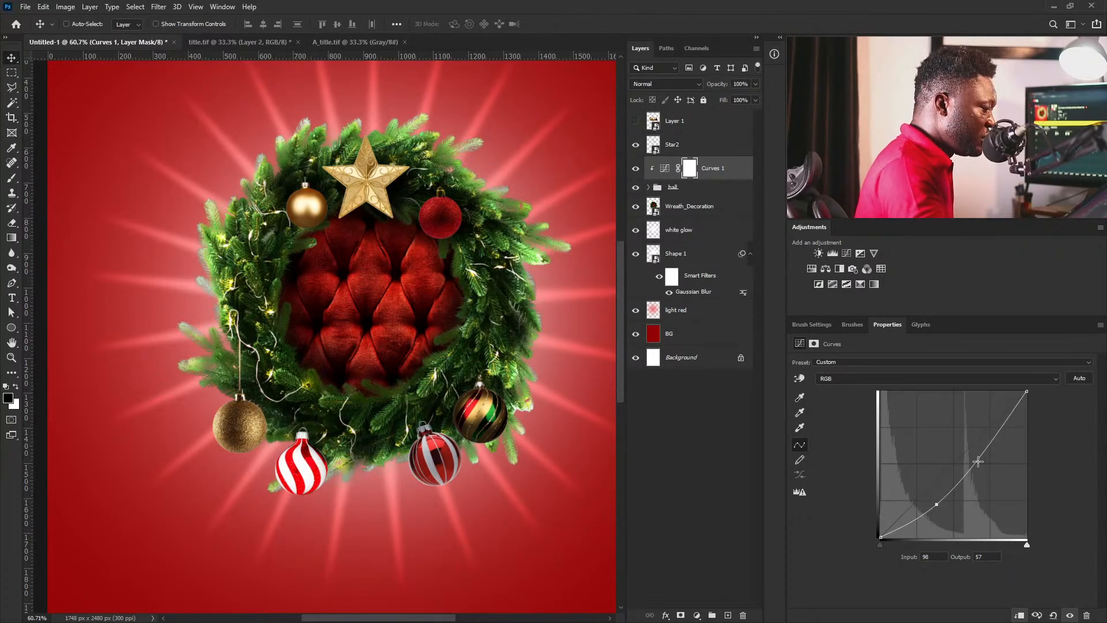
drag(981, 456, 978, 454)
drag(976, 454, 975, 454)
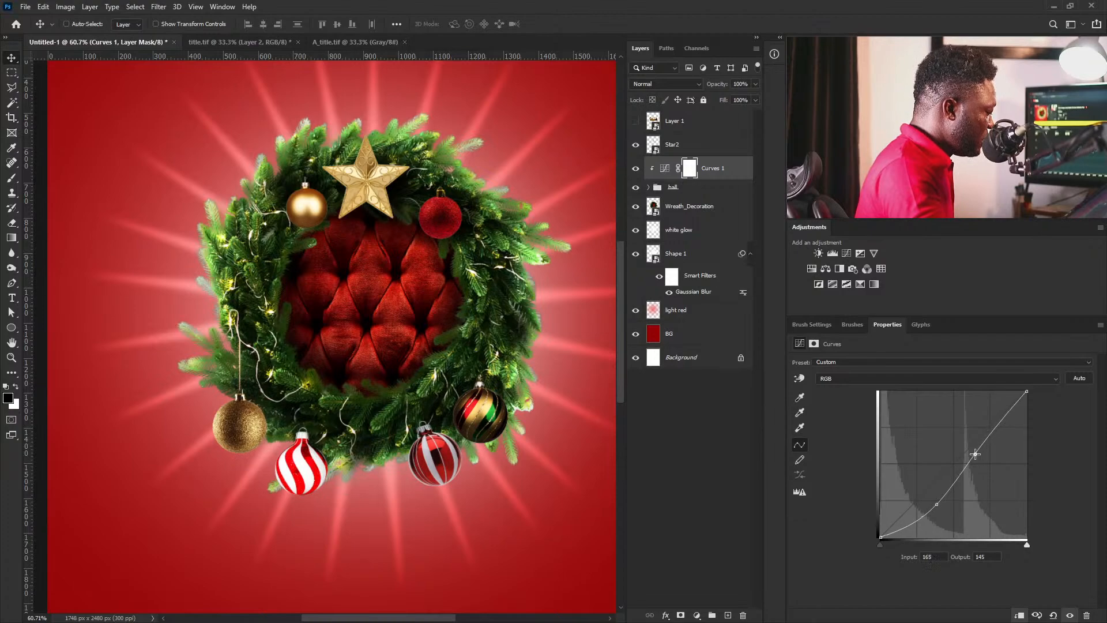
click(665, 169)
Add a new empty layer named "light" above the ornaments' Curves adjustment.
ctrl+drag(434, 176, 472, 216)
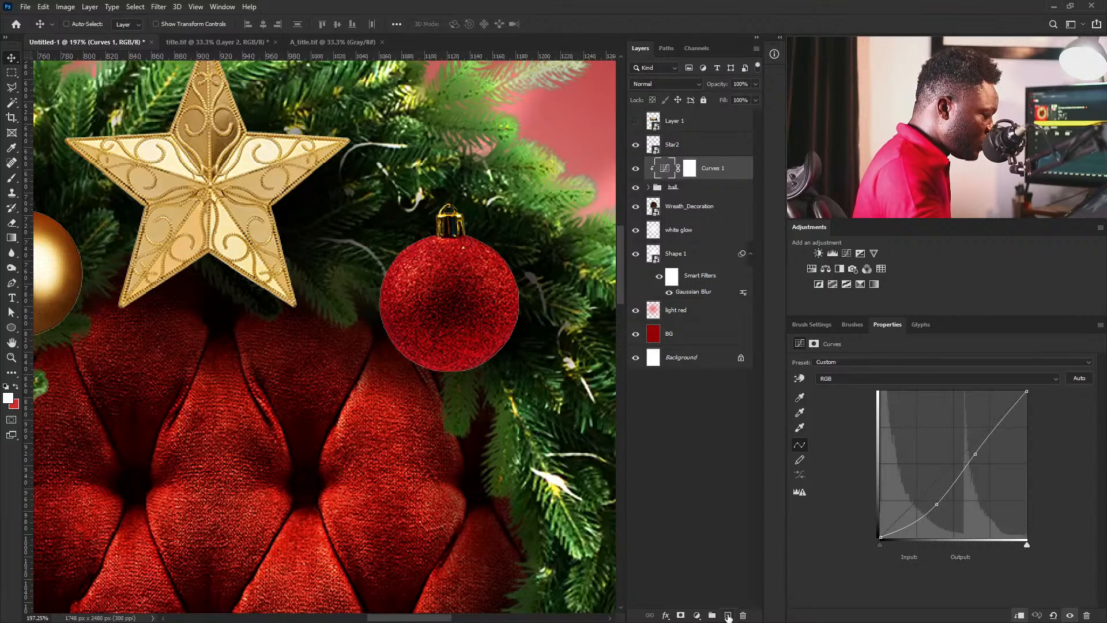
click(728, 616)
double_click(676, 172)
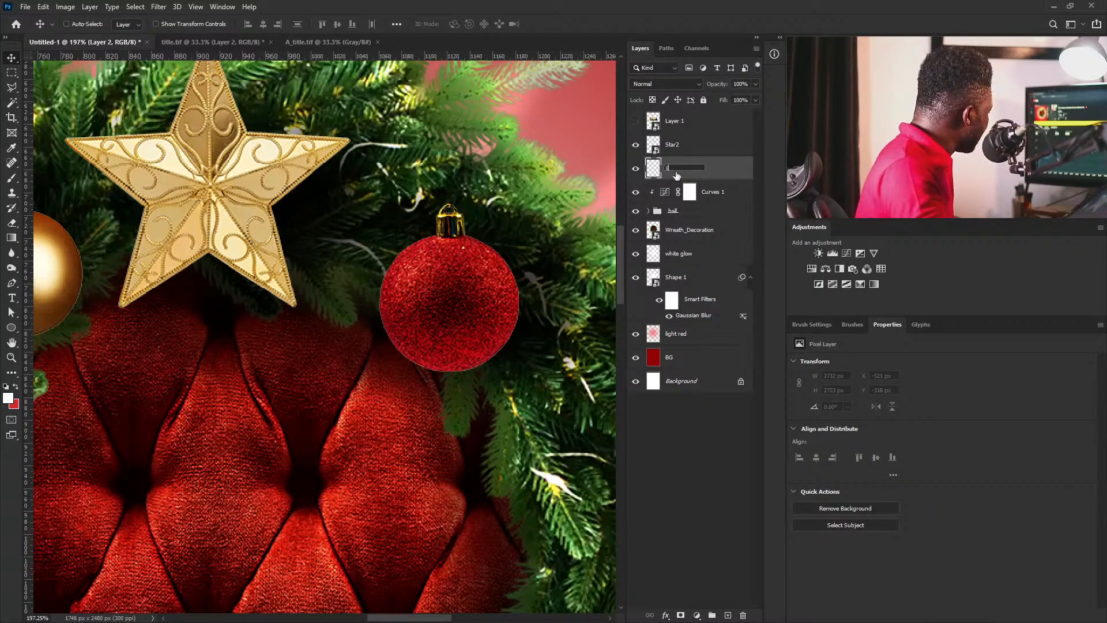
key(Return)
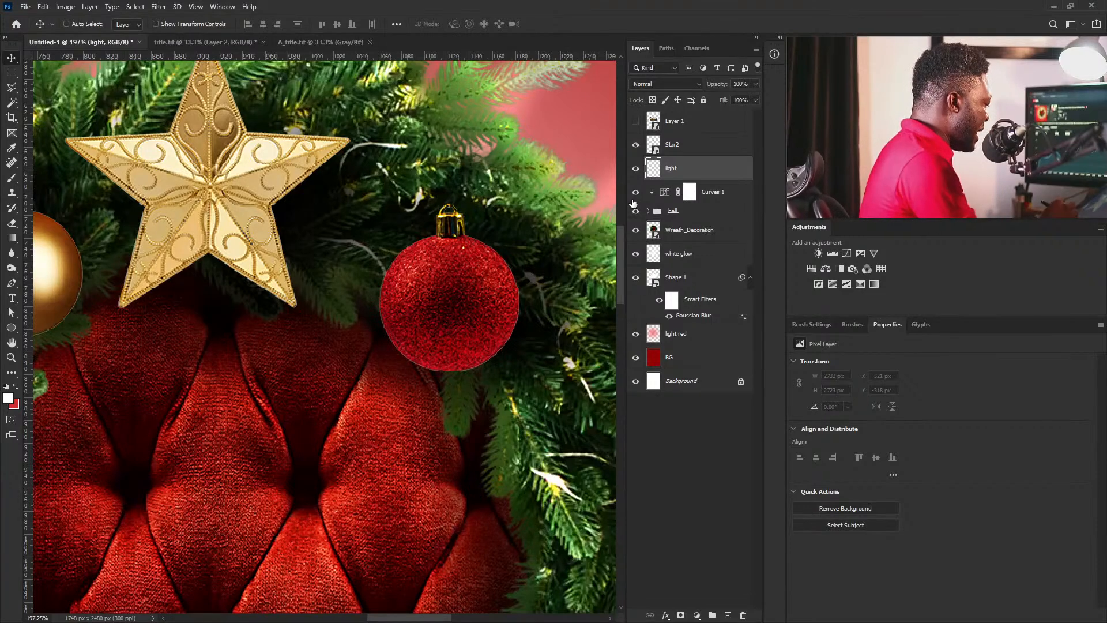
Set the foreground color to light red #e76b6b, starting from a color sampled on the red glitter ball.
click(8, 399)
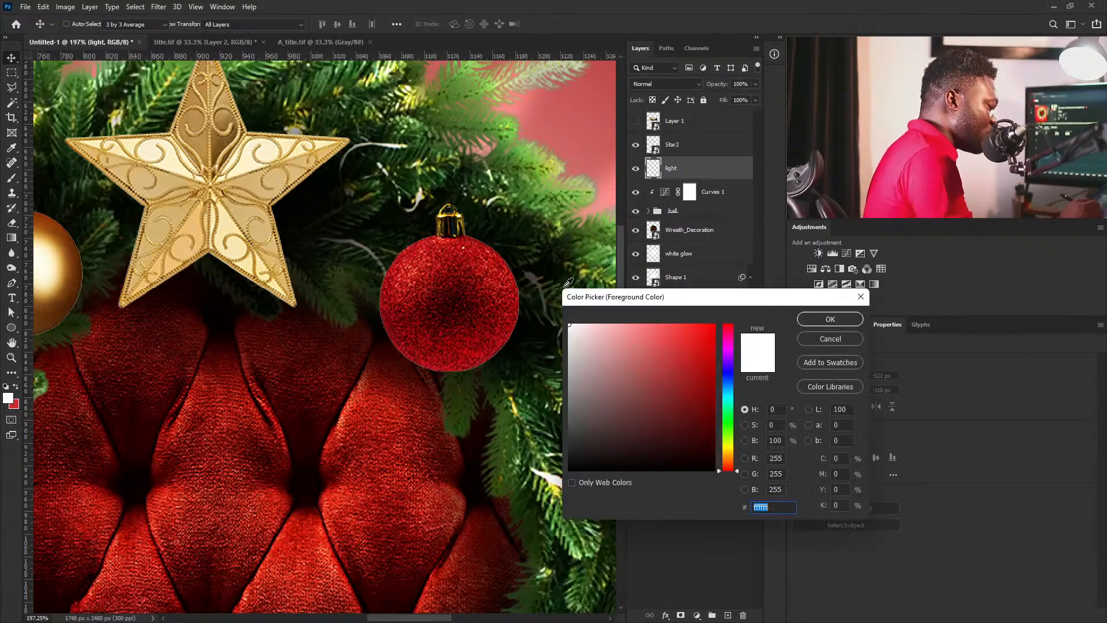
click(497, 265)
drag(660, 363, 650, 344)
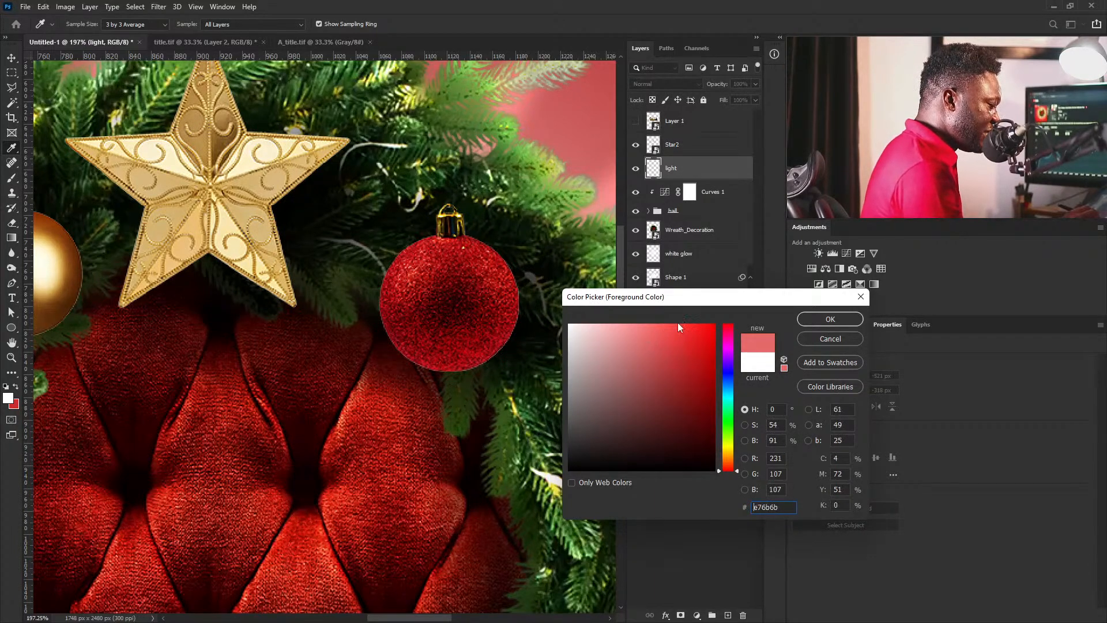
click(831, 319)
key(v)
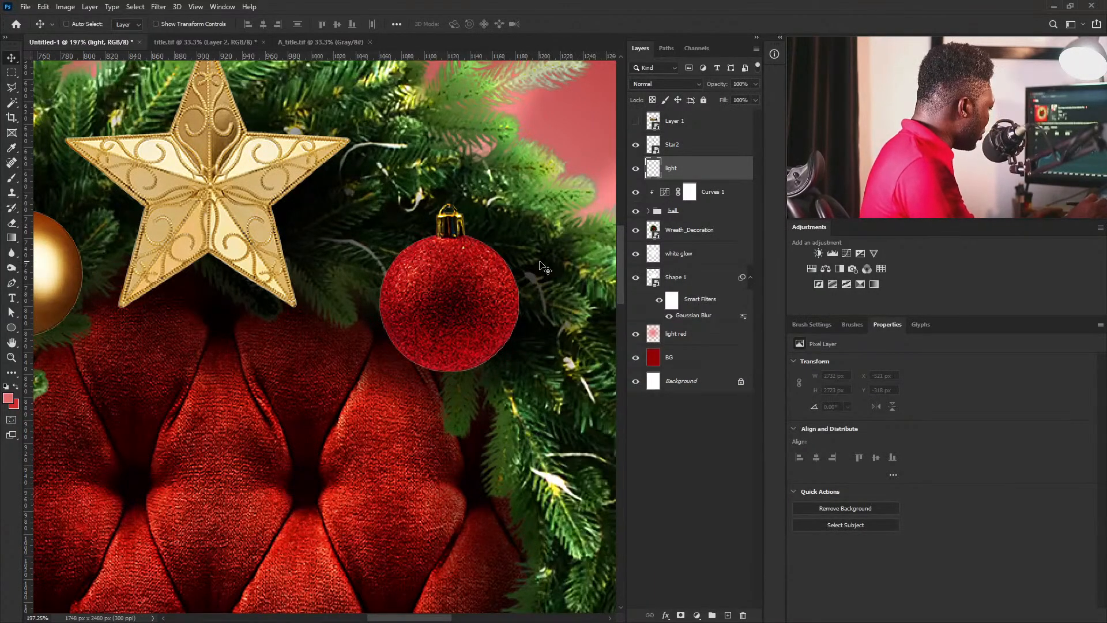
Paint three soft highlights with a small brush on the red glitter ball's right side, upper left and lower left edge.
key(b)
key([)
key([)
key([)
key([)
key([)
key([)
key([)
key([)
key([)
key([)
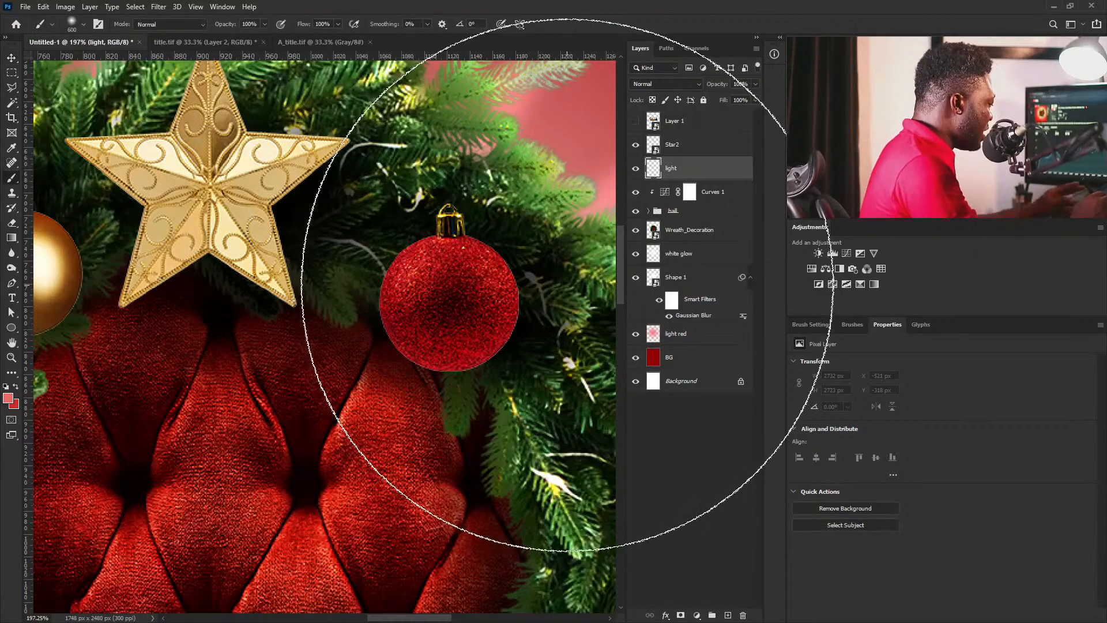
key([)
key([)
key([)
key([)
key([)
key([)
key([)
key([)
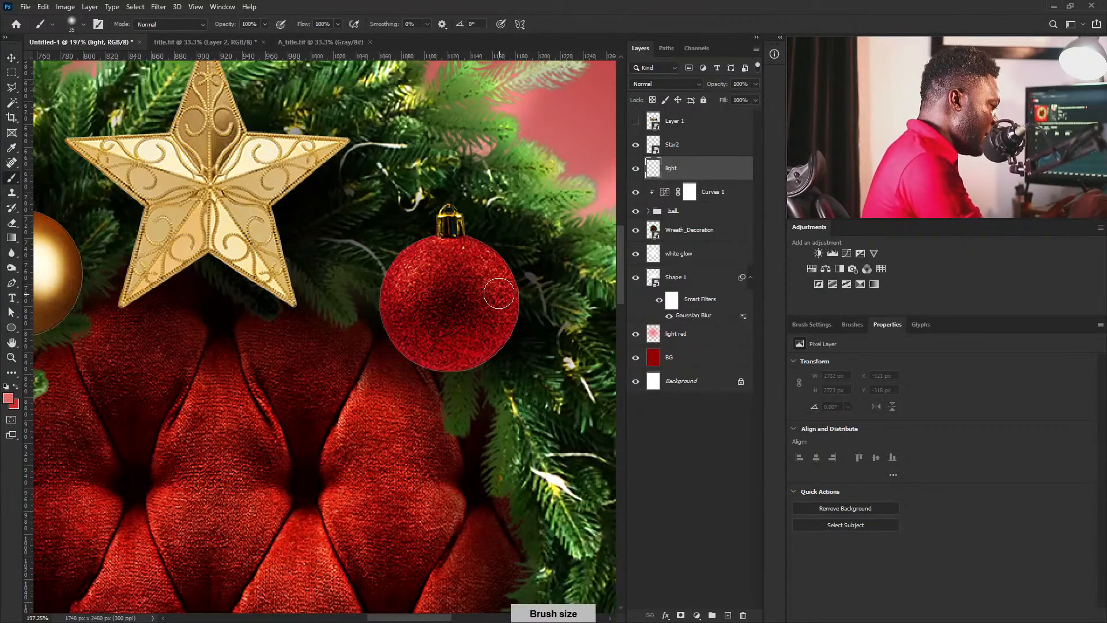
mouse_move(490, 285)
mouse_down()
mouse_move(479, 335)
mouse_move(491, 285)
mouse_up()
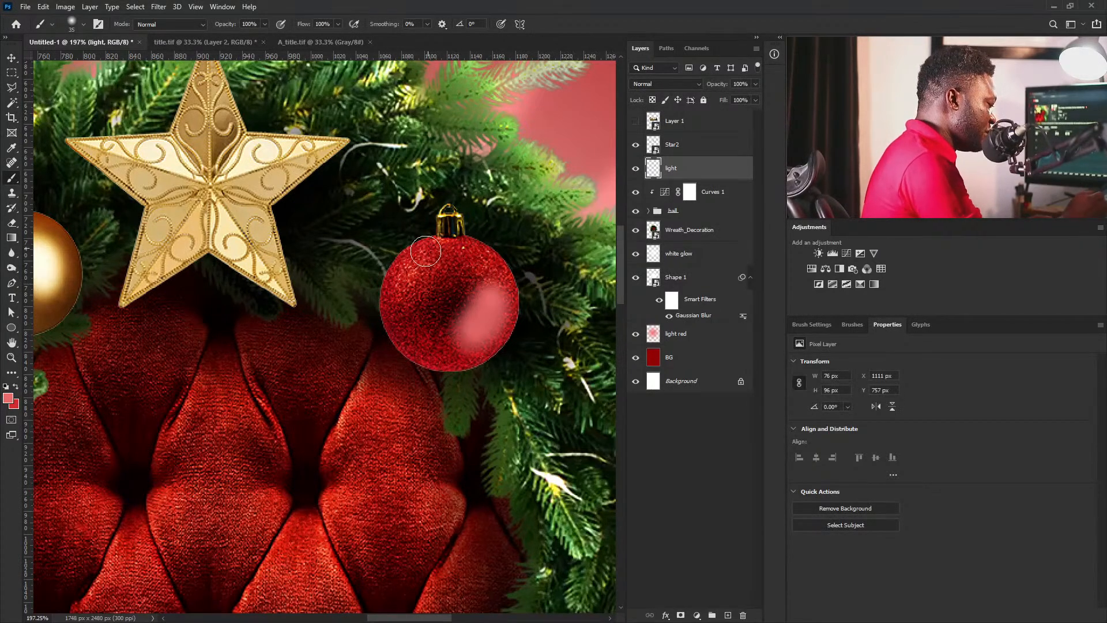
key(bracketleft)
mouse_move(425, 261)
mouse_down()
mouse_move(418, 272)
mouse_move(427, 263)
mouse_up()
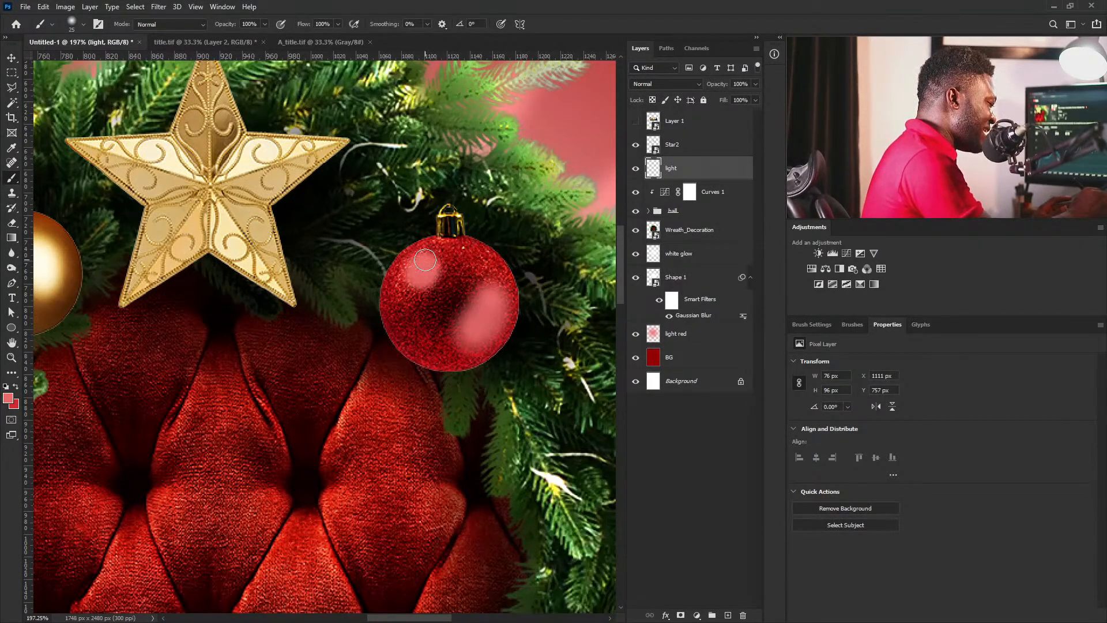
key(bracketleft)
drag(401, 311, 424, 347)
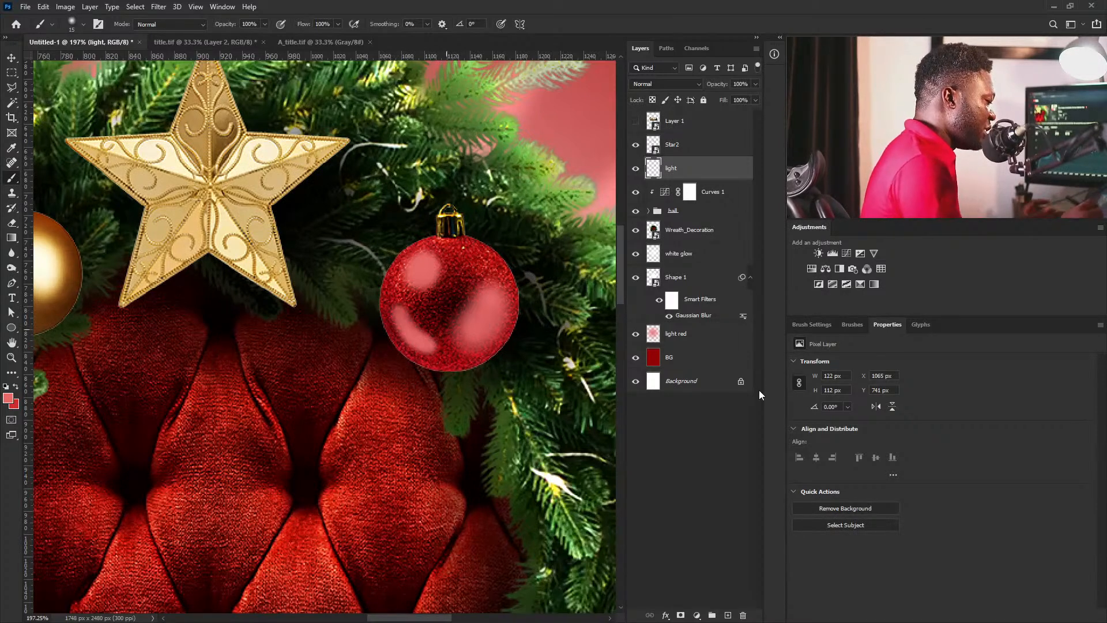
Blend the light layer into the ball with Blend If, splitting the Underlying Layer's dark slider to 23/77 and keeping white at 255.
double_click(741, 172)
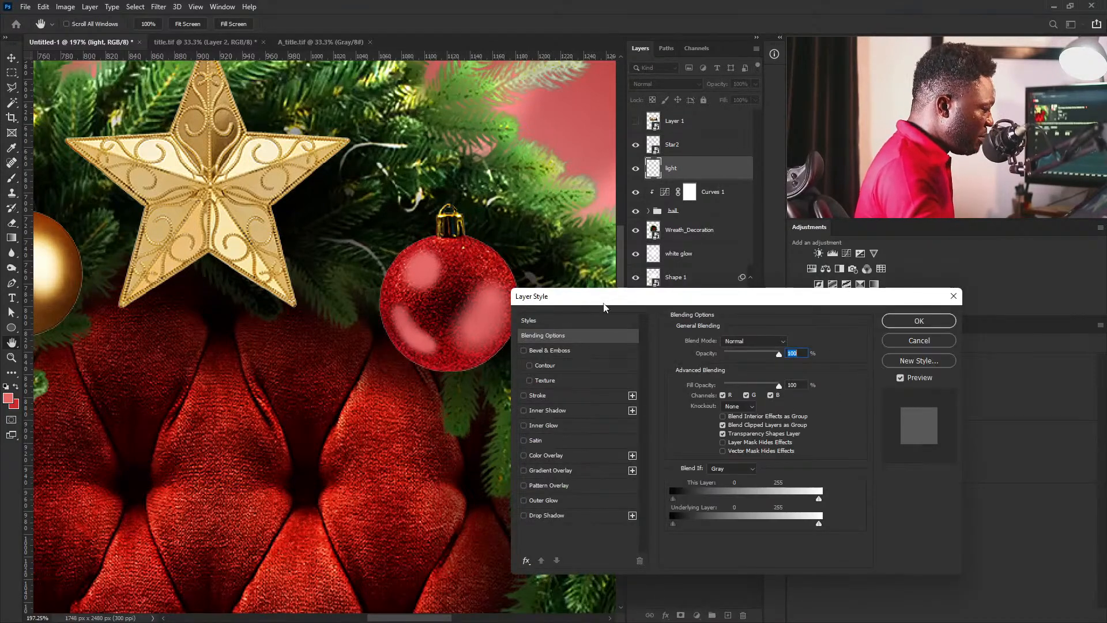
drag(642, 301, 754, 262)
mouse_move(782, 486)
mouse_down()
mouse_move(833, 485)
mouse_move(773, 484)
mouse_up()
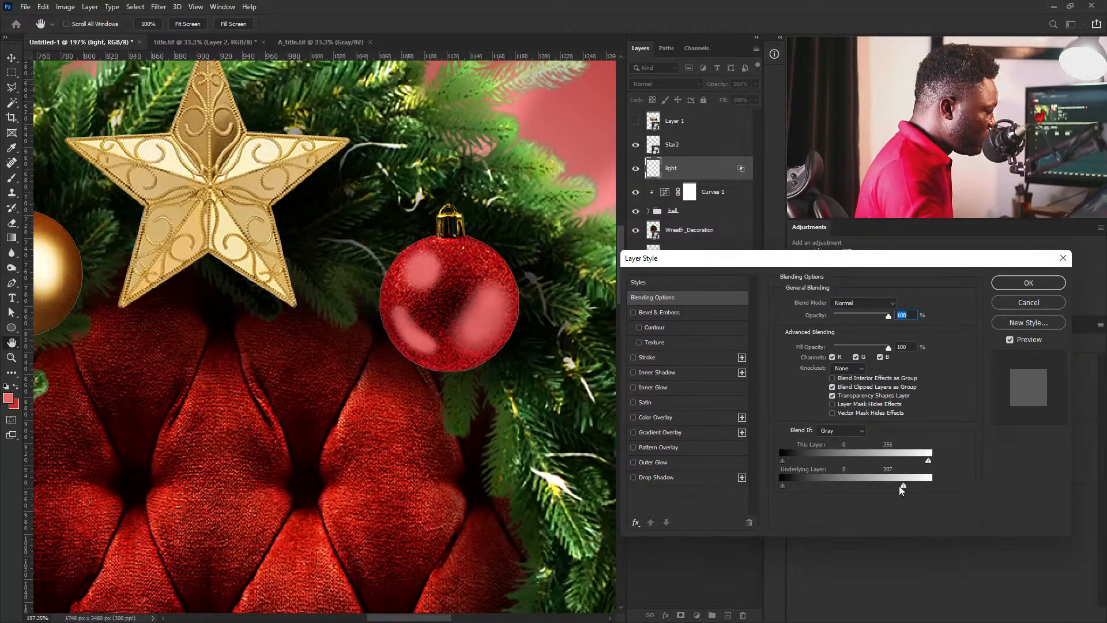
drag(860, 485, 1020, 485)
drag(782, 486, 834, 486)
key(alt)
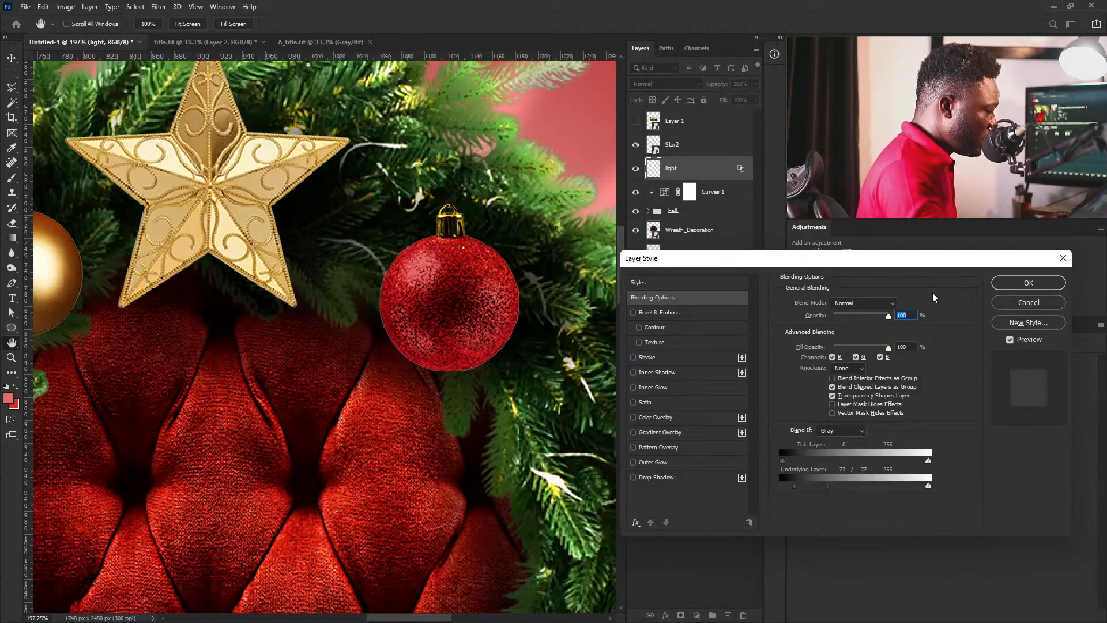
click(1022, 283)
Show the gold "A Christmas" title layer and move it down so it sits below the star.
ctrl+drag(513, 232, 452, 267)
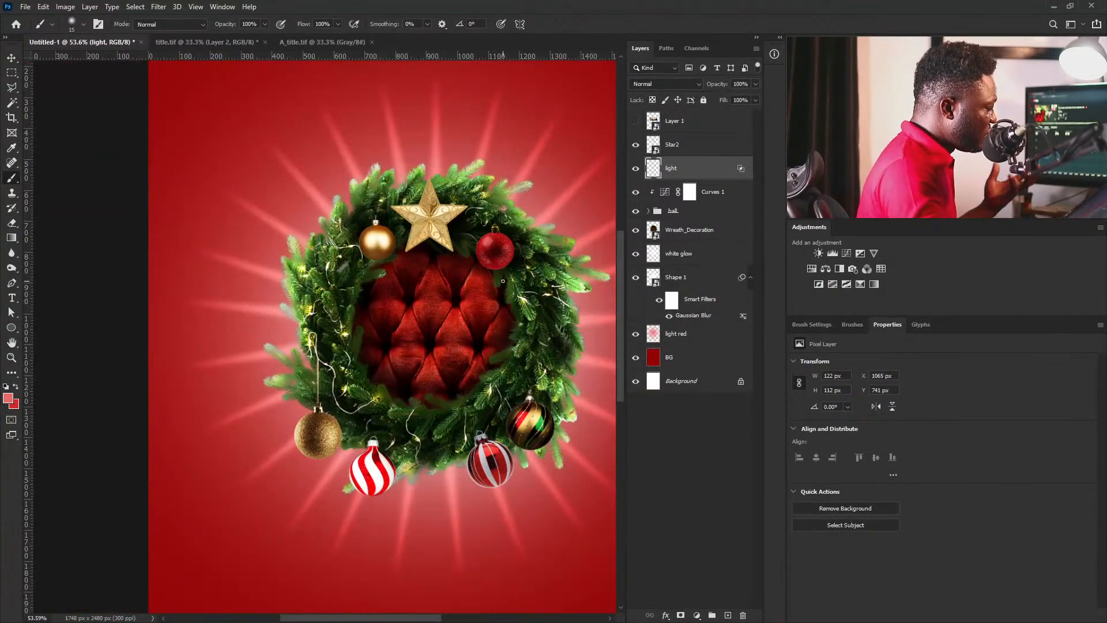
ctrl+drag(485, 243, 394, 232)
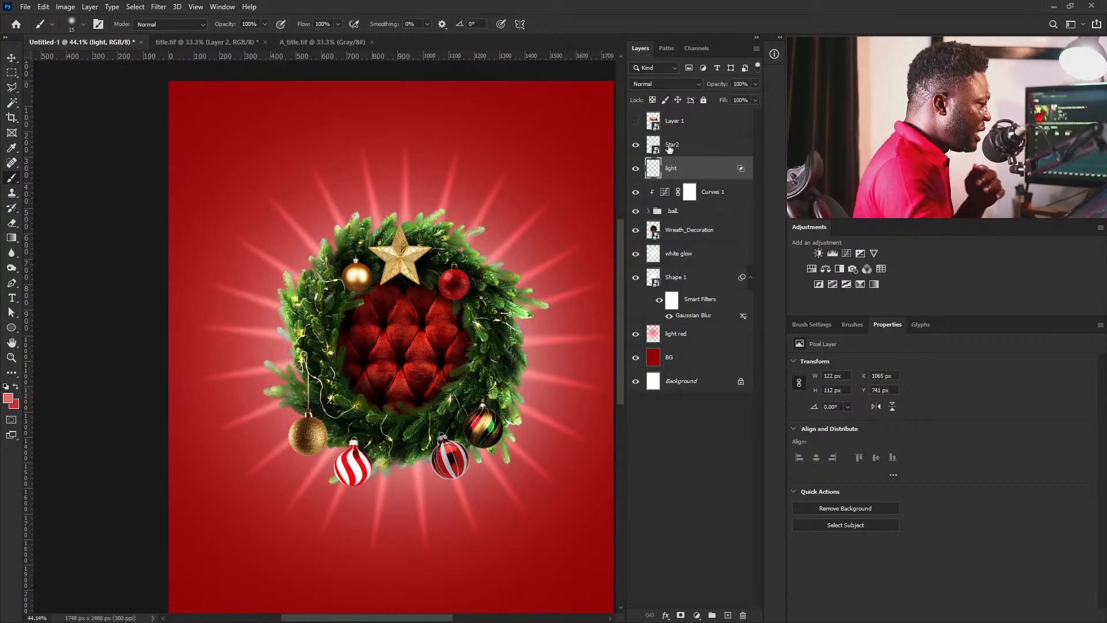
click(637, 121)
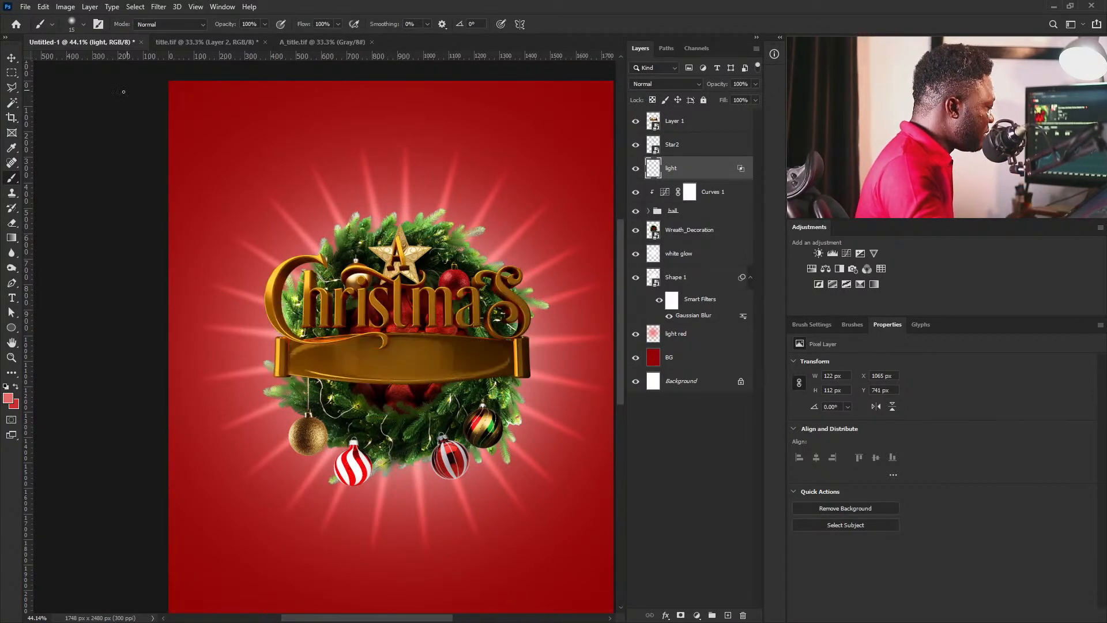
click(9, 60)
ctrl+drag(446, 330, 444, 371)
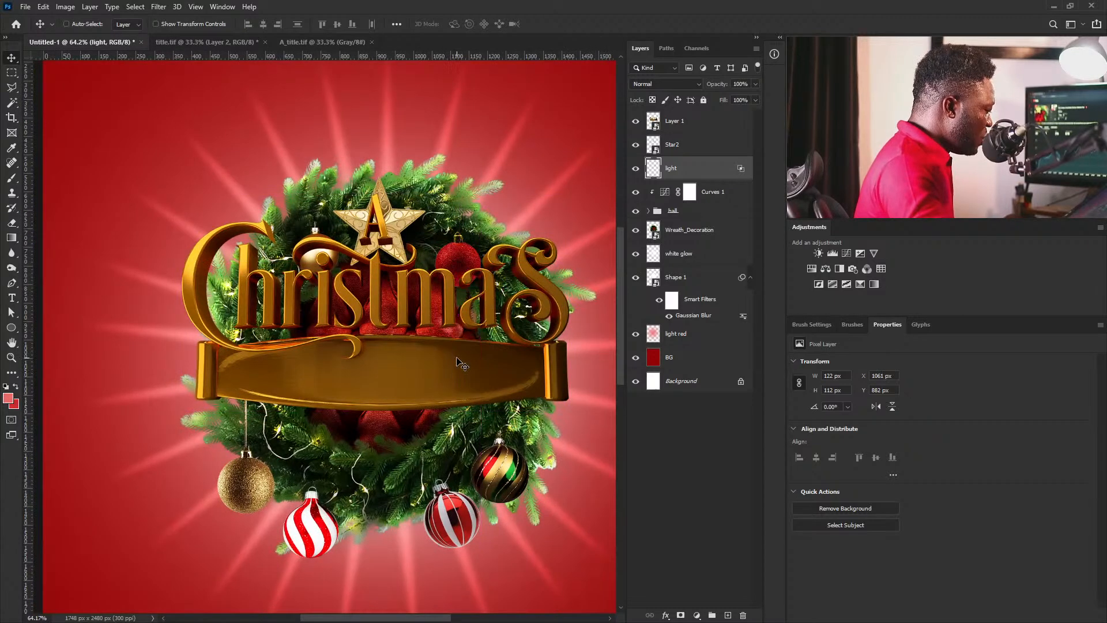
click(699, 128)
drag(441, 296, 451, 352)
key(t)
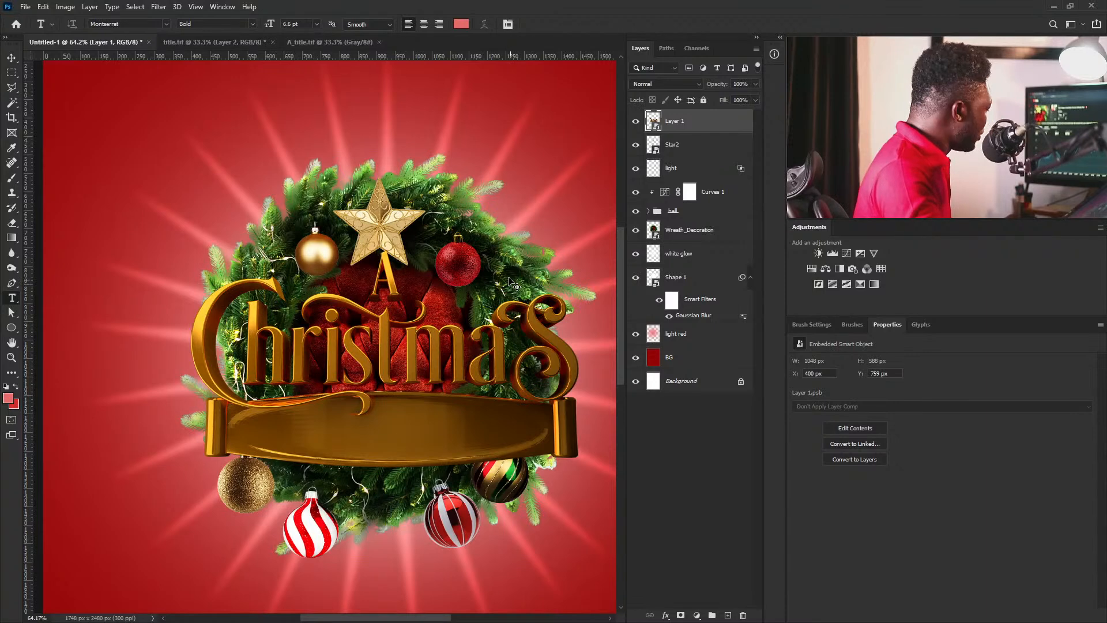
Scale the gold title down to about 842 px wide and center it over the wreath just beneath the star.
key(ctrl+t)
alt+drag(578, 251, 541, 273)
drag(482, 381, 482, 366)
key(Return)
key(t)
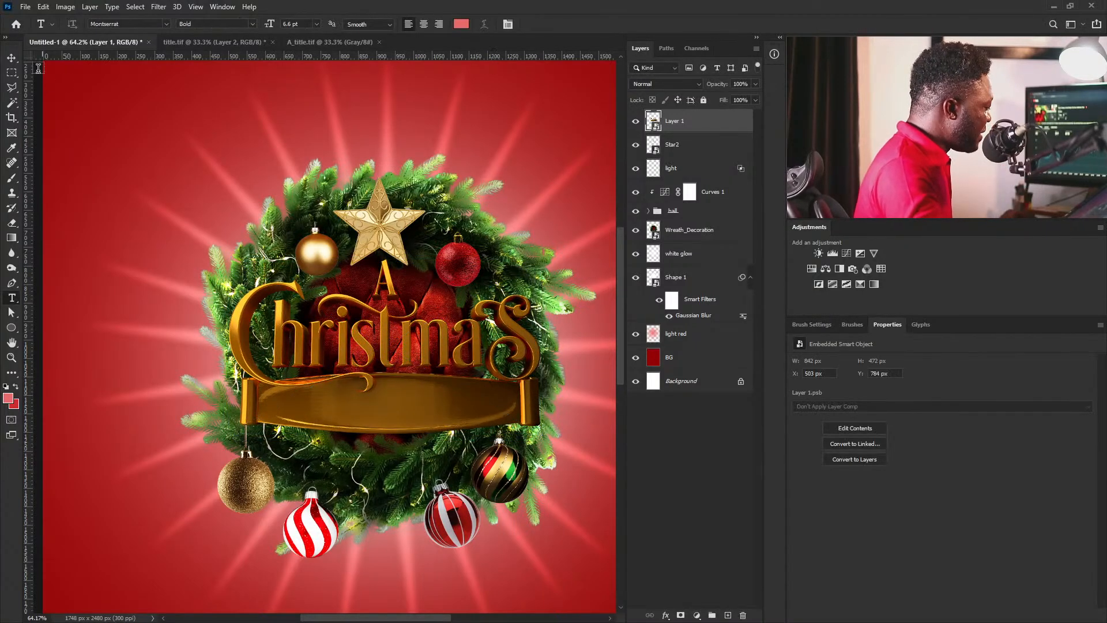
Try shifting the wreath behind the title, returning it to its original place.
click(11, 58)
click(464, 364)
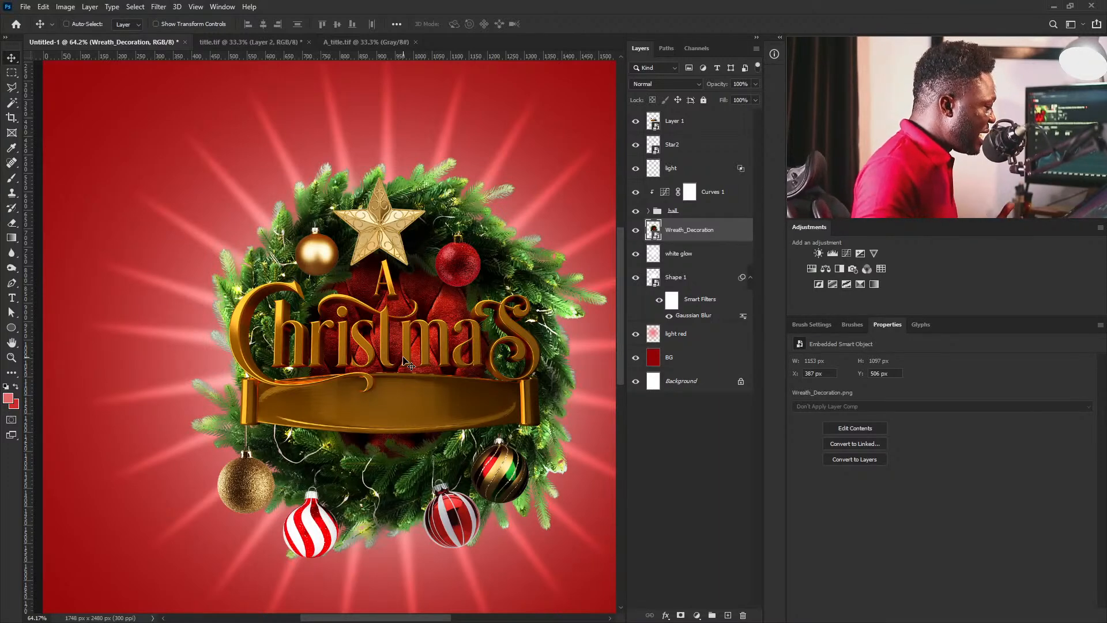
drag(486, 356, 479, 348)
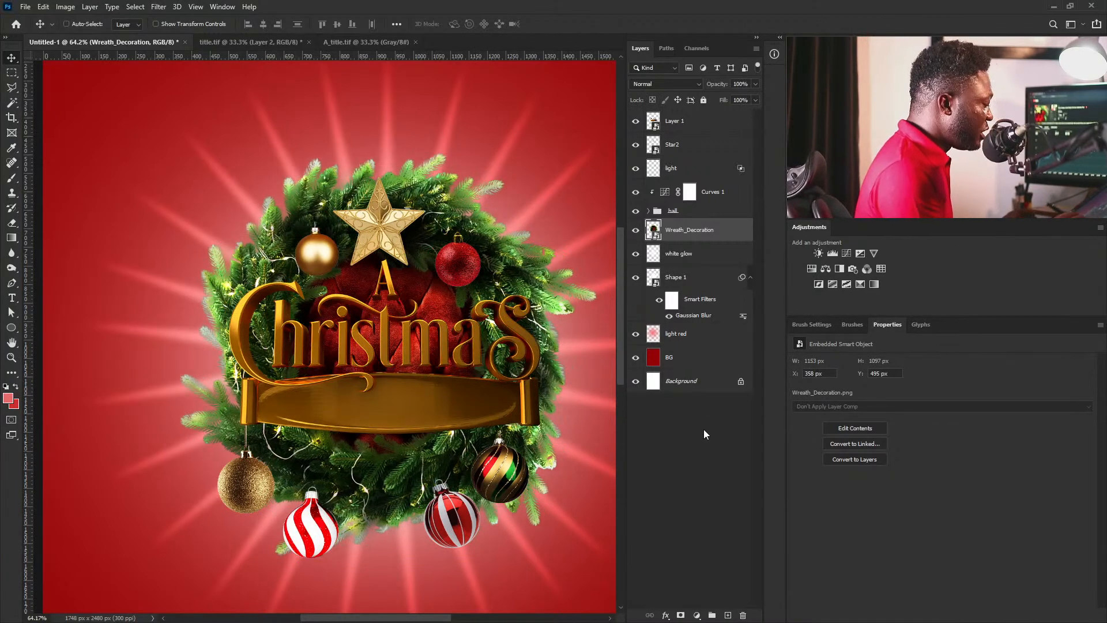
Add a Curves adjustment clipped to the gold title layer.
click(701, 125)
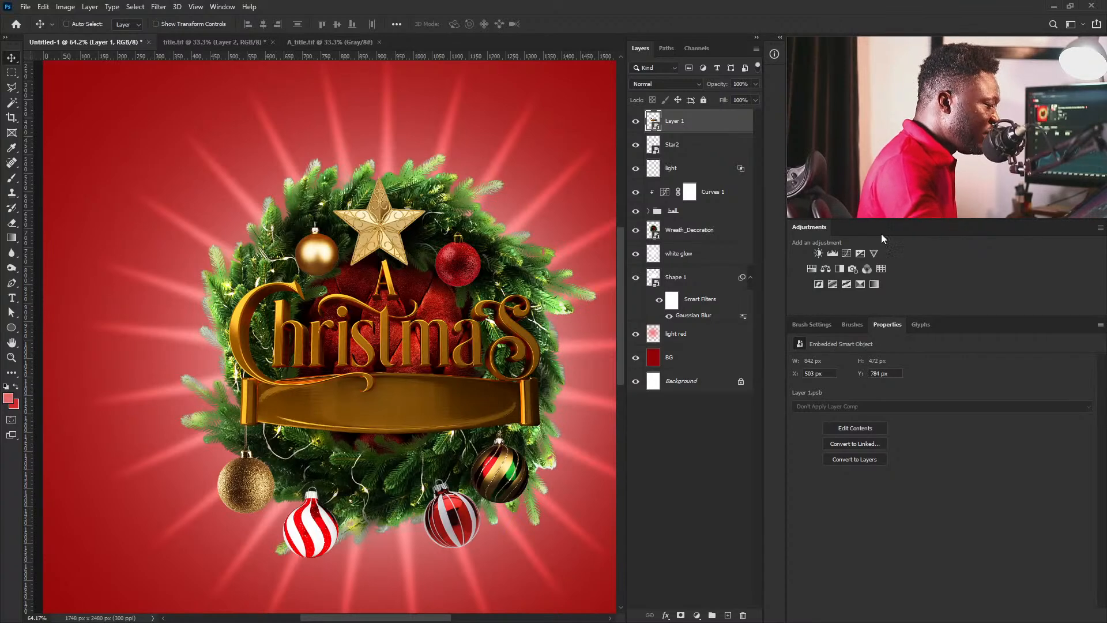
click(847, 254)
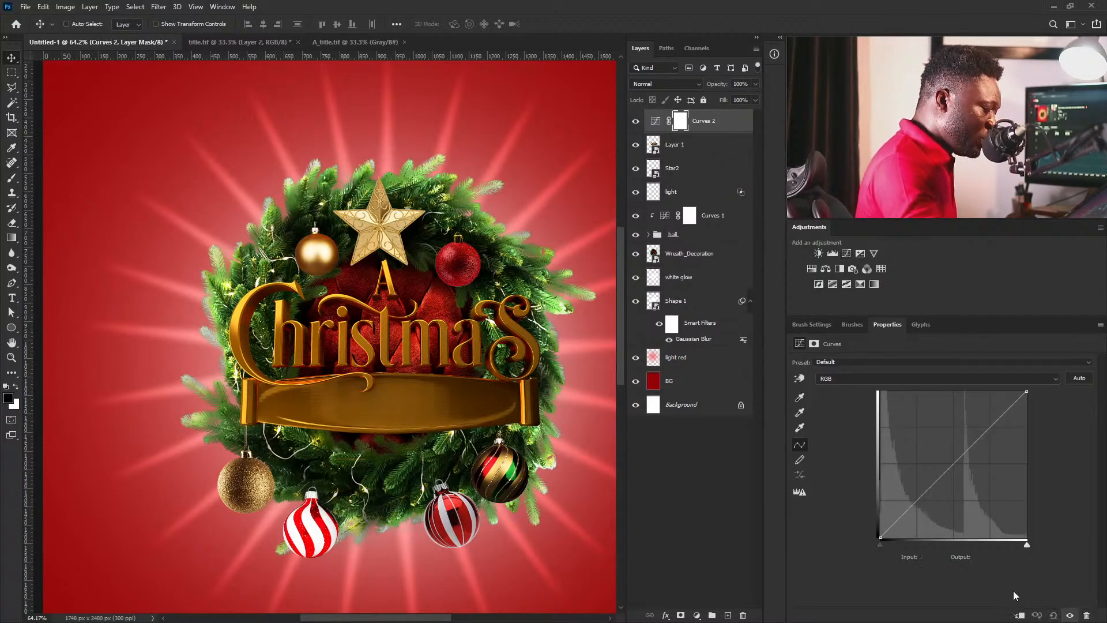
click(1020, 615)
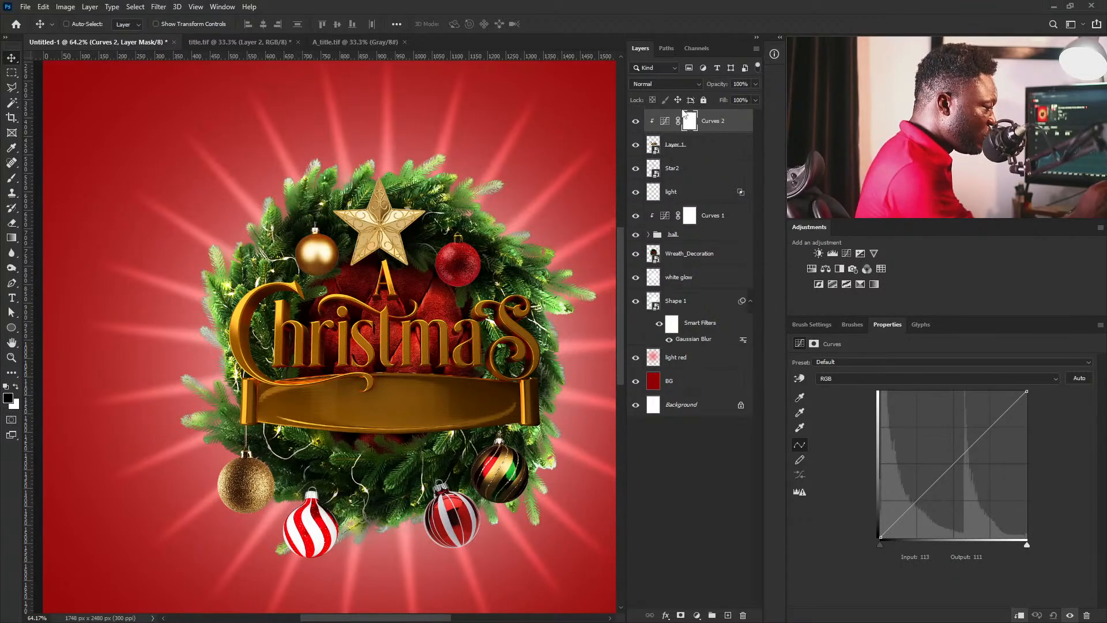
Brighten the gold title by raising its curve at two points: input 102 to output 172, and input 179 to output 247.
drag(955, 459, 985, 403)
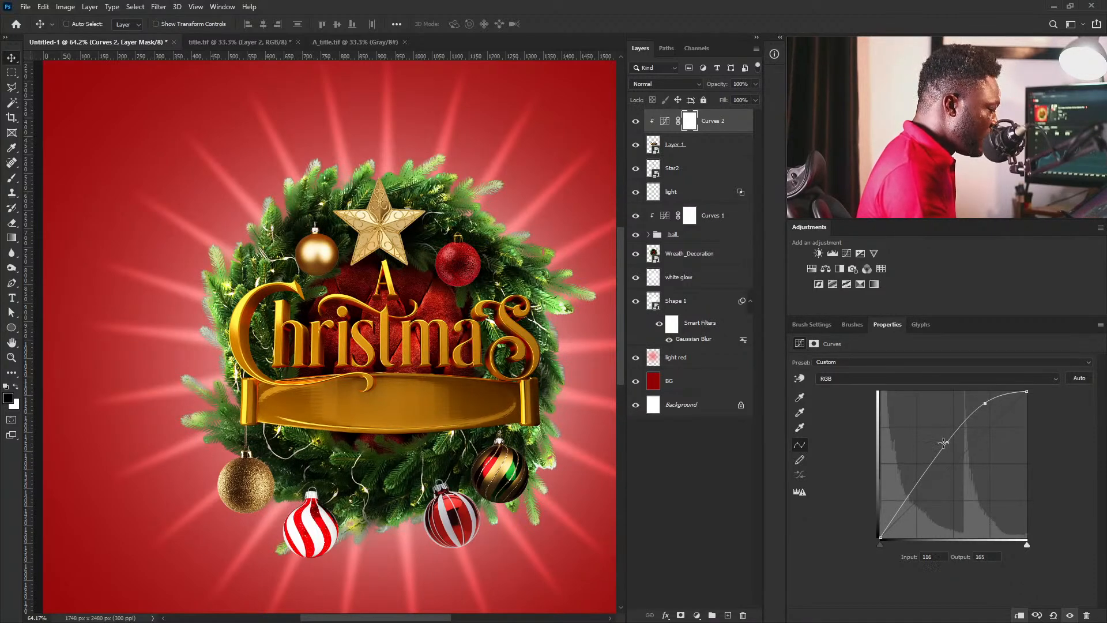
drag(948, 443, 942, 440)
drag(988, 403, 983, 395)
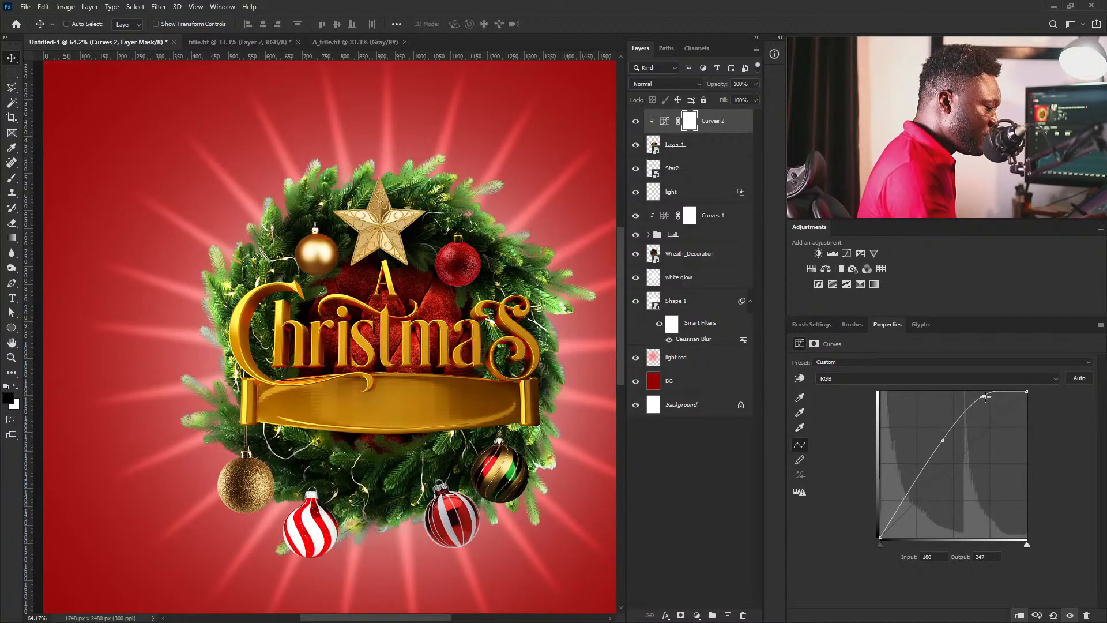
drag(941, 439, 939, 438)
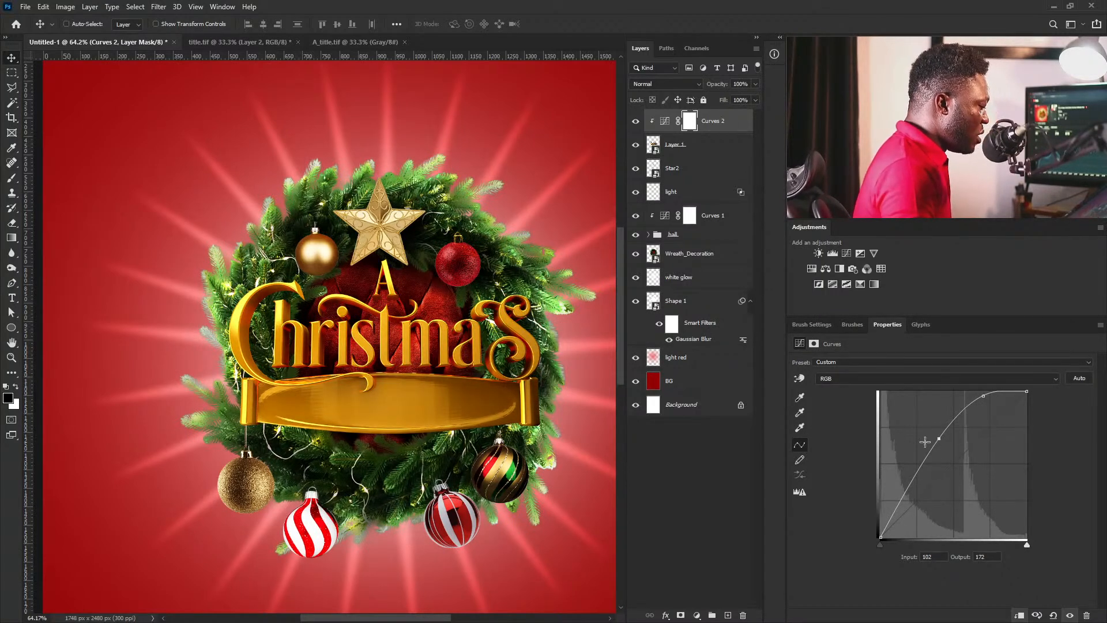
click(983, 396)
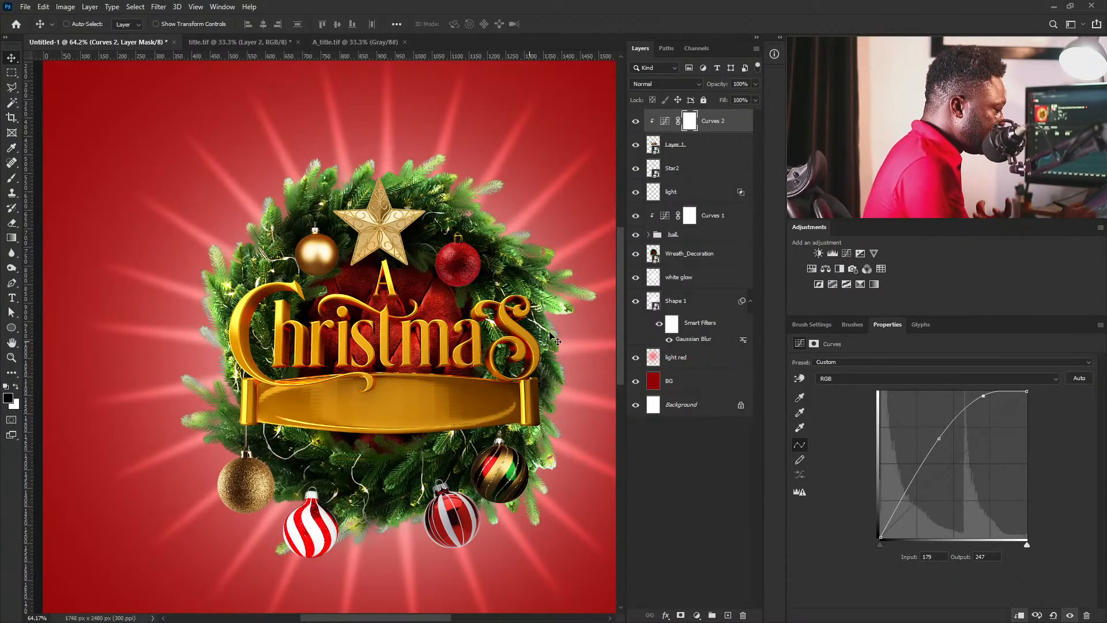
Create a new layer named "shadow" above the star layer and reset the painting colors to default black and white.
click(711, 167)
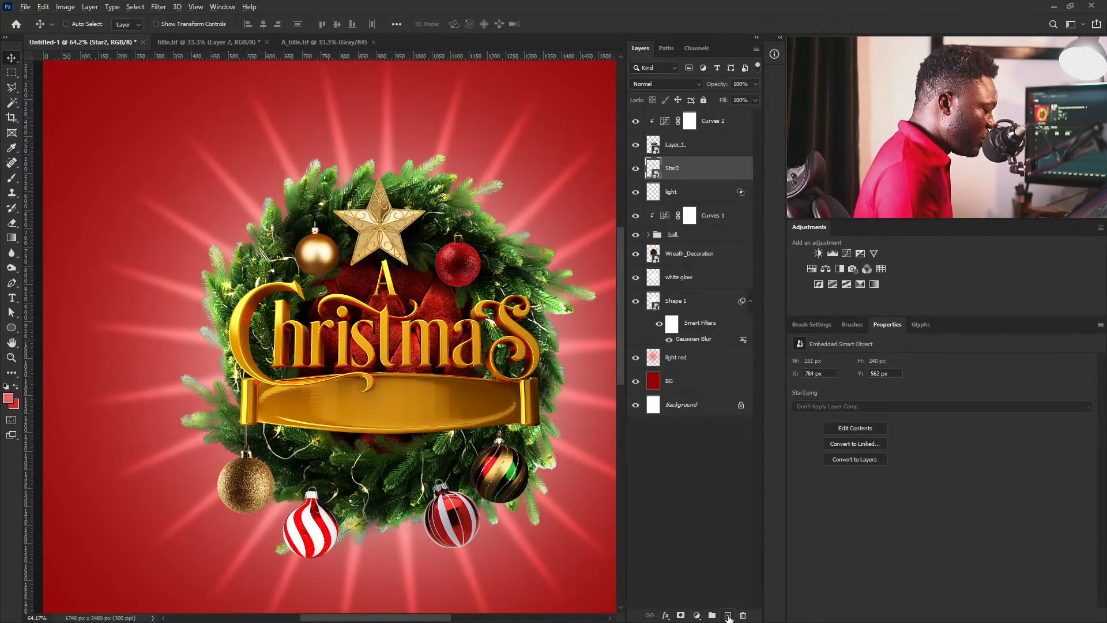
alt+click(728, 616)
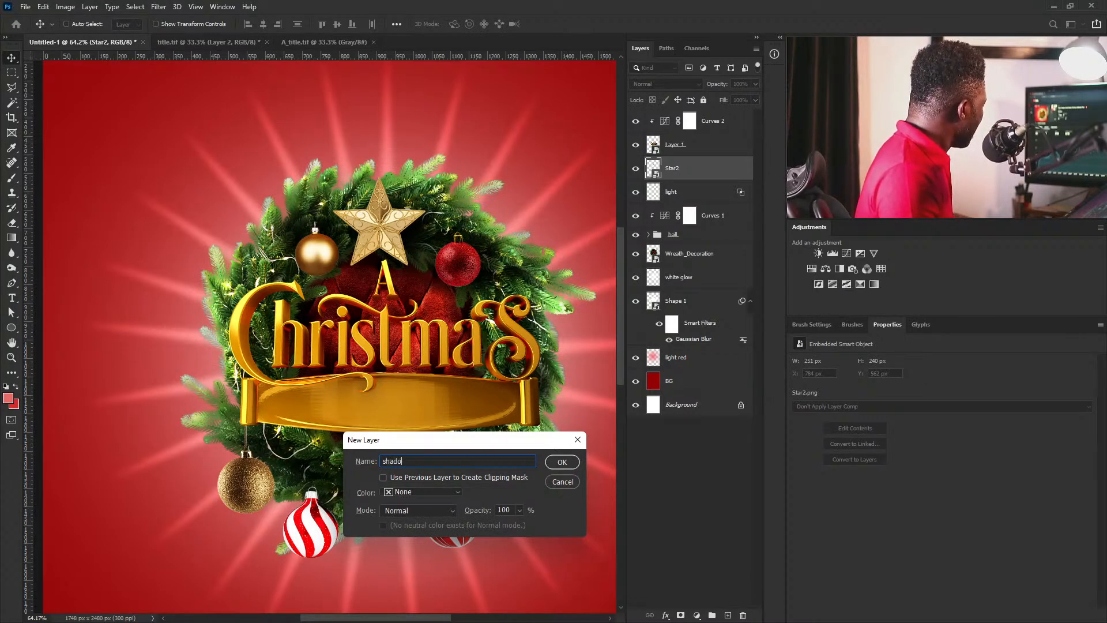
click(571, 463)
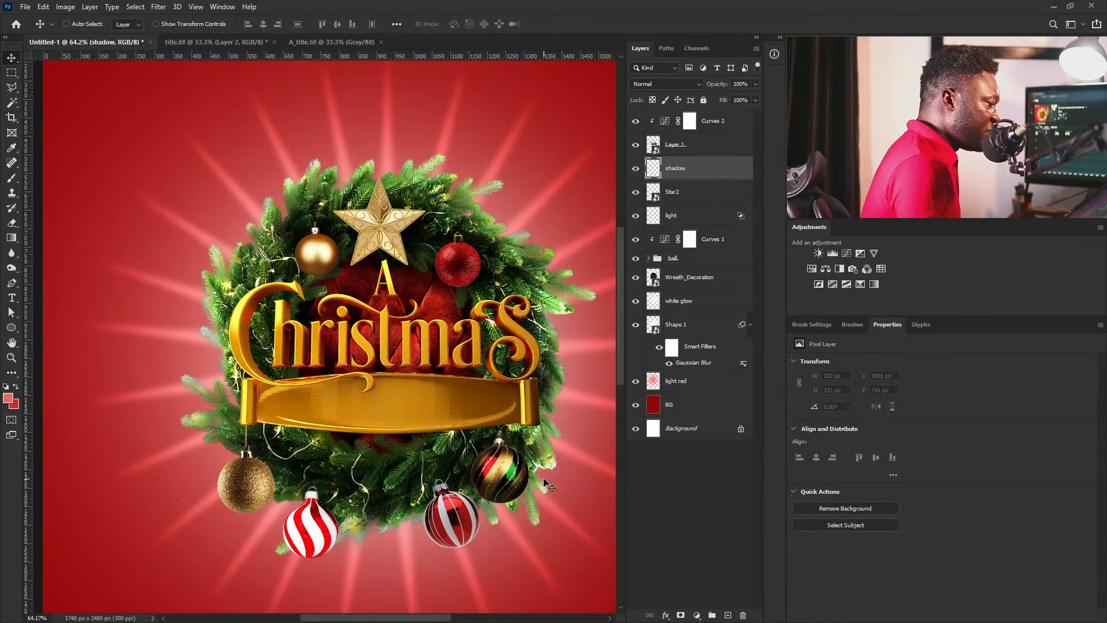
key(d)
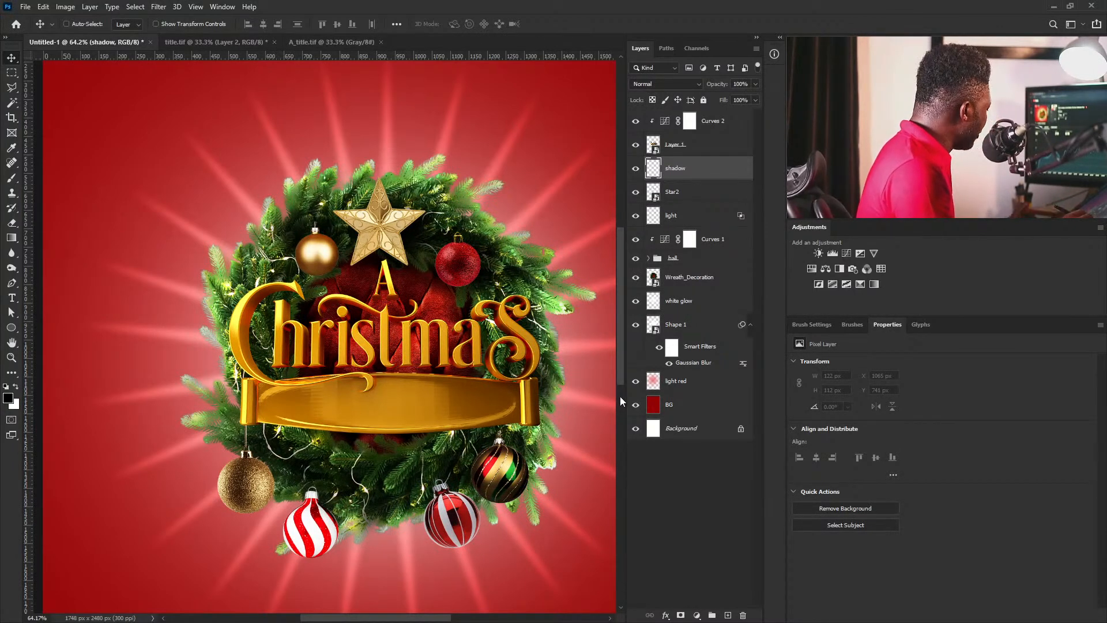
Choose the 30 px soft round brush preset with 0% hardness and open its Transfer settings.
key(b)
key(bracketright)
key(bracketright)
key(bracketright)
key(bracketright)
key(bracketright)
key(bracketright)
key(bracketright)
key(bracketright)
key(bracketright)
key(bracketright)
key(bracketright)
key(bracketright)
key(bracketright)
key(bracketright)
key(bracketright)
key(bracketright)
key(bracketright)
key(bracketright)
key(bracketright)
key(bracketright)
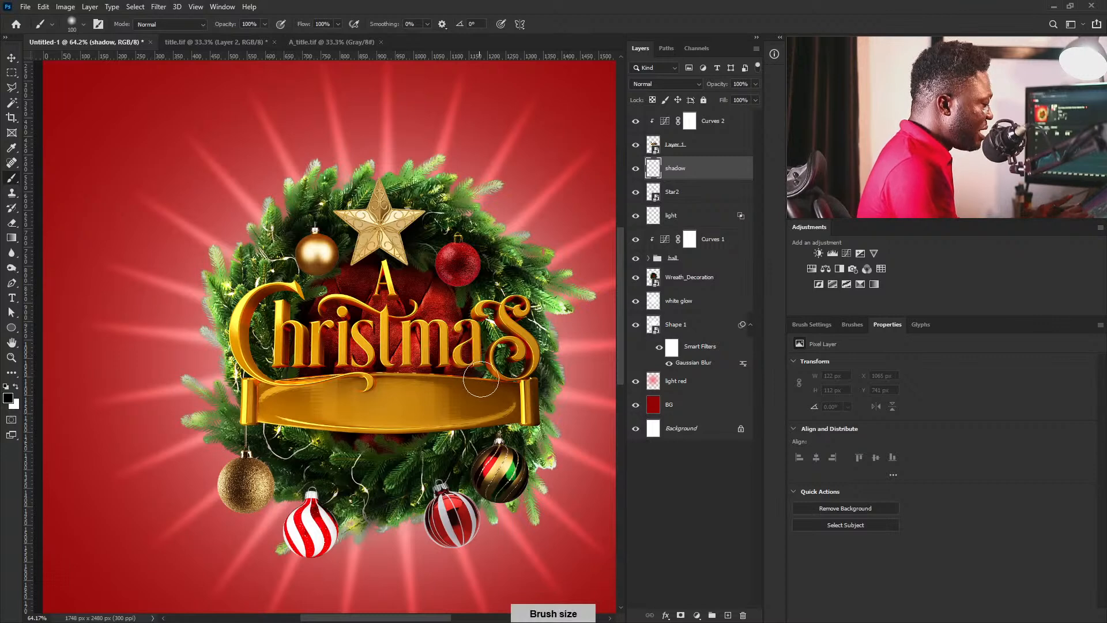
key(bracketleft)
key(bracketleft)
key(bracketleft)
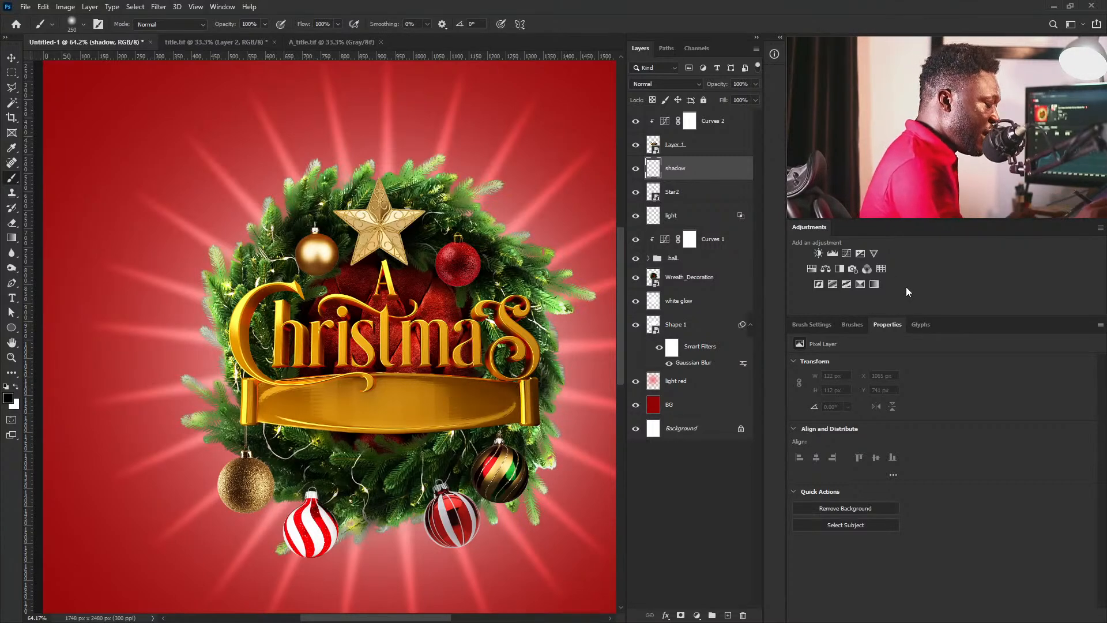
click(814, 324)
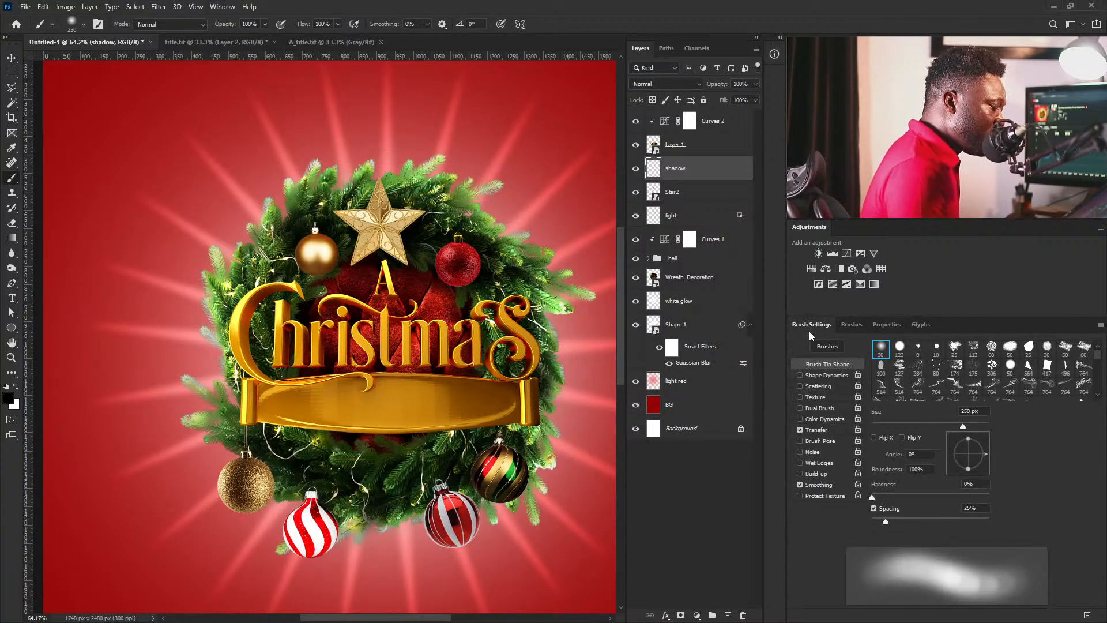
click(880, 348)
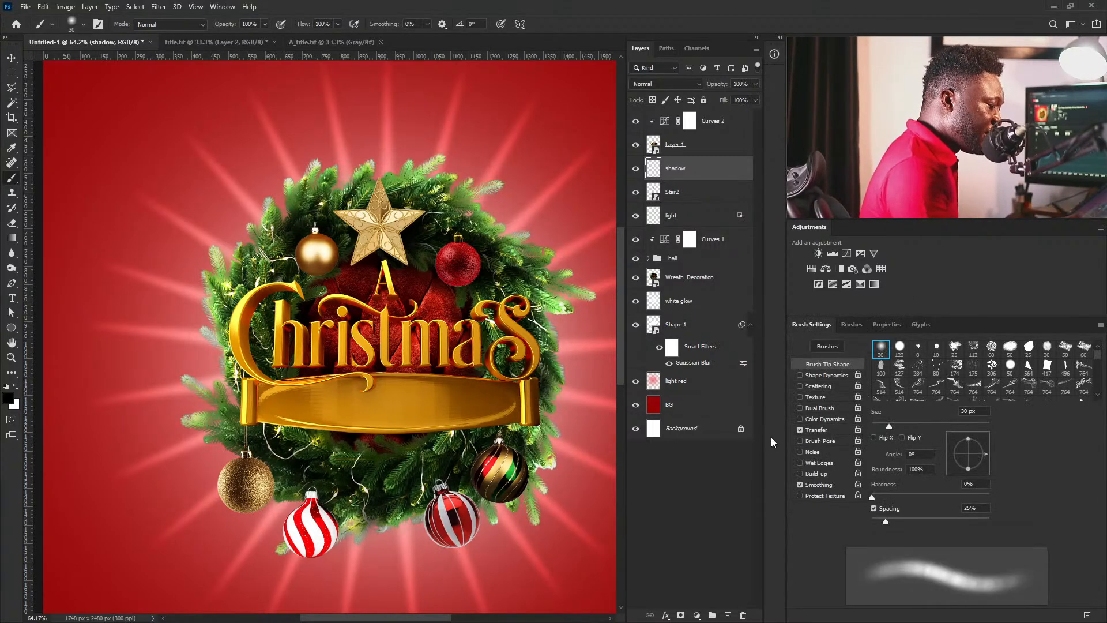
click(825, 430)
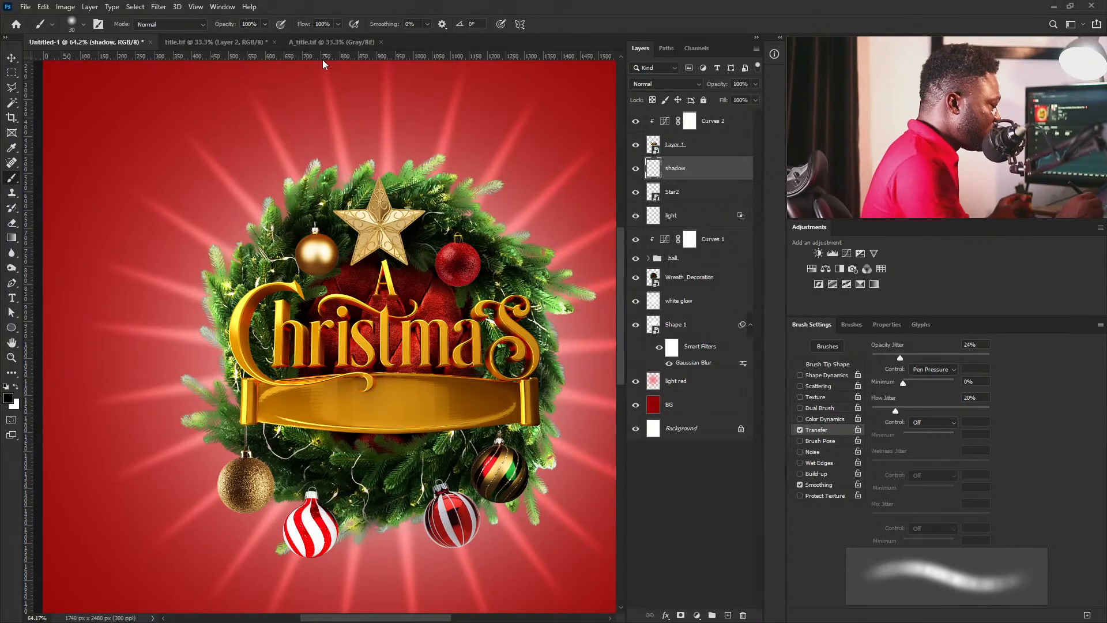
Enlarge the brush to 250 px and paint soft black shading behind the title's letters, undoing the last stroke.
key(bracketright)
key(bracketright)
key(bracketright)
key(bracketright)
key(bracketright)
key(bracketright)
key(bracketright)
key(bracketright)
key(bracketright)
key(bracketright)
key(bracketright)
key(bracketright)
key(bracketright)
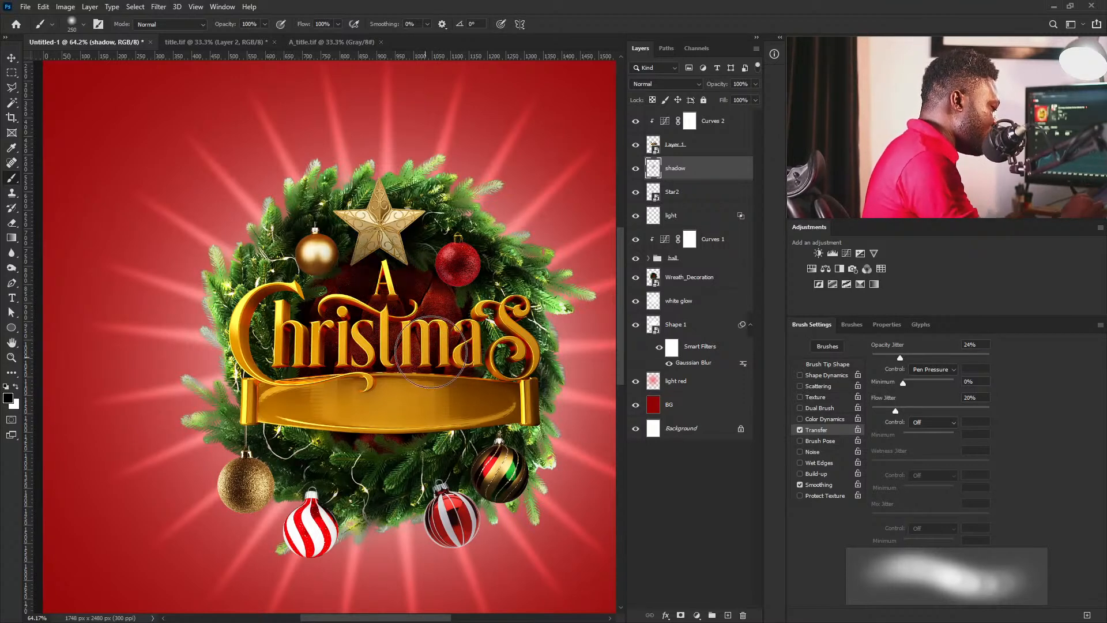
key(ctrl+z)
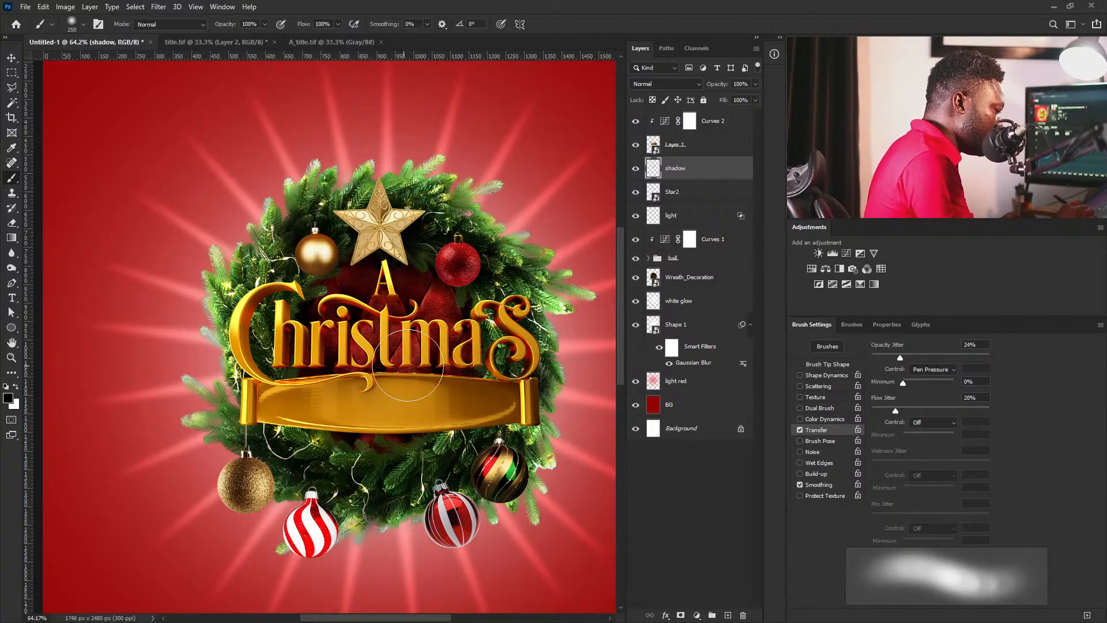
Move the shadow layer below the ball group, directly above the wreath, and reduce the brush to 100 px.
drag(714, 177, 702, 271)
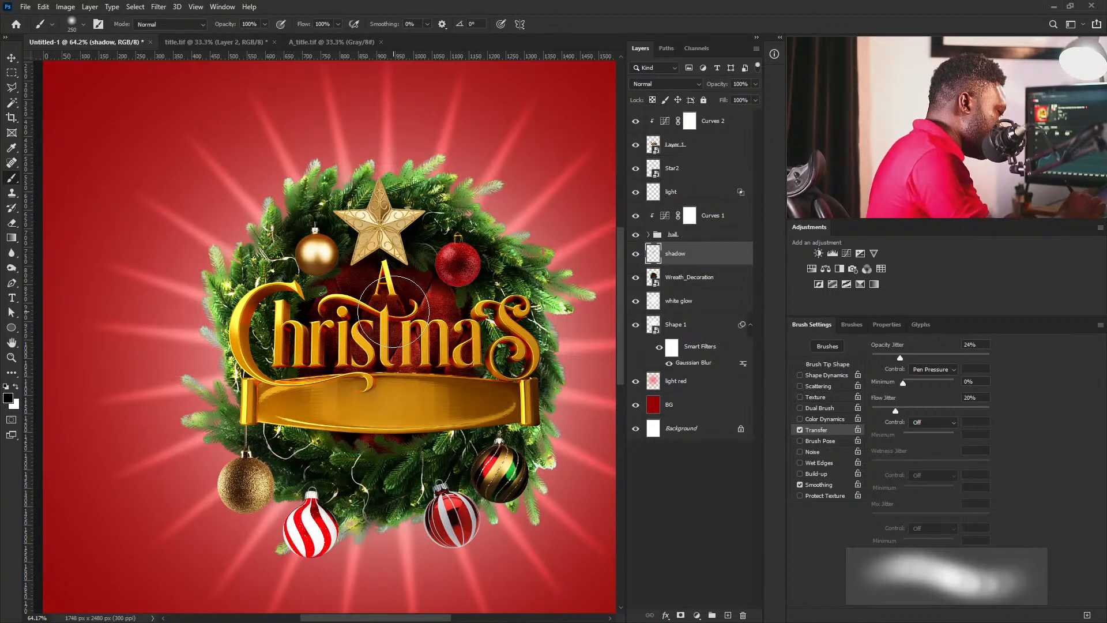
key(bracketleft)
key(bracketleft)
key(bracketleft)
key(bracketleft)
key(bracketleft)
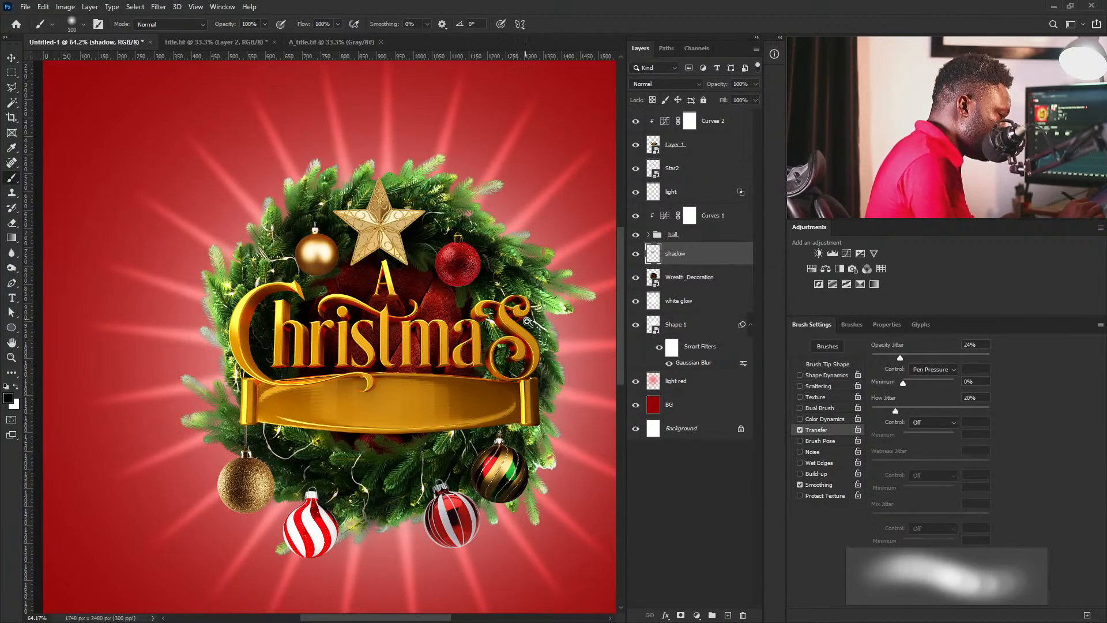
Paint black shadow on the wreath around the final "S" and the adjacent ribbon end with a 60 px brush.
alt+scroll(516, 309, up, 5)
key(bracketleft)
key(bracketleft)
key(bracketleft)
key(bracketleft)
mouse_move(538, 423)
mouse_down()
mouse_move(522, 448)
mouse_move(486, 426)
mouse_move(498, 374)
mouse_up()
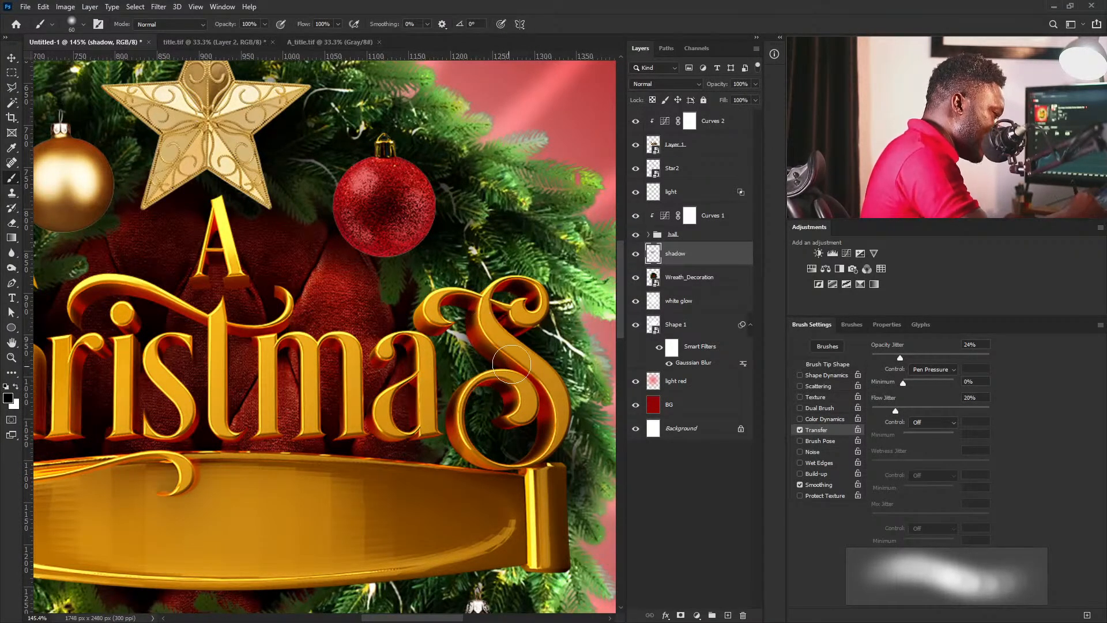
drag(520, 469, 424, 477)
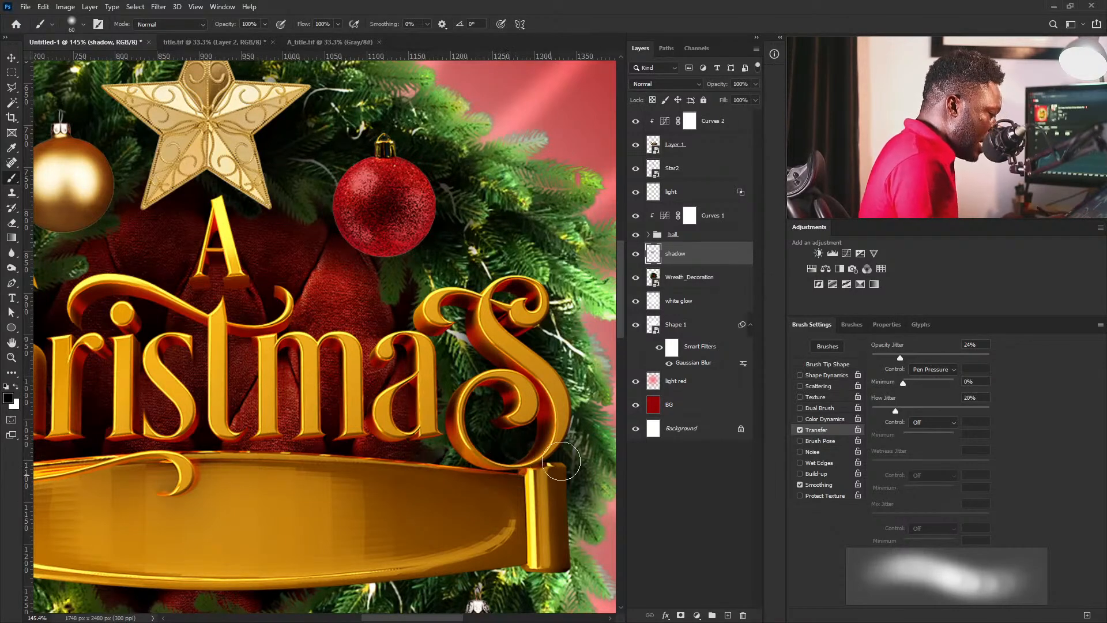
ctrl+drag(568, 368, 536, 364)
drag(509, 277, 561, 435)
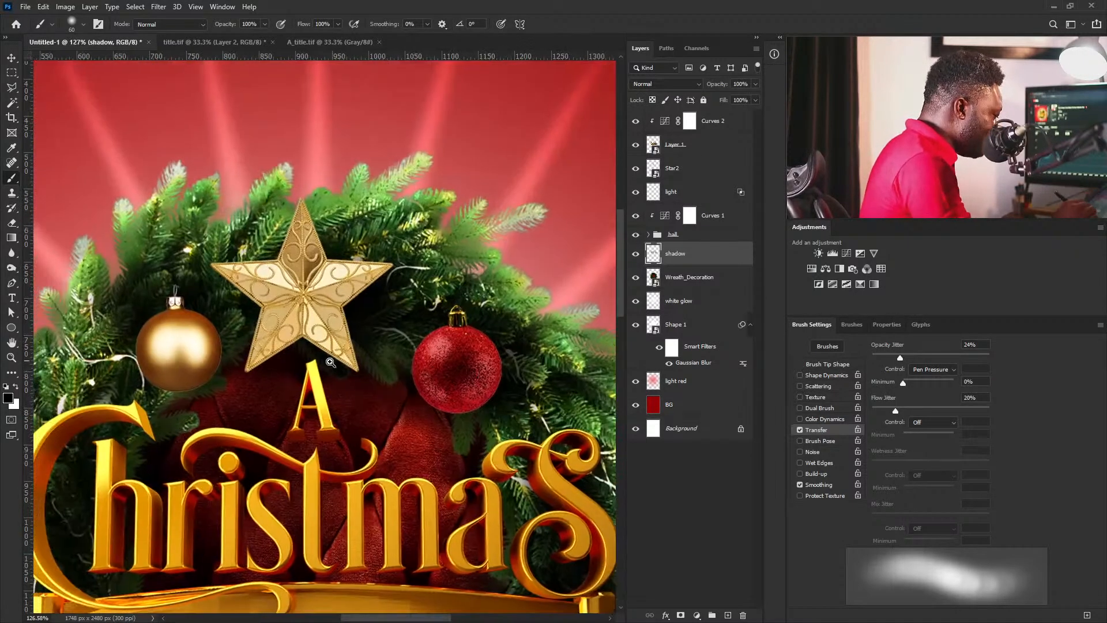
Continue the shadow behind the title's first letters and along the underside of the gold ribbon.
mouse_move(175, 350)
mouse_down()
mouse_move(388, 372)
mouse_move(378, 428)
mouse_up()
mouse_move(468, 585)
mouse_down()
mouse_move(504, 476)
mouse_move(416, 453)
mouse_up()
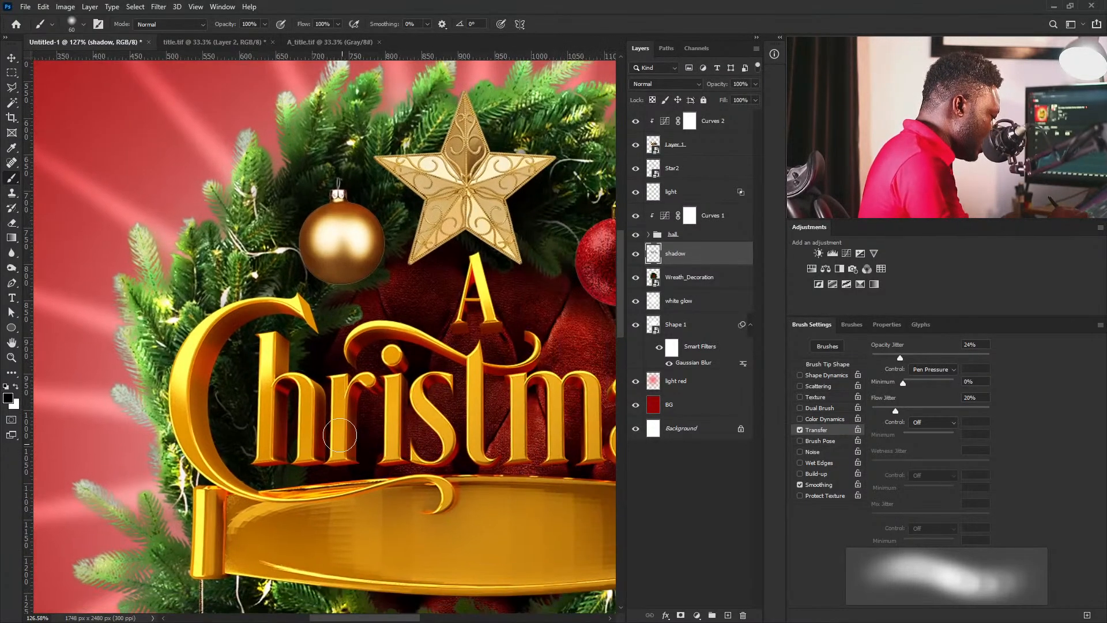
drag(445, 518, 354, 410)
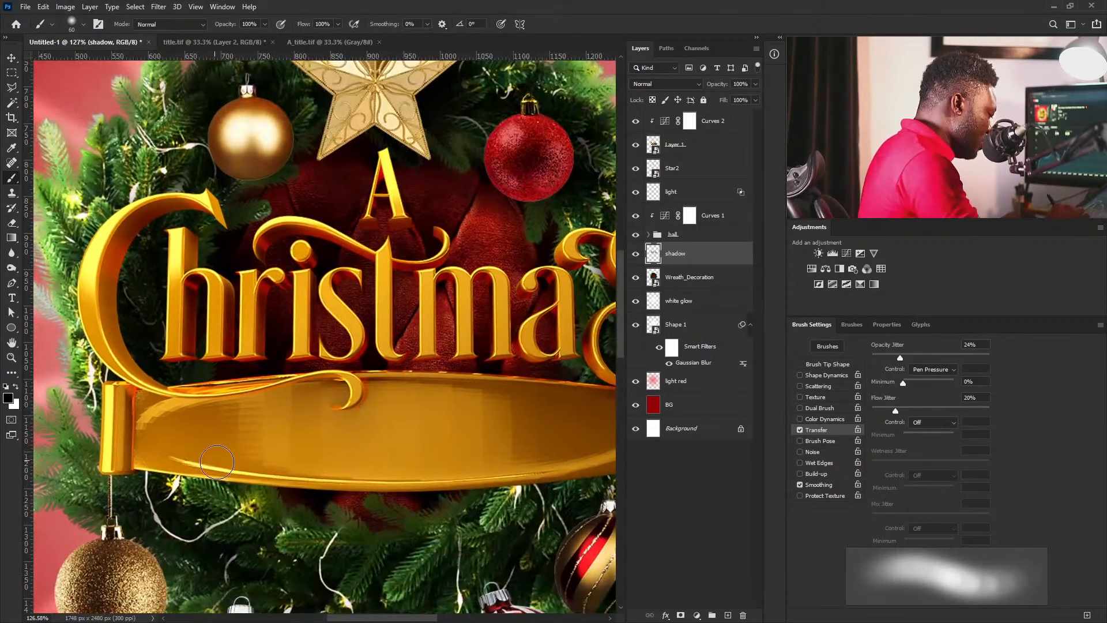
drag(165, 462, 154, 465)
drag(482, 444, 356, 447)
drag(516, 433, 389, 499)
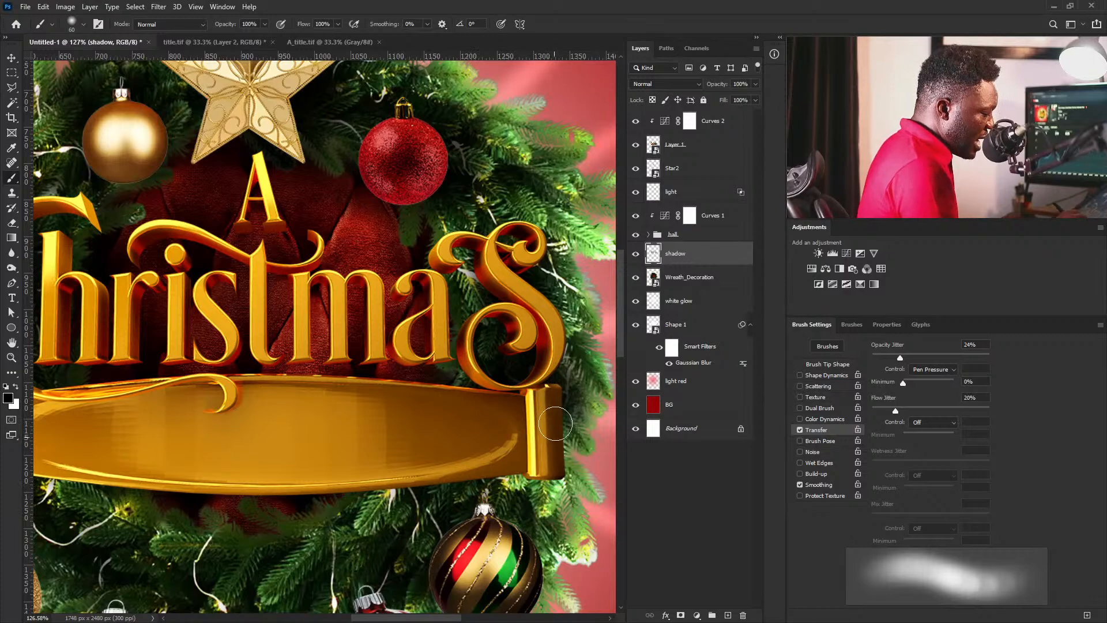
Try a few black test strokes with the pressure-sensitive brush over the flyer and undo them.
ctrl+drag(527, 330, 477, 417)
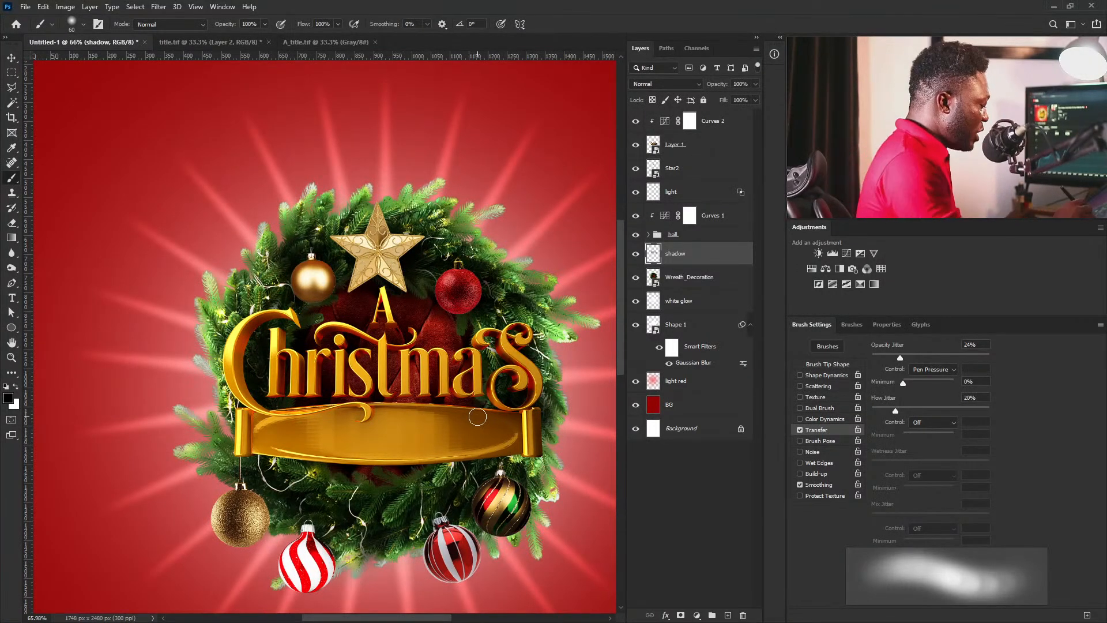
ctrl+drag(530, 263, 504, 270)
mouse_move(503, 270)
mouse_down()
mouse_move(422, 382)
mouse_move(396, 398)
mouse_up()
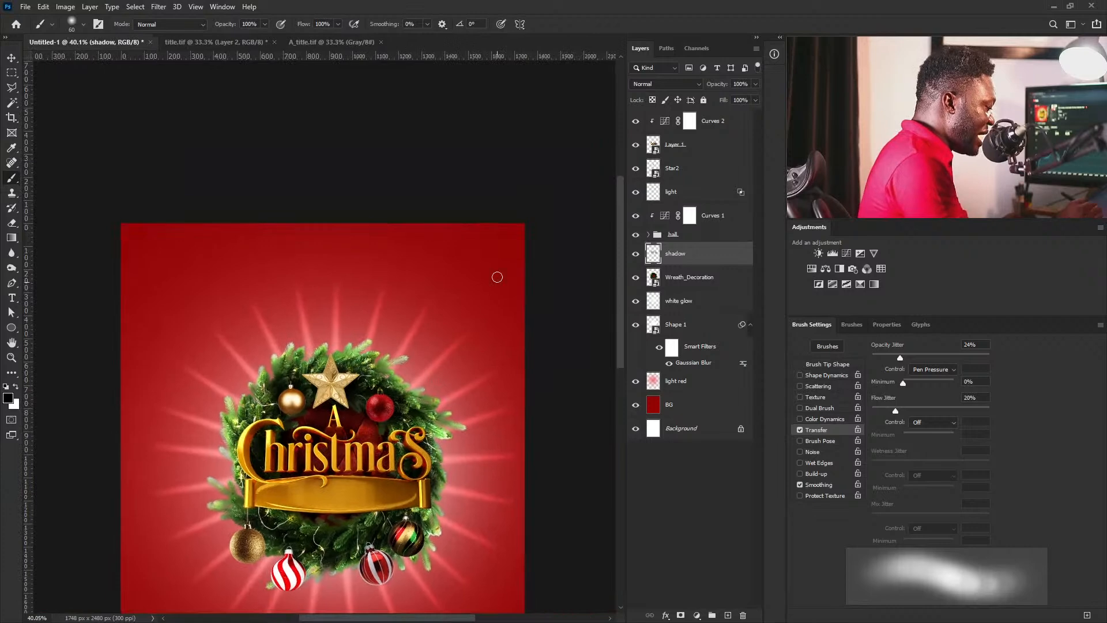
drag(501, 251, 474, 301)
drag(480, 264, 487, 291)
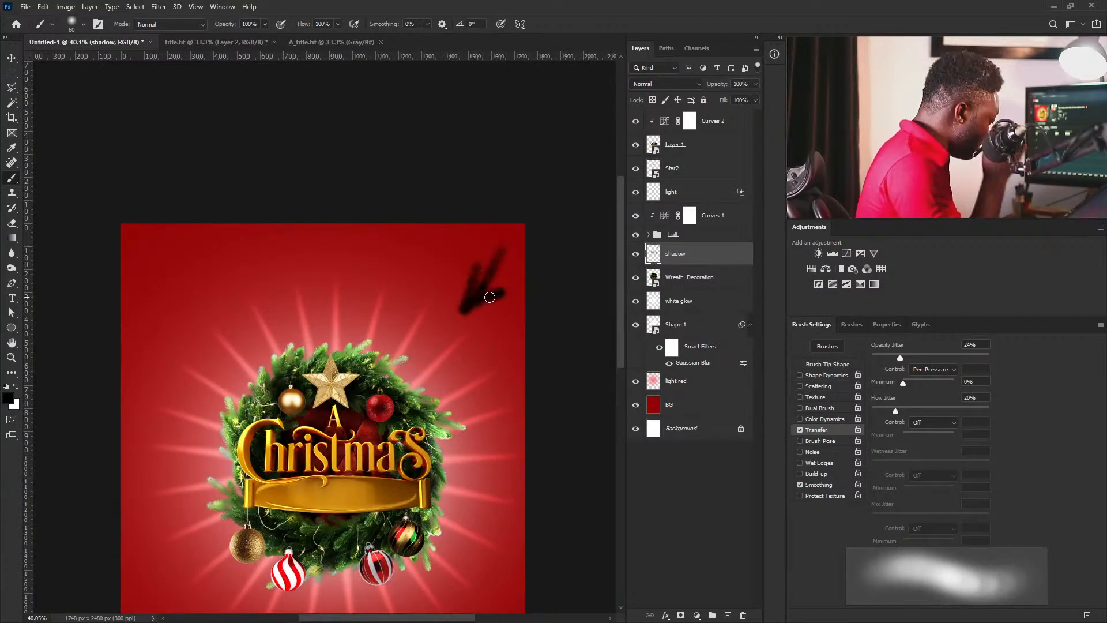
key(ctrl+z)
key(ctrl+z)
drag(415, 518, 551, 369)
mouse_move(394, 423)
mouse_down()
mouse_move(322, 507)
mouse_move(367, 508)
mouse_up()
key(ctrl+z)
key(ctrl+z)
Enlarge the brush to 200 px and deepen the soft shadow on the wreath behind the whole title.
mouse_move(466, 324)
ctrl+mouse_down()
mouse_move(519, 373)
mouse_move(462, 423)
ctrl+mouse_up()
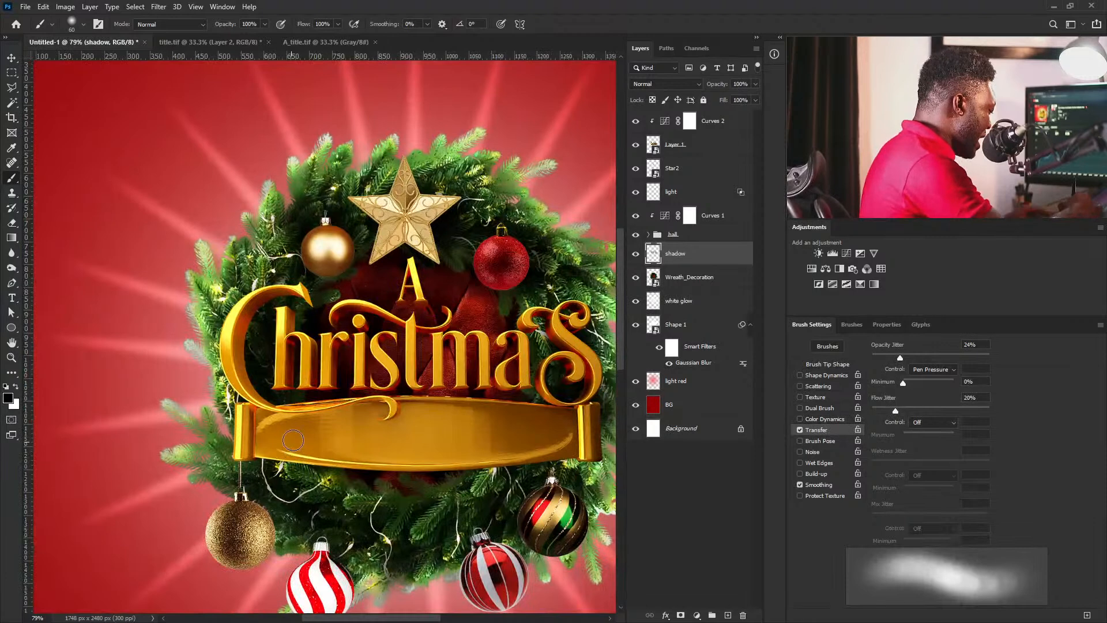
key(bracketright)
key(bracketright)
key(bracketright)
key(bracketright)
key(bracketright)
key(bracketright)
key(bracketright)
key(bracketright)
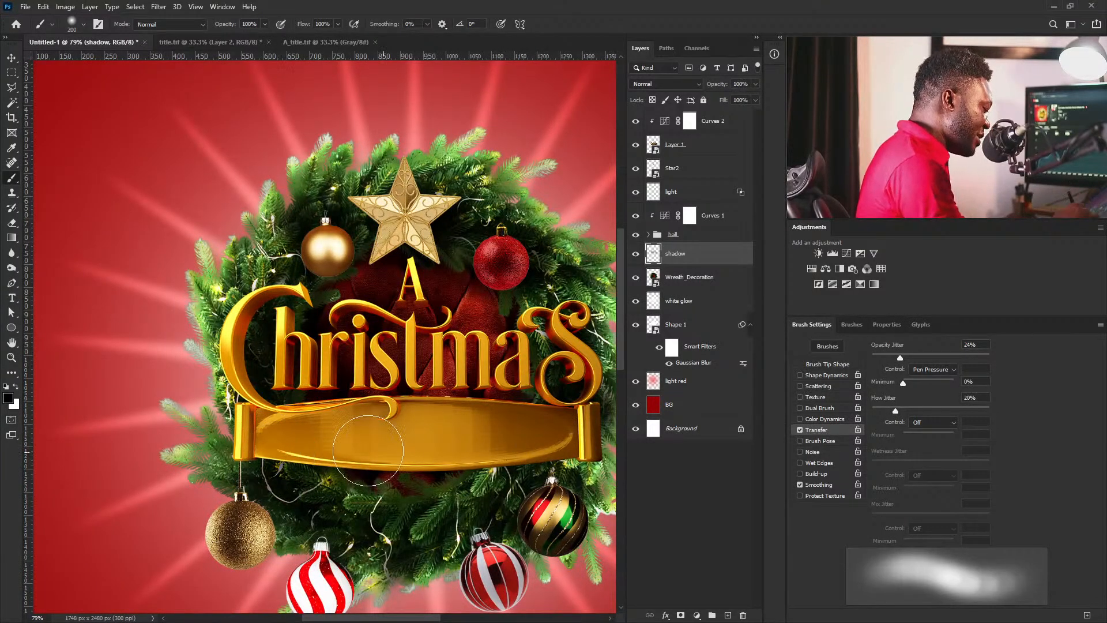
drag(463, 395, 472, 456)
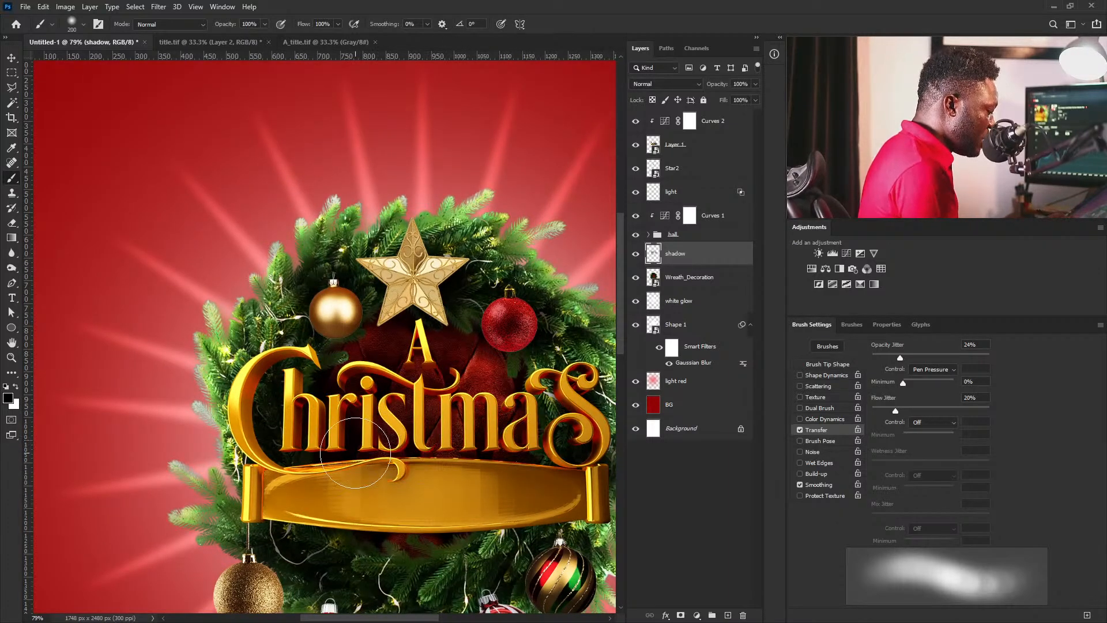
drag(421, 450, 343, 496)
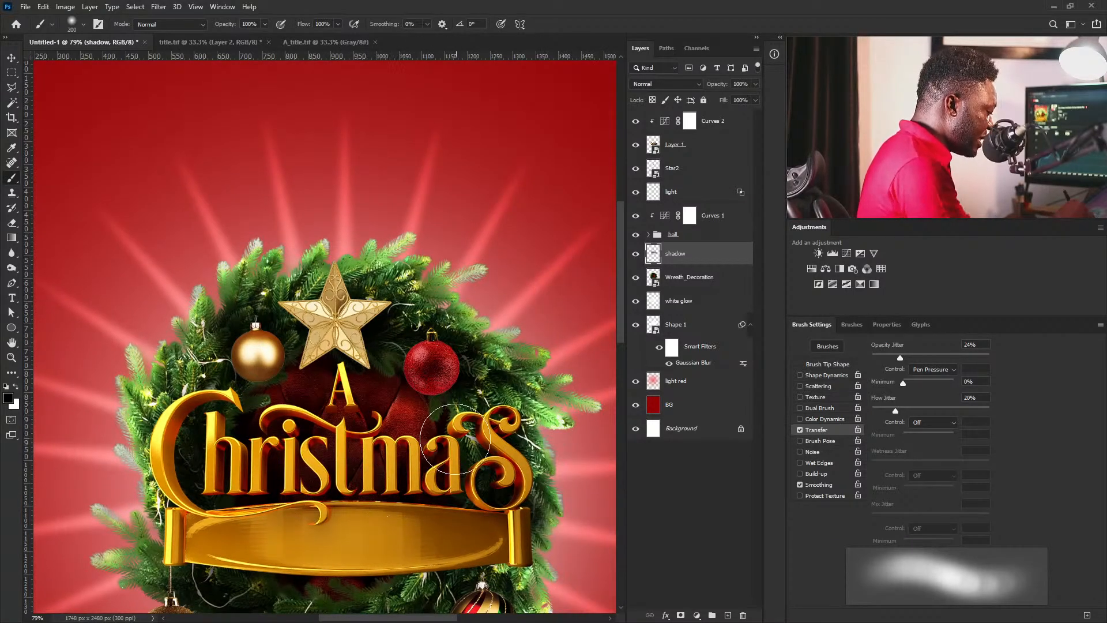
drag(497, 510, 522, 450)
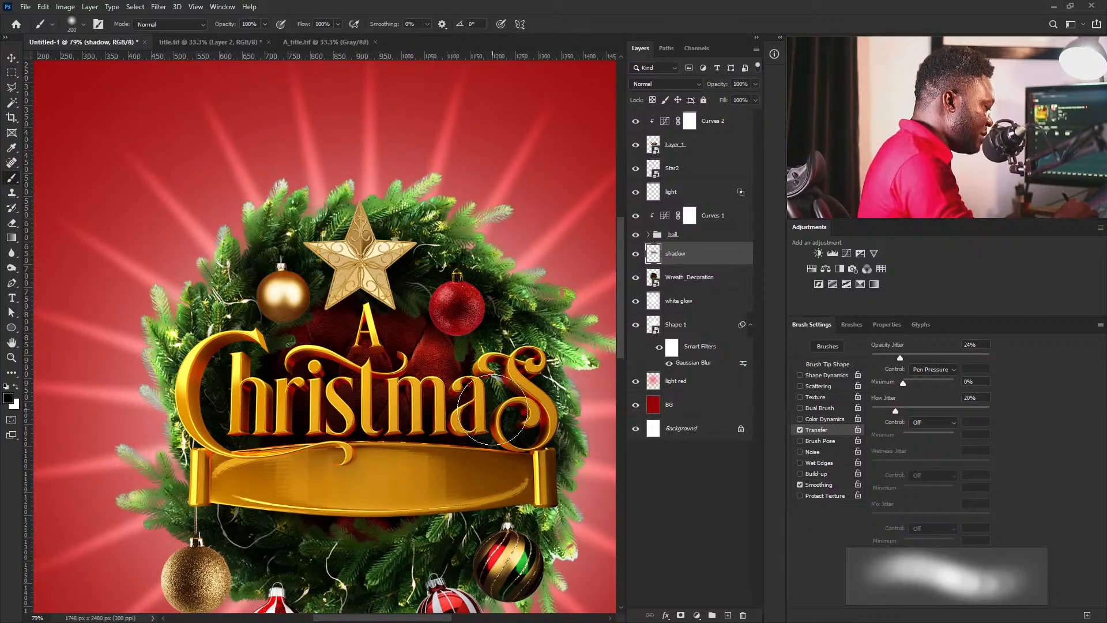
alt+scroll(539, 370, down, 5)
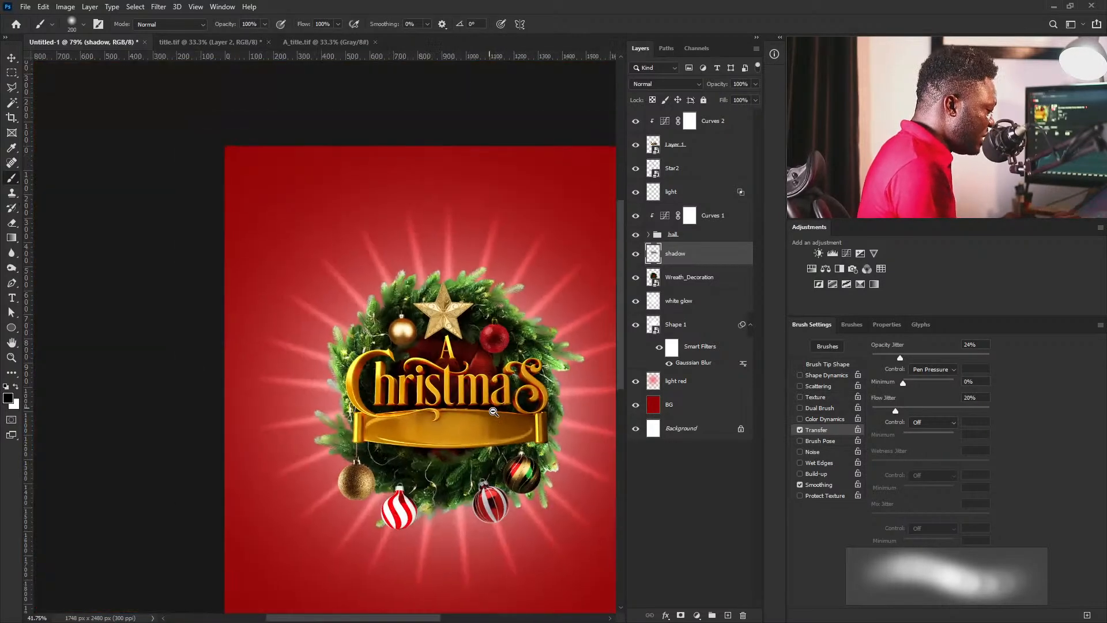
alt+scroll(476, 415, up, 4)
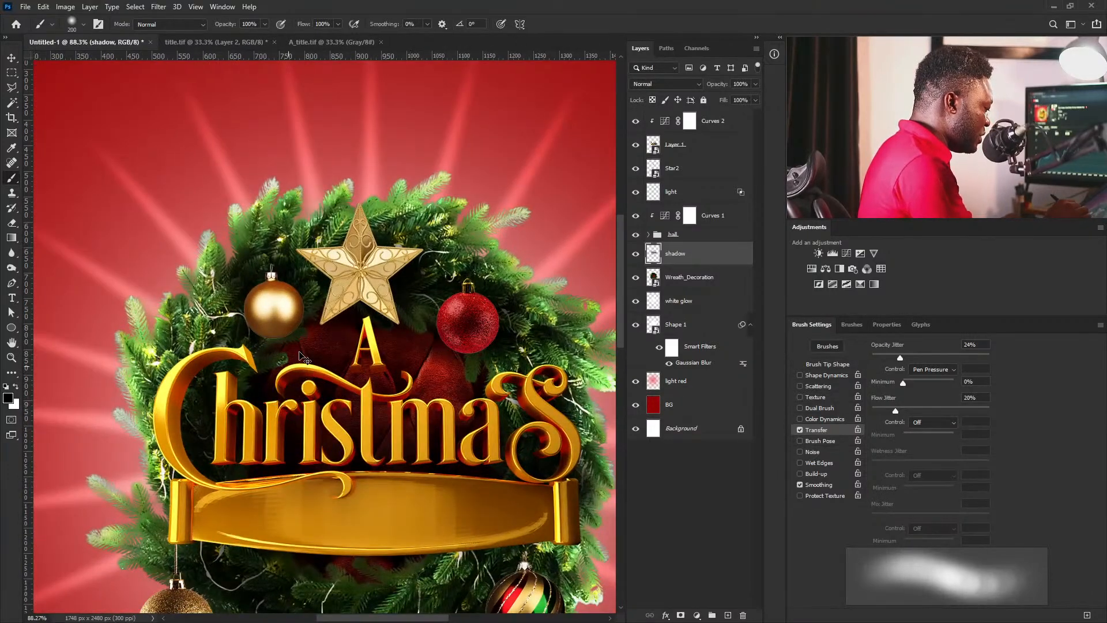
Reduce the brush to 40 px and paint finer shadows on the wreath around the gold ball and the star.
alt+scroll(342, 281, up, 6)
key(bracketleft)
key(bracketleft)
key(bracketleft)
key(bracketleft)
key(bracketleft)
key(bracketleft)
key(bracketleft)
key(bracketleft)
key(bracketleft)
key(bracketleft)
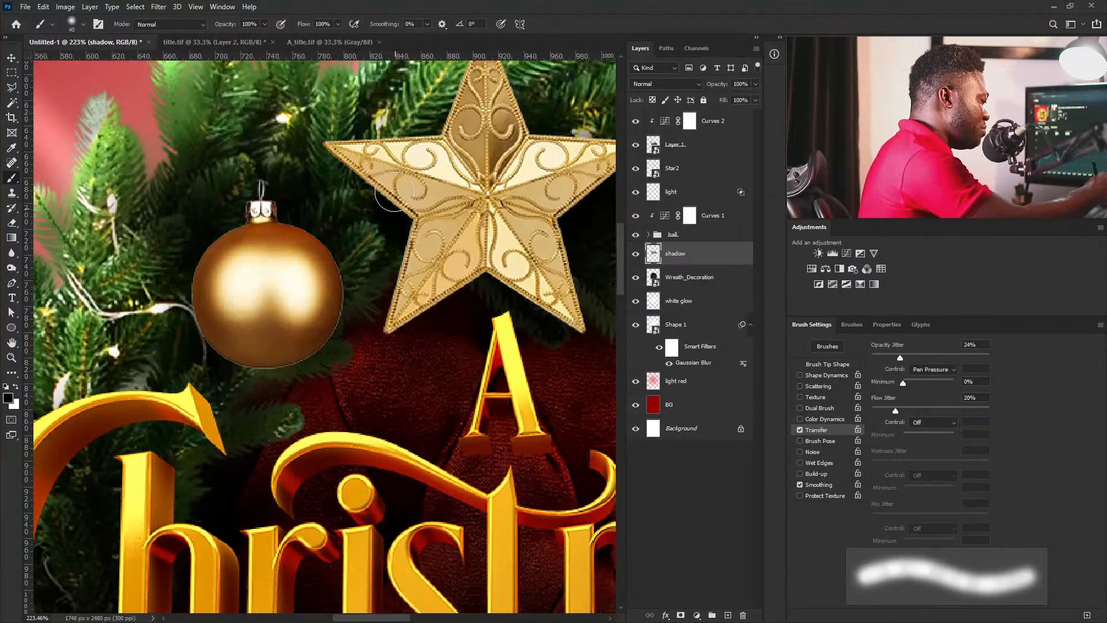
ctrl+drag(478, 297, 437, 336)
drag(374, 236, 244, 335)
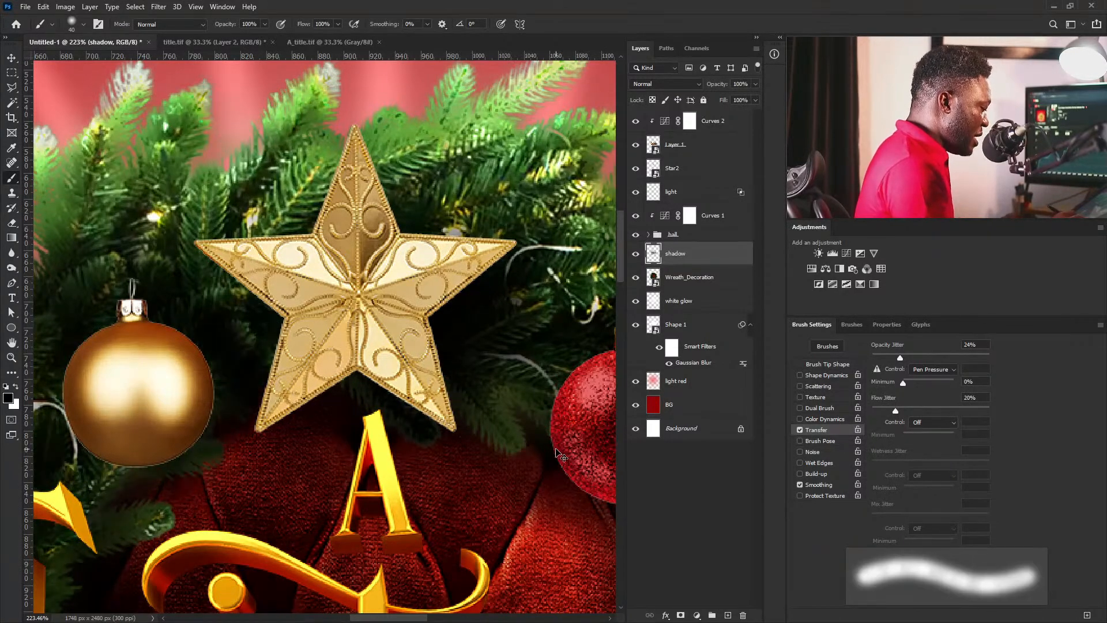
Paint shadow on the wreath beside the red glitter ball, undoing the last stroke.
ctrl+drag(553, 394, 404, 345)
ctrl+drag(482, 371, 541, 410)
ctrl+drag(475, 347, 523, 384)
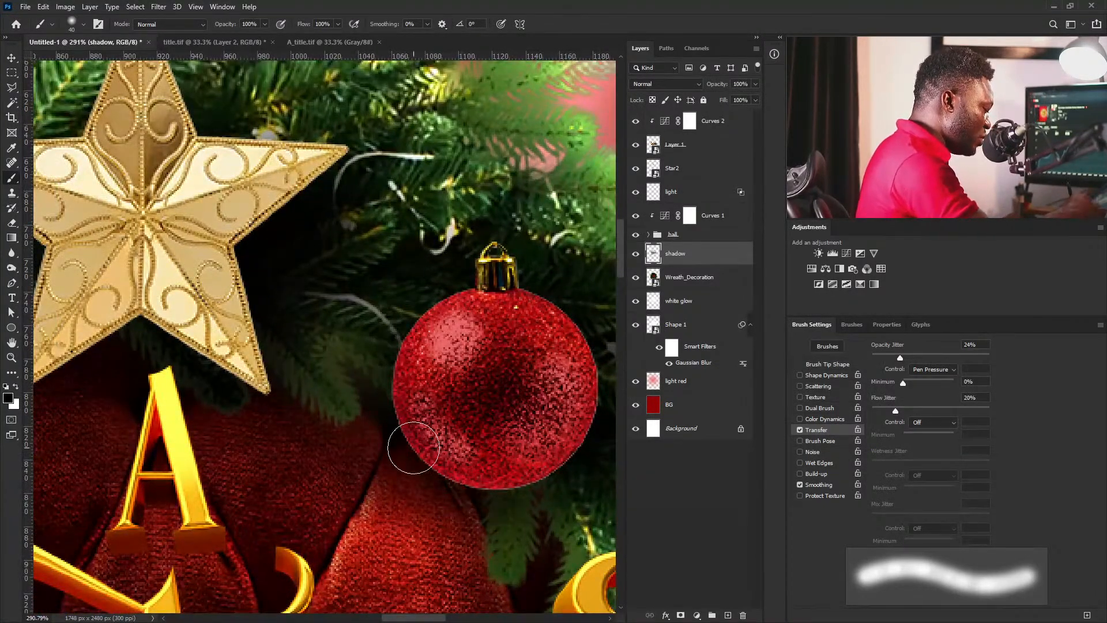
ctrl+drag(552, 421, 371, 358)
key(ctrl+z)
Enlarge the brush to 70 px and darken the wreath behind the curls of the final "S".
drag(364, 421, 279, 396)
mouse_move(522, 450)
mouse_down()
mouse_move(417, 454)
mouse_move(473, 312)
mouse_move(494, 320)
mouse_up()
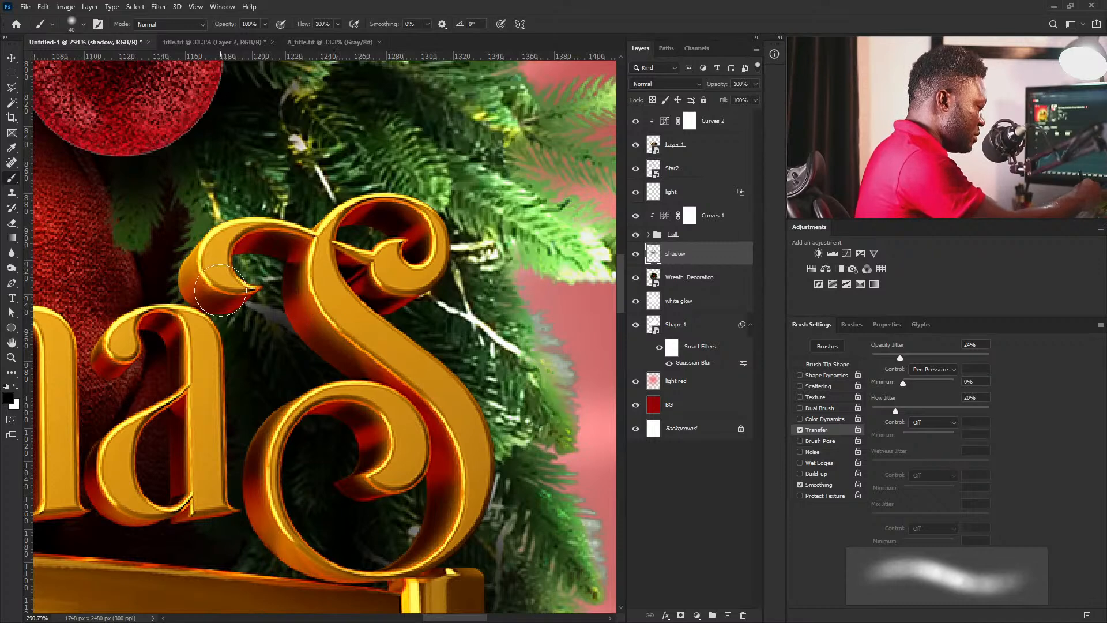
key(bracketright)
key(bracketright)
key(bracketright)
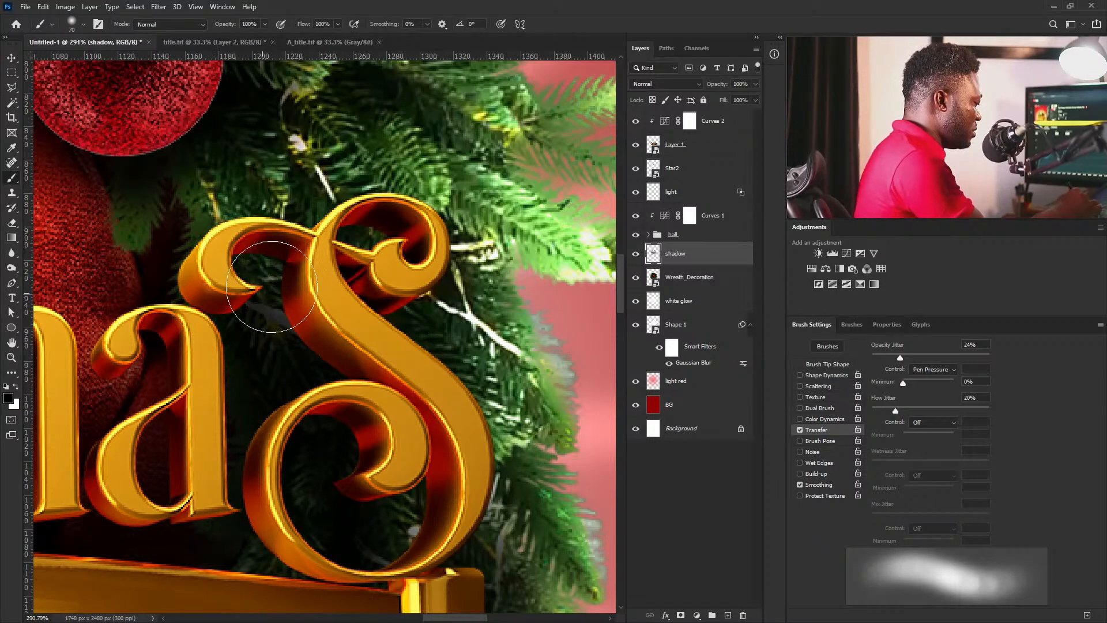
Paint soft black shading on the shadow layer over the wreath around the gold lettering and below the banner.
mouse_move(467, 428)
ctrl+mouse_down()
mouse_move(423, 489)
mouse_move(398, 498)
ctrl+mouse_up()
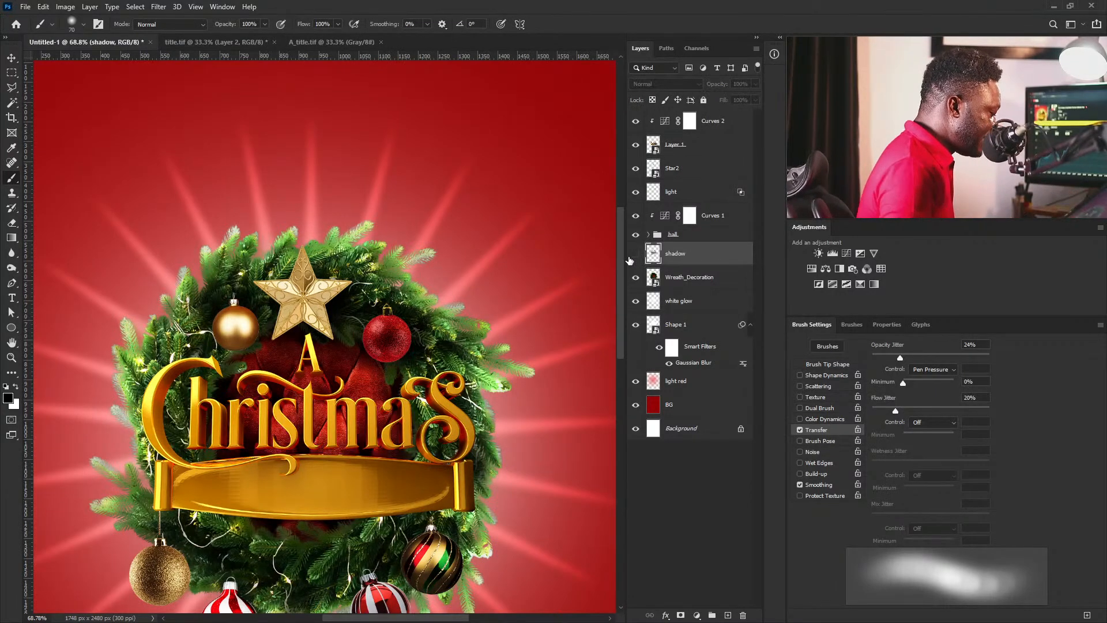
click(635, 257)
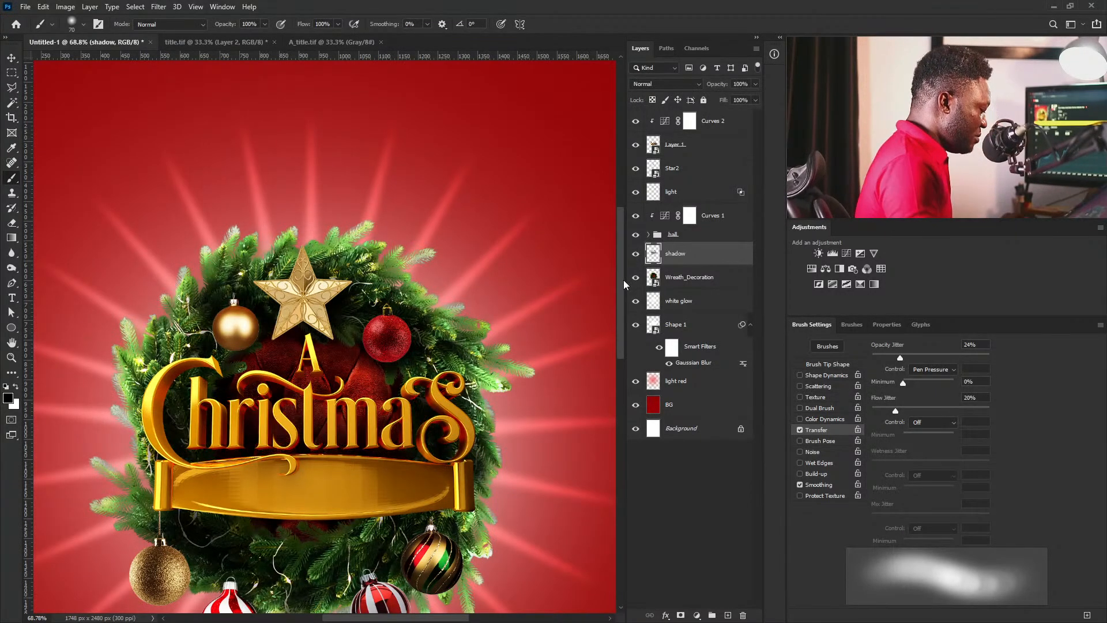
drag(438, 556, 525, 414)
drag(420, 431, 412, 477)
mouse_move(336, 481)
mouse_down()
mouse_move(371, 489)
mouse_move(364, 485)
mouse_up()
drag(305, 509, 473, 443)
drag(240, 452, 266, 518)
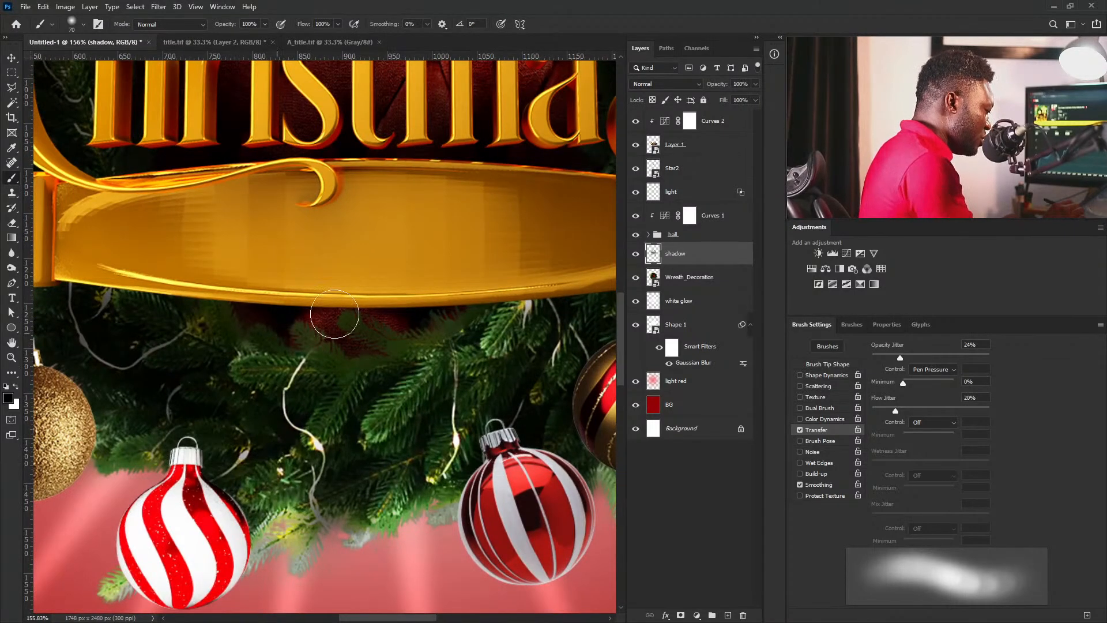
mouse_move(302, 364)
mouse_down()
mouse_move(497, 347)
mouse_move(307, 425)
mouse_move(235, 479)
mouse_up()
drag(213, 428, 491, 445)
ctrl+drag(441, 334, 371, 315)
ctrl+drag(500, 346, 441, 350)
drag(510, 416, 348, 383)
mouse_move(447, 362)
ctrl+mouse_down()
mouse_move(423, 374)
mouse_move(442, 374)
ctrl+mouse_up()
drag(395, 283, 466, 409)
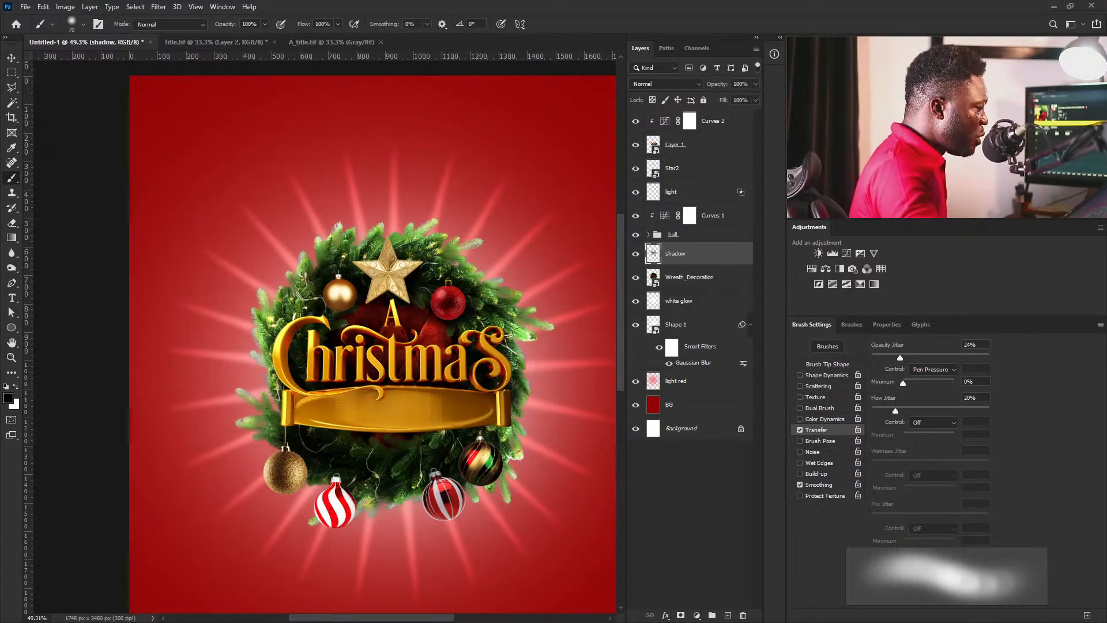
Place the Tied Bow image, scale it to 8.55%, and position it below the gold banner.
drag(416, 408, 415, 407)
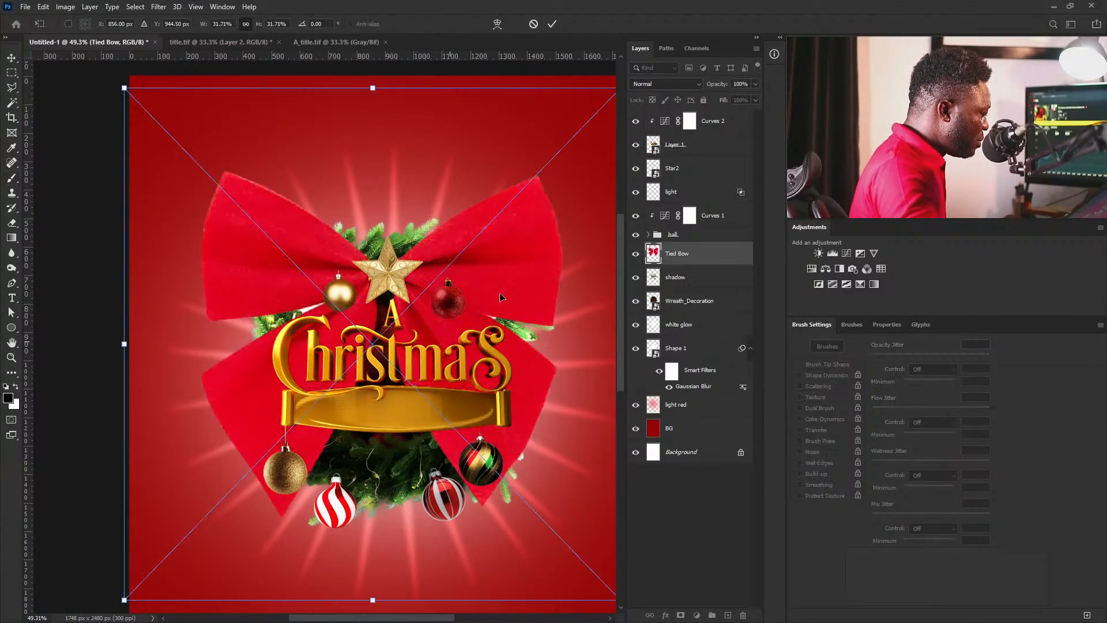
alt+drag(124, 90, 307, 276)
drag(382, 339, 402, 468)
key(Return)
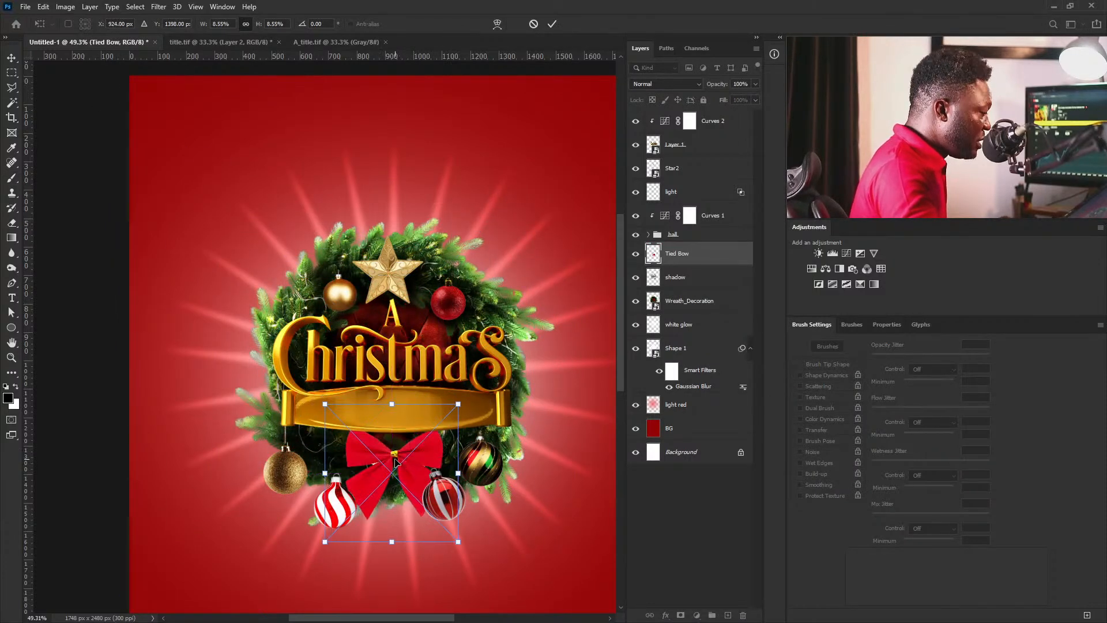
Move the Tied Bow layer to the top of the layer stack and enlarge the bow about its centre.
drag(712, 257, 709, 115)
key(ctrl+t)
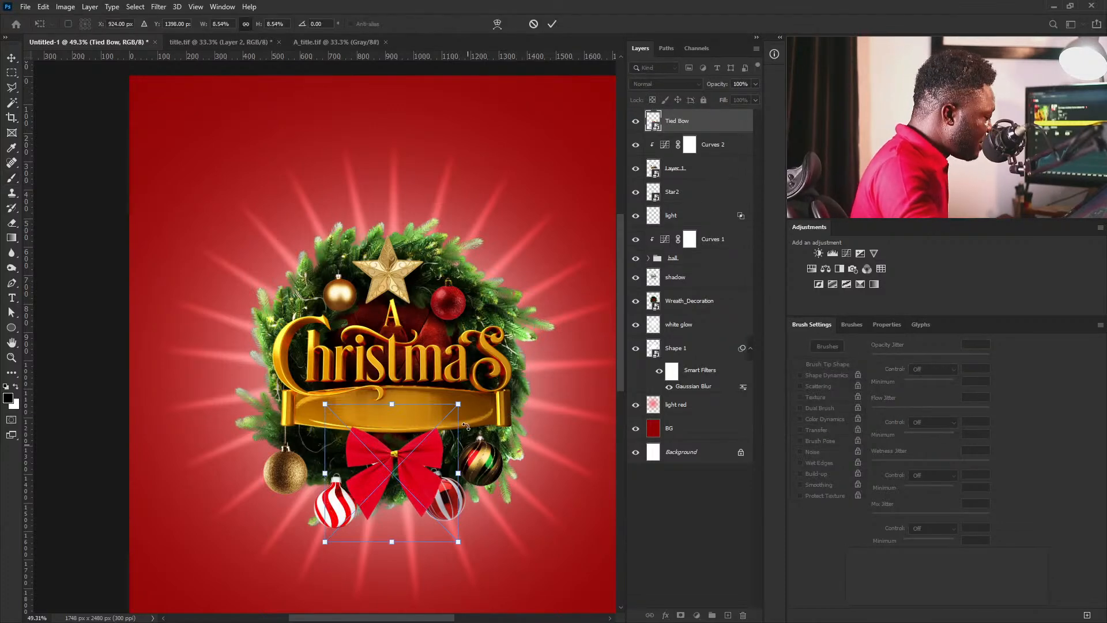
mouse_move(458, 407)
alt+mouse_down()
mouse_move(494, 375)
mouse_move(485, 394)
mouse_move(474, 387)
alt+mouse_up()
alt+scroll(366, 514, up, 5)
key(Return)
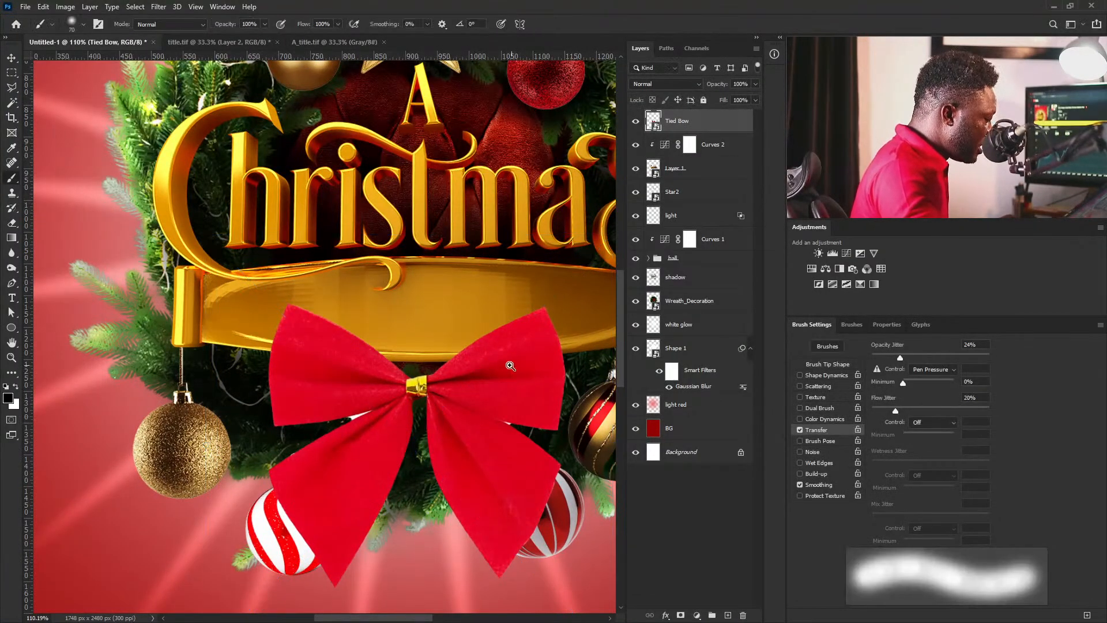
alt+scroll(508, 369, down, 3)
click(635, 124)
click(635, 123)
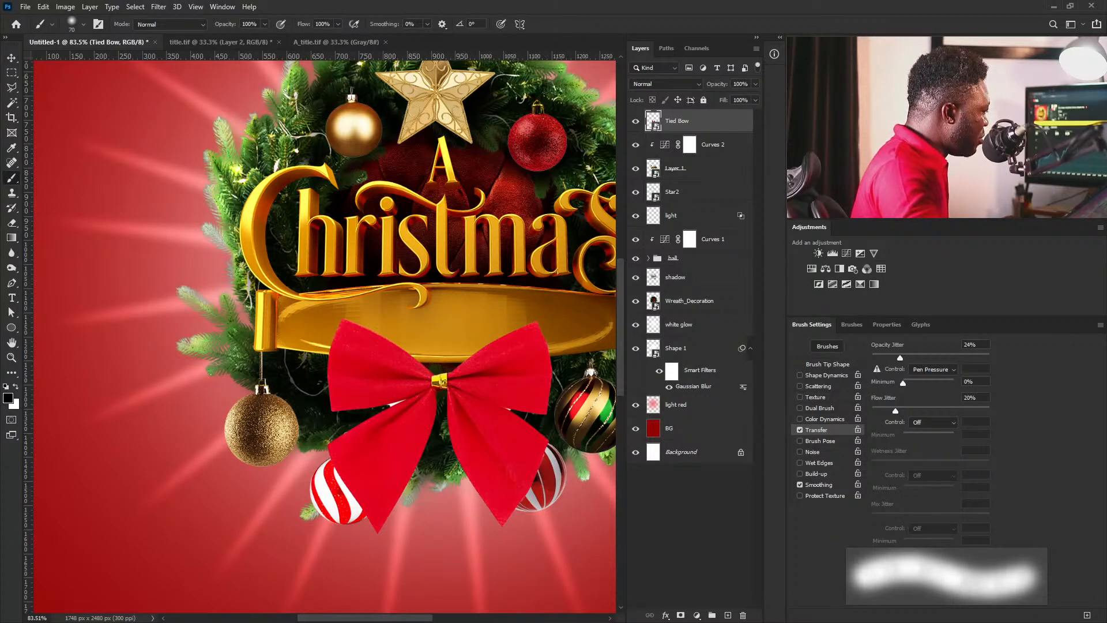
Reposition the red bow over the lower edge of the gold banner, centred beneath the title lettering.
click(11, 58)
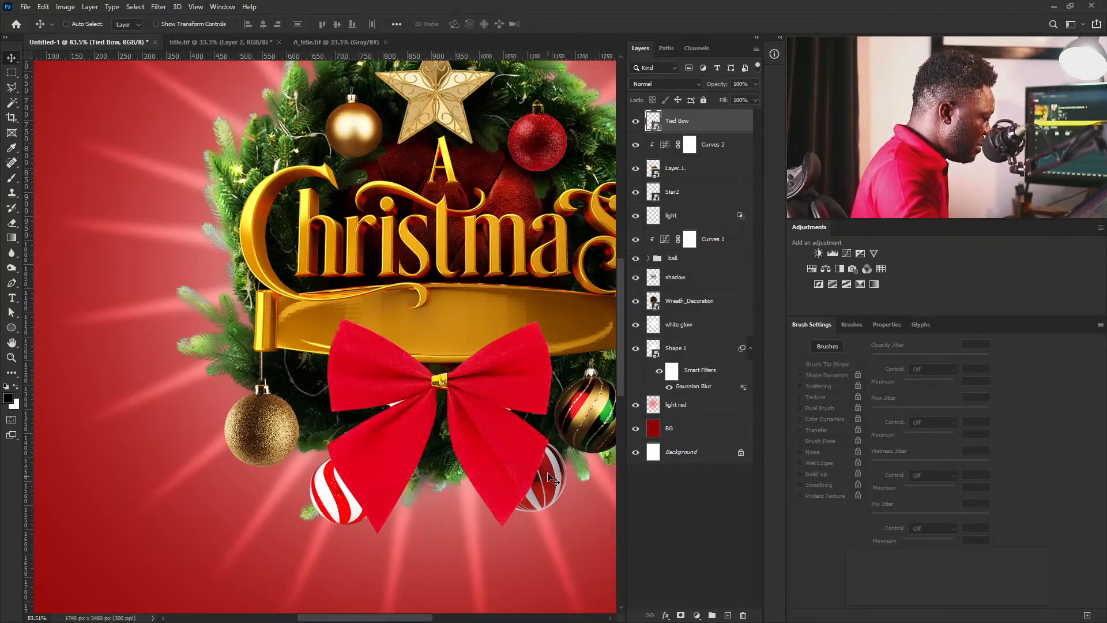
alt+scroll(520, 260, down, 2)
alt+scroll(520, 258, up, 4)
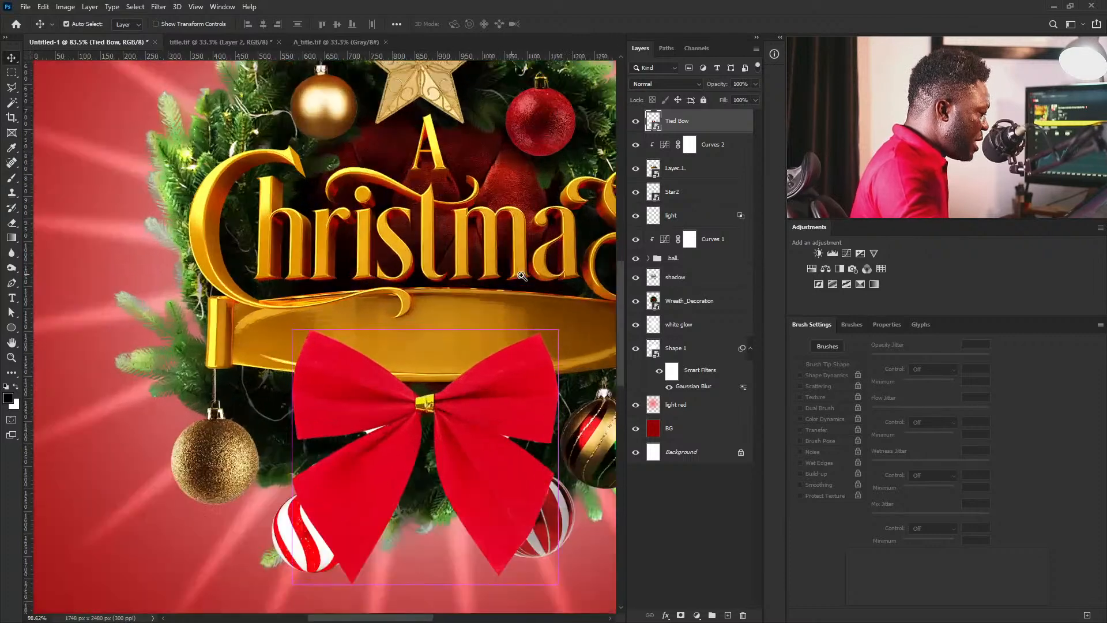
click(672, 169)
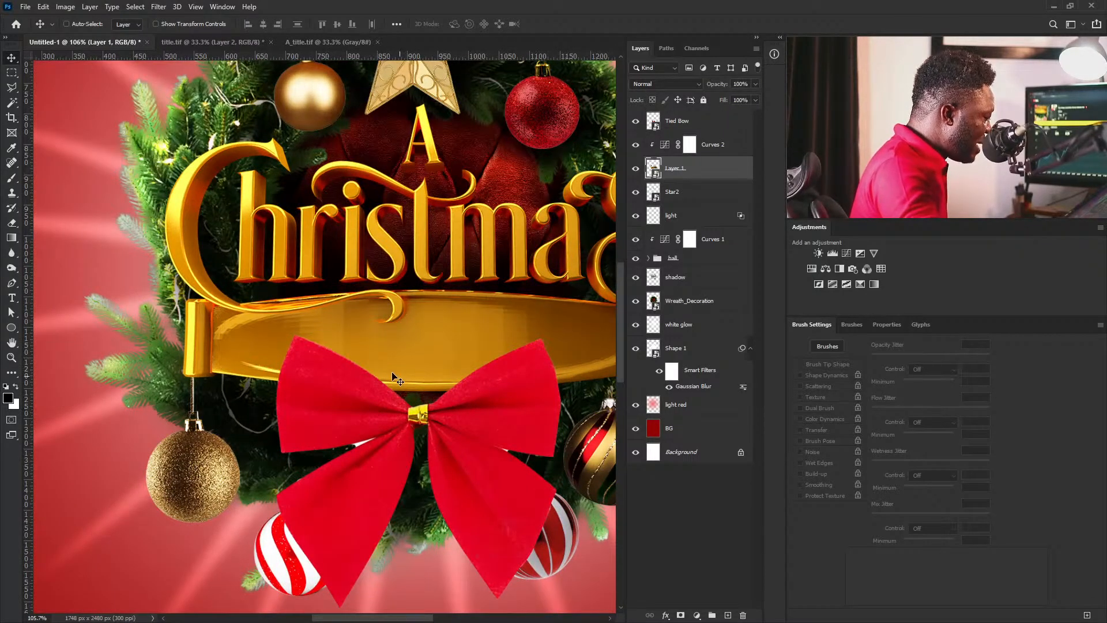
click(682, 121)
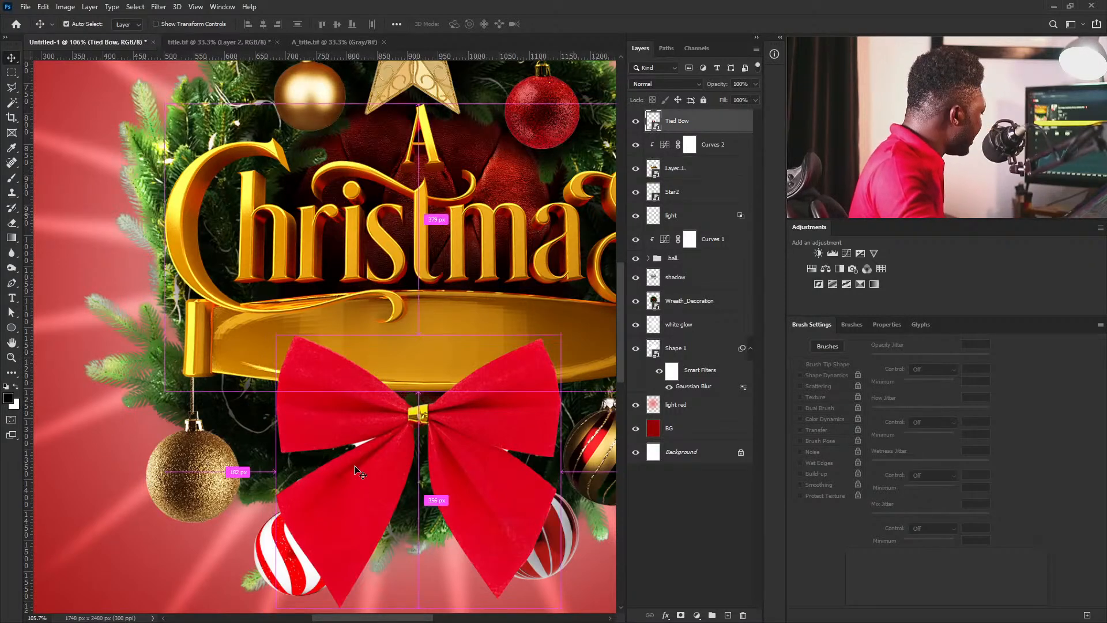
drag(428, 432, 449, 421)
alt+scroll(449, 421, down, 3)
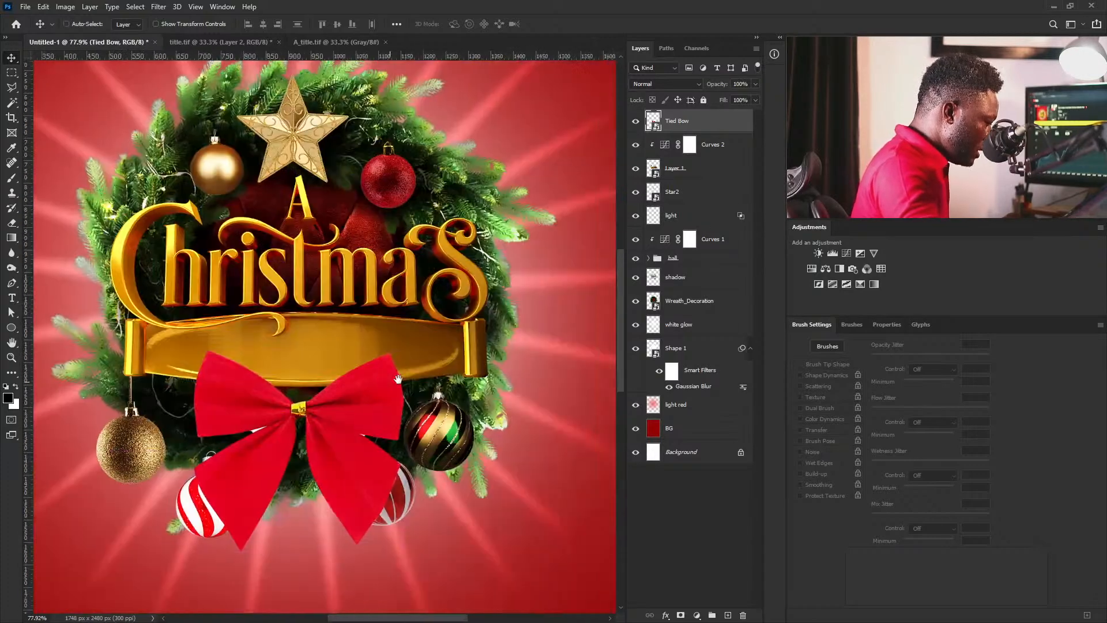
Shift the black-and-gold ball and the red-and-silver striped ball outward, away from the bow.
right_click(469, 423)
click(485, 436)
drag(461, 431, 478, 432)
right_click(412, 497)
click(433, 522)
drag(411, 497, 434, 497)
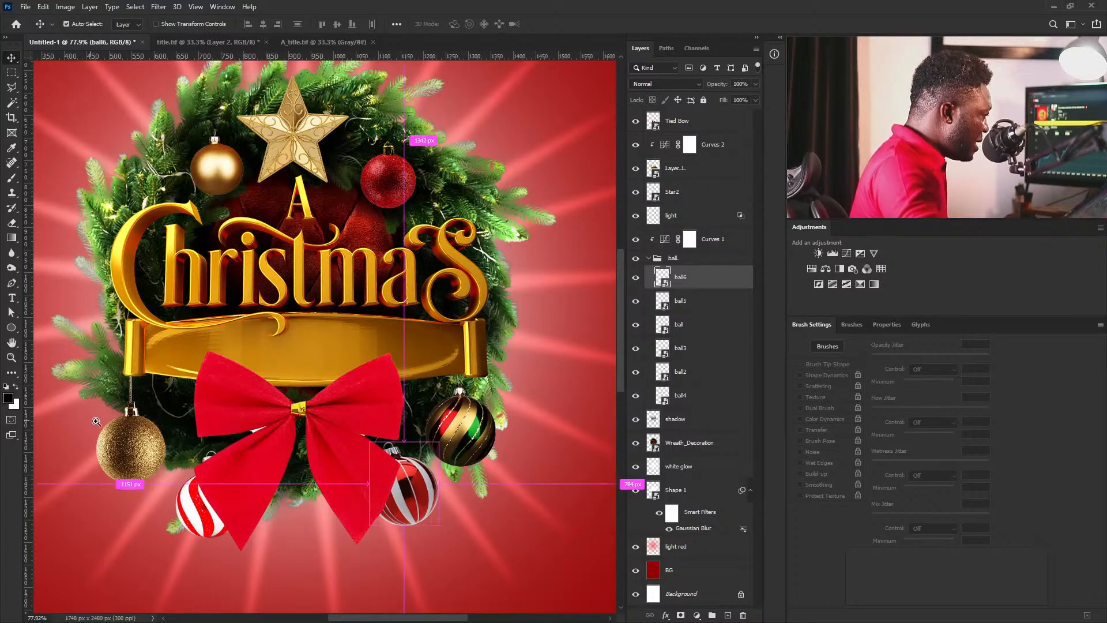
alt+scroll(98, 421, up, 1)
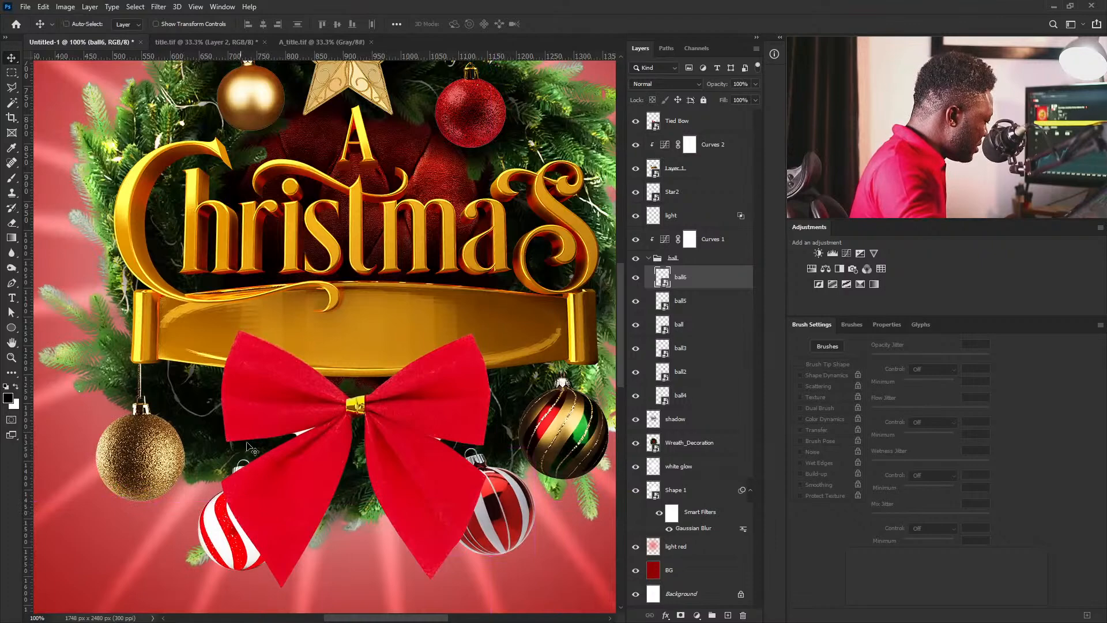
ctrl+drag(456, 305, 420, 305)
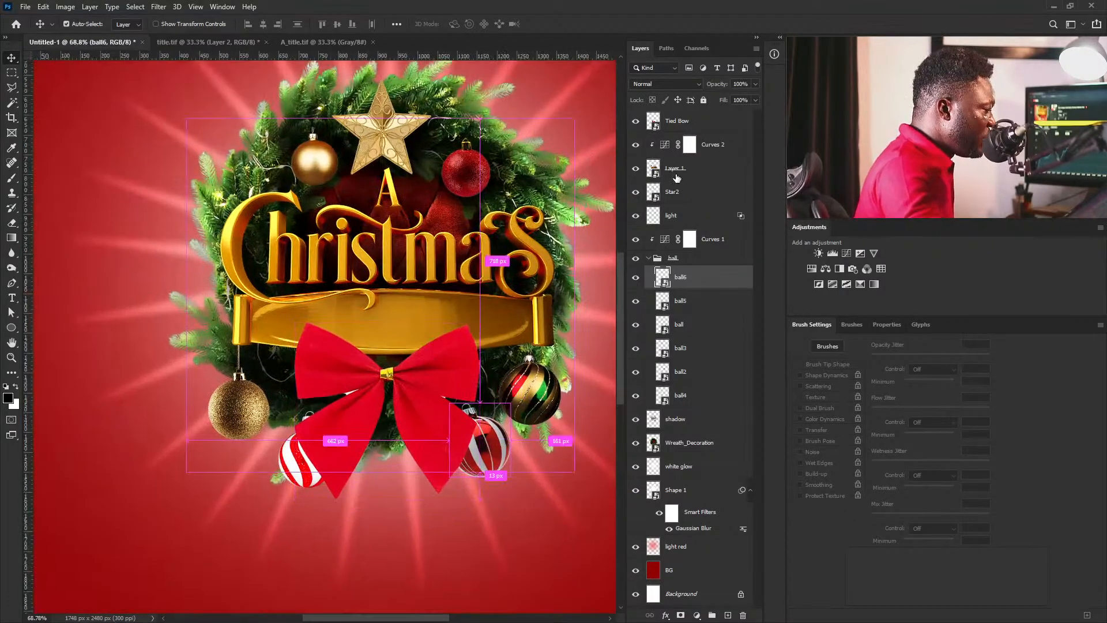
Create a layer named Shadow clipped to the title's Layer 1 and place it above Curves 2.
click(676, 173)
alt+click(727, 616)
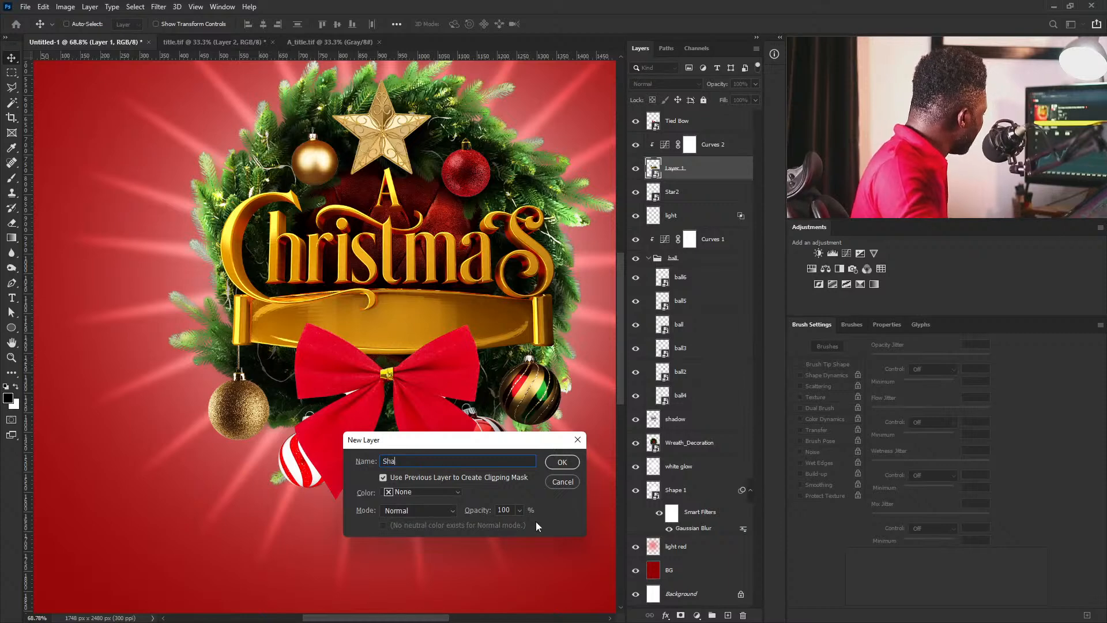
text(Shadow)
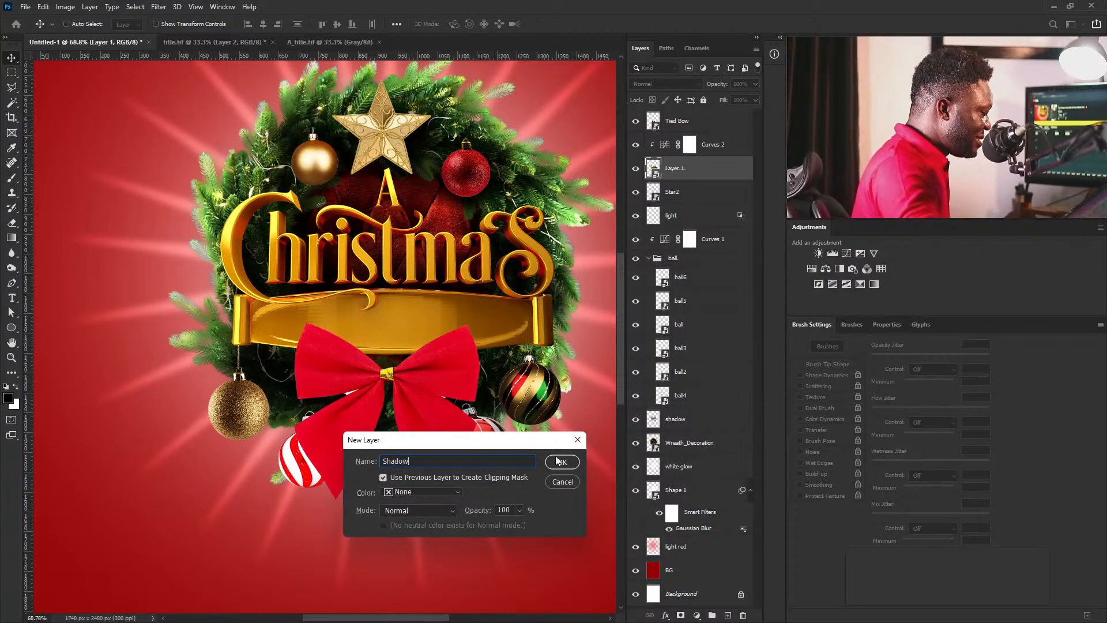
click(557, 461)
drag(710, 145, 709, 136)
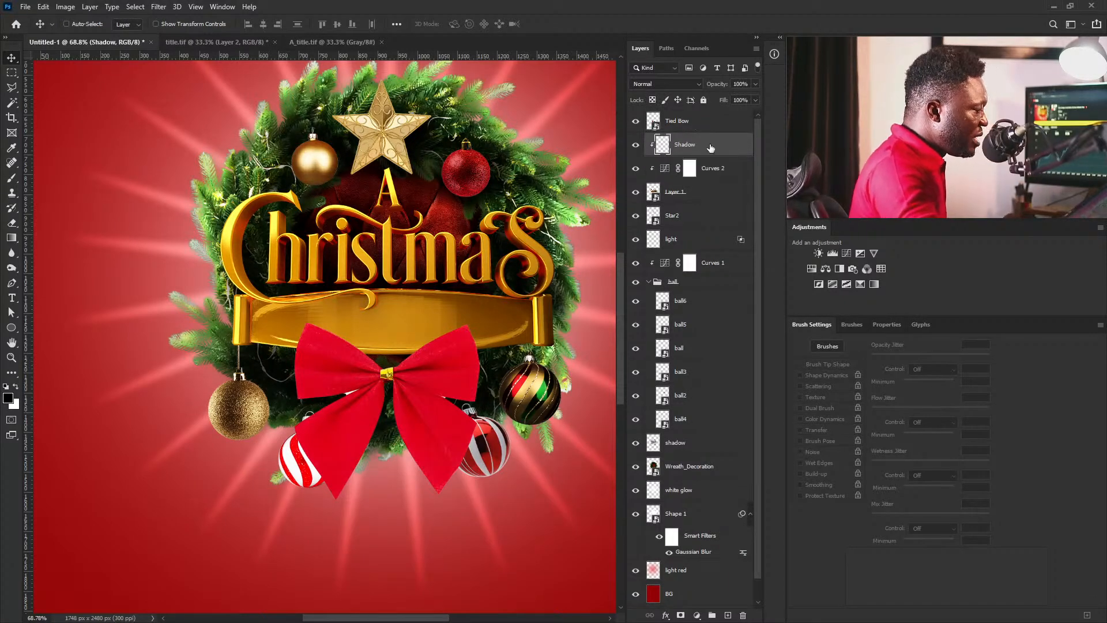
Paint a soft black shadow on the banner behind the bow with a 125 px brush on the Shadow layer.
ctrl+drag(406, 359, 440, 371)
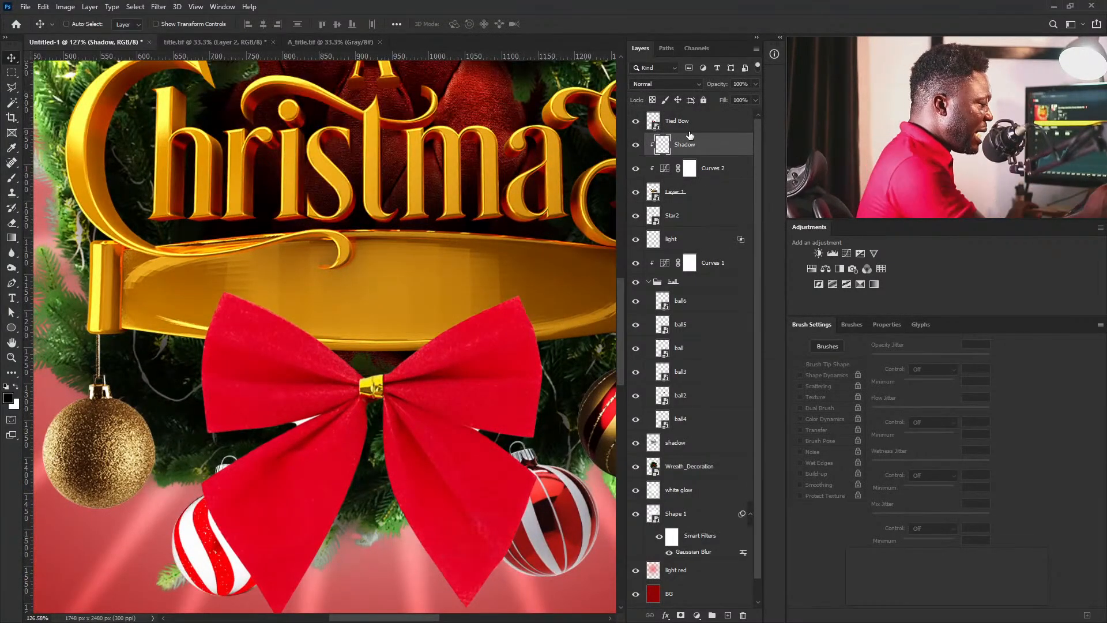
ctrl+drag(535, 361, 471, 453)
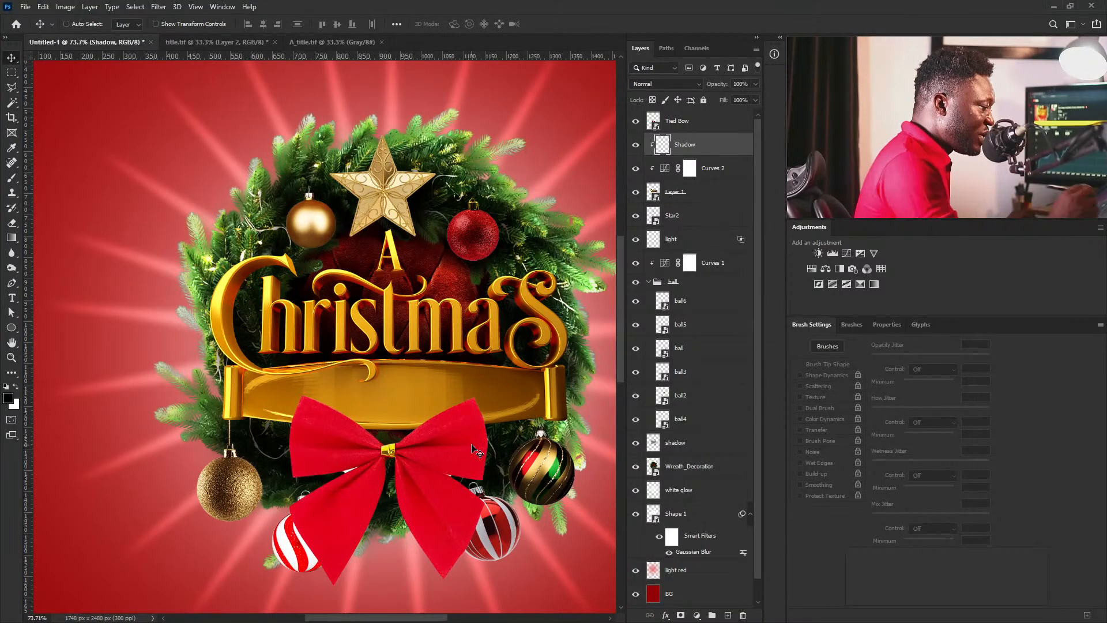
ctrl+drag(507, 472, 516, 449)
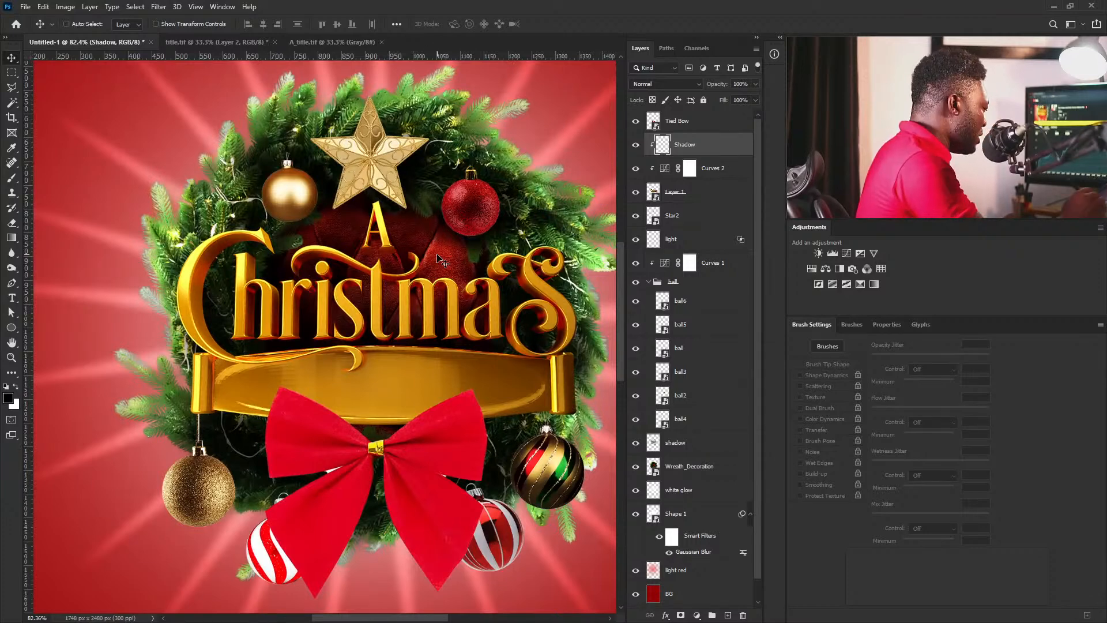
key(b)
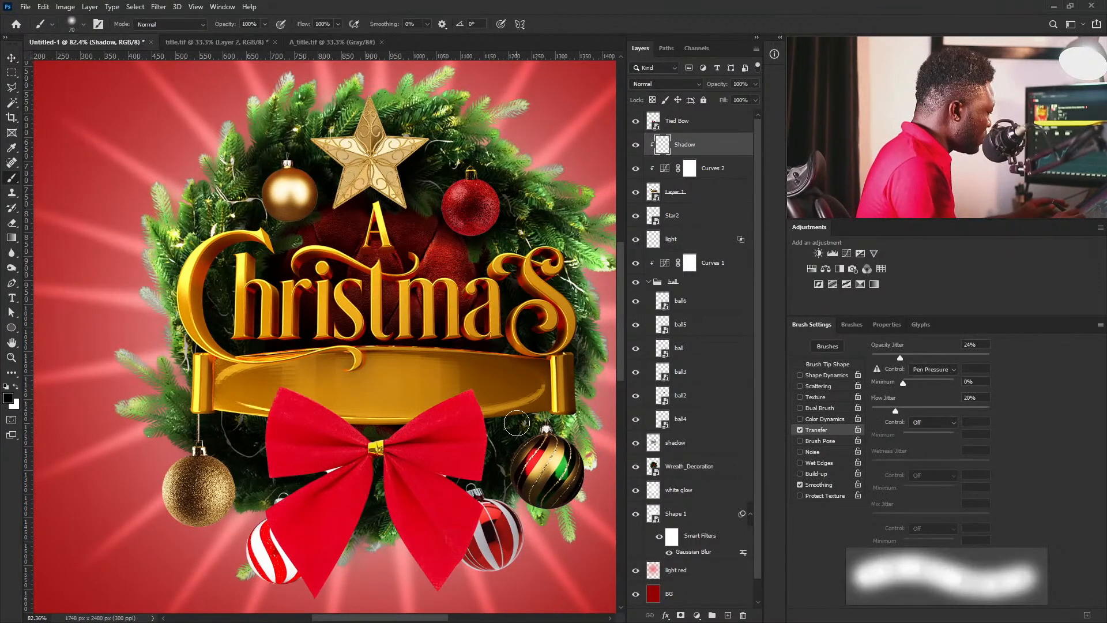
key(bracketright)
key(bracketright)
key(bracketright)
key(bracketright)
ctrl+drag(440, 435, 479, 453)
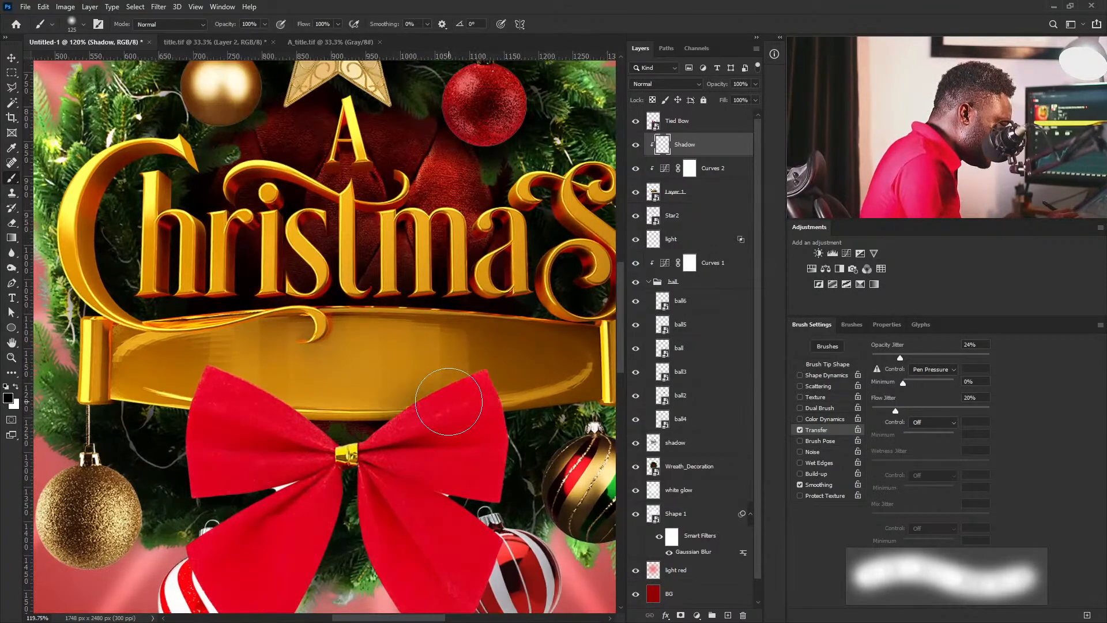
drag(252, 410, 346, 460)
drag(272, 420, 368, 460)
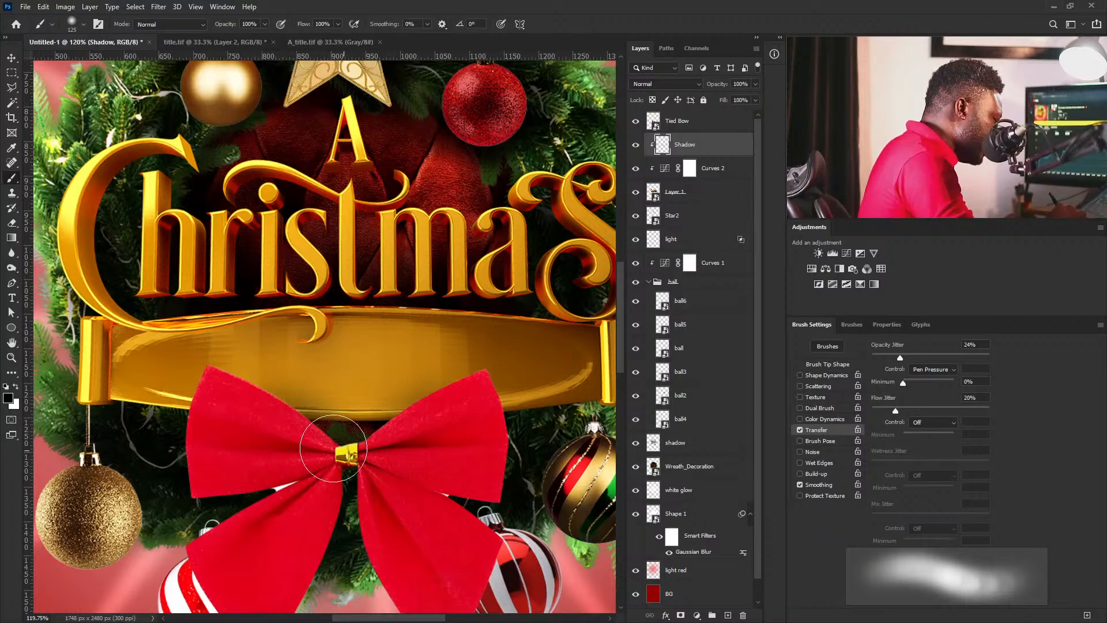
ctrl+drag(503, 436, 468, 471)
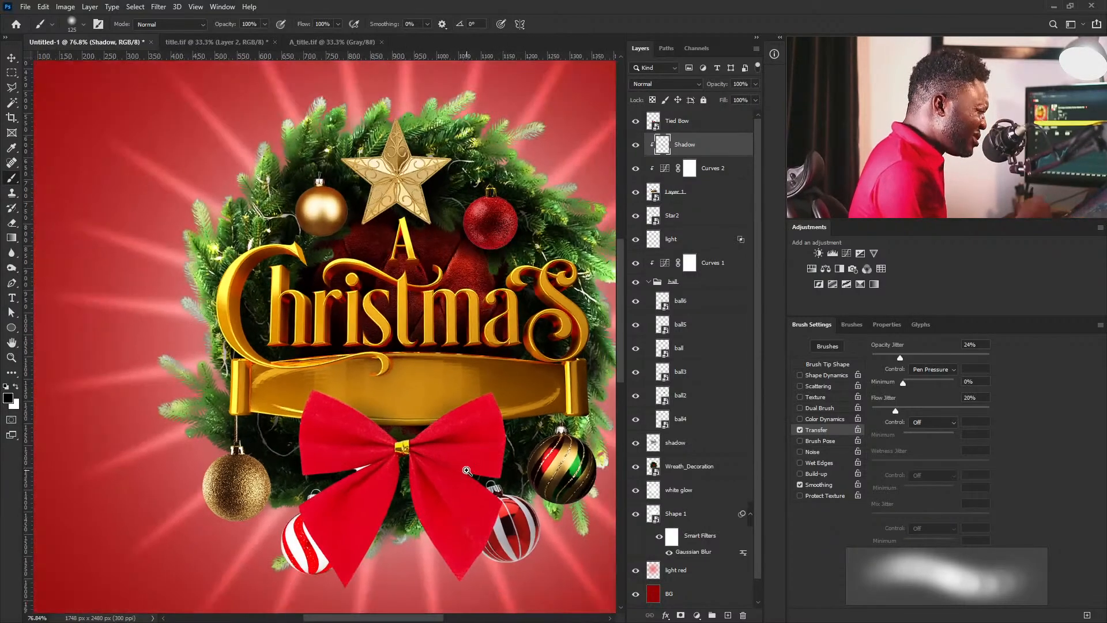
ctrl+drag(445, 429, 471, 441)
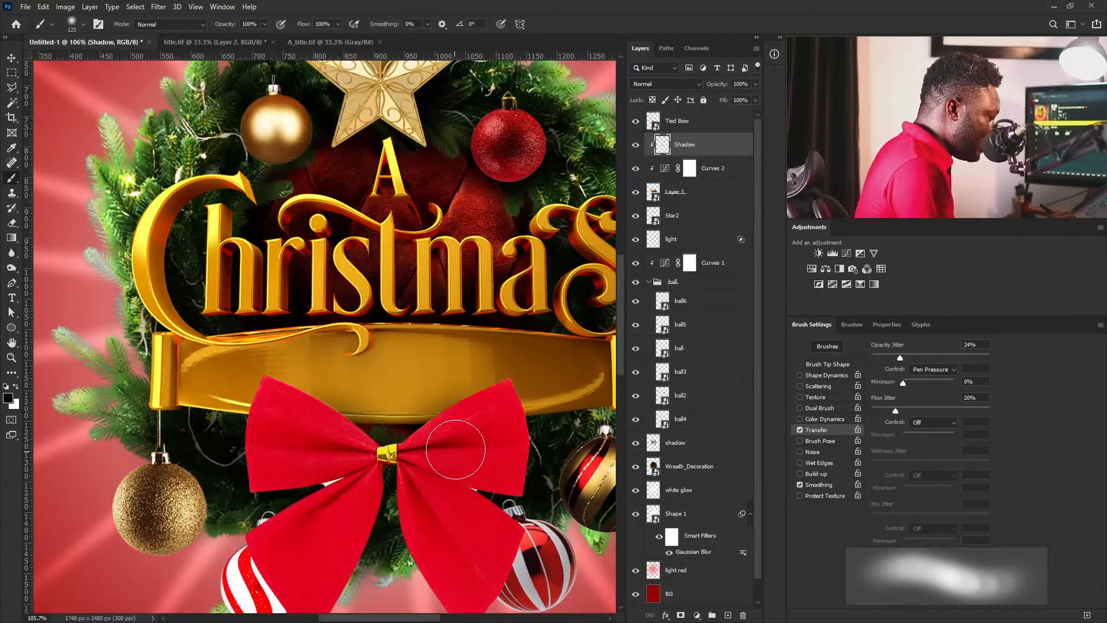
Reduce the brush size to 70 px.
key(bracketleft)
key(bracketleft)
key(bracketleft)
key(bracketleft)
key(bracketleft)
key(bracketleft)
key(bracketleft)
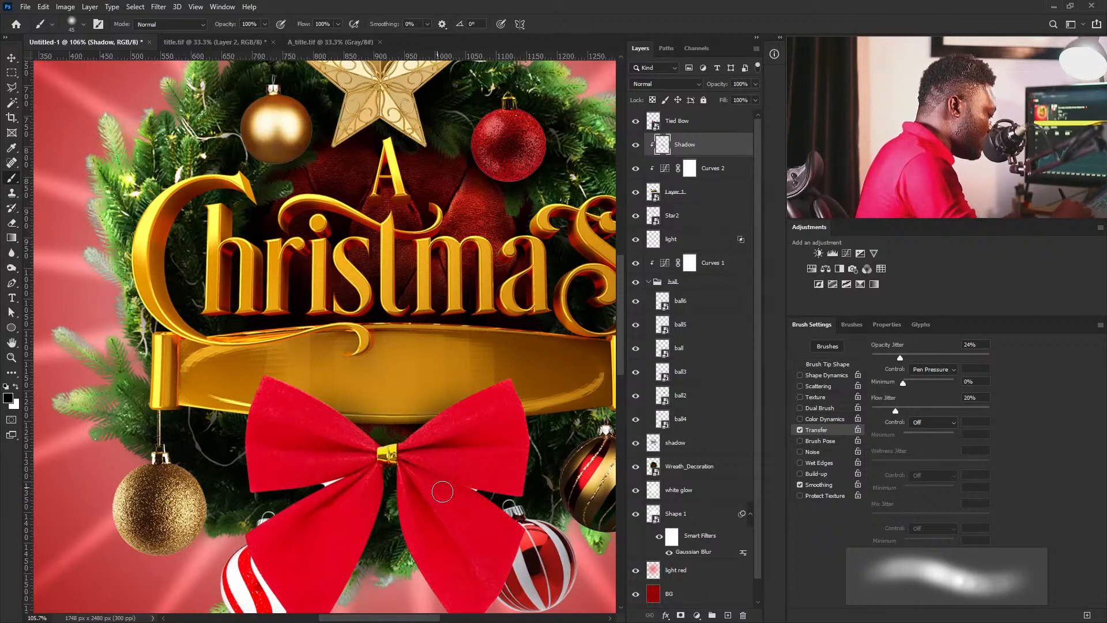
key(bracketright)
key(bracketright)
key(bracketright)
Add a Curves adjustment layer above Tied Bow and clip it to the bow.
mouse_move(505, 429)
ctrl+mouse_down()
mouse_move(464, 460)
mouse_move(513, 454)
ctrl+mouse_up()
click(702, 125)
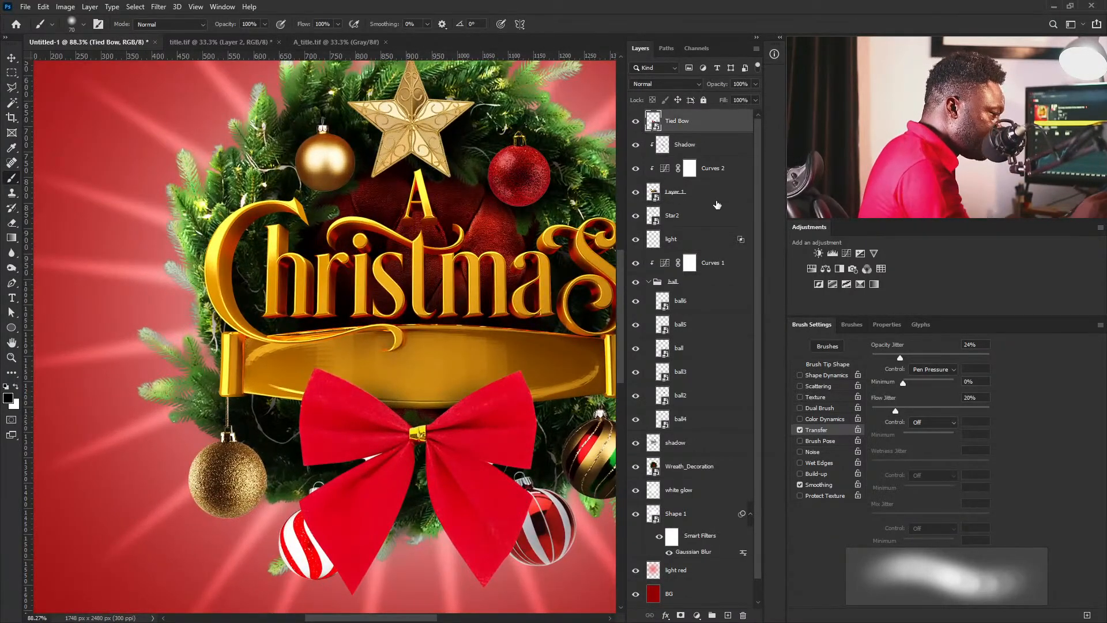
click(847, 253)
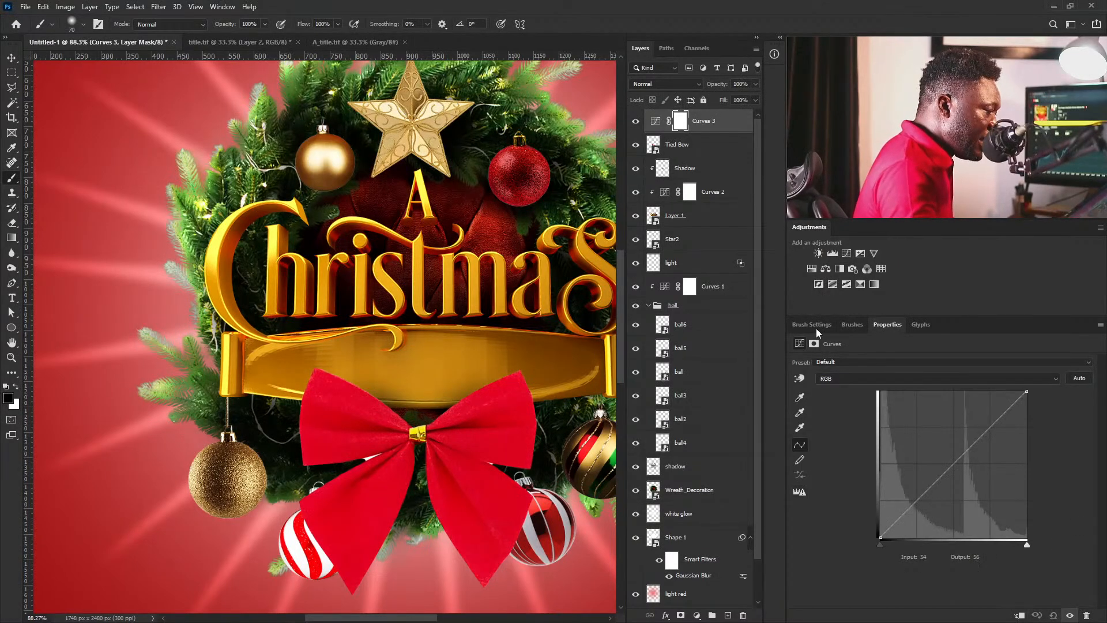
click(1020, 615)
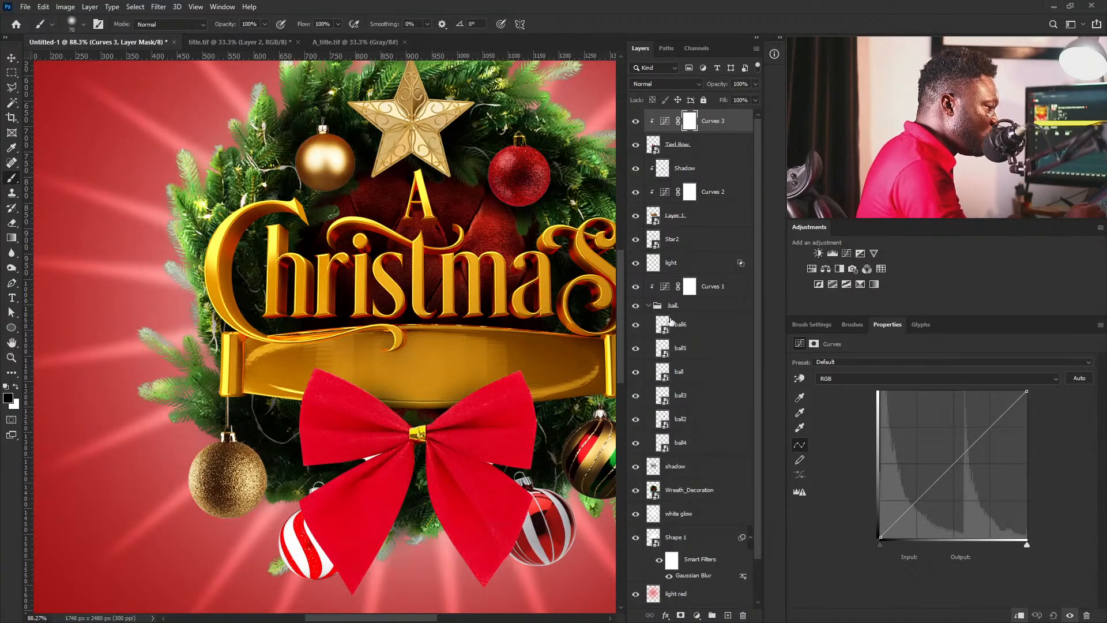
Set the bow's Curves layer to Luminosity blending and darken it with a curve point at input 118, output 29.
click(666, 83)
click(672, 365)
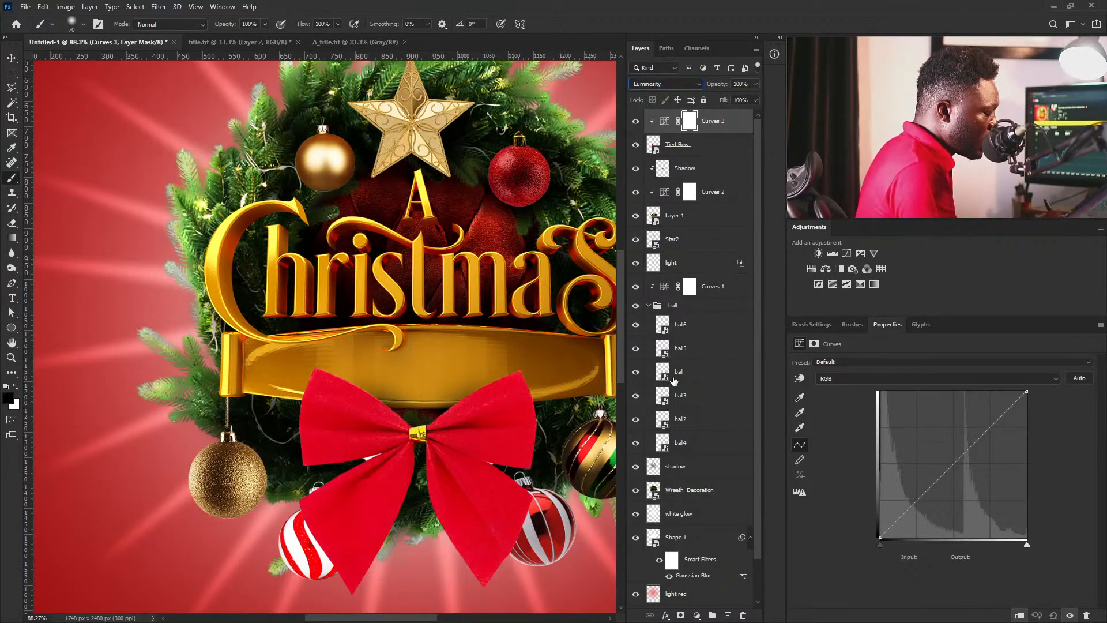
drag(920, 497, 950, 518)
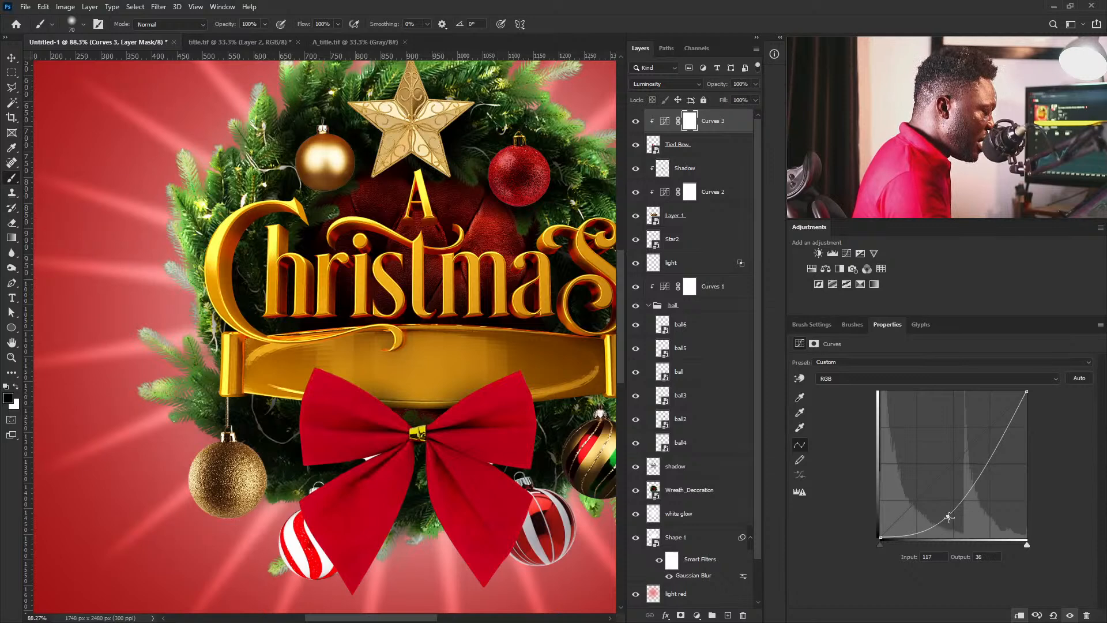
drag(949, 518, 951, 522)
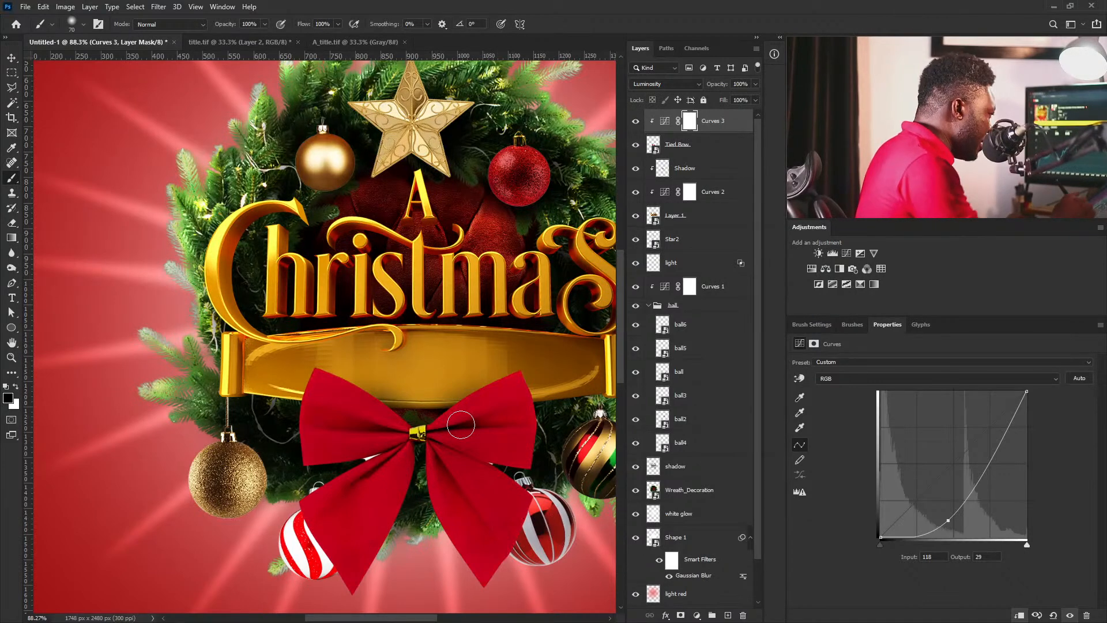
Mask the Tied Bow layer with the ball6 outline so the bow is hidden where it overlaps that ornament.
key(v)
right_click(557, 529)
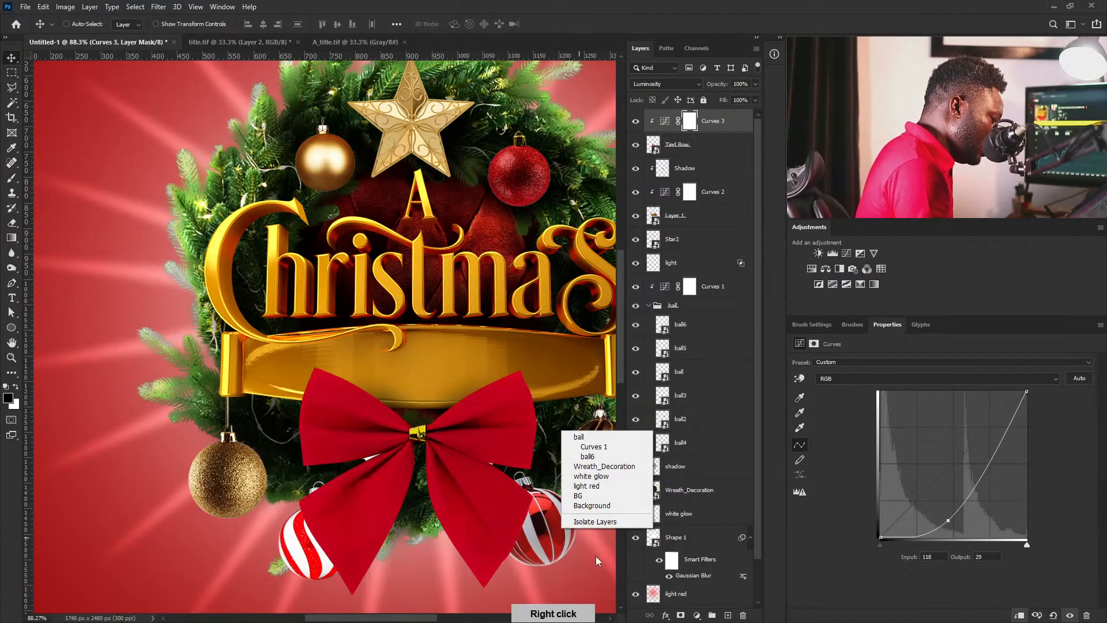
click(608, 457)
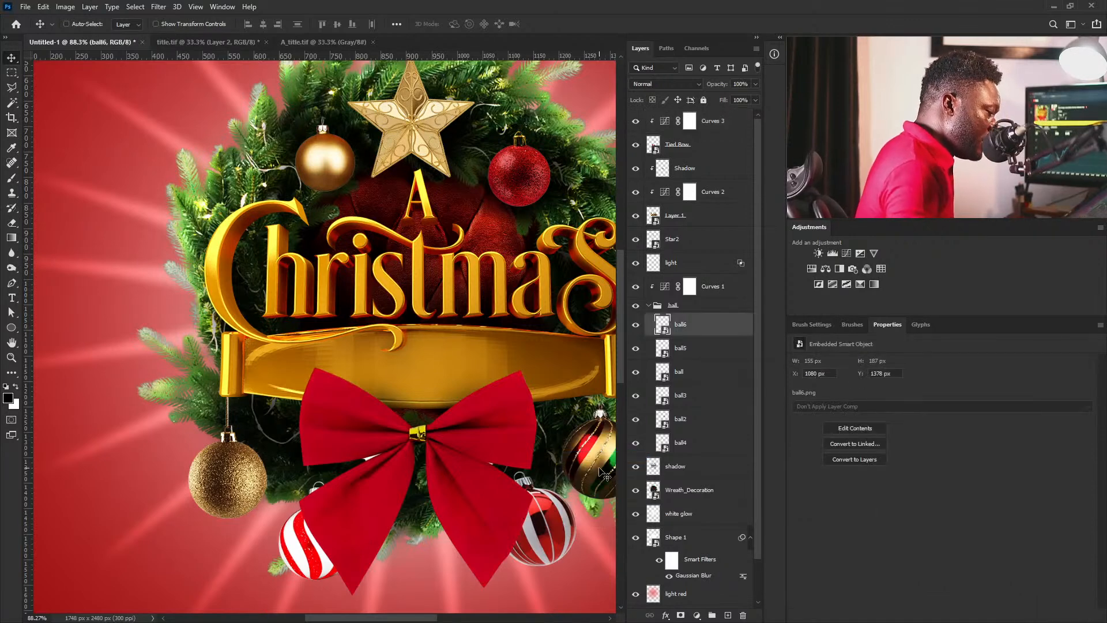
ctrl+click(663, 327)
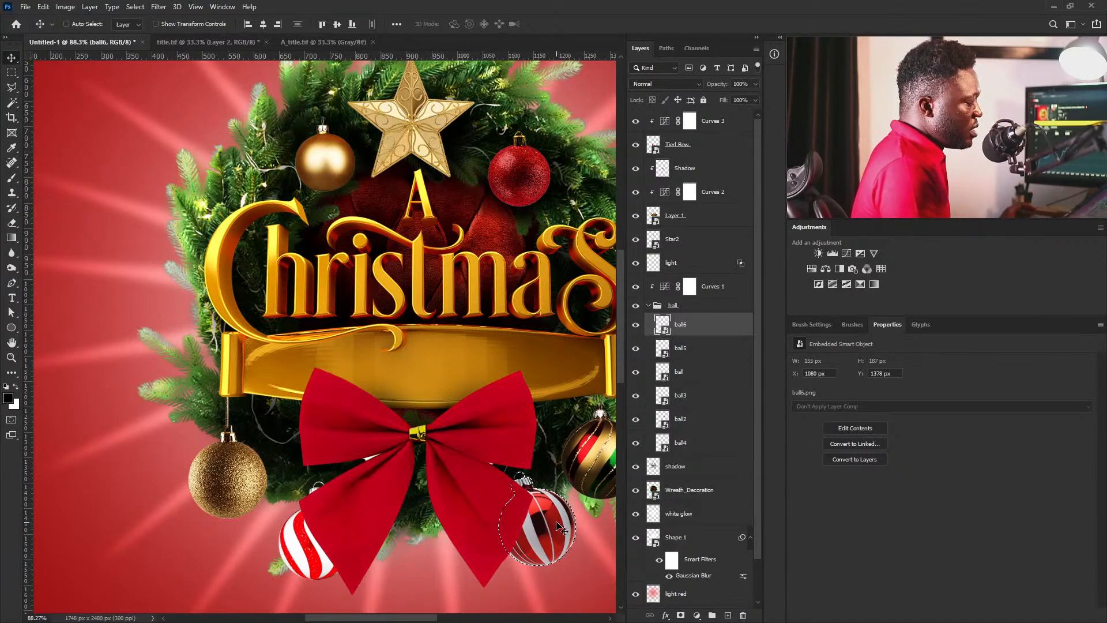
click(701, 147)
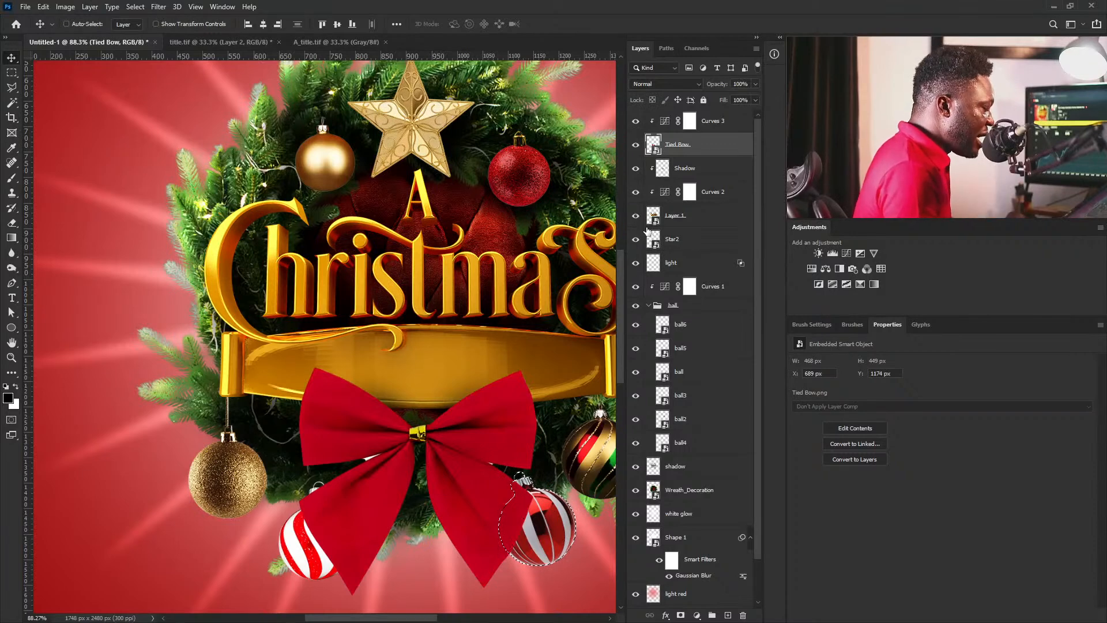
click(681, 616)
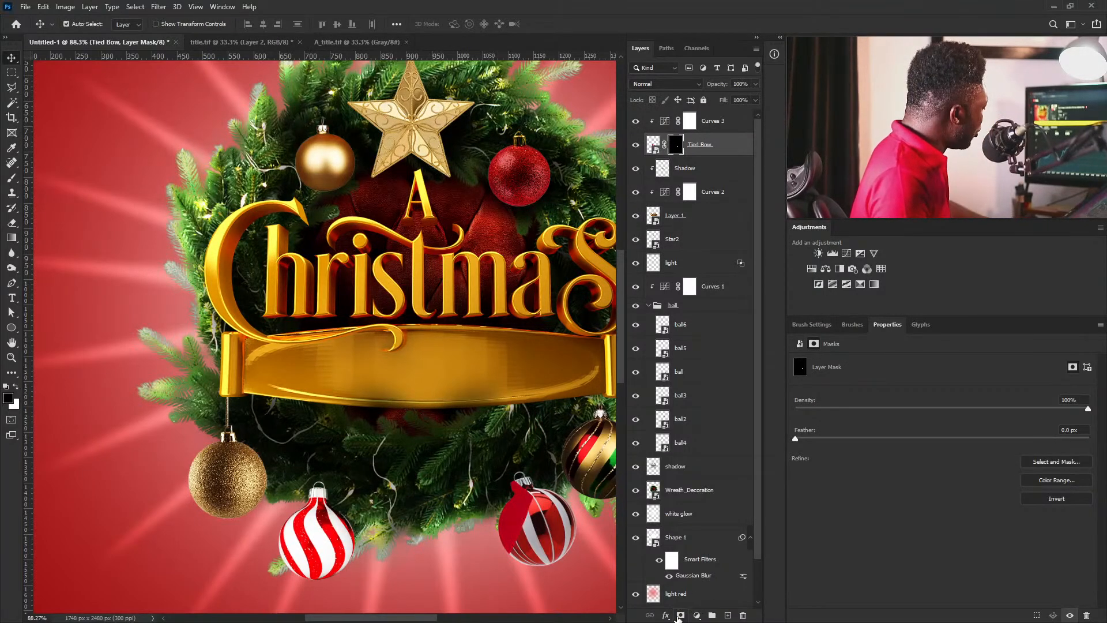
key(ctrl+i)
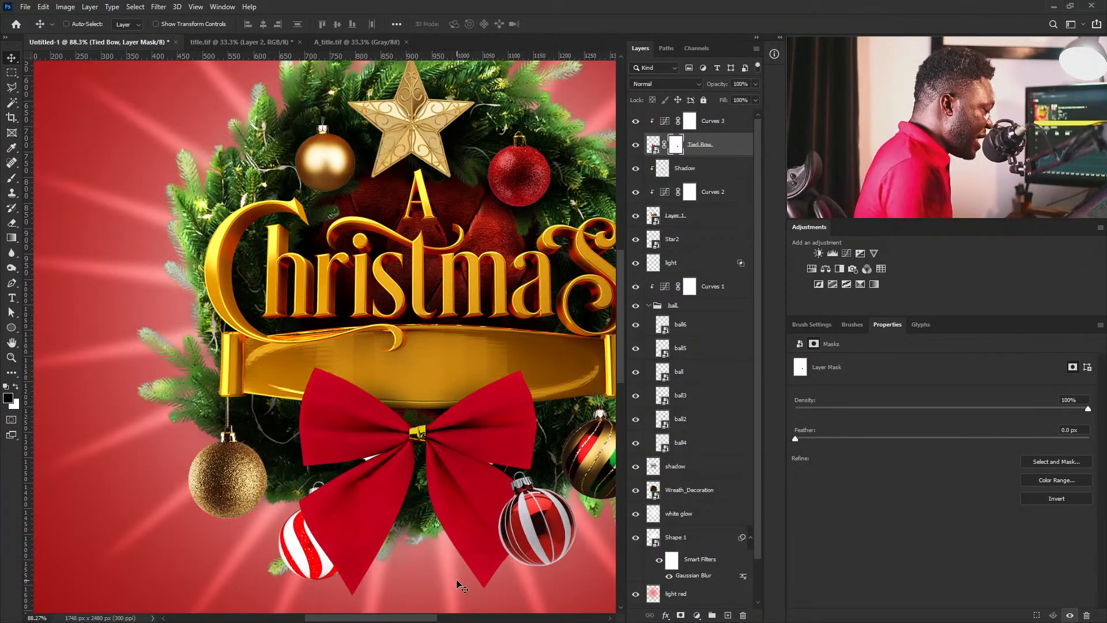
Hide the bow over the ball5 ornament by filling that ornament's outline with black on the Tied Bow mask.
right_click(292, 544)
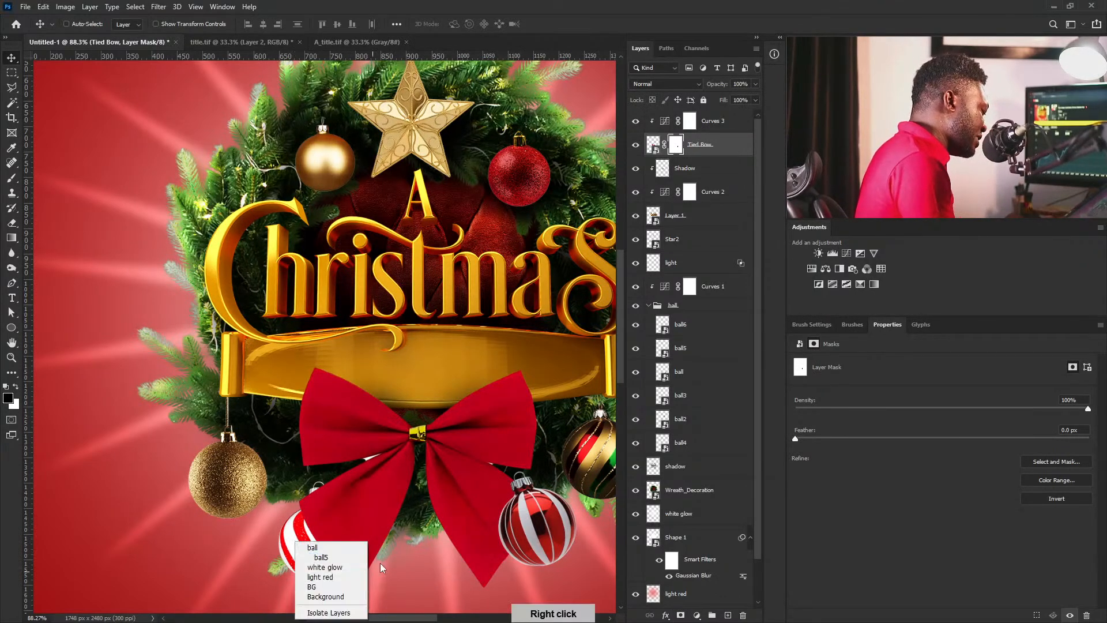
click(340, 558)
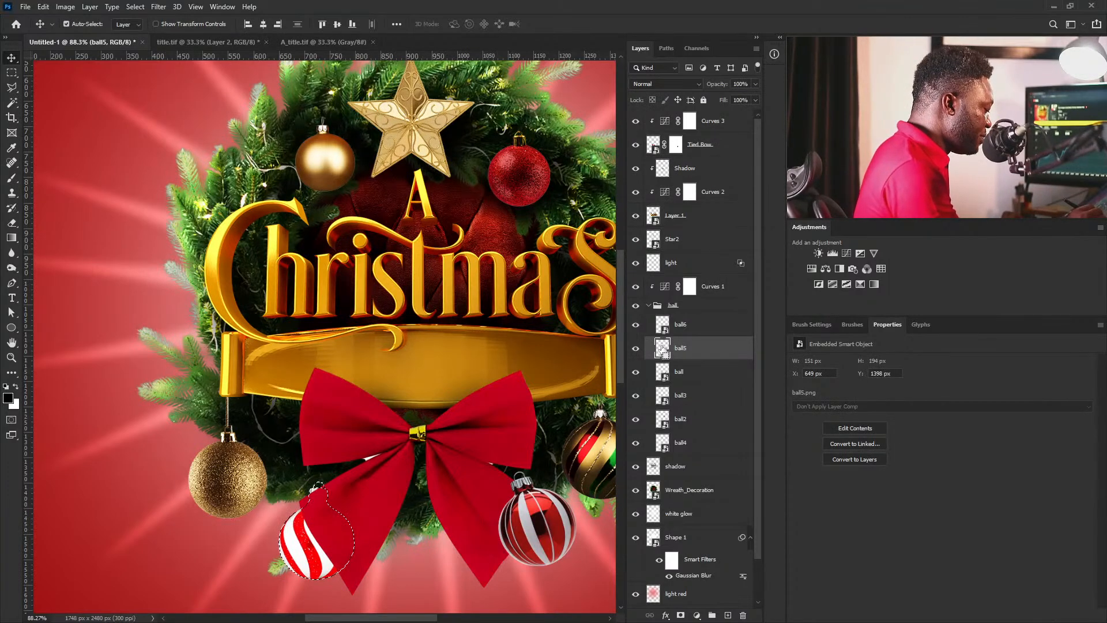
click(676, 145)
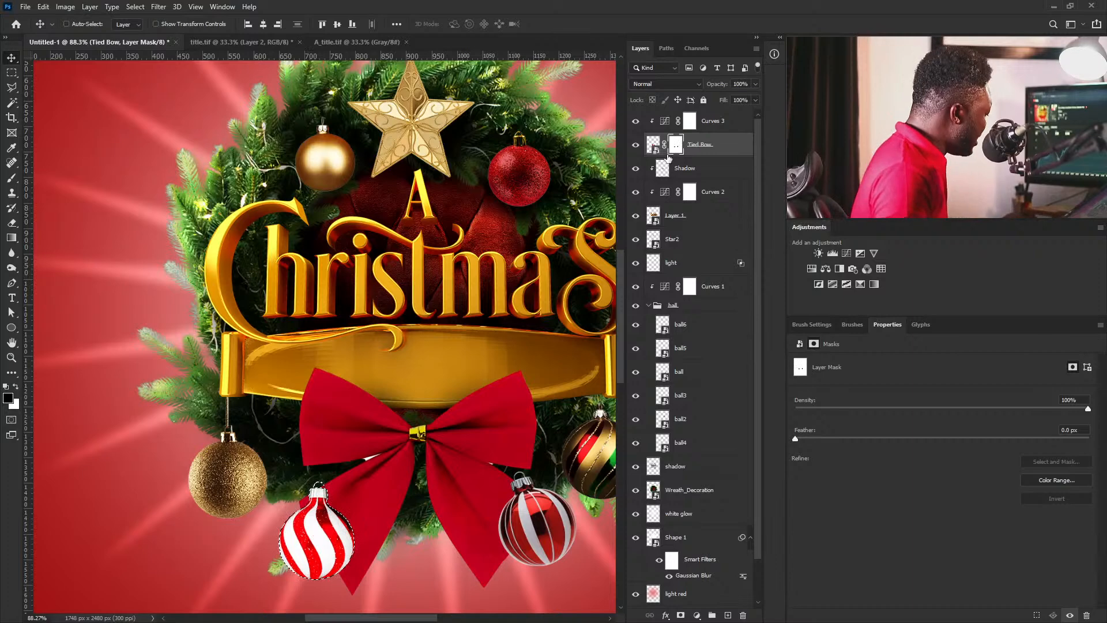
ctrl+drag(536, 428, 514, 474)
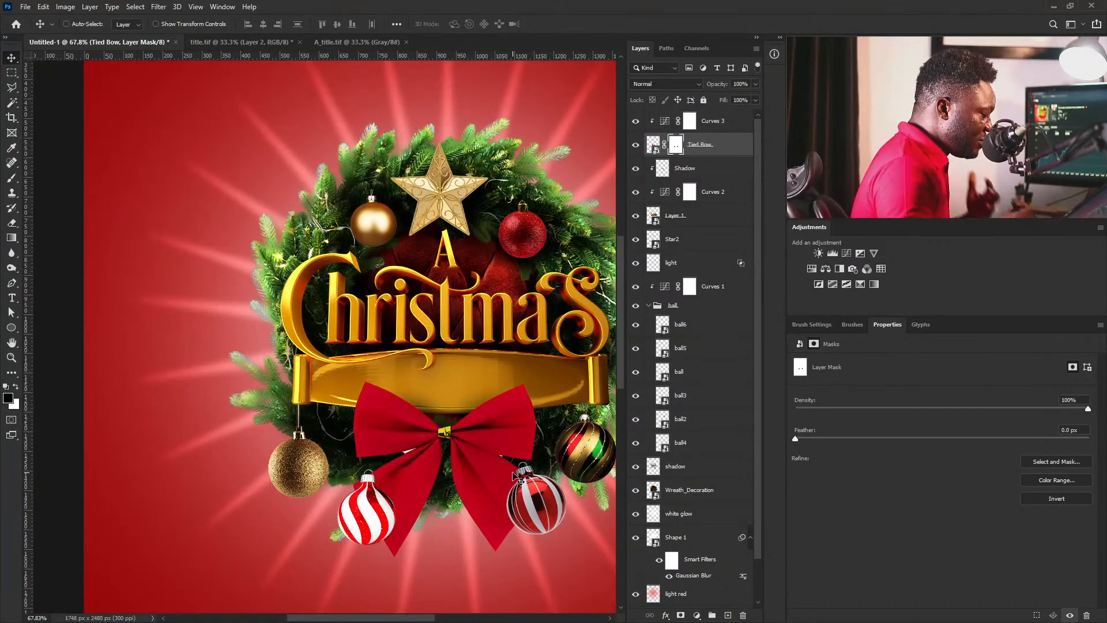
Add a new layer named Shadow above Curves 3 and clip it to the bow.
click(719, 143)
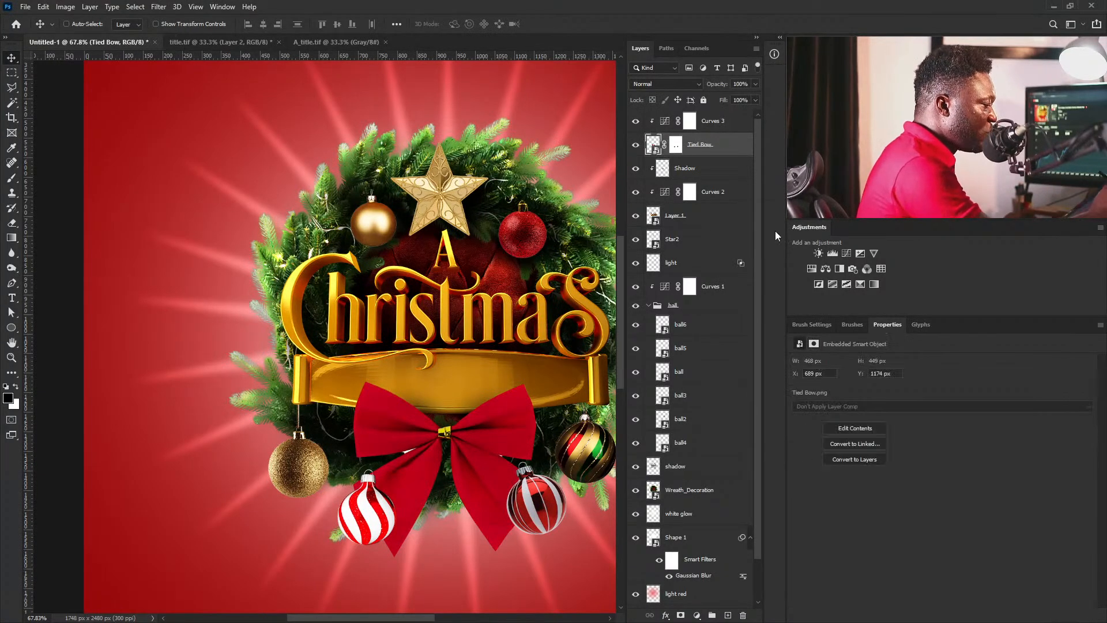
click(746, 127)
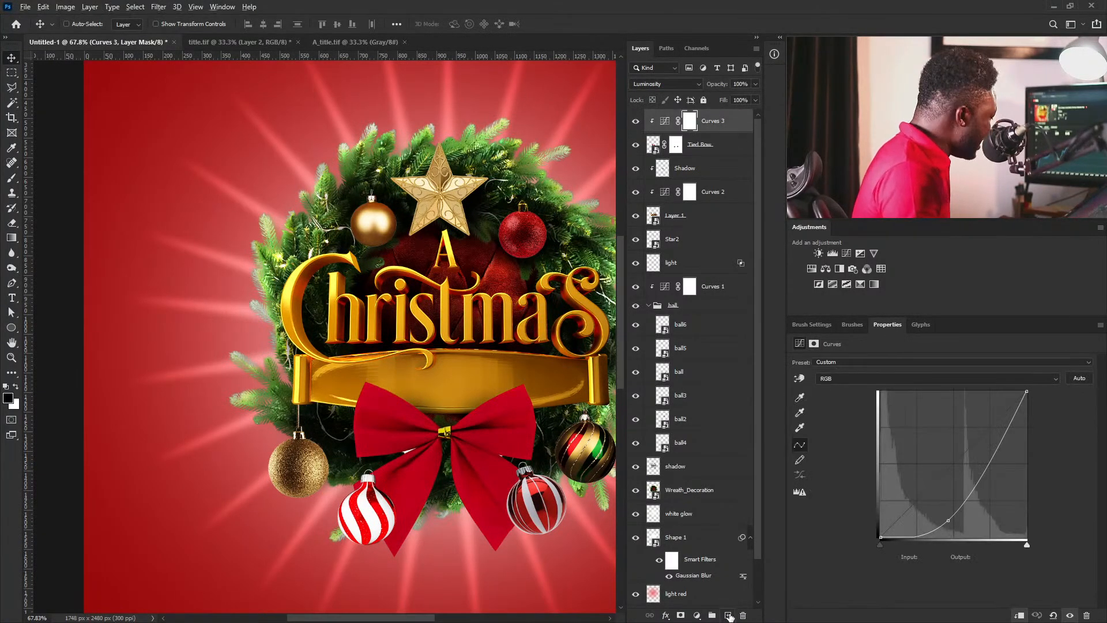
alt+click(728, 615)
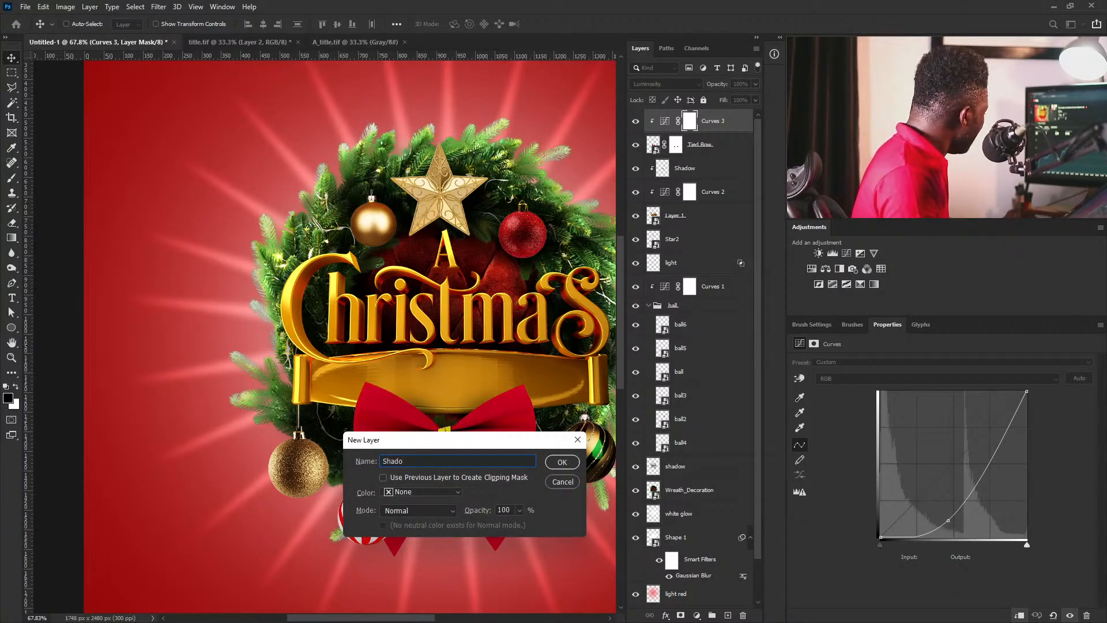
text(Shadow)
click(570, 460)
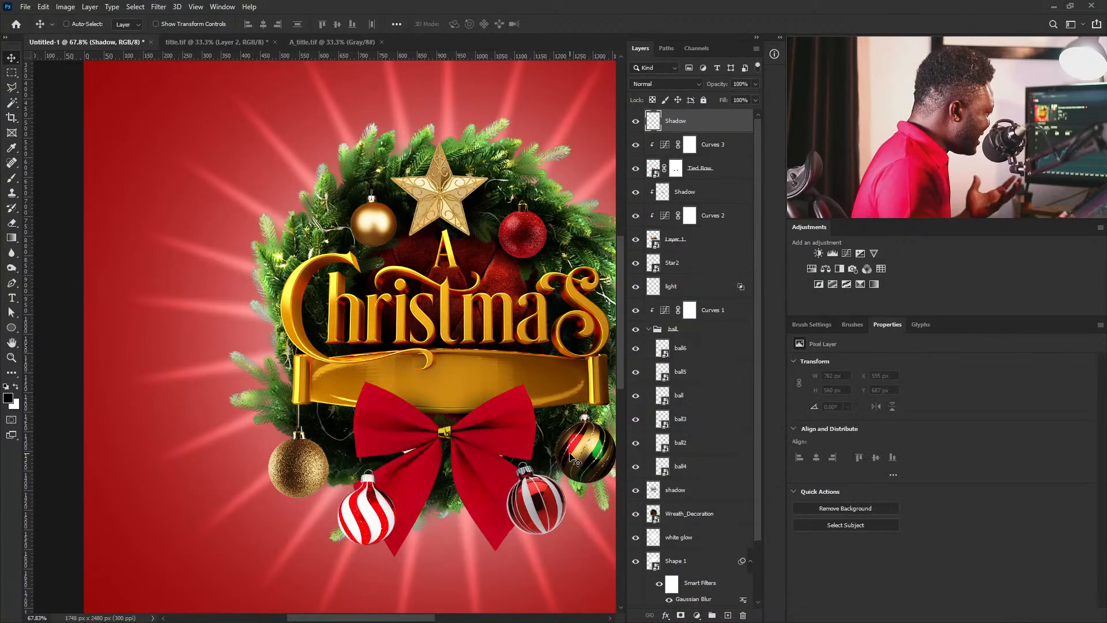
alt+click(732, 129)
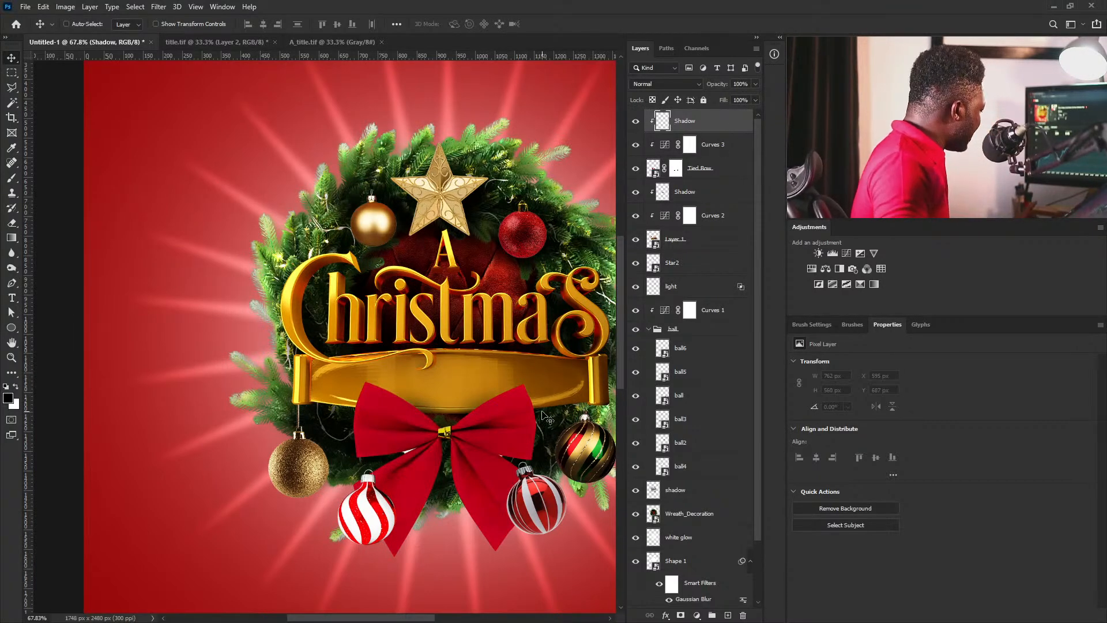
Paint soft black shadows on the bow tails beside the two striped ornaments with a 90 px brush on the clipped Shadow layer.
key(b)
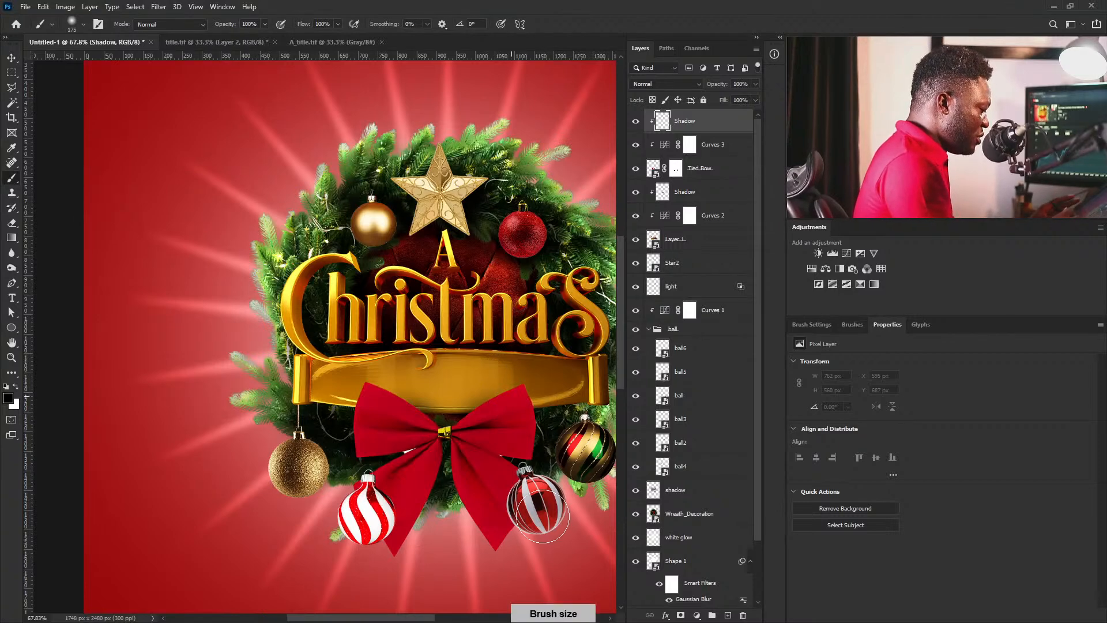
key(bracketleft)
alt+scroll(529, 505, up, 3)
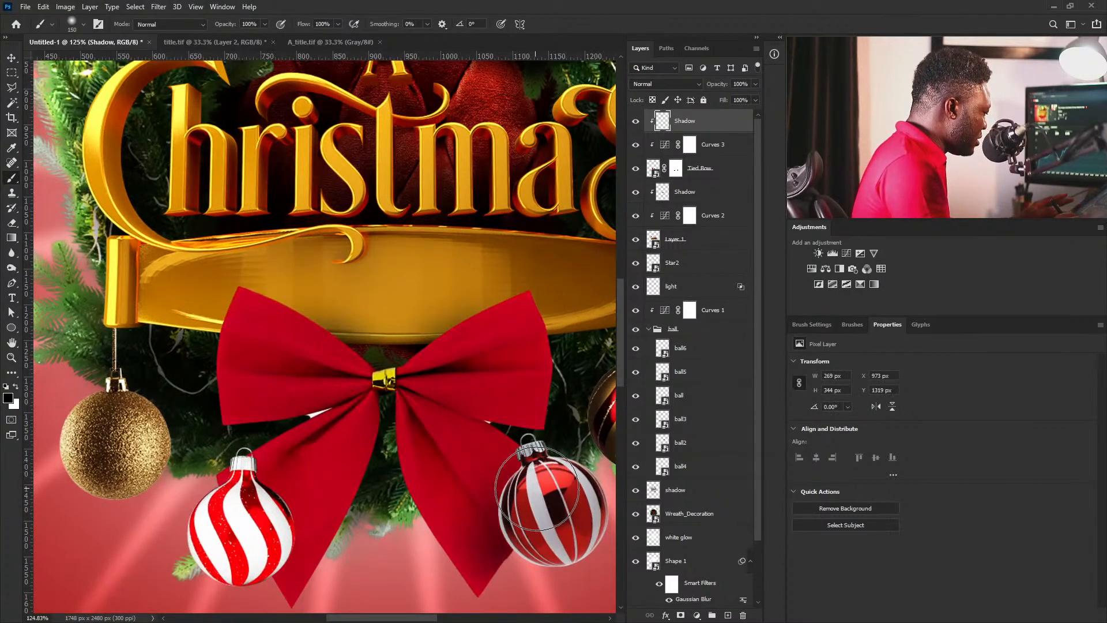
key(bracketleft)
key(bracketleft)
key(bracketleft)
key(bracketleft)
key(bracketleft)
key(bracketright)
key(bracketright)
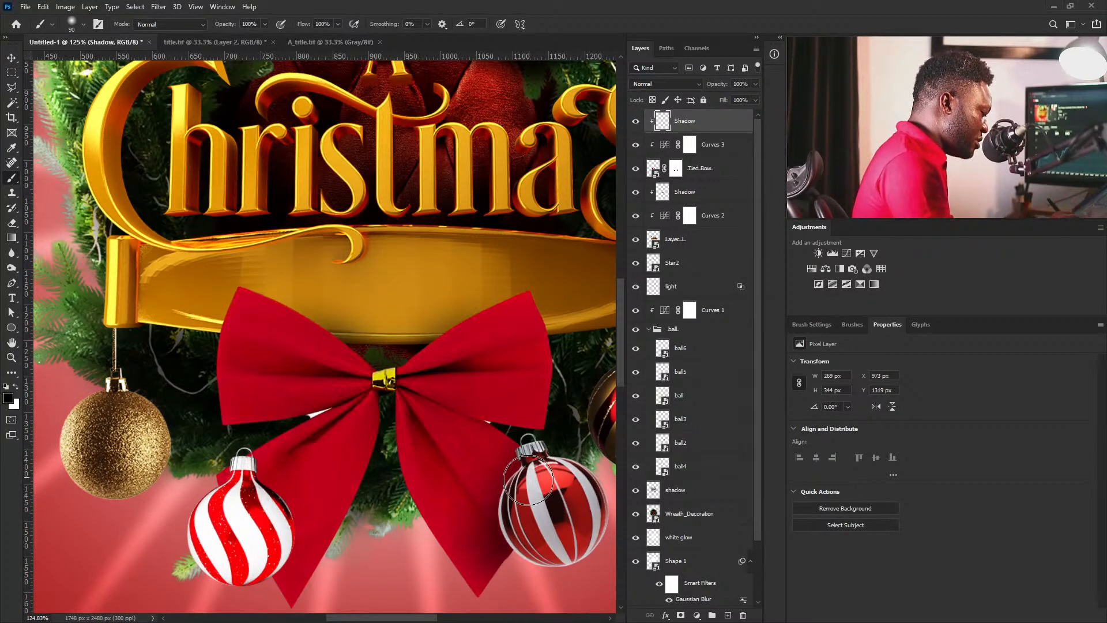
mouse_move(265, 490)
mouse_down()
mouse_move(241, 470)
mouse_move(247, 477)
mouse_move(224, 474)
mouse_move(317, 559)
mouse_move(264, 492)
mouse_move(300, 533)
mouse_up()
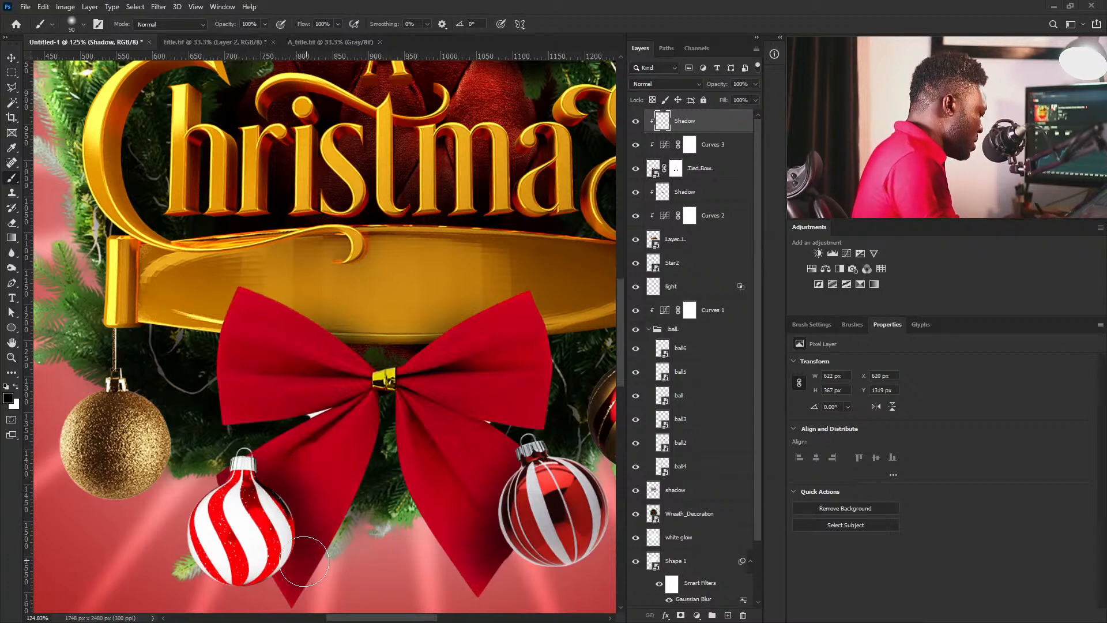
mouse_move(501, 411)
ctrl+mouse_down()
mouse_move(477, 438)
mouse_move(488, 440)
ctrl+mouse_up()
drag(511, 462, 490, 496)
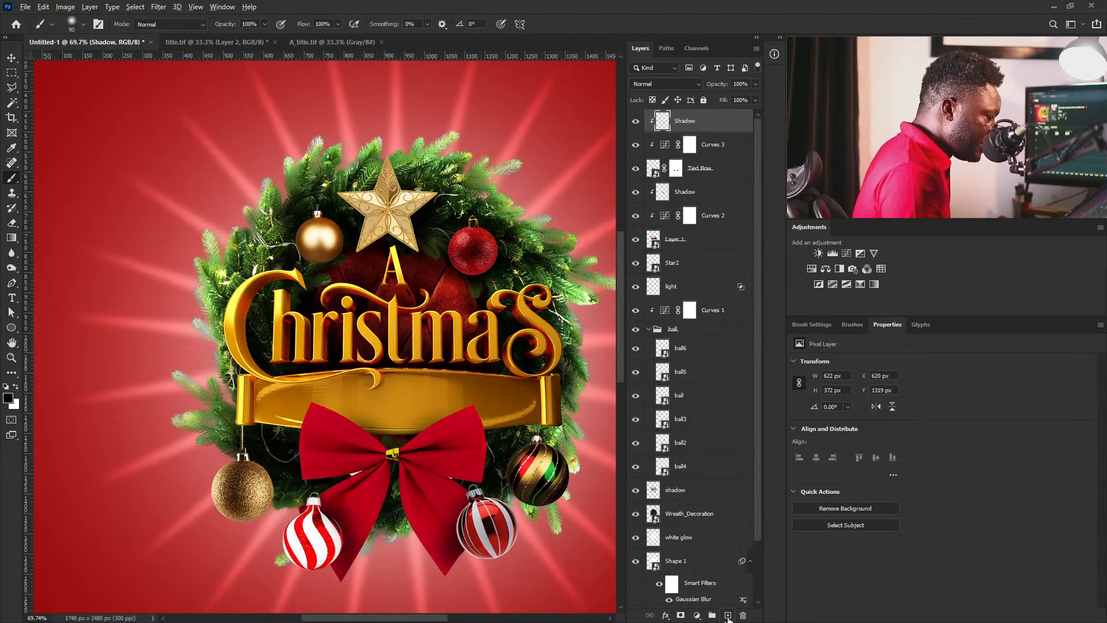
Add a new layer named rope above Shadow and set the foreground colour to a light grey.
alt+click(729, 616)
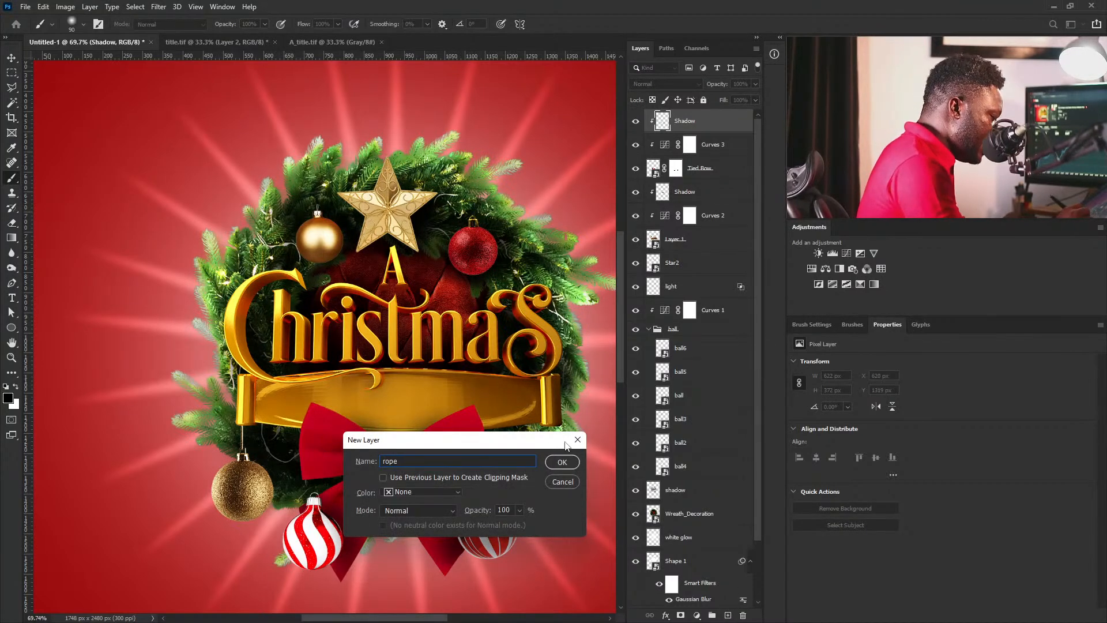
click(562, 462)
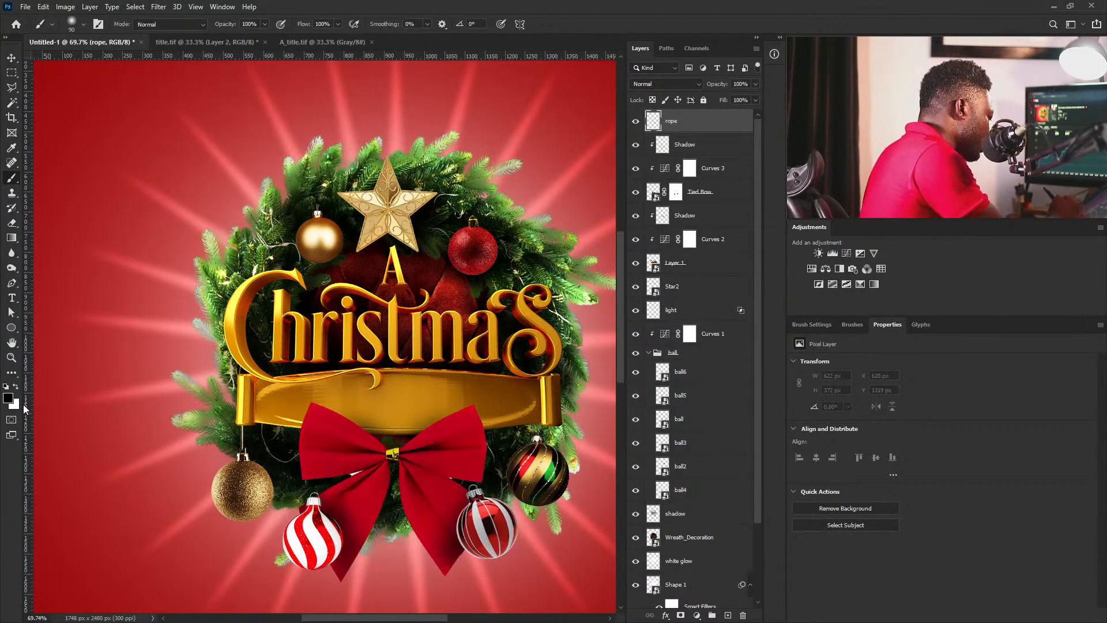
key(x)
ctrl+drag(328, 469, 435, 502)
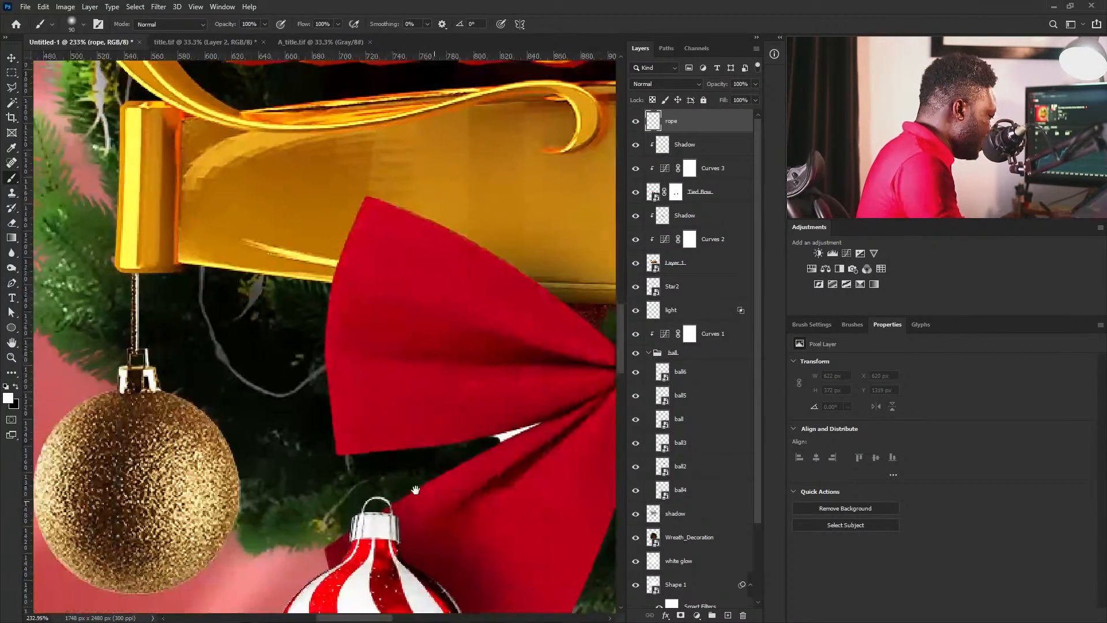
click(9, 397)
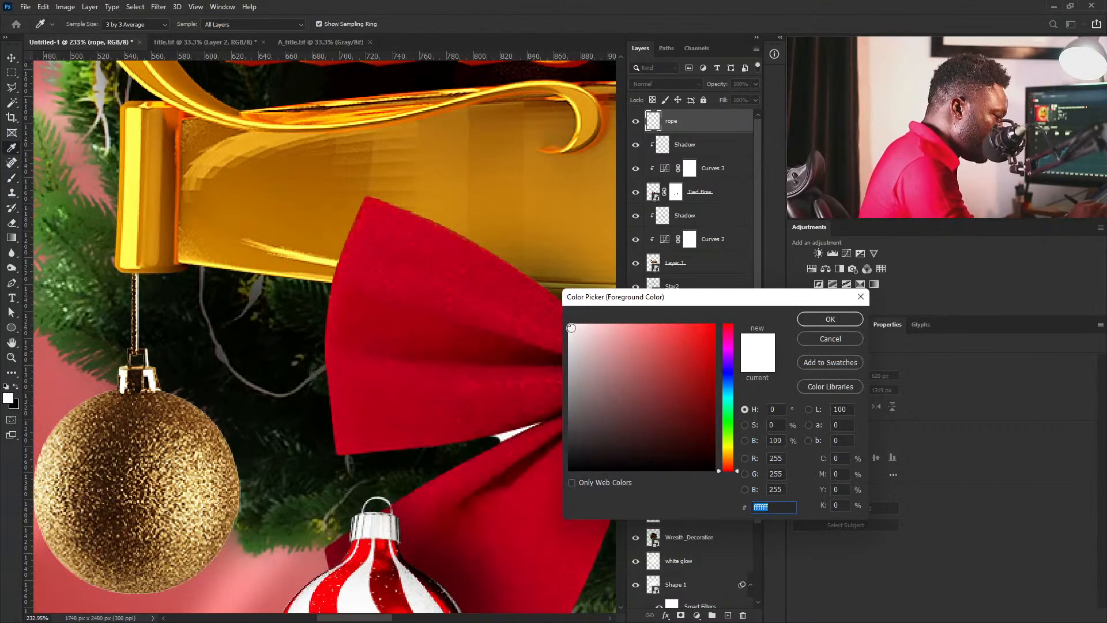
click(566, 343)
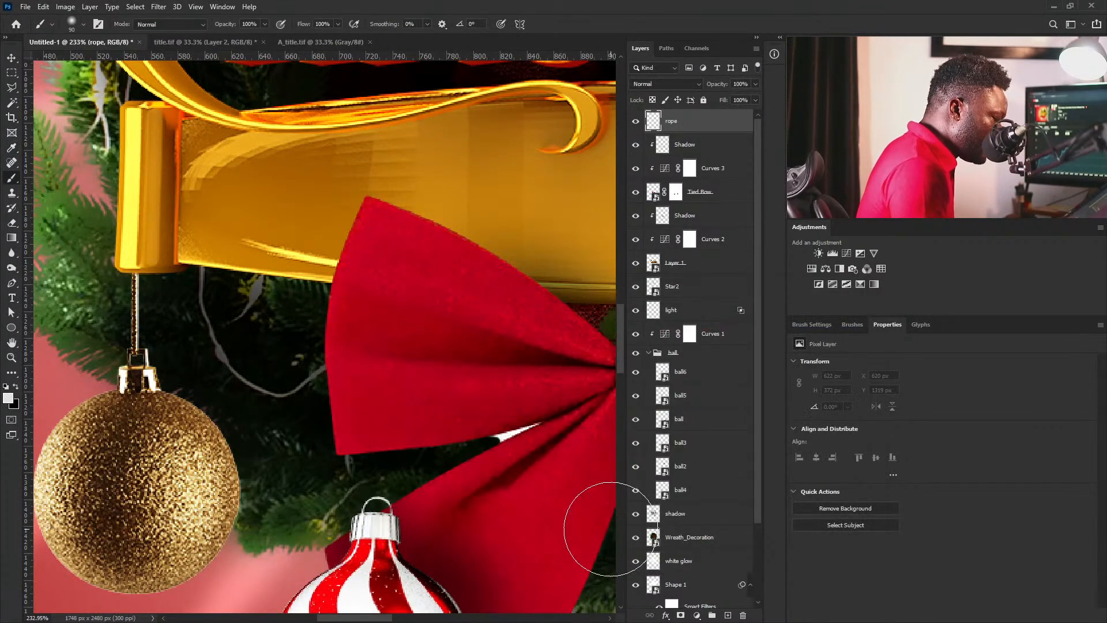
click(823, 322)
Choose the 123 px hard round brush tip with 100% hardness and turn off its Transfer dynamics.
key(bracketleft)
key(bracketleft)
key(bracketleft)
key(bracketleft)
key(bracketleft)
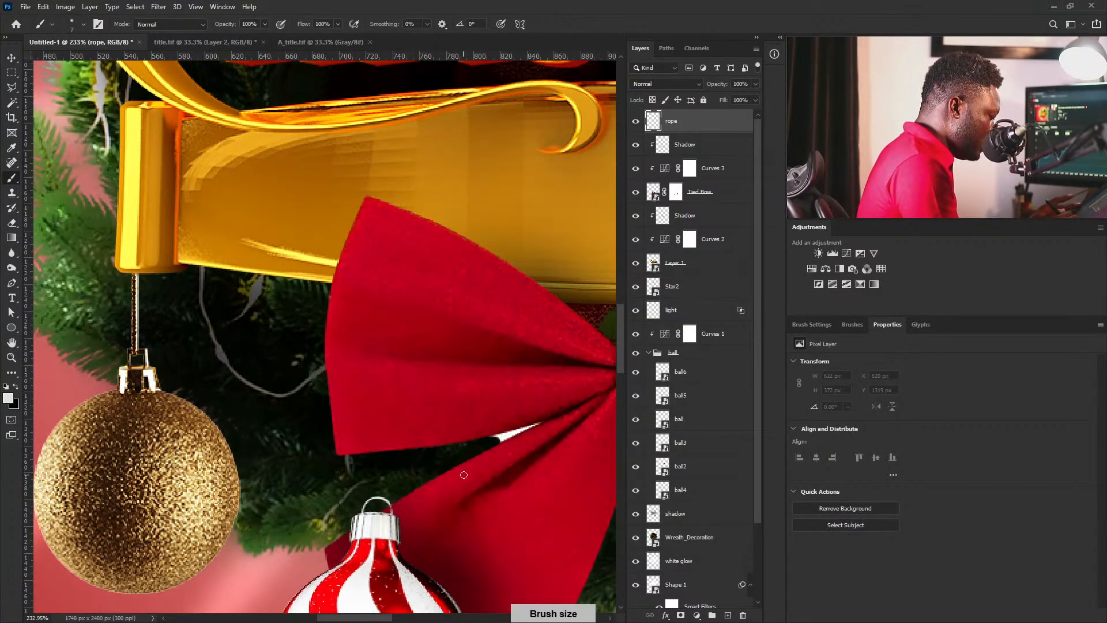
click(813, 325)
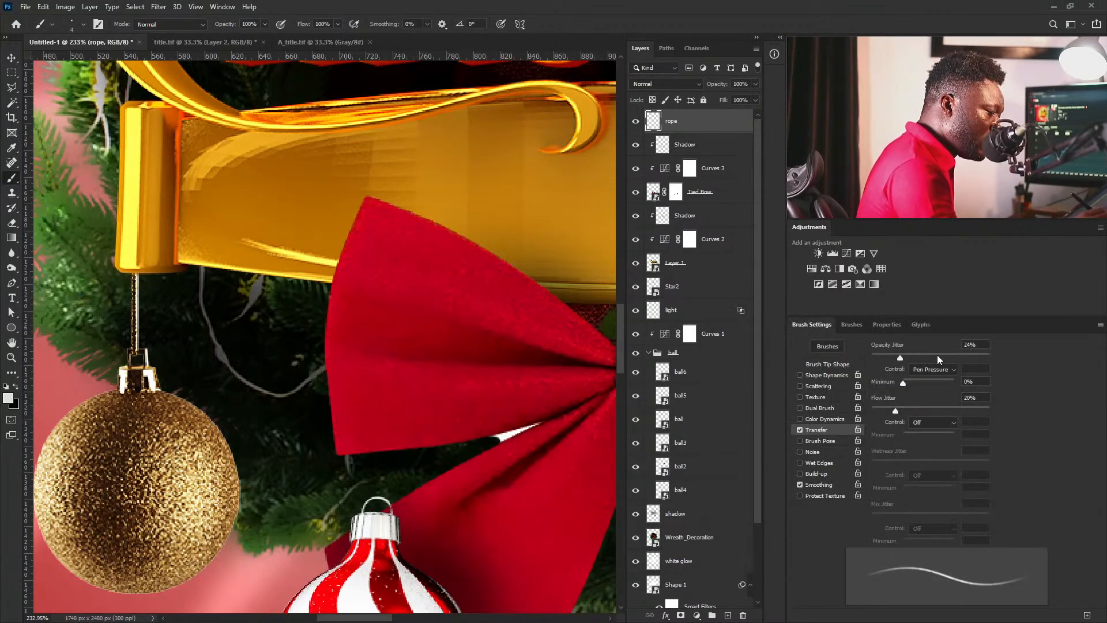
click(848, 325)
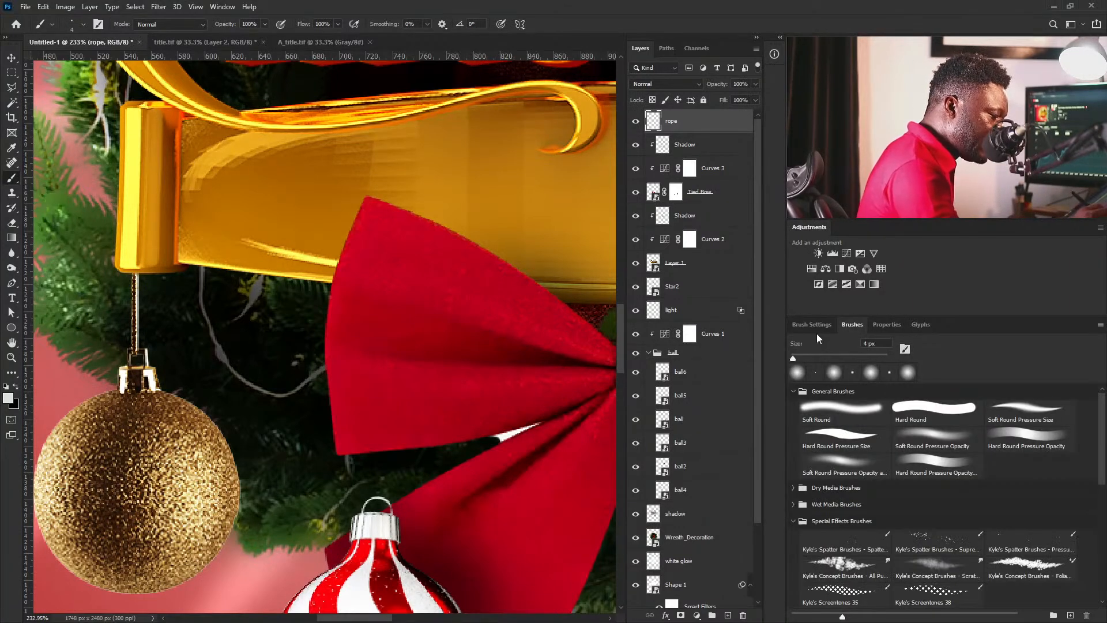
click(813, 325)
click(897, 350)
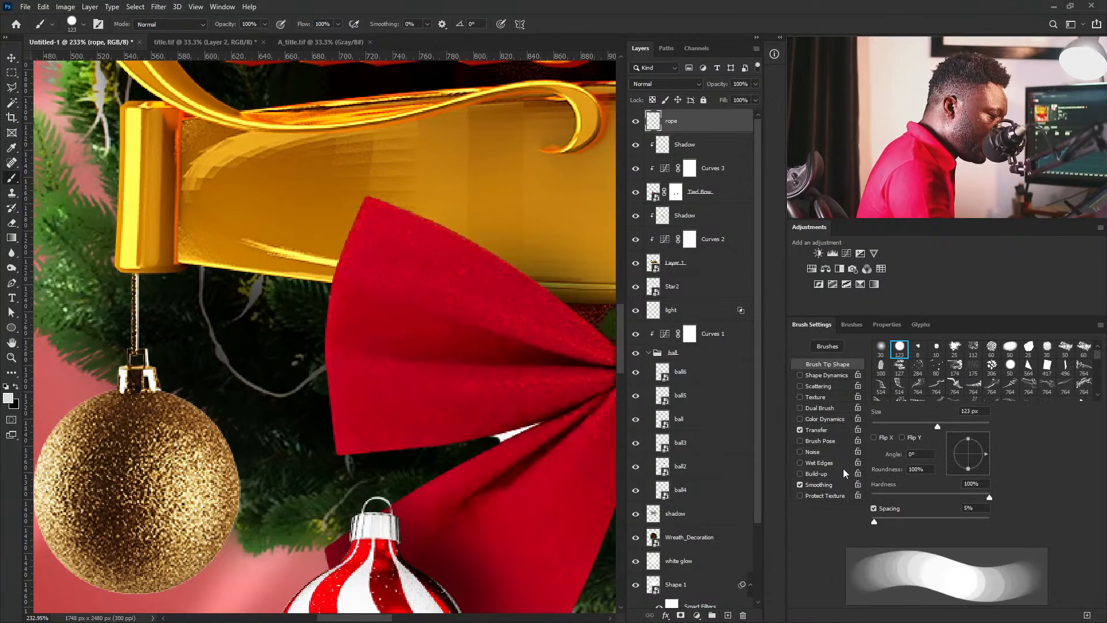
click(800, 430)
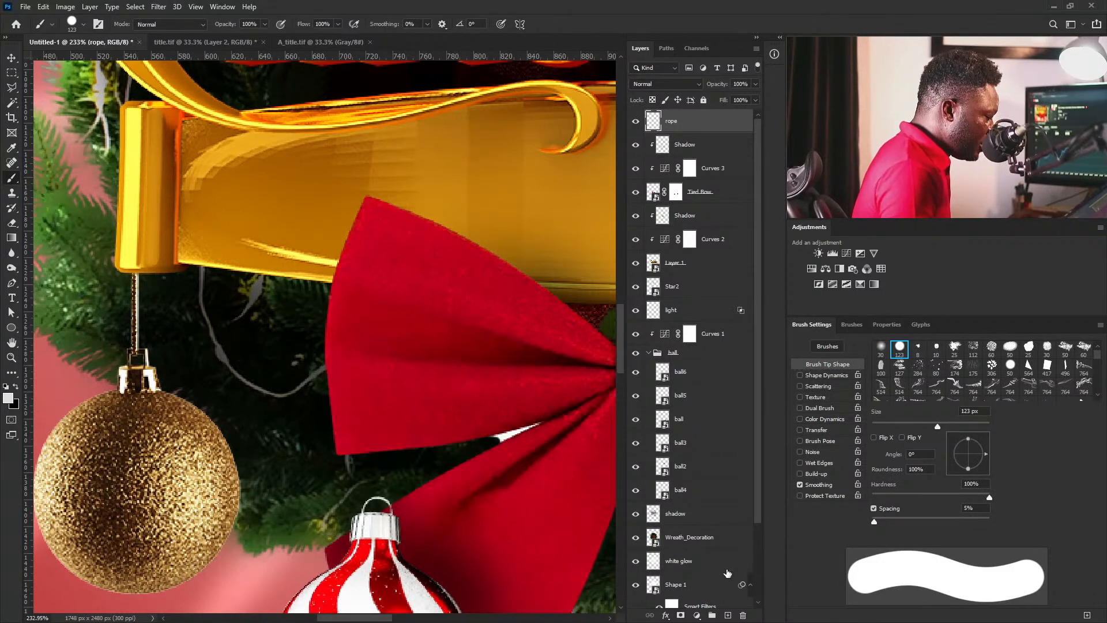
Paint a thin light-grey string with a 2 px brush from the red-and-white ornament's hook up towards the bow.
key(bracketleft)
key(bracketleft)
key(bracketleft)
key(bracketleft)
key(bracketleft)
key(bracketleft)
key(bracketleft)
key(bracketleft)
key(bracketleft)
key(bracketleft)
key(bracketleft)
key(bracketleft)
key(bracketleft)
key(bracketleft)
key(bracketleft)
key(bracketleft)
key(bracketleft)
key(bracketleft)
key(bracketleft)
key(bracketleft)
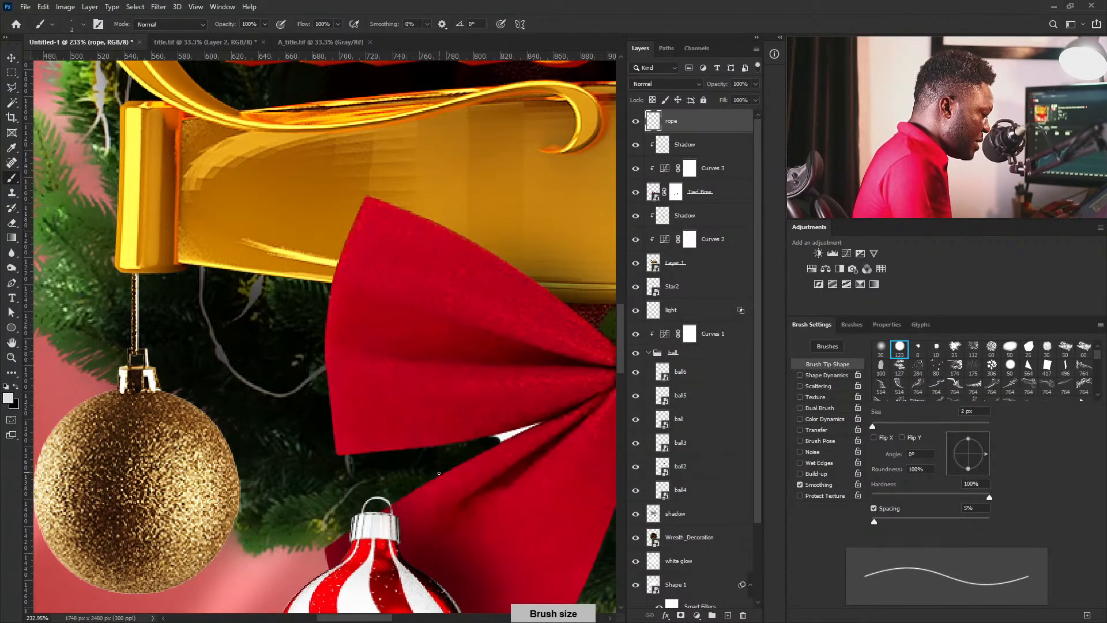
alt+scroll(378, 448, up, 5)
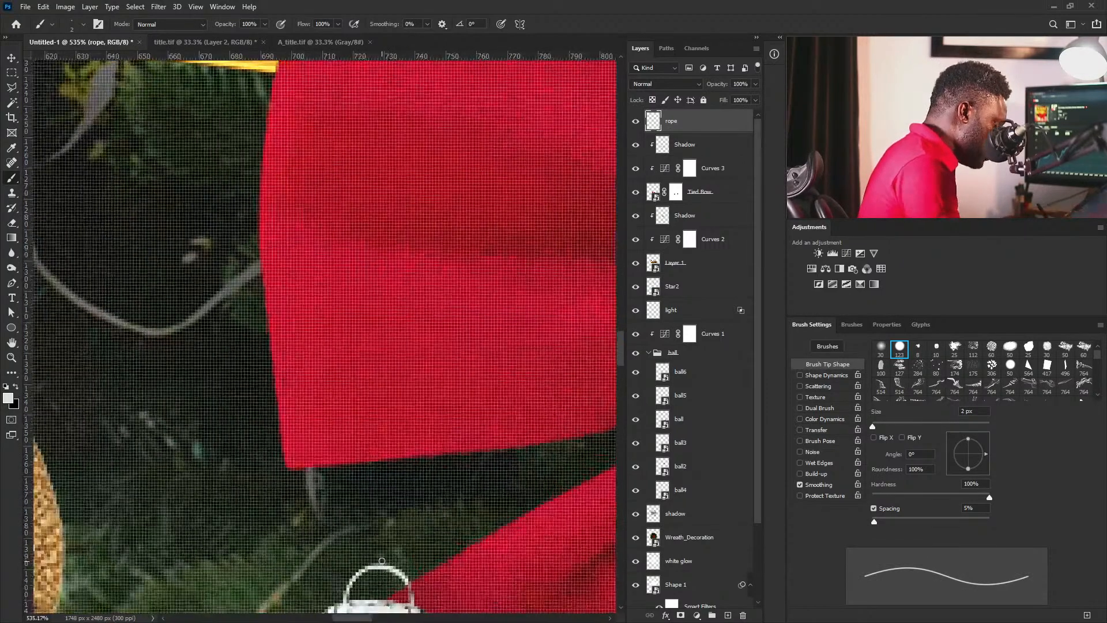
drag(378, 511, 376, 480)
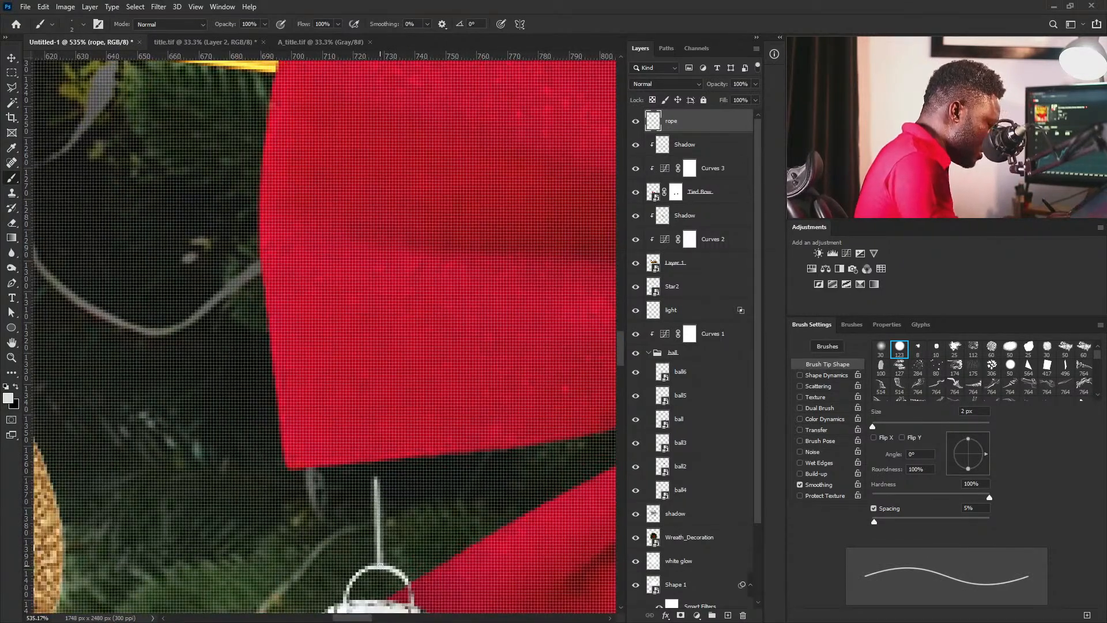
Paint a thin light-grey string from the red-and-silver striped ornament's hook up to the bow.
alt+scroll(375, 463, down, 15)
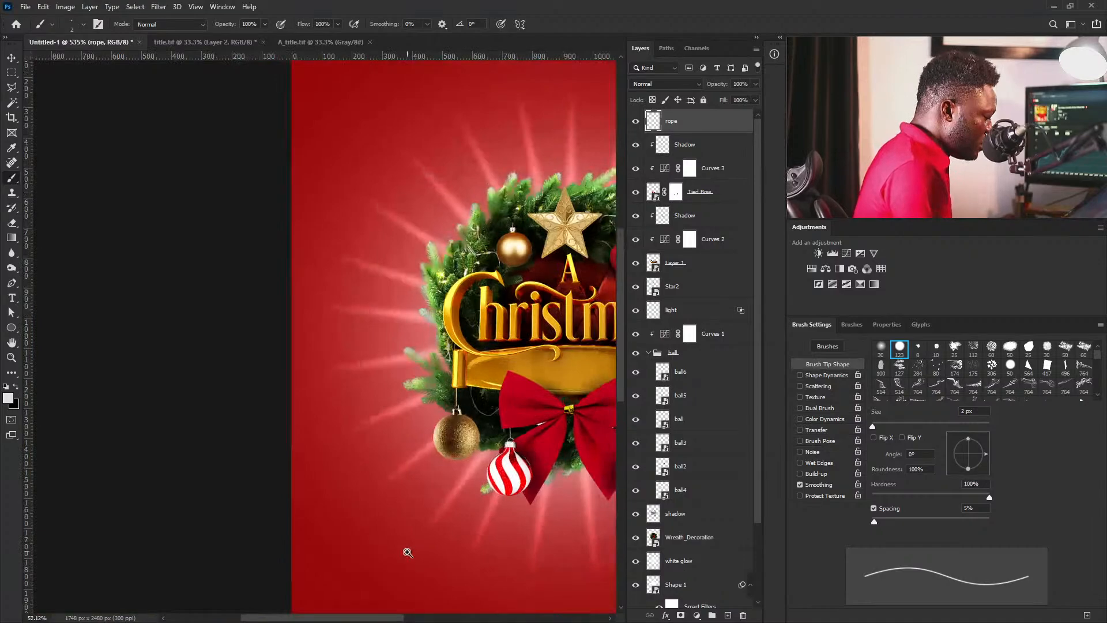
alt+scroll(405, 483, up, 20)
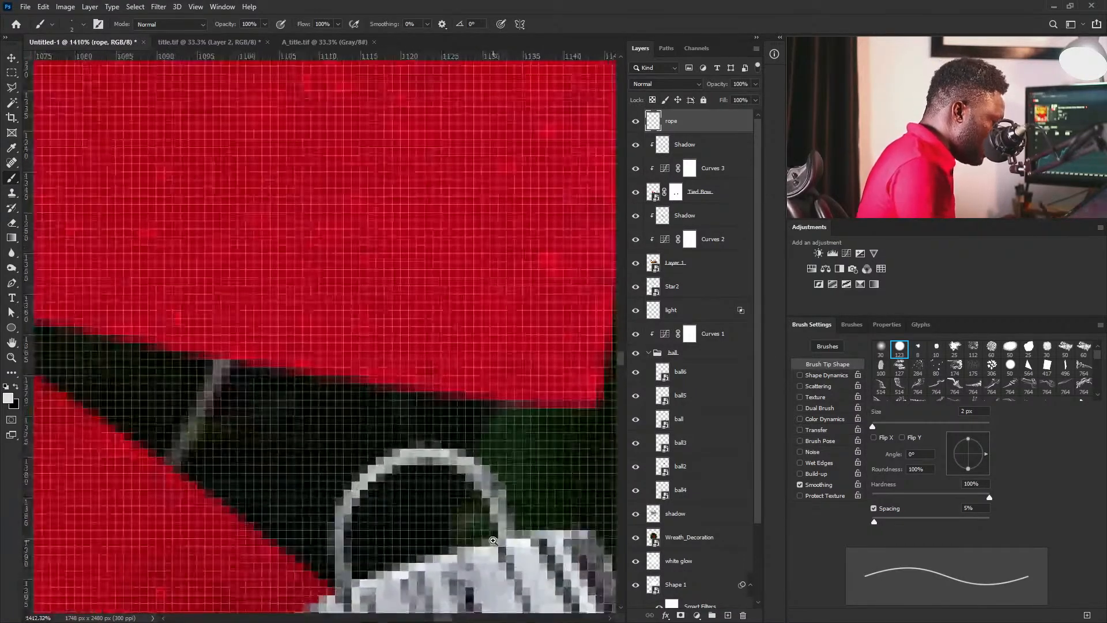
drag(406, 455, 408, 392)
ctrl+drag(530, 332, 368, 523)
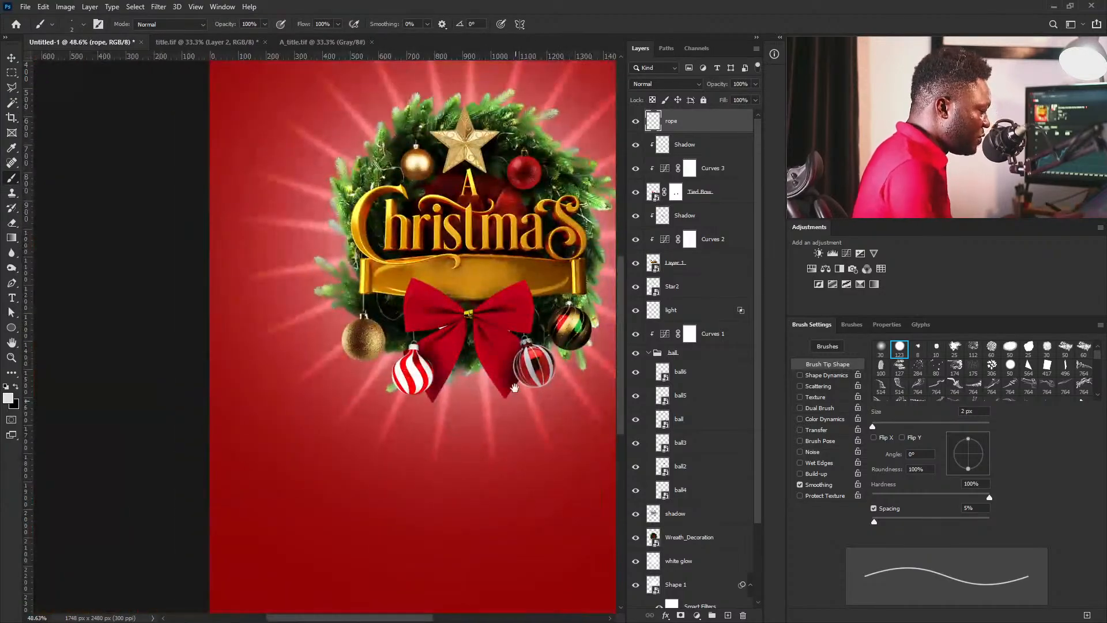
Sample the gold from the plain red ornament's cap and adjust the foreground colour to a muted gold, #bf8e38.
drag(516, 398, 471, 480)
drag(505, 245, 605, 326)
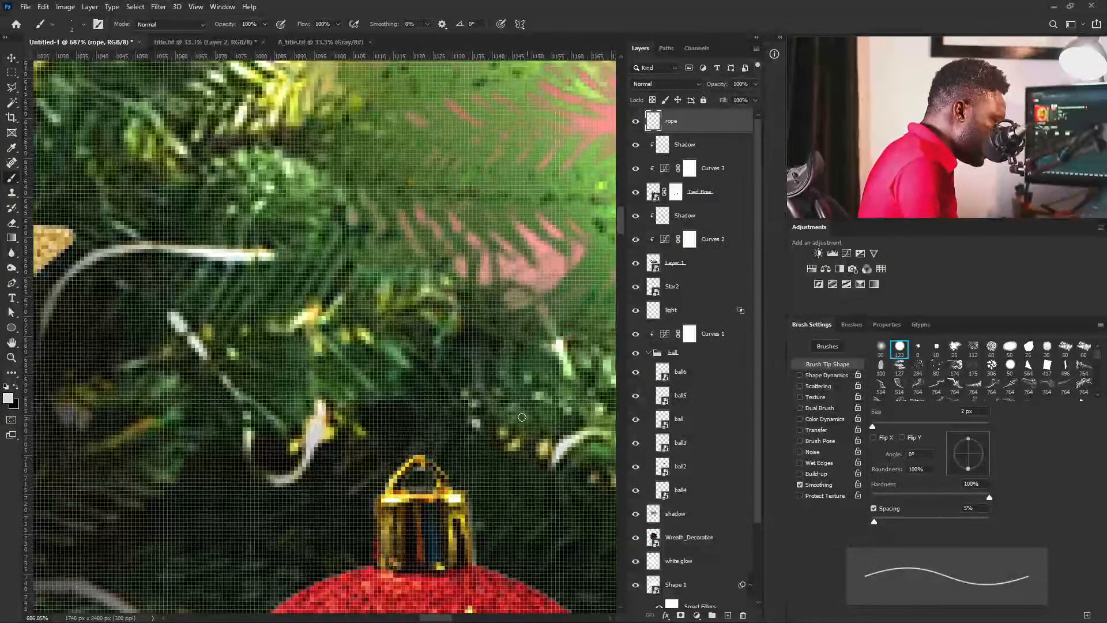
alt+click(464, 507)
click(8, 398)
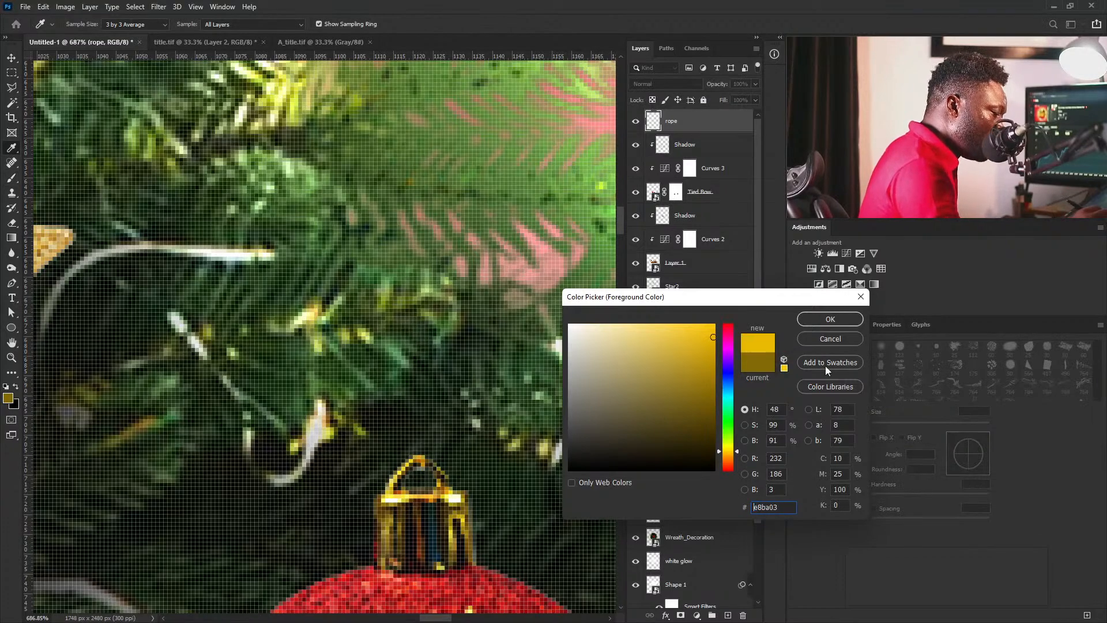
drag(718, 339, 681, 356)
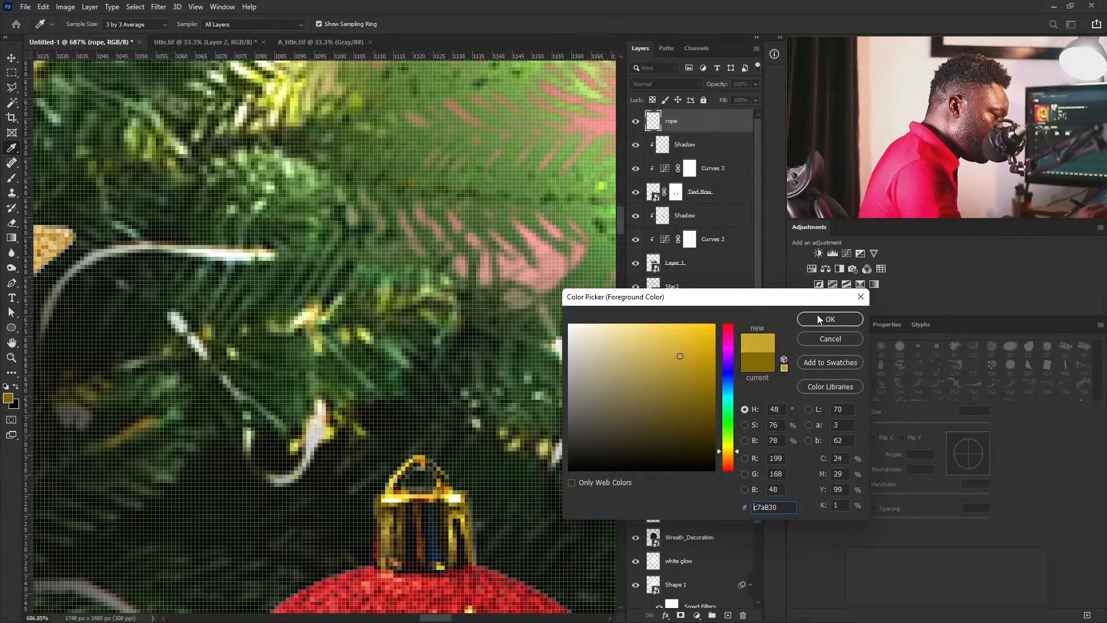
drag(738, 453, 739, 455)
drag(684, 364, 672, 361)
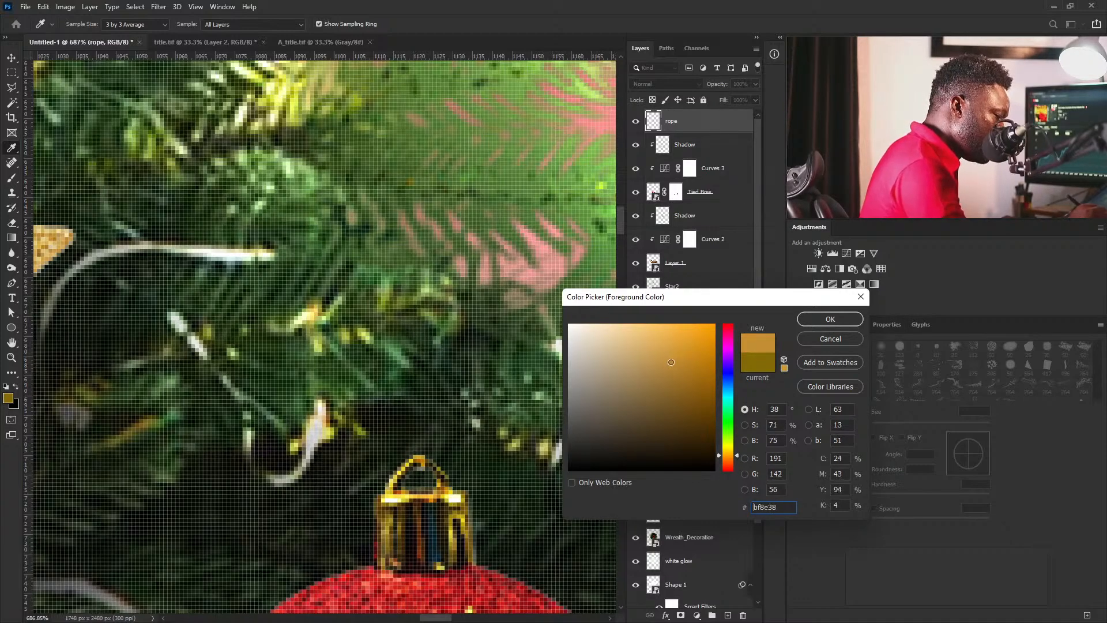
click(830, 321)
Paint a short thin gold string above the red ornament's hook on the rope layer, undoing a trial stroke.
key(b)
mouse_move(420, 452)
mouse_down()
mouse_move(419, 381)
mouse_move(421, 436)
mouse_up()
key(ctrl+z)
ctrl+drag(492, 336, 306, 338)
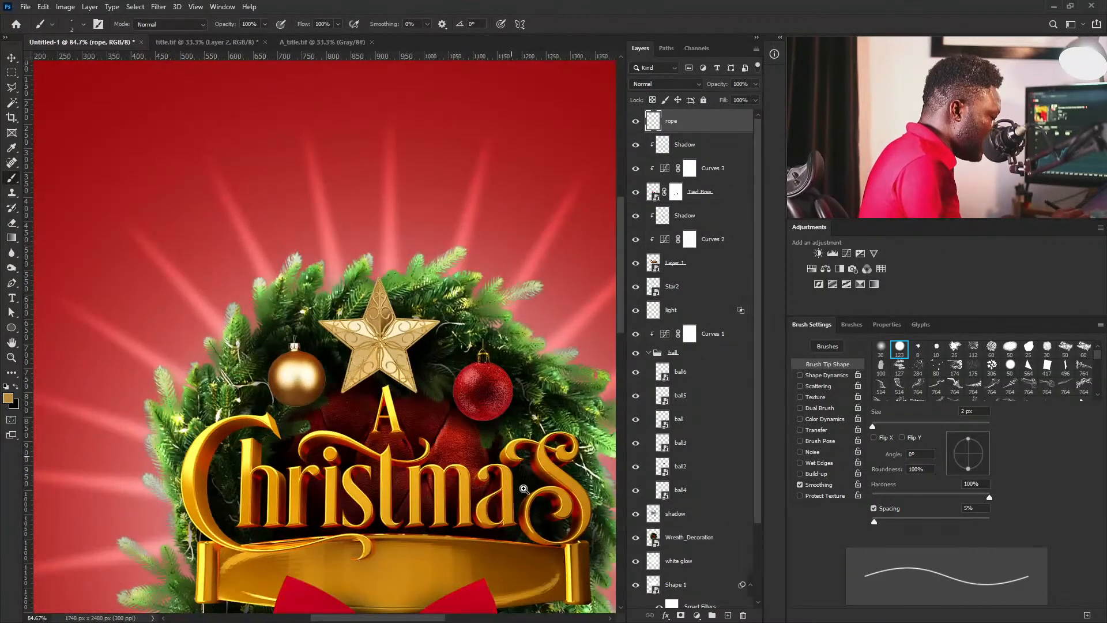
ctrl+drag(507, 442, 448, 445)
drag(502, 485, 506, 406)
drag(428, 412, 467, 387)
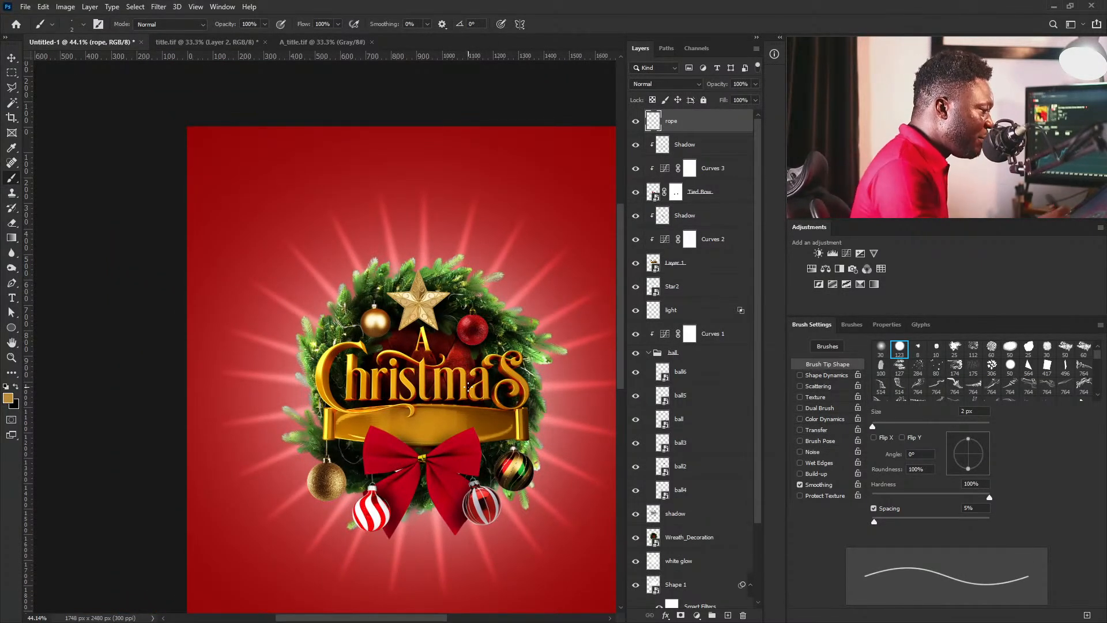
Brighten the gold title on Layer 1 with a clipped Levels adjustment set to input levels 6, 1.73 and 250.
click(708, 183)
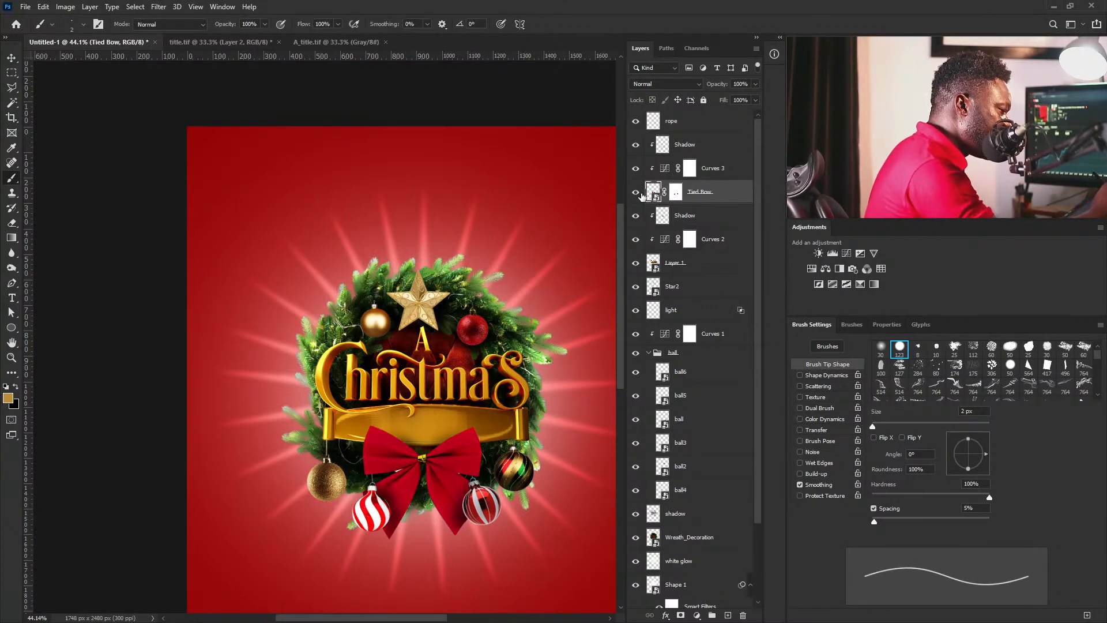
click(688, 260)
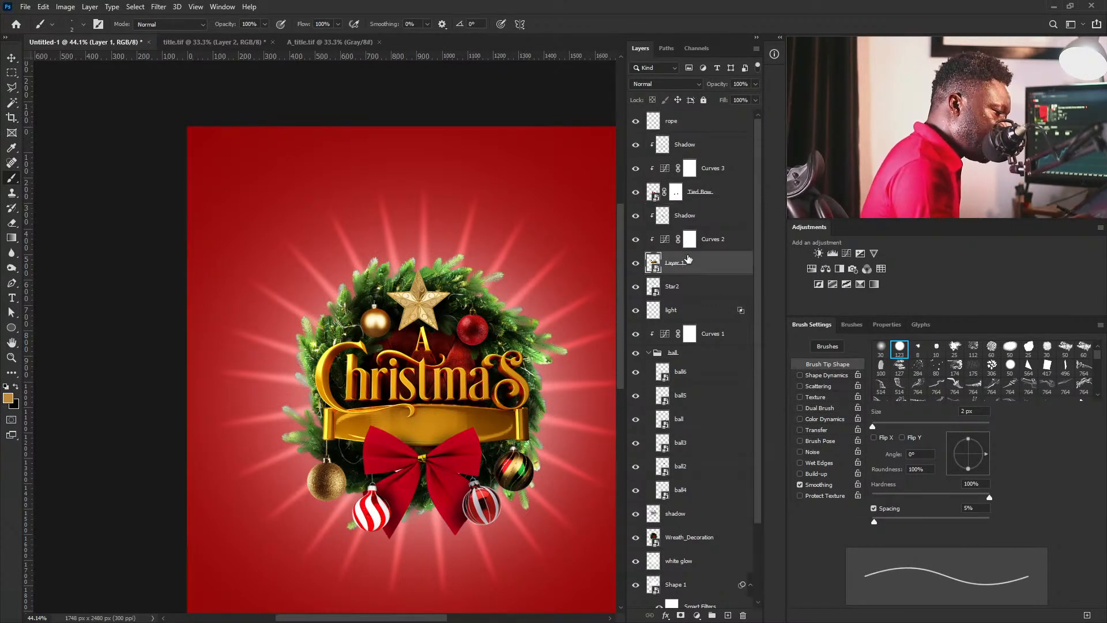
click(833, 253)
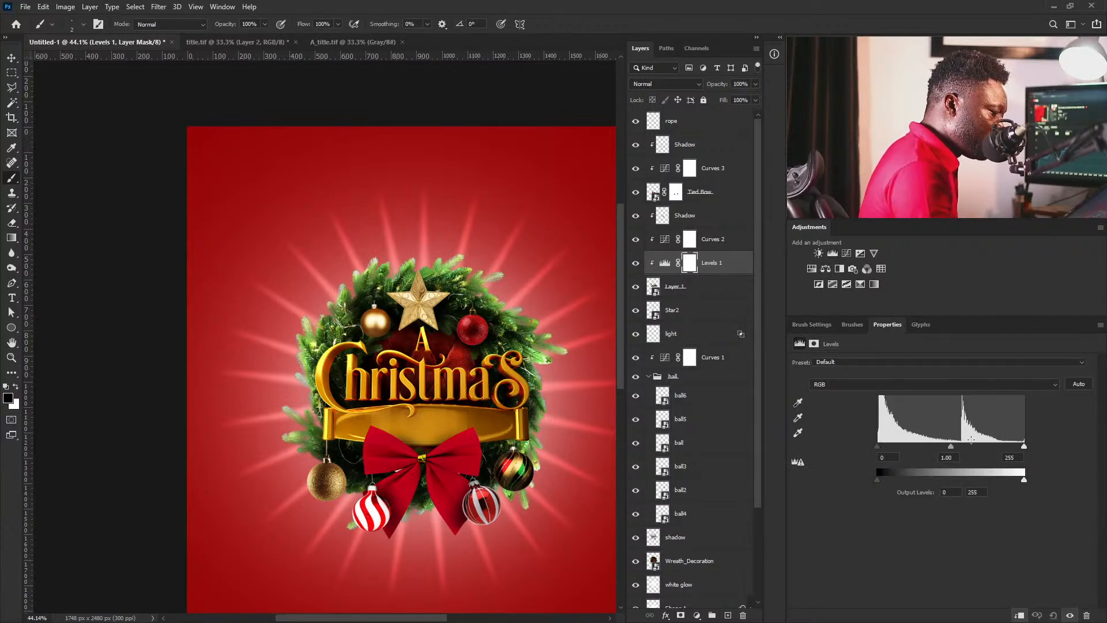
drag(951, 447, 943, 448)
drag(1025, 446, 1005, 444)
mouse_move(930, 448)
mouse_down()
mouse_move(880, 448)
mouse_move(935, 448)
mouse_up()
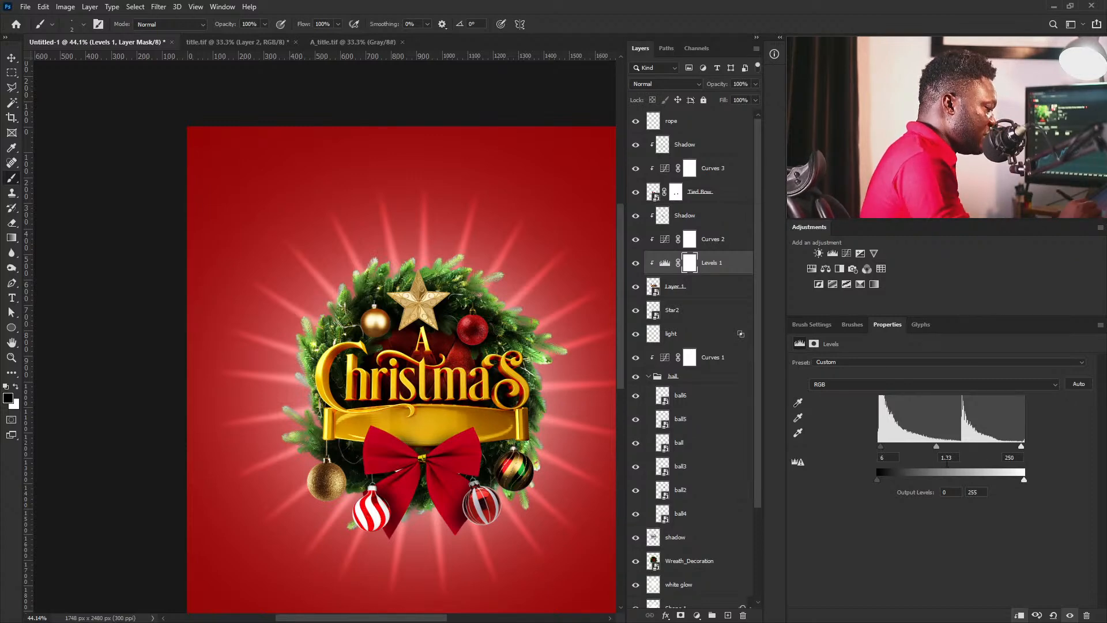
Add a new layer named Light fx above the rope layer.
click(692, 122)
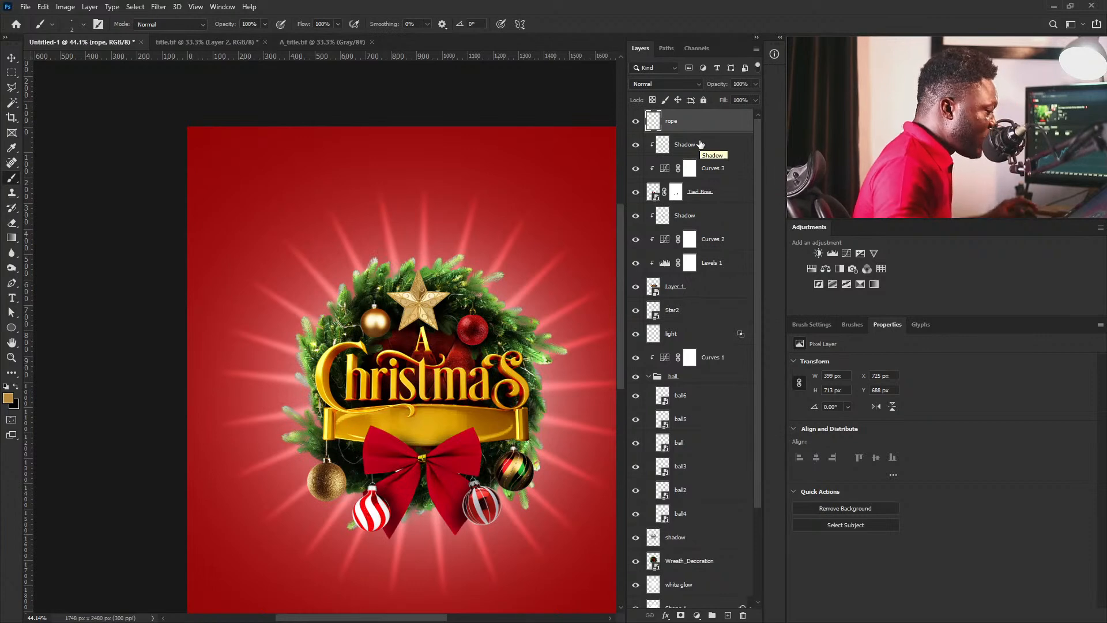
alt+click(728, 615)
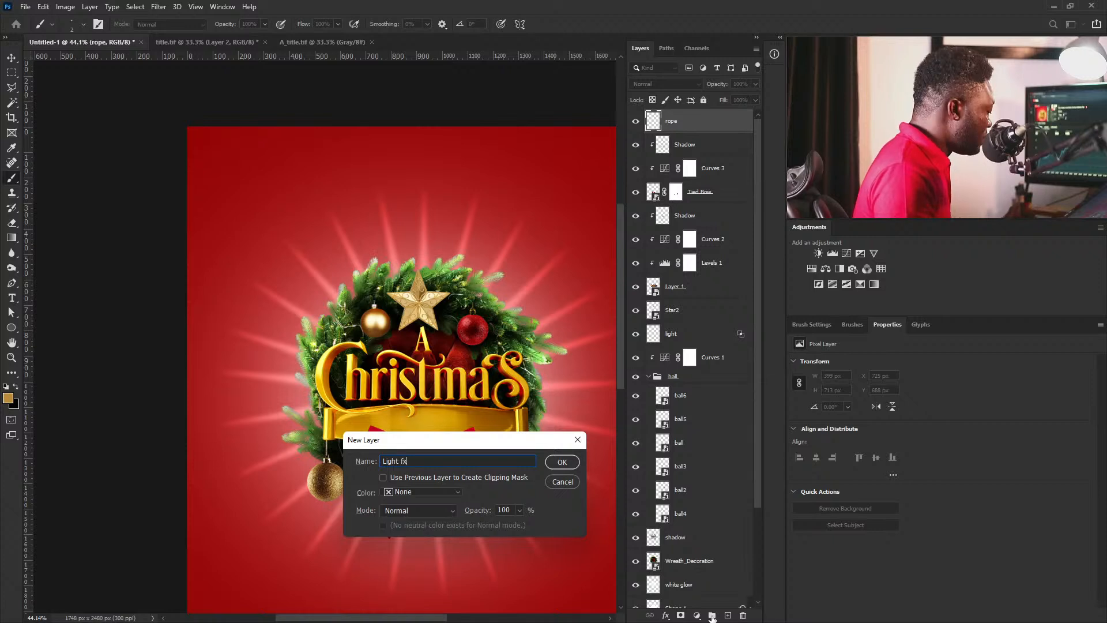
click(563, 462)
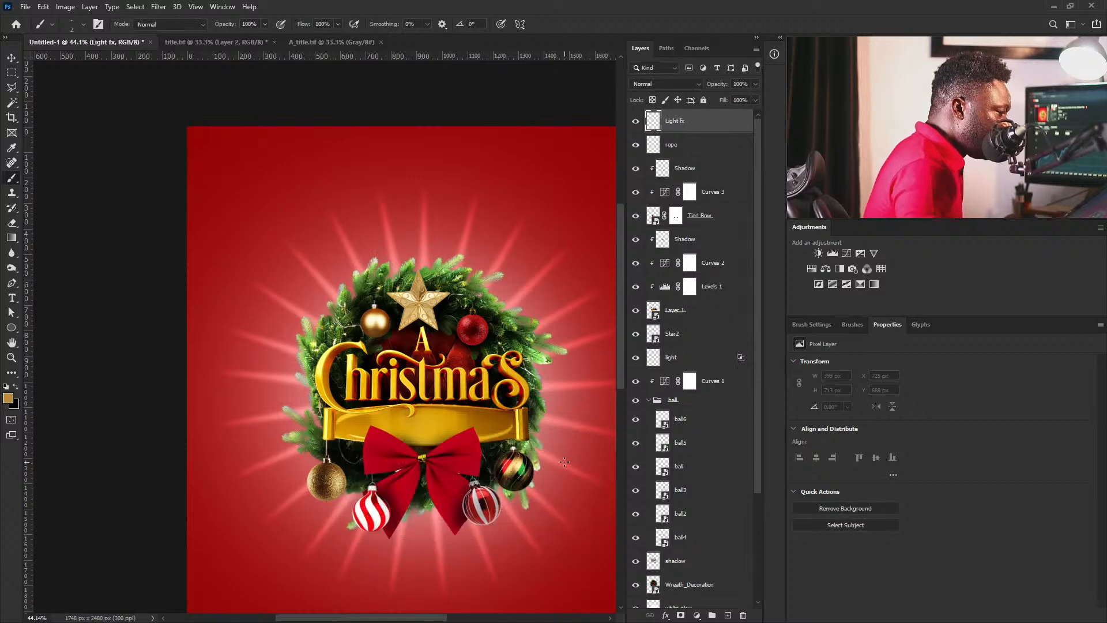
Set the Light fx layer's blend mode to Color Dodge and turn off Transparency Shapes Layer in its blending options.
double_click(741, 127)
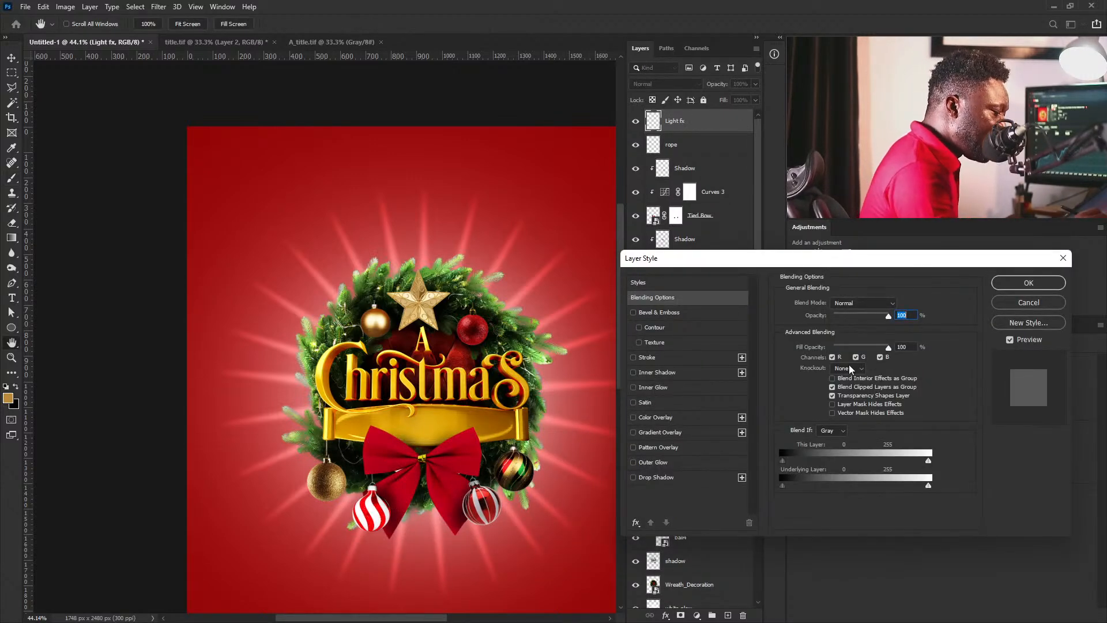
click(840, 396)
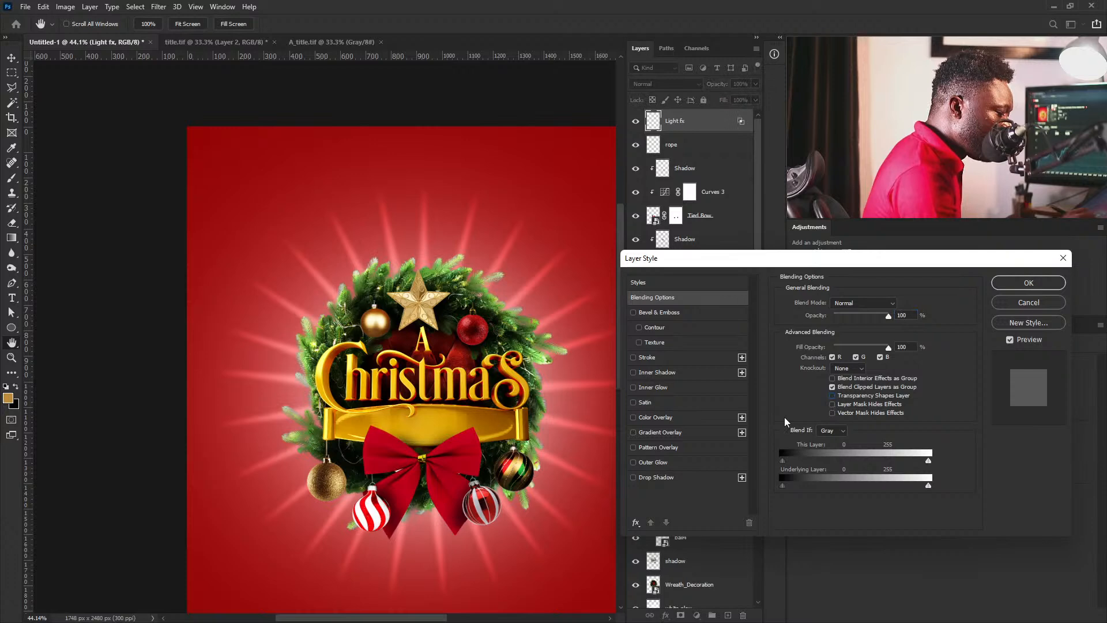
click(877, 304)
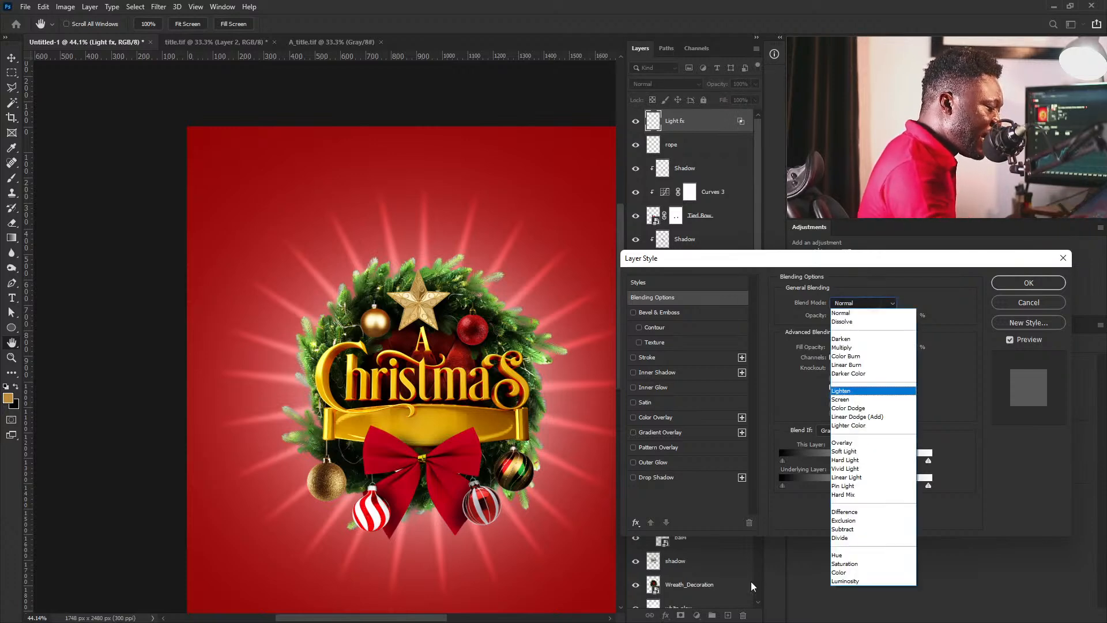
click(850, 408)
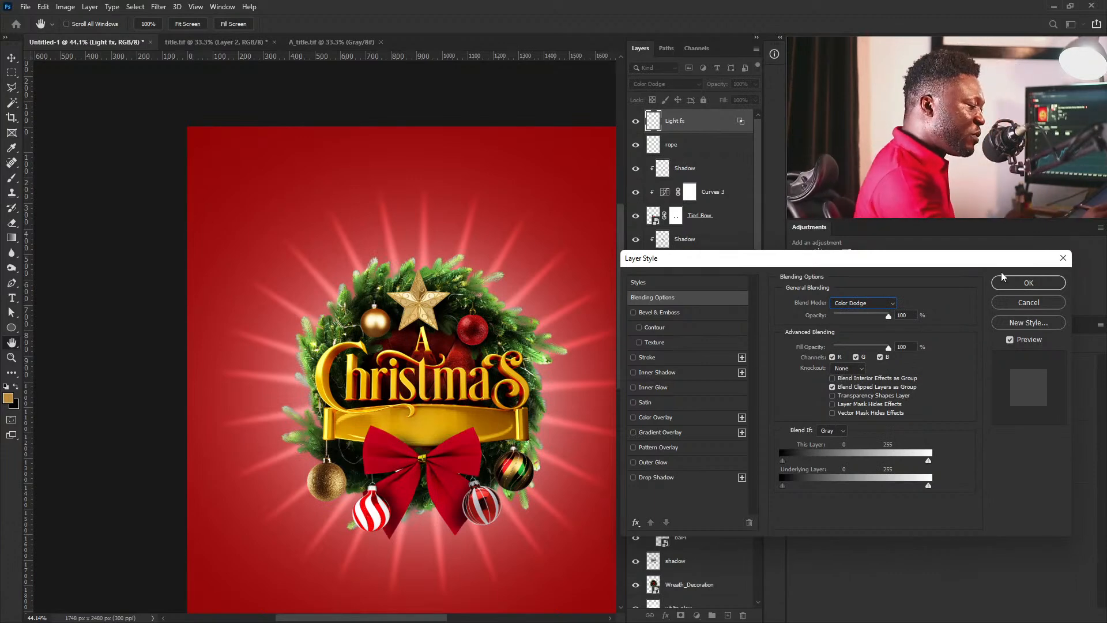
click(1018, 281)
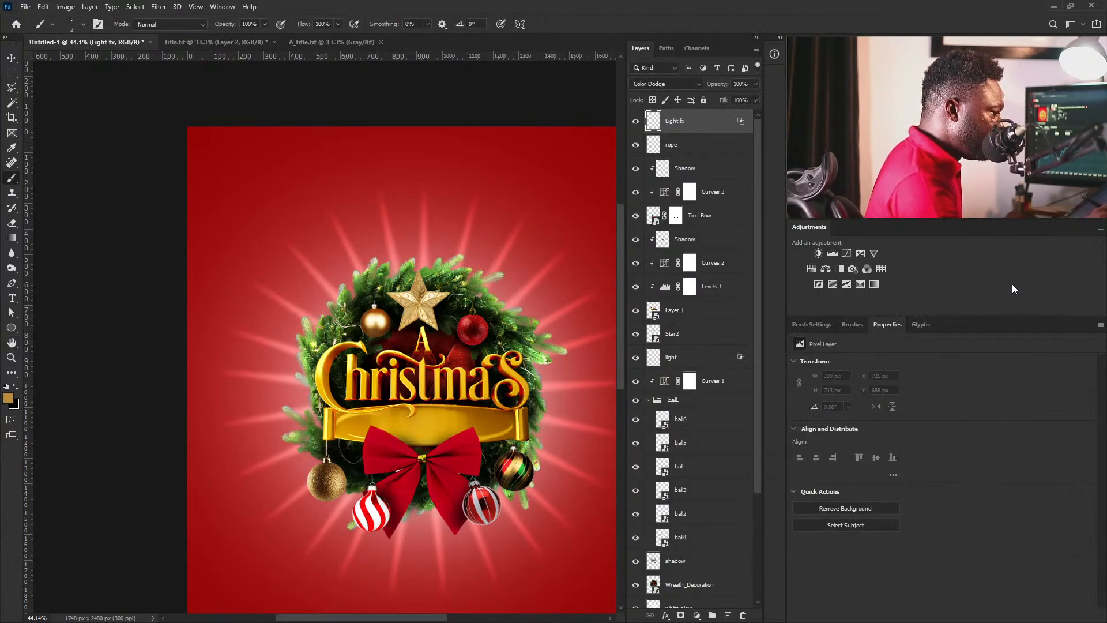
Set the foreground colour to a warm off-white, #fffaf0.
click(8, 398)
drag(592, 338, 583, 310)
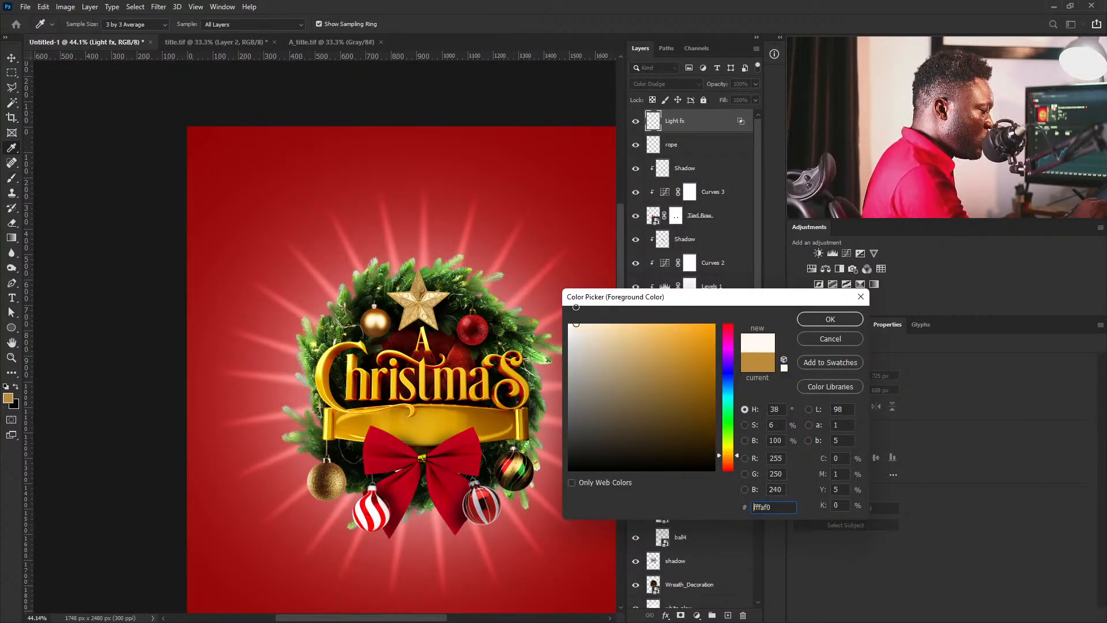
click(837, 319)
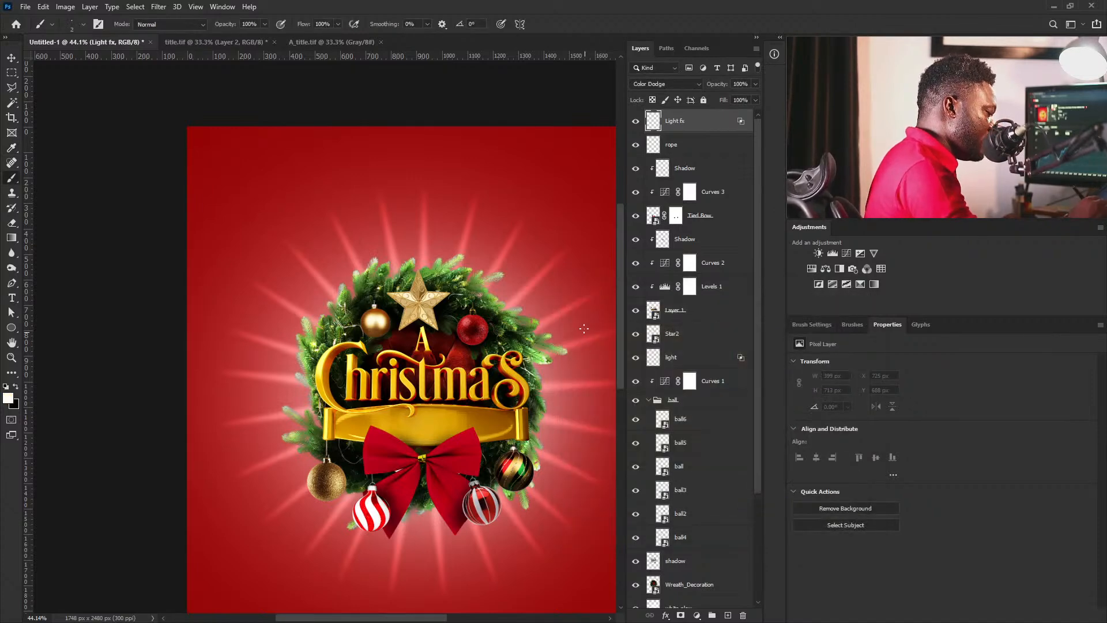
key(bracketright)
key(bracketright)
key(bracketright)
key(bracketright)
key(bracketright)
key(bracketright)
key(bracketright)
key(bracketright)
key(bracketright)
key(bracketright)
key(bracketright)
key(bracketright)
mouse_move(567, 242)
mouse_down()
mouse_move(597, 346)
mouse_move(575, 491)
mouse_up()
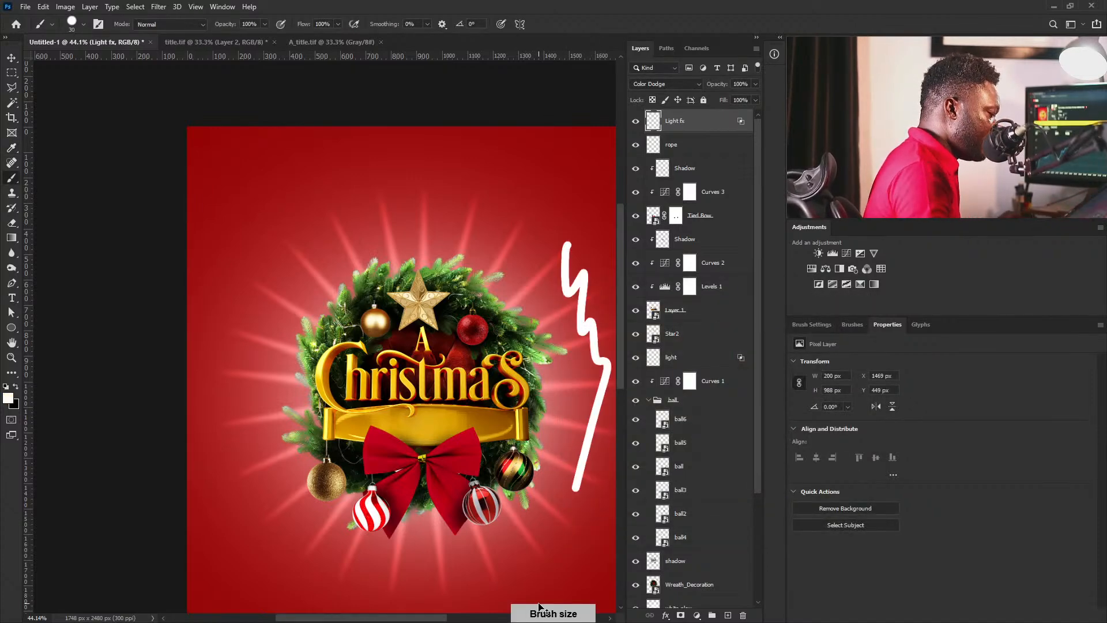
key(ctrl+z)
Choose the 30 px soft round brush tip with 0% hardness and enable its Transfer dynamics.
click(814, 323)
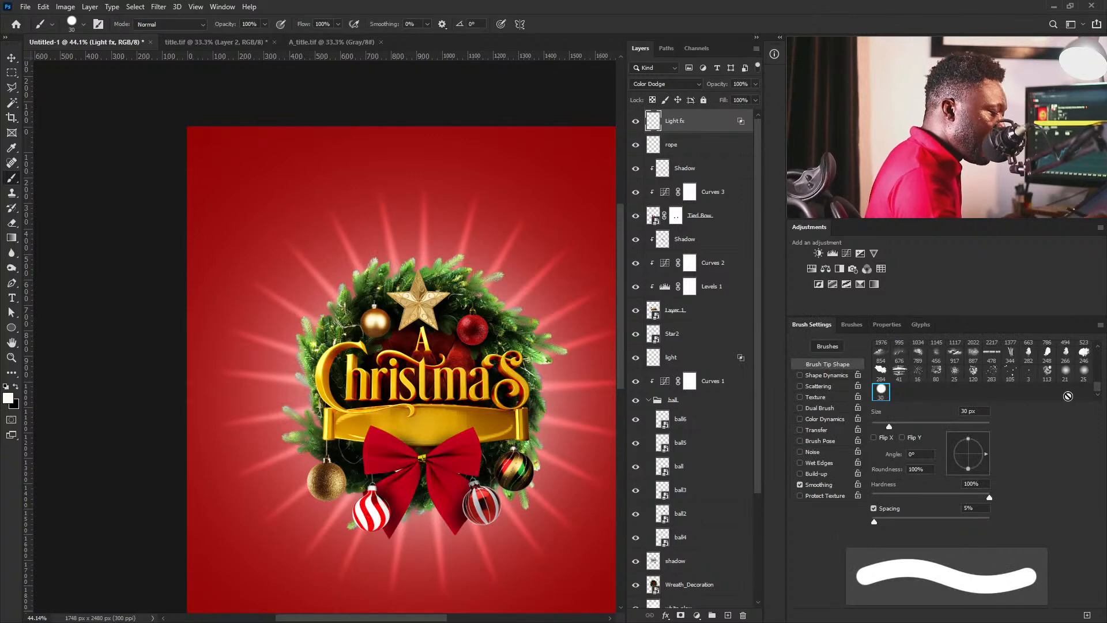
drag(1099, 393, 1102, 346)
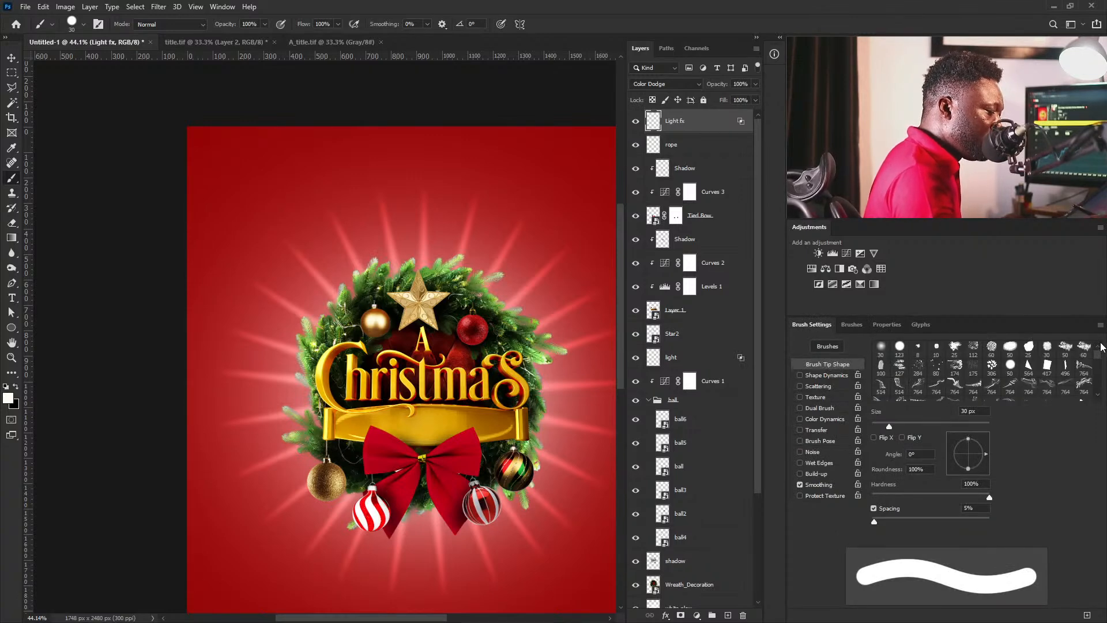
click(882, 347)
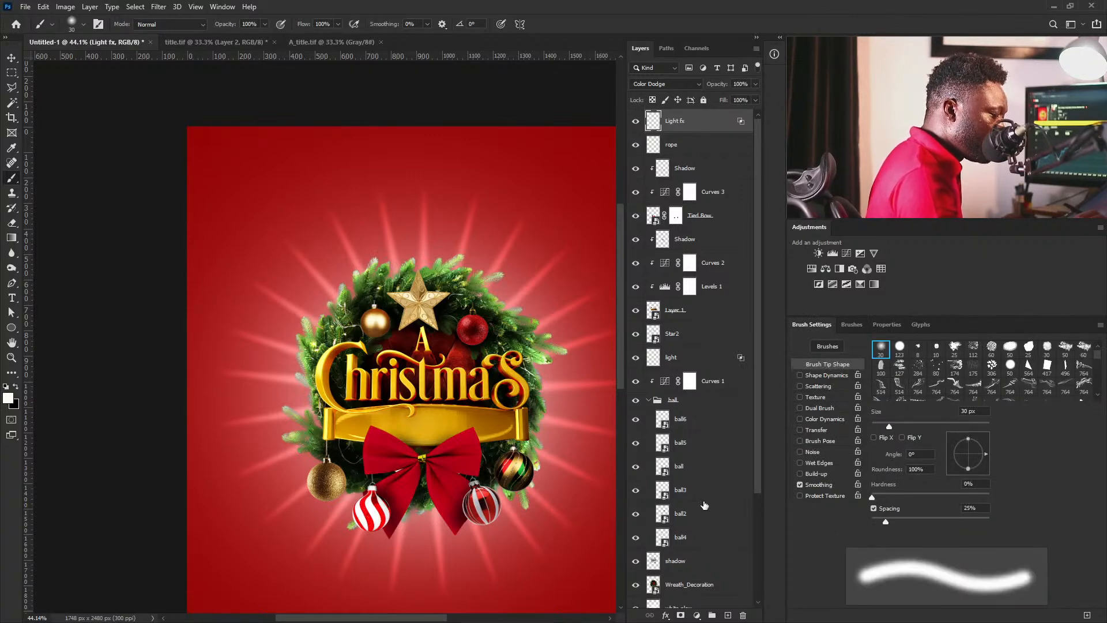
click(806, 431)
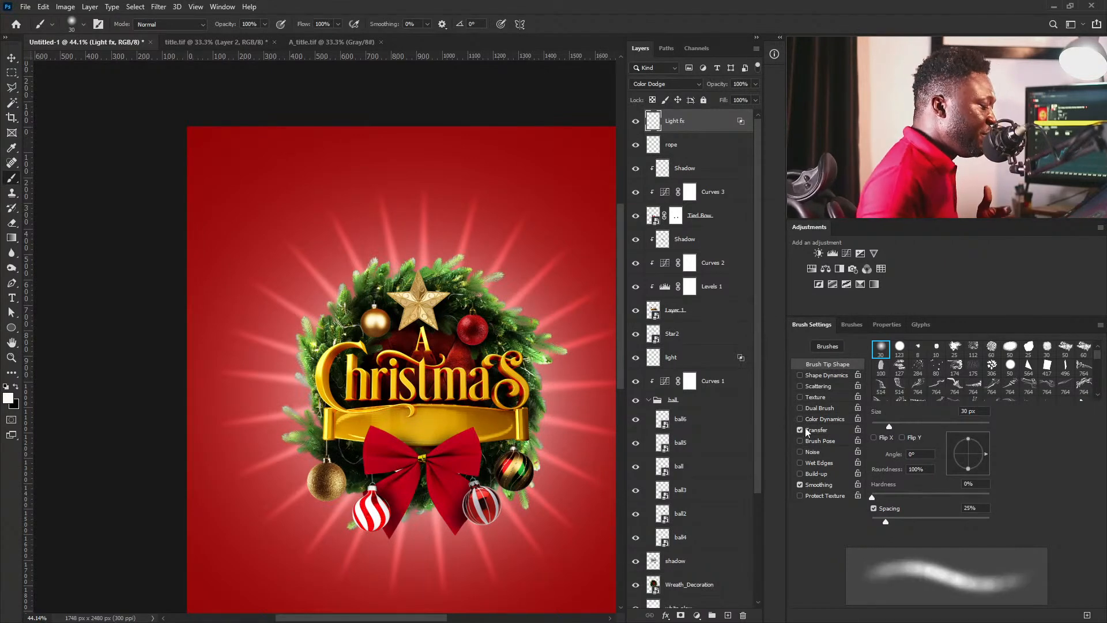
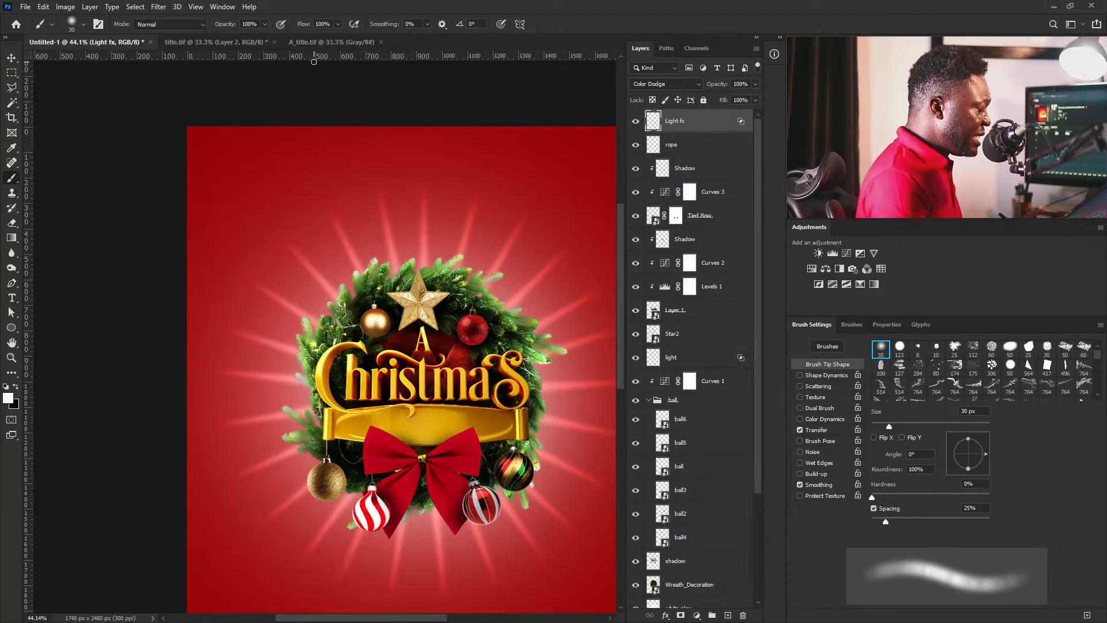
click(830, 430)
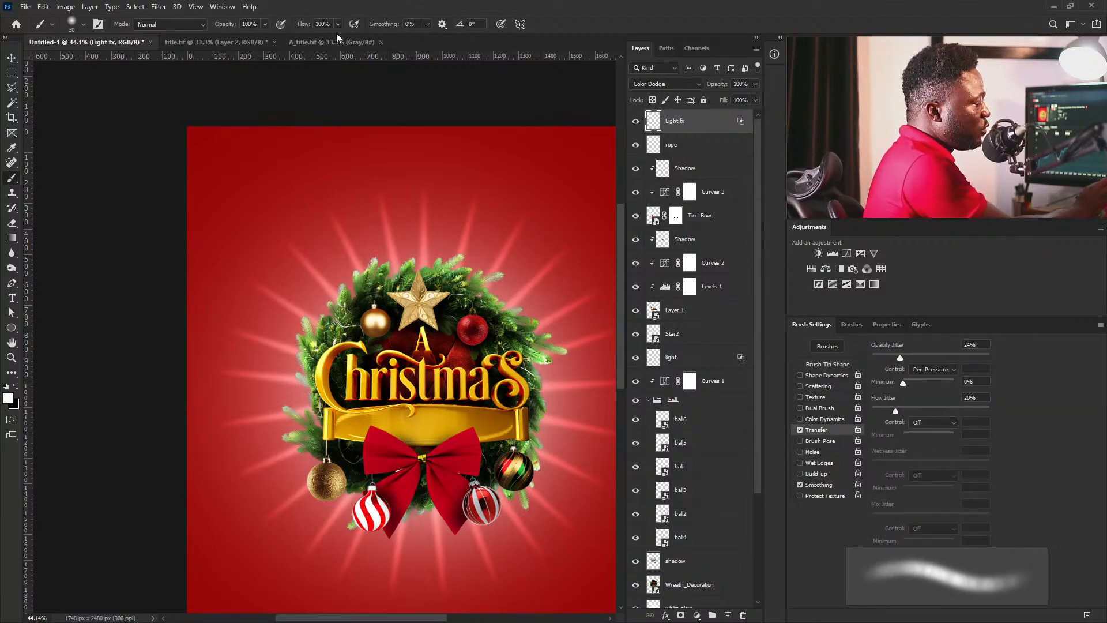
Paint glowing highlights with a smaller soft brush on the gold star's upper side arms and lower centre facet on the Light fx layer.
ctrl+drag(475, 317, 560, 320)
drag(365, 335, 533, 445)
ctrl+drag(490, 385, 534, 376)
key(bracketleft)
key(bracketleft)
key(bracketleft)
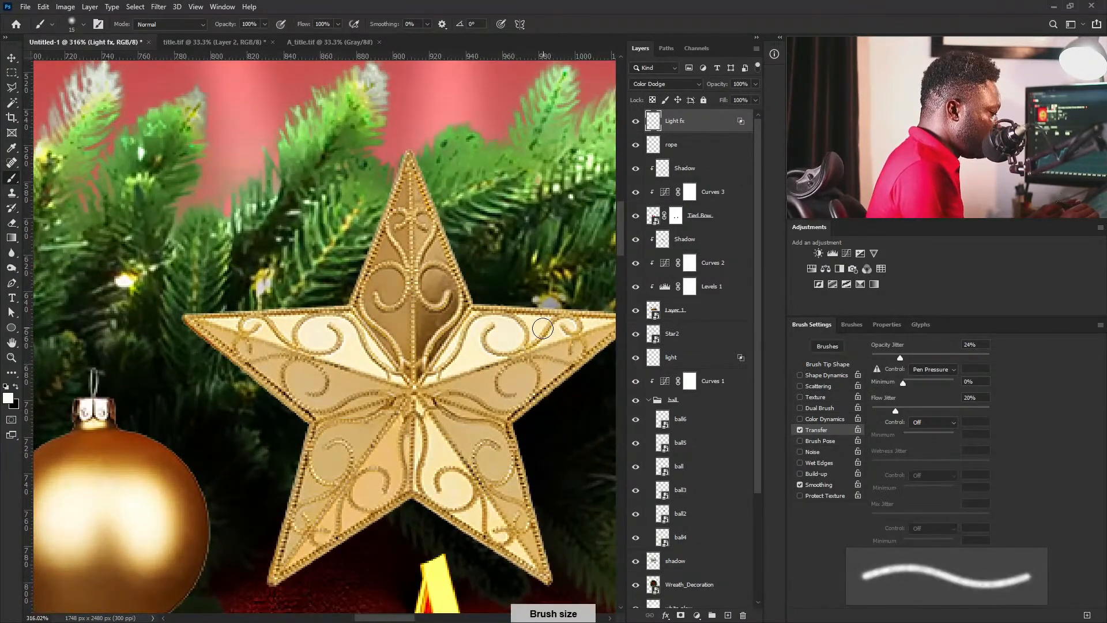
mouse_move(540, 333)
mouse_down()
mouse_move(496, 333)
mouse_move(578, 327)
mouse_up()
drag(466, 379, 492, 401)
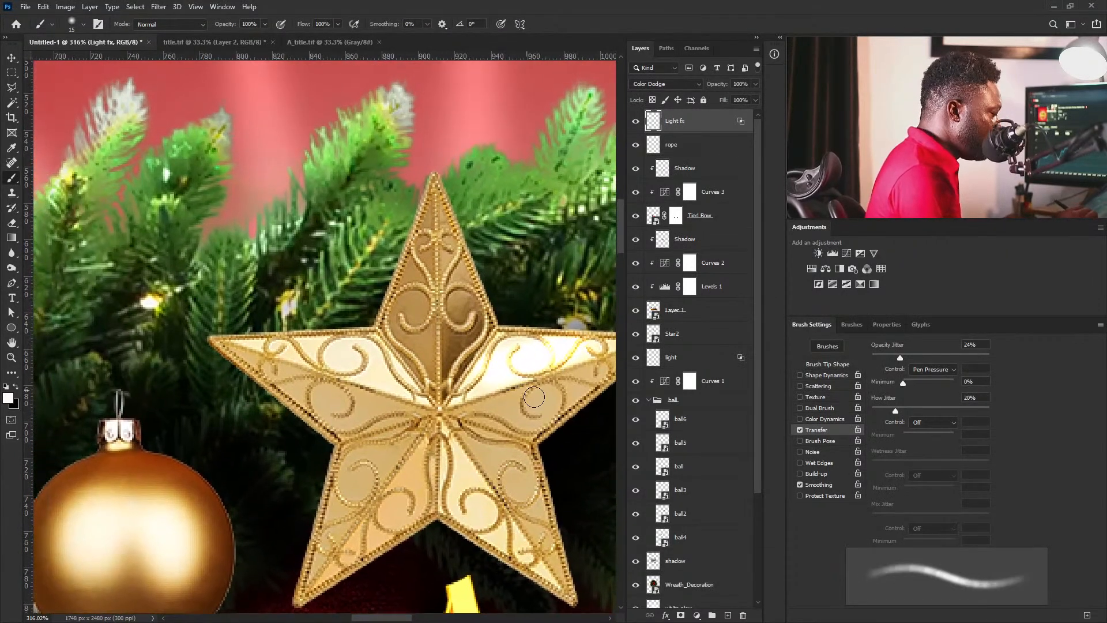
drag(448, 450, 442, 511)
mouse_move(283, 344)
mouse_down()
mouse_move(324, 365)
mouse_move(378, 359)
mouse_up()
ctrl+drag(483, 371, 445, 445)
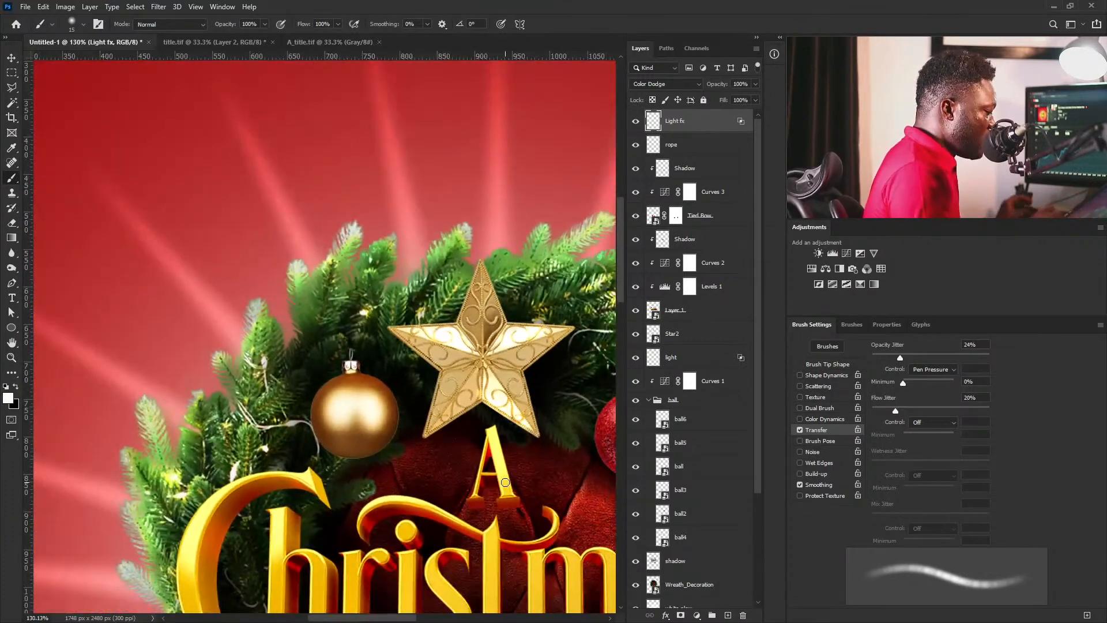
ctrl+drag(348, 417, 408, 448)
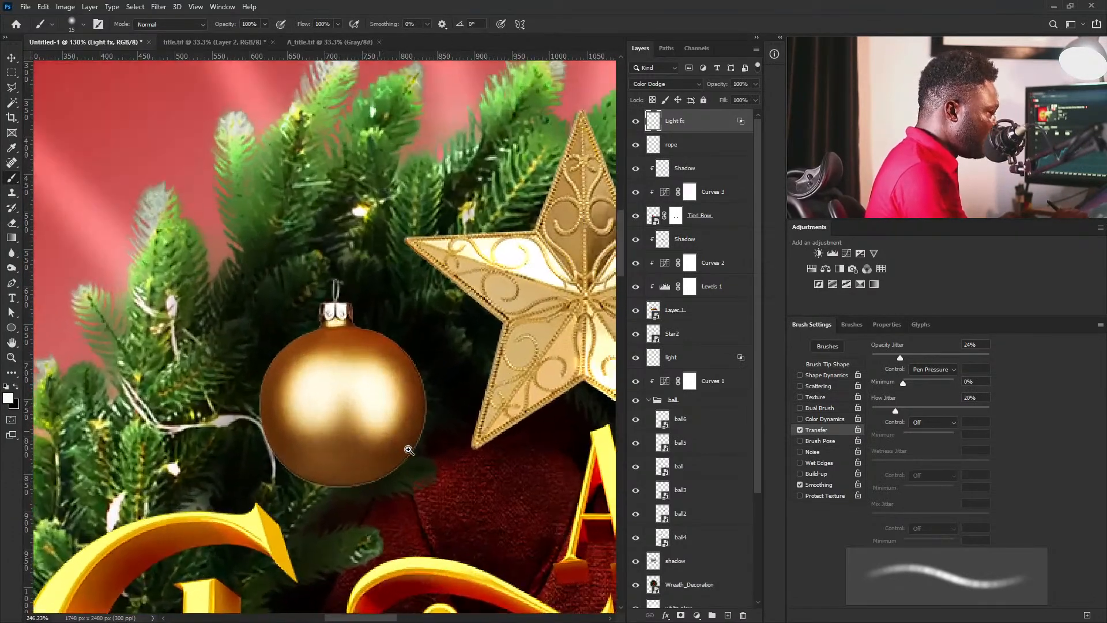
mouse_move(271, 353)
mouse_down()
mouse_move(246, 409)
mouse_move(291, 477)
mouse_up()
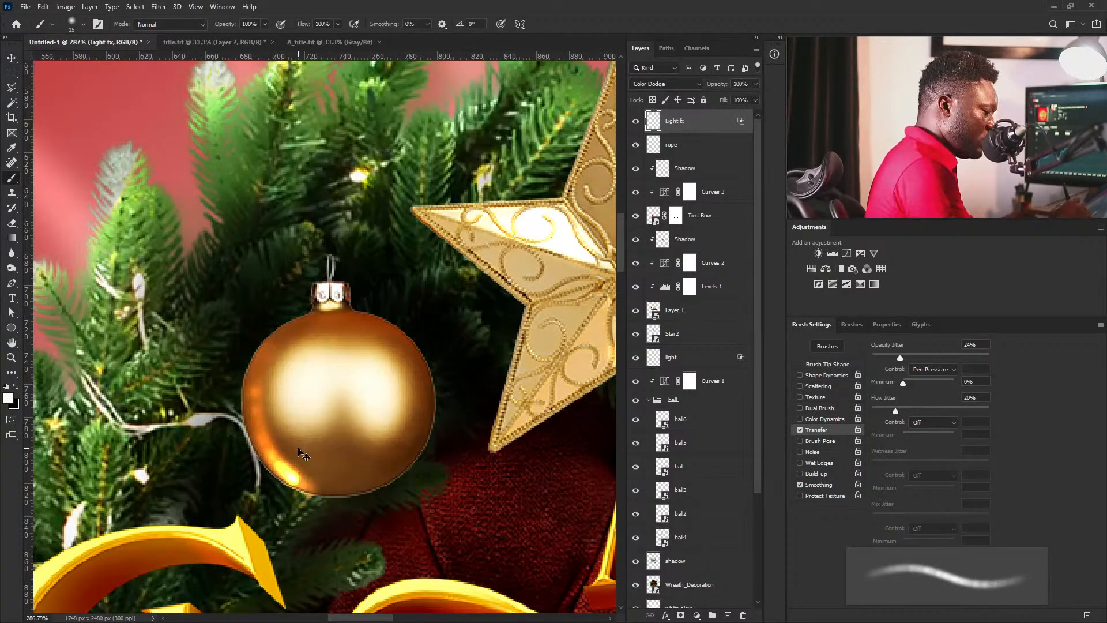
key(ctrl+z)
Set the brush spacing to 1% and paint highlights with a 35 px soft brush around the smooth gold ball's left side and underside.
click(826, 366)
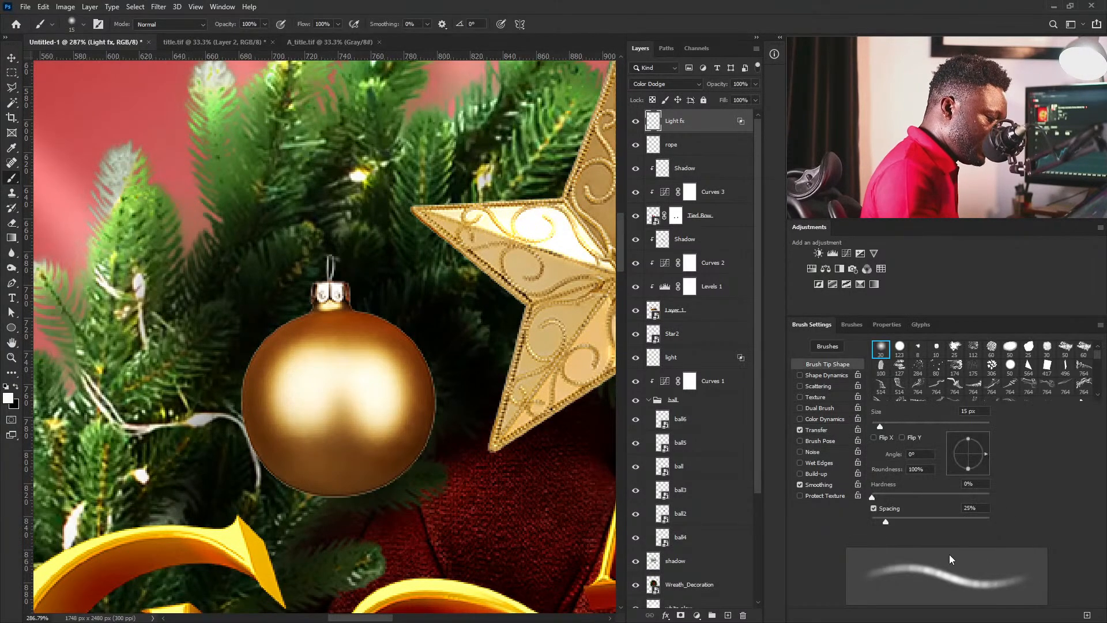
drag(886, 522, 873, 522)
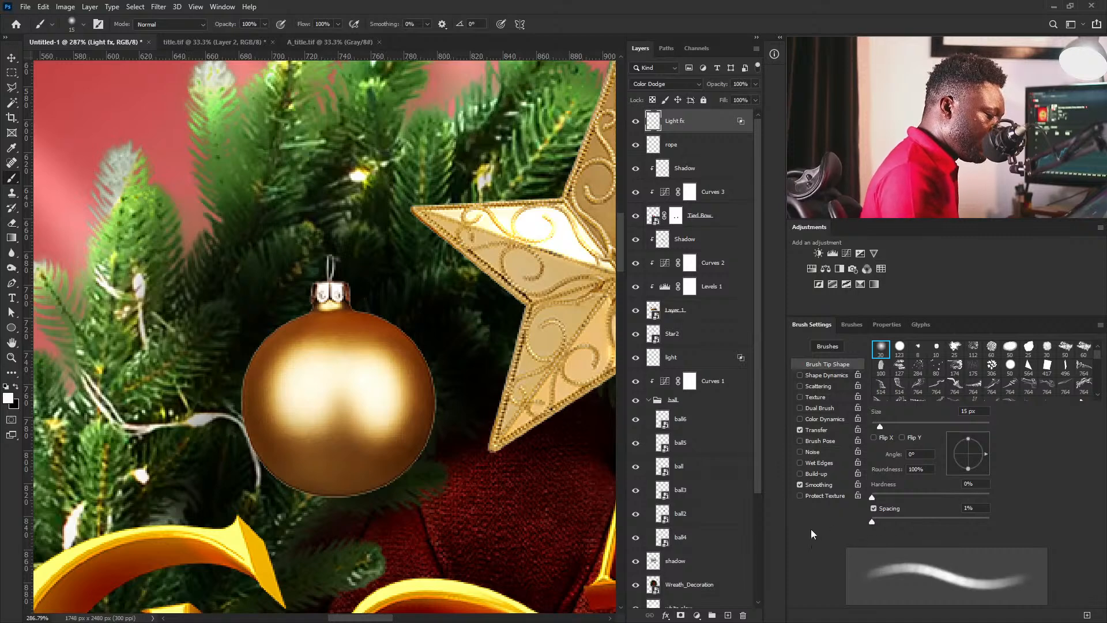
key(bracketright)
key(bracketright)
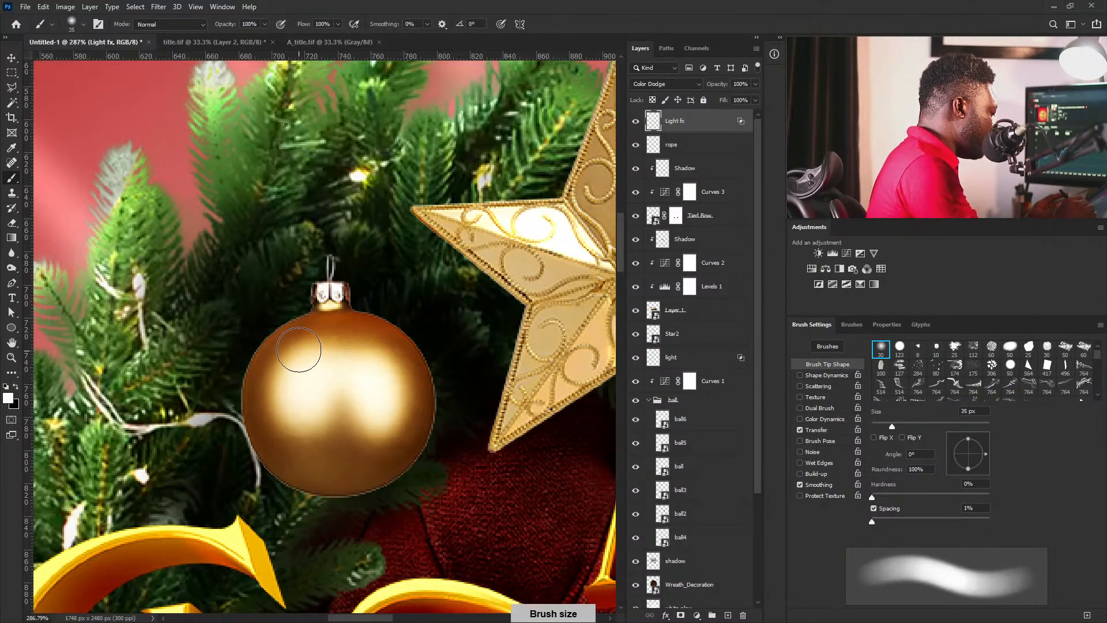
mouse_move(300, 342)
mouse_down()
mouse_move(269, 387)
mouse_move(271, 417)
mouse_move(285, 455)
mouse_move(349, 489)
mouse_up()
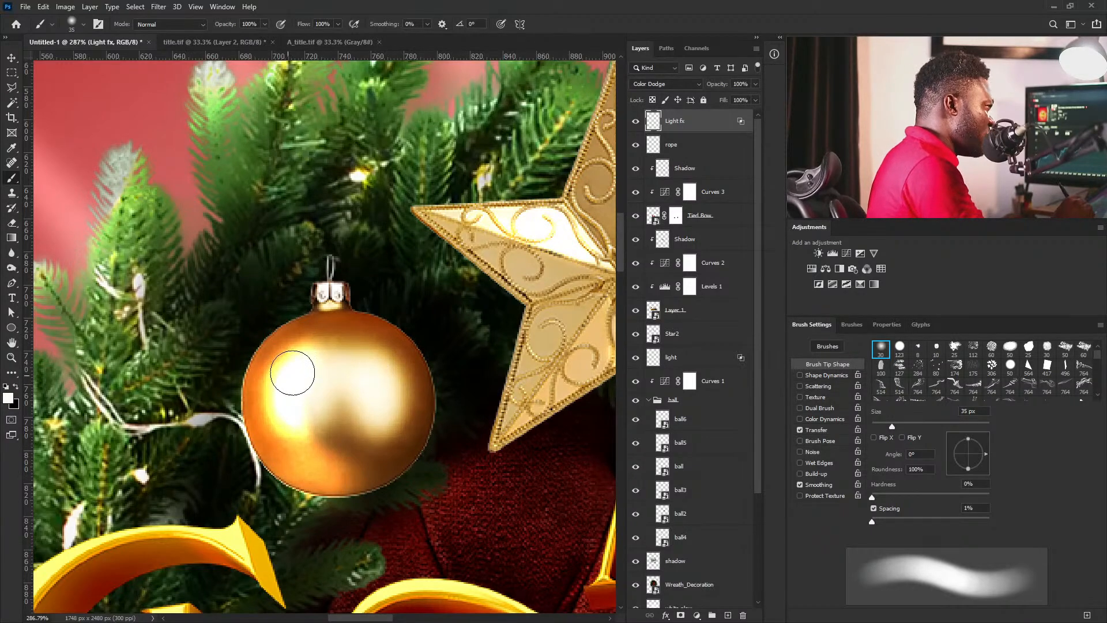
drag(278, 375, 293, 450)
Paint highlights on the red glitter ball's upper-left glare and around its lower edge, reducing the soft brush to 20 px.
mouse_move(521, 329)
ctrl+mouse_down()
mouse_move(378, 460)
mouse_move(412, 455)
ctrl+mouse_up()
mouse_move(562, 424)
mouse_down()
mouse_move(535, 400)
mouse_move(407, 431)
mouse_up()
ctrl+drag(435, 352, 527, 417)
mouse_move(445, 293)
mouse_down()
mouse_move(441, 281)
mouse_move(464, 320)
mouse_up()
key(bracketleft)
key(bracketleft)
key(bracketleft)
mouse_move(422, 375)
mouse_down()
mouse_move(411, 382)
mouse_move(454, 433)
mouse_up()
mouse_move(571, 323)
mouse_down()
mouse_move(551, 416)
mouse_move(571, 314)
mouse_move(511, 427)
mouse_up()
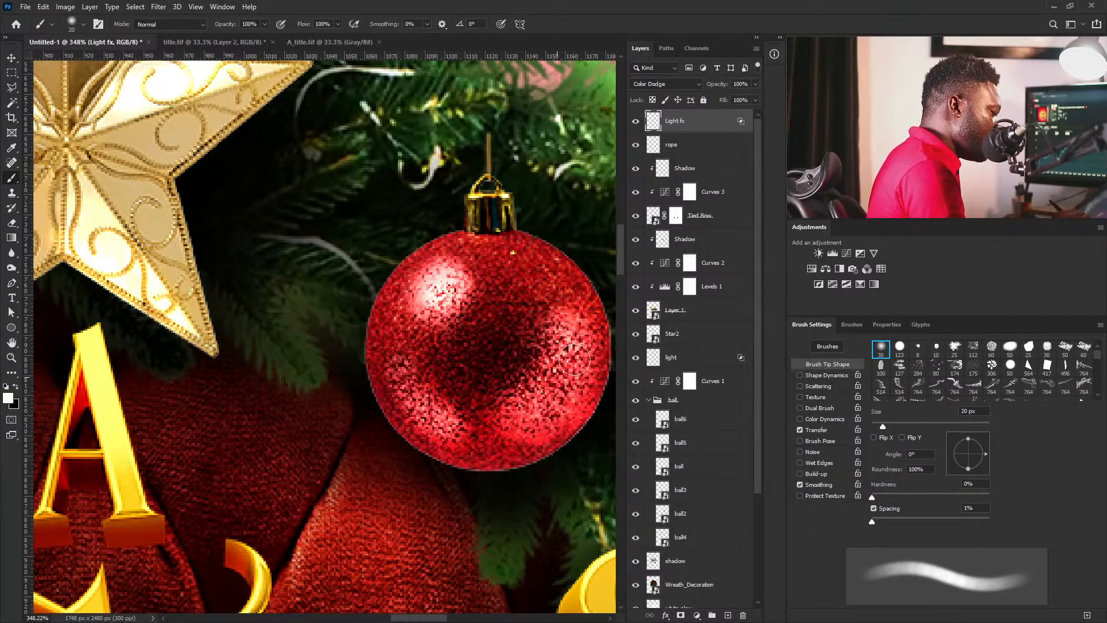
mouse_move(586, 314)
mouse_down()
mouse_move(578, 399)
mouse_move(548, 443)
mouse_up()
mouse_move(590, 377)
mouse_down()
mouse_move(493, 457)
mouse_move(397, 429)
mouse_up()
Paint a highlight with a 35 px soft brush down the right side and underside of the gold, red and green striped ball.
alt+scroll(526, 286, down, 13)
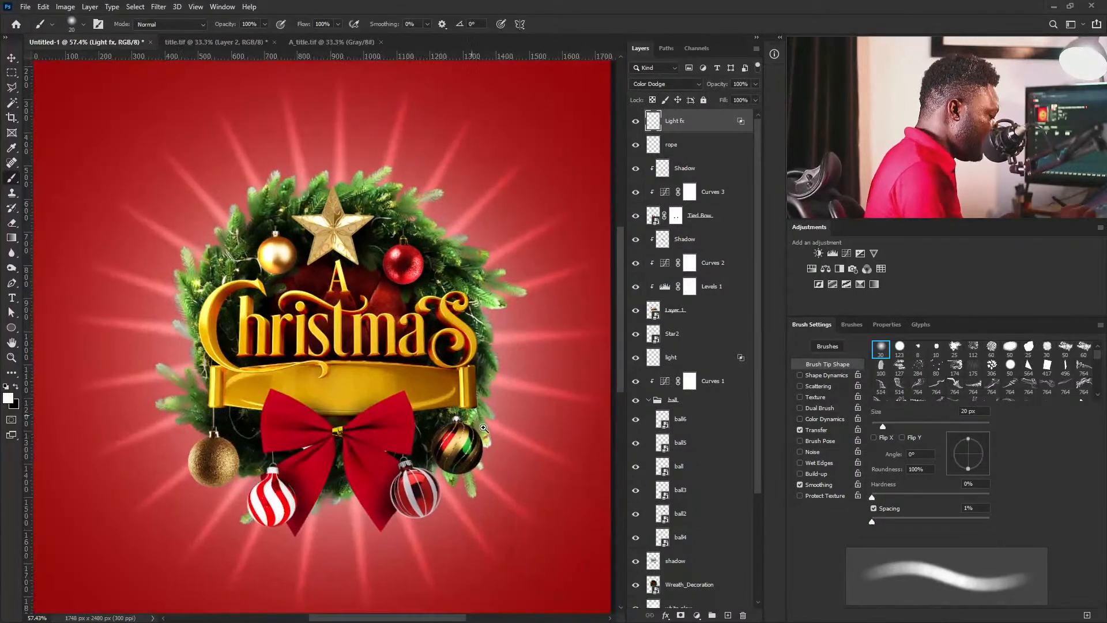
ctrl+drag(480, 407, 537, 418)
drag(495, 460, 562, 416)
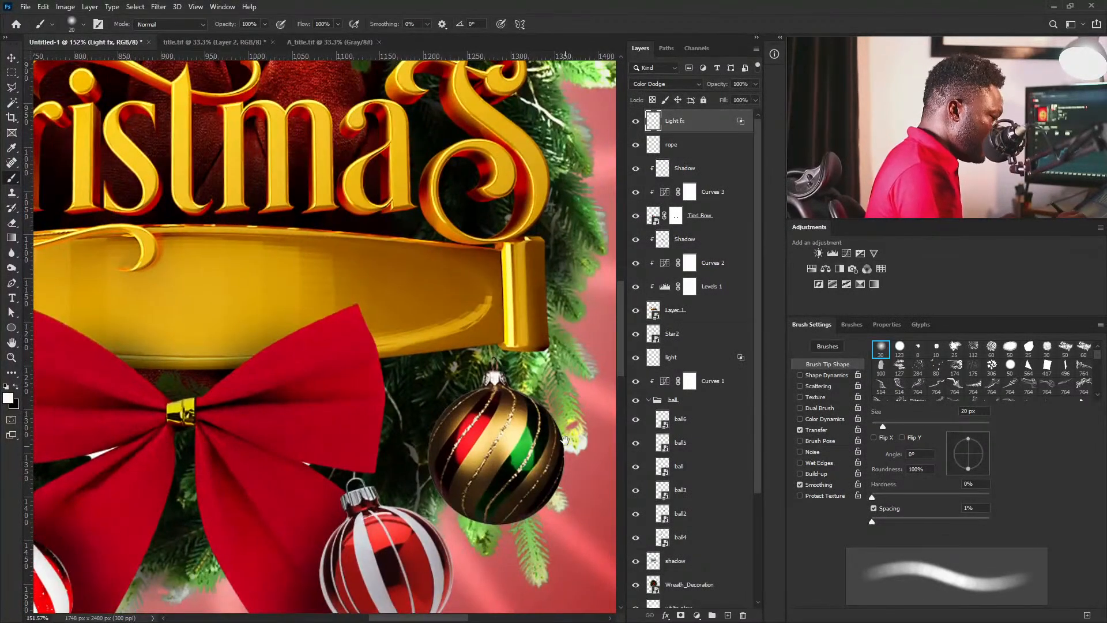
key(bracketright)
key(bracketright)
key(bracketright)
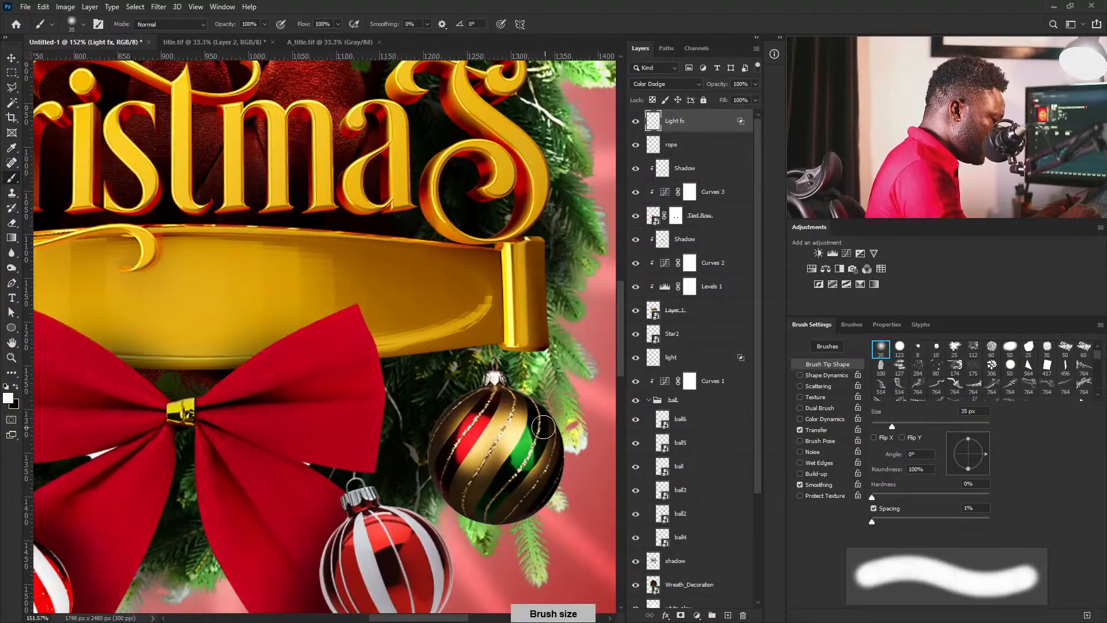
mouse_move(545, 422)
mouse_down()
mouse_move(549, 448)
mouse_move(525, 512)
mouse_move(500, 524)
mouse_up()
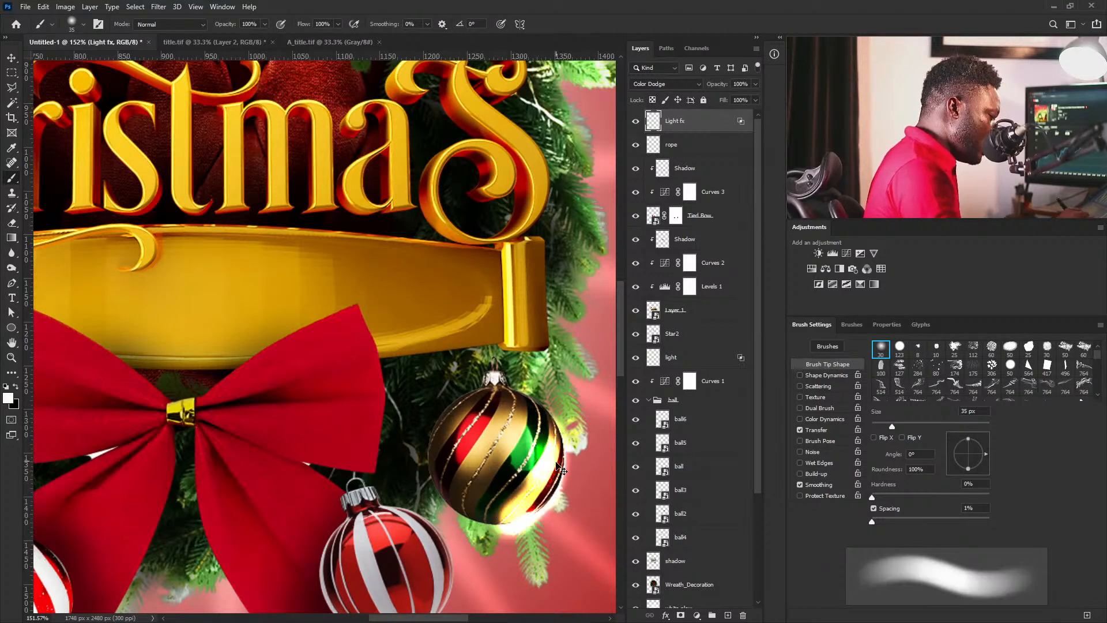
key(ctrl+z)
alt+scroll(559, 465, up, 2)
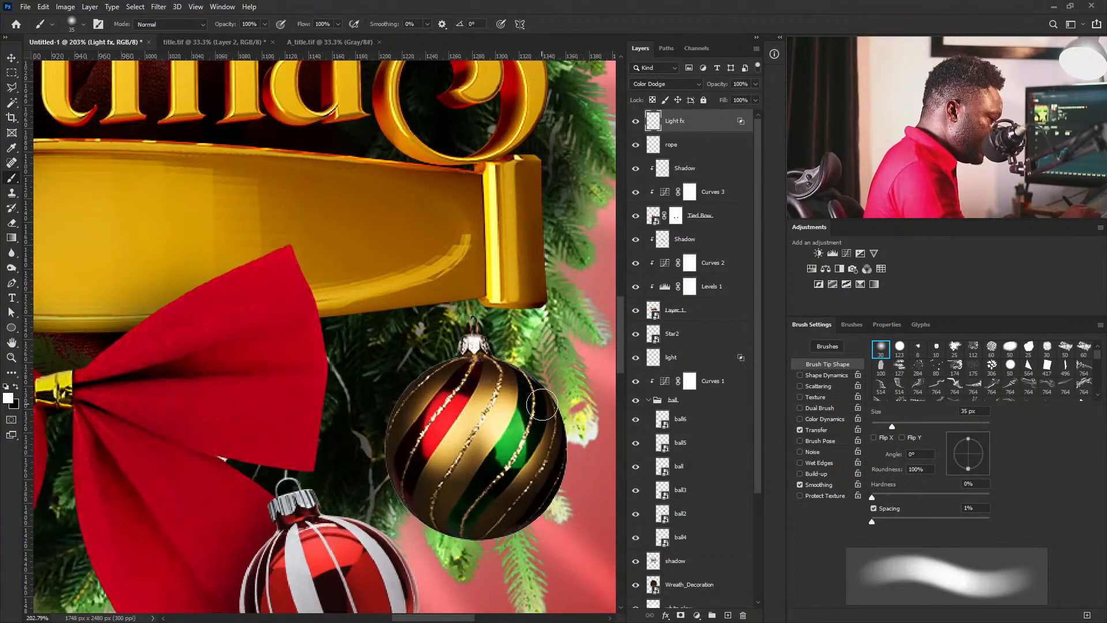
mouse_move(545, 407)
mouse_down()
mouse_move(568, 413)
mouse_move(534, 557)
mouse_move(503, 591)
mouse_up()
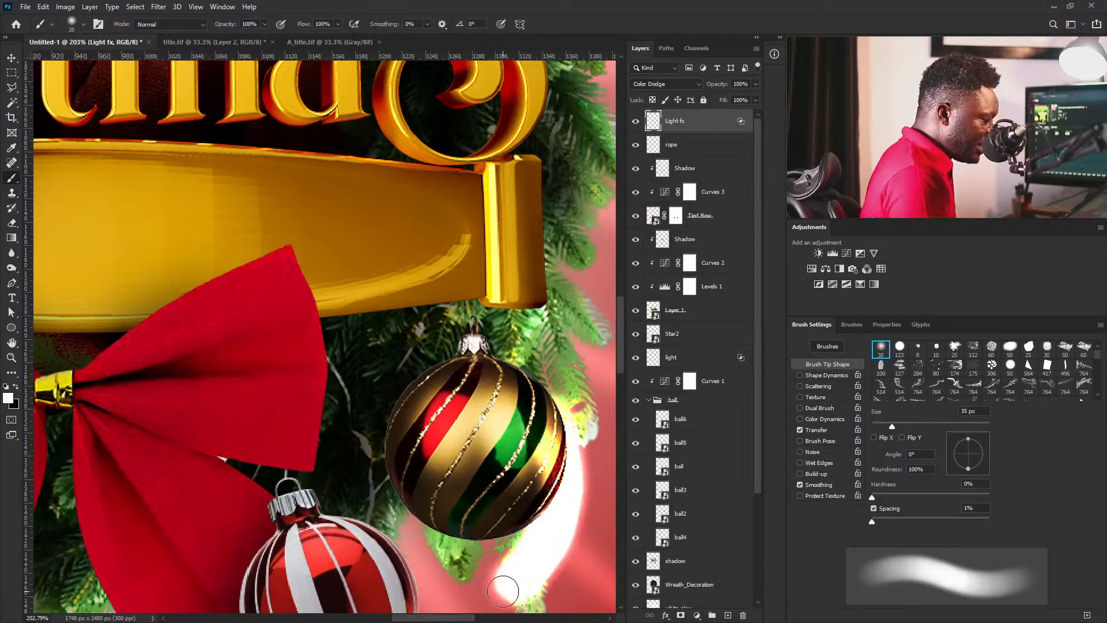
key(ctrl+z)
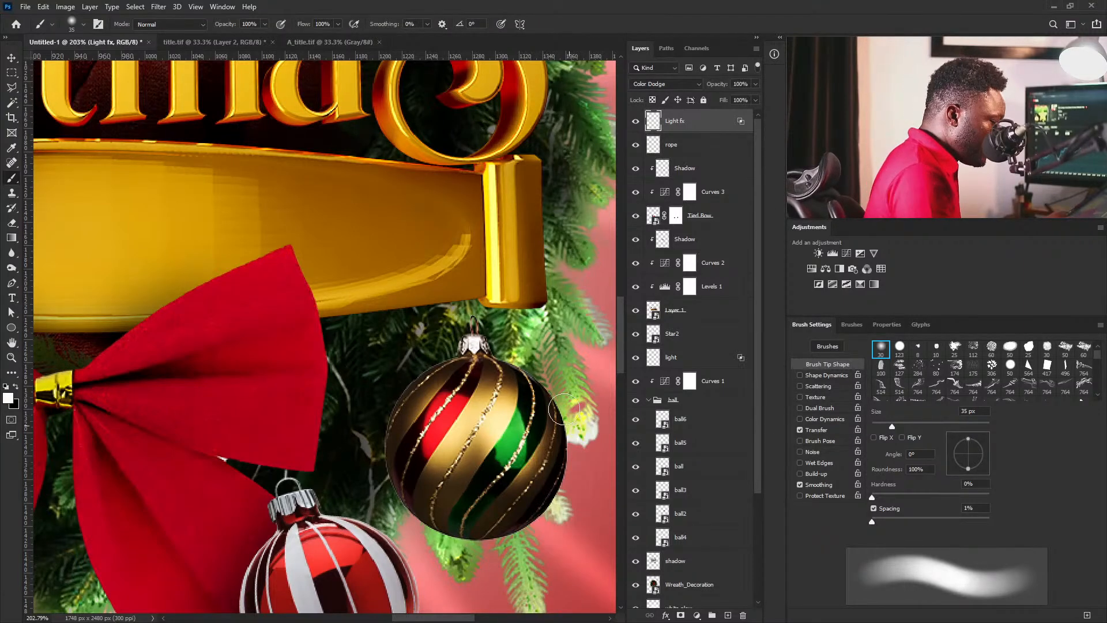
mouse_move(535, 397)
mouse_down()
mouse_move(556, 407)
mouse_move(522, 510)
mouse_move(470, 537)
mouse_up()
key(bracketleft)
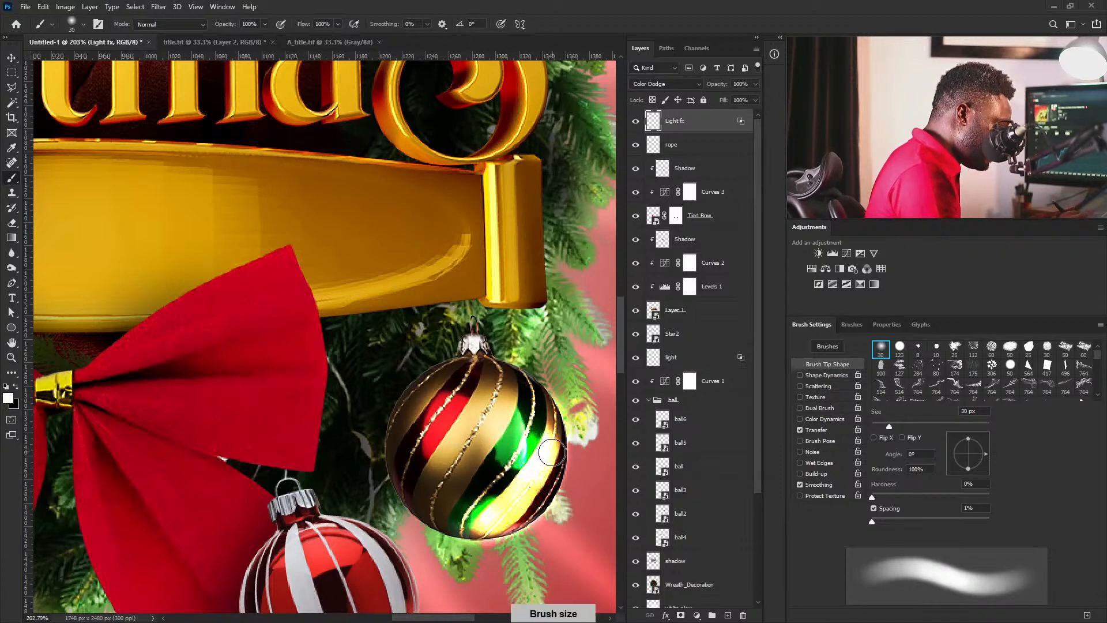
key(bracketleft)
key(bracketleft)
key(bracketleft)
key(bracketleft)
key(bracketleft)
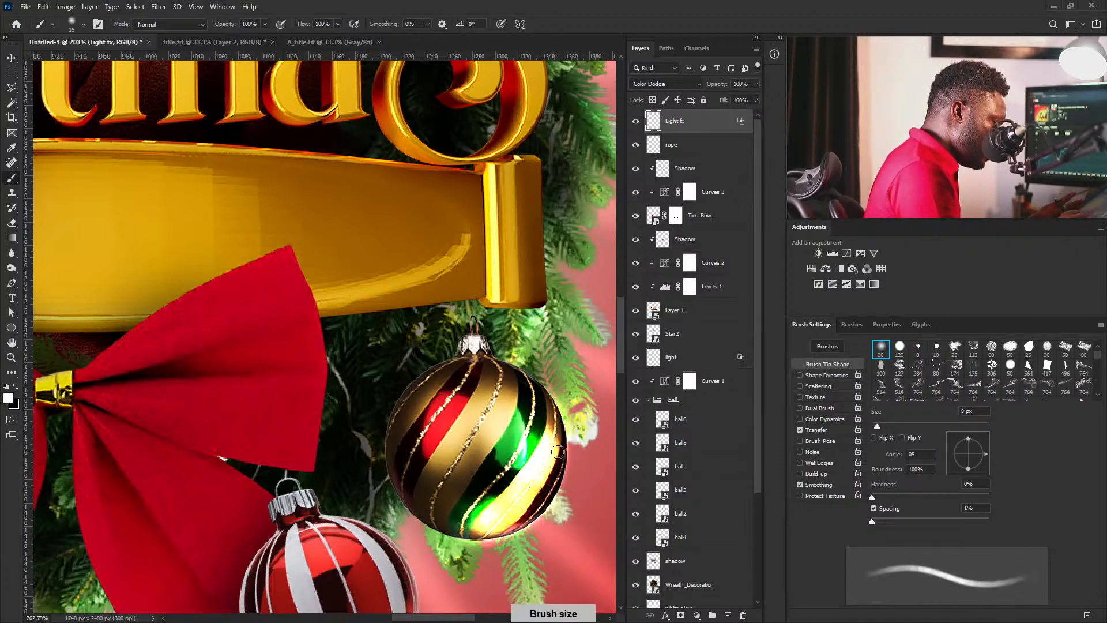
key(bracketright)
key(bracketright)
key(bracketright)
mouse_move(557, 450)
mouse_down()
mouse_move(559, 479)
mouse_move(529, 521)
mouse_move(483, 528)
mouse_up()
key(ctrl+z)
mouse_move(558, 450)
mouse_down()
mouse_move(551, 496)
mouse_move(496, 534)
mouse_up()
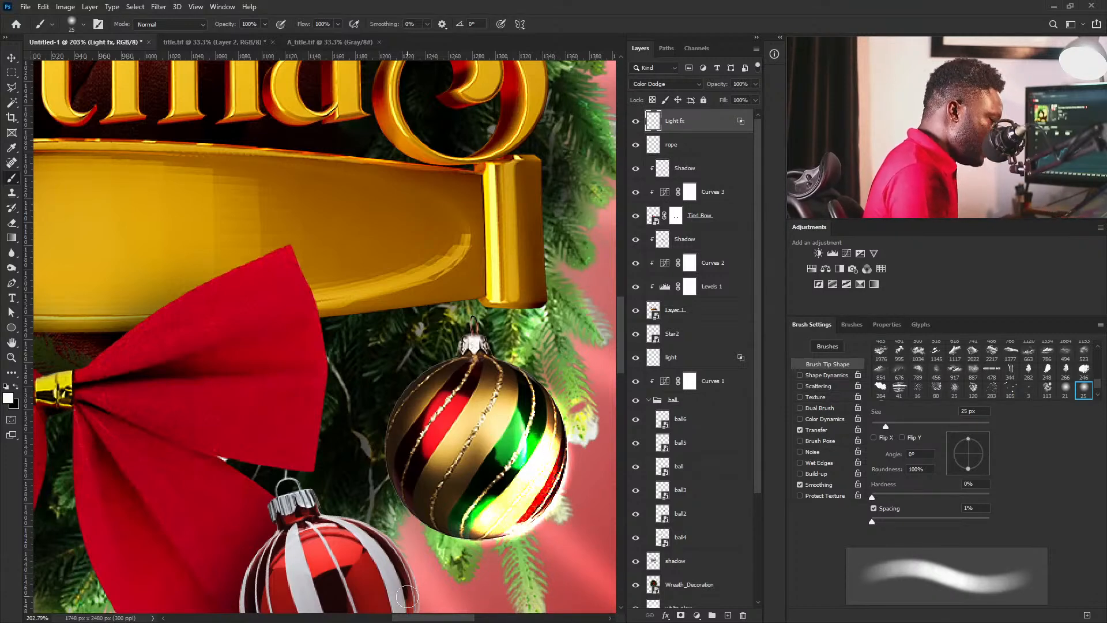
key(ctrl+z)
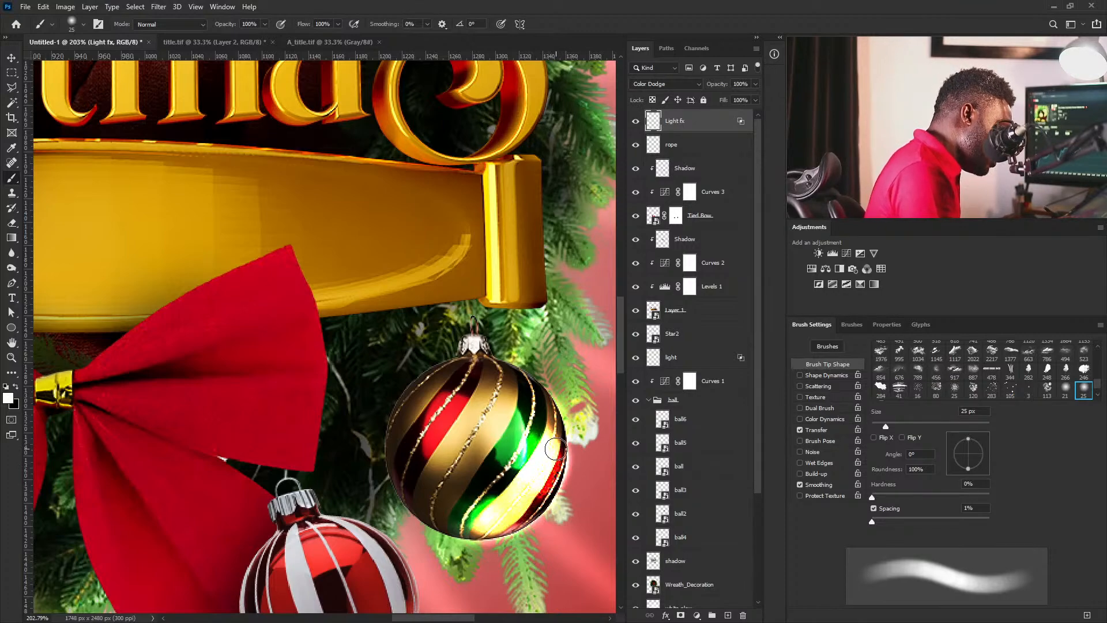
Paint a highlight with a 45 px soft brush down the left side and along the underside of the red-and-silver striped ball.
ctrl+drag(589, 457, 549, 506)
mouse_move(504, 471)
ctrl+mouse_down()
mouse_move(476, 462)
mouse_move(499, 462)
ctrl+mouse_up()
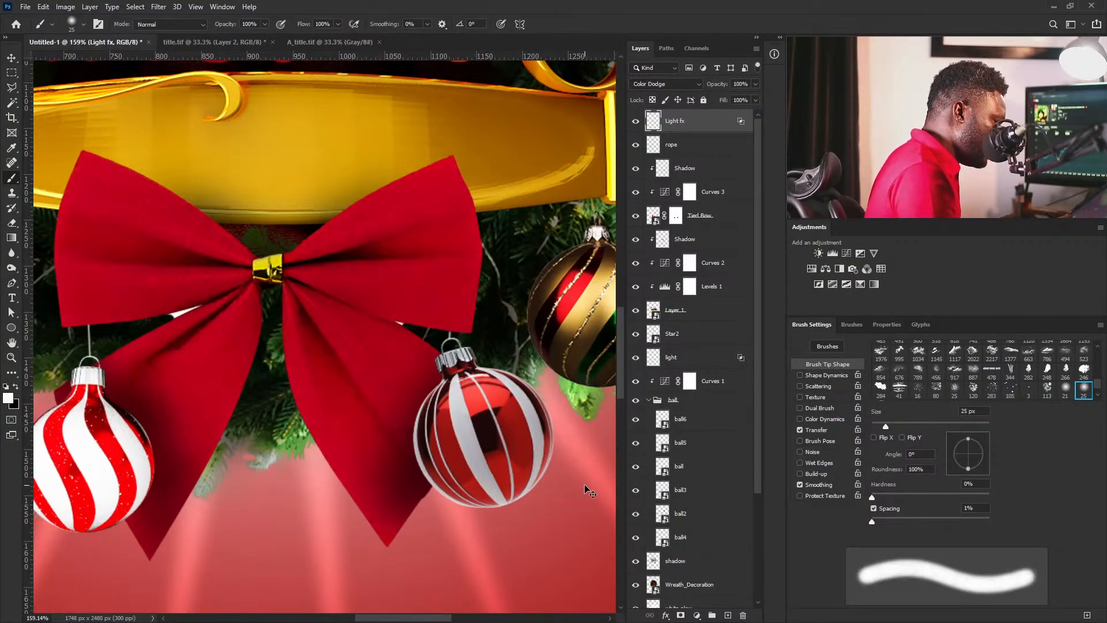
ctrl+drag(526, 418, 470, 460)
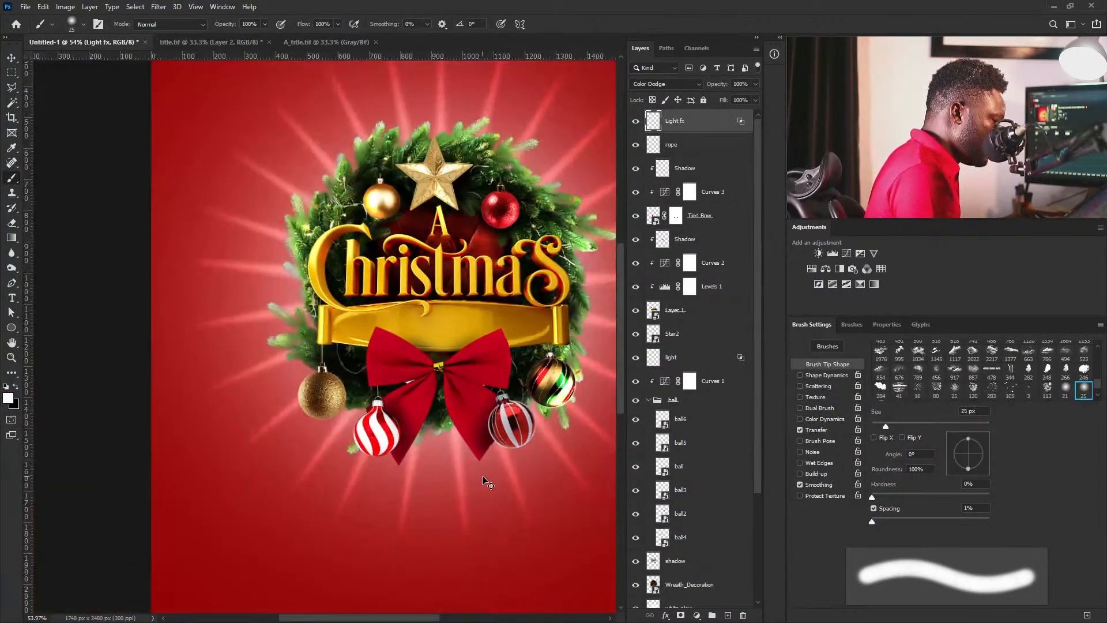
ctrl+drag(521, 403, 610, 415)
drag(459, 506, 487, 363)
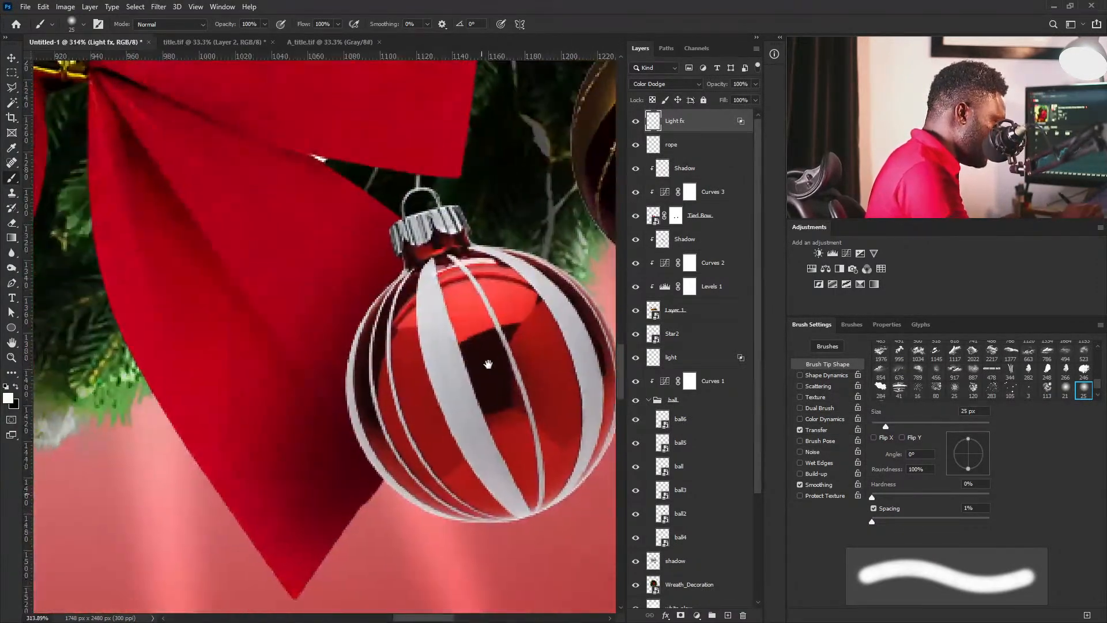
key(bracketright)
key(bracketright)
key(bracketright)
key(bracketright)
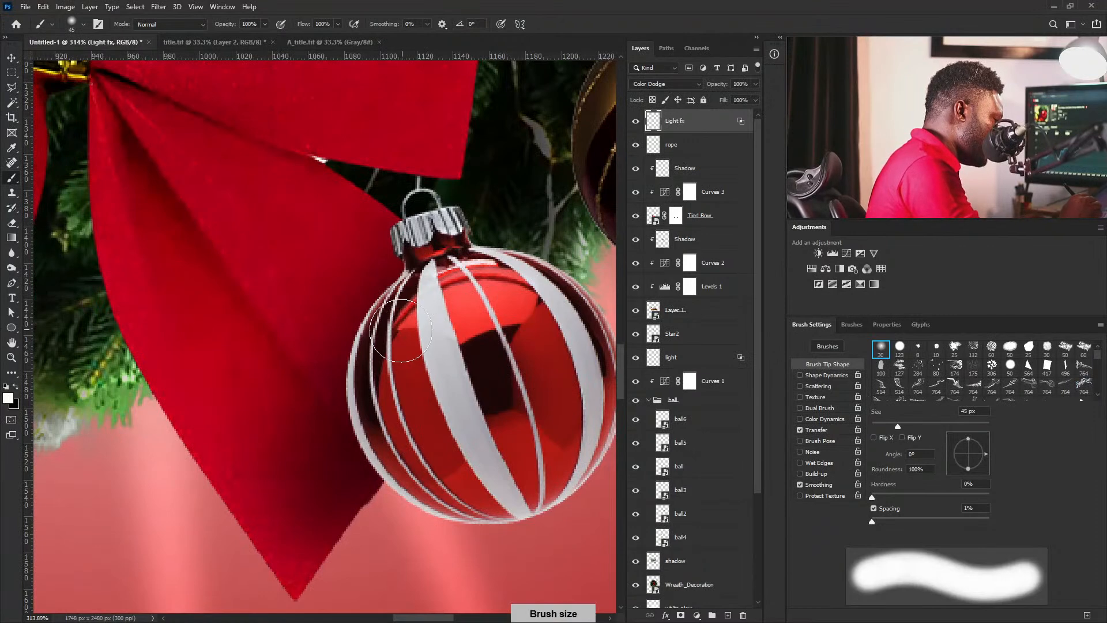
mouse_move(393, 339)
mouse_down()
mouse_move(381, 383)
mouse_move(415, 450)
mouse_move(478, 501)
mouse_move(553, 444)
mouse_up()
key(ctrl+z)
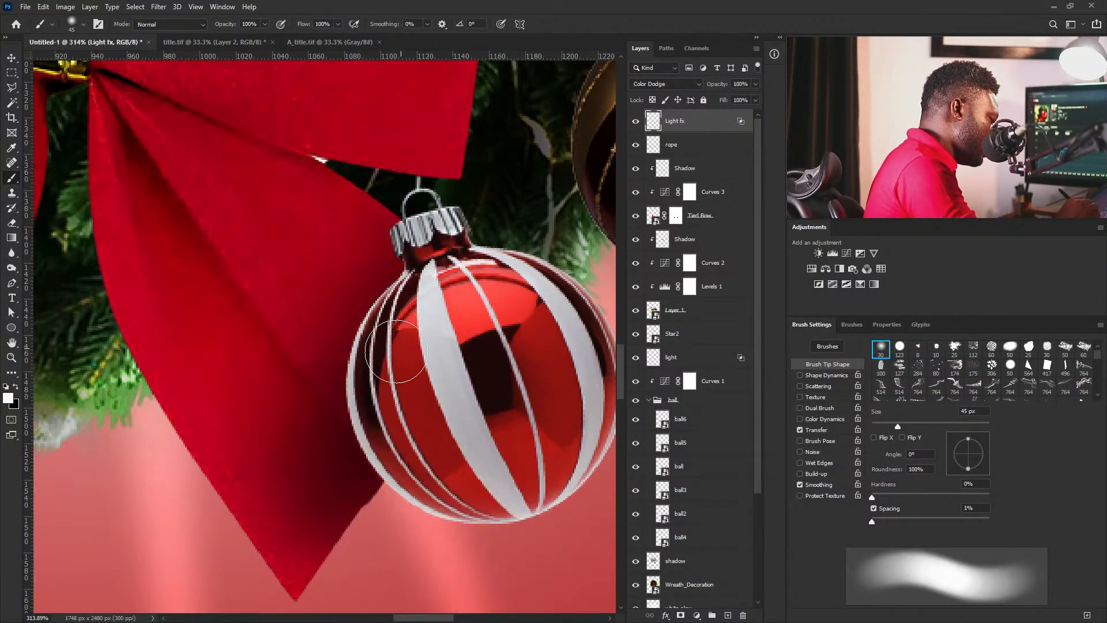
mouse_move(394, 355)
mouse_down()
mouse_move(455, 508)
mouse_move(554, 461)
mouse_up()
key(ctrl+z)
mouse_move(375, 369)
mouse_down()
mouse_move(399, 345)
mouse_move(490, 507)
mouse_move(554, 450)
mouse_up()
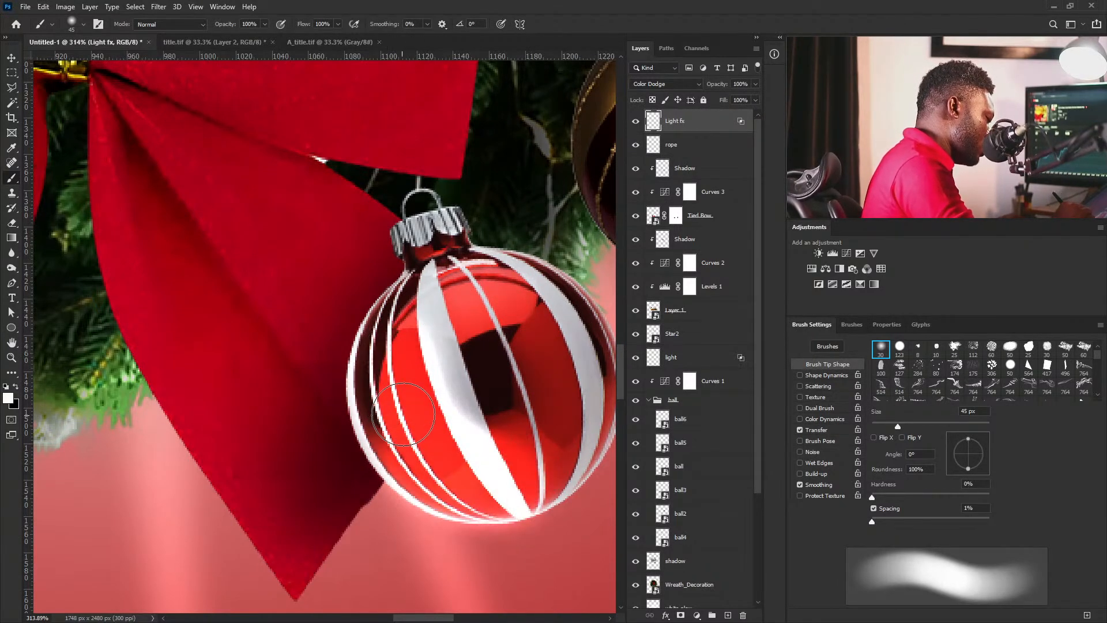
Add a second highlight along the red-and-silver ball's lower rim with a smaller soft brush.
key(bracketleft)
key(bracketleft)
mouse_move(387, 410)
mouse_down()
mouse_move(426, 476)
mouse_move(528, 503)
mouse_move(565, 472)
mouse_up()
Paint a glowing highlight with a soft brush enlarged to 50 px on the right side of the gold glitter ball.
ctrl+drag(528, 376, 433, 502)
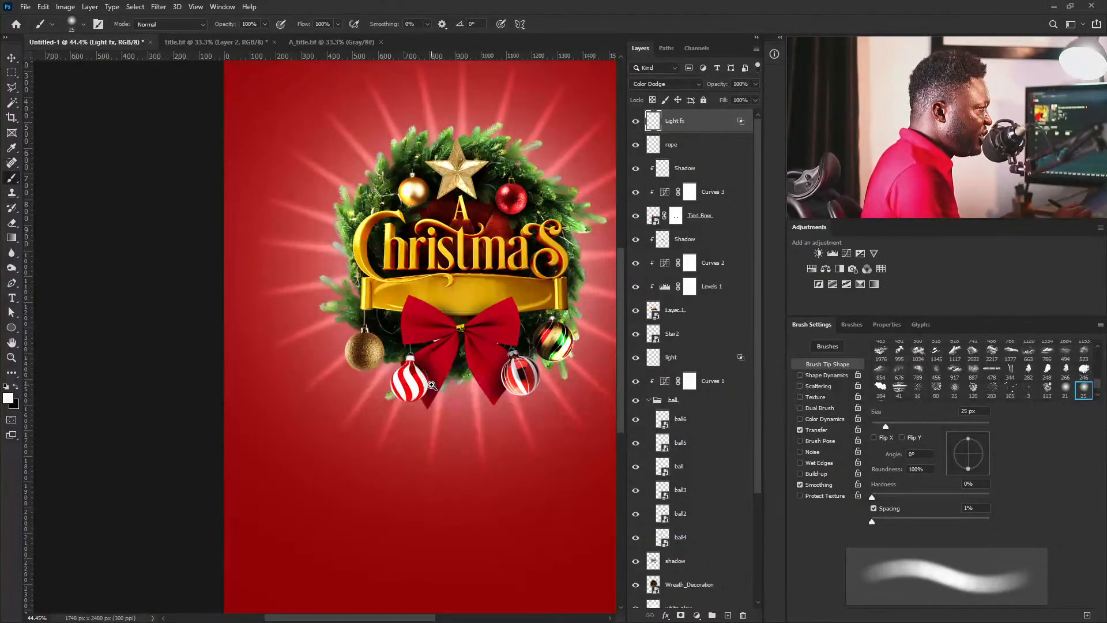
ctrl+drag(432, 386, 458, 392)
drag(331, 322, 520, 468)
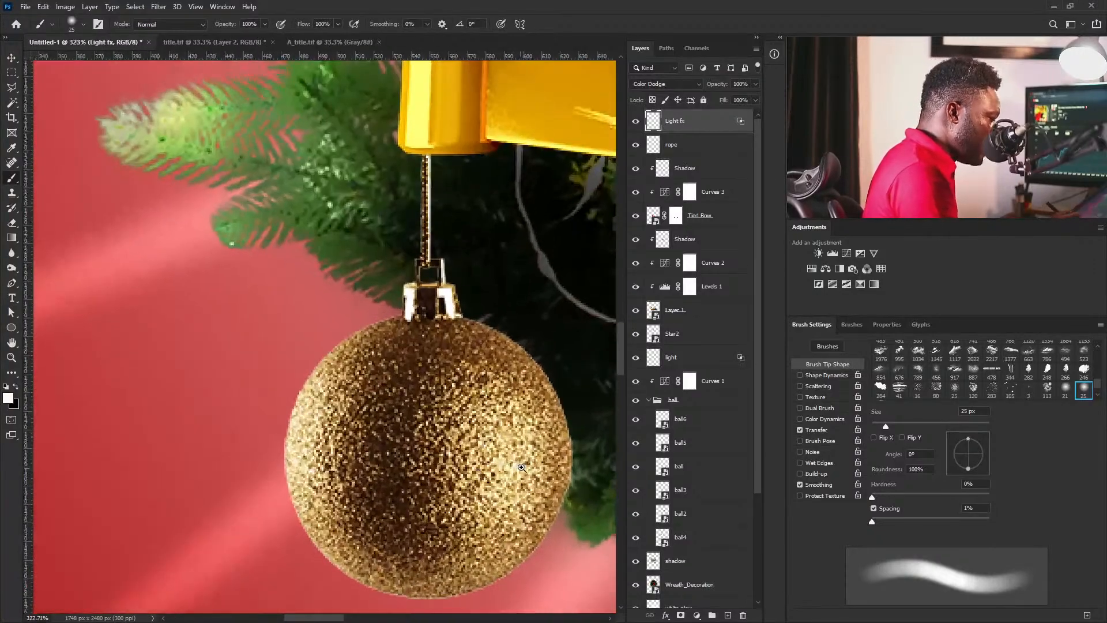
mouse_move(505, 414)
mouse_down()
mouse_move(508, 402)
mouse_move(485, 417)
mouse_move(496, 418)
mouse_move(488, 410)
mouse_up()
key(ctrl+z)
key(bracketright)
key(bracketright)
key(bracketright)
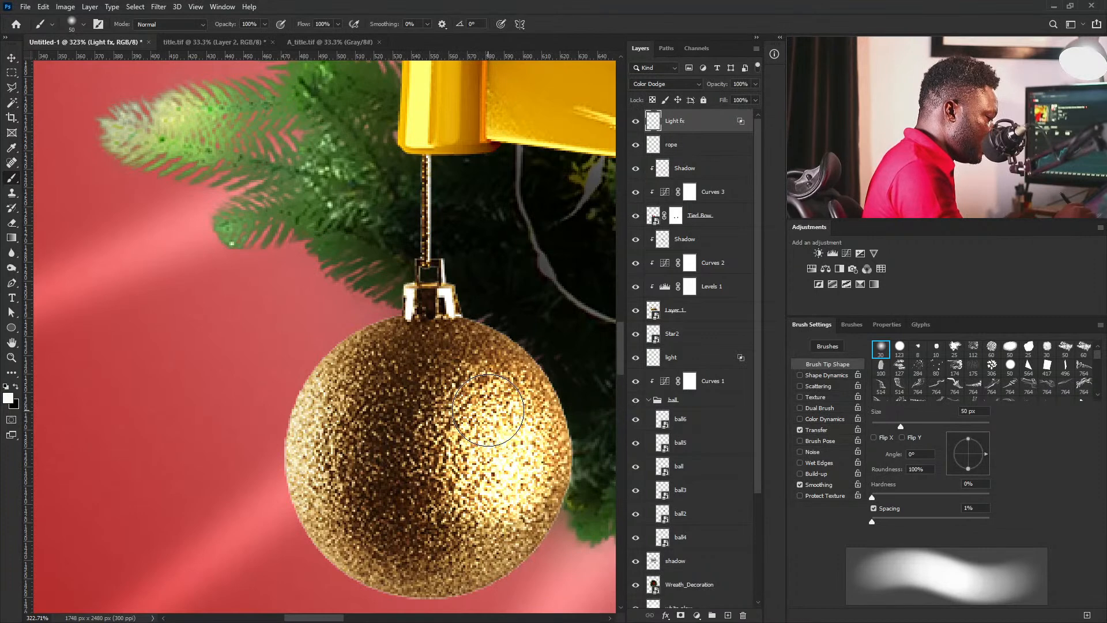
Paint a highlight with a 30 px soft brush around the gold glitter ball's left side and lower edge.
key(bracketleft)
key(bracketleft)
key(bracketleft)
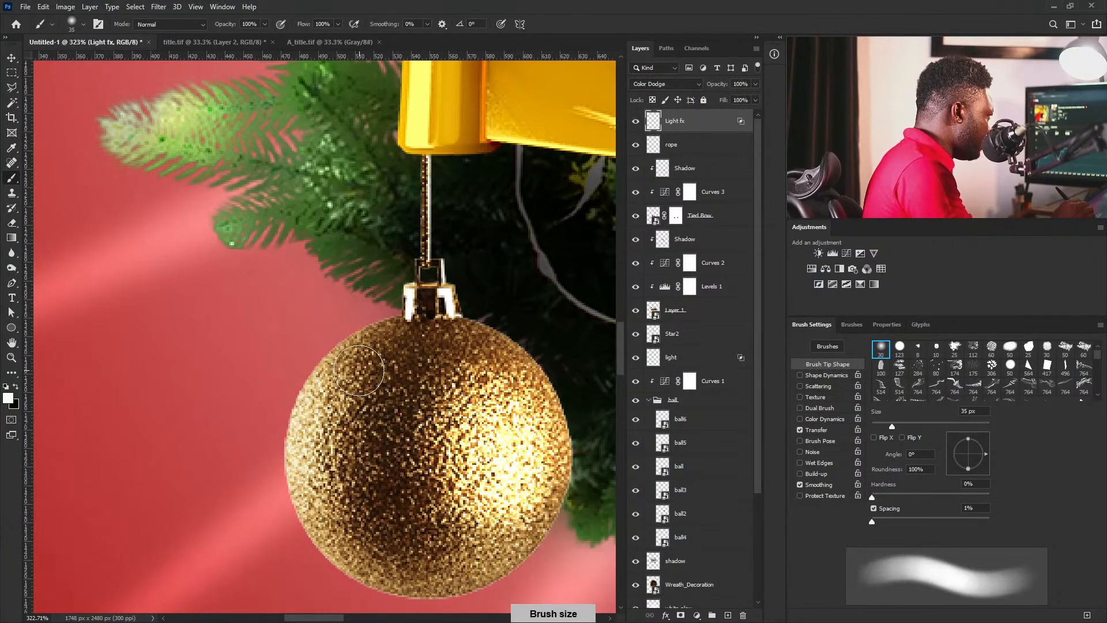
key(bracketleft)
mouse_move(360, 363)
mouse_down()
mouse_move(309, 447)
mouse_move(369, 582)
mouse_move(450, 577)
mouse_up()
key(ctrl+z)
mouse_move(359, 374)
mouse_down()
mouse_move(314, 514)
mouse_move(563, 495)
mouse_up()
Paint a highlight with the 30 px soft brush along the lower-left side of the red-and-white swirled ball.
key(ctrl+0)
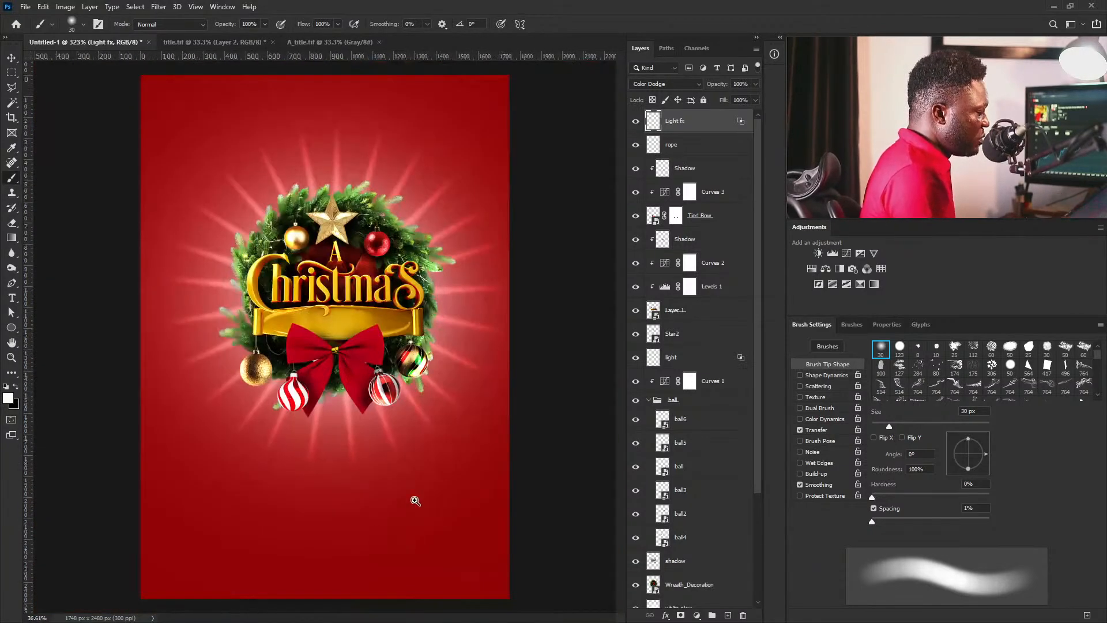
ctrl+drag(297, 396, 413, 450)
drag(303, 465, 455, 442)
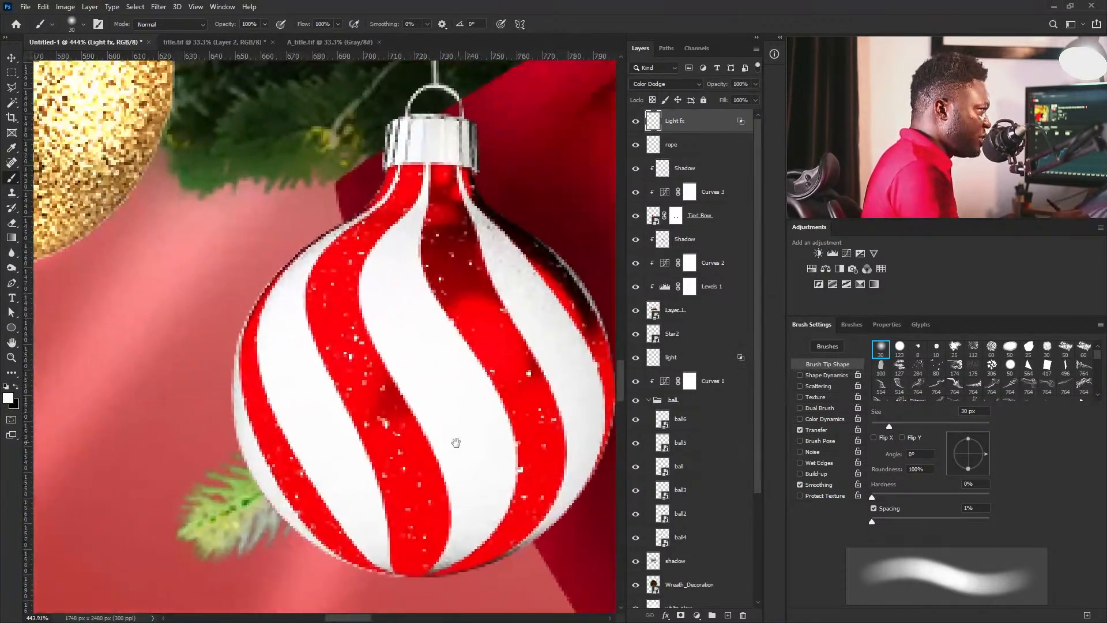
mouse_move(279, 332)
mouse_down()
mouse_move(369, 563)
mouse_move(459, 457)
mouse_up()
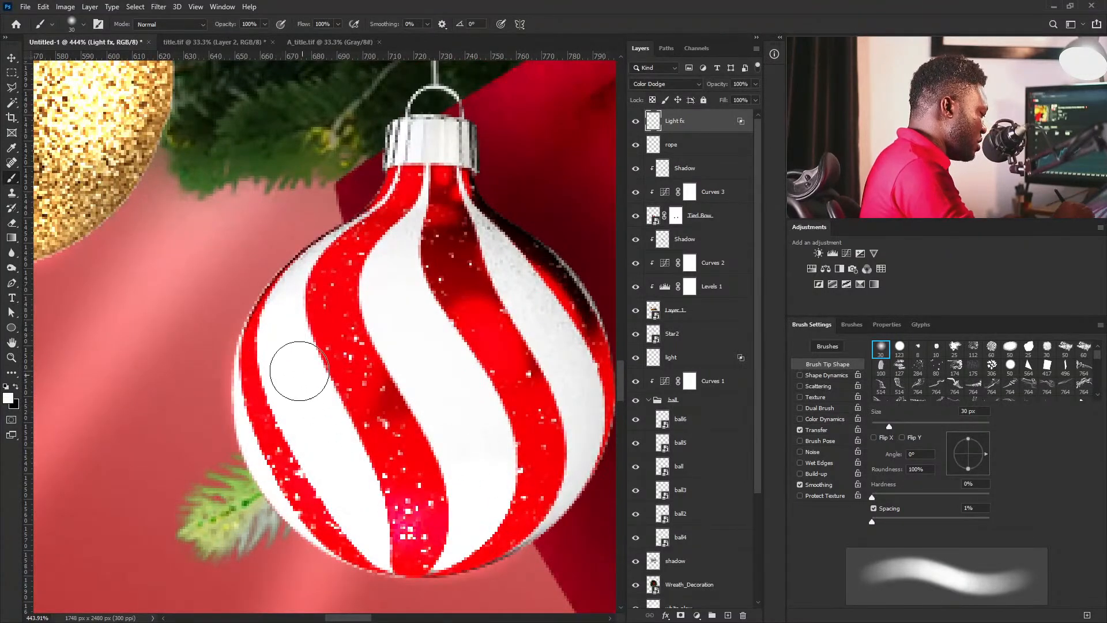
Paint a thin highlight with a 5 px soft brush along the outer left edge of the gold letter C in the title.
mouse_move(482, 302)
ctrl+mouse_down()
mouse_move(388, 389)
mouse_move(380, 559)
mouse_move(411, 567)
ctrl+mouse_up()
ctrl+drag(335, 334, 375, 339)
key(bracketleft)
key(bracketleft)
key(bracketleft)
key(bracketleft)
key(bracketleft)
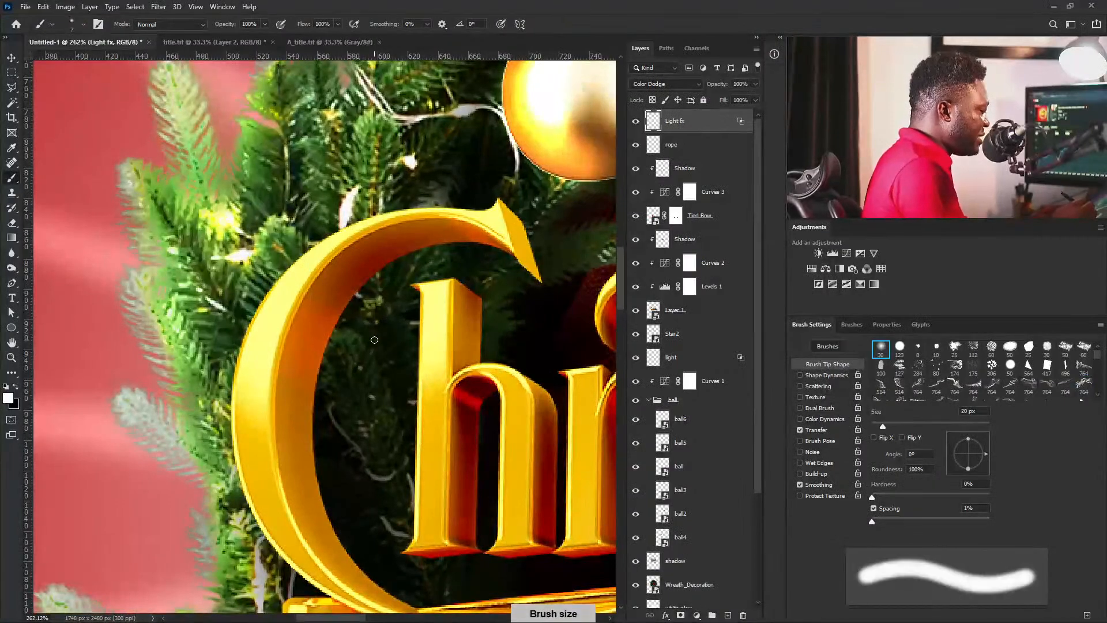
key(bracketleft)
key(bracketleft)
mouse_move(282, 352)
mouse_down()
mouse_move(466, 360)
mouse_move(512, 341)
mouse_up()
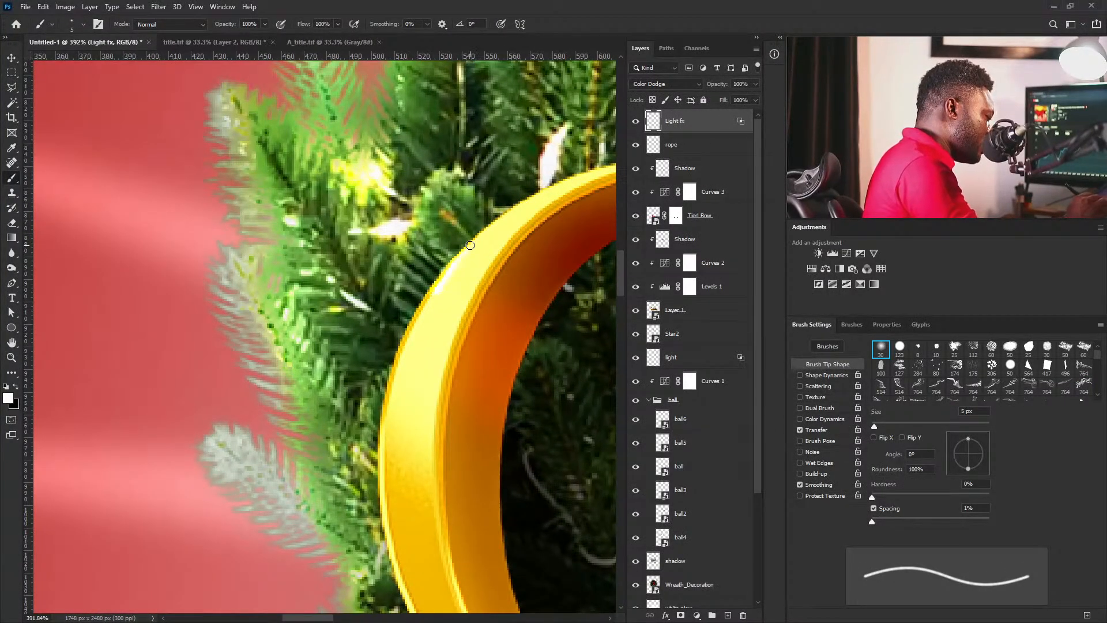
mouse_move(385, 375)
mouse_down()
mouse_move(391, 514)
mouse_move(414, 596)
mouse_up()
Set the brush smoothing to 65% and paint a thin 5 px highlight along the inner rim of the letter C.
click(427, 26)
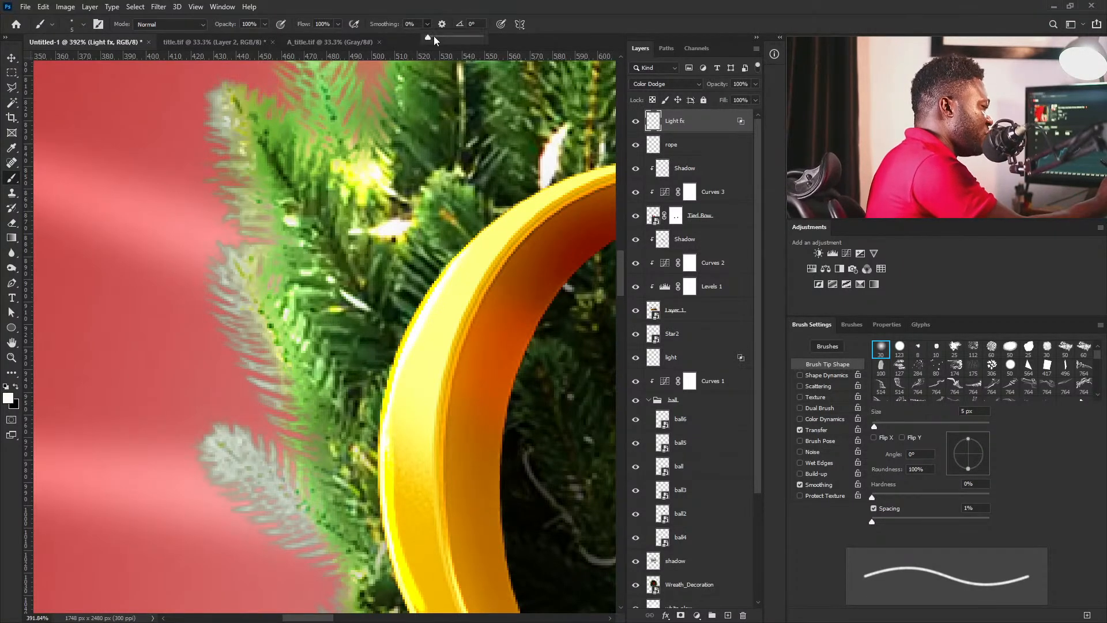
drag(459, 39, 465, 39)
ctrl+drag(531, 292, 446, 300)
drag(553, 432, 502, 504)
ctrl+drag(473, 443, 511, 441)
ctrl+drag(435, 305, 453, 302)
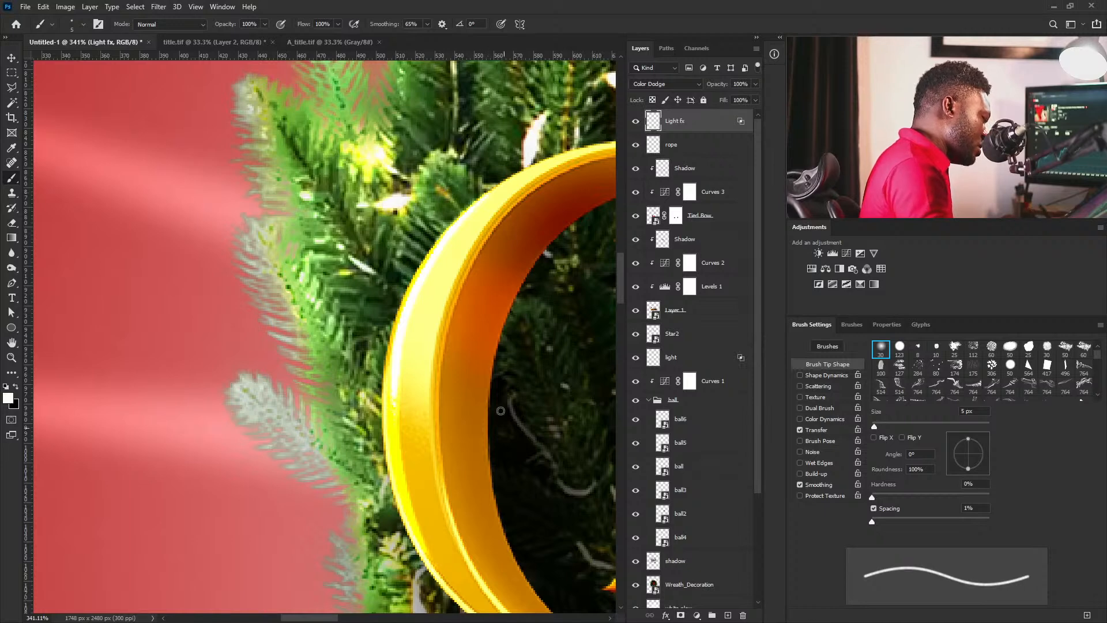
mouse_move(506, 211)
mouse_down()
mouse_move(447, 311)
mouse_move(432, 369)
mouse_move(428, 434)
mouse_move(443, 510)
mouse_move(470, 560)
mouse_up()
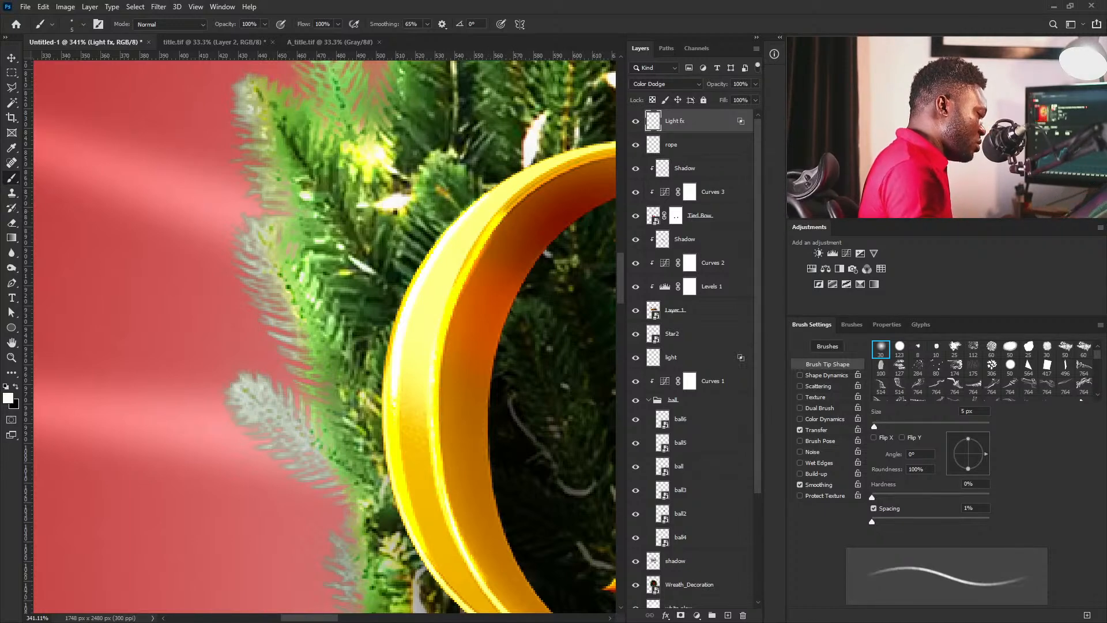
Paint a thin highlight with a 3 px soft brush along the upper left edge of the swash crossing the letter t.
ctrl+drag(515, 368, 444, 478)
drag(584, 427, 498, 462)
ctrl+drag(440, 427, 462, 447)
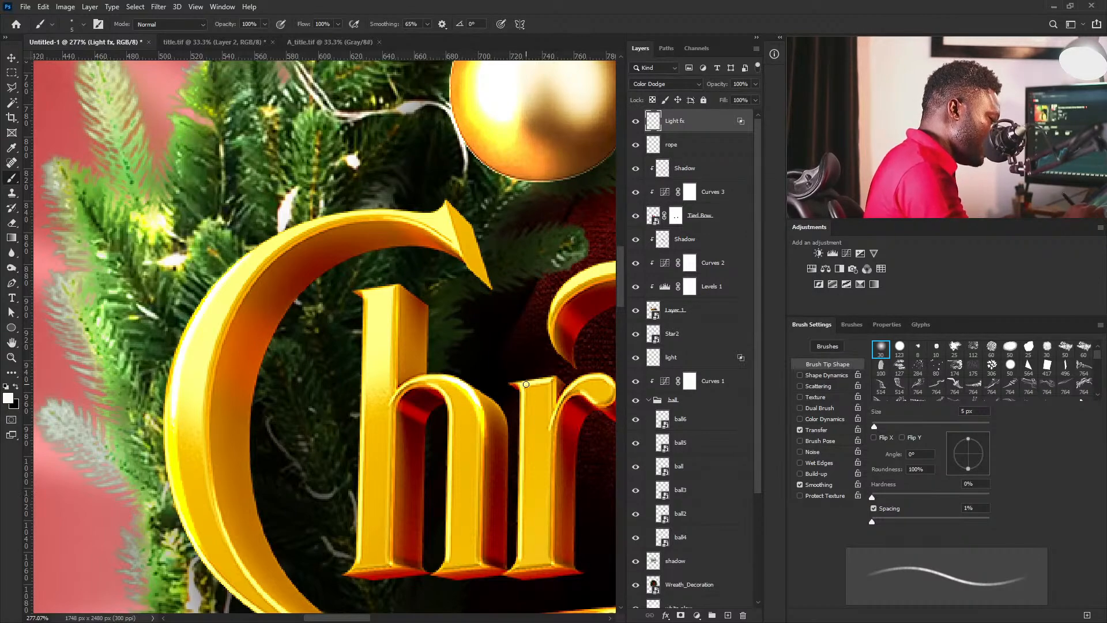
drag(522, 383, 404, 545)
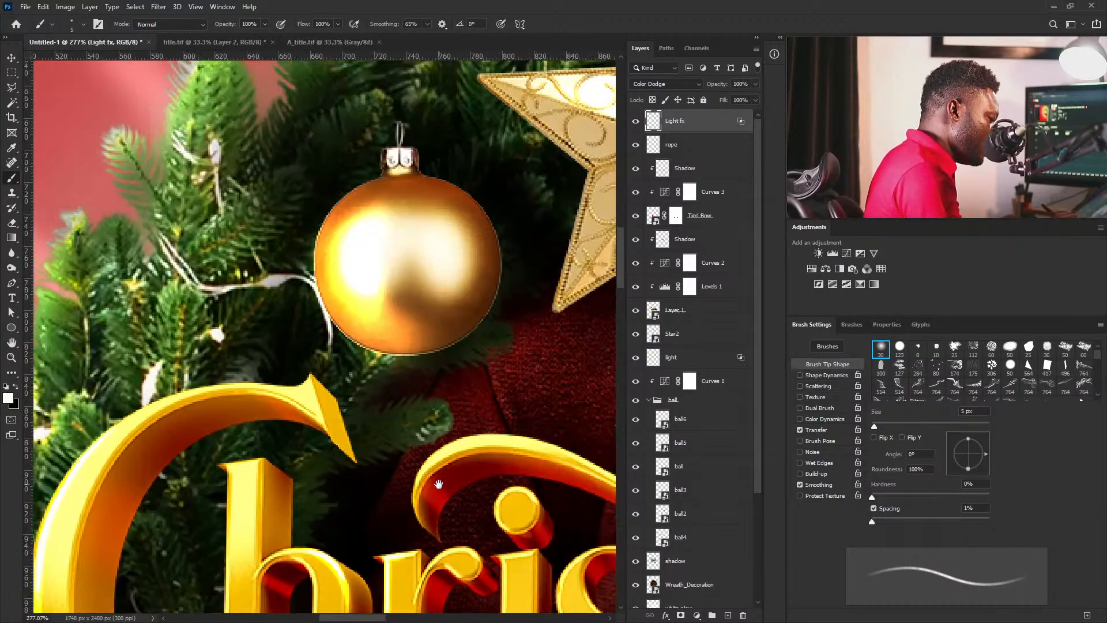
drag(562, 479, 439, 423)
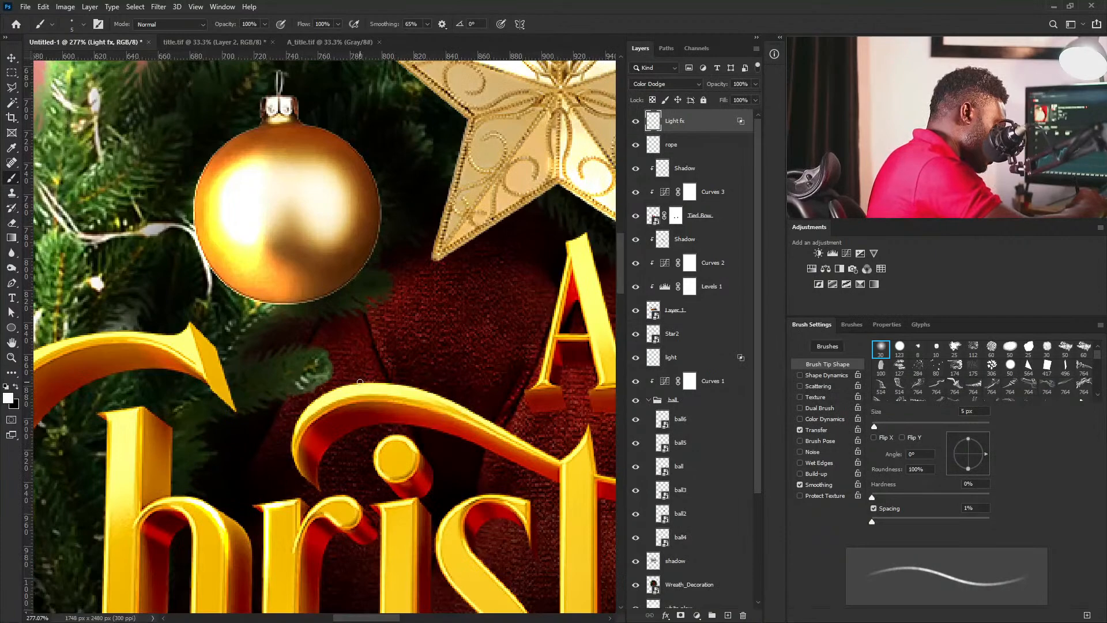
key(z)
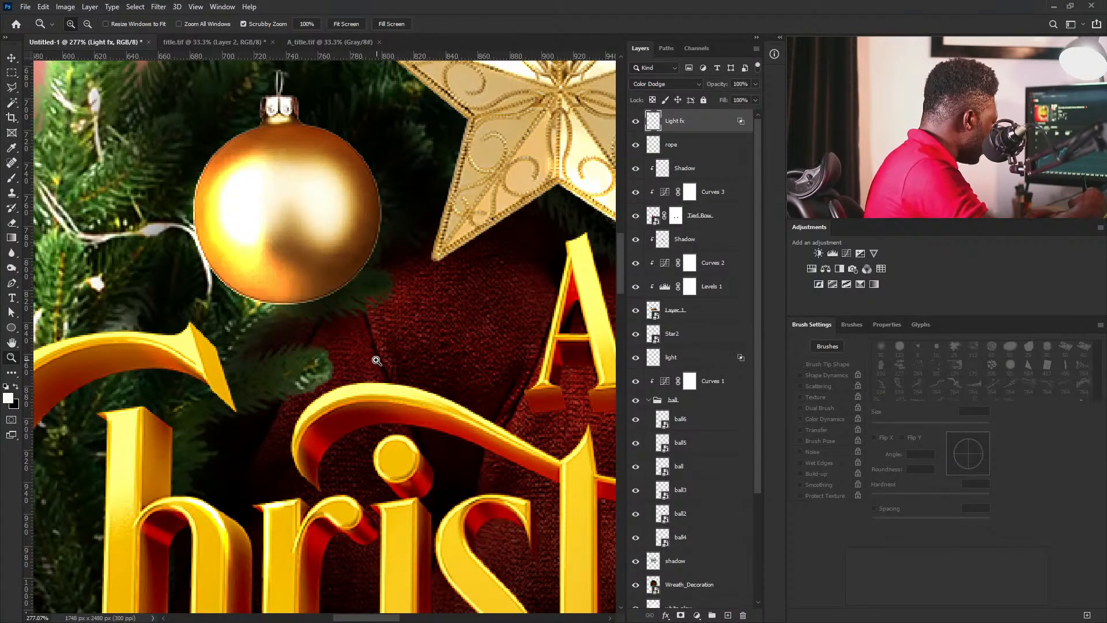
key(b)
key(bracketleft)
key(bracketleft)
key(bracketleft)
key(bracketleft)
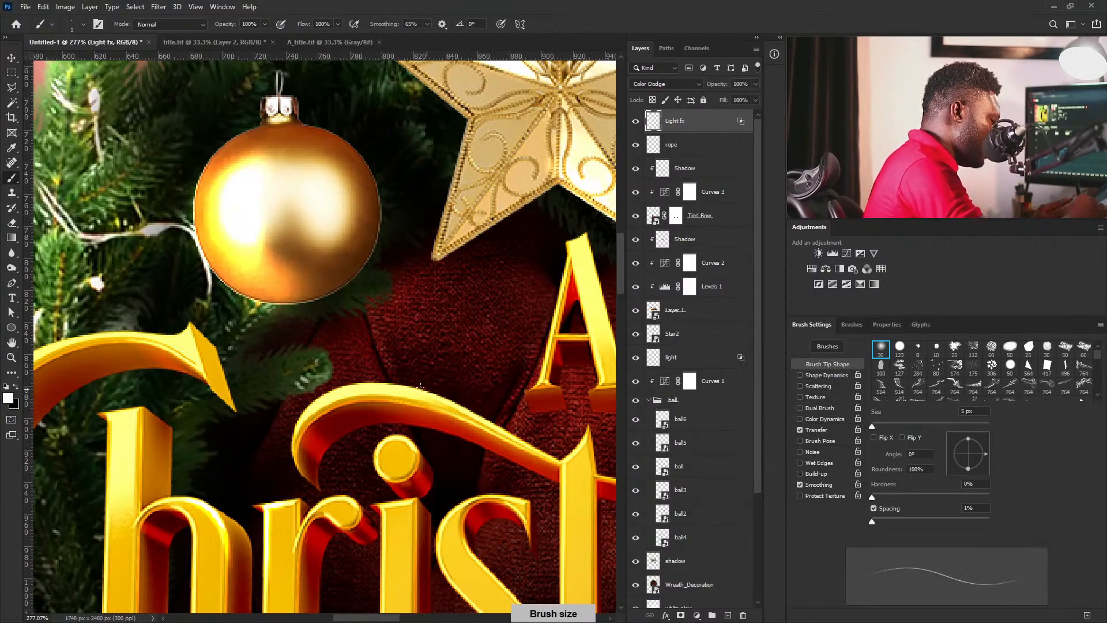
ctrl+drag(367, 374, 423, 391)
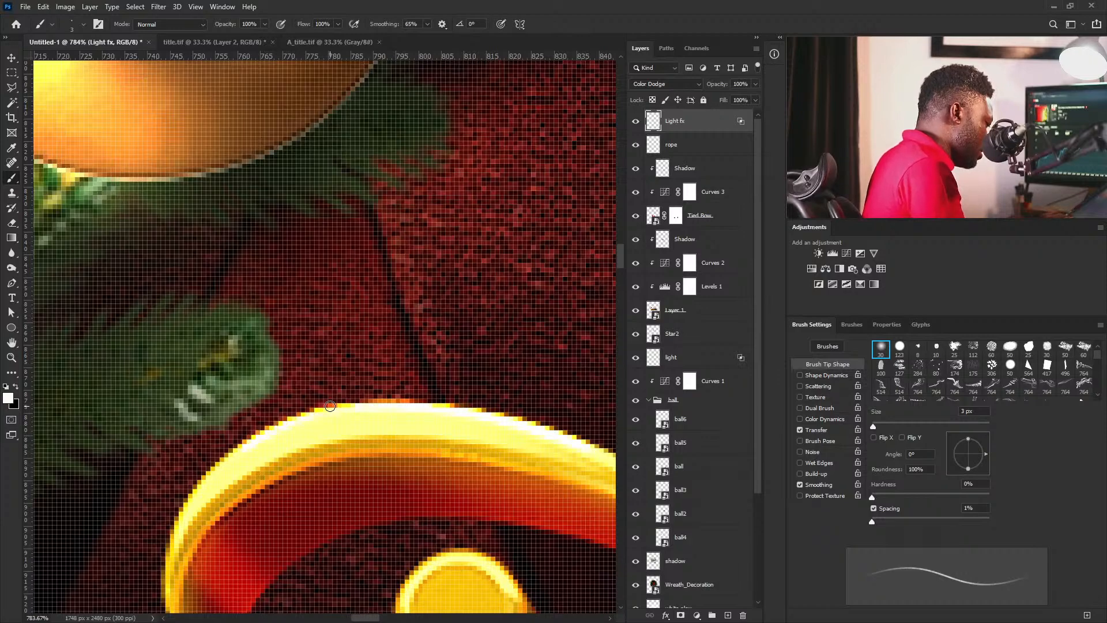
drag(330, 406, 174, 601)
Enlarge the soft brush to 7 px and paint a highlight down the curled left end of the t's swash.
drag(251, 540, 421, 448)
key(bracketright)
key(bracketright)
key(bracketright)
key(bracketright)
key(bracketright)
key(bracketright)
key(bracketright)
key(bracketleft)
key(bracketleft)
key(bracketleft)
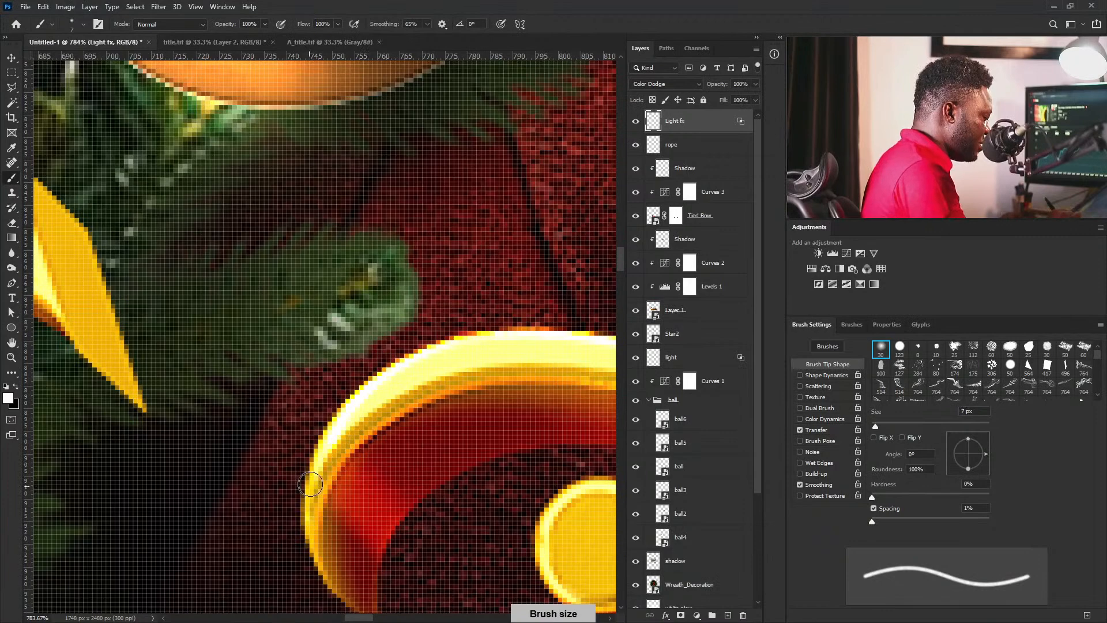
mouse_move(318, 460)
mouse_down()
mouse_move(386, 422)
mouse_move(321, 457)
mouse_move(335, 587)
mouse_up()
drag(313, 506, 319, 553)
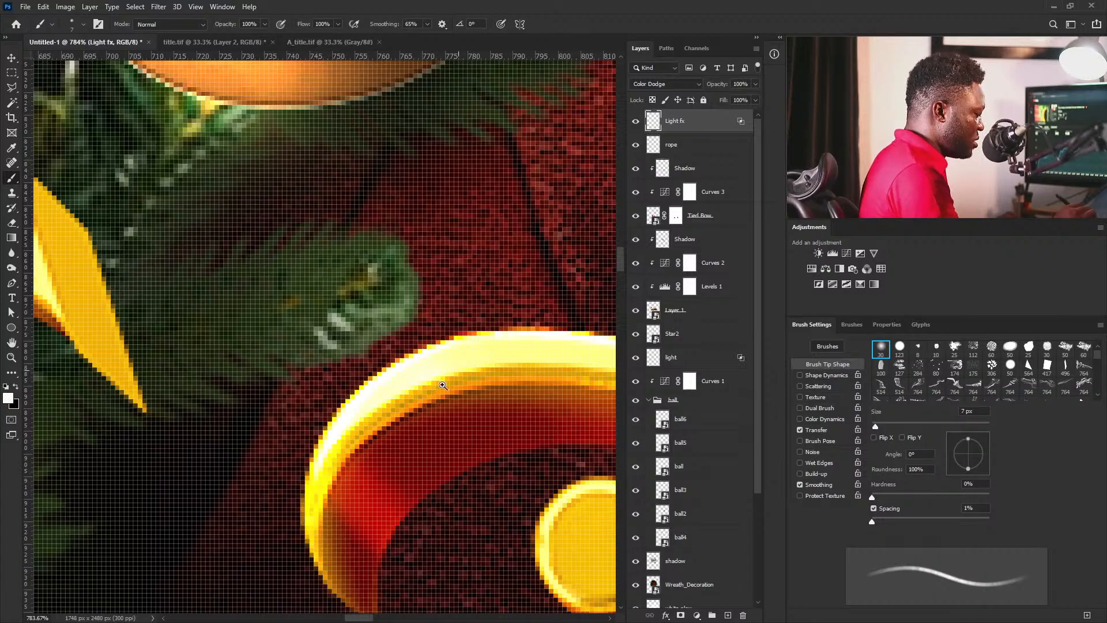
Paint a highlight with a 5 px soft brush along the left leg of the letter A and undo the last change.
ctrl+drag(483, 364, 386, 364)
drag(600, 433, 427, 495)
ctrl+drag(427, 494, 479, 492)
mouse_move(208, 143)
mouse_down()
mouse_move(372, 305)
mouse_move(387, 380)
mouse_up()
key(bracketleft)
key(bracketleft)
key(bracketleft)
key(bracketleft)
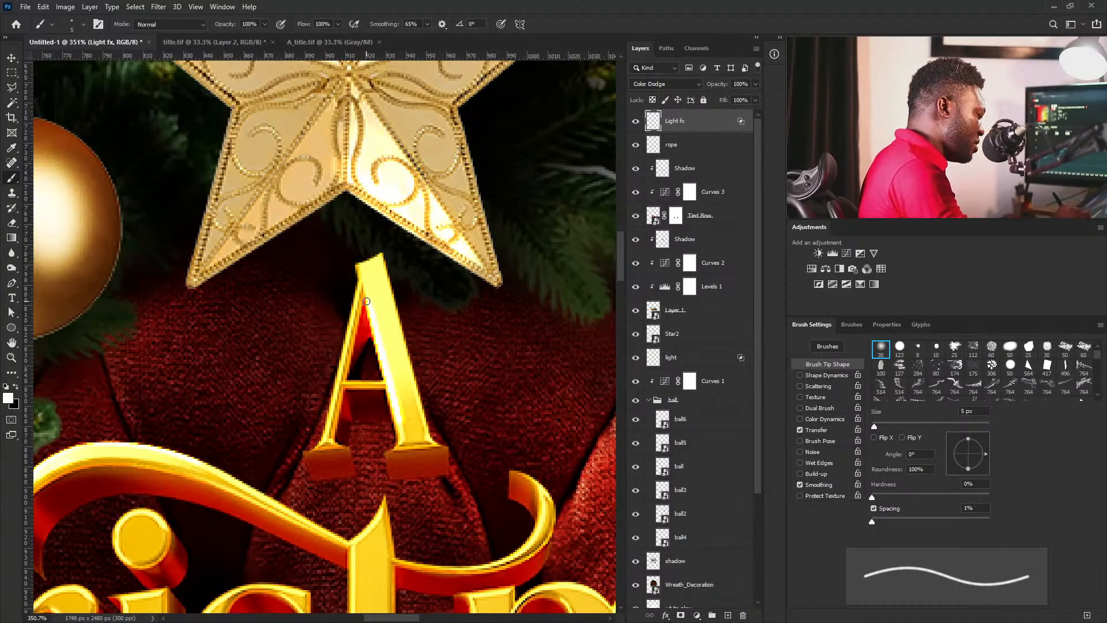
drag(362, 288, 323, 438)
ctrl+drag(536, 457, 441, 512)
key(ctrl+z)
Paint 5 px highlights over the arches and down the left stem of the letter m in the title.
mouse_move(528, 396)
ctrl+mouse_down()
mouse_move(423, 477)
mouse_move(355, 474)
ctrl+mouse_up()
ctrl+drag(424, 460, 475, 501)
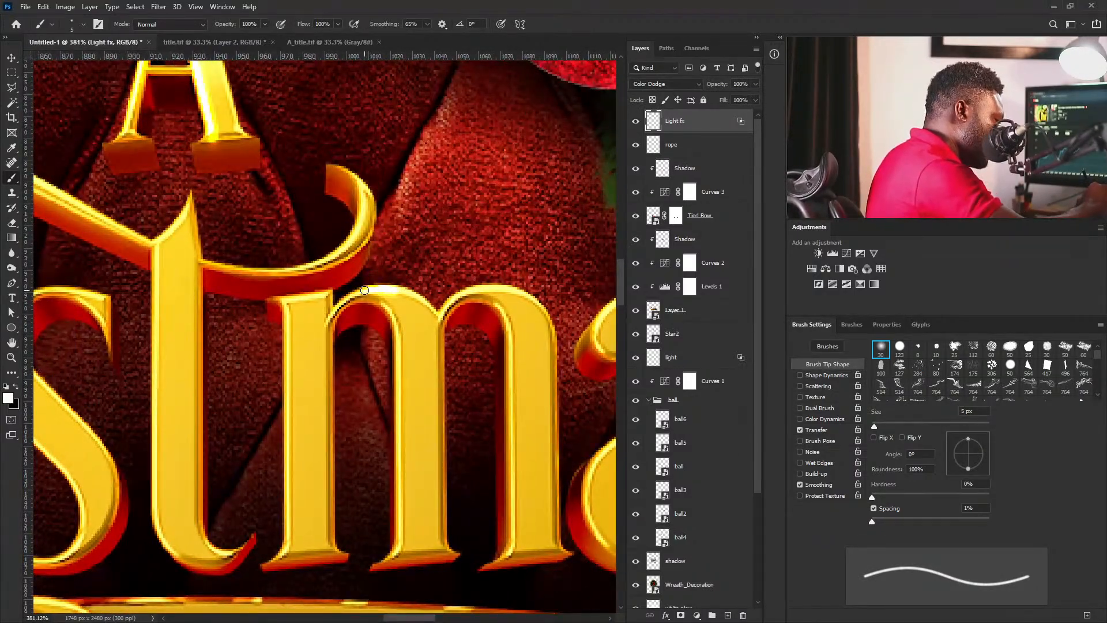
mouse_move(365, 290)
mouse_down()
mouse_move(468, 296)
mouse_move(553, 351)
mouse_move(557, 408)
mouse_up()
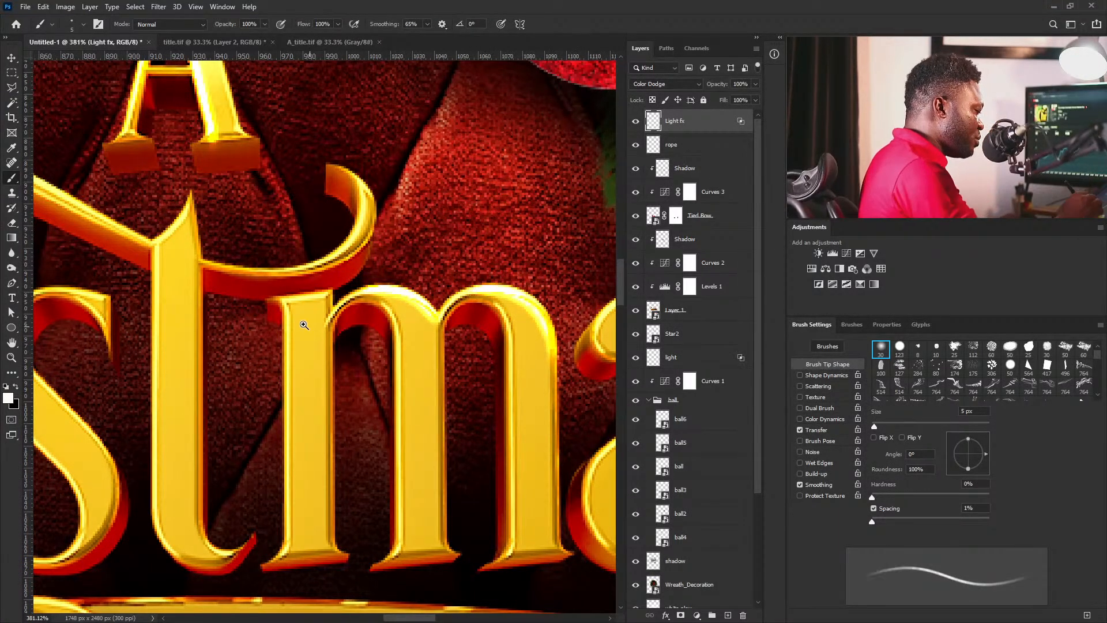
drag(284, 310, 288, 533)
Lower the brush smoothing to 35% and paint 5 px highlights along the left edges of the letters t and s.
drag(327, 364, 558, 364)
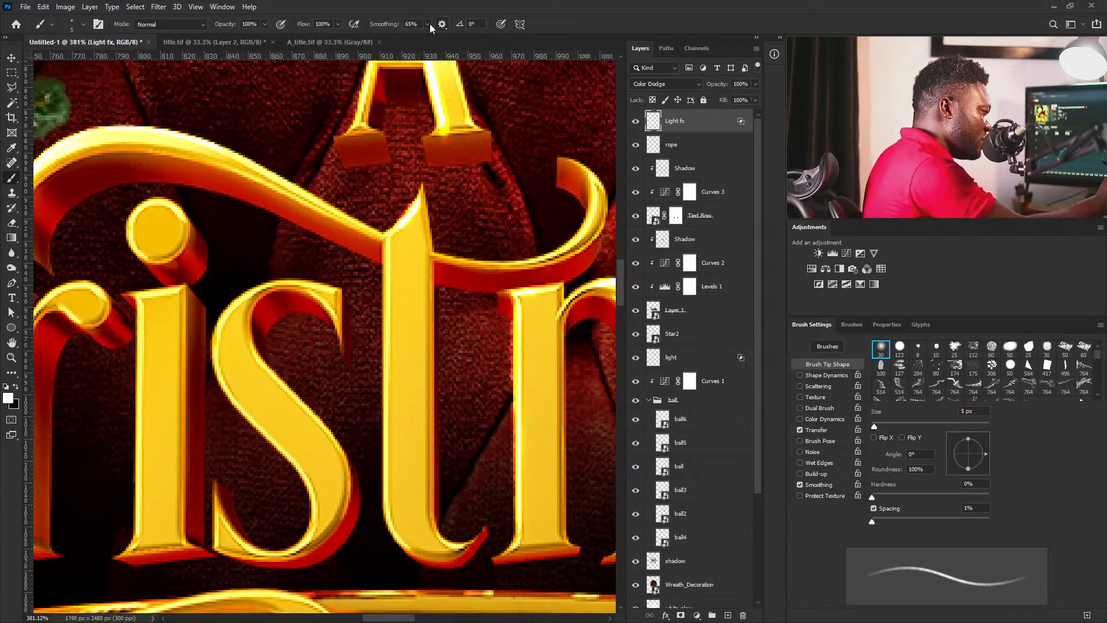
drag(433, 35, 413, 38)
mouse_move(386, 242)
mouse_down()
mouse_move(388, 514)
mouse_move(407, 547)
mouse_up()
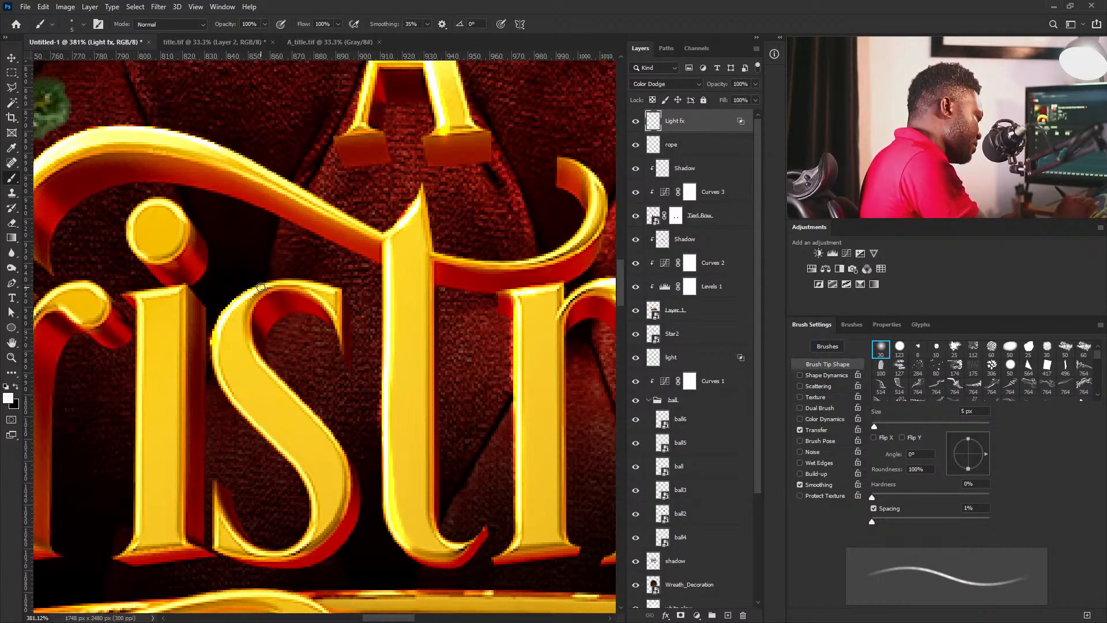
mouse_move(219, 381)
mouse_down()
mouse_move(309, 477)
mouse_move(316, 503)
mouse_up()
Paint a 5 px highlight around the bowl of the letter a in the title.
mouse_move(444, 309)
ctrl+mouse_down()
mouse_move(326, 482)
mouse_move(491, 480)
ctrl+mouse_up()
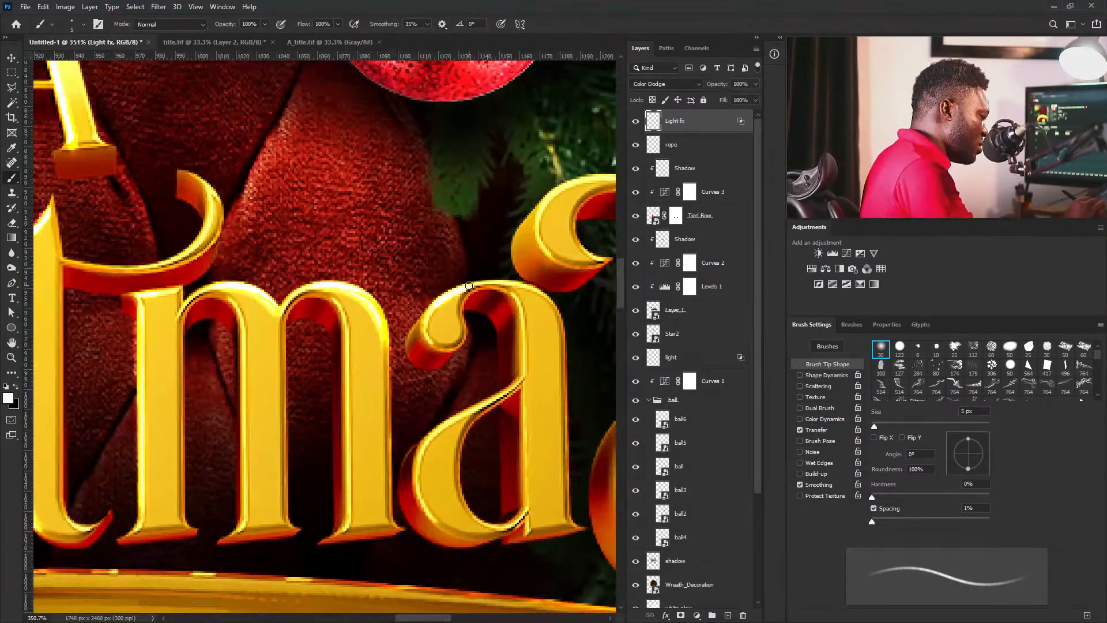
drag(479, 343, 393, 398)
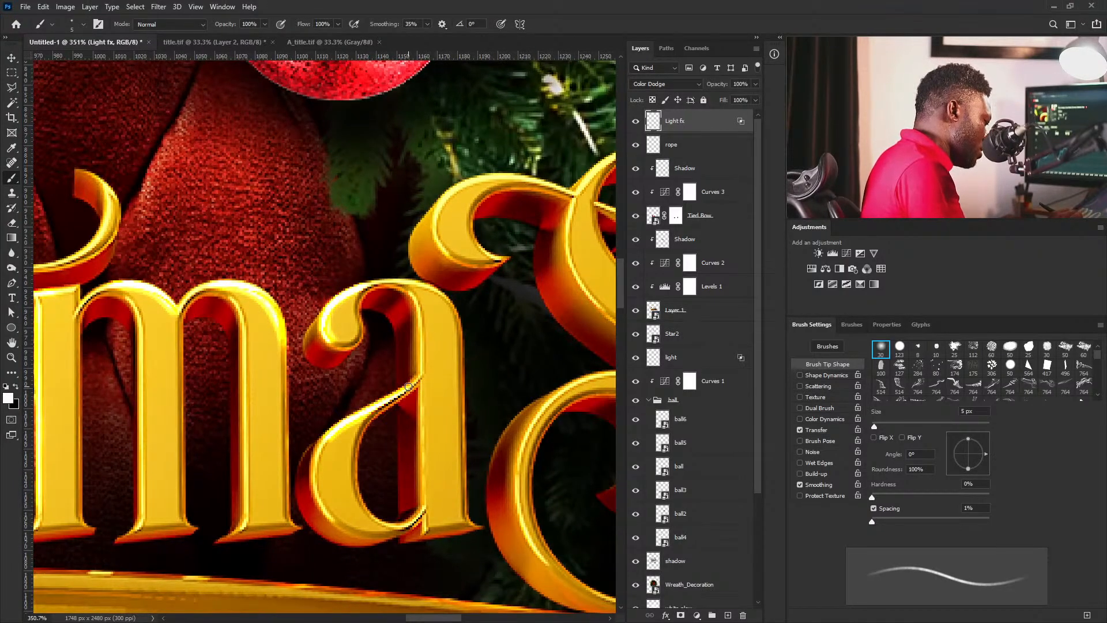
drag(321, 504, 345, 530)
Paint 5 px highlights along the upper curve and diagonal body of the large final S.
mouse_move(477, 444)
ctrl+mouse_down()
mouse_move(409, 449)
mouse_move(460, 451)
mouse_move(329, 477)
ctrl+mouse_up()
ctrl+drag(451, 332, 490, 331)
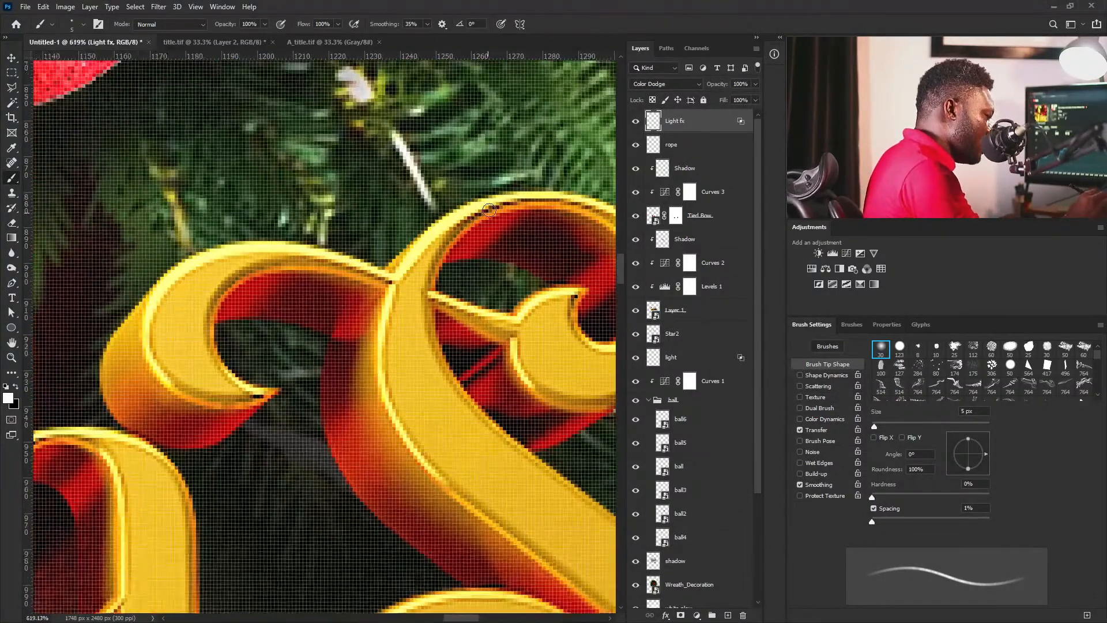
mouse_move(483, 204)
mouse_down()
mouse_move(421, 247)
mouse_move(392, 293)
mouse_move(384, 366)
mouse_move(418, 451)
mouse_up()
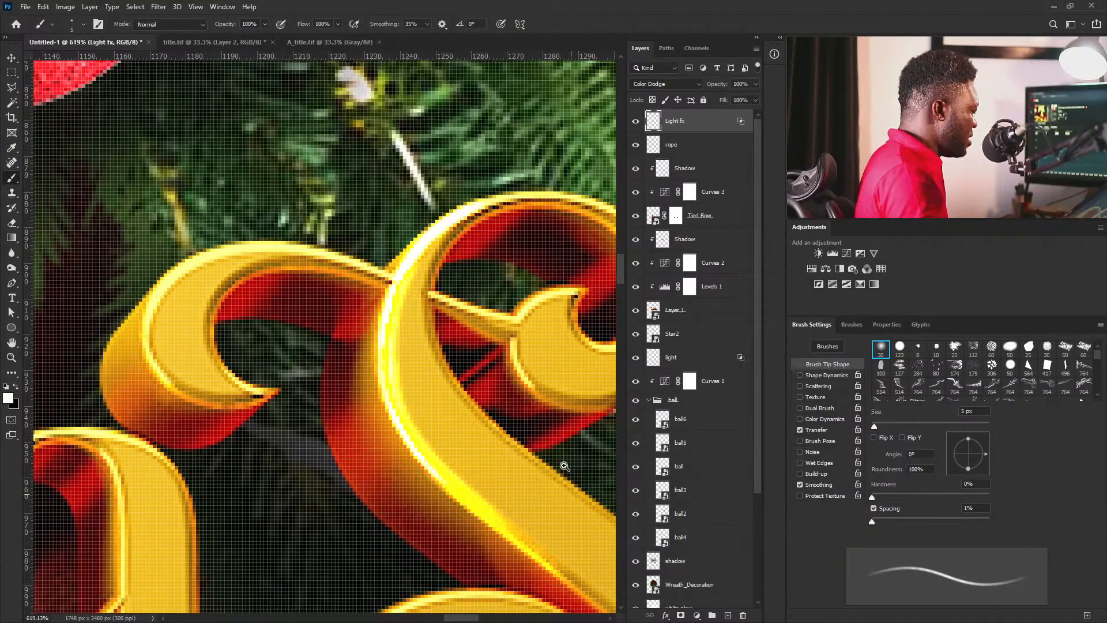
alt+scroll(591, 572, down, 5)
drag(519, 485, 432, 454)
drag(460, 510, 575, 546)
ctrl+drag(385, 383, 451, 344)
mouse_move(510, 161)
mouse_down()
mouse_move(459, 168)
mouse_move(328, 223)
mouse_move(272, 293)
mouse_move(275, 398)
mouse_move(364, 498)
mouse_move(402, 509)
mouse_up()
Reduce the brush to 3 px and paint highlights along the final S's lower curl and right-hand curve, undoing one stray stroke.
mouse_move(512, 327)
ctrl+mouse_down()
mouse_move(433, 396)
mouse_move(387, 475)
ctrl+mouse_up()
drag(544, 404, 479, 415)
key(bracketleft)
key(bracketleft)
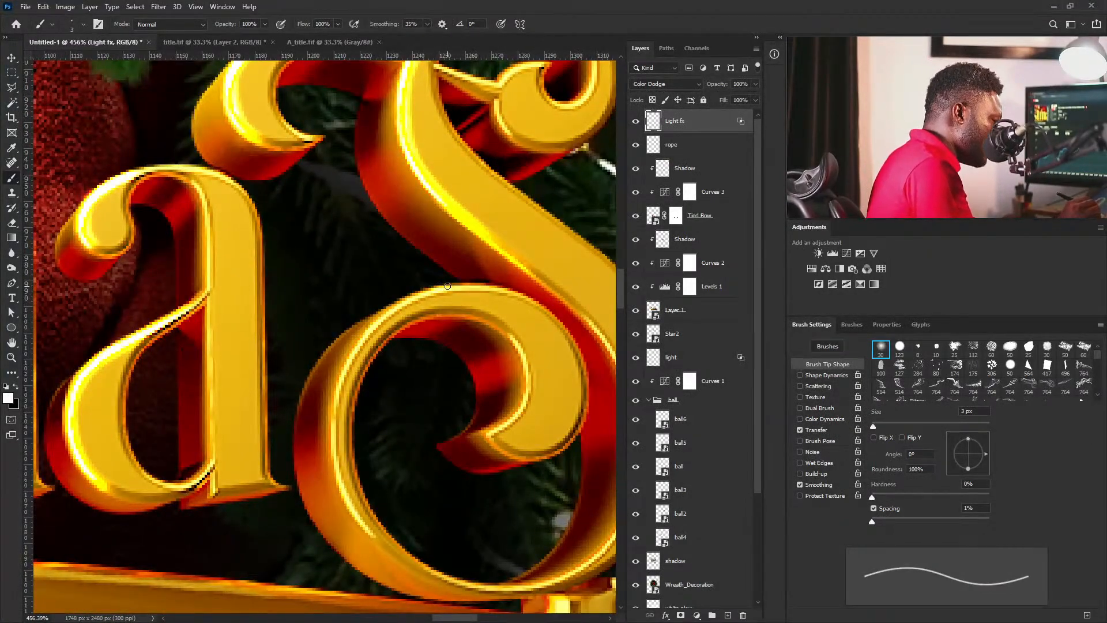
mouse_move(351, 361)
mouse_down()
mouse_move(334, 433)
mouse_move(345, 497)
mouse_move(405, 560)
mouse_up()
mouse_move(509, 333)
mouse_down()
mouse_move(528, 375)
mouse_move(447, 428)
mouse_move(550, 461)
mouse_up()
key(ctrl+z)
mouse_move(491, 436)
mouse_down()
mouse_move(533, 459)
mouse_move(555, 449)
mouse_move(522, 453)
mouse_up()
ctrl+drag(540, 400, 404, 546)
ctrl+drag(484, 453, 530, 451)
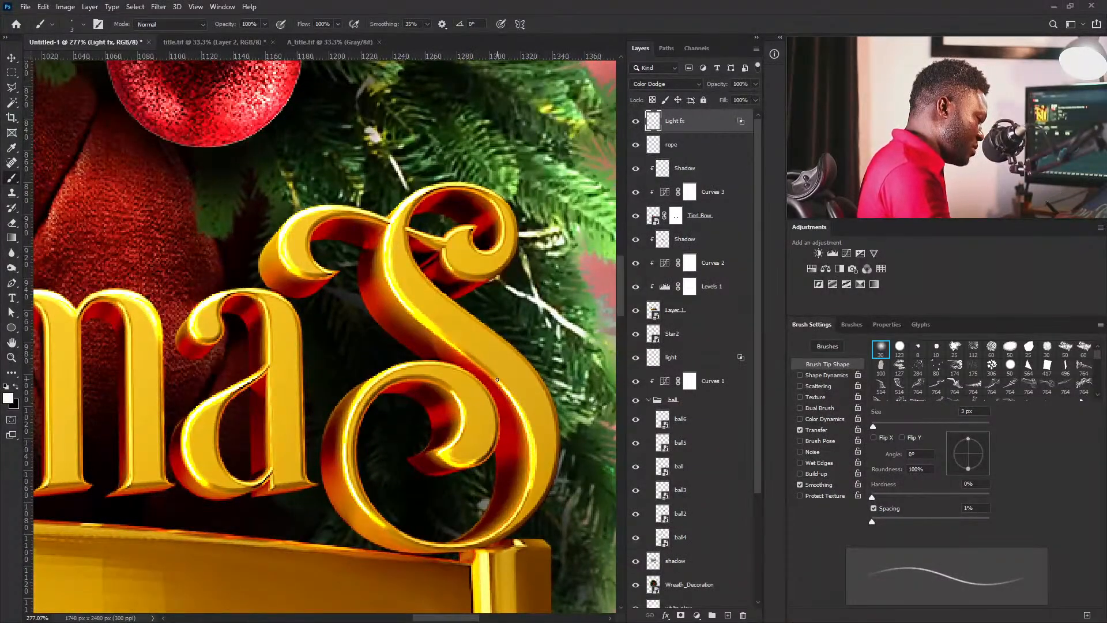
drag(497, 380, 476, 544)
Enlarge the brush to 8 px and paint vertical highlights down the gold banner's left rolled end, undoing the last stroke.
ctrl+drag(571, 409, 483, 479)
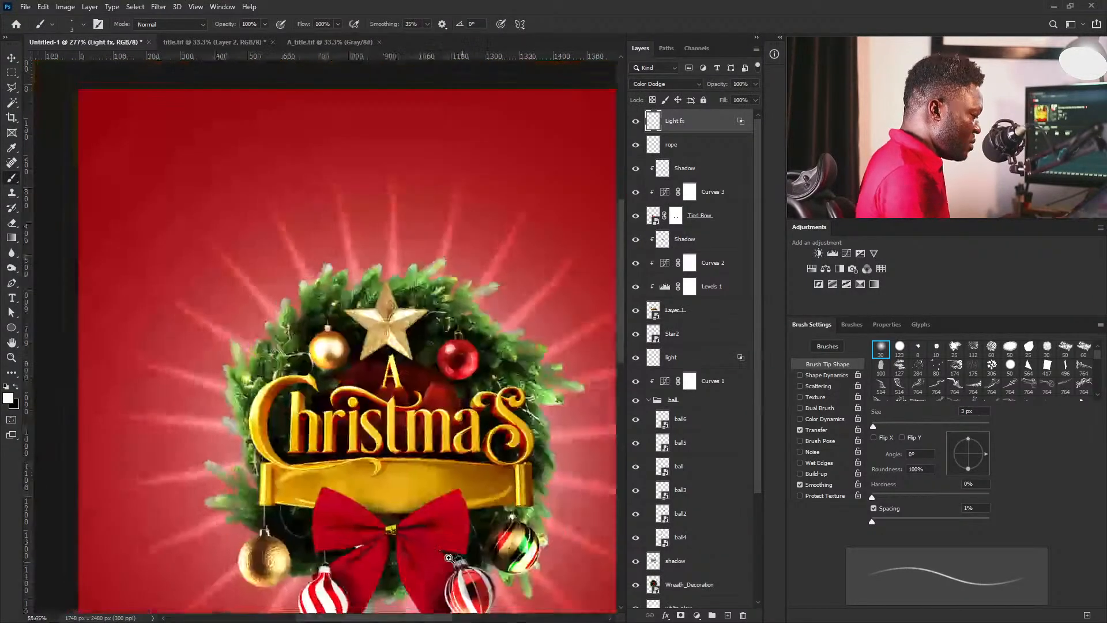
ctrl+drag(252, 512, 398, 450)
drag(451, 231, 415, 462)
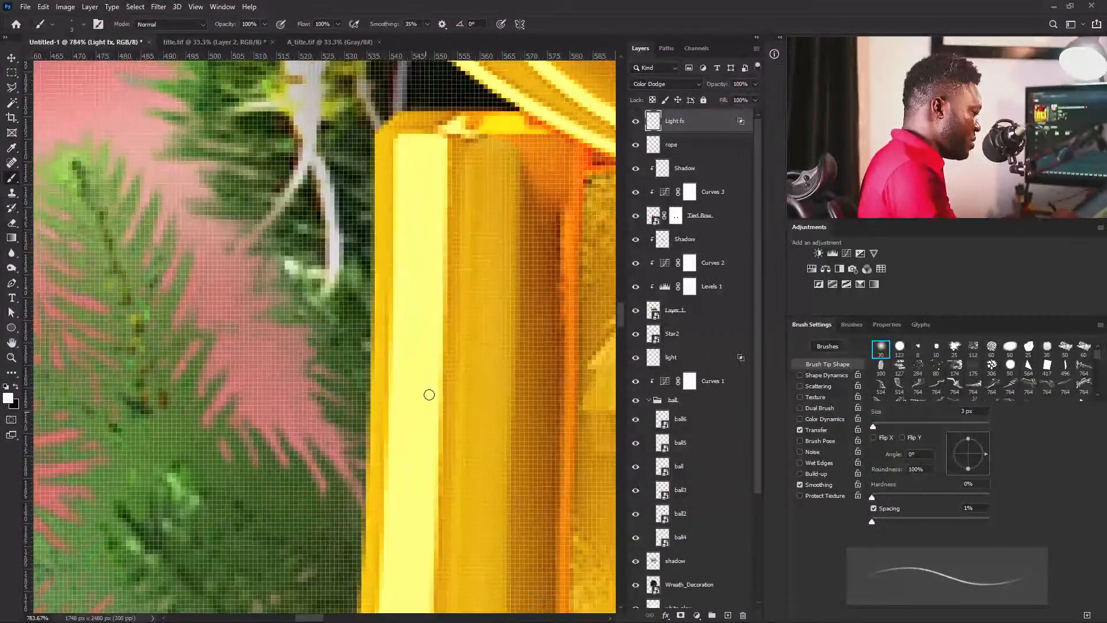
key(bracketright)
key(bracketright)
key(bracketright)
key(bracketright)
key(bracketright)
mouse_move(465, 347)
ctrl+mouse_down()
mouse_move(438, 317)
mouse_move(436, 346)
ctrl+mouse_up()
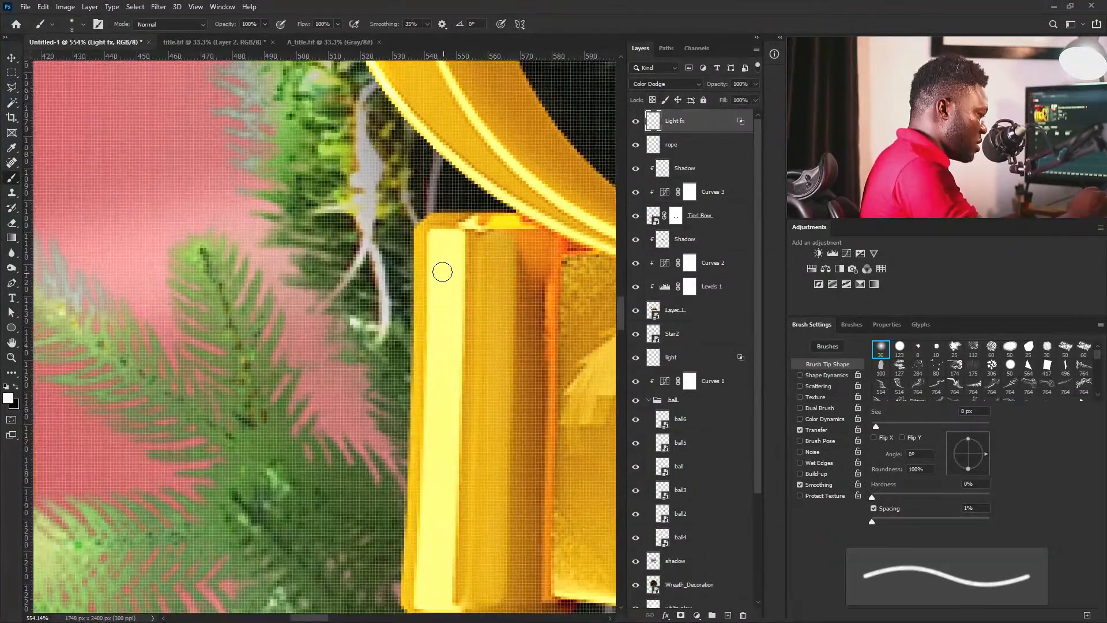
mouse_move(425, 239)
mouse_down()
mouse_move(414, 602)
mouse_move(440, 242)
mouse_move(437, 594)
mouse_up()
drag(458, 237, 452, 581)
mouse_move(473, 429)
mouse_down()
mouse_move(470, 324)
mouse_move(470, 333)
mouse_up()
mouse_move(456, 371)
mouse_down()
mouse_move(454, 503)
mouse_move(442, 521)
mouse_move(405, 499)
mouse_move(443, 521)
mouse_up()
key(ctrl+z)
Paint vertical highlights with the 8 px soft brush down the gold banner's right rolled end.
drag(529, 406, 334, 492)
ctrl+drag(522, 370, 405, 448)
drag(557, 398, 346, 430)
ctrl+drag(481, 428, 511, 446)
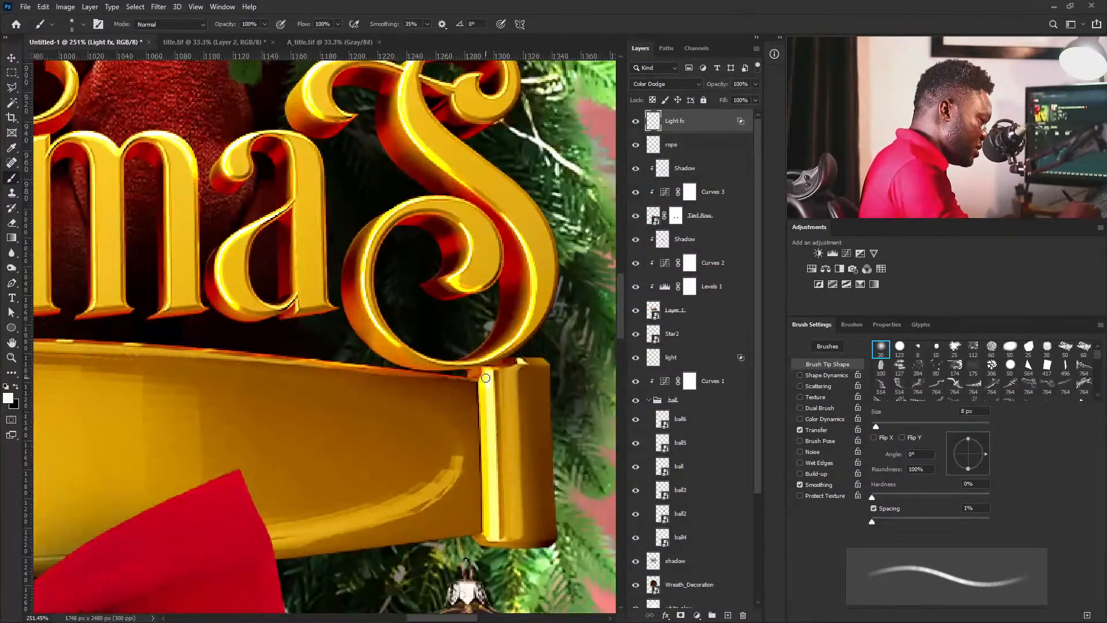
drag(487, 380, 494, 519)
drag(488, 378, 488, 545)
drag(495, 383, 498, 432)
drag(515, 368, 518, 531)
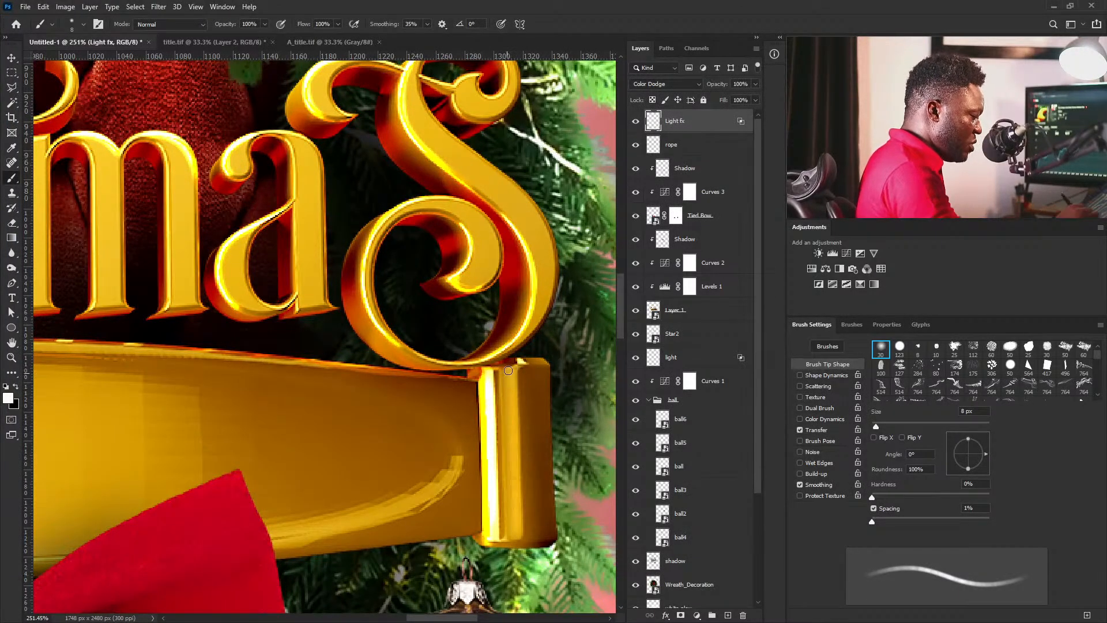
drag(510, 376, 512, 497)
Create a new layer named "bulb" directly above the rope layer.
mouse_move(555, 416)
ctrl+mouse_down()
mouse_move(539, 409)
mouse_move(538, 432)
mouse_move(517, 438)
mouse_move(533, 401)
ctrl+mouse_up()
drag(499, 283, 487, 392)
click(691, 151)
alt+click(727, 614)
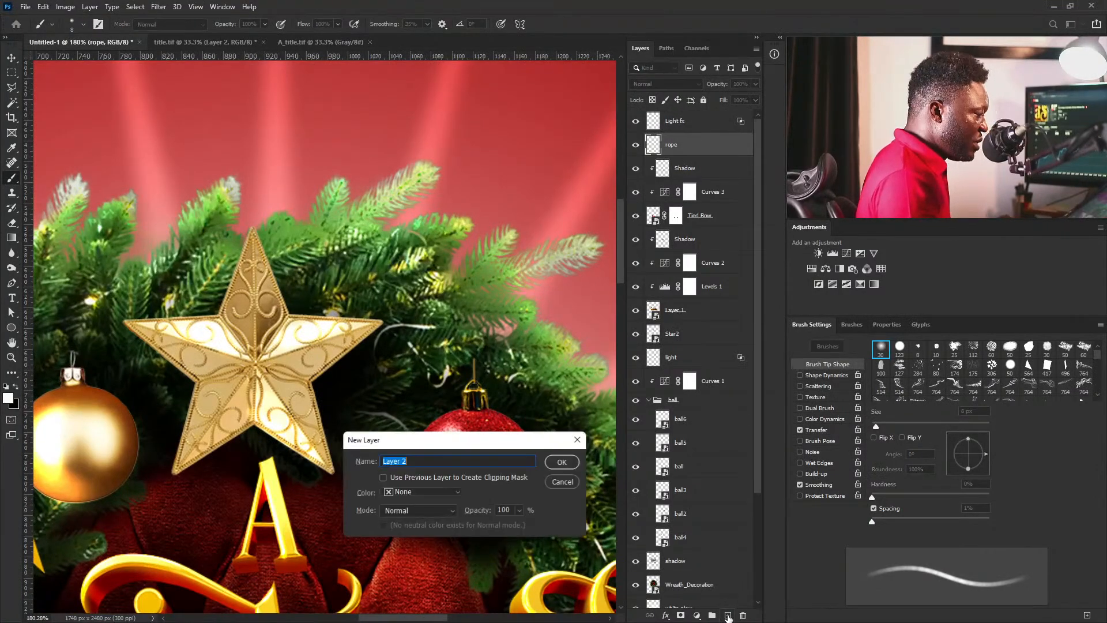
text(b)
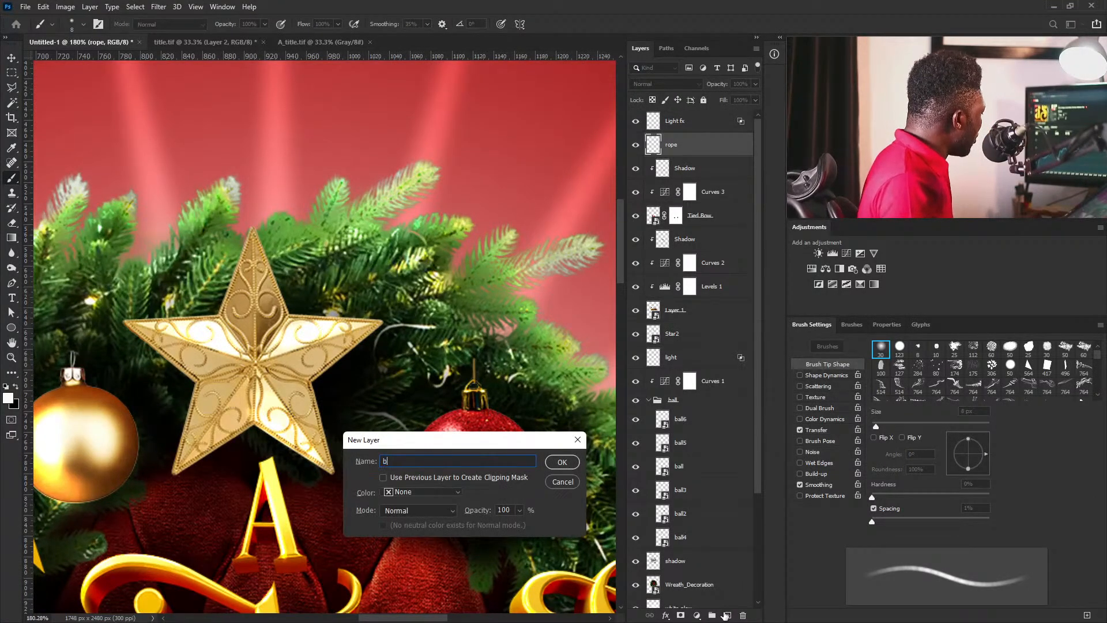
text(ulb)
click(562, 462)
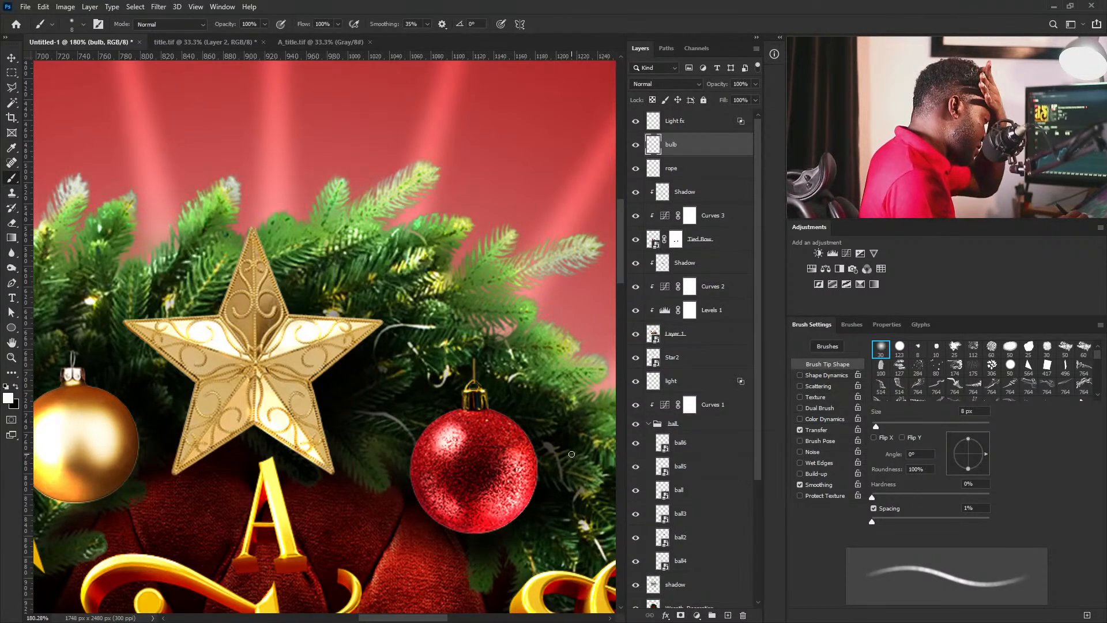
Choose a hard round brush at 100% hardness, turn off Transfer, and reduce its size to 6 px.
ctrl+drag(406, 316, 462, 334)
click(900, 349)
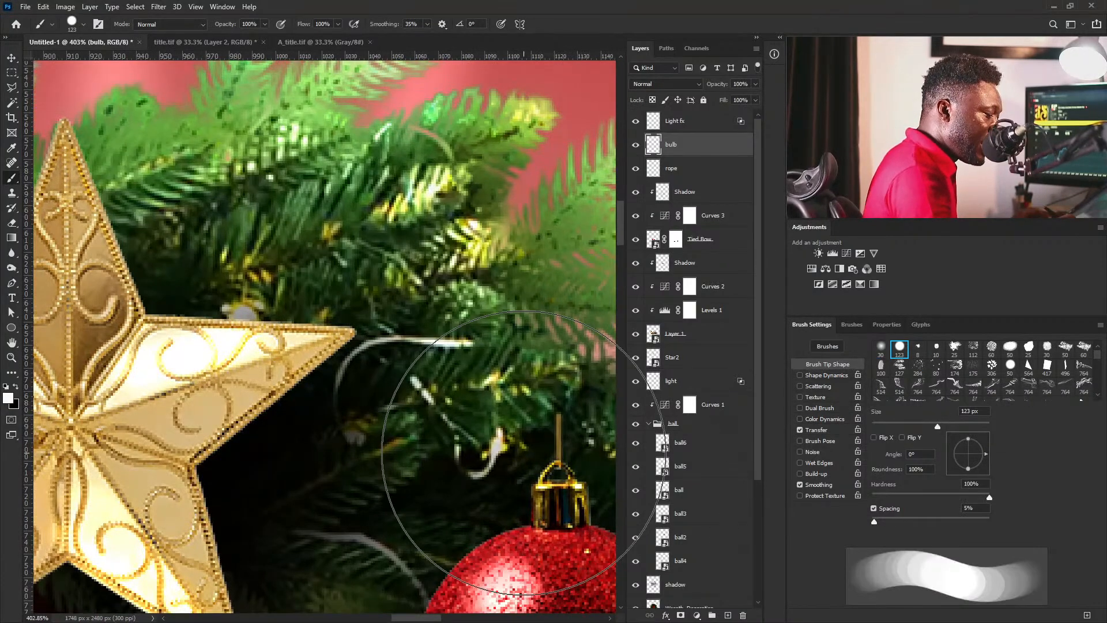
key(bracketleft)
key(bracketleft)
key(bracketleft)
key(bracketleft)
key(bracketleft)
key(bracketleft)
key(bracketleft)
key(bracketleft)
key(bracketleft)
key(bracketleft)
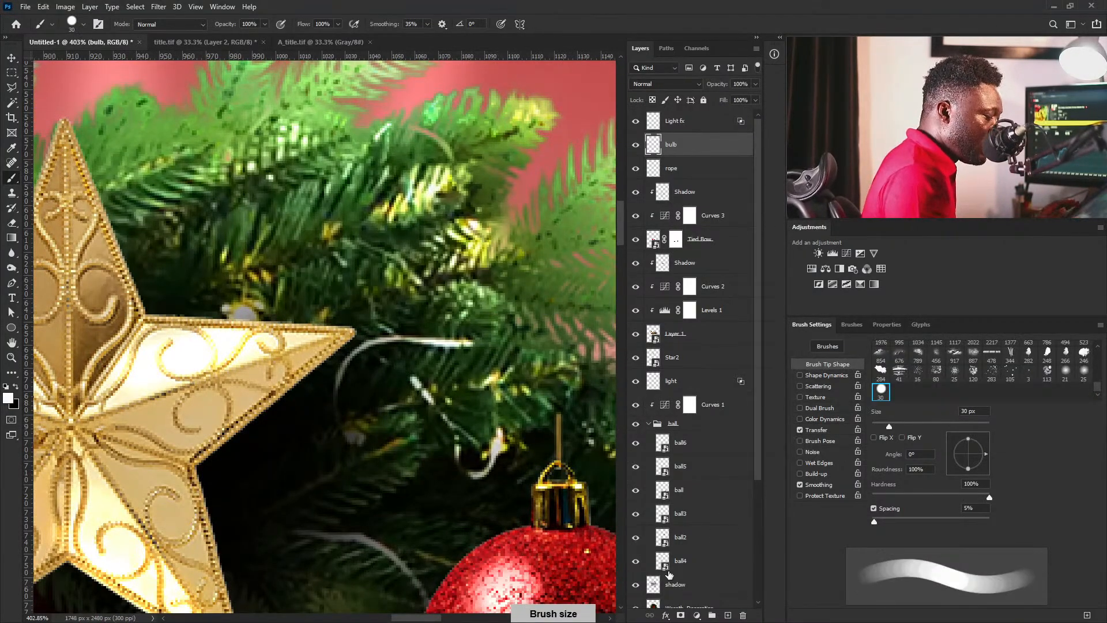
click(800, 430)
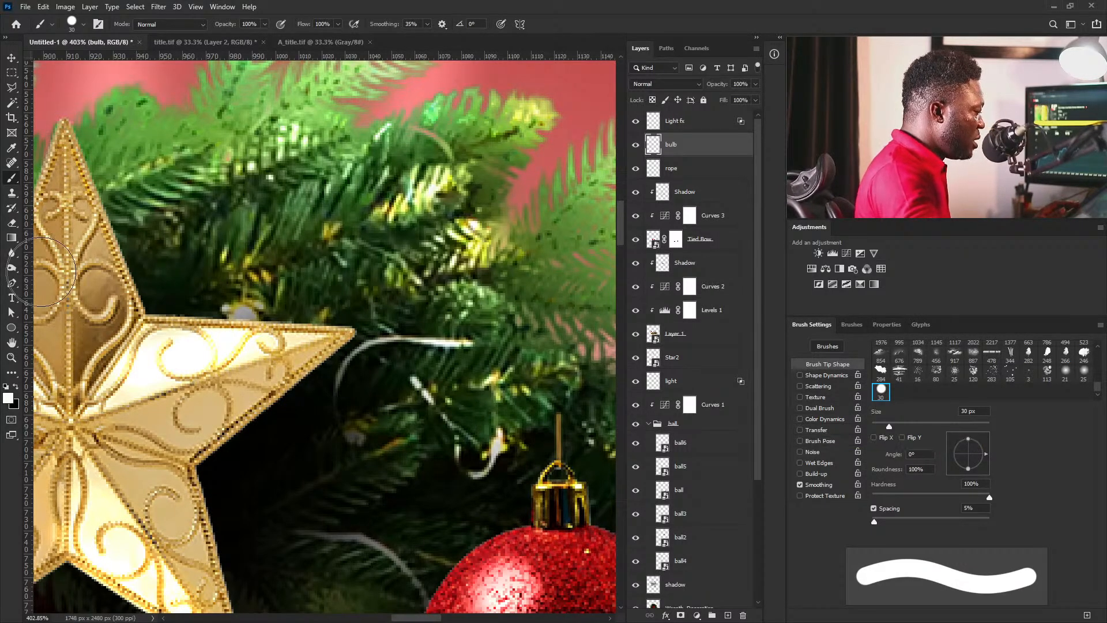
key(bracketleft)
key(bracketleft)
key(bracketleft)
key(bracketleft)
key(bracketleft)
key(bracketleft)
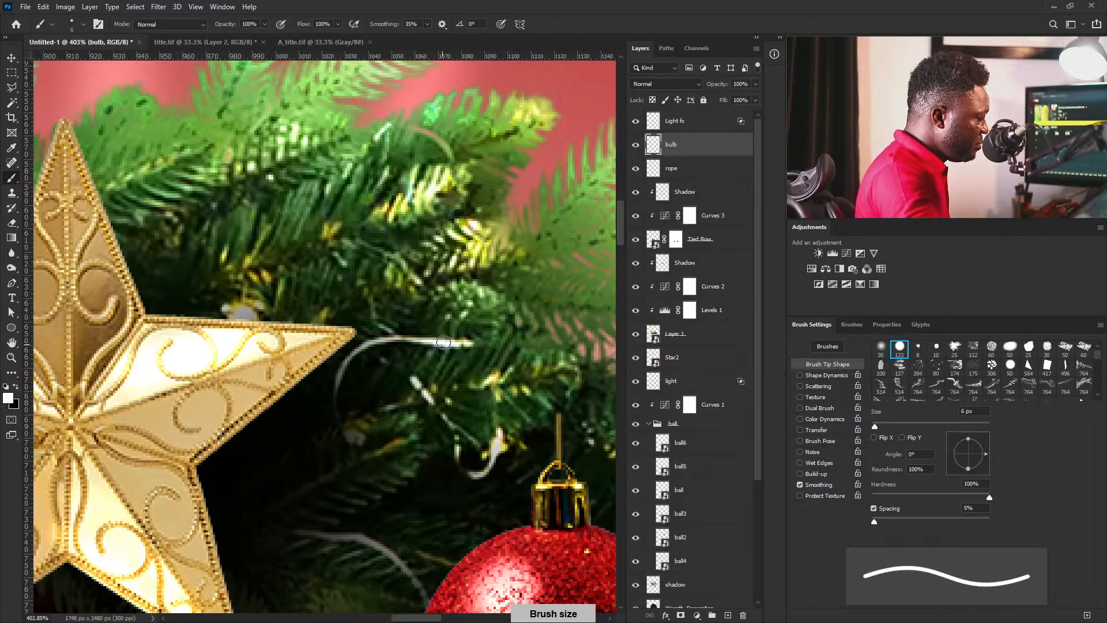
Enlarge the hard brush to 10 px and dab white bulbs on the wires on both sides of the red bow.
click(442, 340)
mouse_move(456, 214)
mouse_down()
mouse_move(404, 229)
mouse_move(470, 223)
mouse_move(419, 244)
mouse_move(466, 306)
mouse_move(468, 293)
mouse_up()
drag(509, 343, 329, 200)
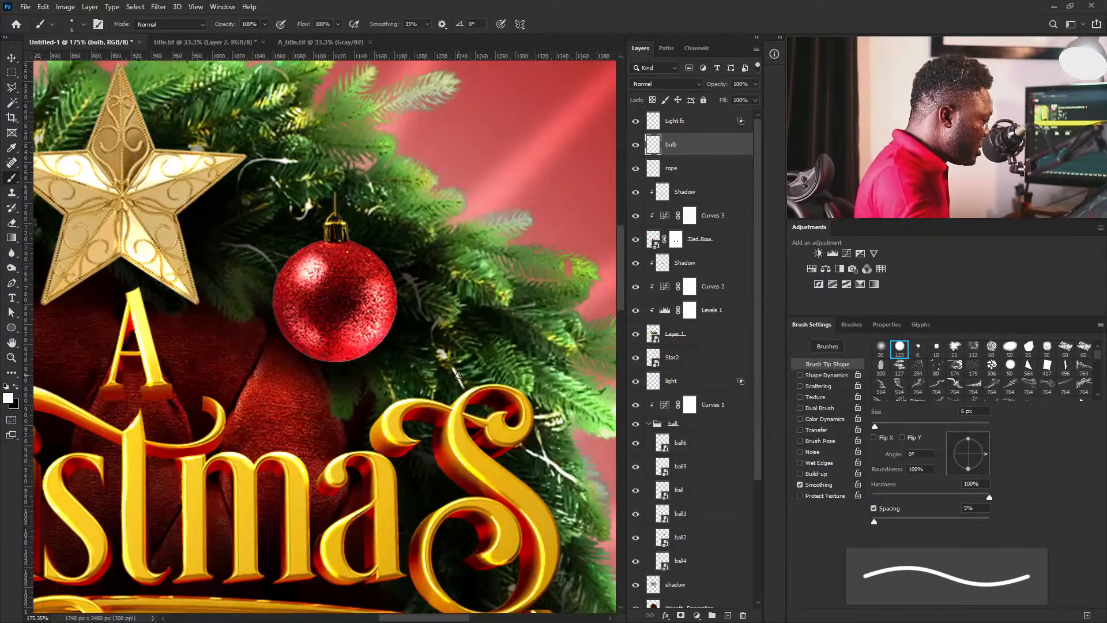
drag(497, 256, 405, 170)
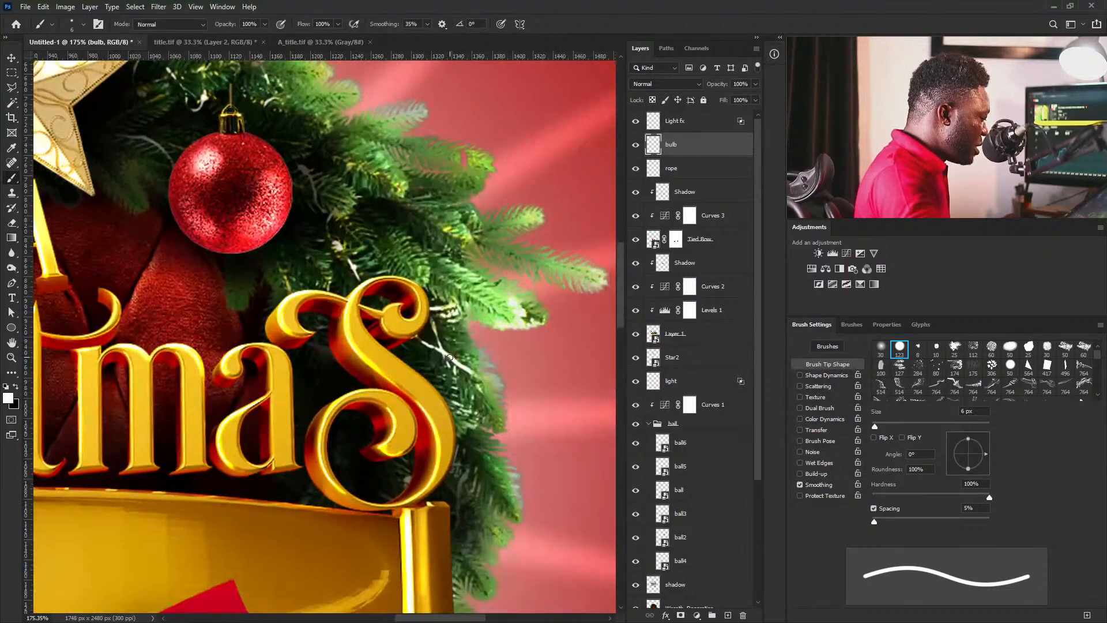
drag(75, 461, 448, 327)
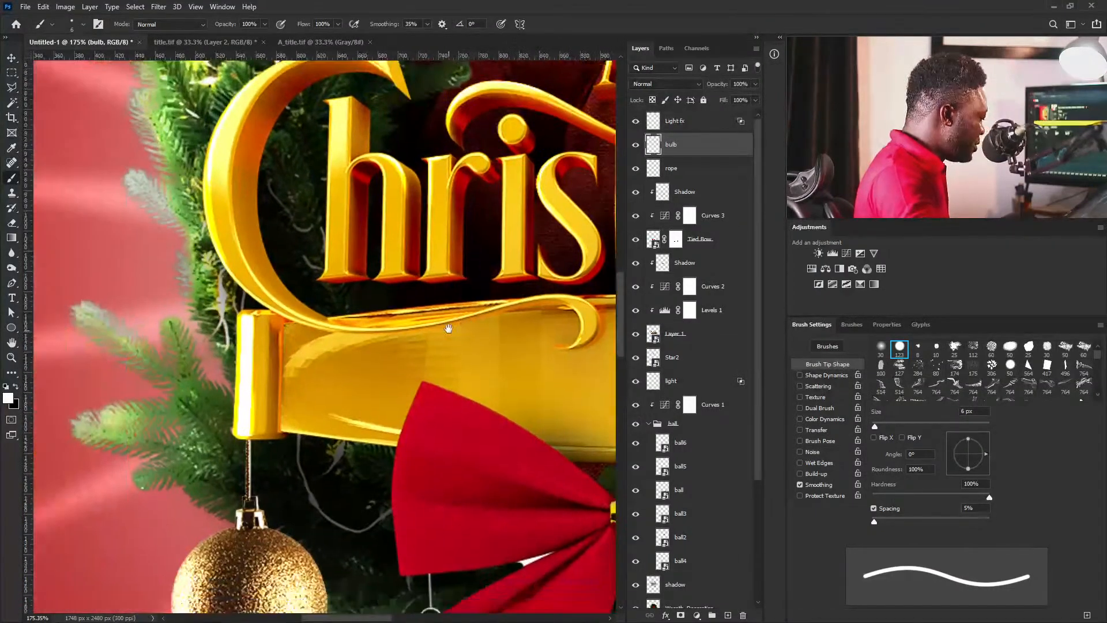
key(bracketright)
key(bracketright)
key(bracketright)
key(bracketright)
click(314, 501)
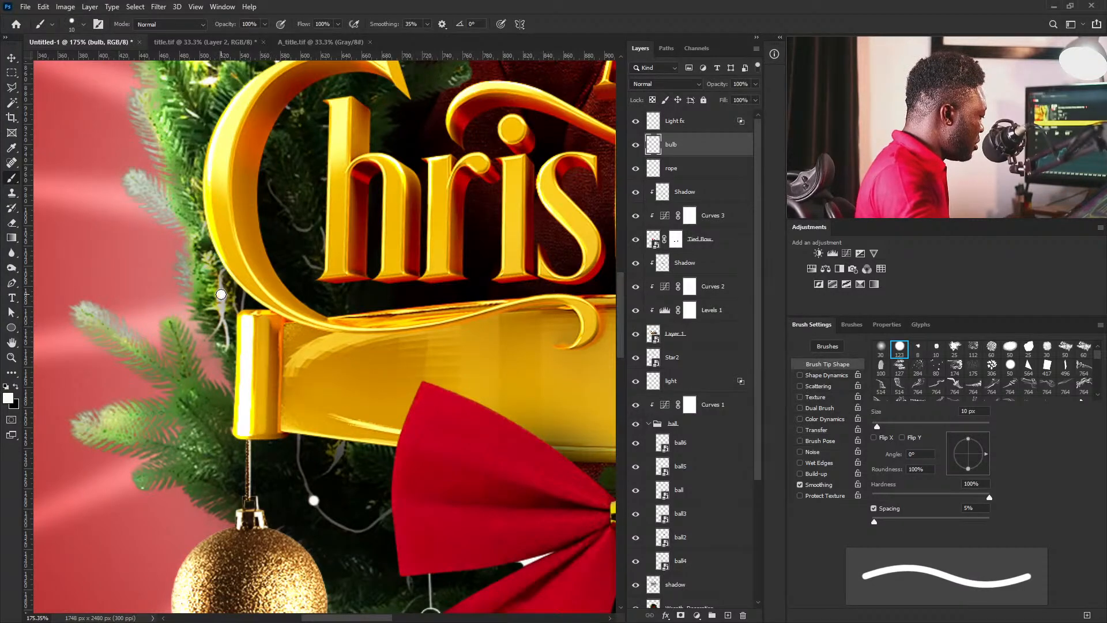
ctrl+drag(379, 282, 325, 288)
drag(423, 380, 383, 385)
ctrl+drag(482, 325, 507, 338)
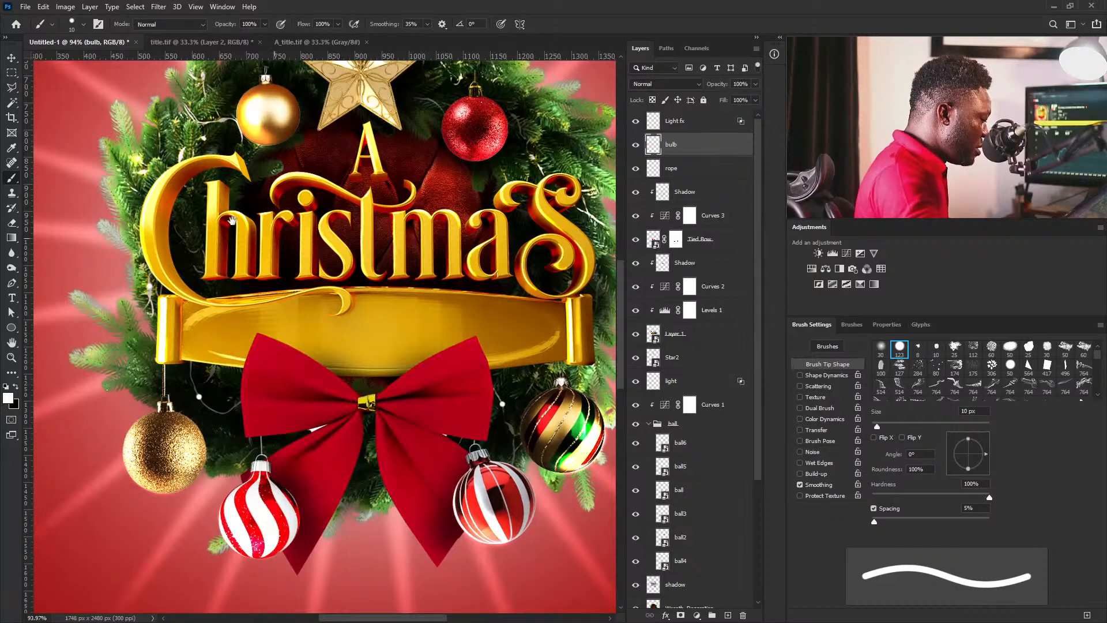
Dab white bulbs with the 10 px hard brush above the gold ornament and above the red glitter ornament.
drag(398, 276, 531, 500)
drag(242, 318, 284, 347)
ctrl+drag(363, 364, 403, 371)
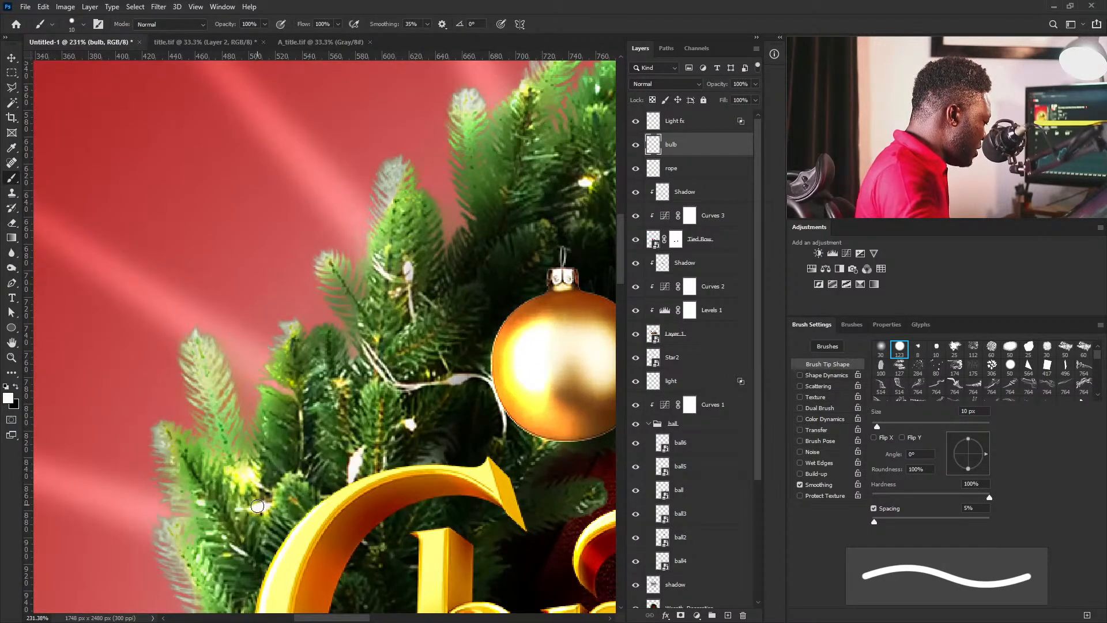
mouse_move(553, 228)
ctrl+mouse_down()
mouse_move(440, 267)
mouse_move(480, 284)
mouse_move(463, 287)
mouse_move(310, 261)
ctrl+mouse_up()
ctrl+drag(530, 267, 438, 277)
ctrl+drag(319, 250, 413, 289)
drag(474, 372, 294, 147)
ctrl+drag(339, 254, 399, 268)
drag(382, 347, 403, 299)
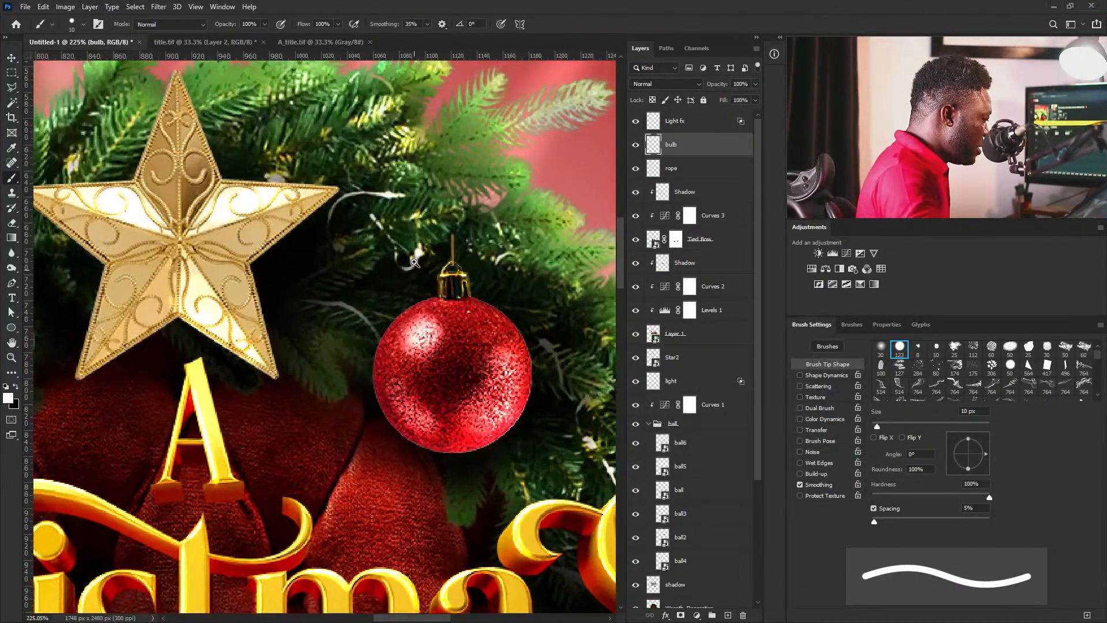
click(453, 209)
mouse_move(497, 239)
ctrl+mouse_down()
mouse_move(411, 254)
mouse_move(420, 259)
ctrl+mouse_up()
ctrl+drag(440, 329, 473, 319)
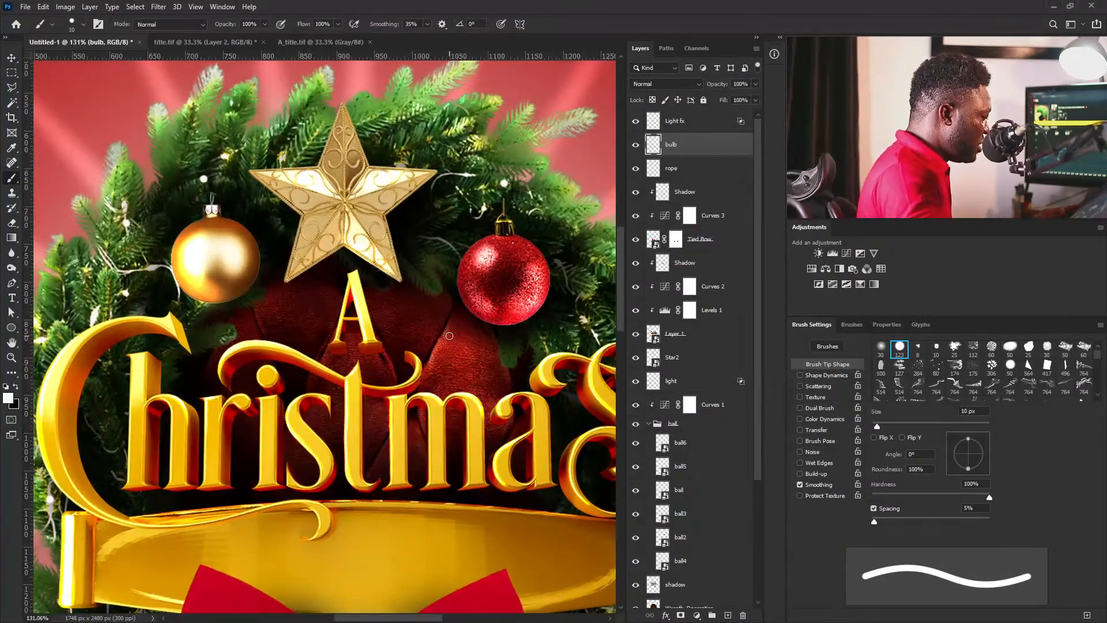
Switch the brush to black at 4 px and try painting a wire across the dark red leather behind the title.
key(bracketleft)
key(bracketleft)
key(bracketleft)
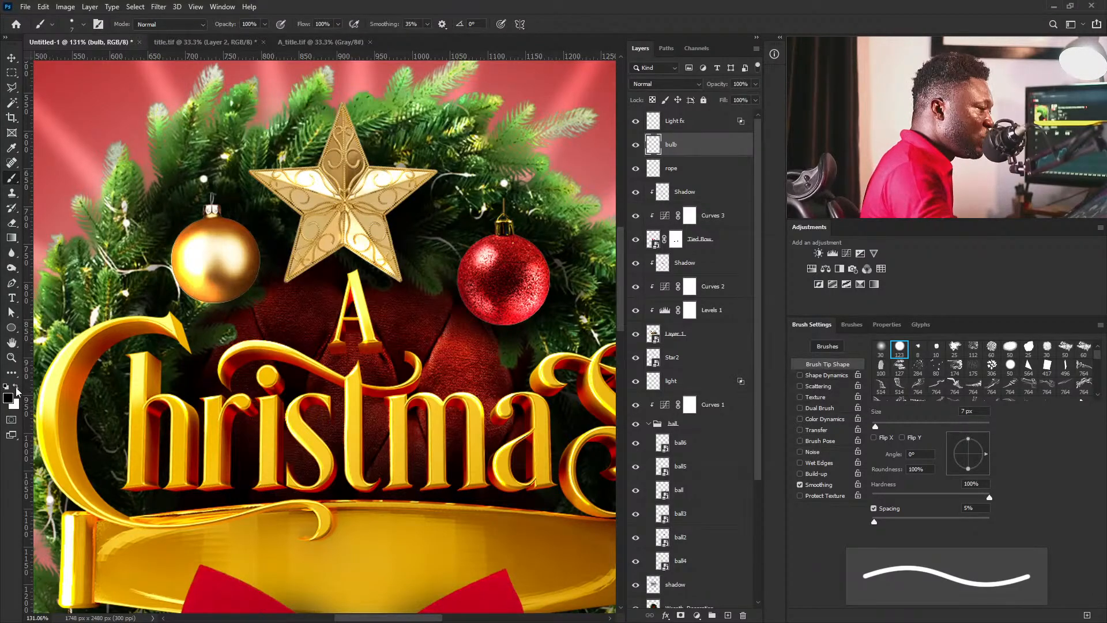
mouse_move(470, 339)
ctrl+mouse_down()
mouse_move(479, 357)
mouse_move(497, 351)
ctrl+mouse_up()
key(bracketleft)
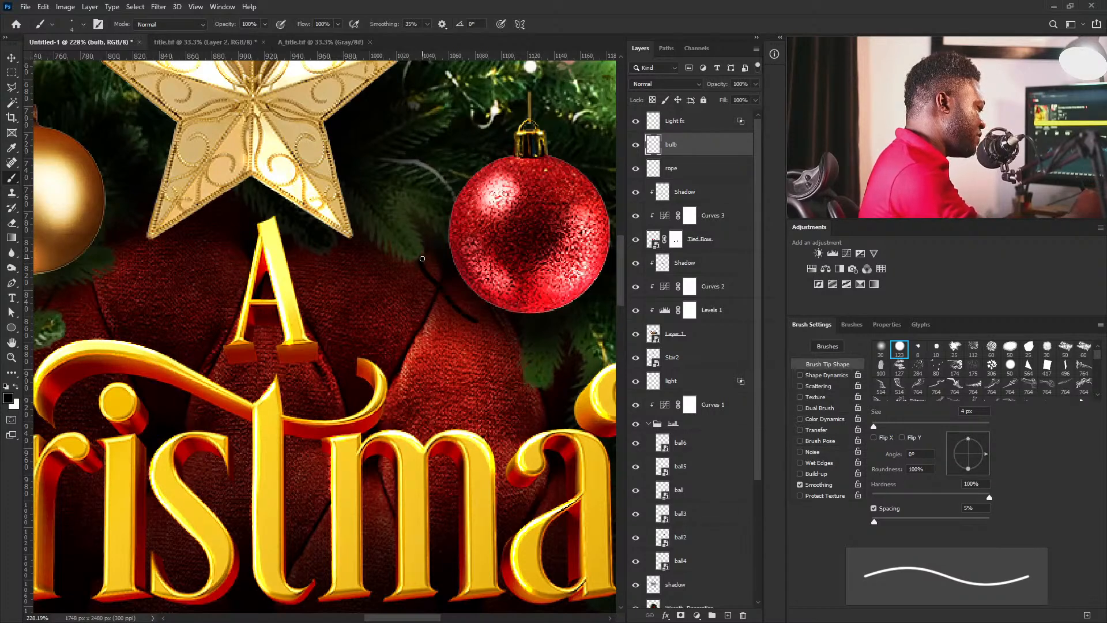
drag(523, 364, 544, 375)
key(ctrl+z)
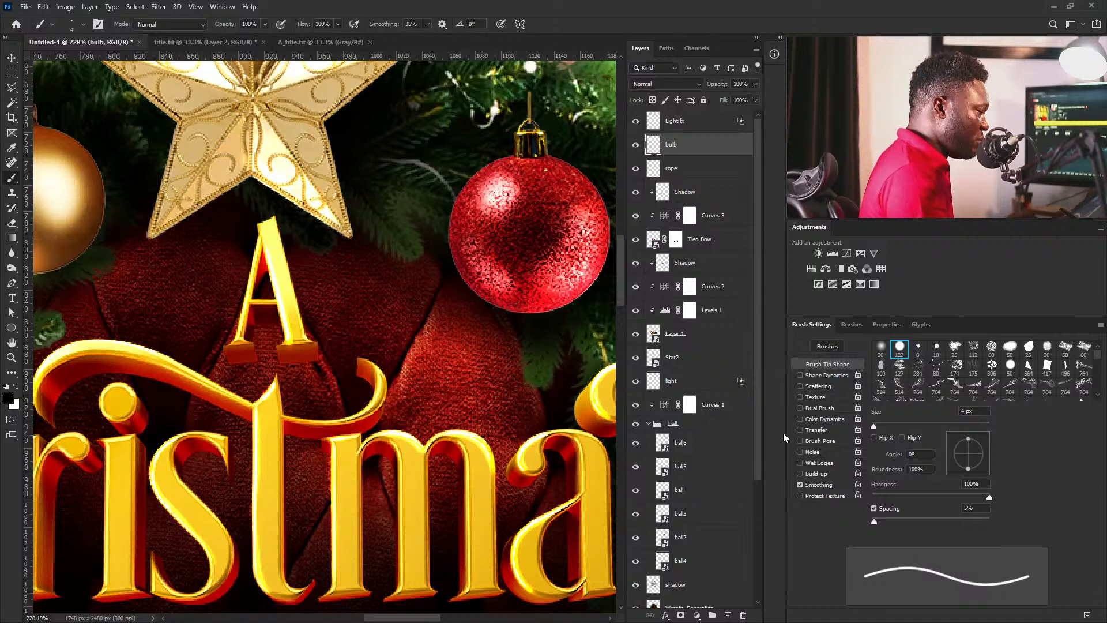
Reduce the brush to 2 px and paint thin curved black wires across the dark red leather behind the title.
key(bracketleft)
key(bracketleft)
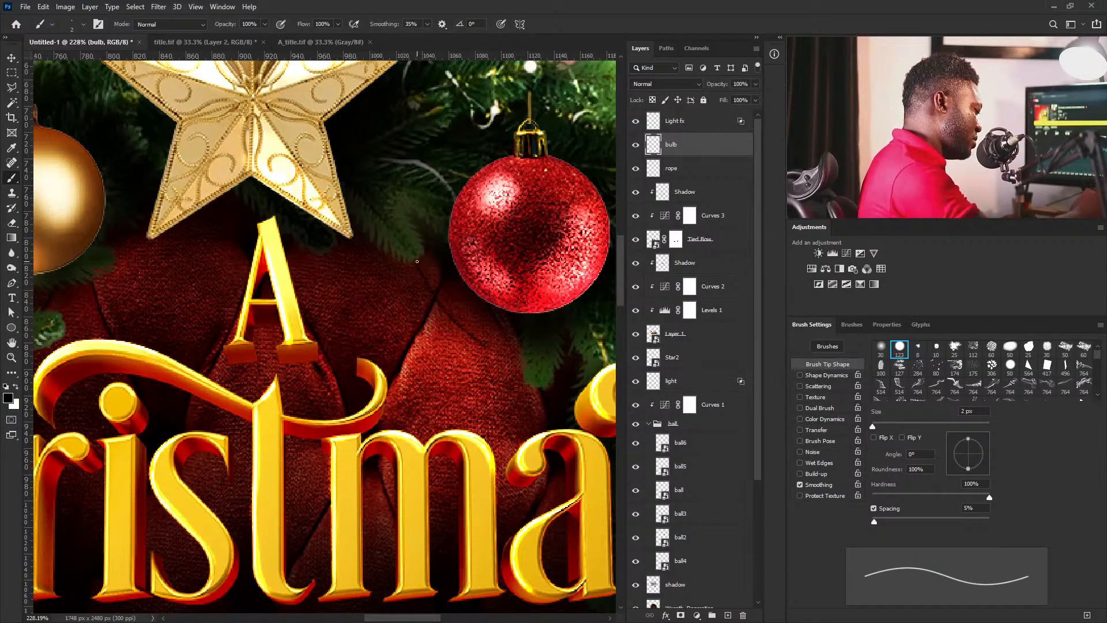
drag(560, 348, 479, 427)
drag(225, 409, 456, 436)
drag(559, 419, 452, 370)
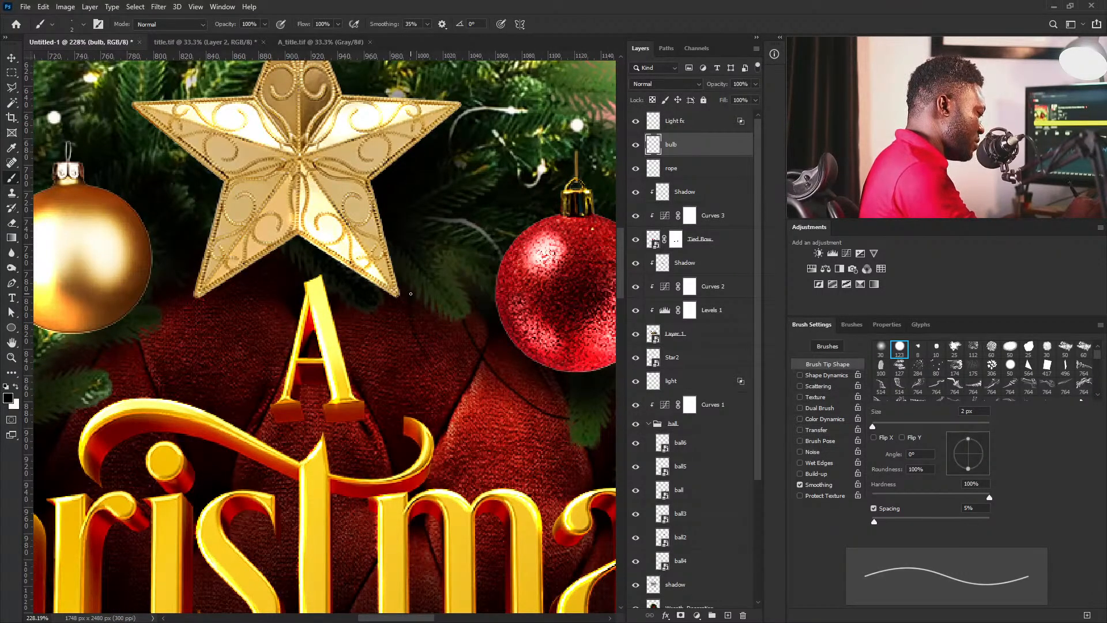
alt+drag(551, 481, 513, 480)
drag(554, 444, 536, 419)
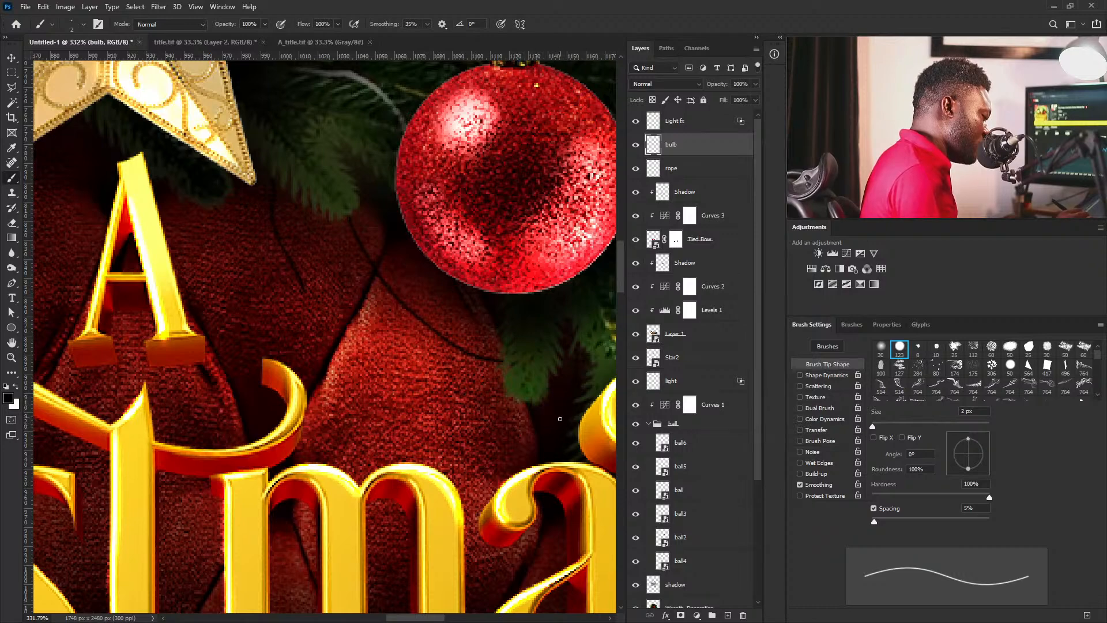
ctrl+drag(549, 361, 506, 360)
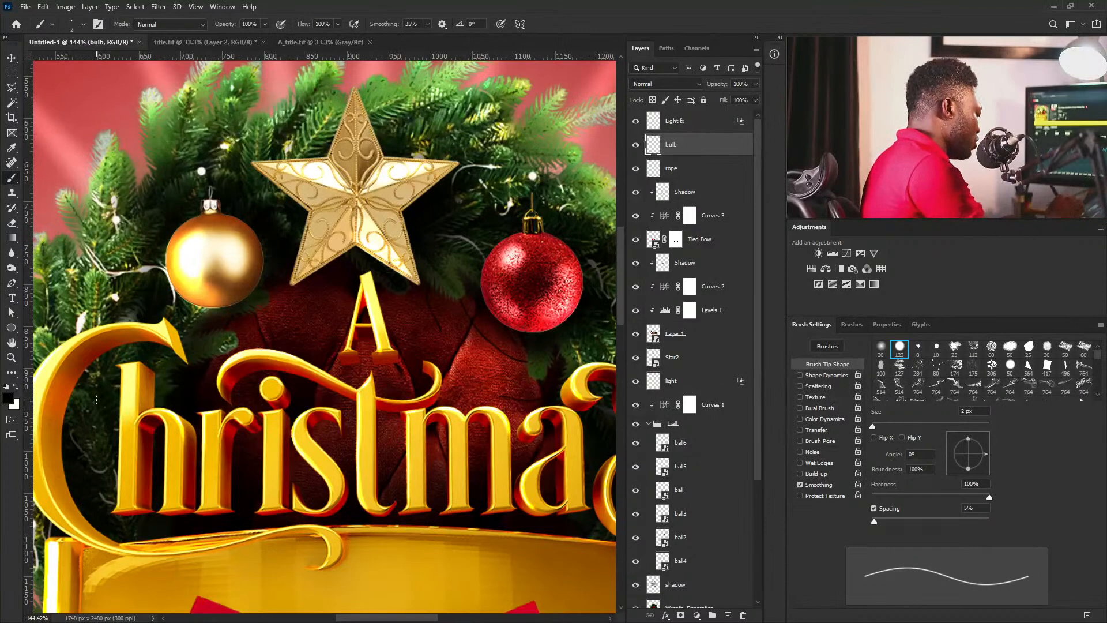
Try a white bulb dab on the black wires near the red ornament with the brush at 7 px.
click(17, 388)
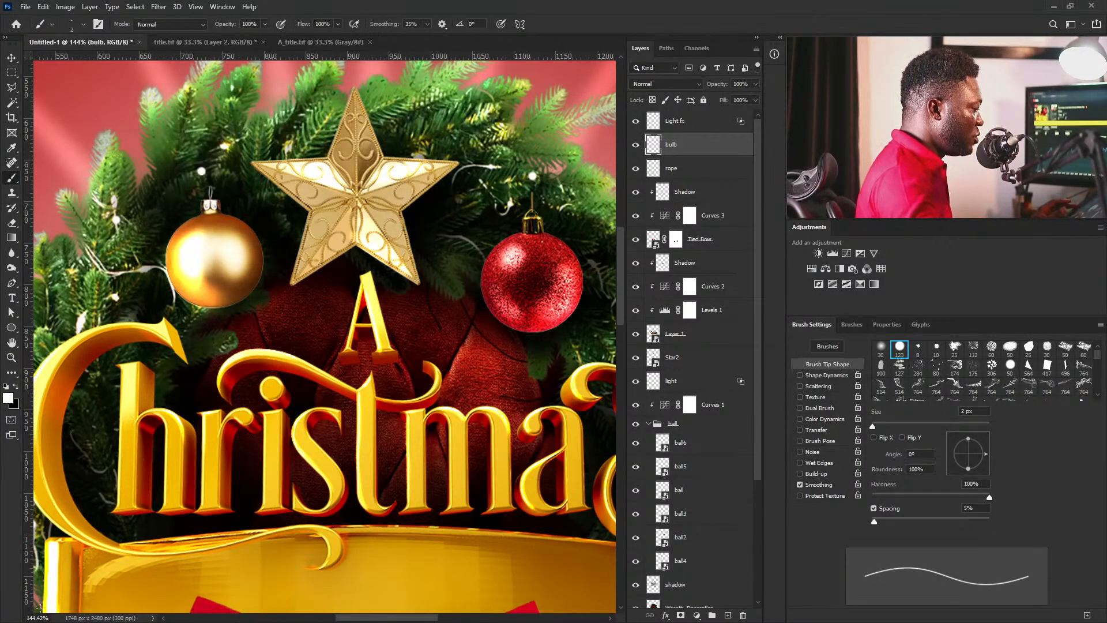
key(bracketright)
key(bracketright)
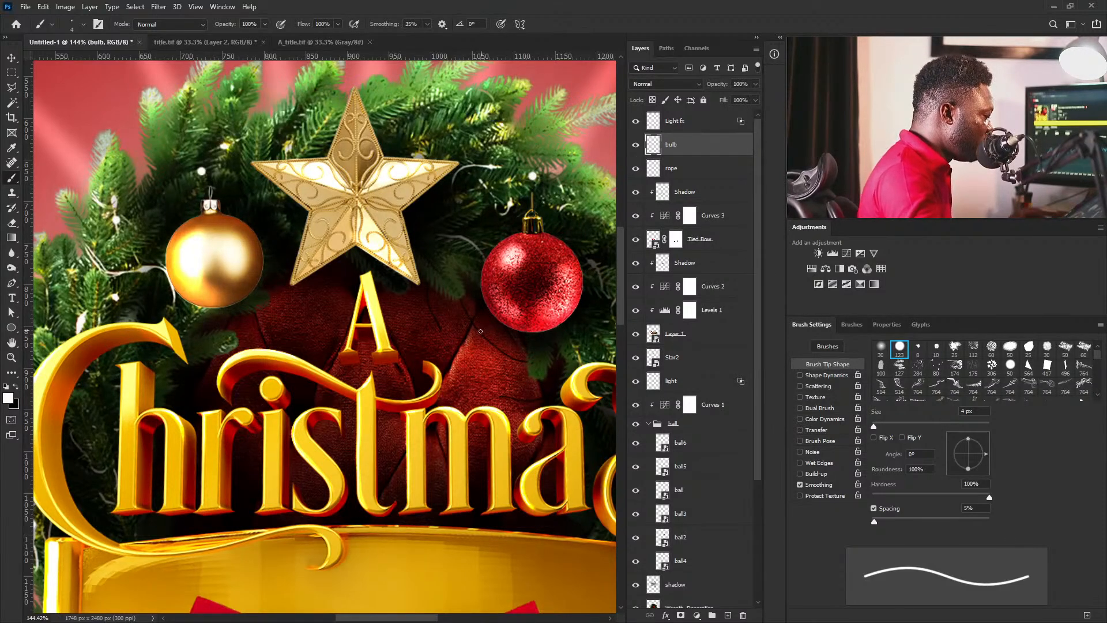
key(bracketright)
key(bracketright)
key(bracketright)
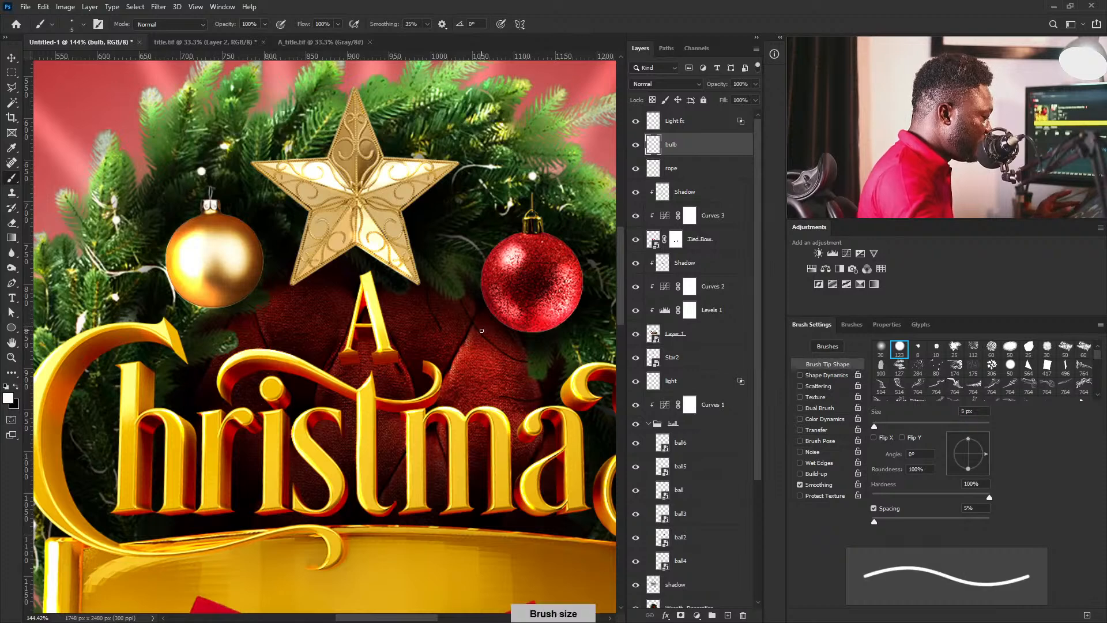
click(479, 332)
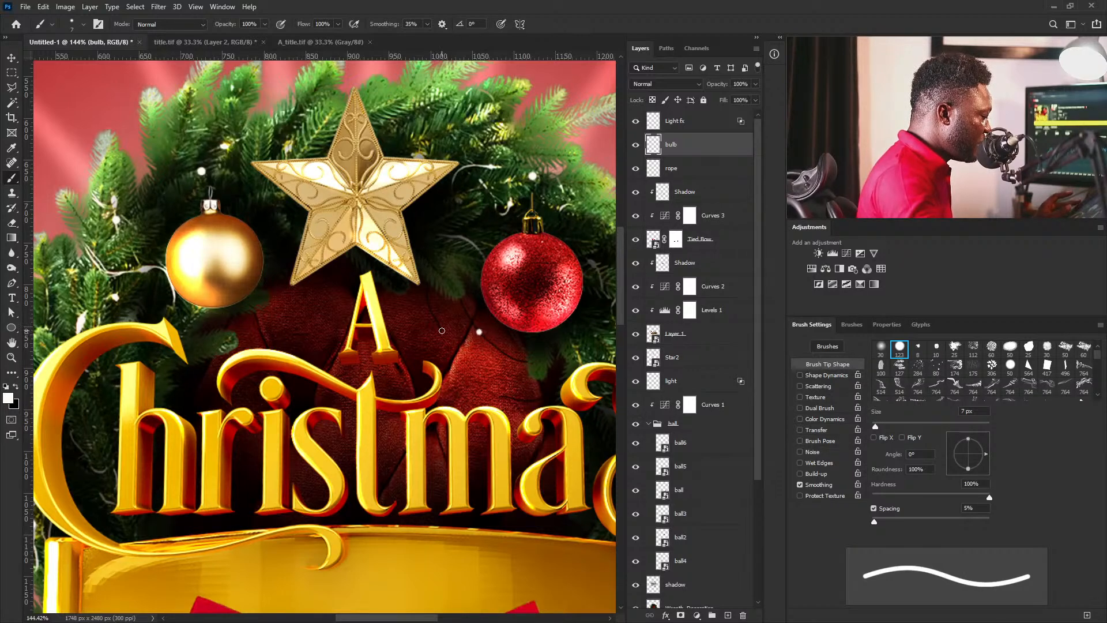
key(ctrl+z)
Sample red from the red ornament and lighten the foreground colour to pink #ee8d8e.
alt+click(540, 311)
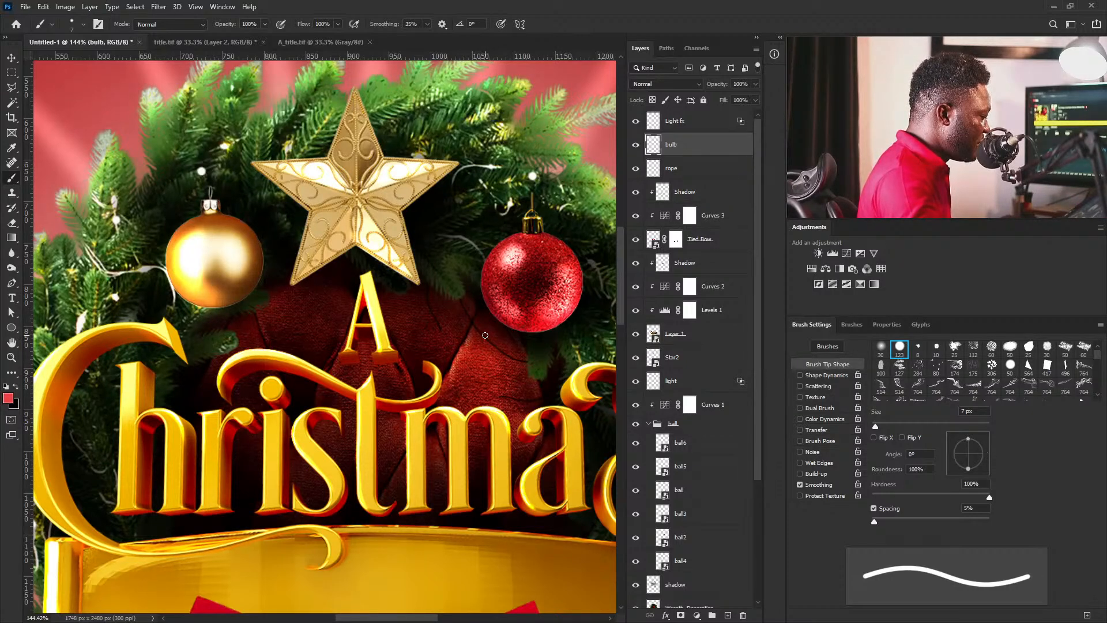
click(9, 398)
click(628, 333)
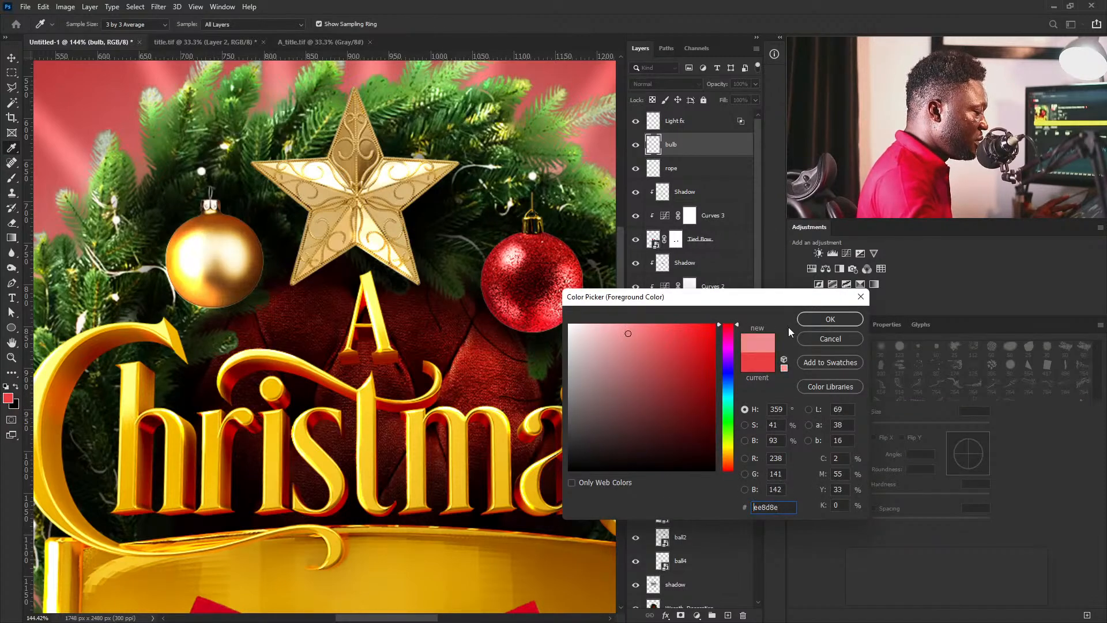
click(830, 319)
Enlarge the brush to 9 px and dab pink bulbs along the black wires on the red leather.
key(bracketright)
key(bracketright)
click(488, 342)
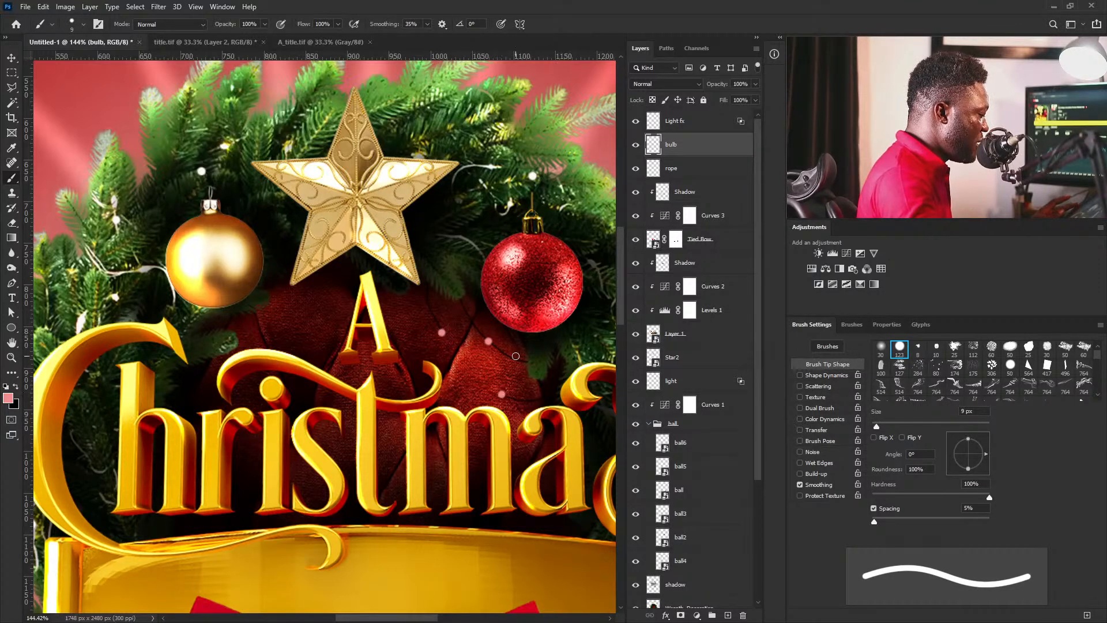
click(330, 295)
mouse_move(475, 155)
ctrl+mouse_down()
mouse_move(439, 177)
mouse_move(457, 185)
ctrl+mouse_up()
drag(456, 186, 442, 230)
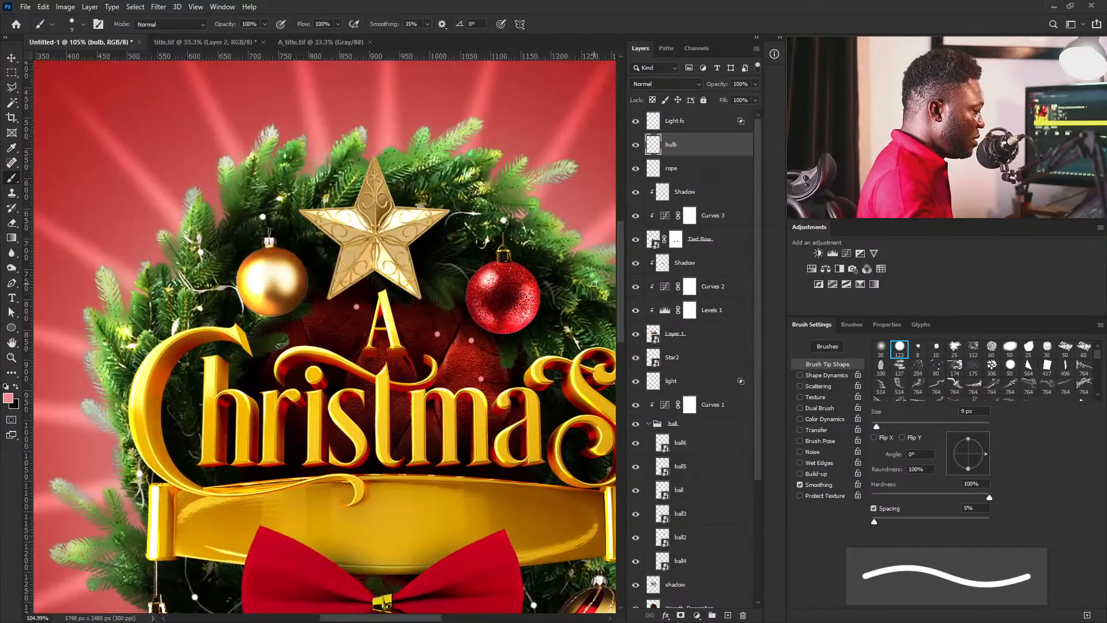
Set the foreground colour to white (#ffffff) and dab a bulb on the wreath's right side above the title's S.
click(8, 396)
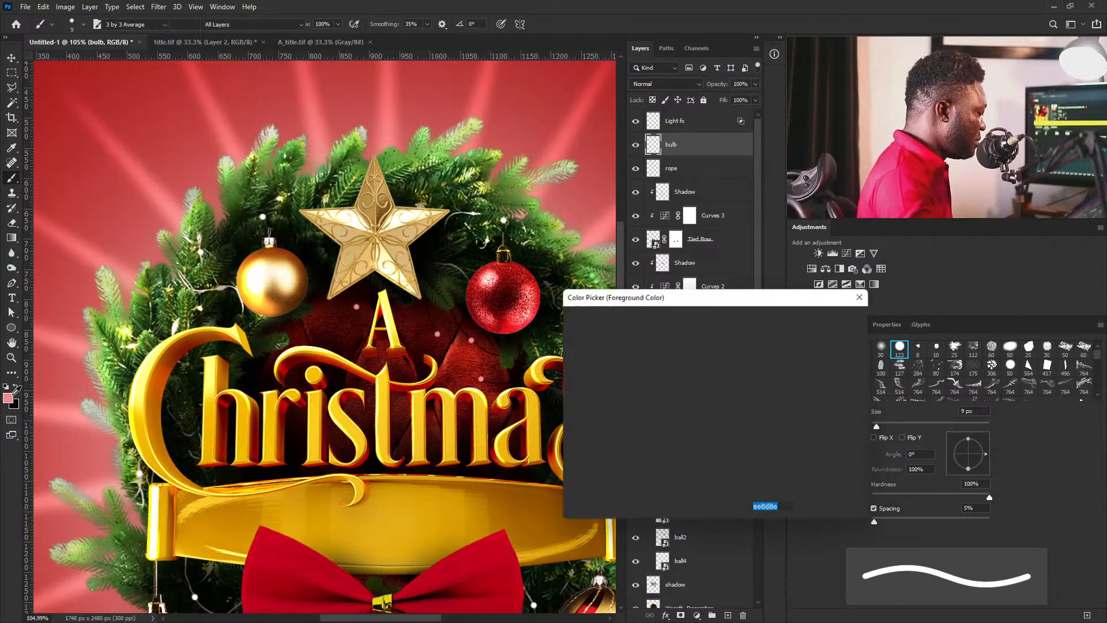
text(ffffff)
click(829, 319)
shift+scroll(420, 297, right, 5)
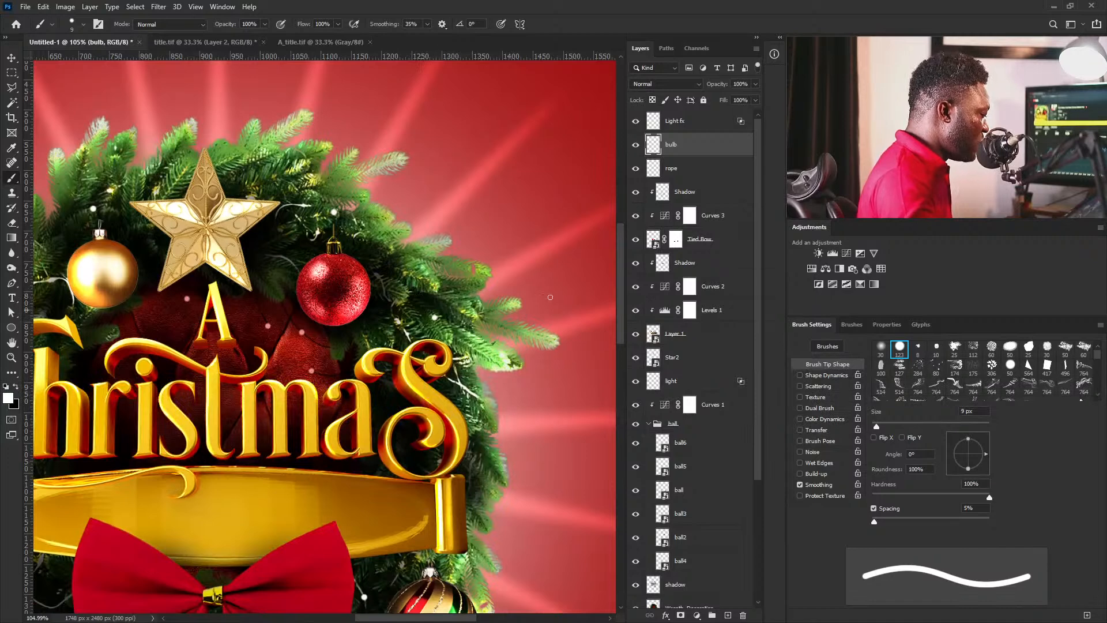
On the Light fx layer, dab a white glow over the bulb above the title's S with a 45 px soft round brush.
click(692, 123)
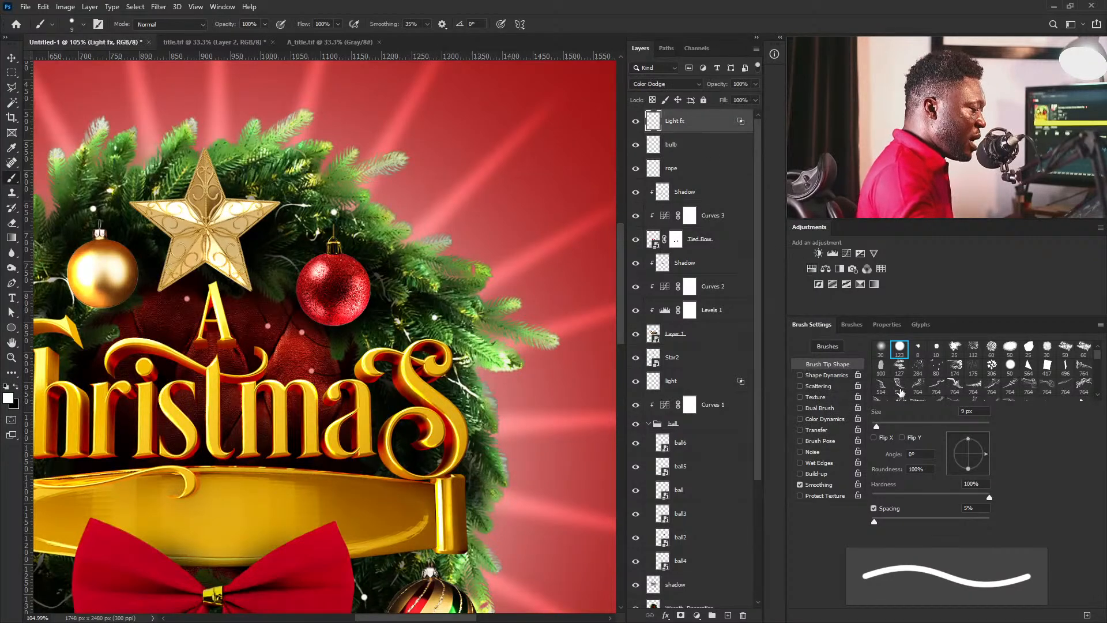
click(881, 349)
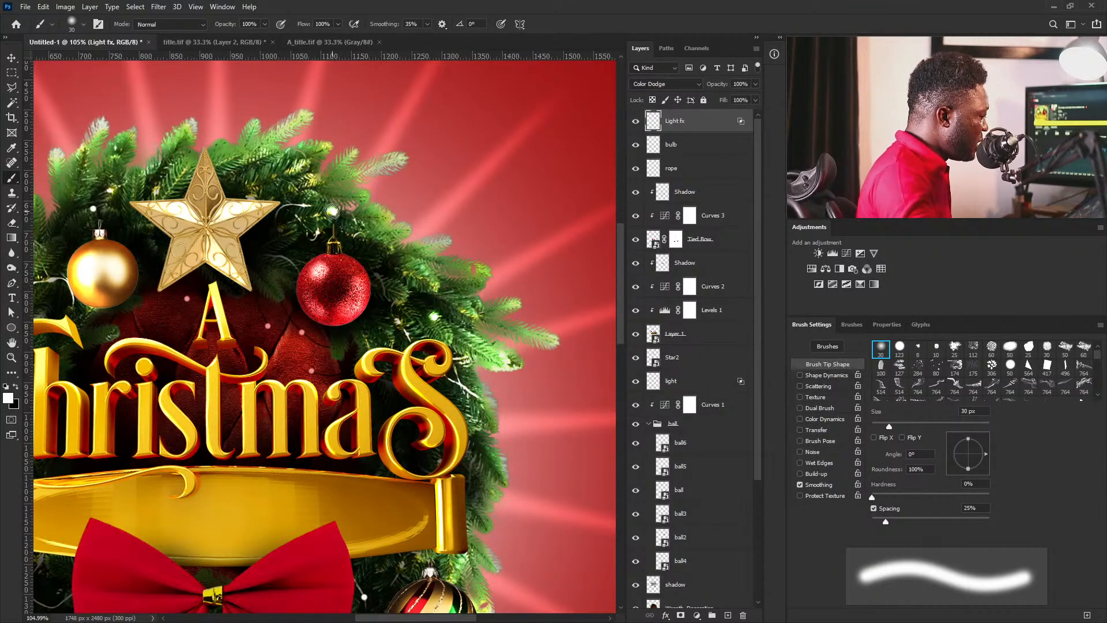
drag(225, 307, 274, 310)
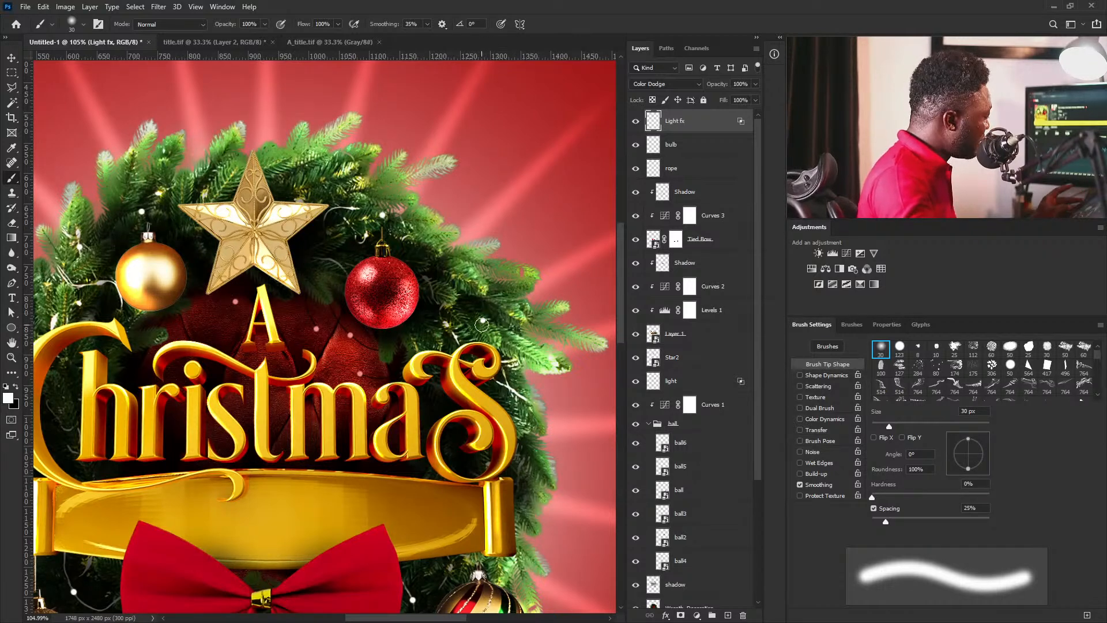
key(bracketright)
key(bracketright)
key(bracketright)
click(482, 320)
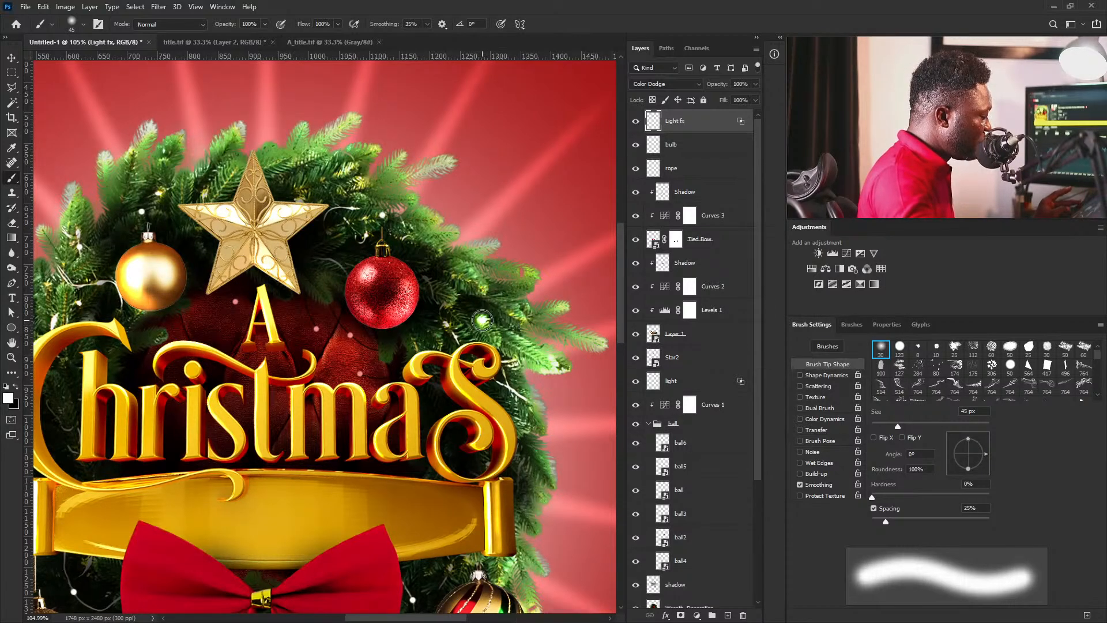
Dab soft white glows over the bulbs above the red and gold ornaments and the lights on the wreath's upper left.
click(382, 215)
drag(188, 247, 281, 282)
click(234, 246)
drag(171, 343, 209, 285)
click(208, 284)
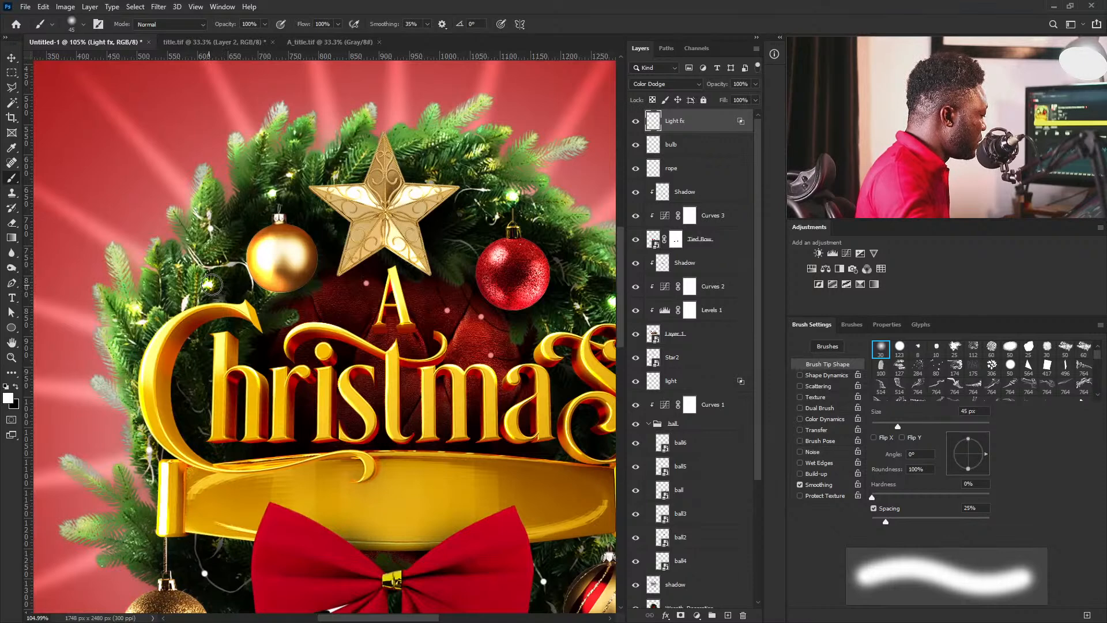
click(230, 265)
click(210, 226)
Dab soft white glows over the lights beside the banner's left end and the bulbs on both sides of the bow.
mouse_move(209, 324)
mouse_down()
mouse_move(258, 285)
mouse_move(226, 285)
mouse_up()
drag(168, 444, 178, 398)
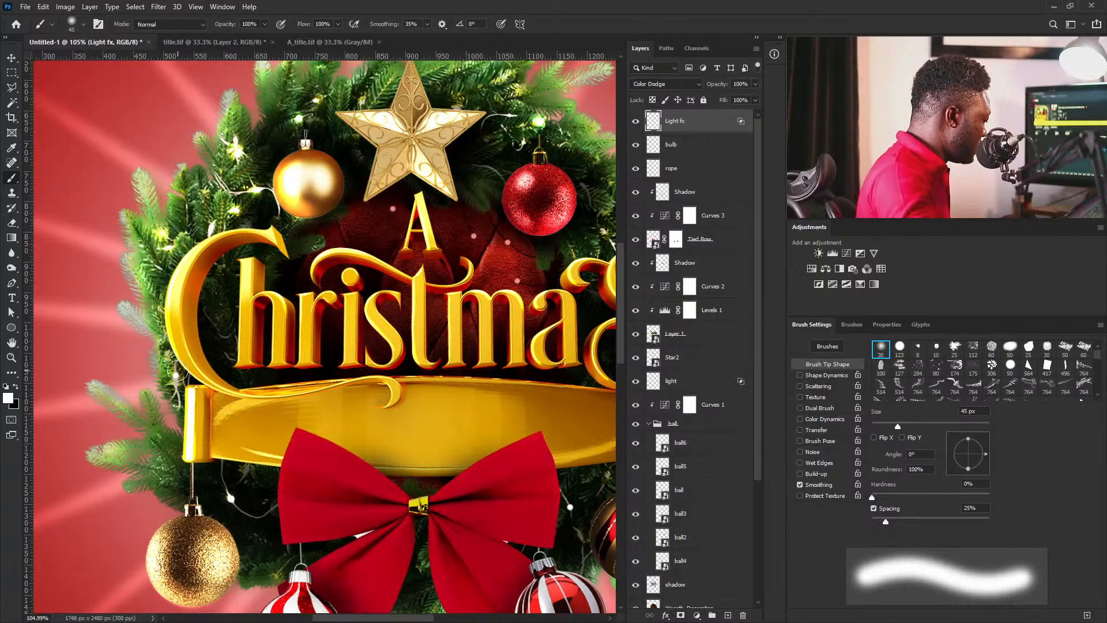
click(175, 377)
drag(455, 459, 231, 357)
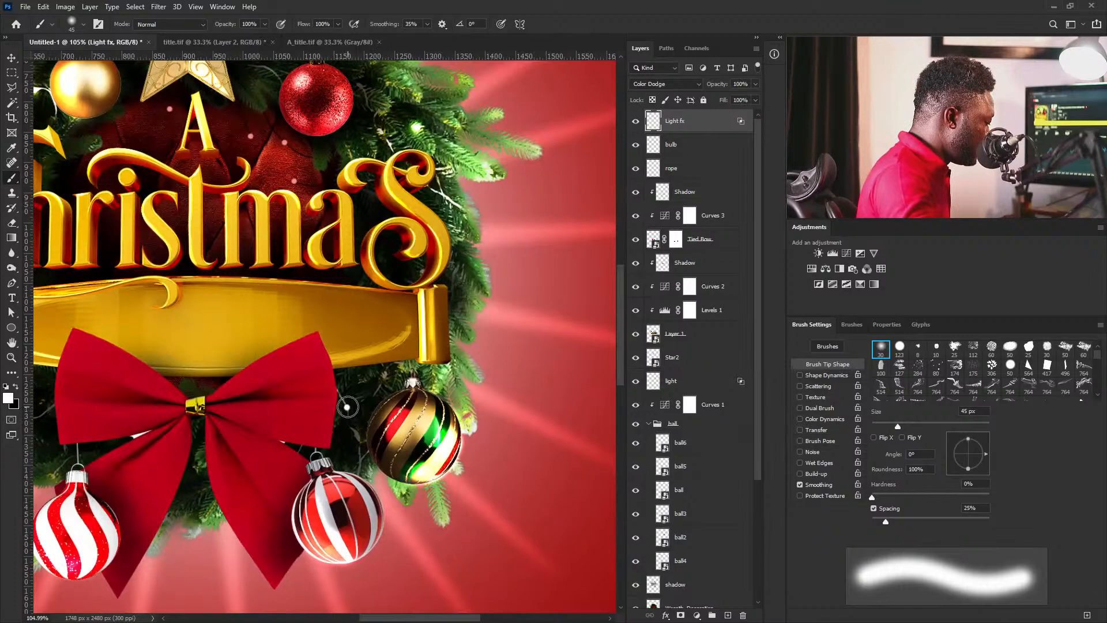
drag(202, 439, 438, 432)
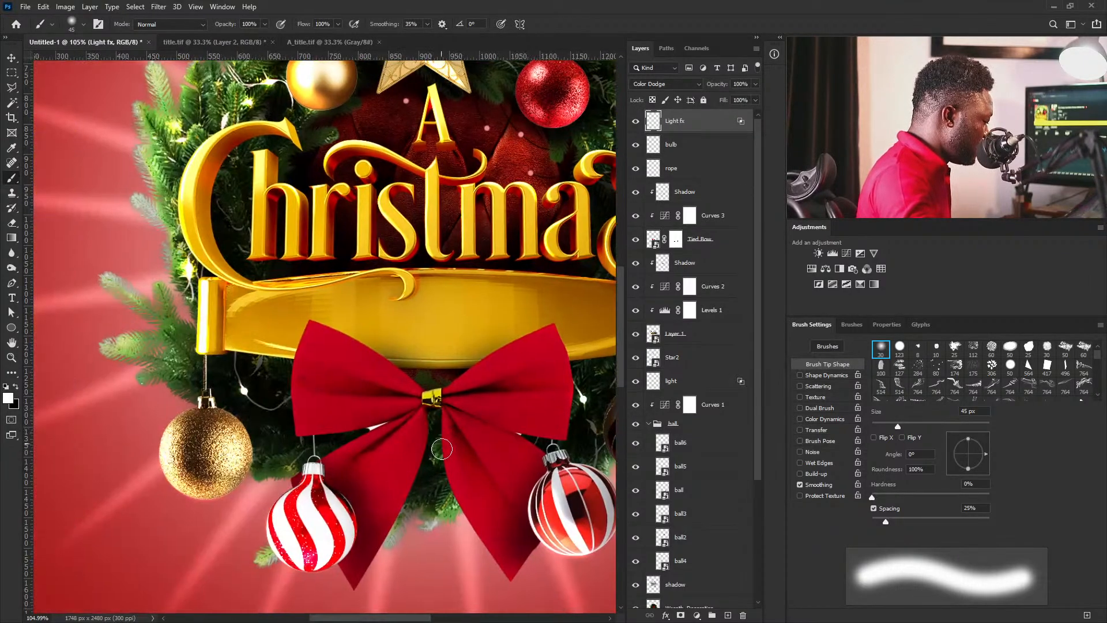
Set the foreground colour to red and dab 35 px soft glows over the four bulbs around the title's A.
mouse_move(254, 352)
mouse_down()
mouse_move(238, 462)
mouse_move(180, 554)
mouse_up()
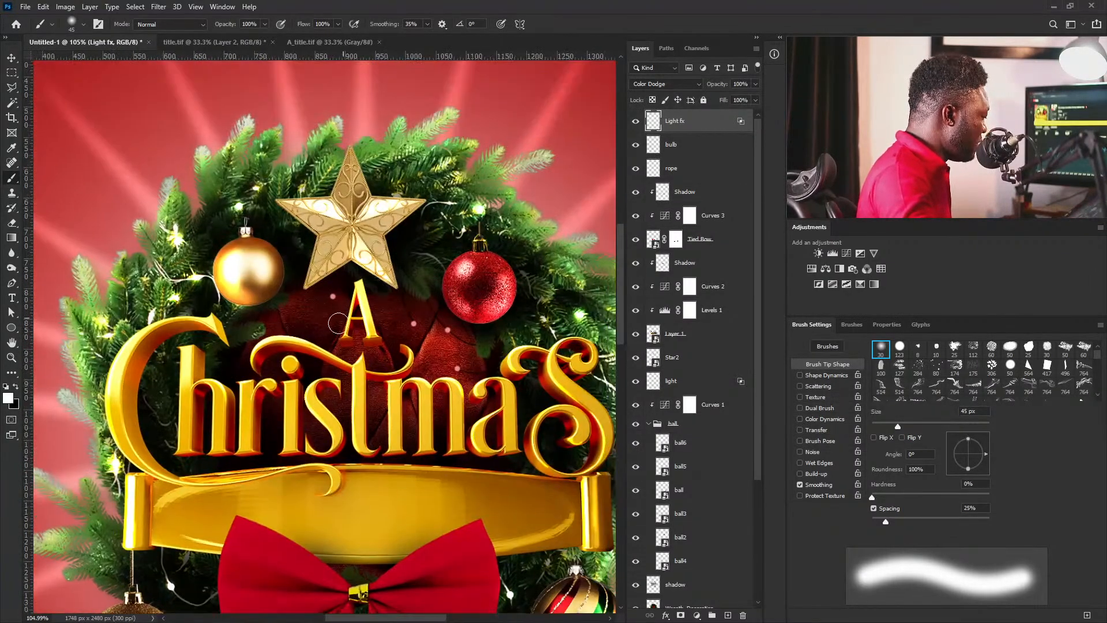
click(7, 398)
drag(699, 345, 694, 324)
click(845, 319)
key(bracketleft)
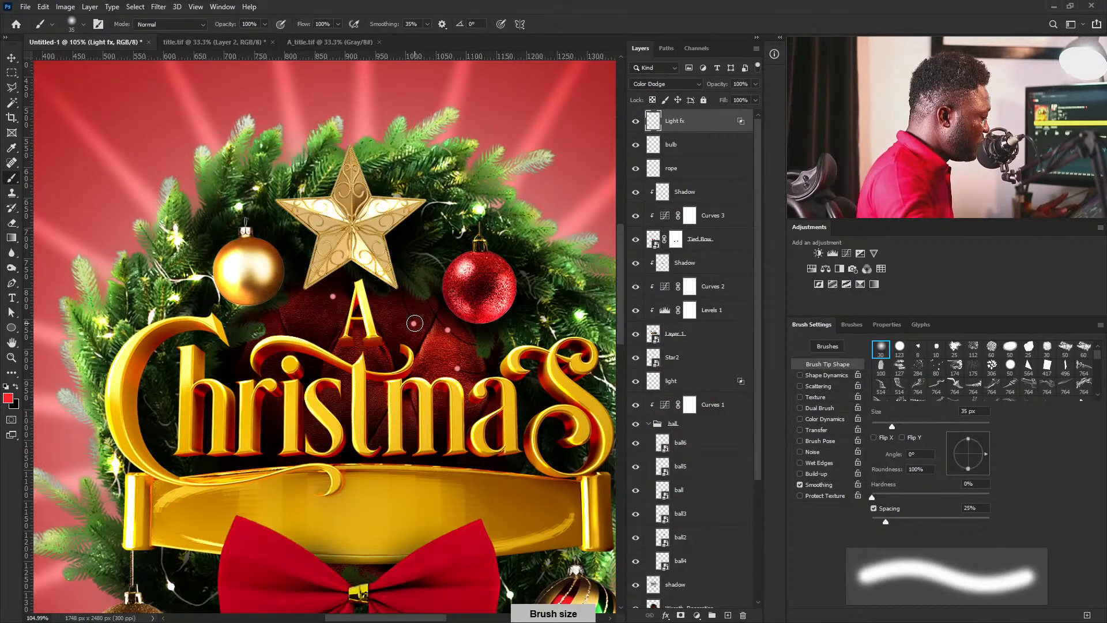
click(413, 324)
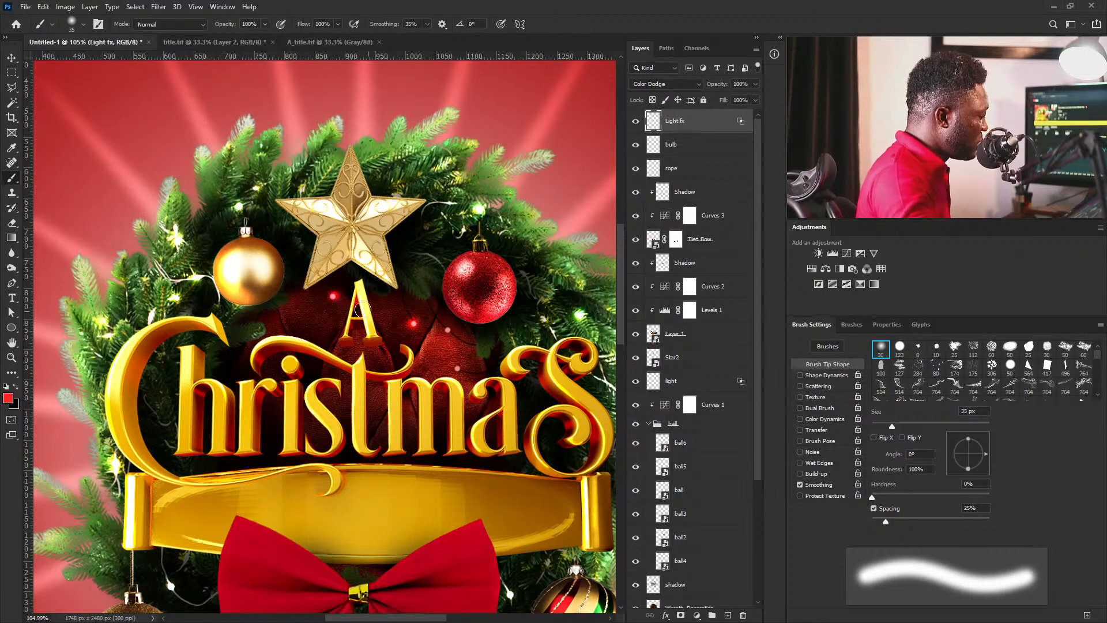
click(332, 298)
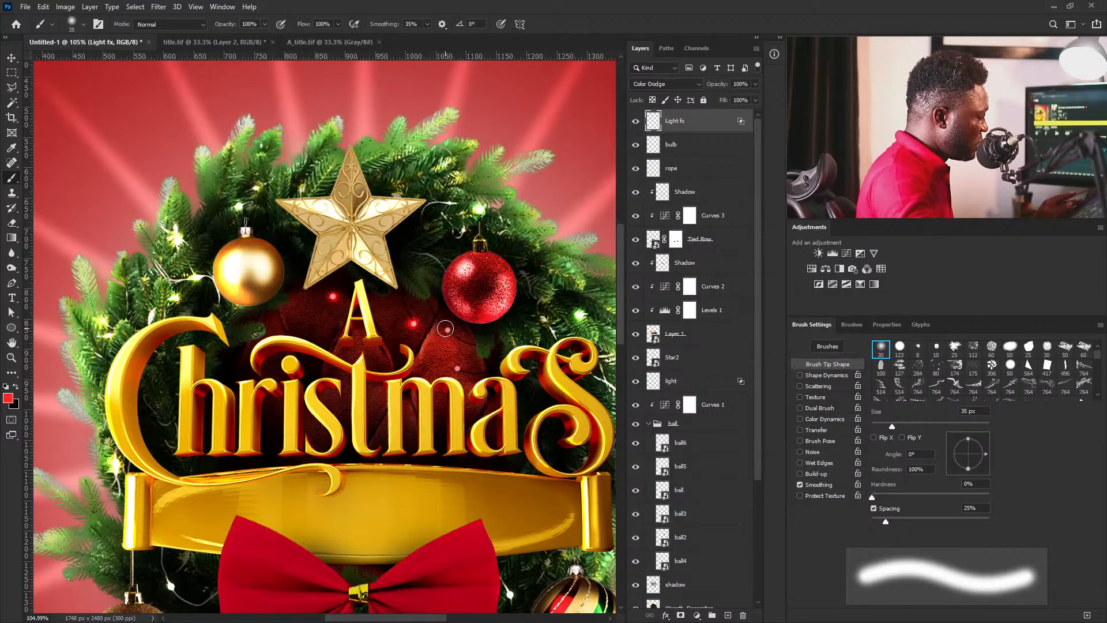
click(447, 329)
click(456, 368)
Add a new text layer reading "family gathering" beside the wreath's left side.
mouse_move(497, 227)
ctrl+mouse_down()
mouse_move(454, 245)
mouse_move(490, 256)
mouse_move(546, 240)
mouse_move(462, 281)
mouse_move(507, 336)
mouse_move(506, 323)
ctrl+mouse_up()
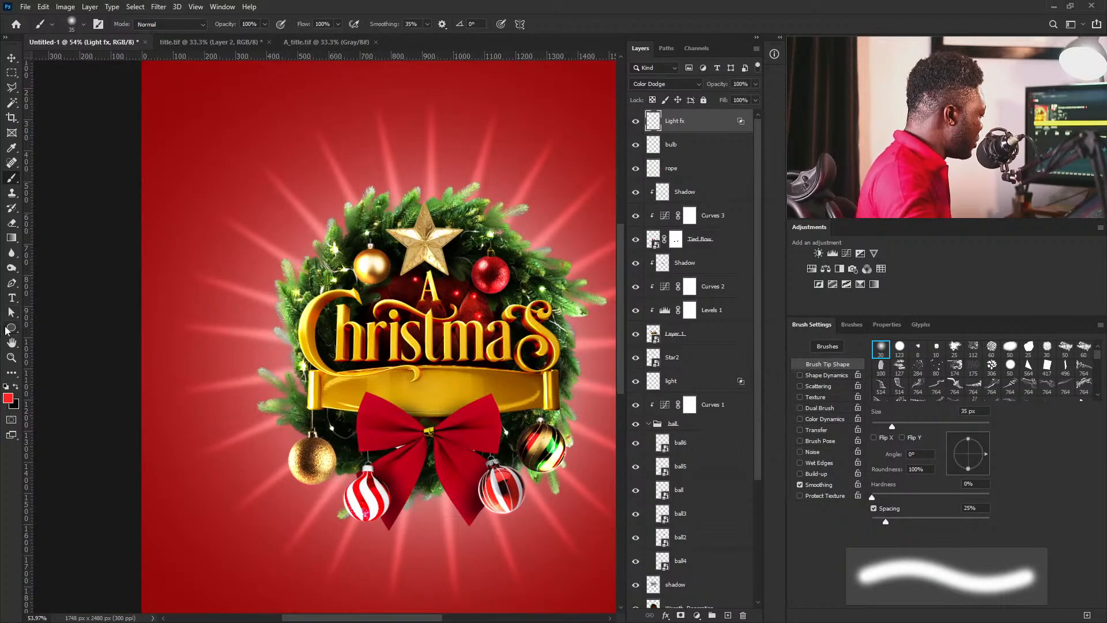
click(13, 297)
click(199, 272)
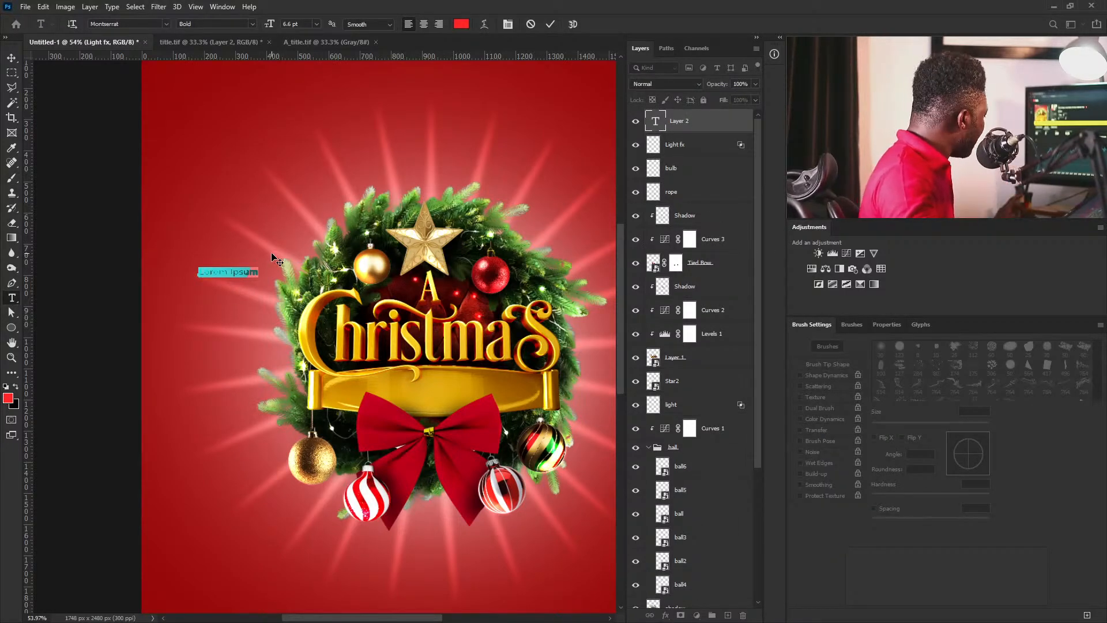
key(BackSpace)
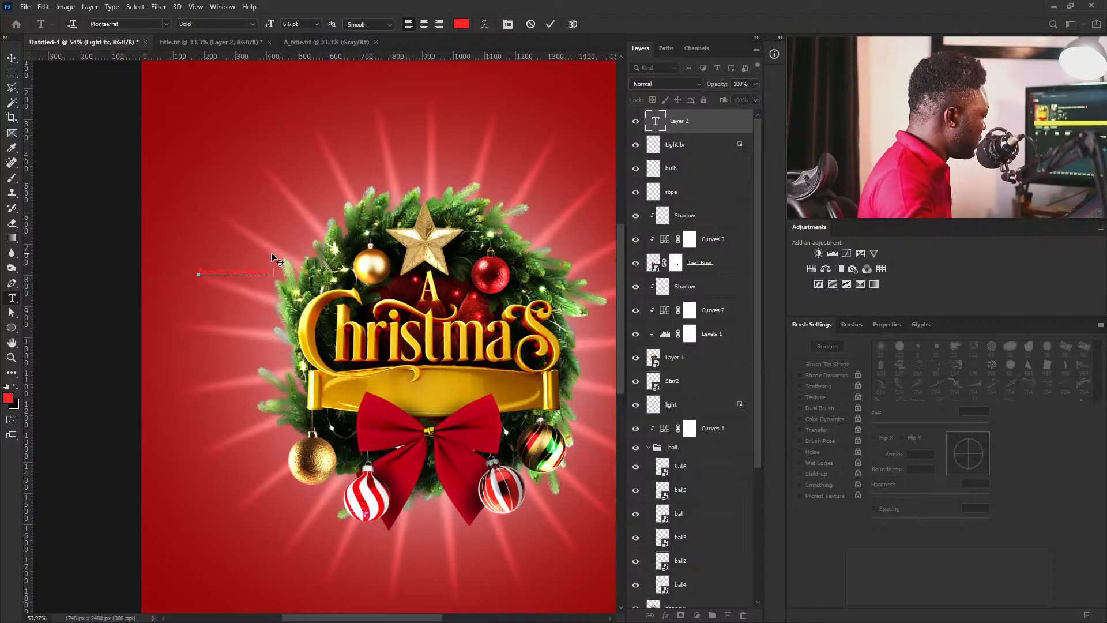
click(12, 58)
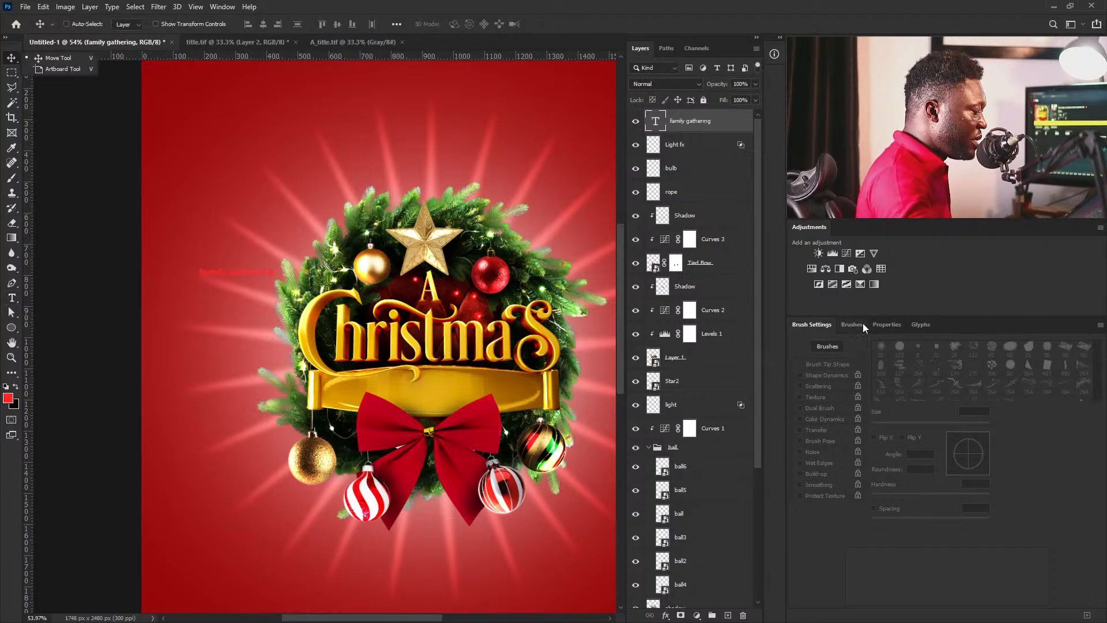
Colour the family gathering text white and set it in all caps.
click(896, 324)
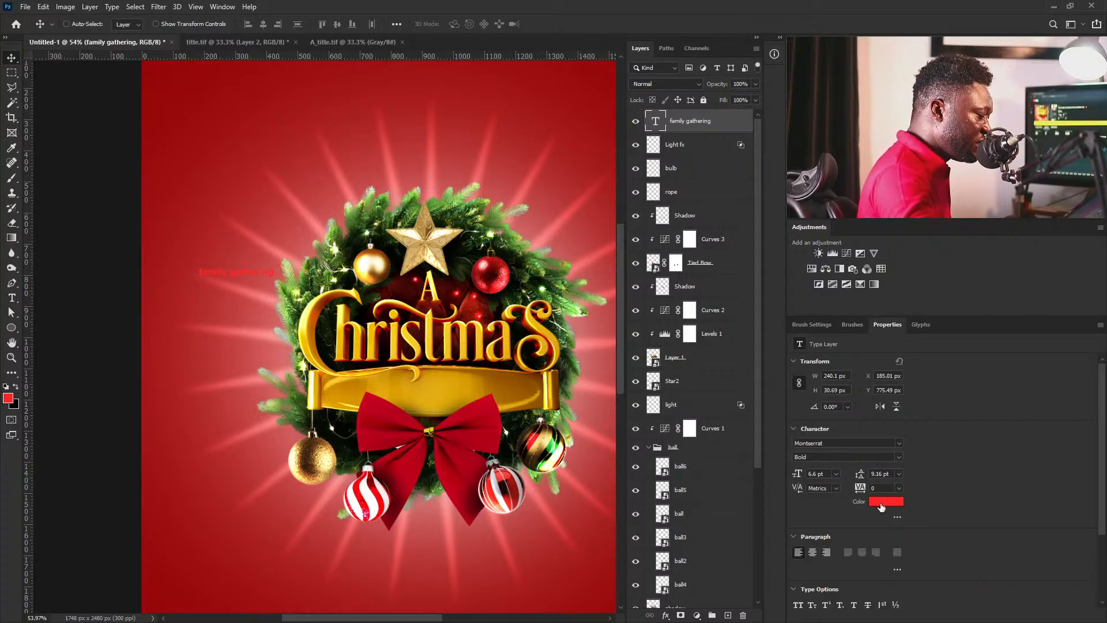
click(882, 505)
drag(633, 380, 568, 323)
click(831, 323)
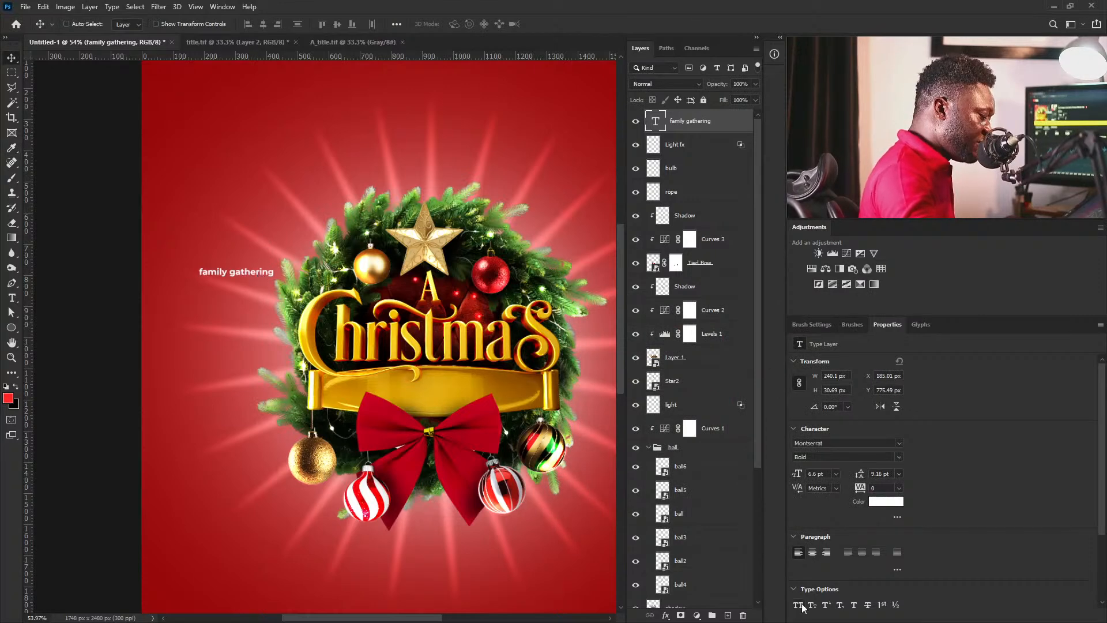
key(ctrl+shift+k)
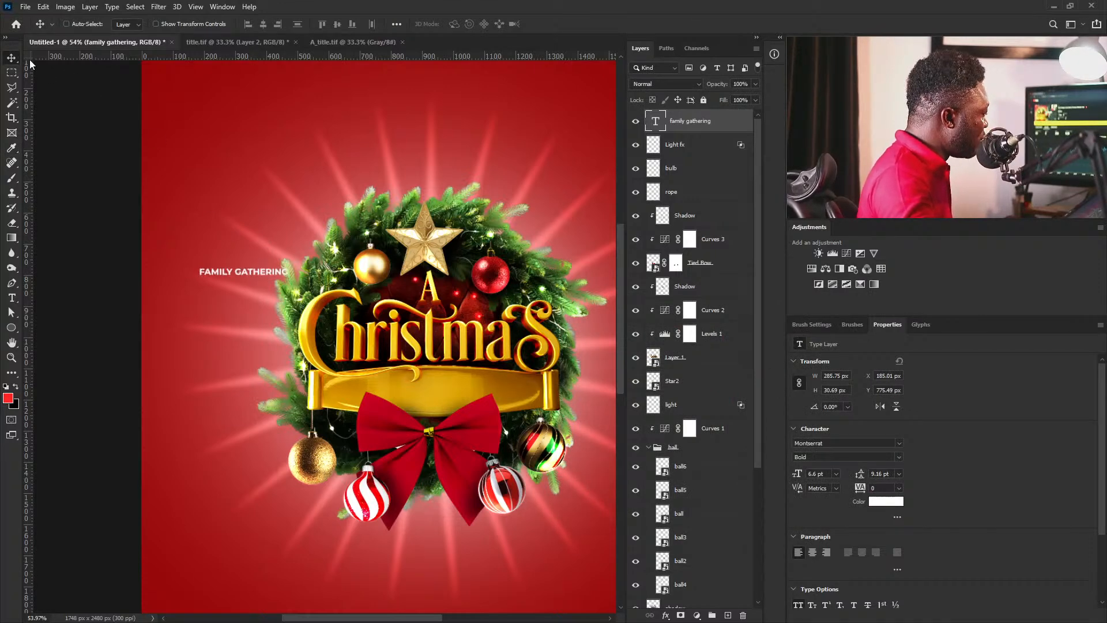
Move the FAMILY GATHERING text onto the gold banner and scale it to about 217% to fill the banner's width.
drag(271, 304, 463, 420)
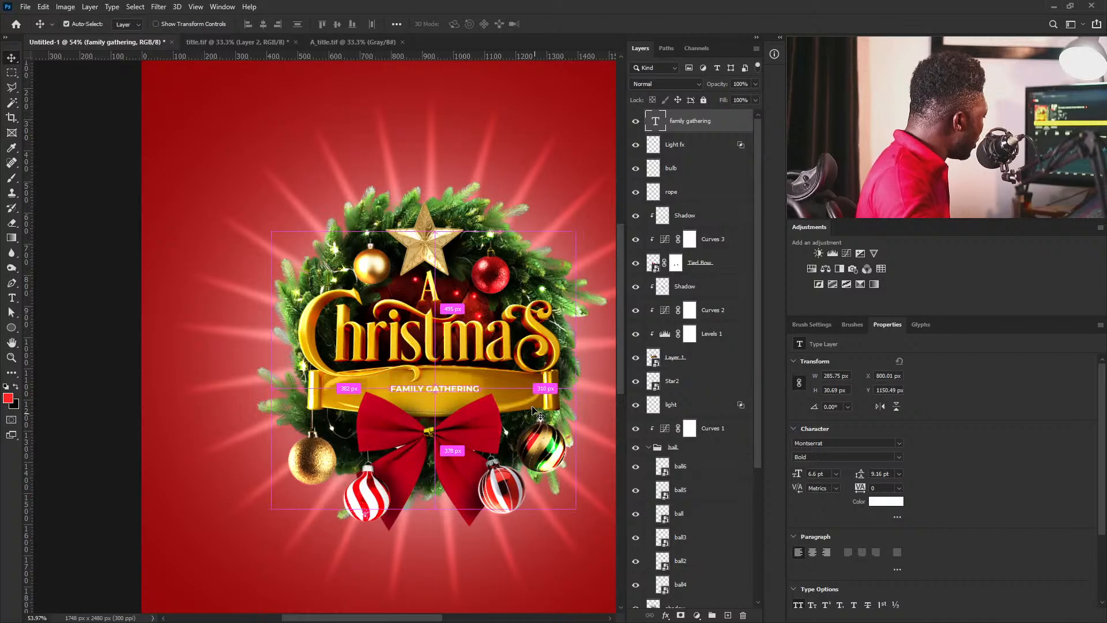
key(ctrl+t)
alt+drag(481, 383, 533, 378)
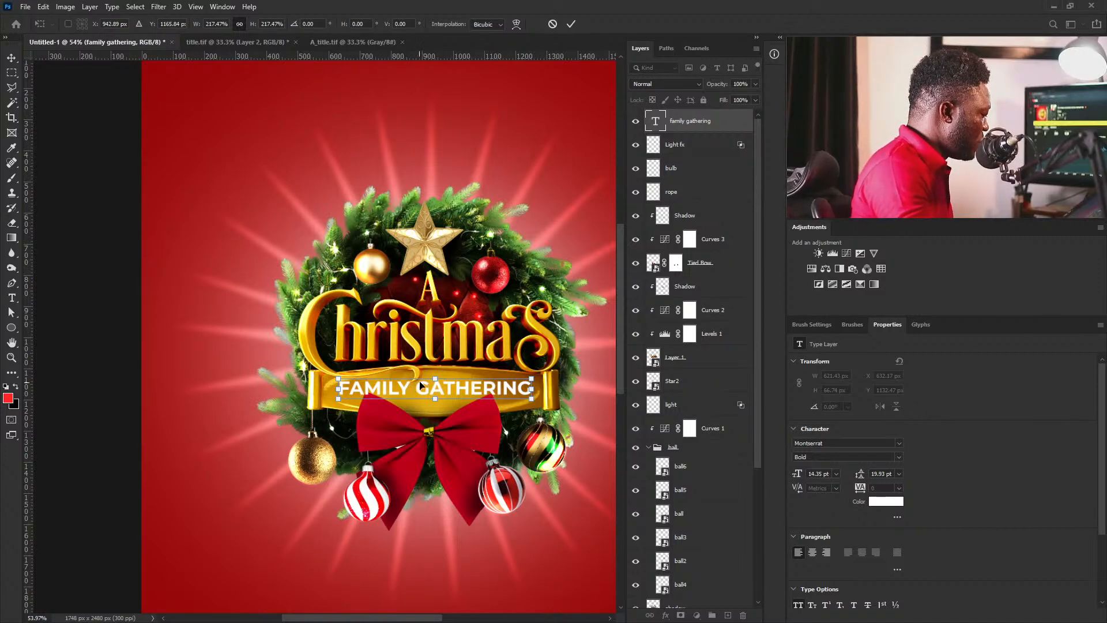
key(Return)
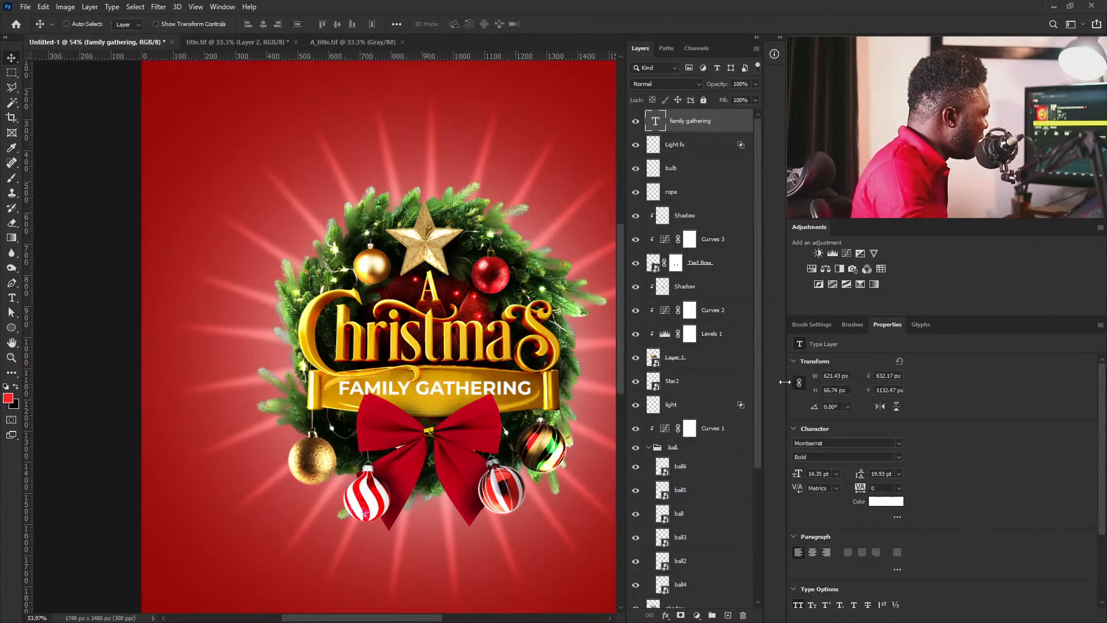
Move the family gathering layer directly below the Tied Bow layer and enlarge the text slightly to about 627 px wide.
drag(705, 124, 692, 274)
ctrl+drag(441, 373, 546, 384)
key(ctrl+t)
key(Return)
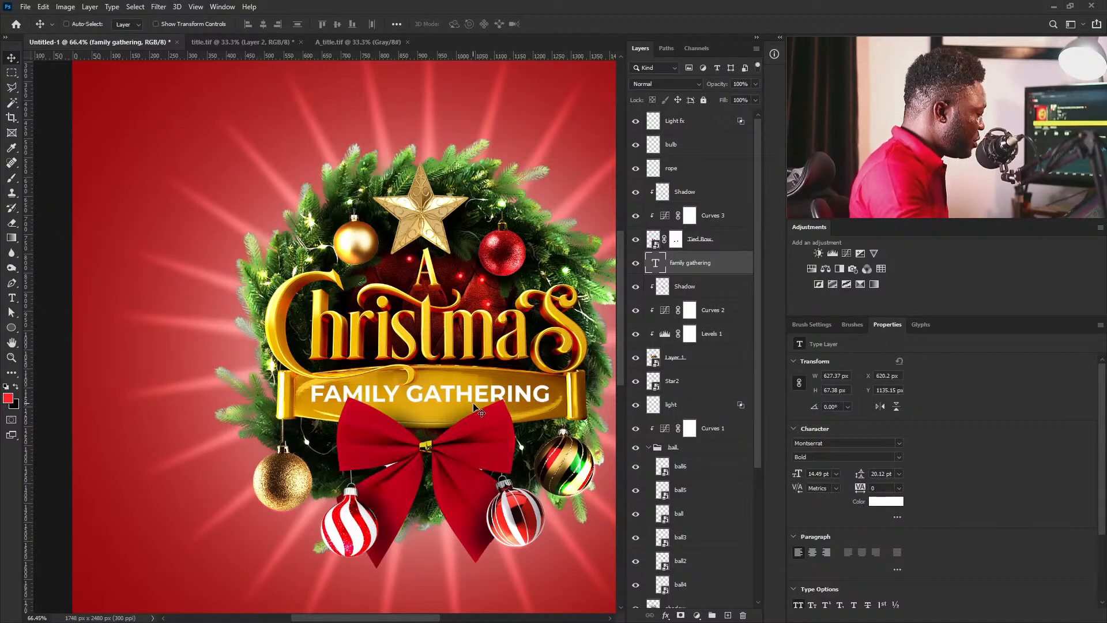
Add a darkening Curves adjustment above Light fx with input 141 and output 65, and invert its mask to black.
ctrl+drag(486, 404, 449, 385)
drag(449, 386, 406, 334)
ctrl+drag(406, 334, 420, 310)
ctrl+drag(456, 258, 445, 256)
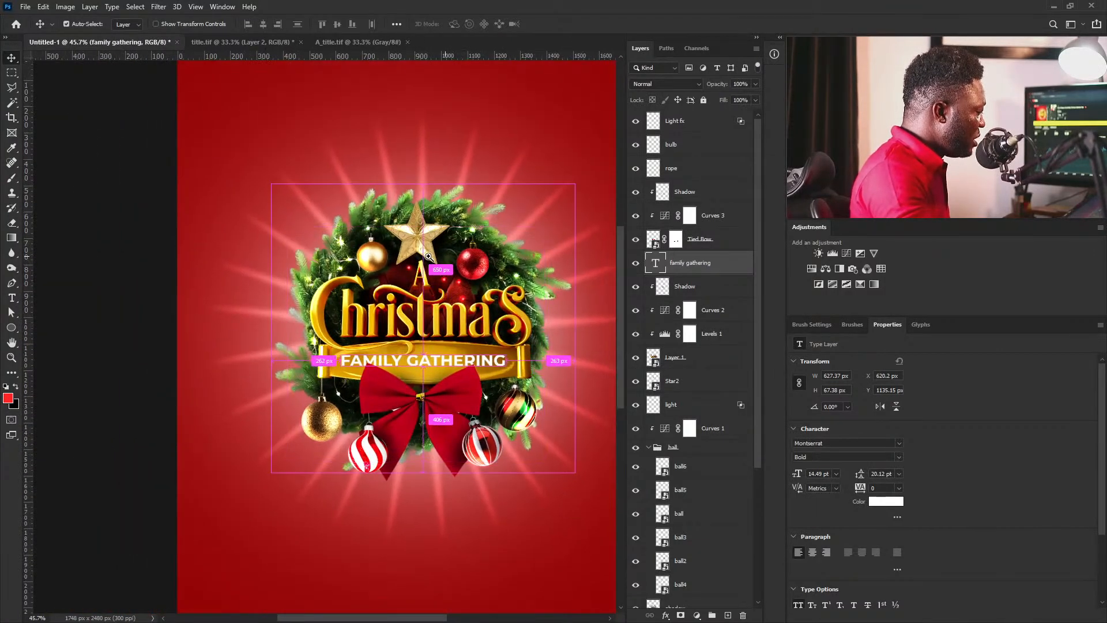
ctrl+drag(490, 199, 462, 200)
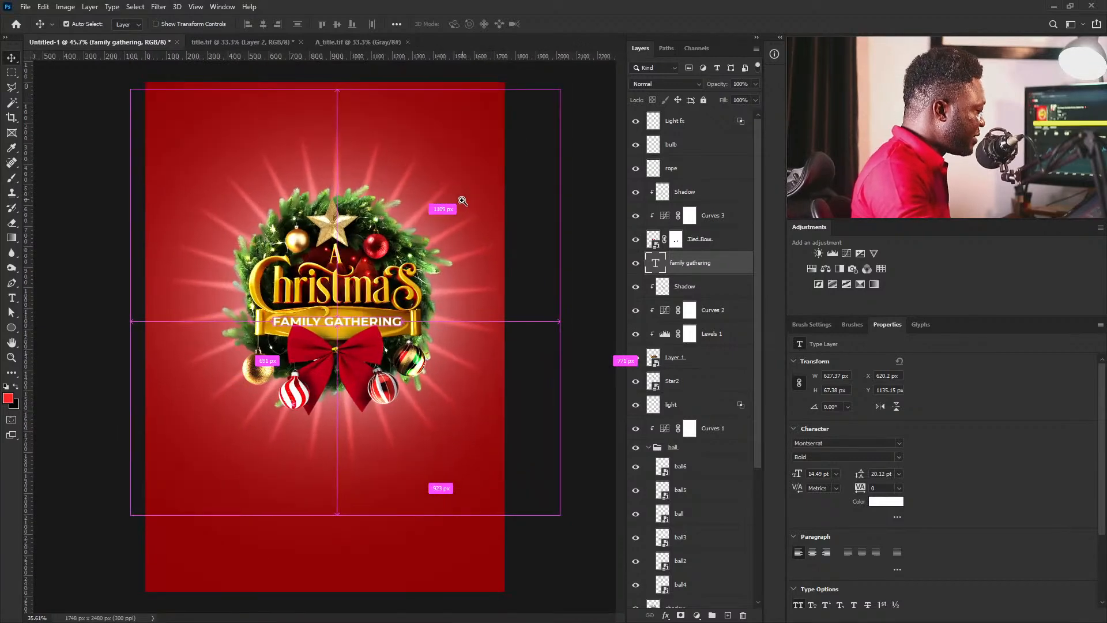
click(666, 128)
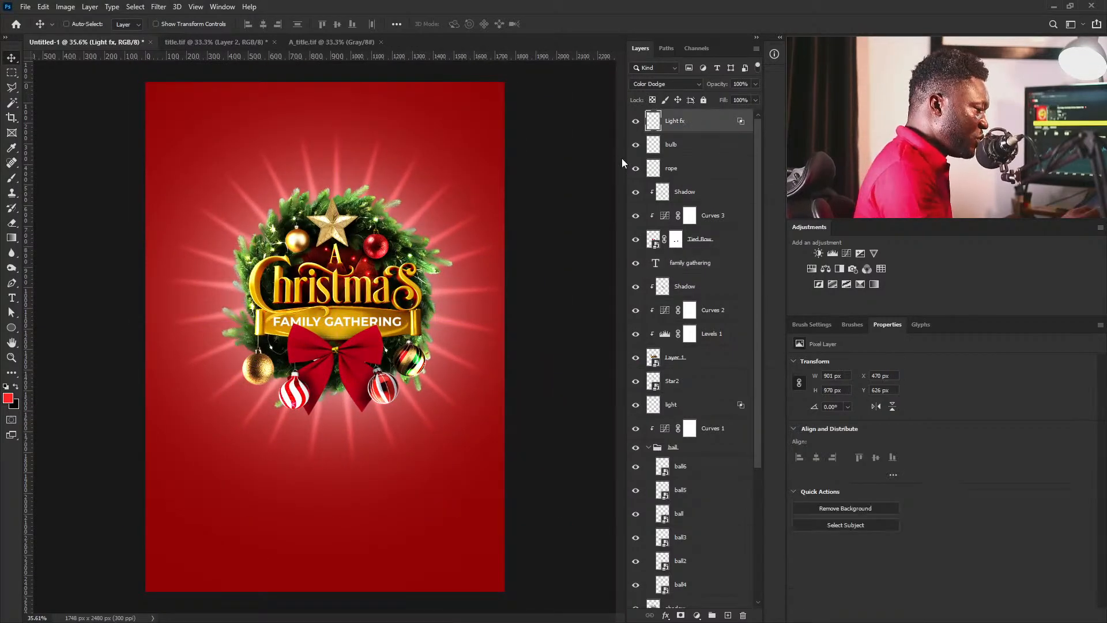
click(846, 253)
drag(962, 456, 962, 500)
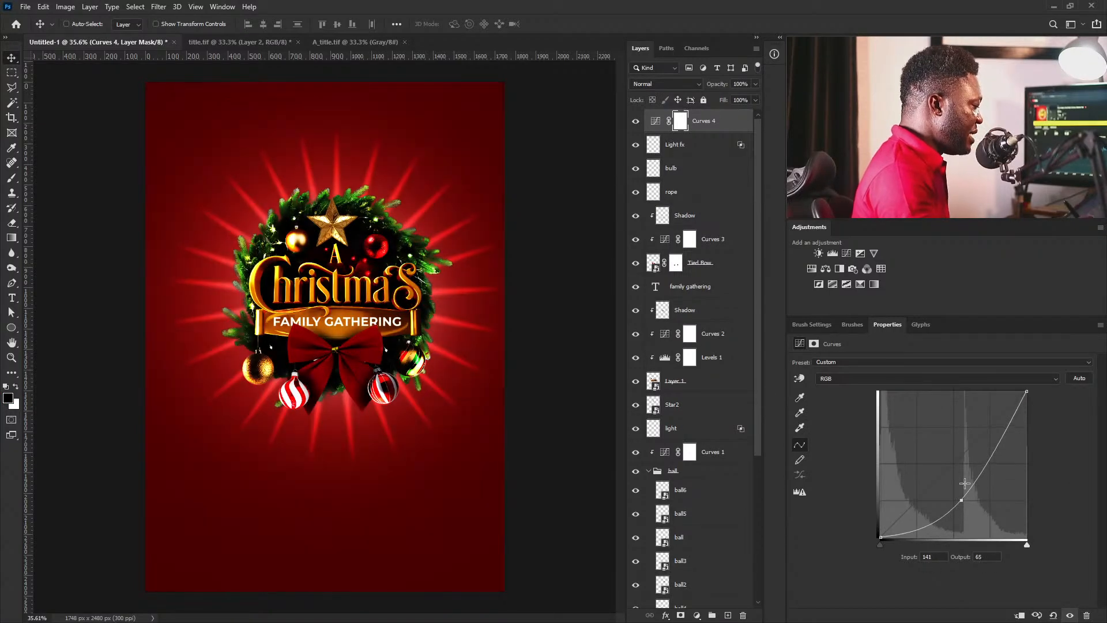
key(ctrl+i)
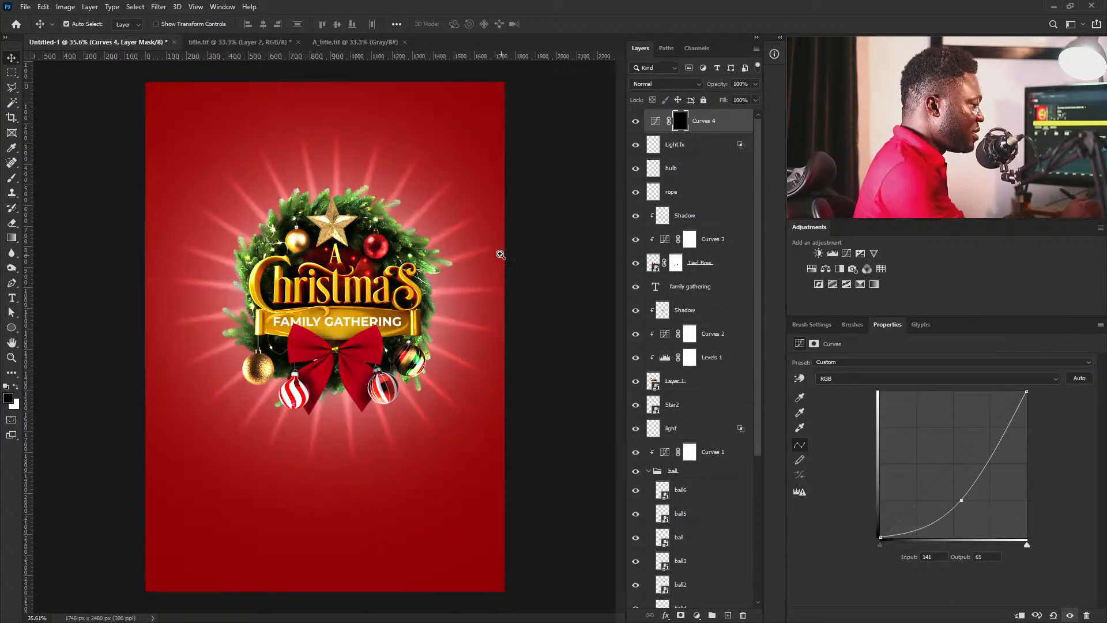
Switch to the Brush at 900 px with white as the foreground colour for the Curves 4 mask.
ctrl+drag(517, 294, 475, 272)
ctrl+drag(403, 249, 427, 259)
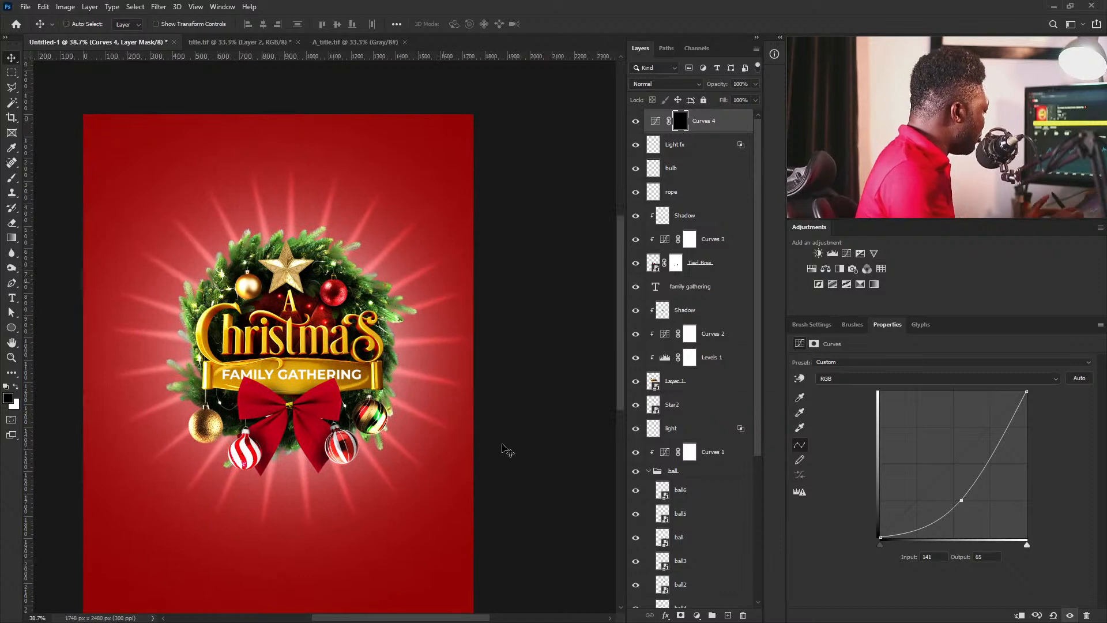
key(b)
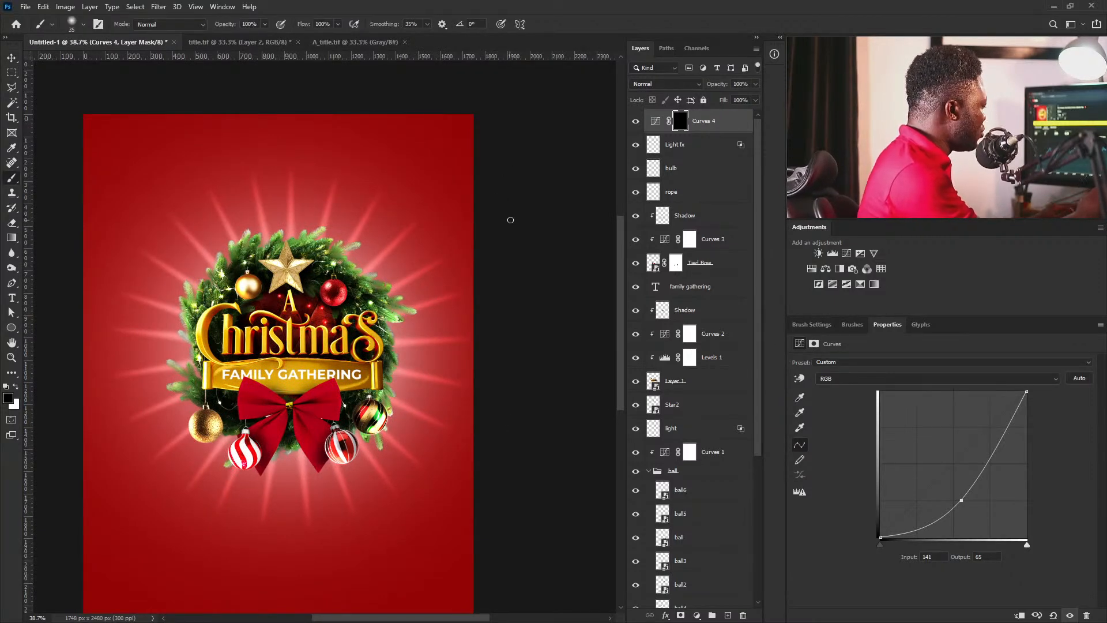
key(bracketright)
key(bracketright)
key(bracketright)
key(bracketright)
key(bracketright)
key(bracketright)
key(bracketright)
key(bracketright)
key(bracketright)
key(bracketright)
key(bracketright)
key(bracketright)
key(bracketright)
key(bracketright)
key(bracketright)
key(bracketright)
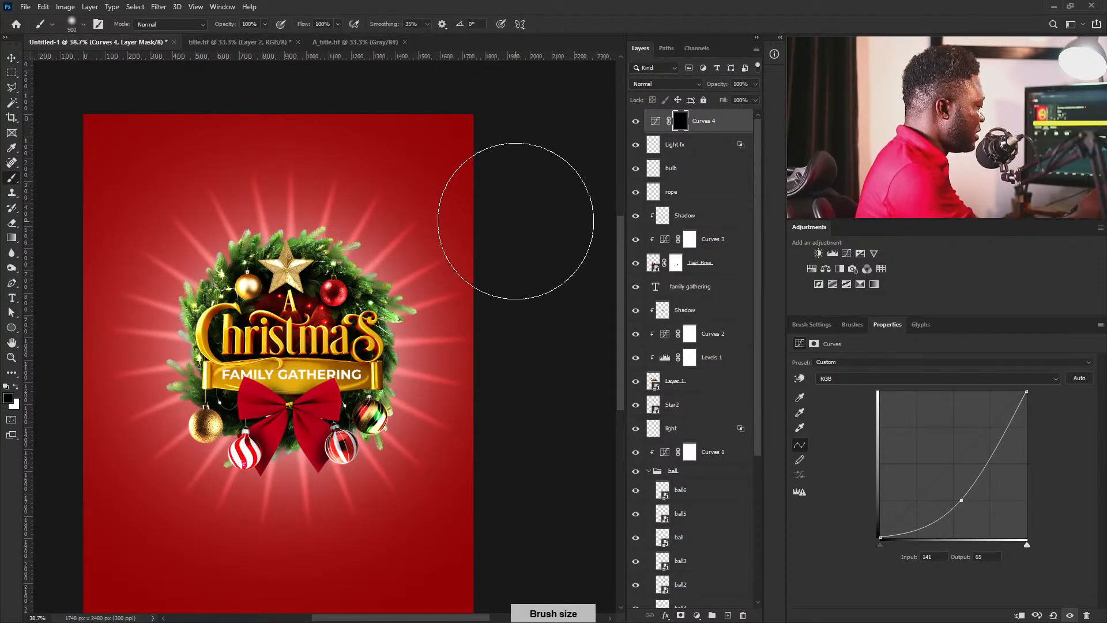
ctrl+drag(524, 203, 491, 222)
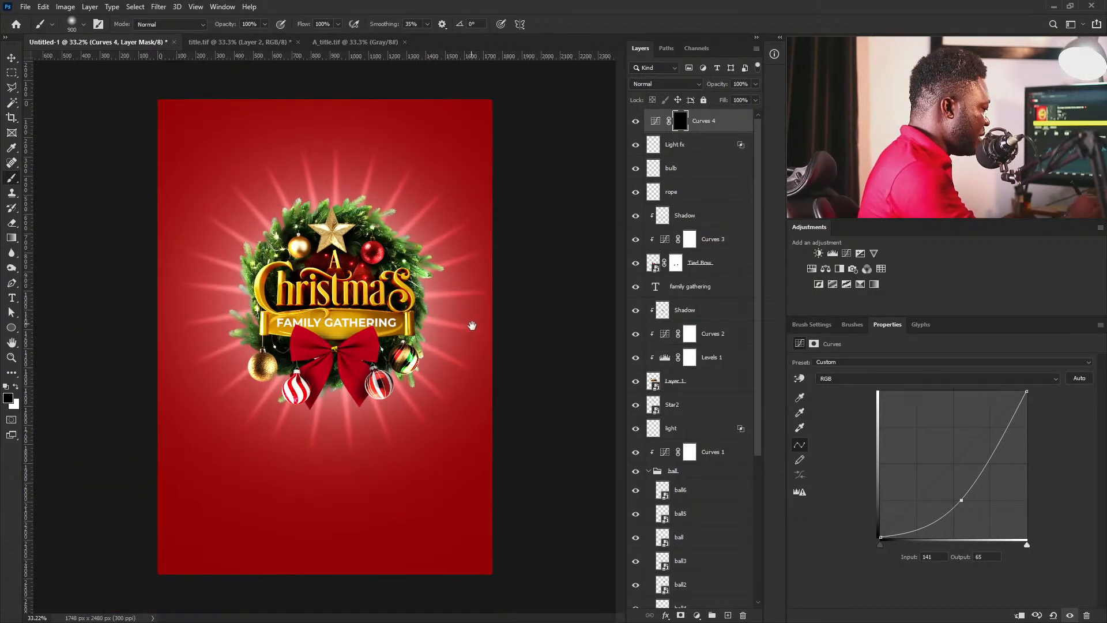
key(x)
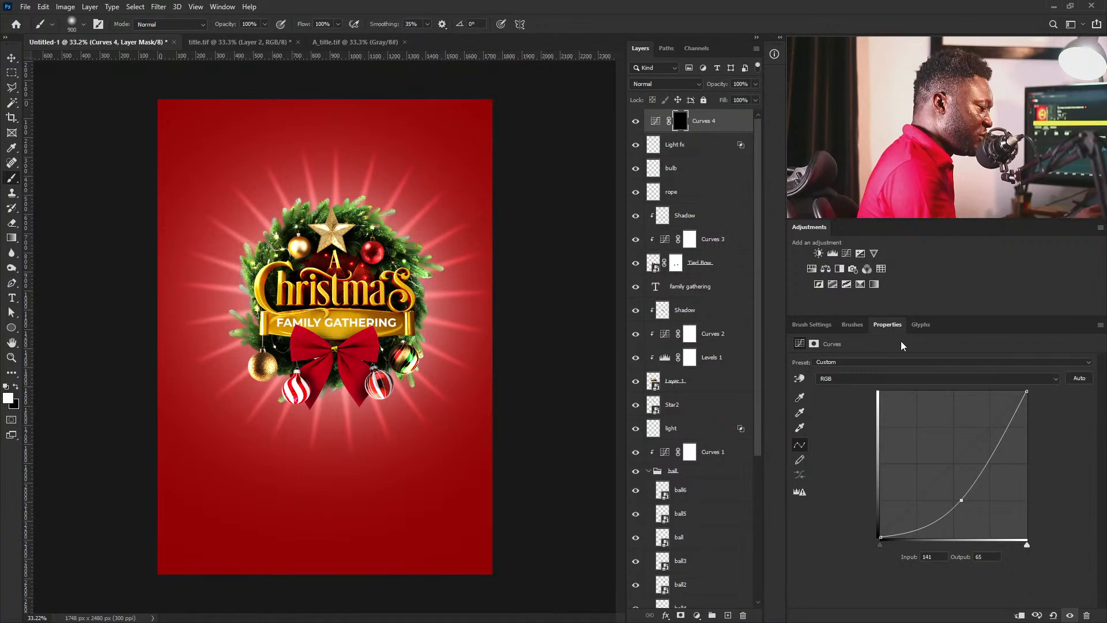
Enable Transfer on the brush and paint white on the Curves 4 mask around the flyer's edges to darken them.
click(819, 325)
click(816, 430)
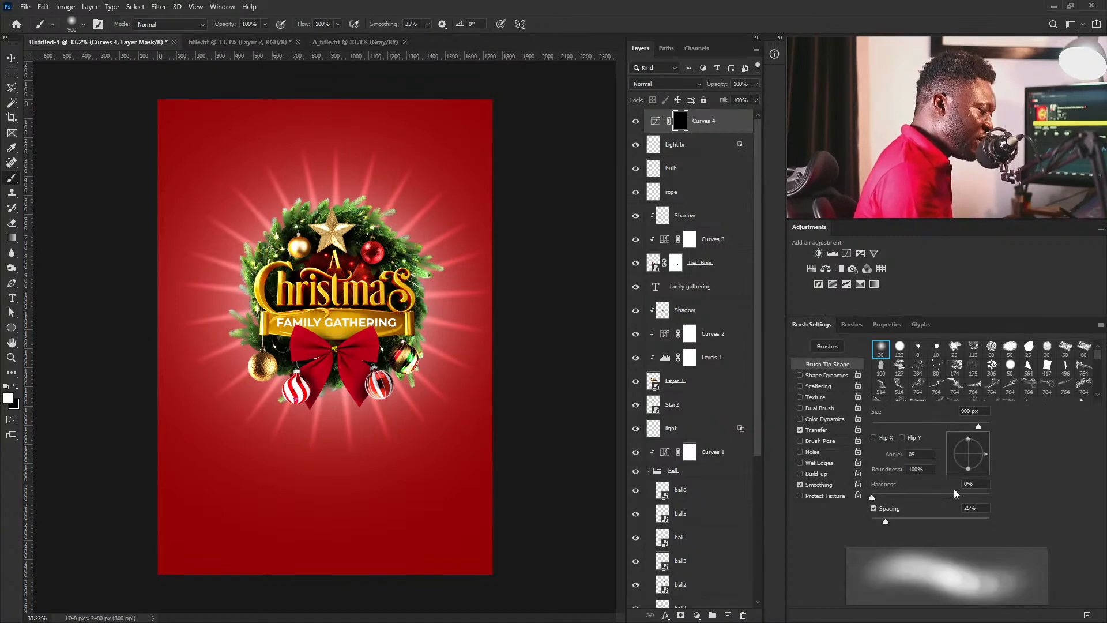
click(817, 430)
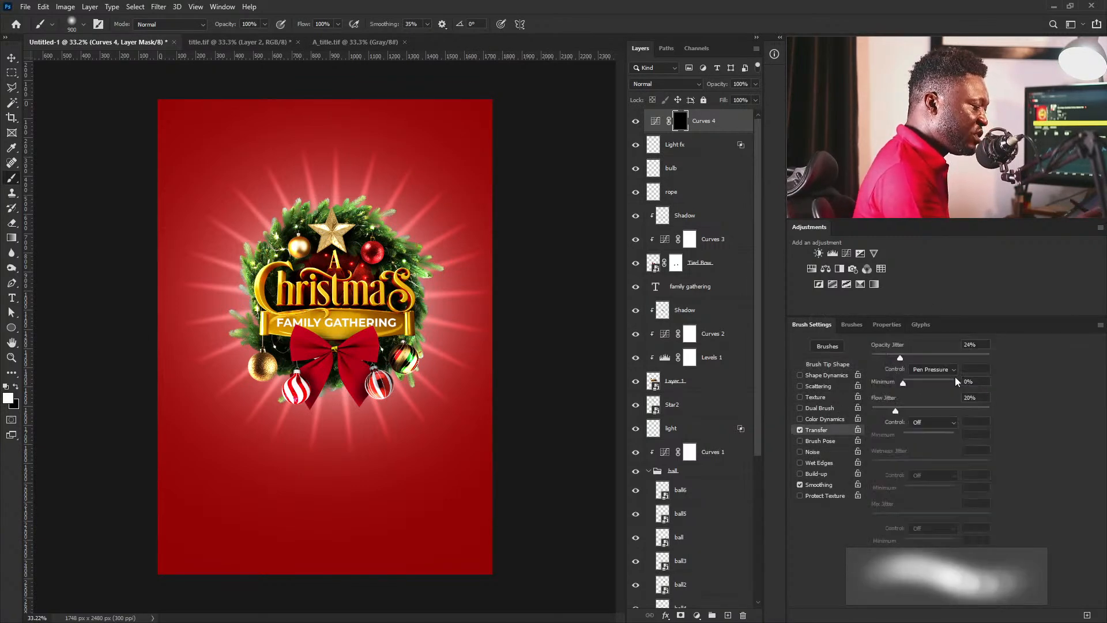
alt+scroll(462, 210, down, 1)
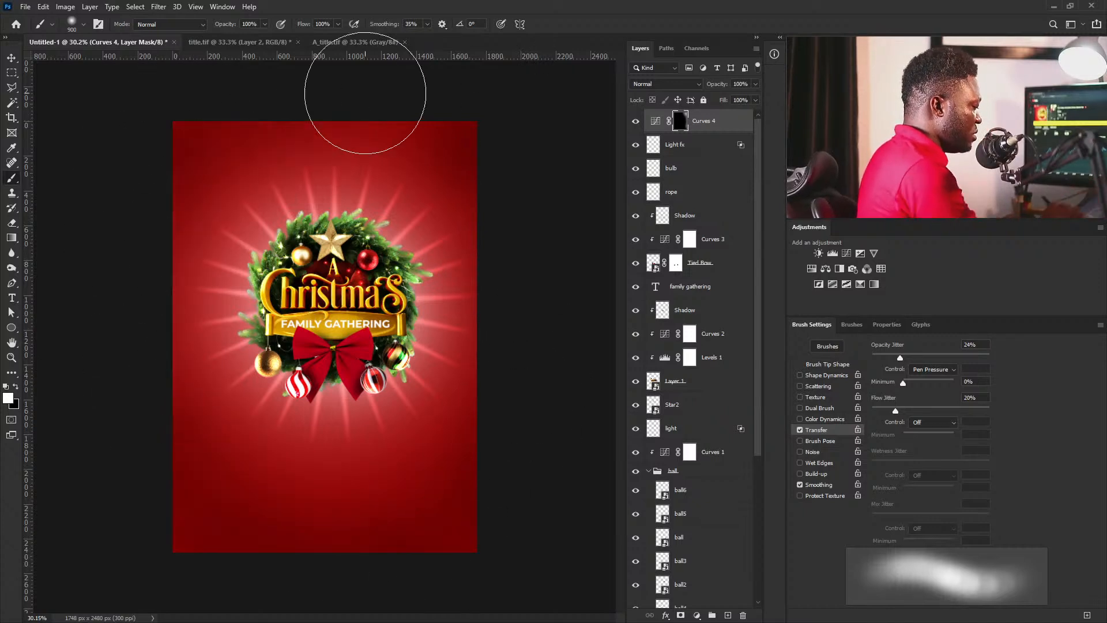
alt+scroll(539, 401, down, 2)
alt+scroll(431, 255, up, 4)
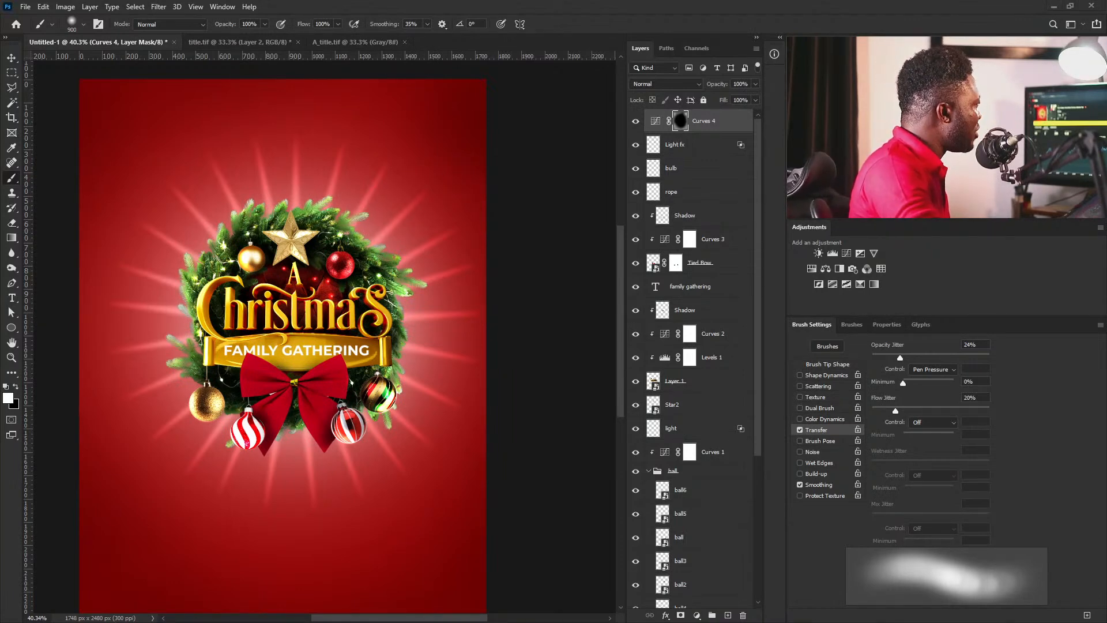
Place the striped gold, red and green ball image, scale it down and position it partly off the flyer's upper left edge.
drag(142, 134, 128, 207)
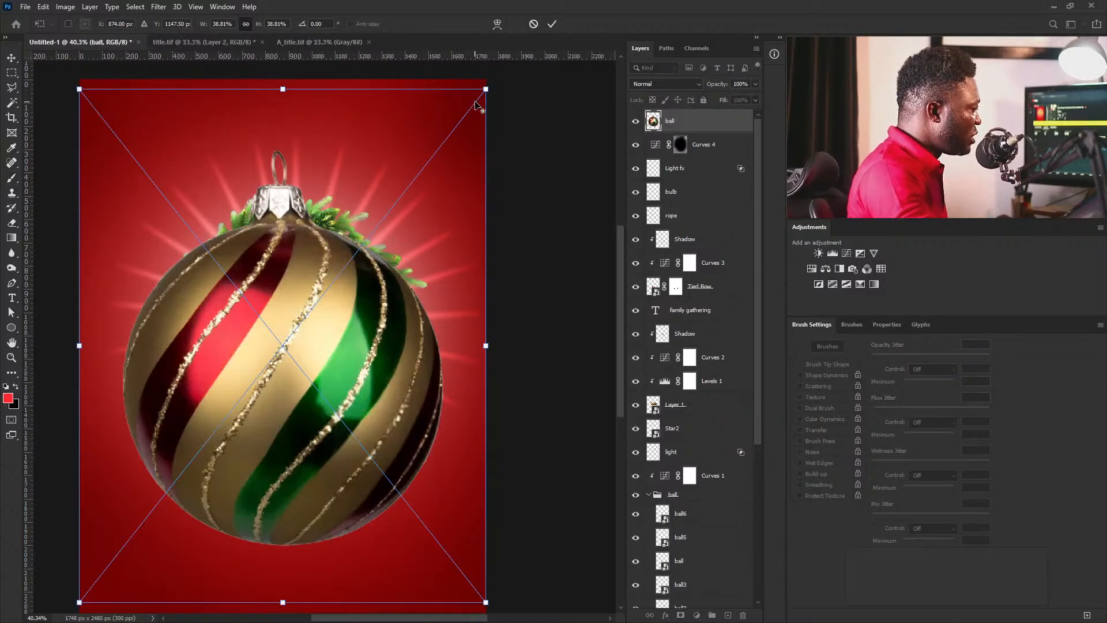
drag(489, 90, 365, 192)
drag(305, 345, 92, 189)
drag(162, 301, 184, 324)
drag(131, 229, 117, 234)
key(Return)
Apply a Field Blur slightly stronger than 15 px to the large striped ball.
key(b)
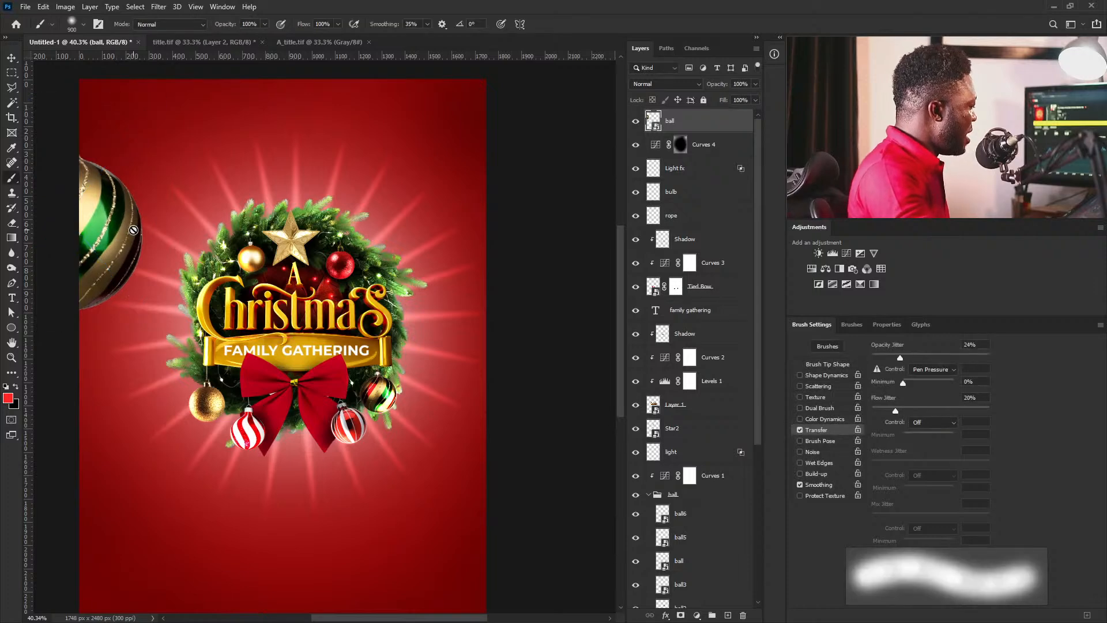
click(158, 6)
mouse_move(184, 147)
click(320, 148)
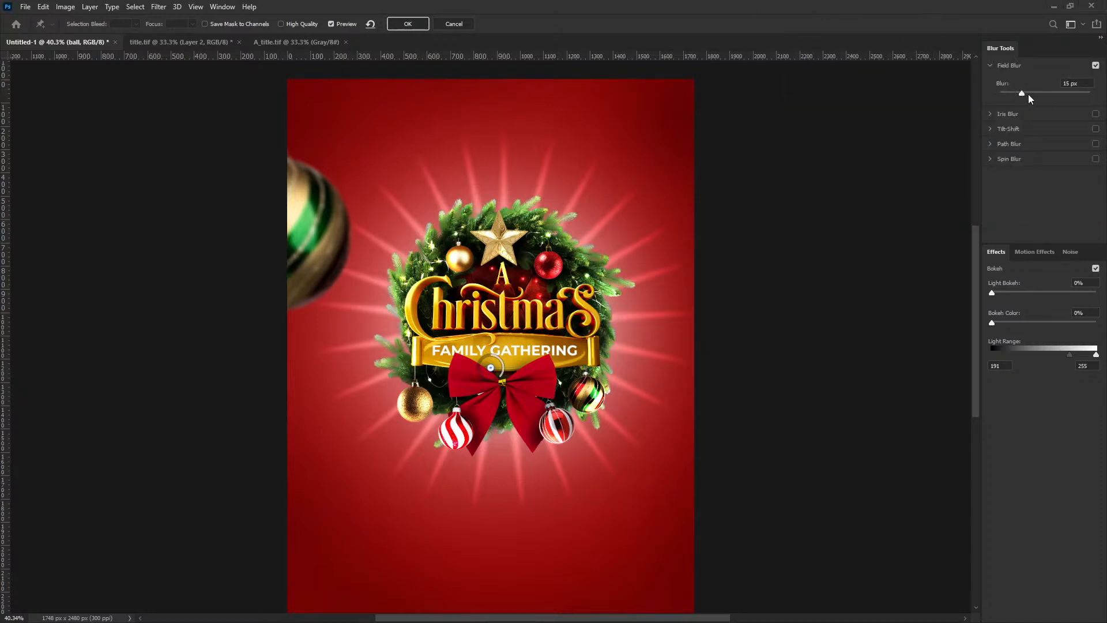
drag(1022, 93, 1027, 94)
click(406, 25)
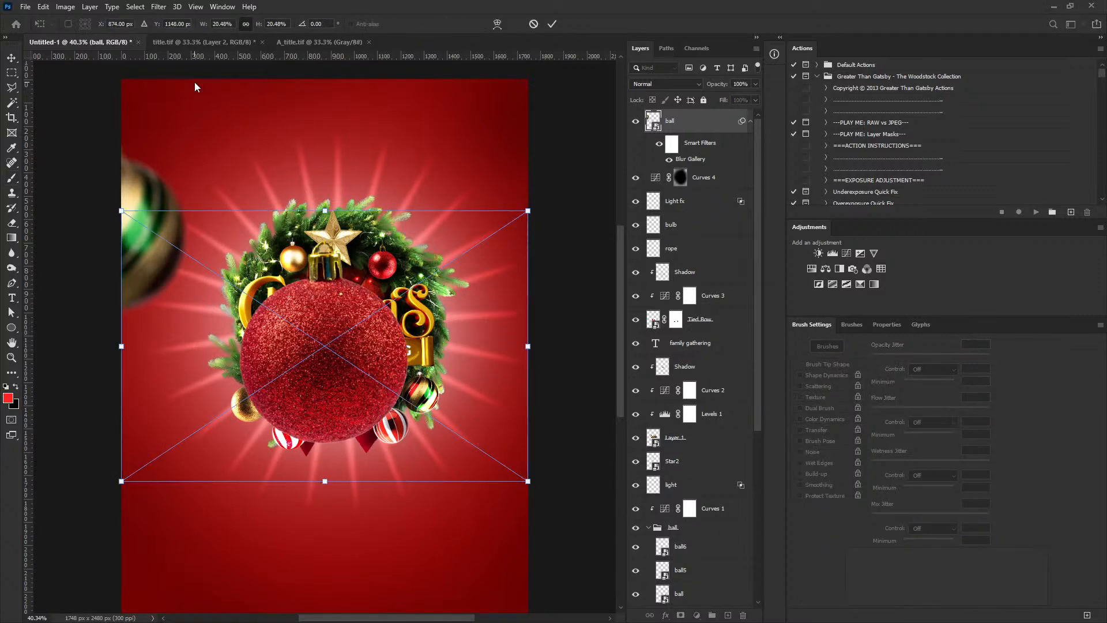
Place the red glitter ball scaled to about 9.4% at the flyer's upper left edge and put its layer beneath the striped ball's layer.
drag(401, 351, 212, 101)
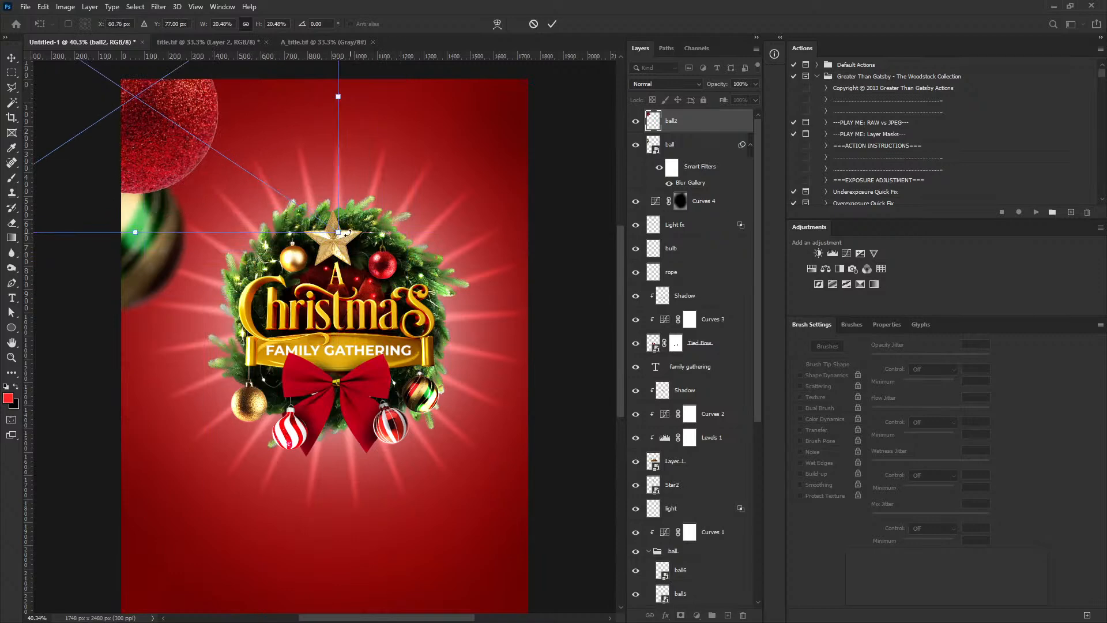
drag(339, 232, 229, 159)
mouse_move(167, 119)
mouse_down()
mouse_move(168, 162)
mouse_move(162, 136)
mouse_up()
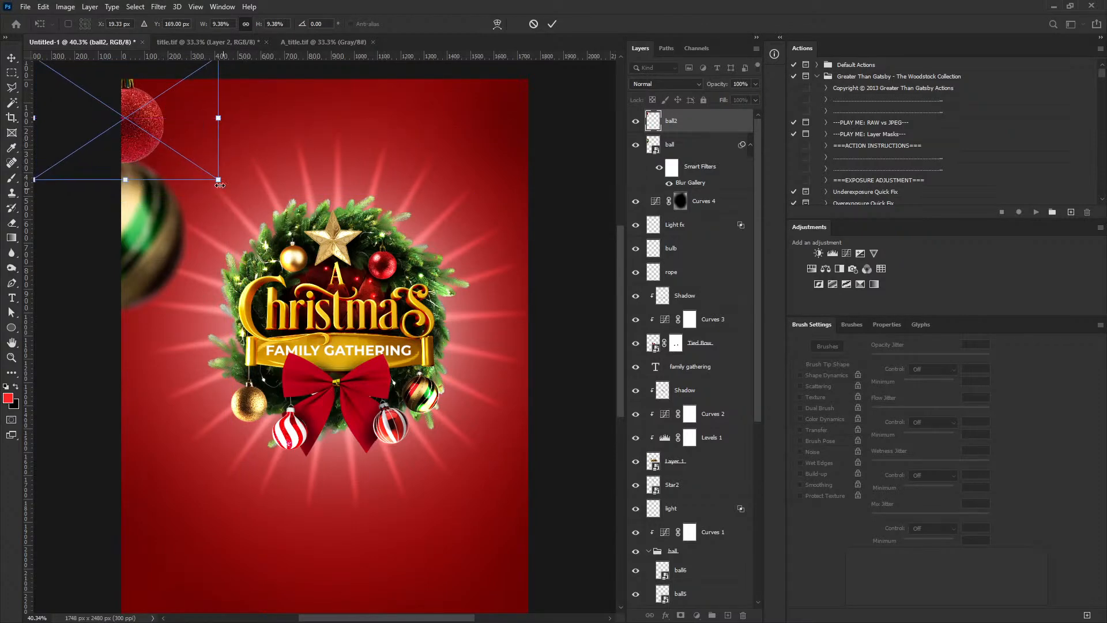
key(b)
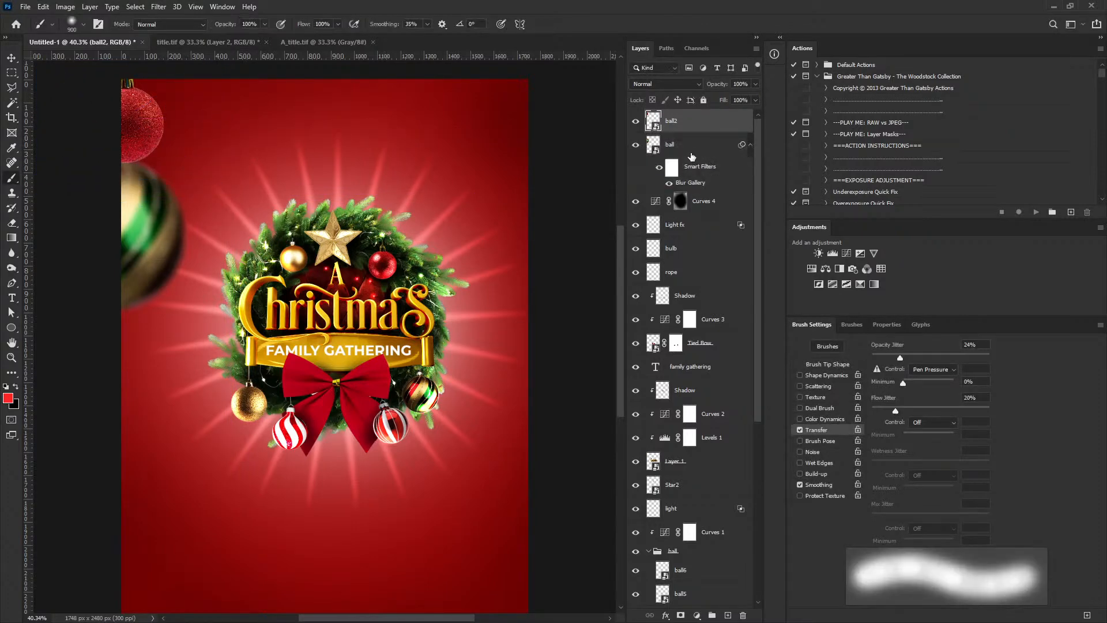
drag(680, 121, 686, 207)
click(750, 121)
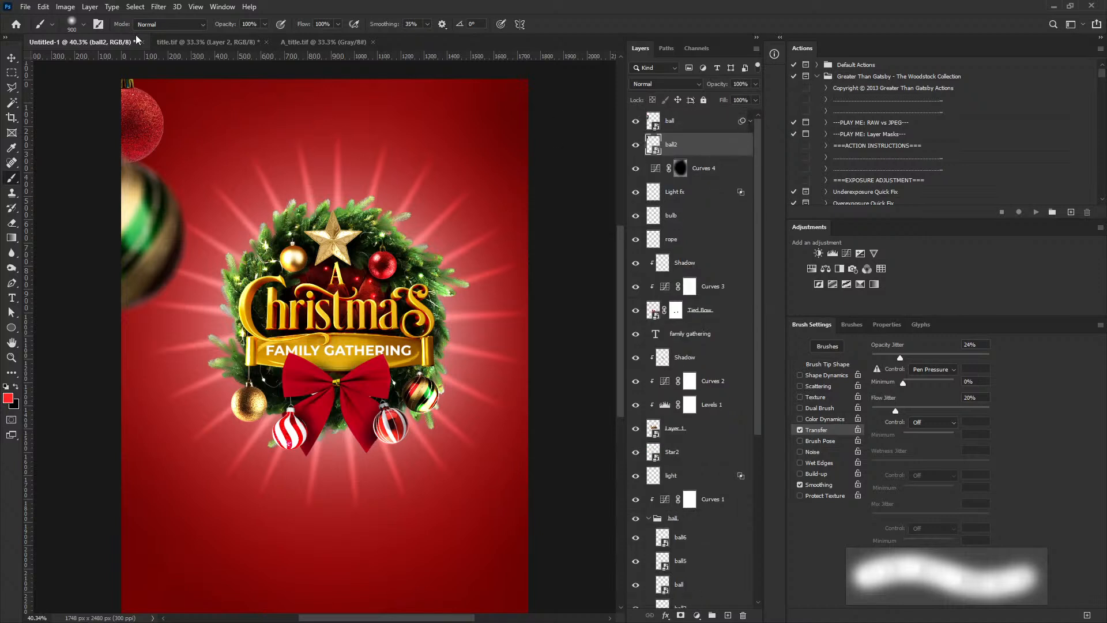
Apply a 15 px Field Blur with 30% Light Bokeh to the red glitter ball.
click(159, 8)
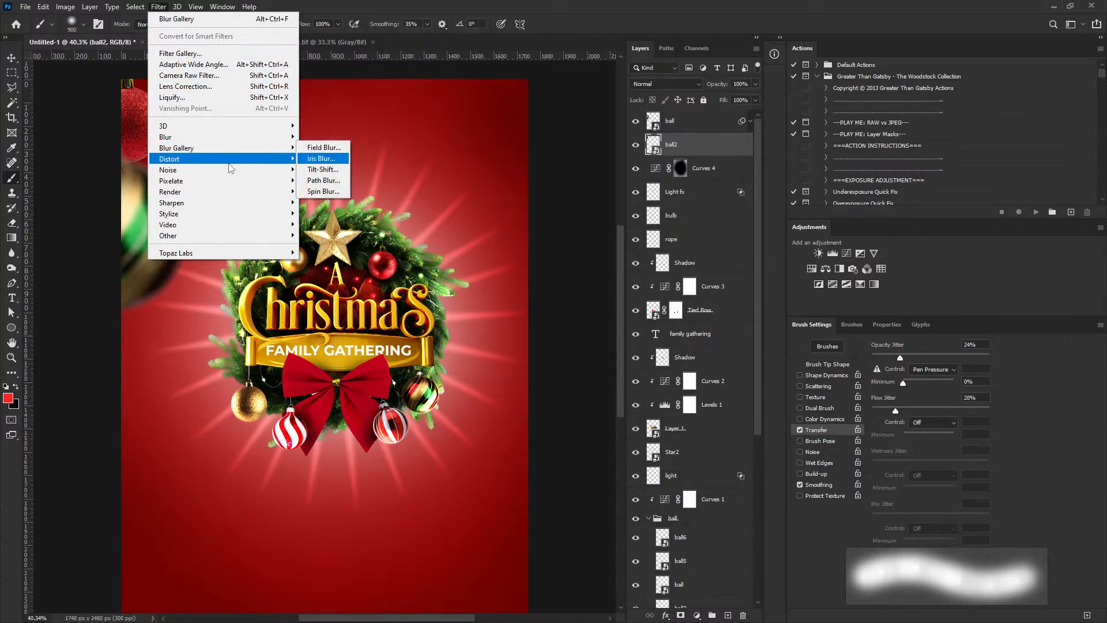
mouse_move(233, 155)
click(320, 148)
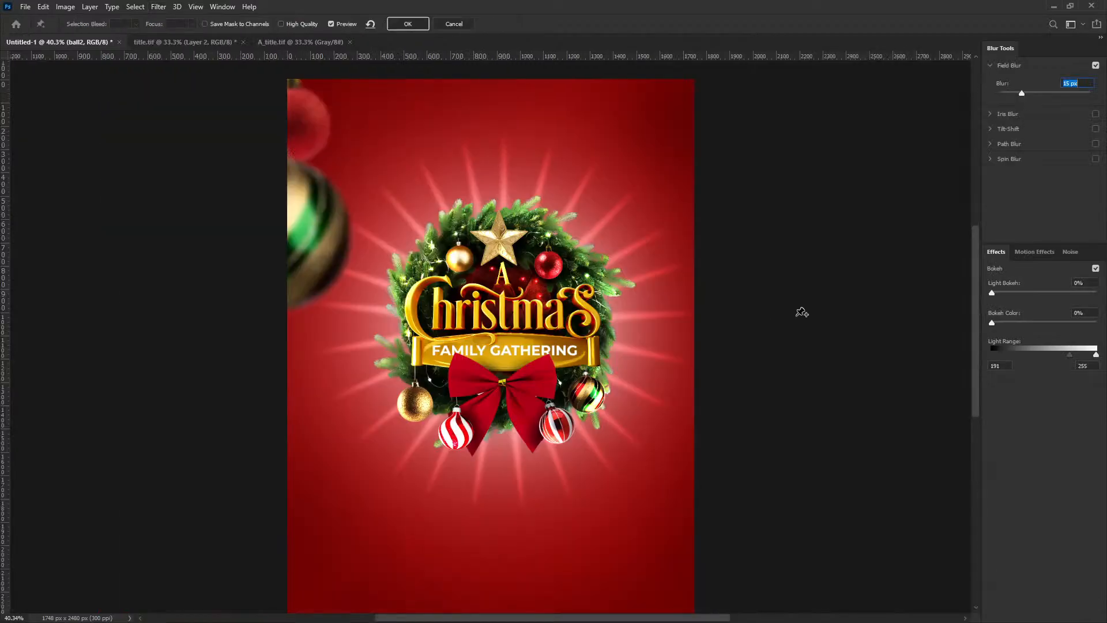
drag(995, 294, 1023, 296)
click(403, 26)
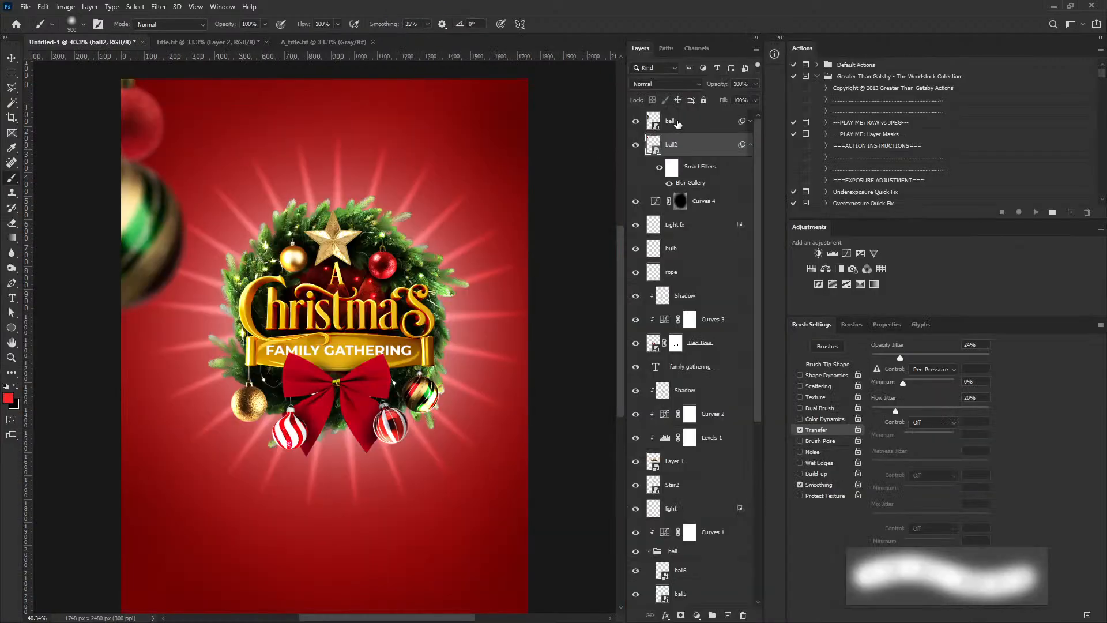
Move the blurred striped ball slightly up along the flyer's left edge.
key(alt+bracketright)
click(203, 179)
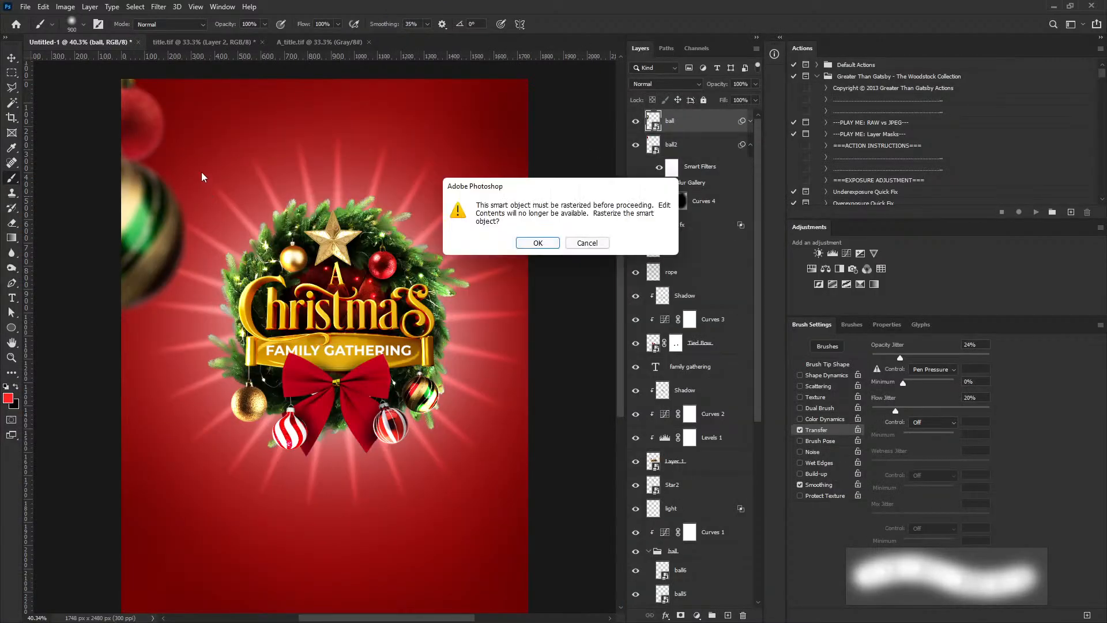
click(586, 242)
click(12, 60)
drag(189, 226, 183, 196)
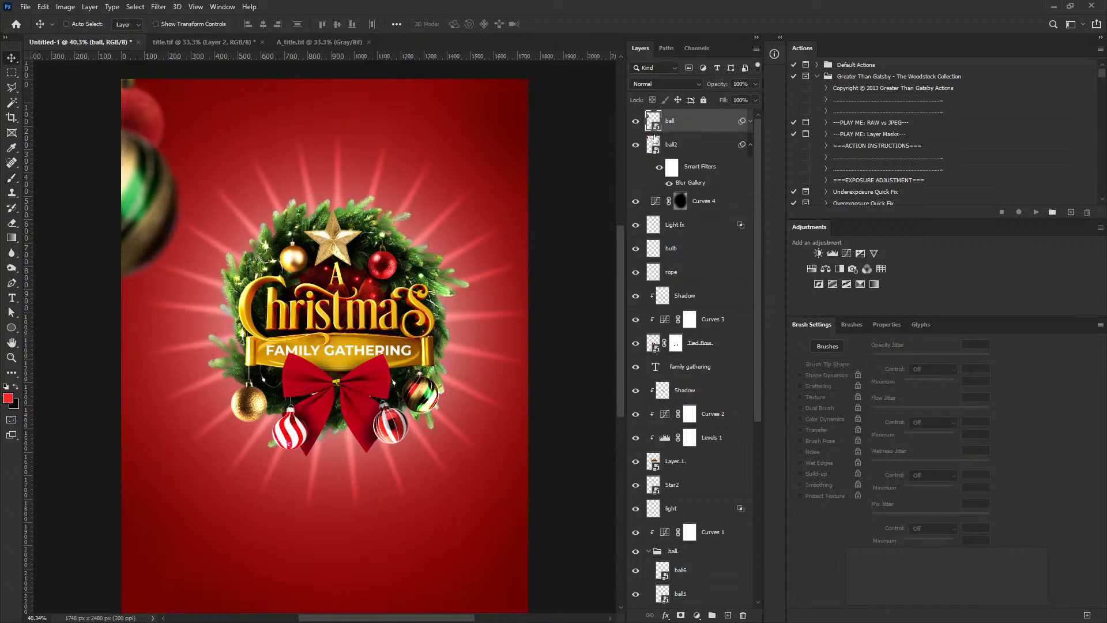
Move the red glitter ball to the right, fully inside the flyer's upper left corner, and reapply its Field Blur.
click(678, 142)
drag(134, 108, 176, 113)
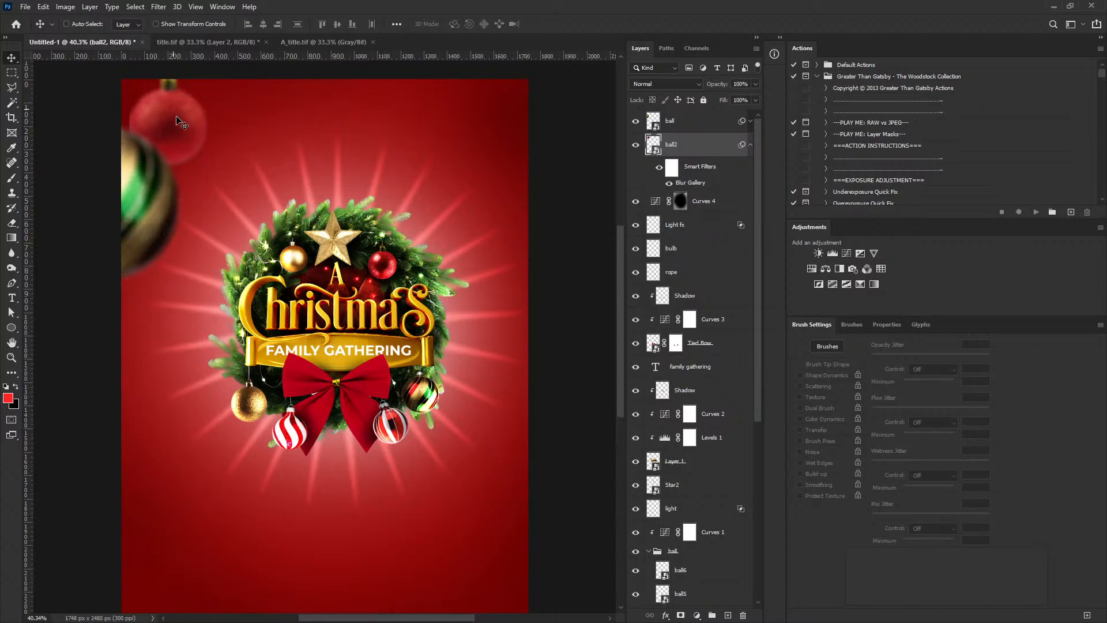
double_click(693, 183)
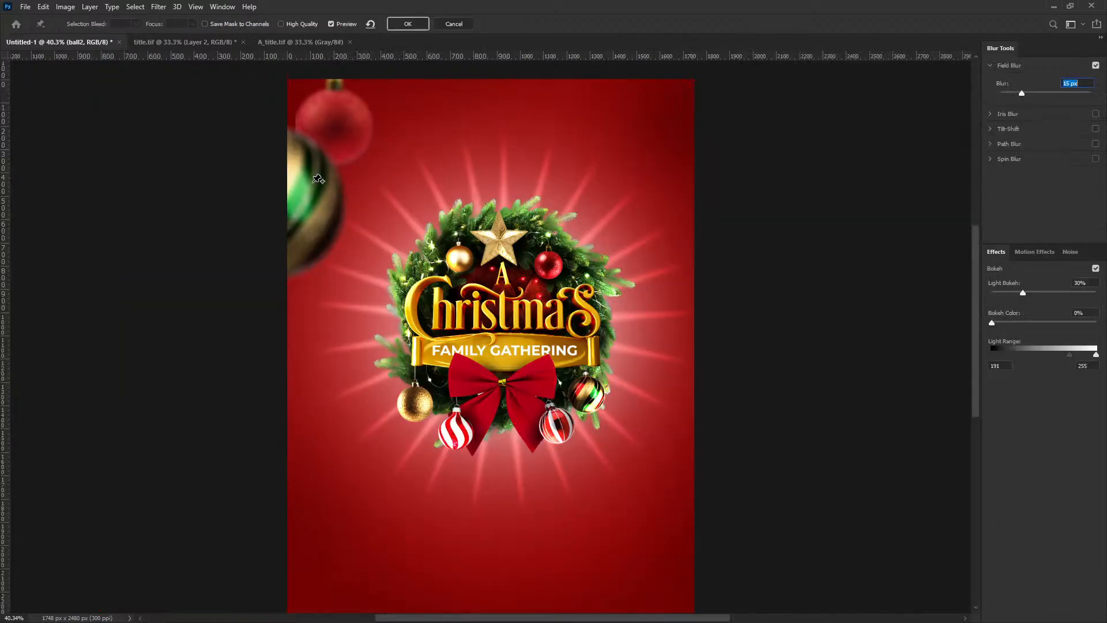
click(402, 26)
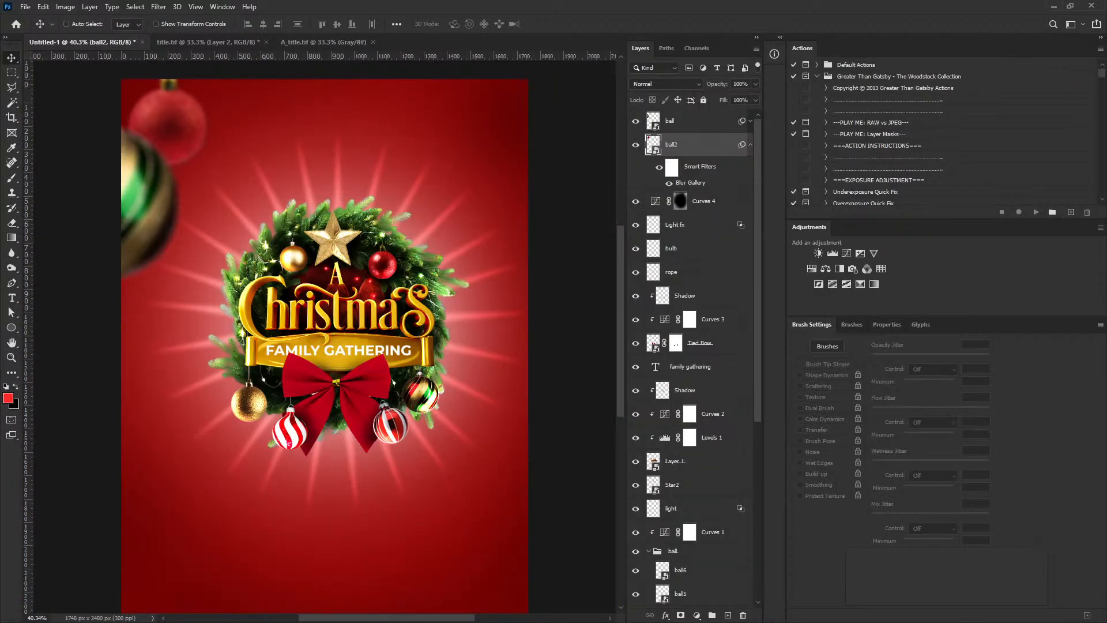
Place the gold glitter ball image, scale it to about 15% and hang it partly off the flyer's upper right edge.
drag(452, 5, 518, 134)
drag(297, 316, 588, 243)
drag(309, 597, 412, 459)
drag(497, 346, 532, 267)
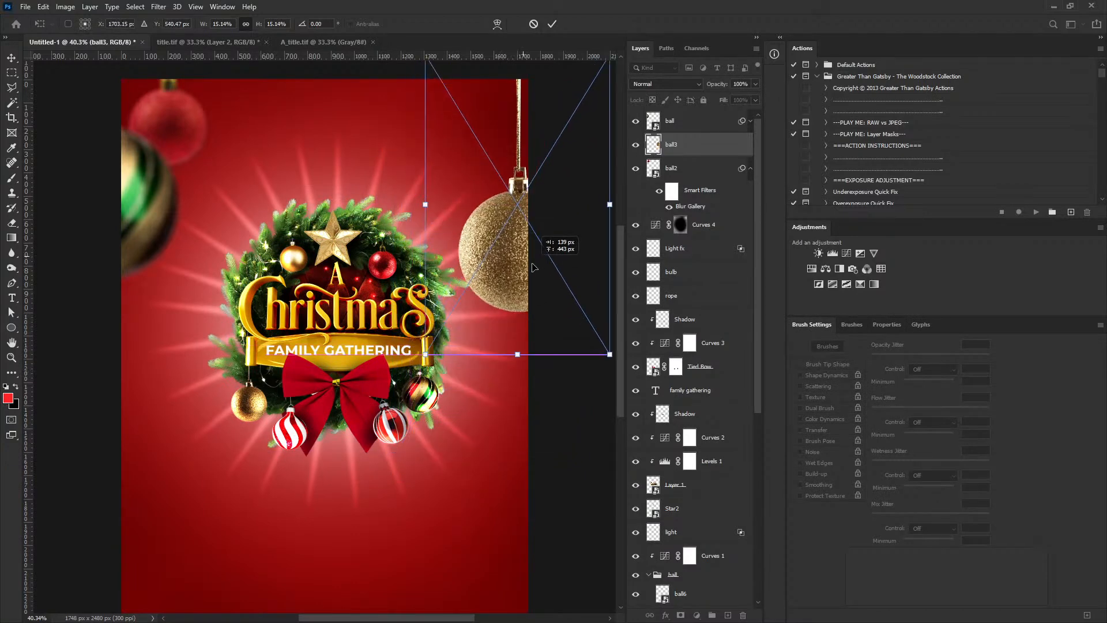
key(Return)
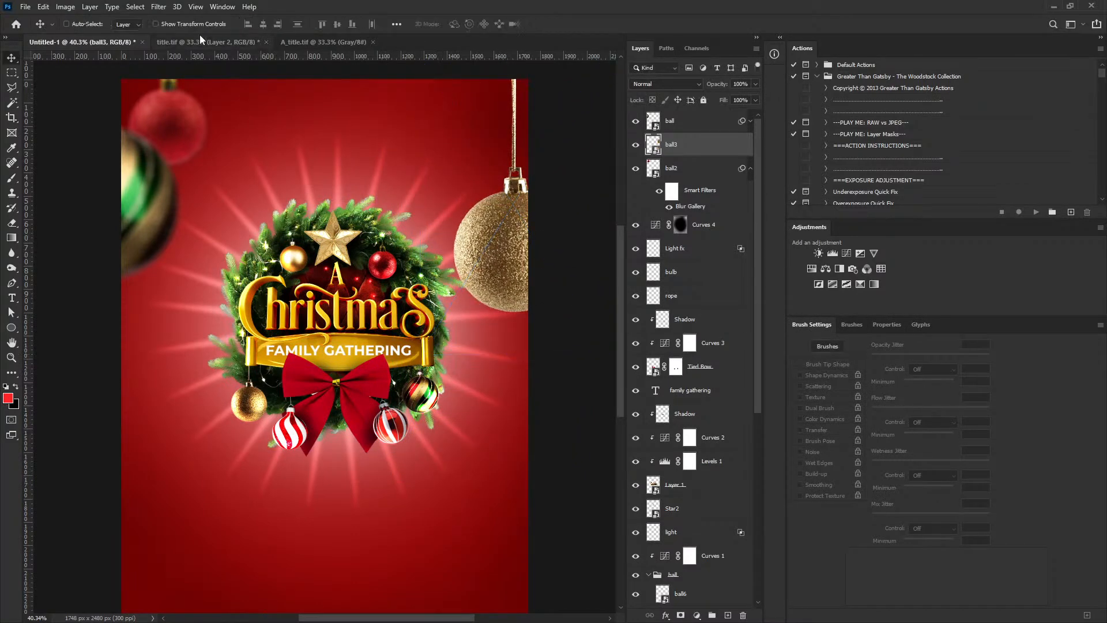
Apply a 15 px Field Blur to the large gold glitter ball.
click(160, 7)
mouse_move(193, 148)
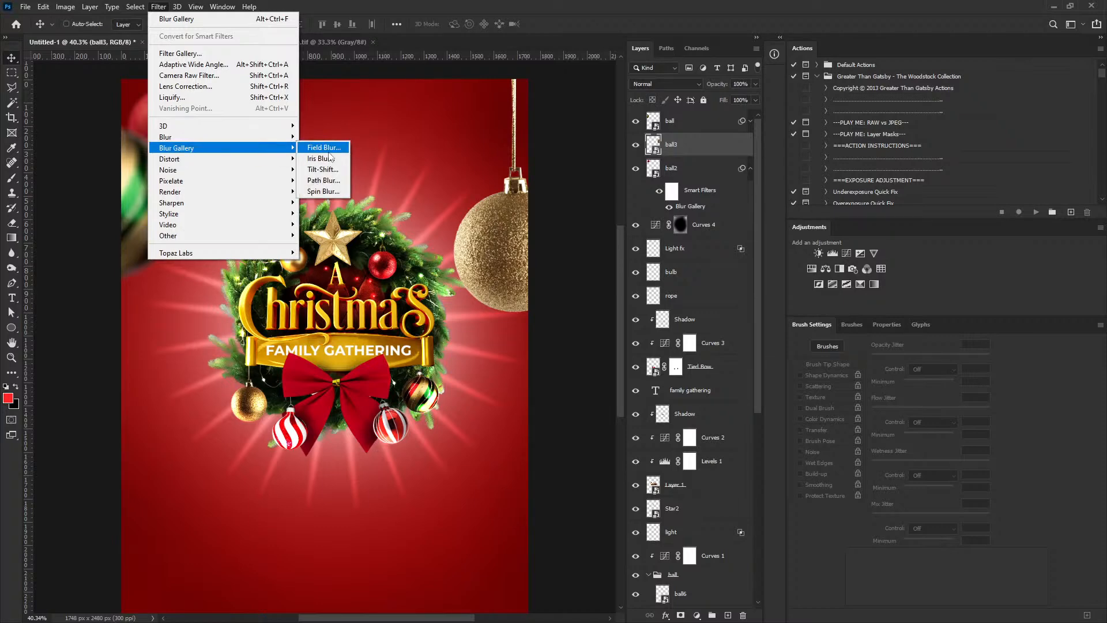
click(328, 151)
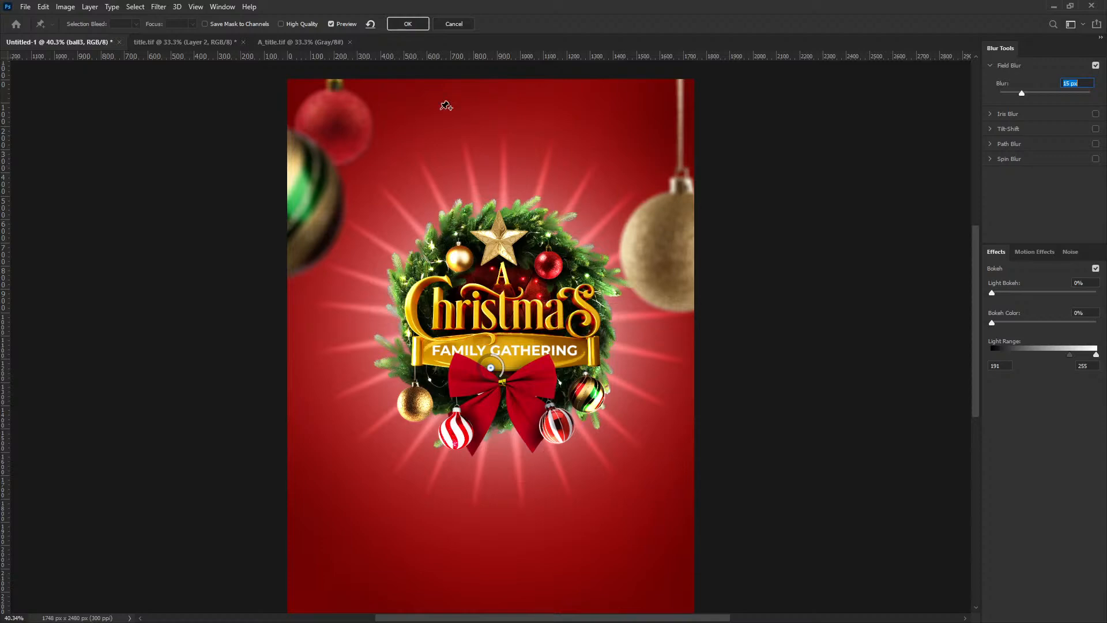
click(418, 24)
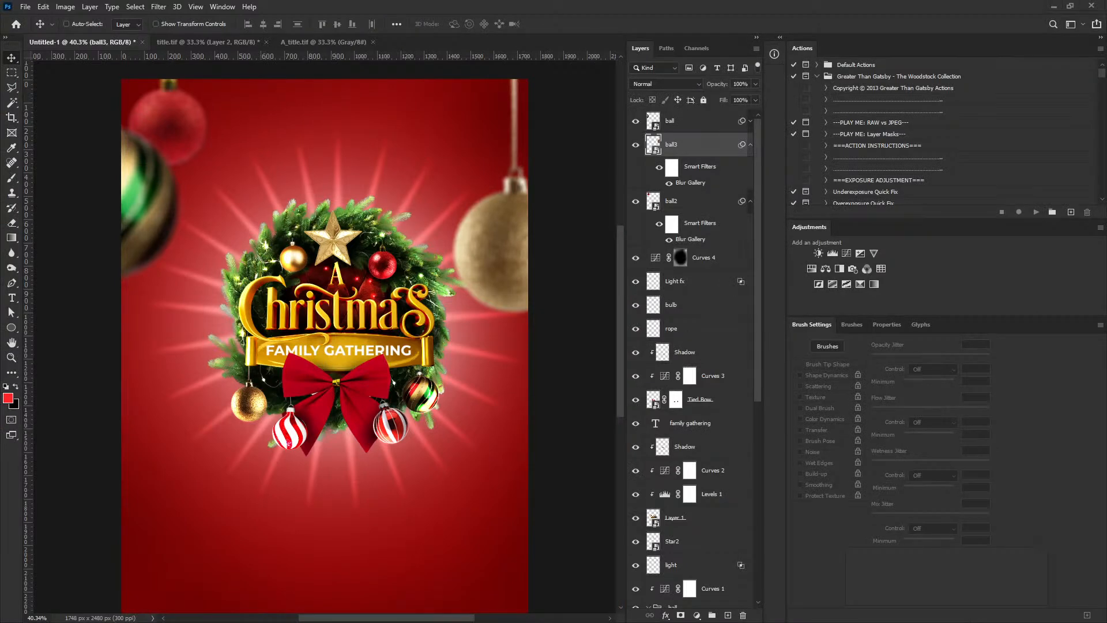
Place the ball6 image beneath the gold ball, partly off the flyer's right edge, with its layer between ball3 and ball2.
drag(529, 190, 346, 346)
drag(235, 436, 533, 372)
key(Return)
drag(699, 143, 654, 236)
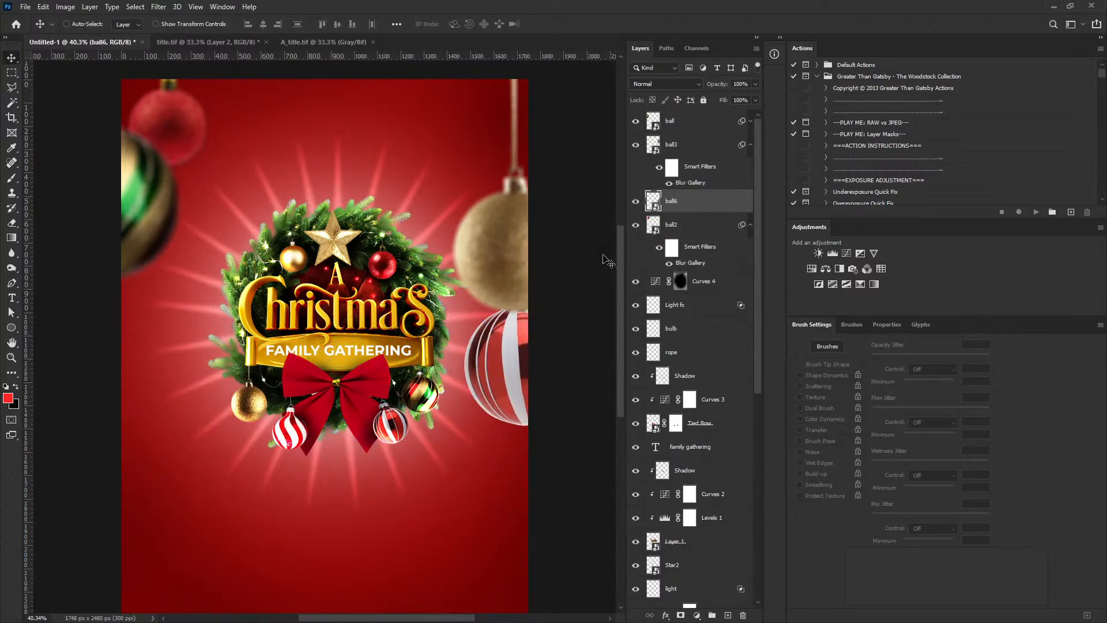
drag(517, 365, 546, 374)
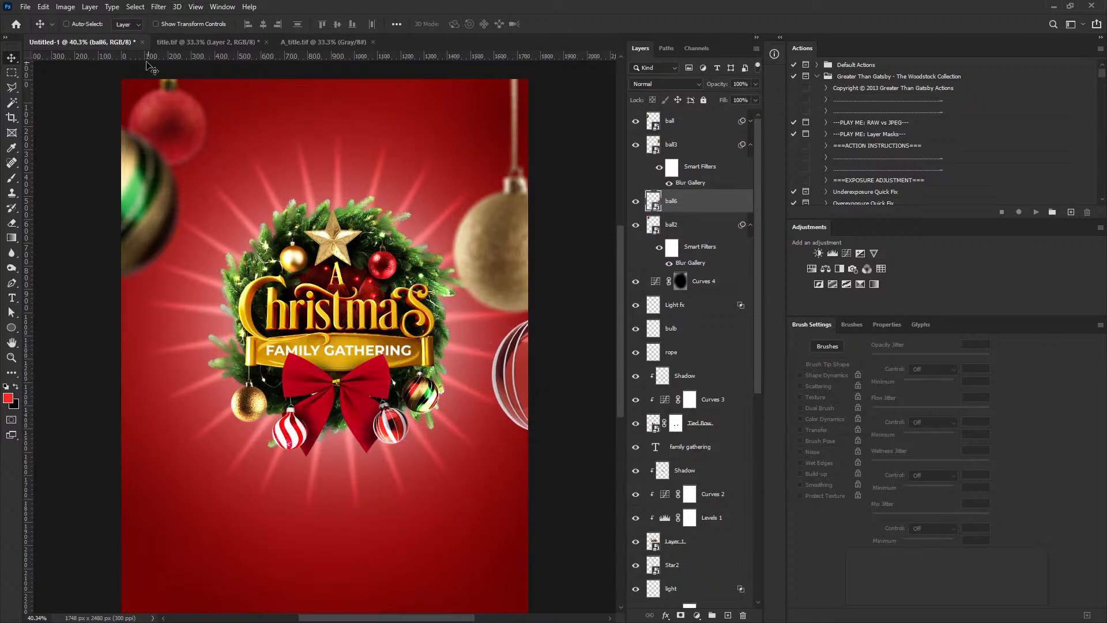
Apply a Field Blur slightly stronger than 15 px to the ball6 ornament.
click(158, 7)
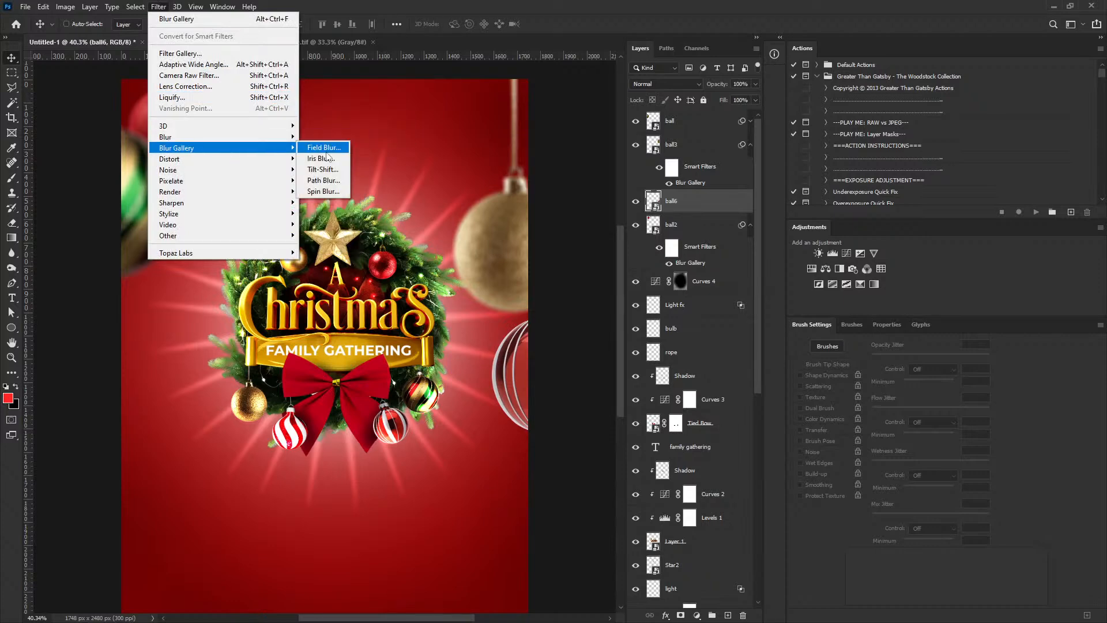
click(331, 148)
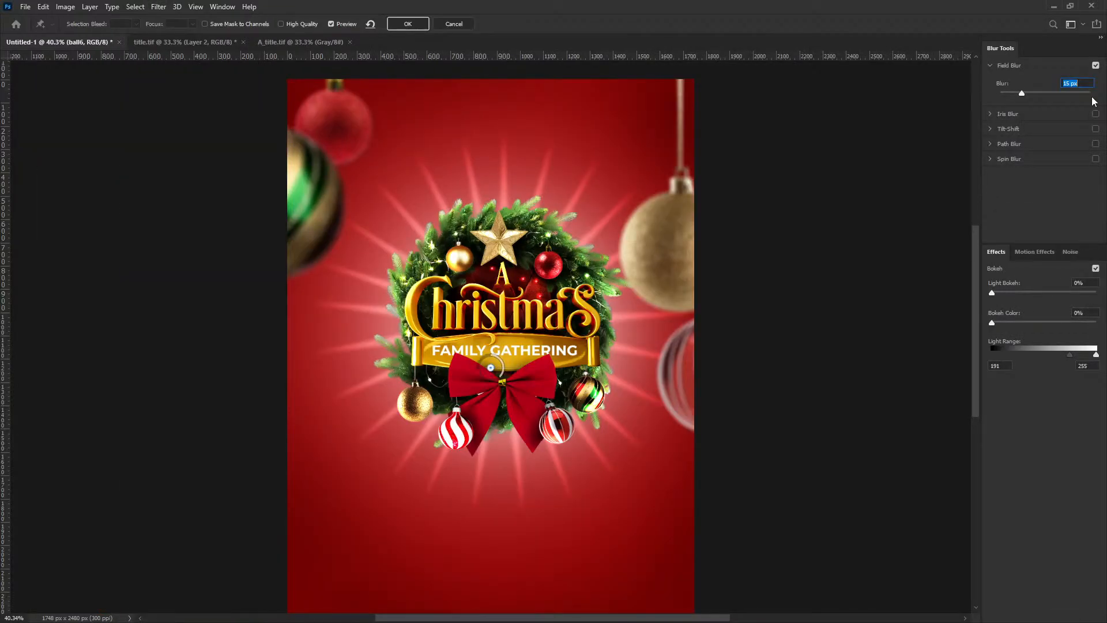
drag(1023, 93, 1027, 93)
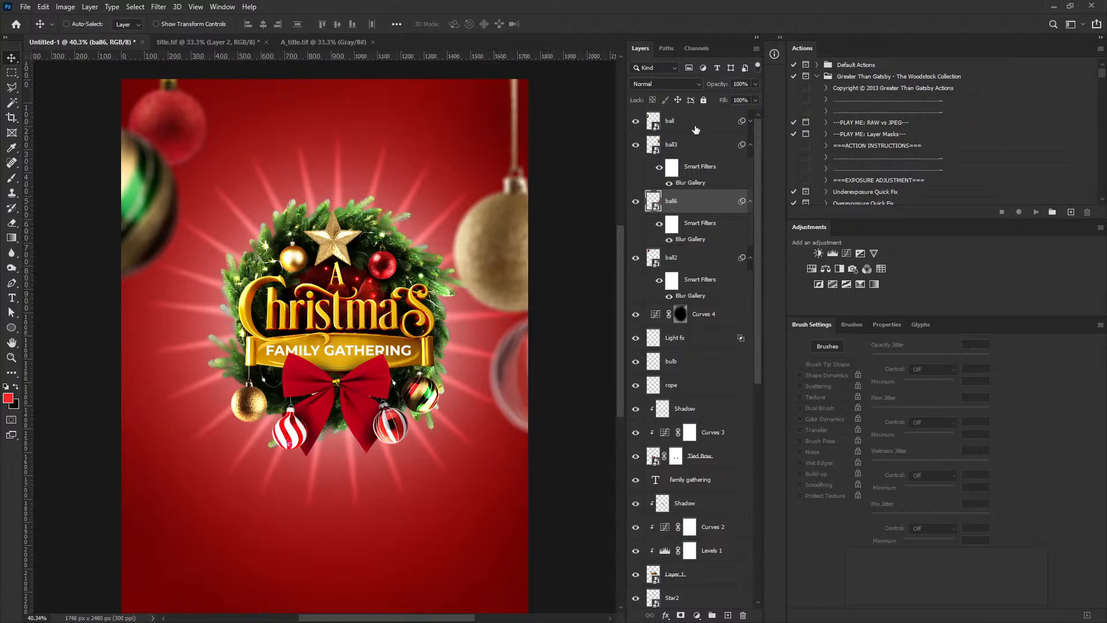
Group the four blurred foreground ball layers and name the group Ball.
click(692, 122)
shift+click(691, 261)
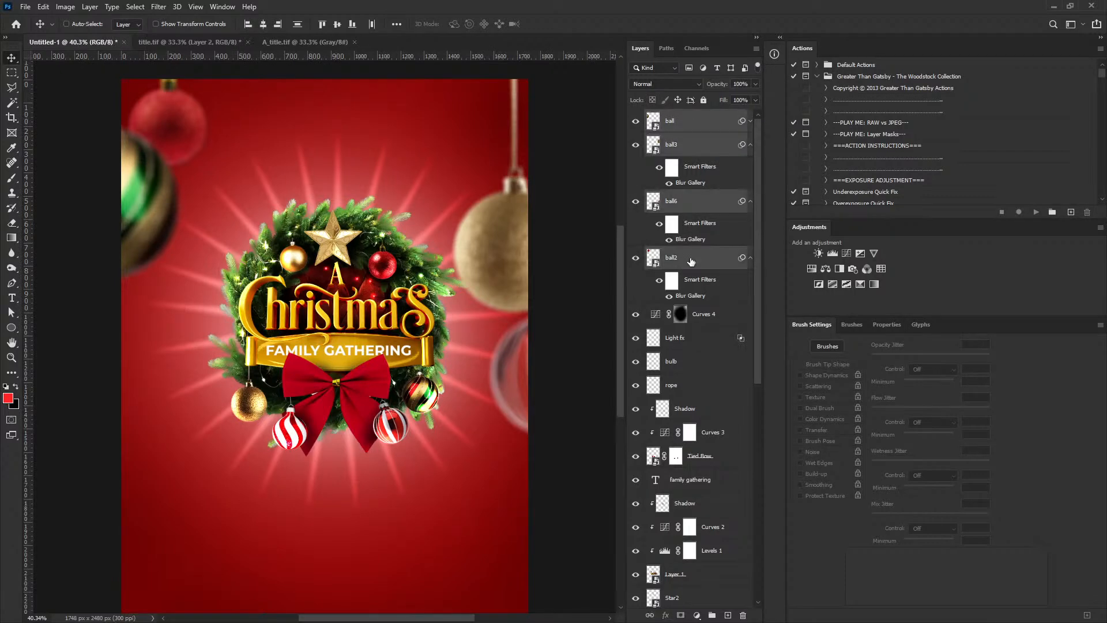
key(ctrl+g)
double_click(676, 116)
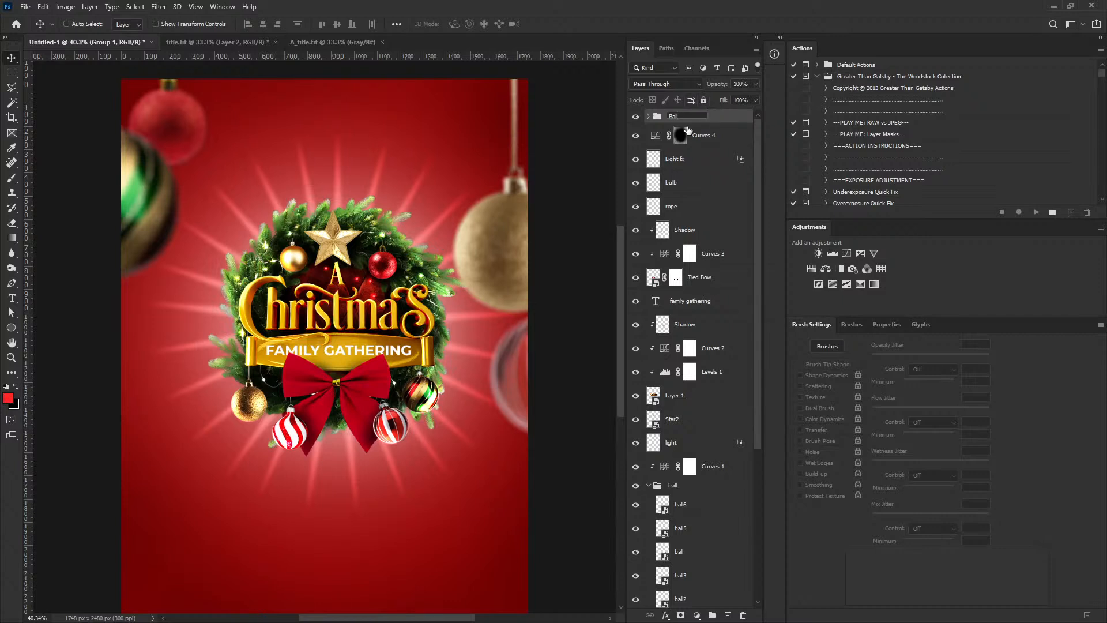
key(Return)
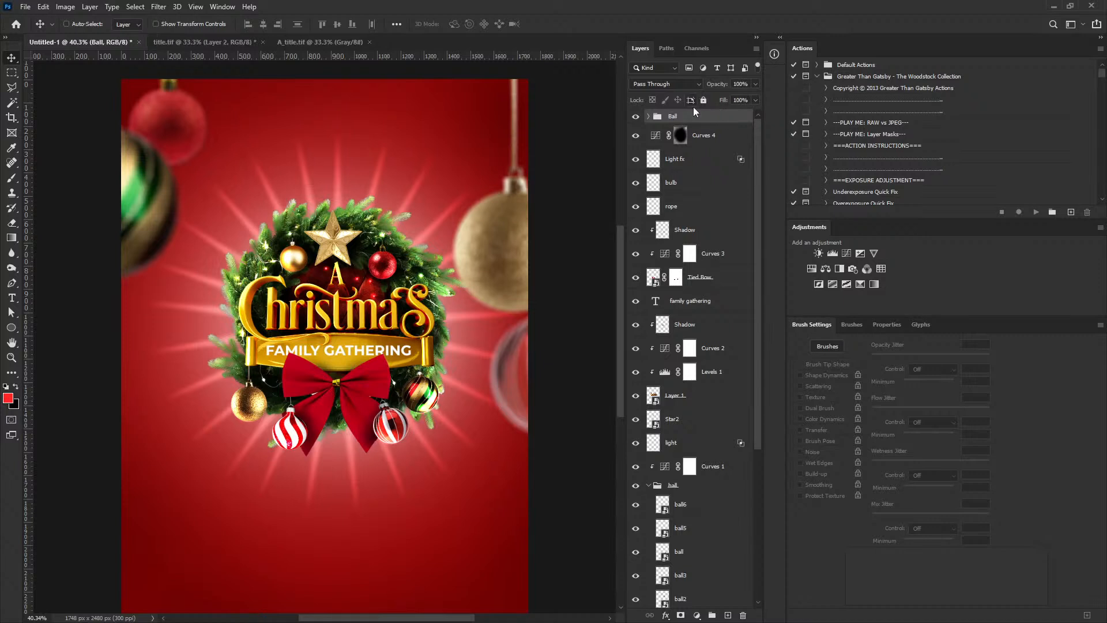
Clip a Curves adjustment to the Ball group with points at input 68, output 45 and input 165, output 144.
click(848, 252)
drag(917, 500, 920, 511)
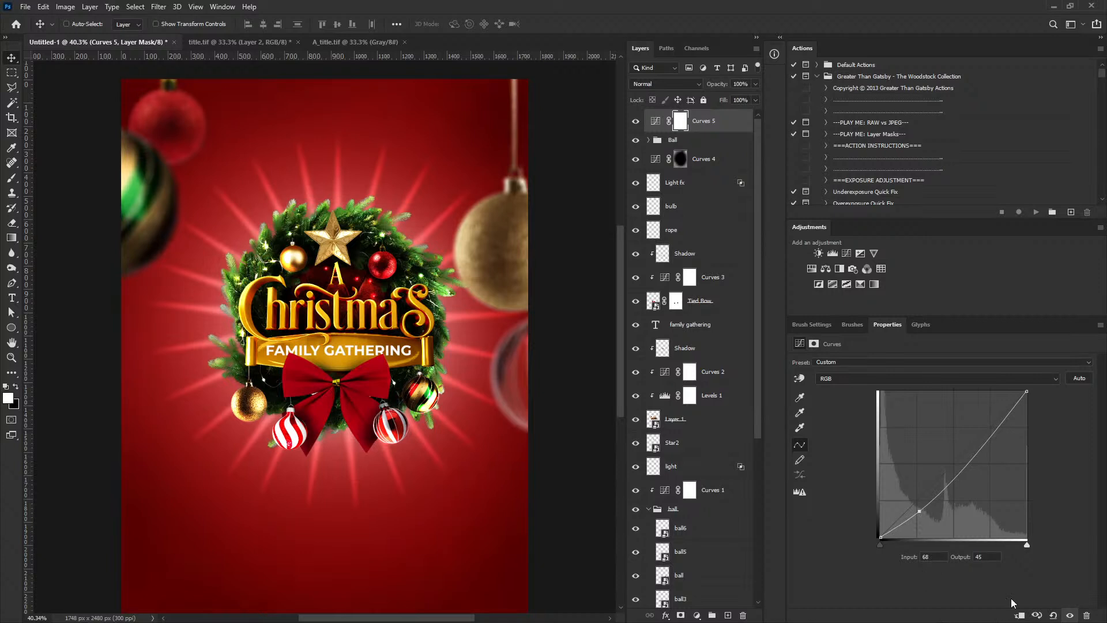
click(1020, 615)
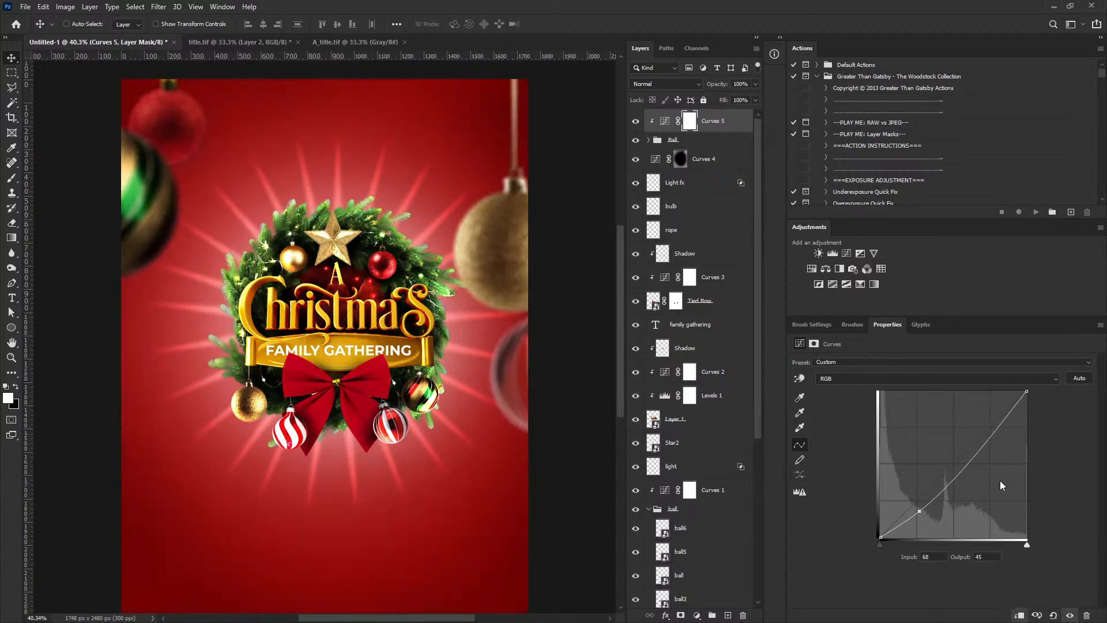
click(975, 456)
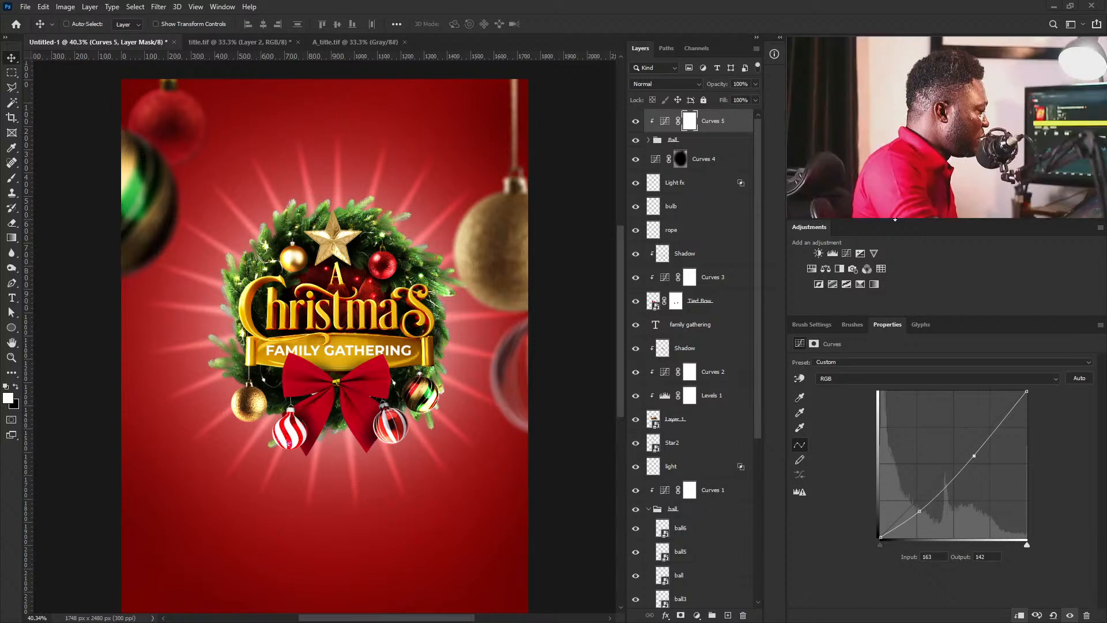
drag(974, 456, 977, 455)
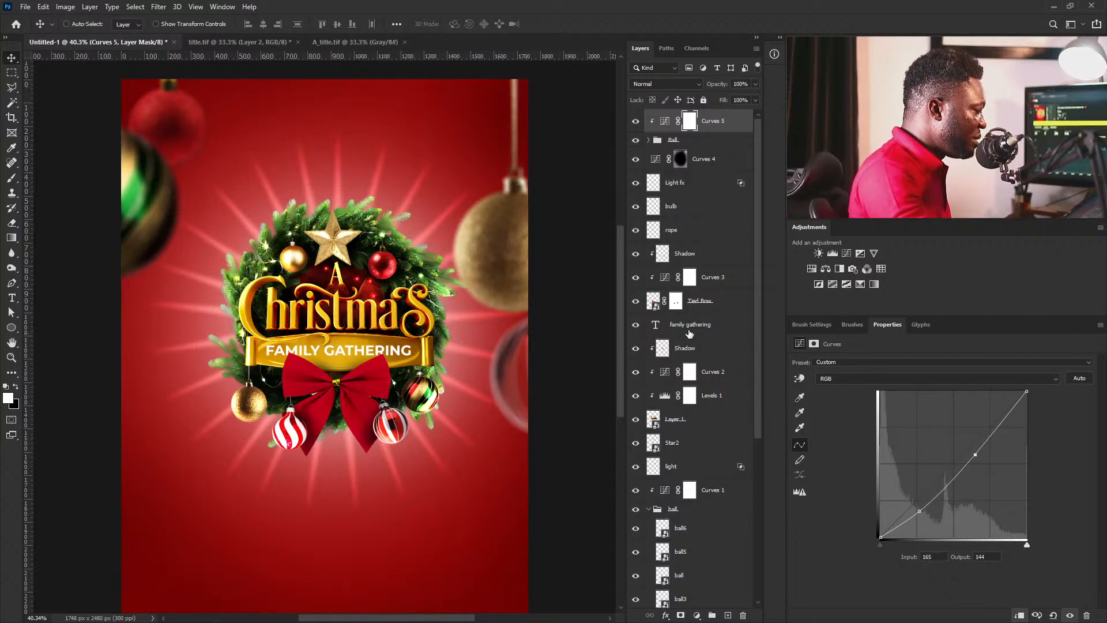
Group the layers from the bow's Shadow down to Wreath_Decoration, check the group by toggling its visibility, and expand it.
click(700, 182)
scroll(715, 388, down, 1)
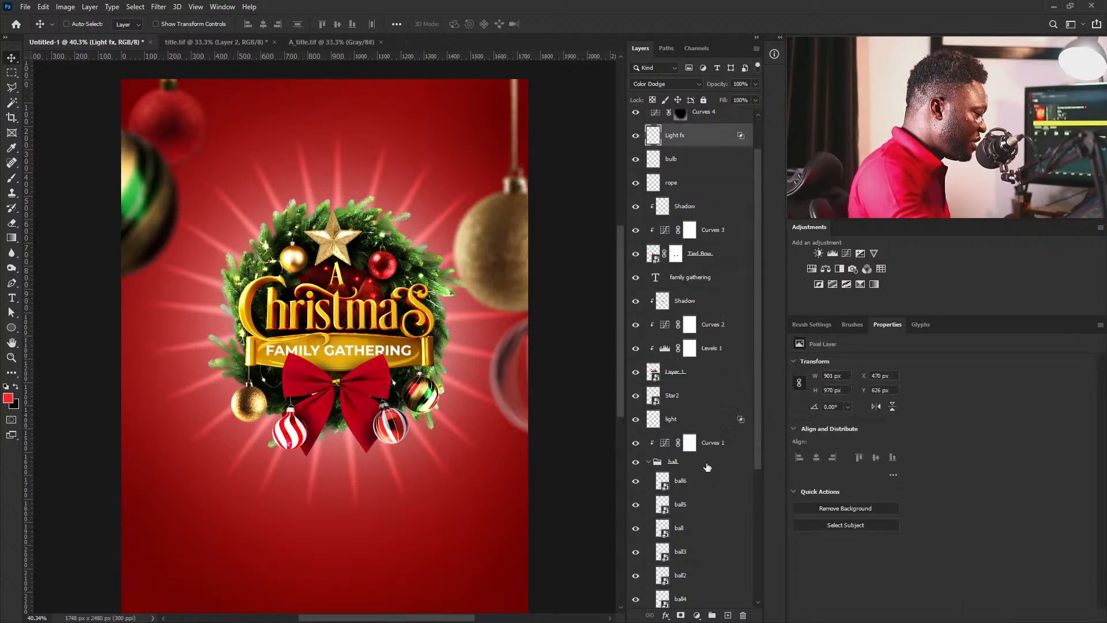
click(650, 462)
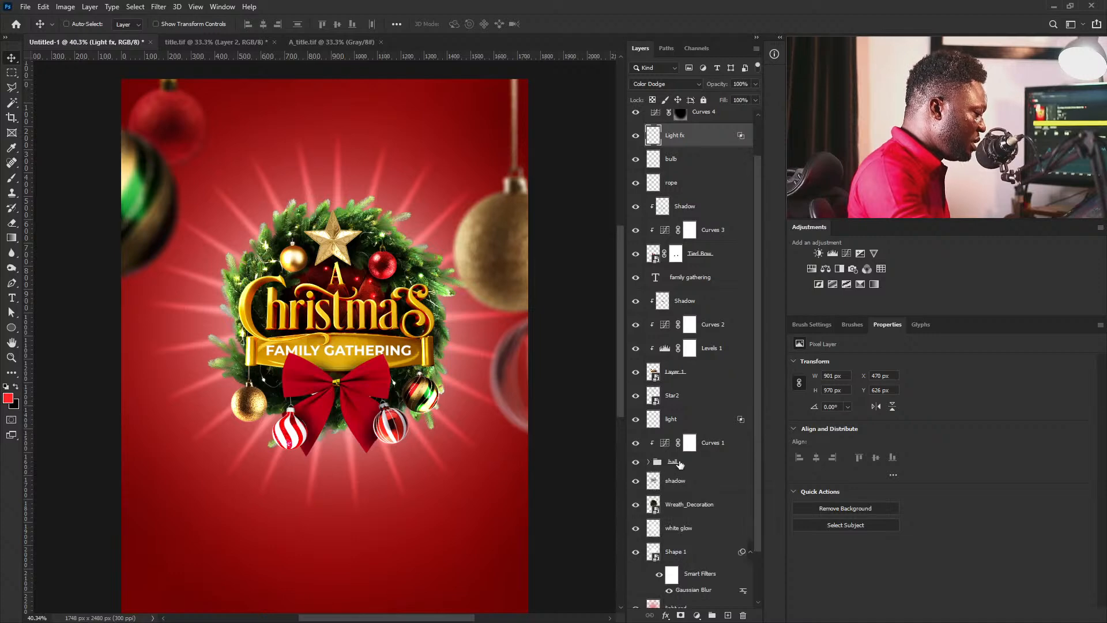
click(676, 507)
shift+click(699, 208)
scroll(715, 404, down, 1)
shift+click(693, 471)
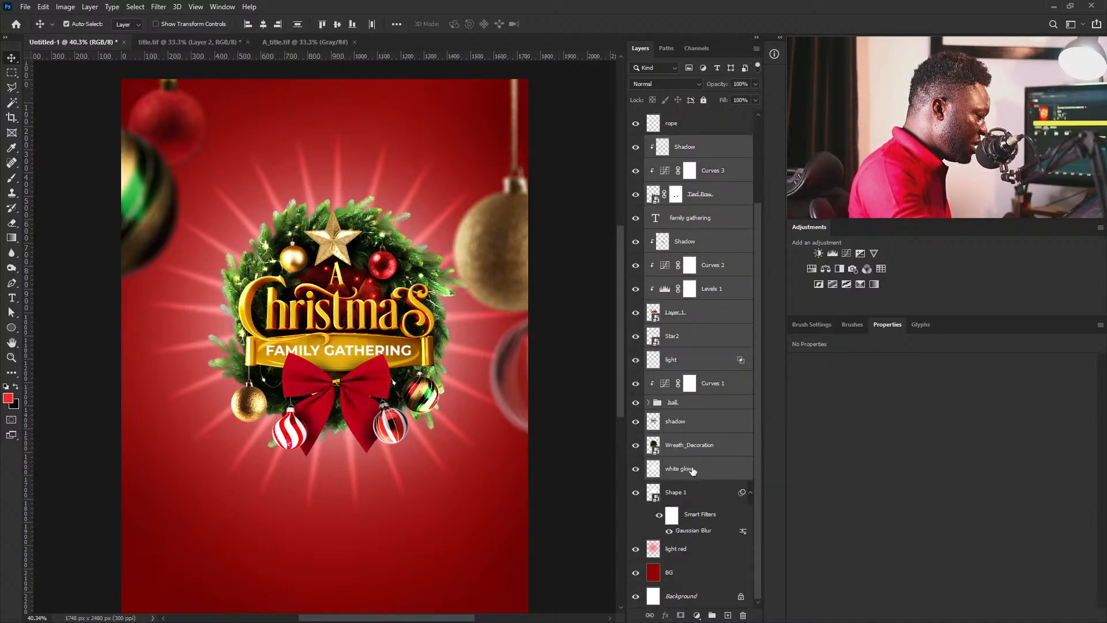
key(ctrl+g)
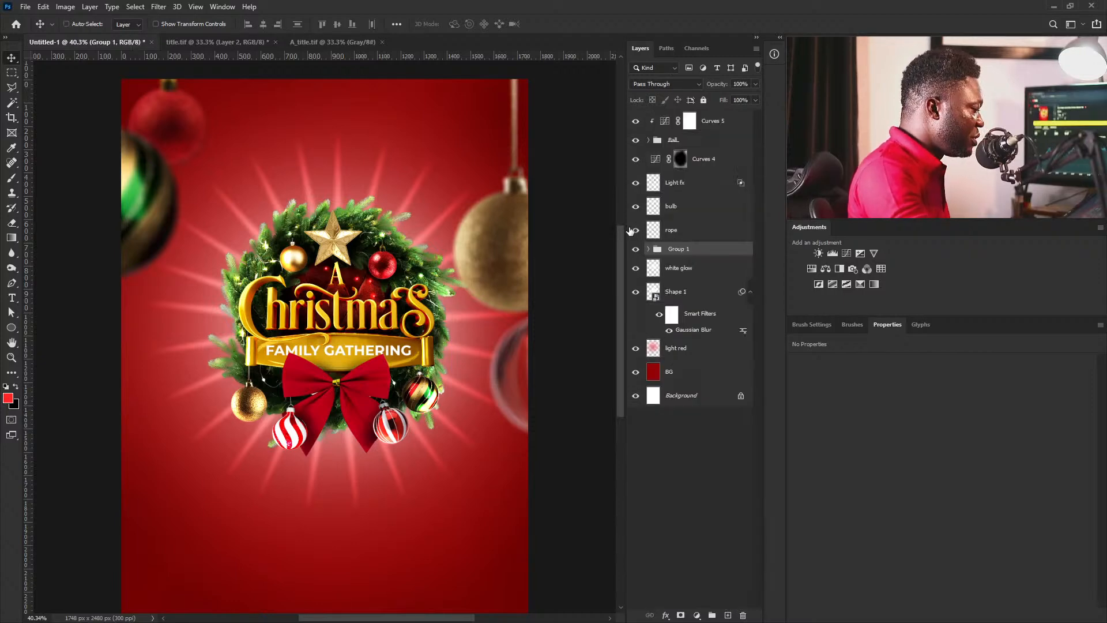
click(636, 254)
click(635, 254)
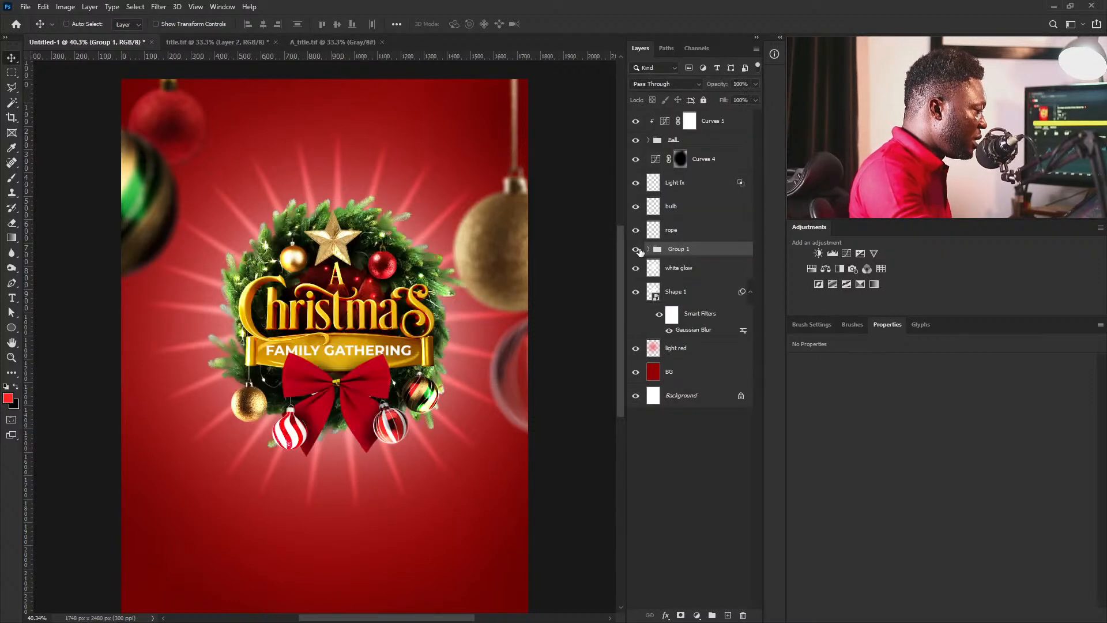
click(649, 249)
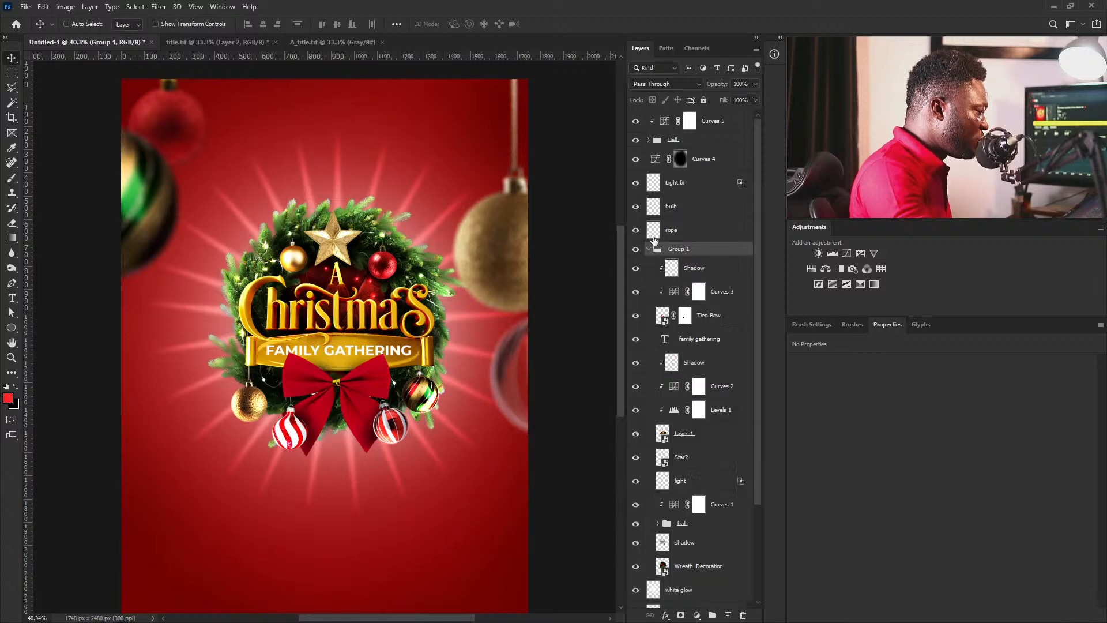
Move the Light fx, bulb and rope layers into Group 1, collapse the group and check its contents by toggling its visibility.
click(683, 183)
shift+click(671, 230)
mouse_move(687, 225)
mouse_down()
mouse_move(695, 262)
mouse_move(681, 255)
mouse_up()
click(643, 180)
click(649, 179)
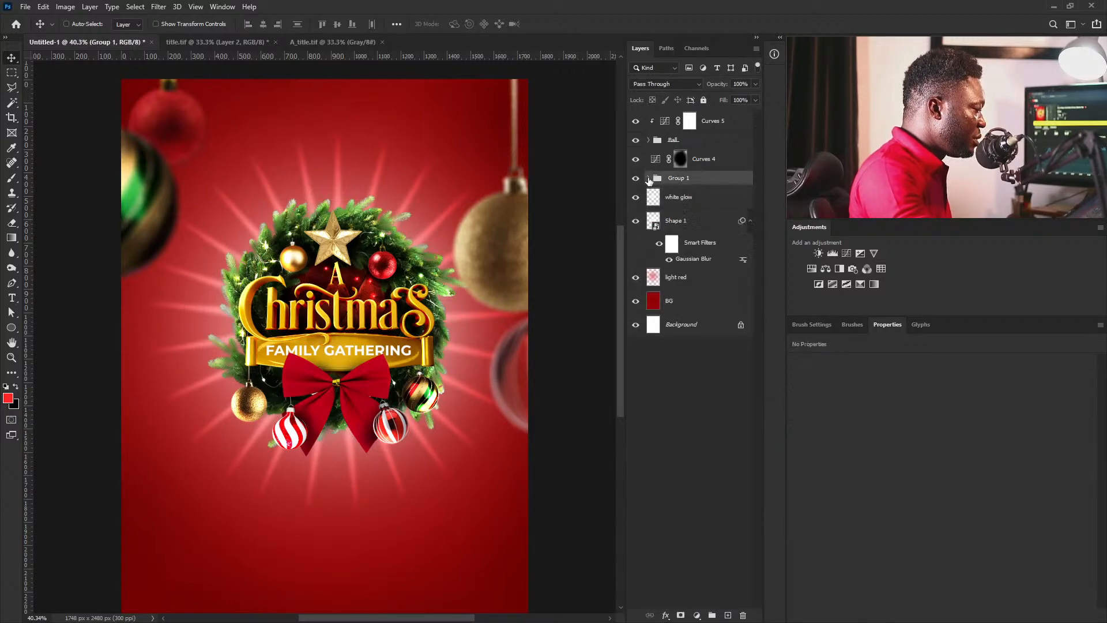
click(636, 177)
click(636, 178)
Duplicate Group 1, convert the copy to a smart object and rasterize it into a single pixel layer.
drag(711, 182, 732, 442)
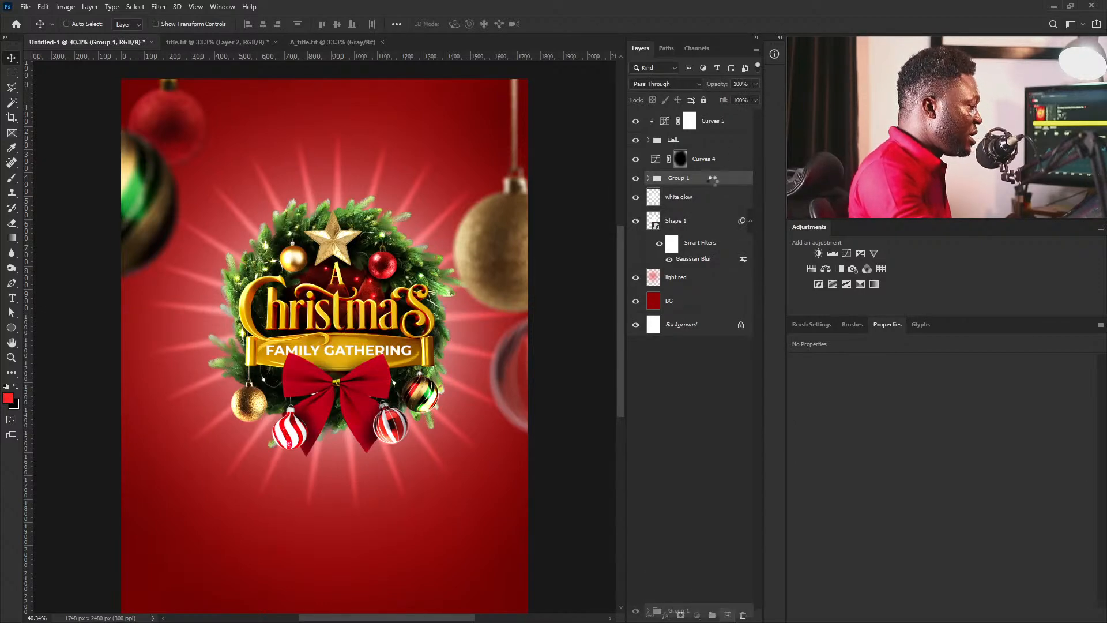
alt+drag(710, 180, 712, 180)
right_click(712, 180)
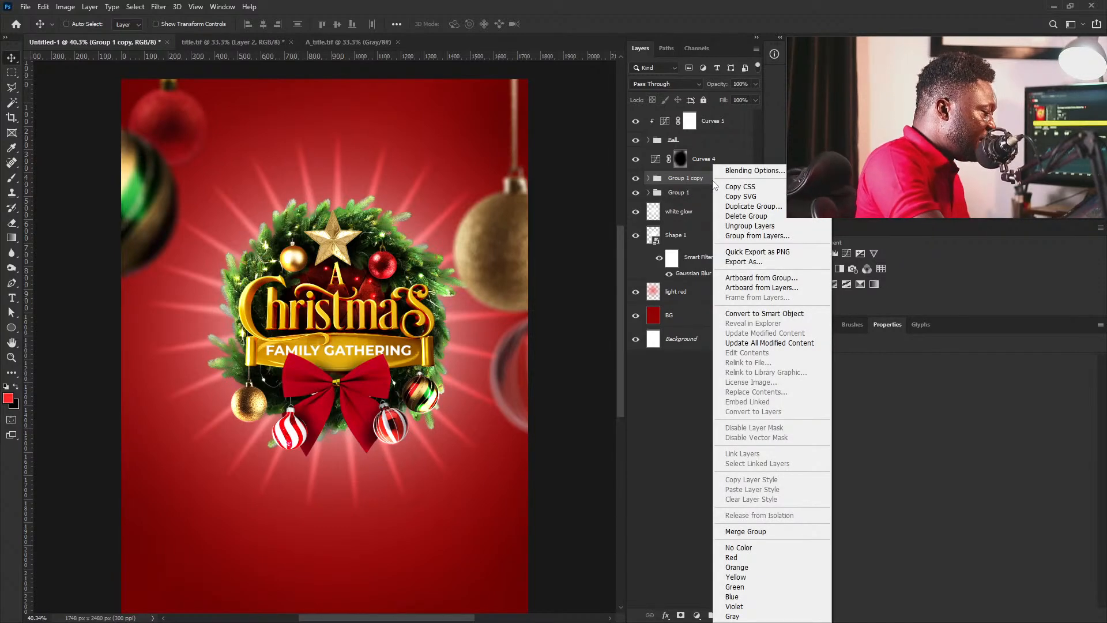
click(750, 314)
right_click(710, 183)
click(785, 337)
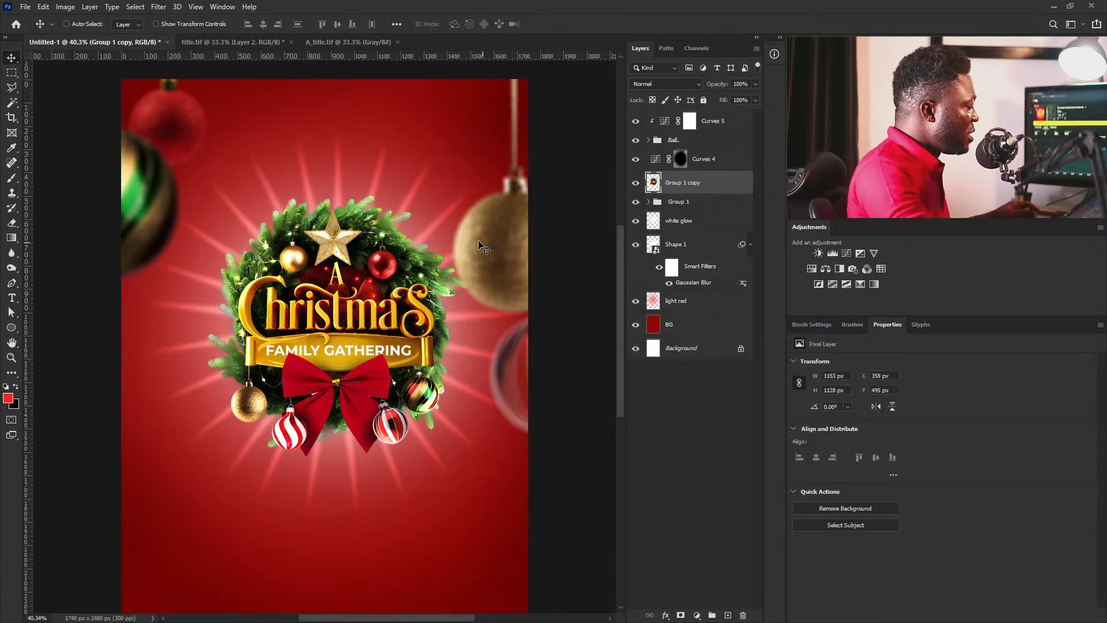
Enlarge the wreath copy to about 180%, rotate it and place it so its foliage and star fill the flyer's bottom-right corner.
key(ctrl+minus)
ctrl+drag(380, 233, 466, 531)
key(ctrl+t)
drag(563, 486, 653, 397)
drag(287, 508, 421, 544)
drag(415, 553, 406, 586)
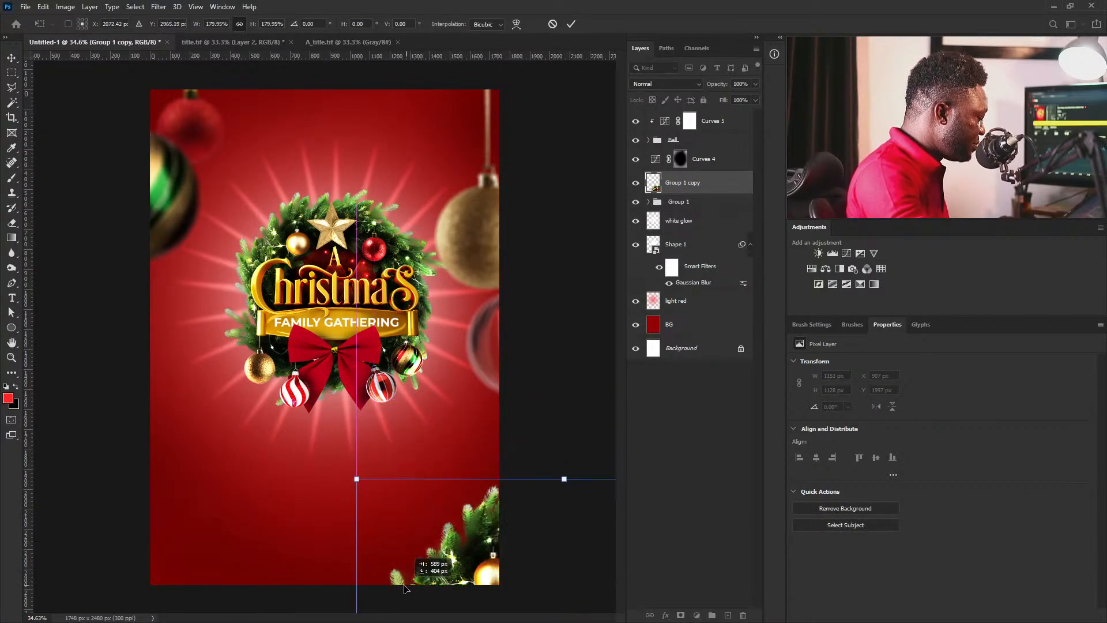
drag(528, 578, 496, 573)
drag(549, 448, 484, 454)
mouse_move(494, 528)
mouse_down()
mouse_move(510, 532)
mouse_move(482, 546)
mouse_up()
key(Return)
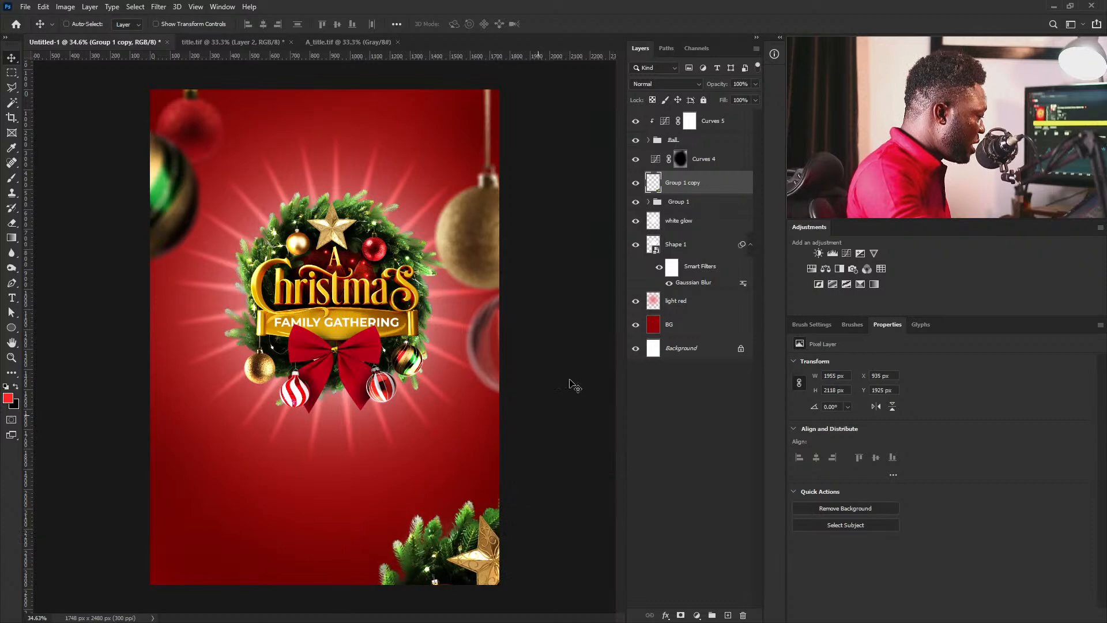
Duplicate the corner wreath layer and move the duplicate so its foliage fills the flyer's bottom-left corner.
drag(721, 184, 728, 615)
drag(453, 524, 267, 510)
key(ctrl)
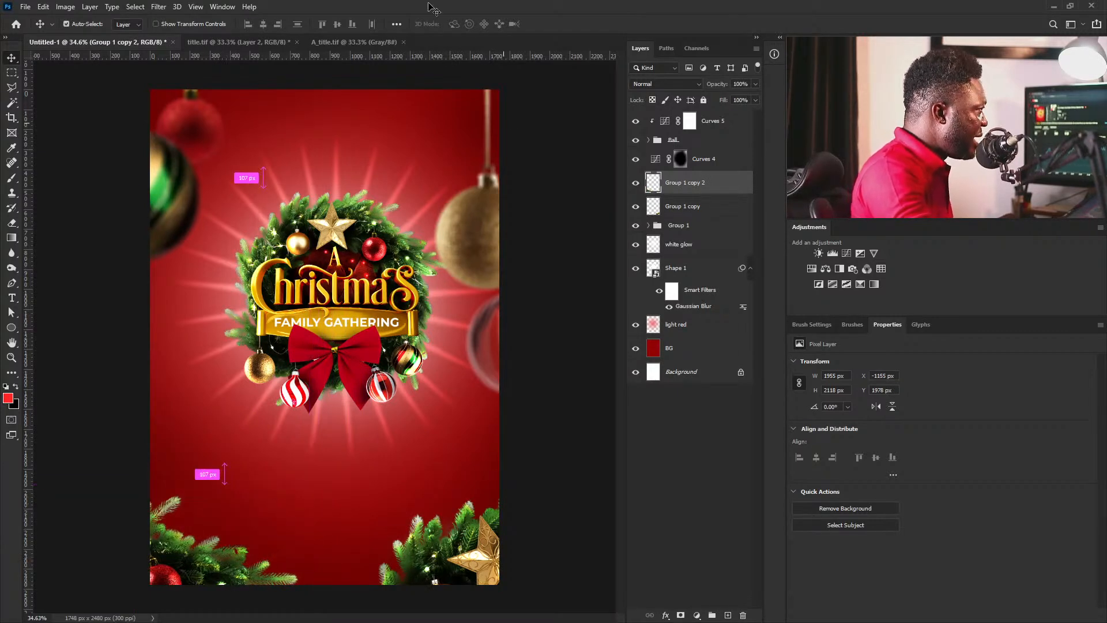
ctrl+drag(298, 226, 308, 226)
Weaken the edge darkening in Curves 4 by moving its middle curve point slightly toward higher input and output.
click(693, 331)
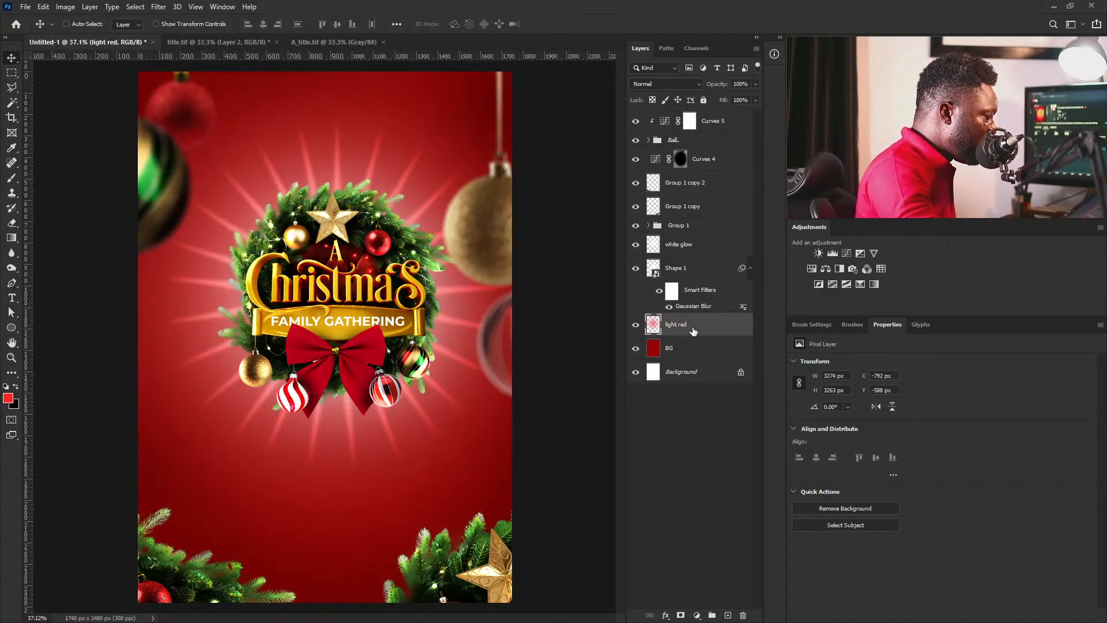
click(656, 161)
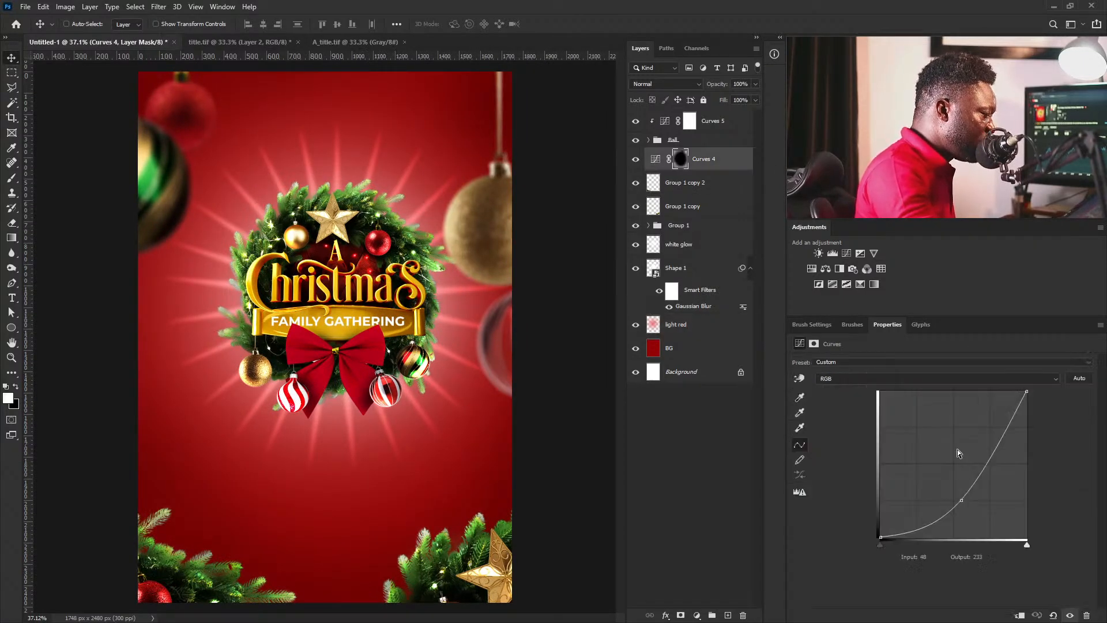
drag(963, 500, 988, 489)
Add a layer named noise above Curves 5, in Soft Light mode and filled with 50% gray.
click(727, 128)
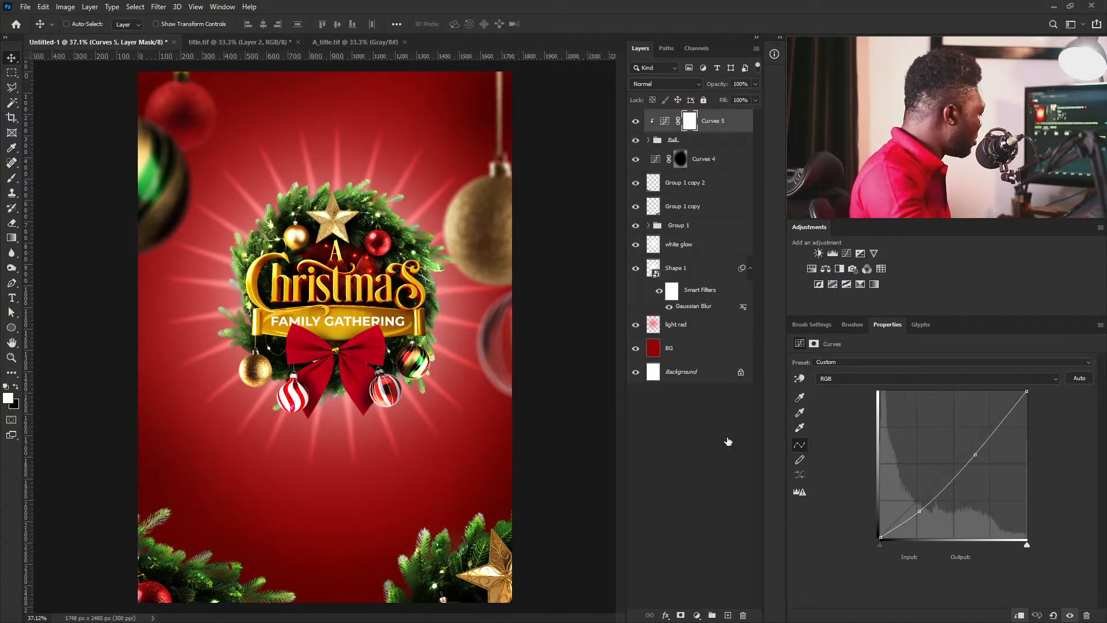
alt+click(728, 615)
click(454, 507)
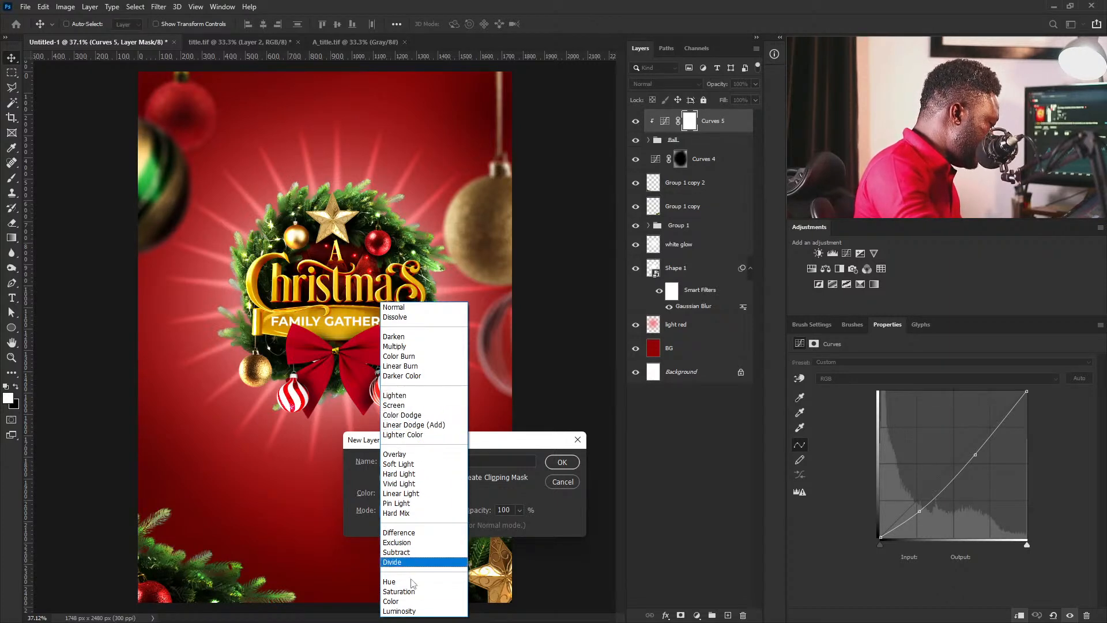
click(404, 465)
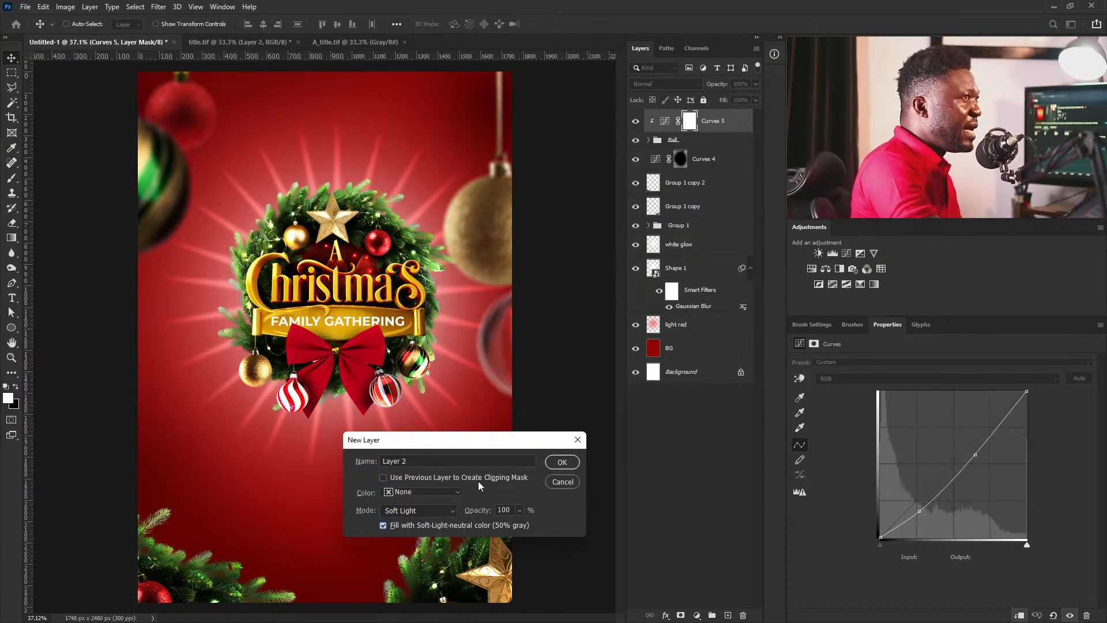
drag(420, 459, 356, 463)
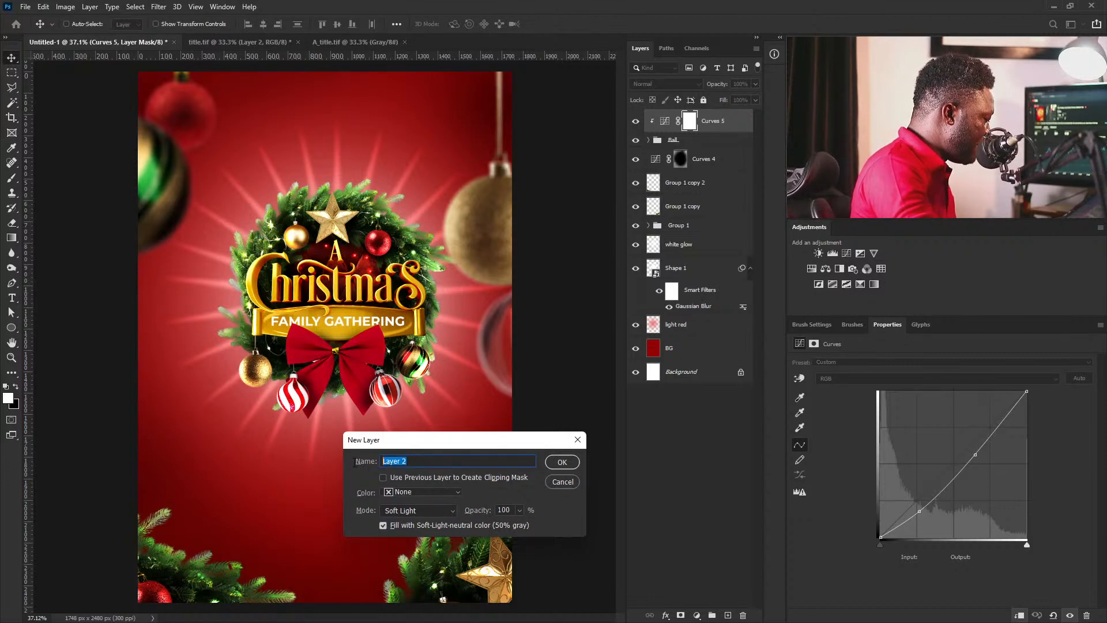
text(n)
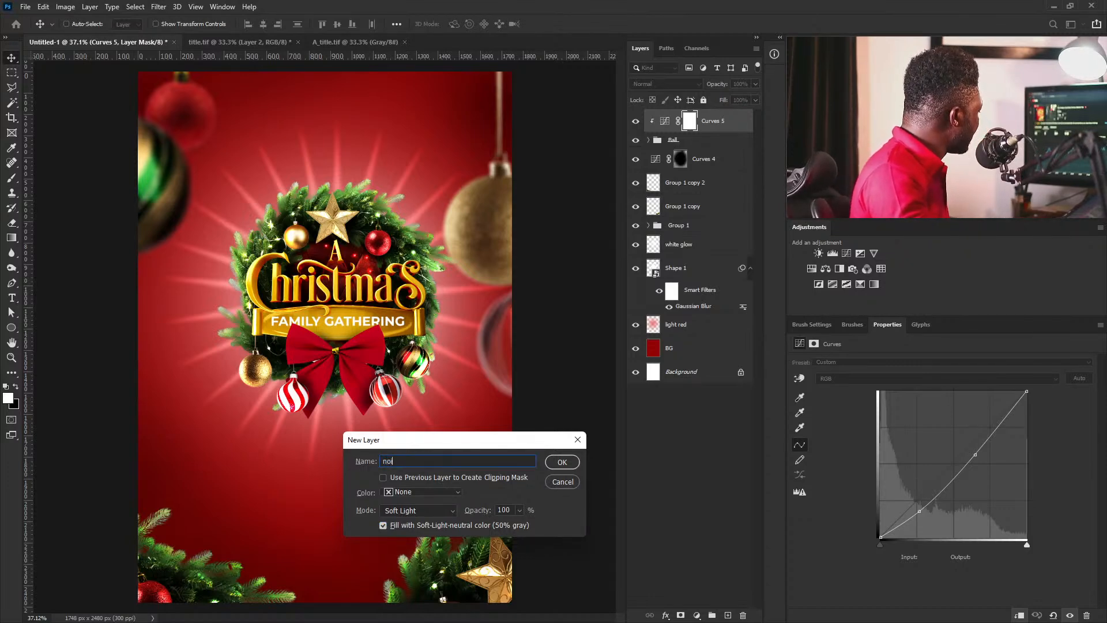
text(oise)
click(563, 462)
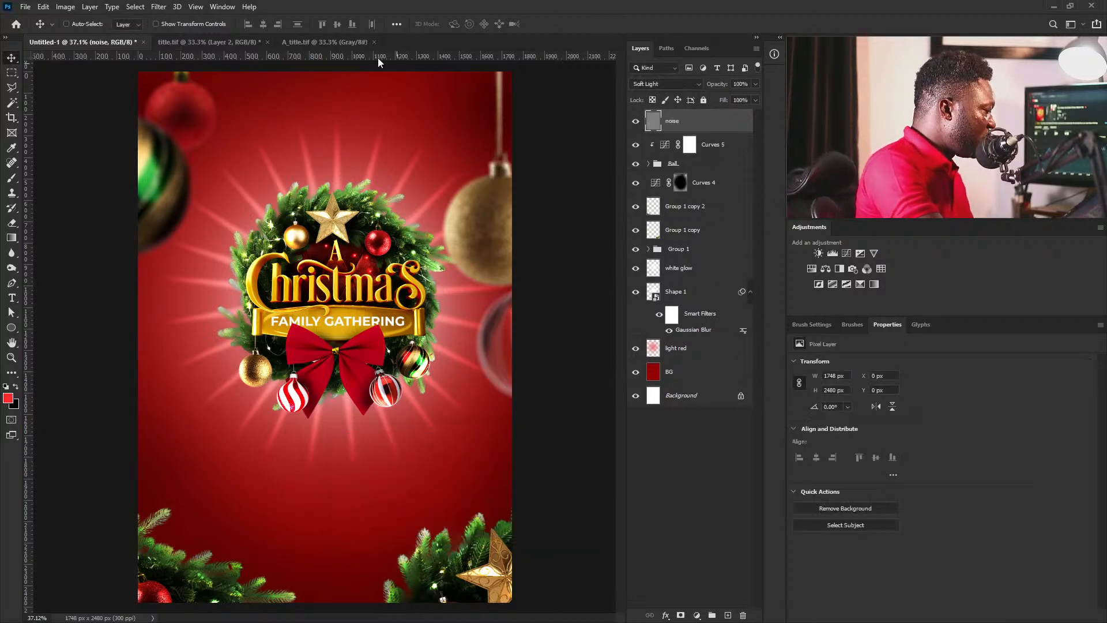
Apply Add Noise to the noise layer with slightly more than 11%, Uniform and Monochromatic, and inspect the grain up close.
click(159, 7)
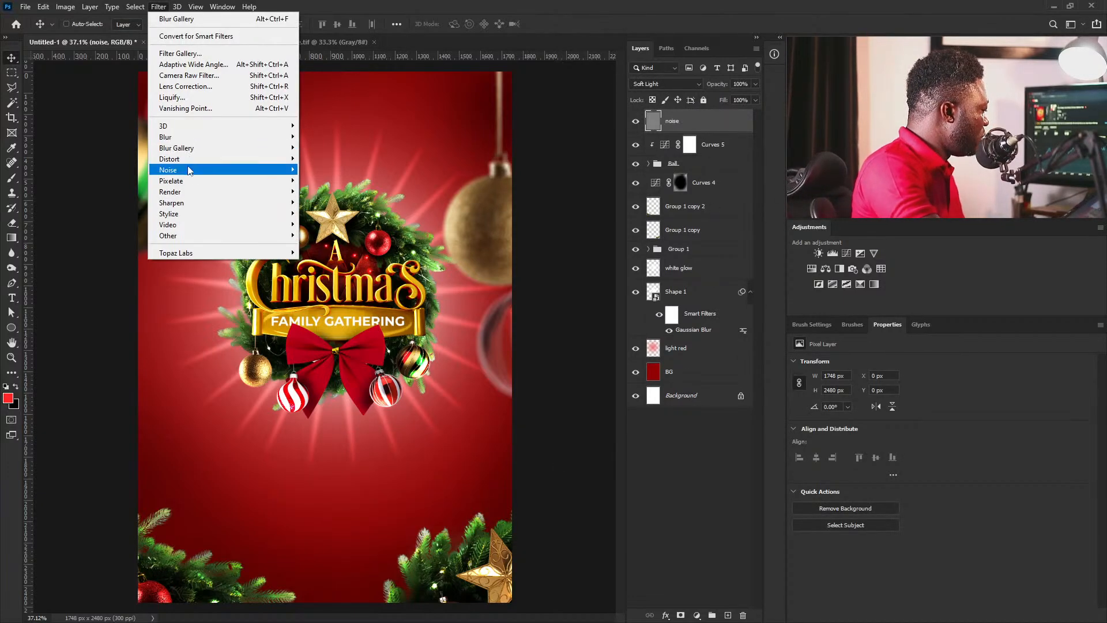
mouse_move(187, 169)
click(320, 170)
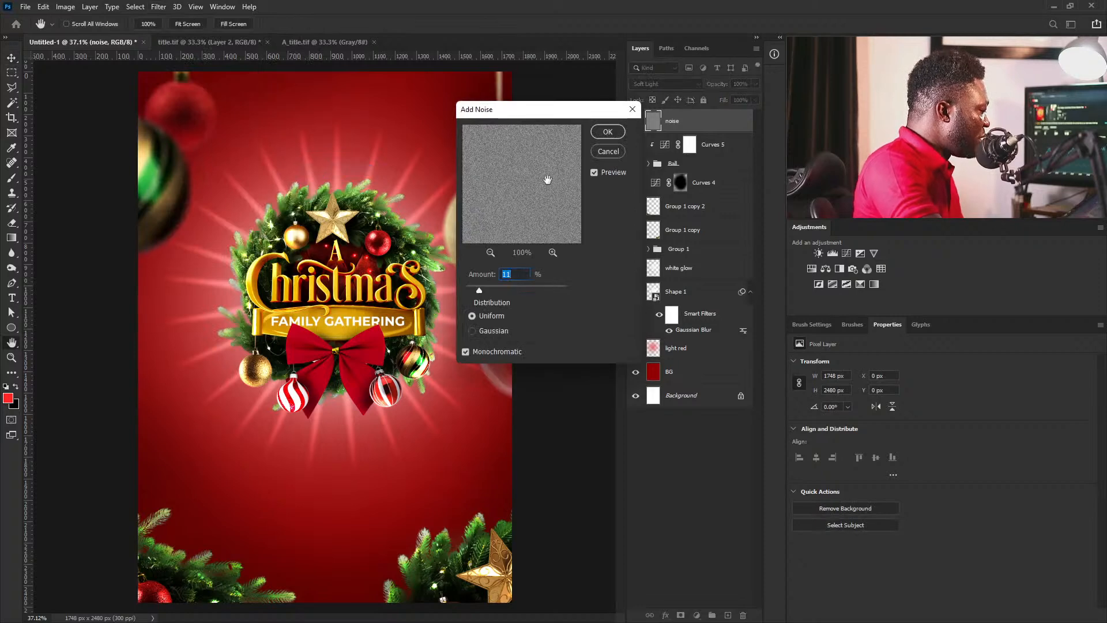
drag(479, 290, 485, 290)
click(616, 137)
alt+scroll(279, 249, up, 3)
alt+scroll(279, 249, down, 4)
alt+scroll(354, 283, up, 1)
alt+scroll(355, 336, down, 1)
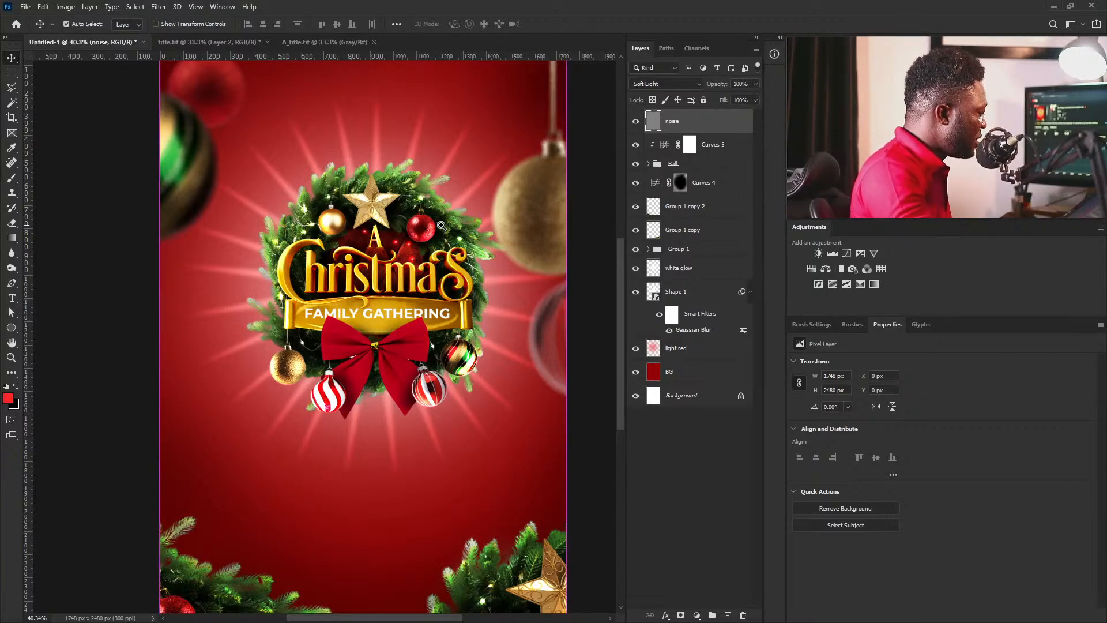
alt+scroll(441, 226, down, 1)
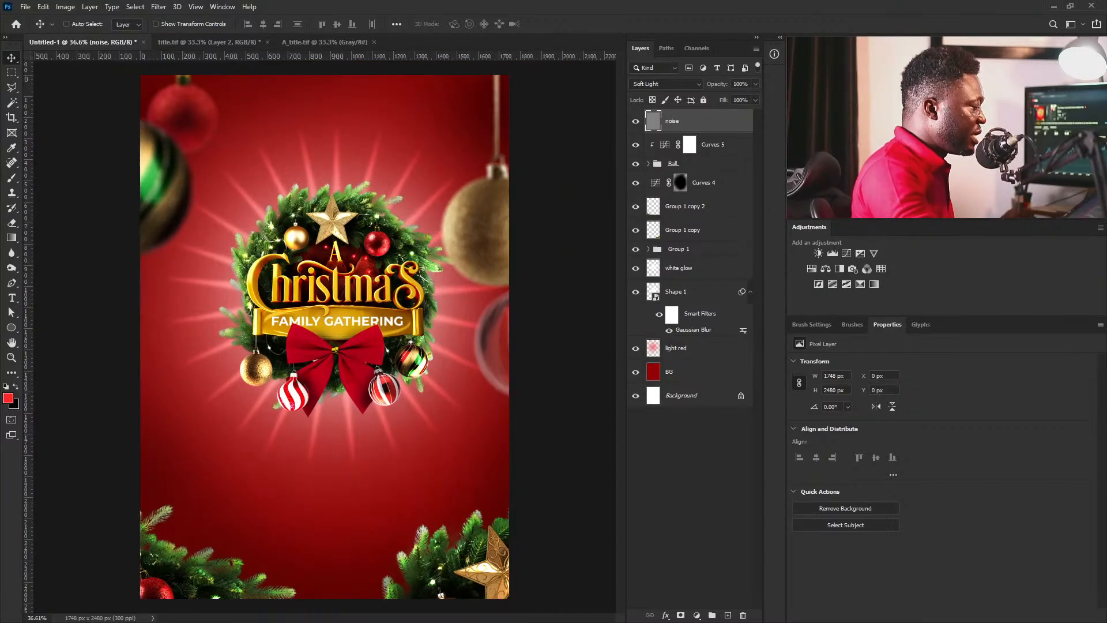
Add a Hue/Saturation adjustment above the noise layer with Saturation at +12.
click(812, 269)
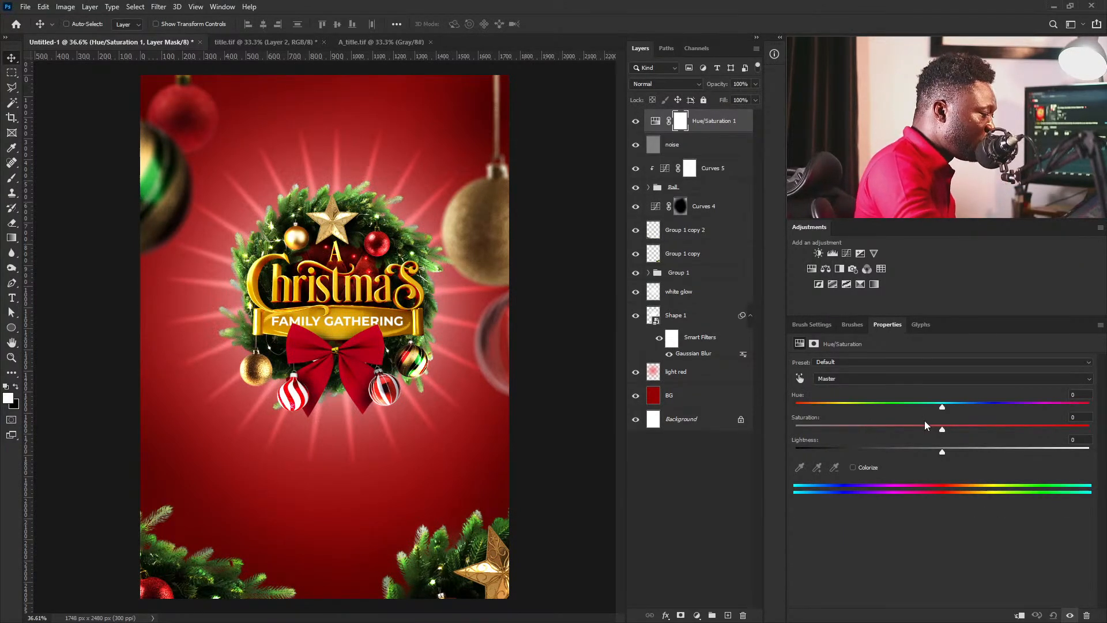
mouse_move(953, 430)
mouse_down()
mouse_move(978, 436)
mouse_move(944, 436)
mouse_up()
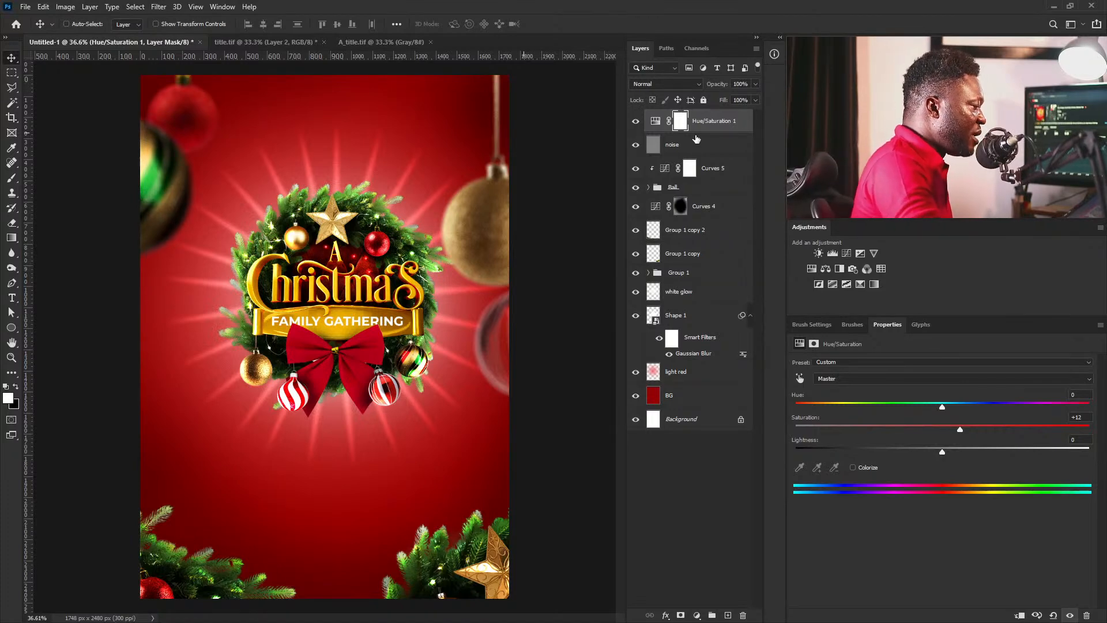
click(655, 121)
Add a new empty layer directly above Group 1.
click(697, 143)
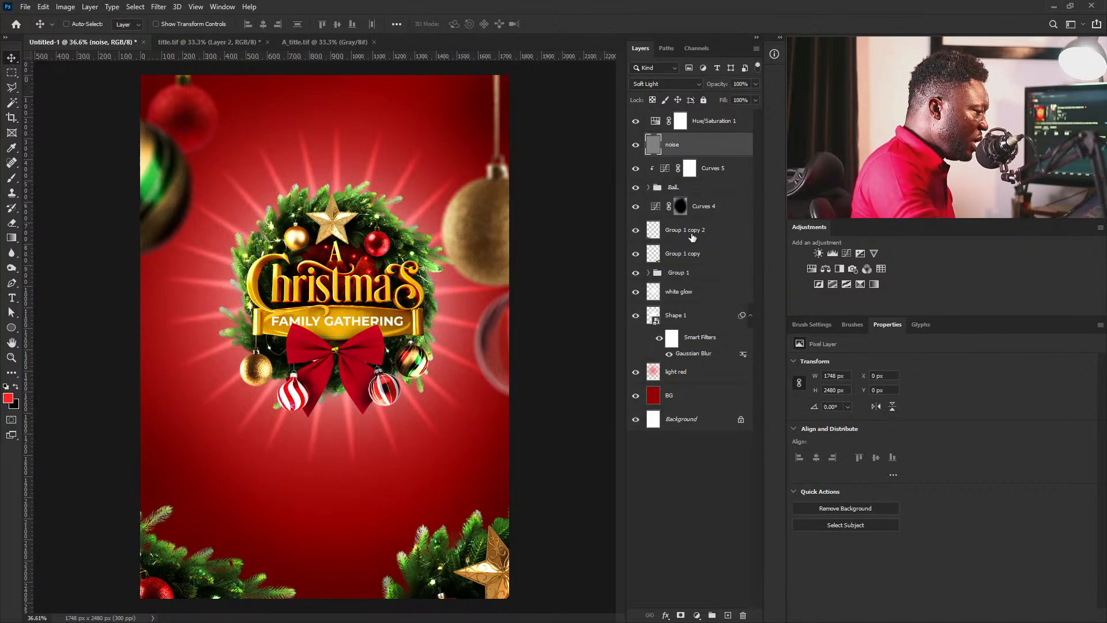
click(690, 273)
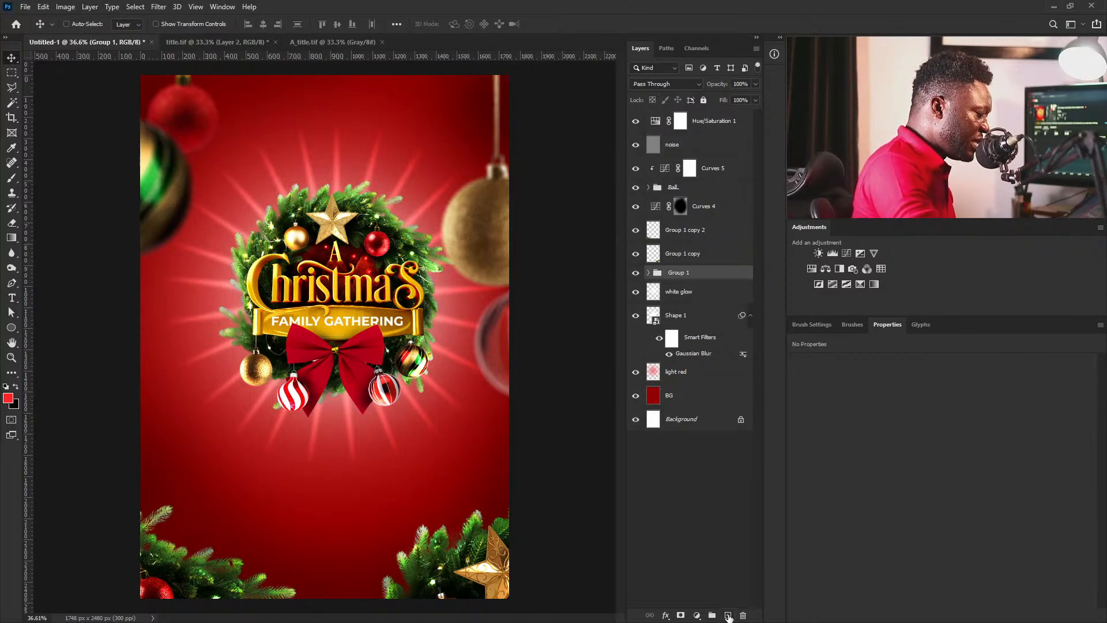
click(728, 616)
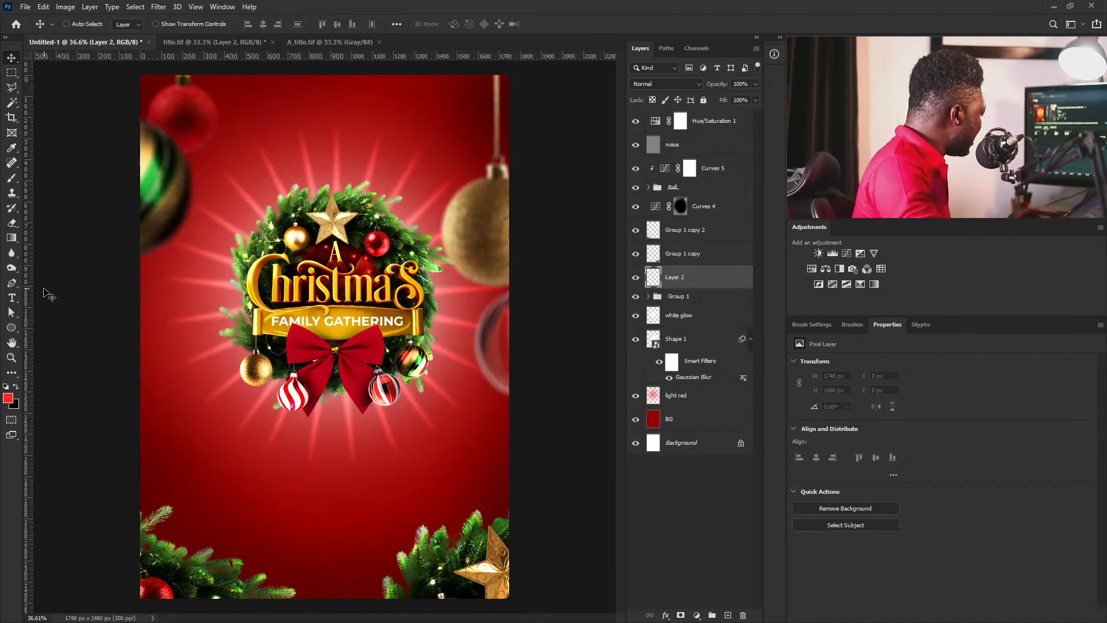
Set the Brush to the hard round tip with 100% hardness and a size of 20 px.
key(b)
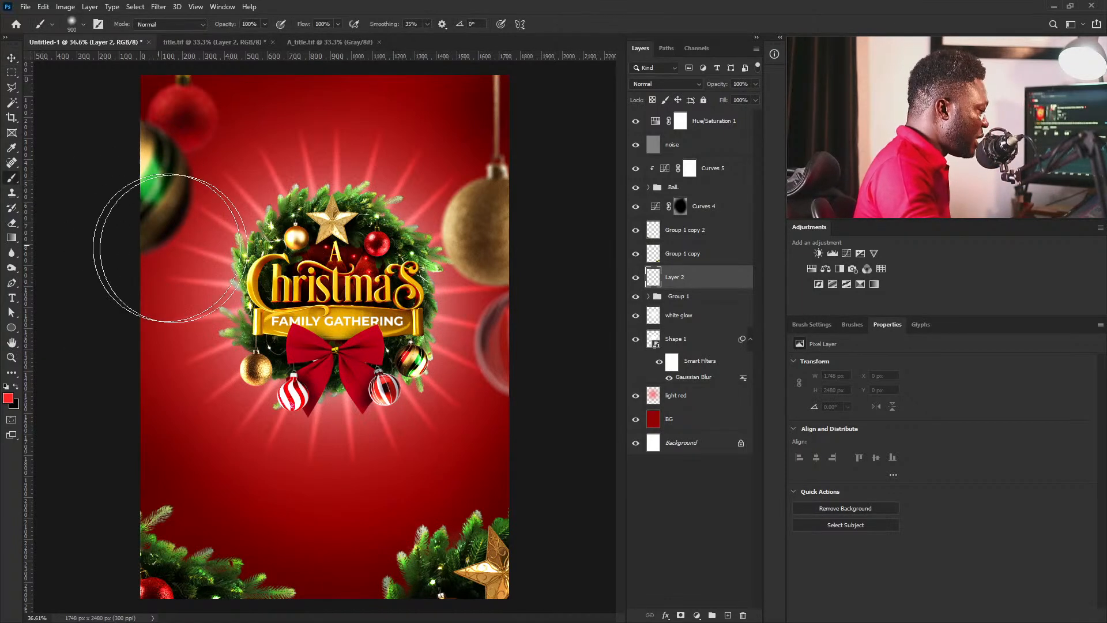
click(811, 324)
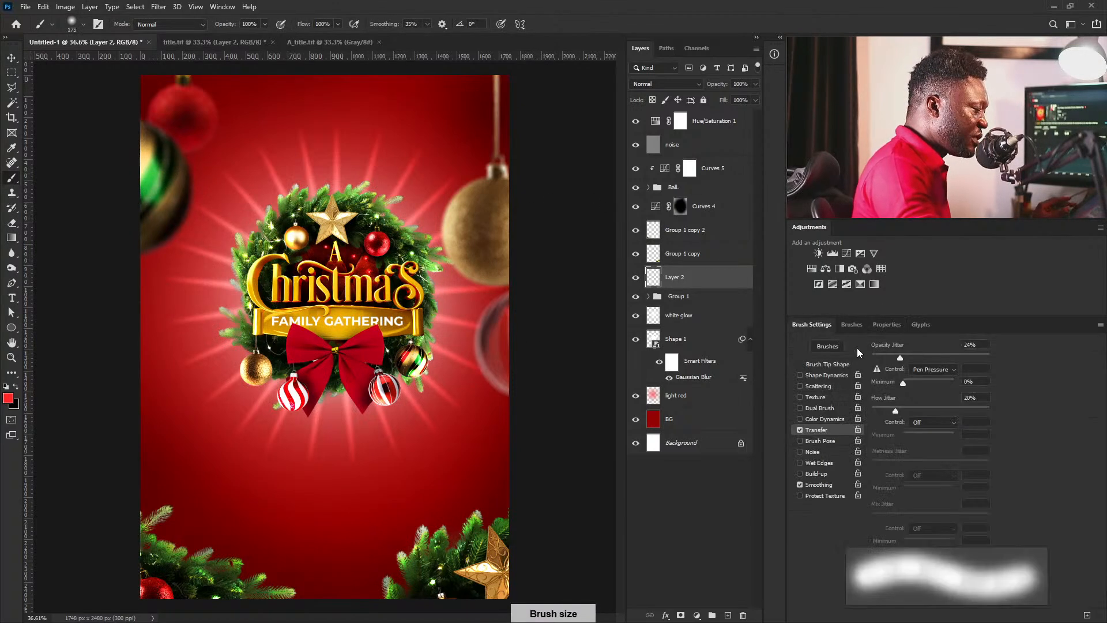
click(829, 364)
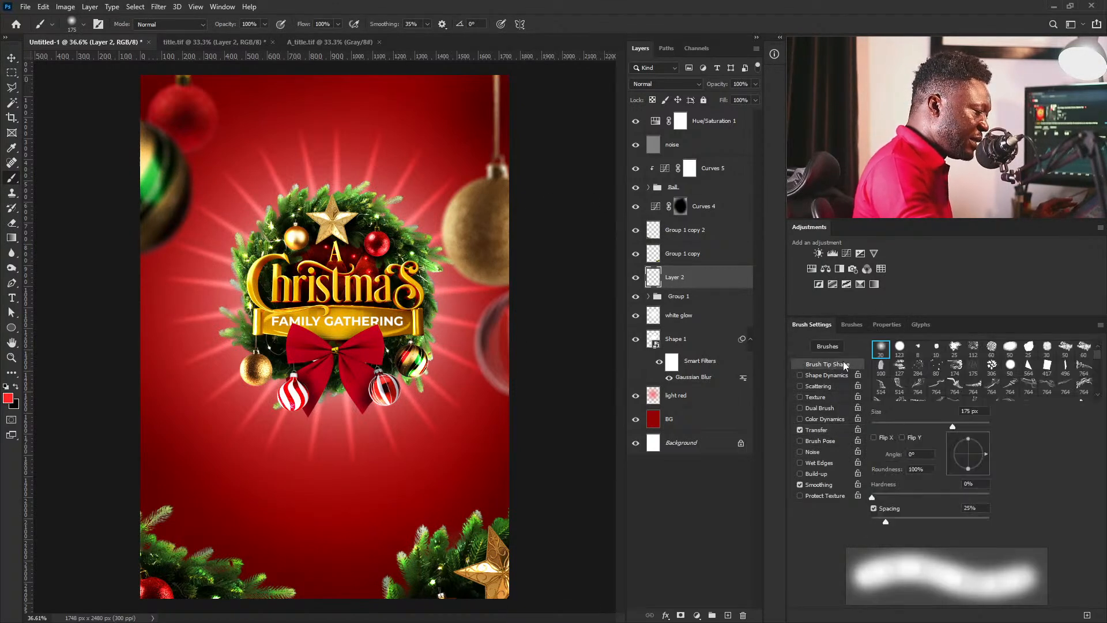
click(900, 349)
key(bracketleft)
key(bracketleft)
key(bracketleft)
key(bracketleft)
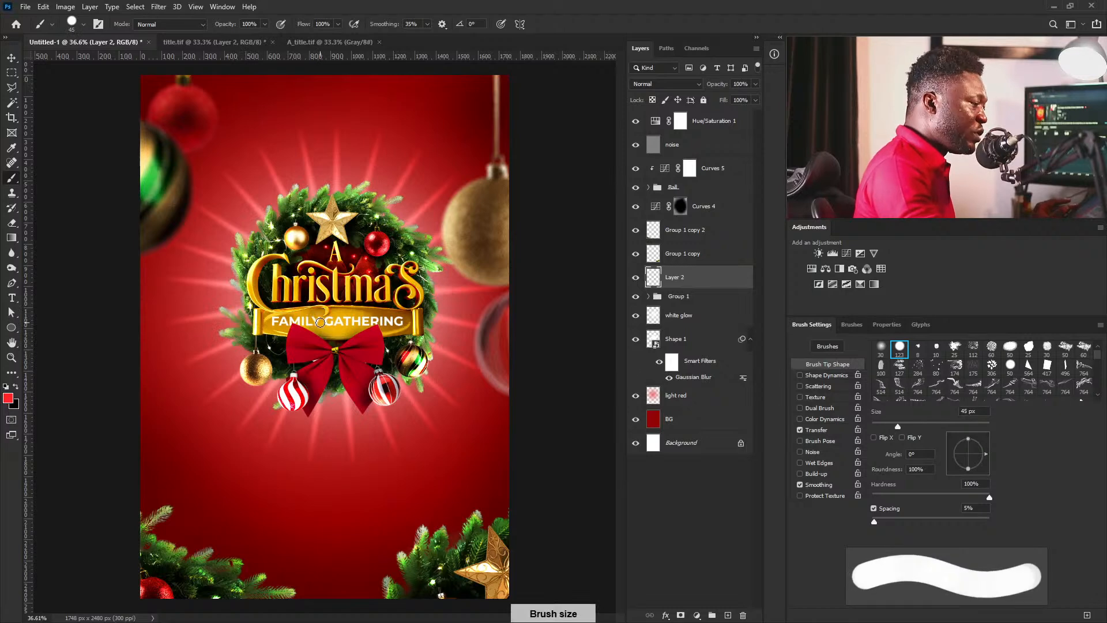
key(bracketleft)
key(bracketleft)
key(bracketleft)
key(bracketleft)
key(bracketleft)
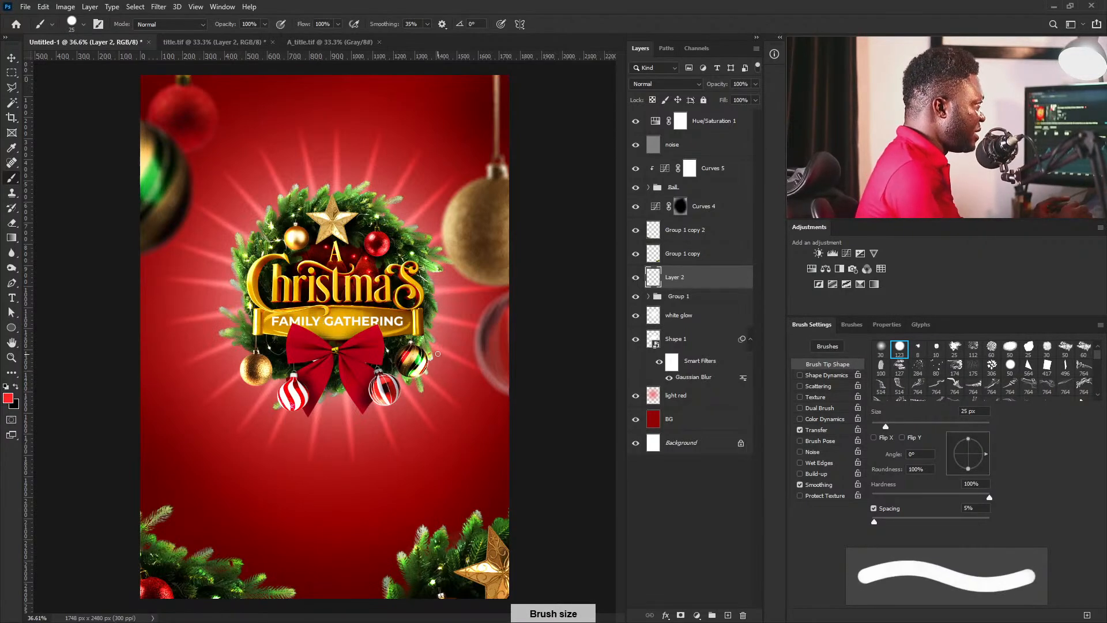
key(bracketleft)
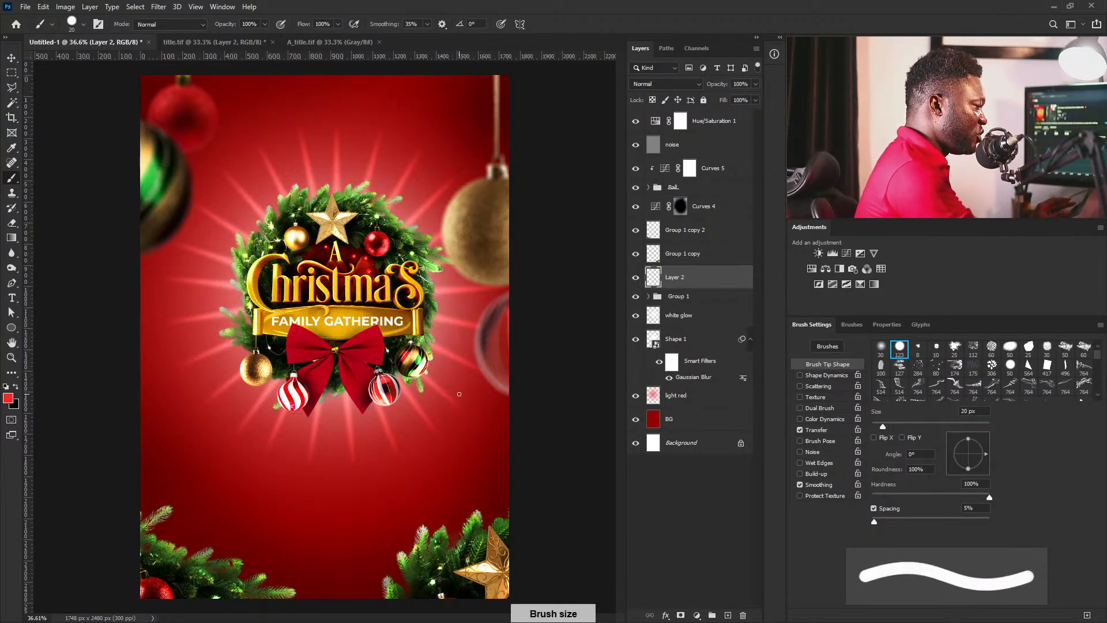
Set the new empty layer's blend mode to Soft Light and rename it snowflakes.
click(667, 83)
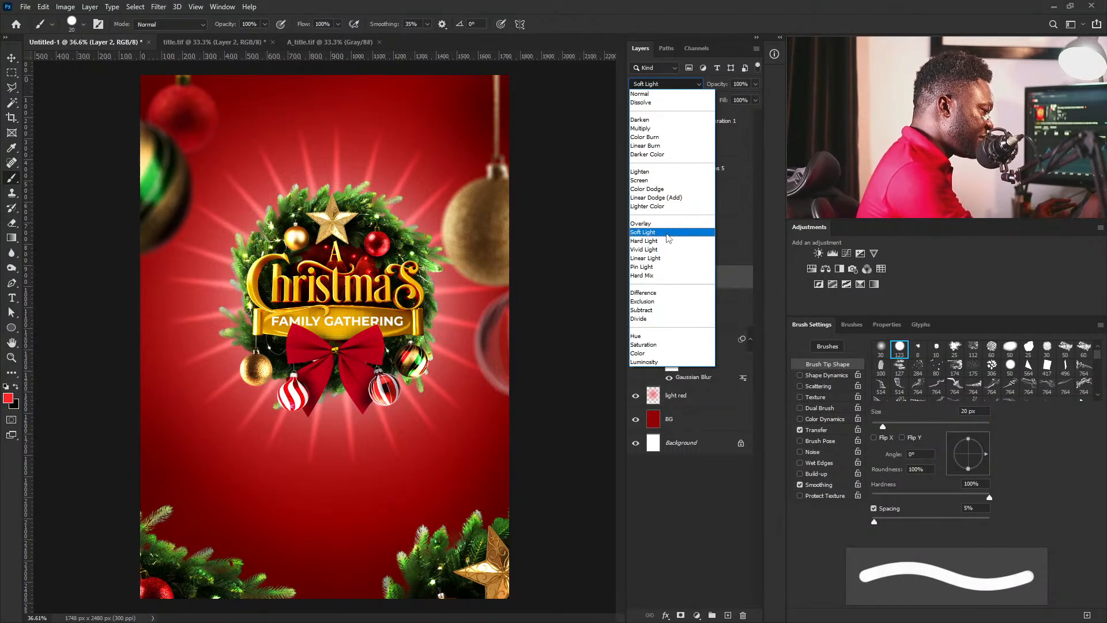
click(667, 233)
double_click(675, 277)
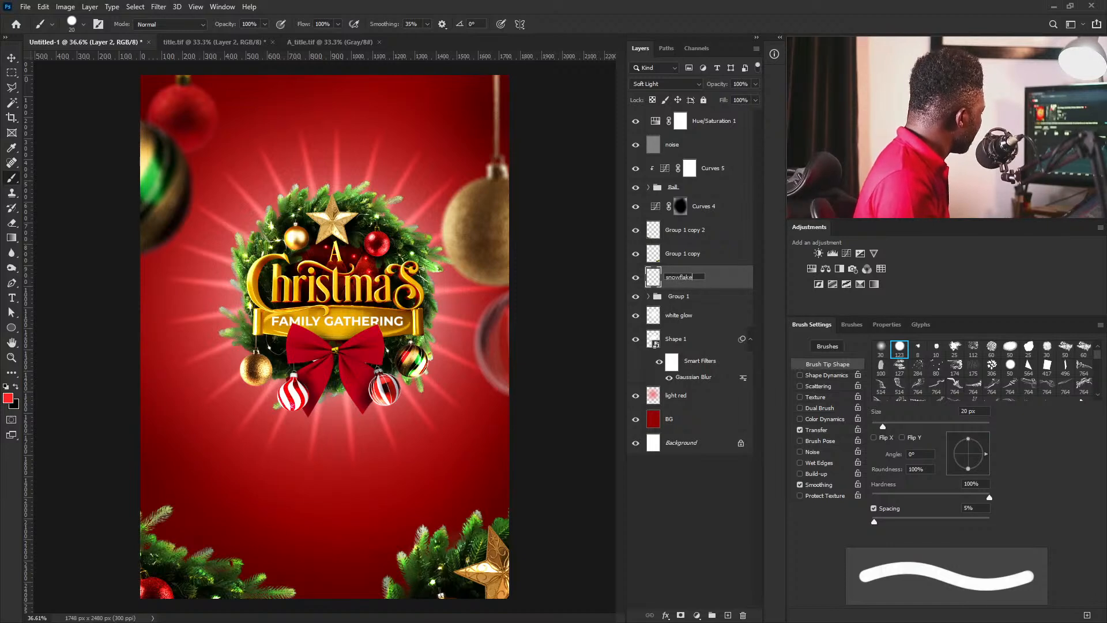
key(Return)
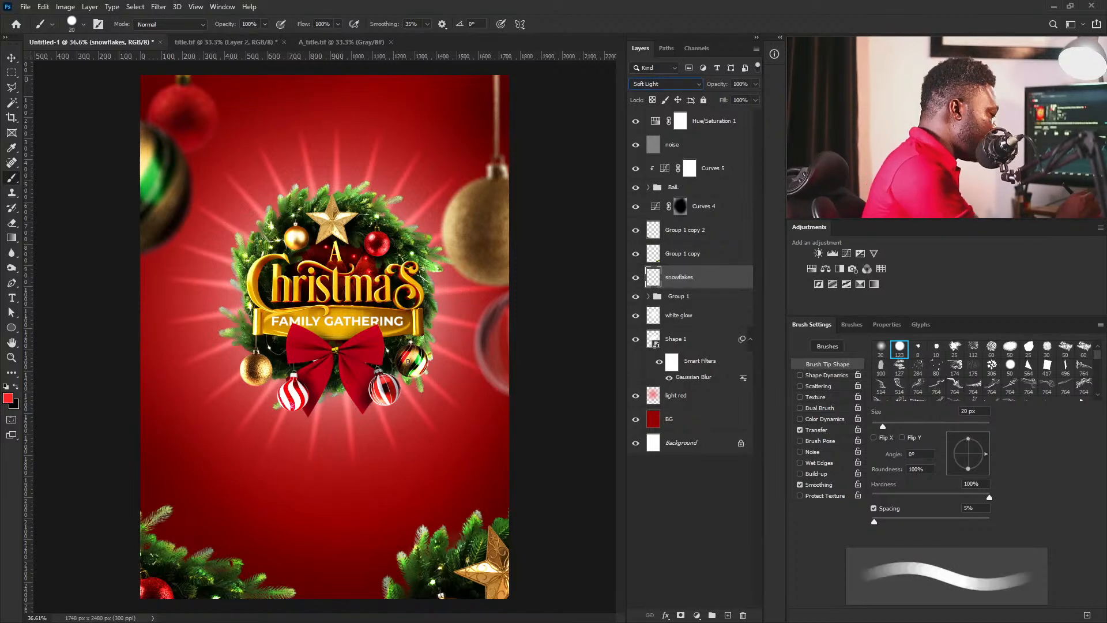
Set the foreground colour to white (ffffff).
click(10, 398)
drag(682, 354, 564, 261)
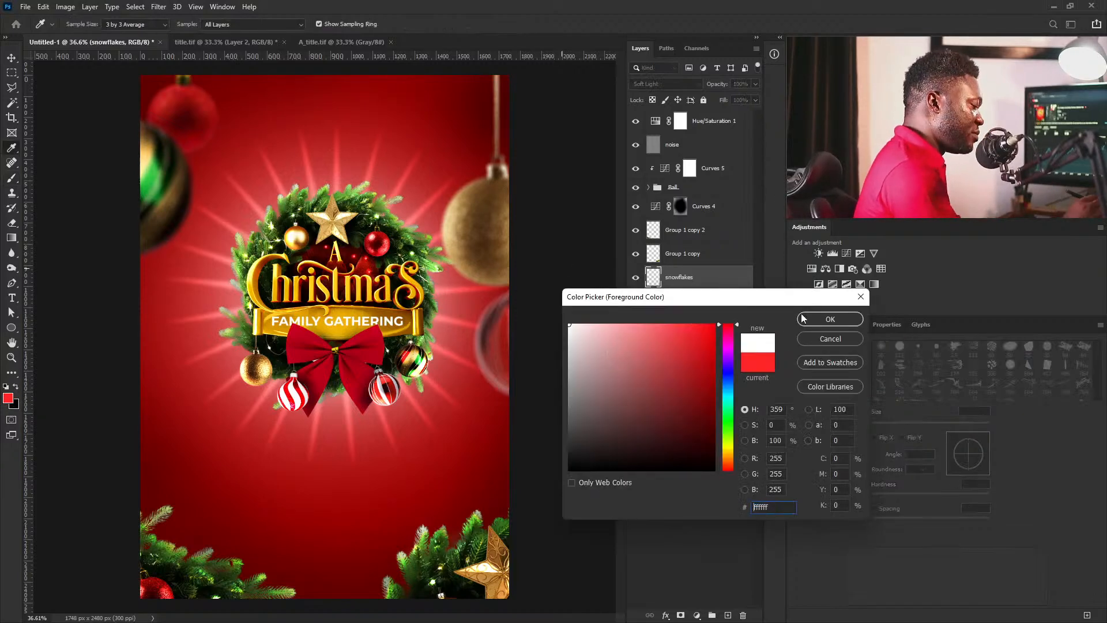
click(832, 320)
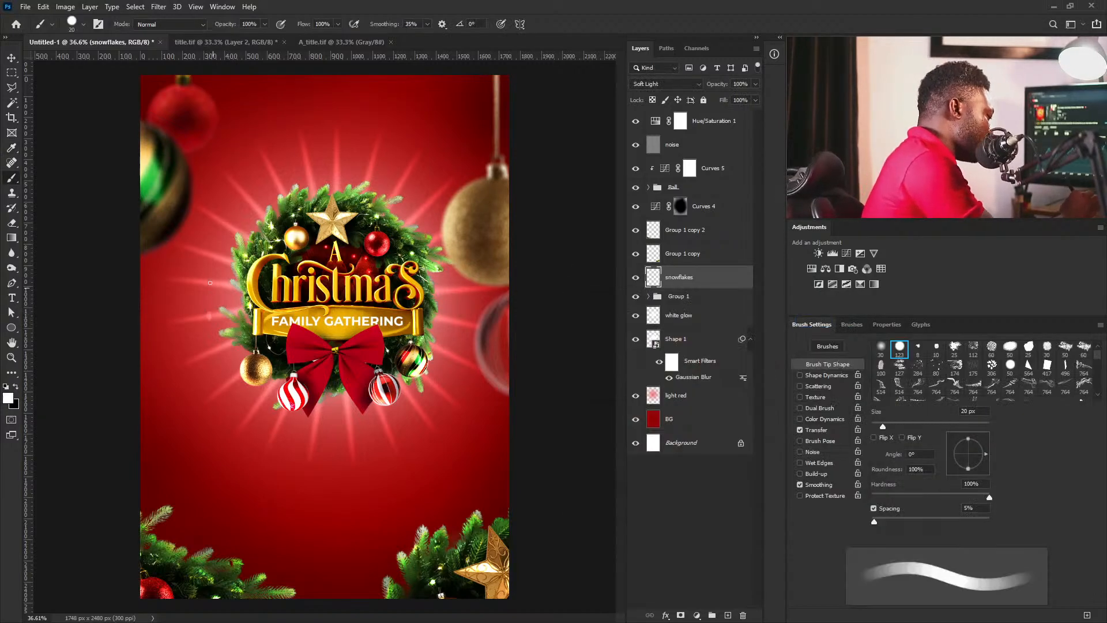
Turn off the brush's Transfer dynamics and enlarge the tip to 25 px.
click(818, 430)
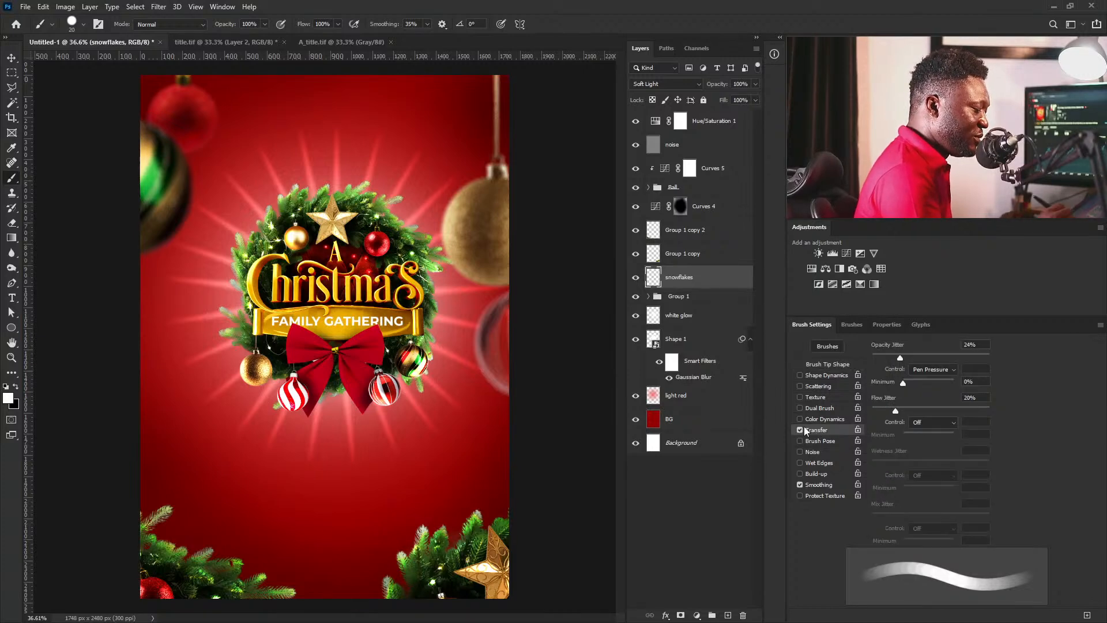
click(801, 431)
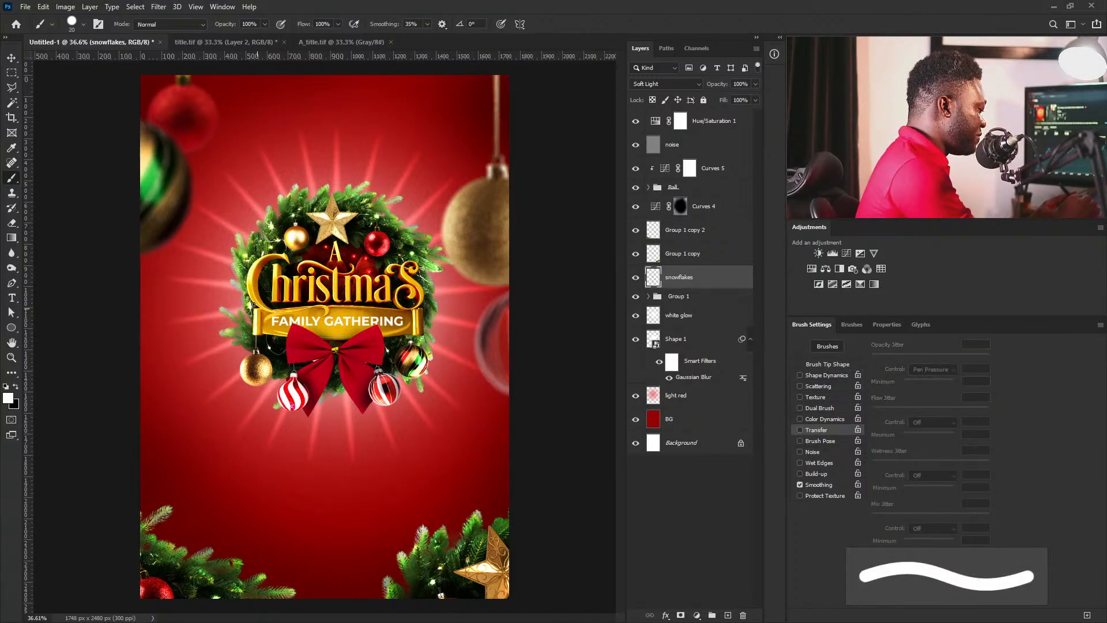
key(bracketright)
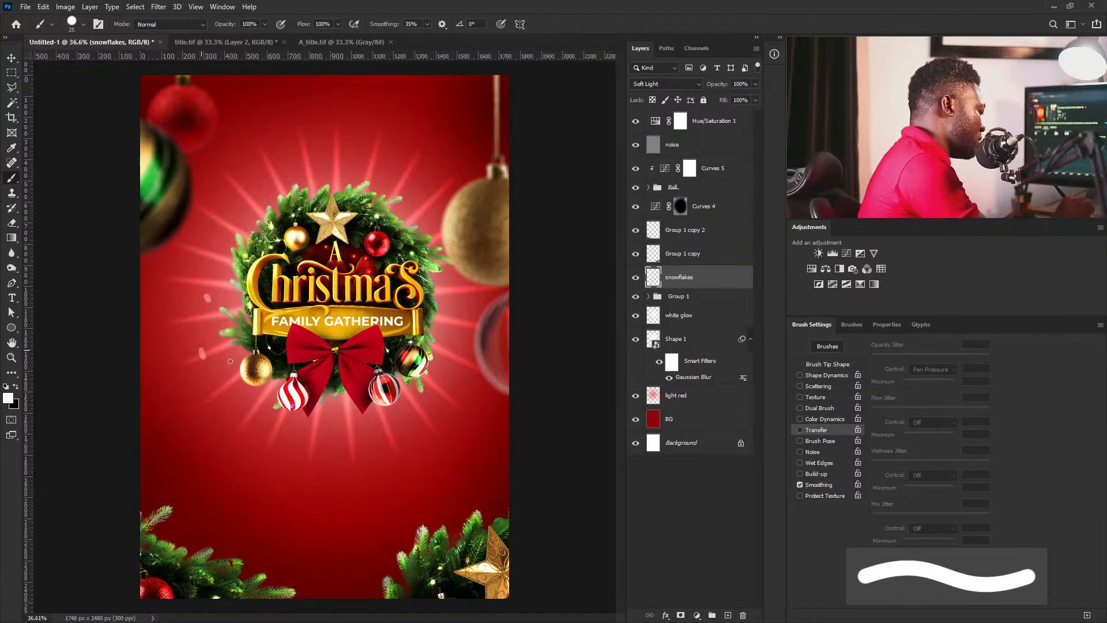
Undo the last dab and paint scattered white snow dots around the wreath, from above its upper-left edge to below the hanging ornaments.
key(ctrl+z)
drag(207, 339, 206, 345)
click(214, 263)
click(282, 169)
click(233, 206)
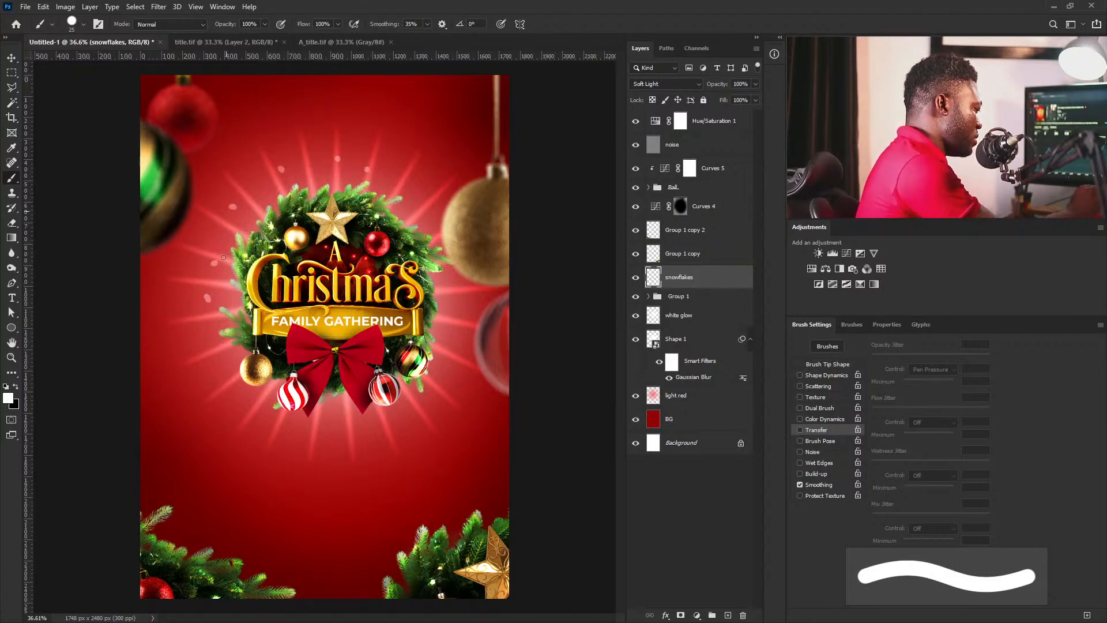
click(384, 413)
click(311, 443)
click(238, 421)
click(203, 379)
click(171, 361)
Make pen pressure control the brush size, leaving the size, angle and roundness jitter at 0%.
click(824, 375)
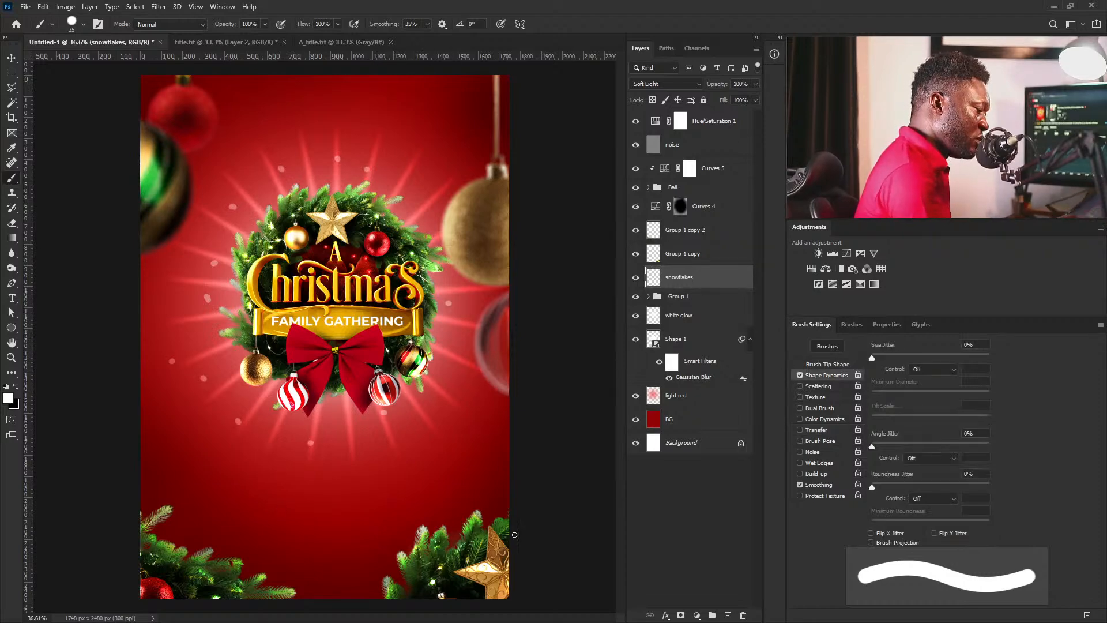
click(802, 375)
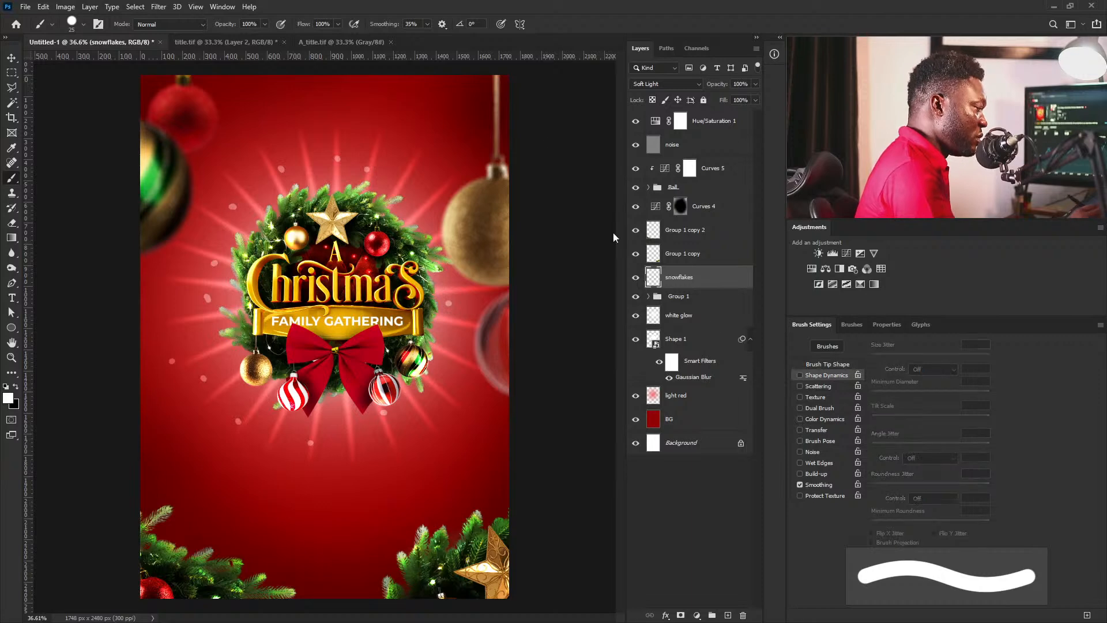
click(503, 25)
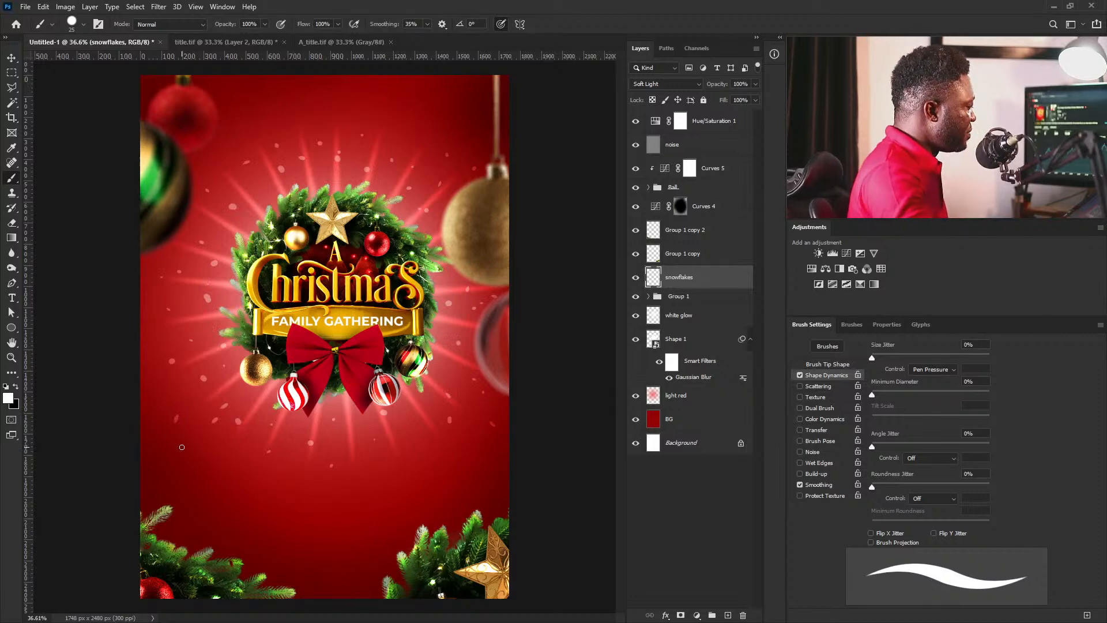
Apply a Gaussian Blur with a radius of 9.6 pixels to the snowflakes layer.
click(159, 7)
mouse_move(194, 142)
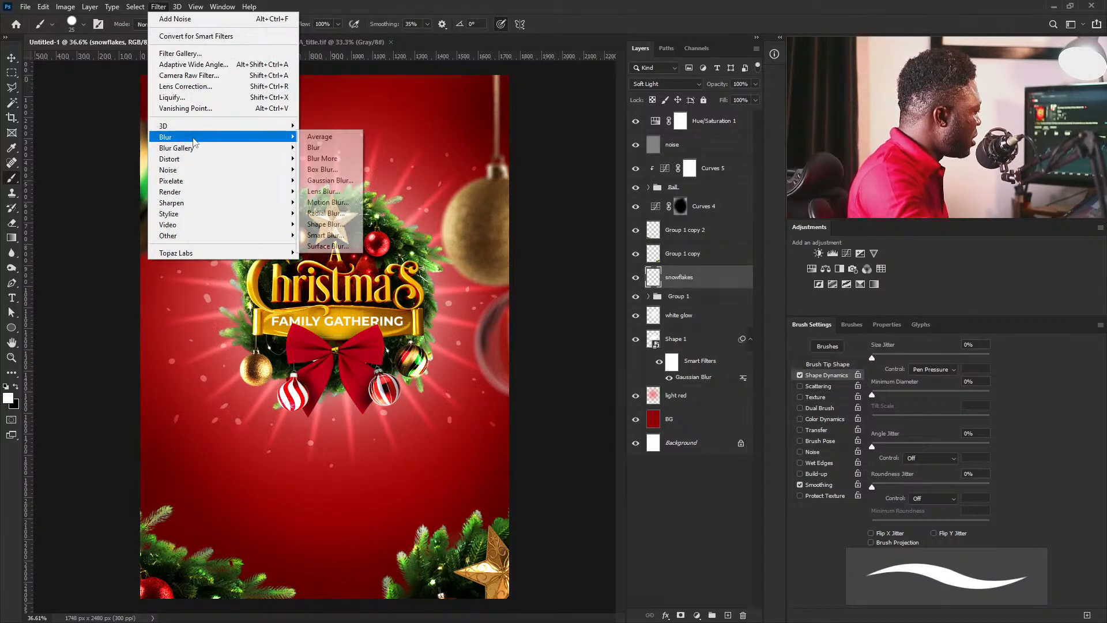
click(329, 180)
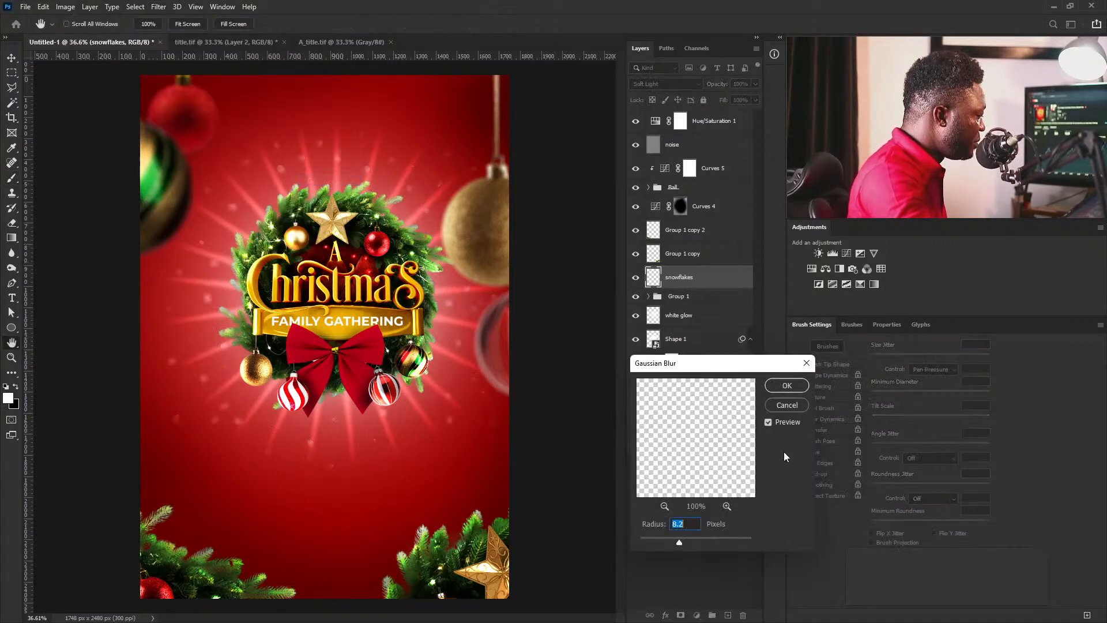
drag(681, 544, 684, 546)
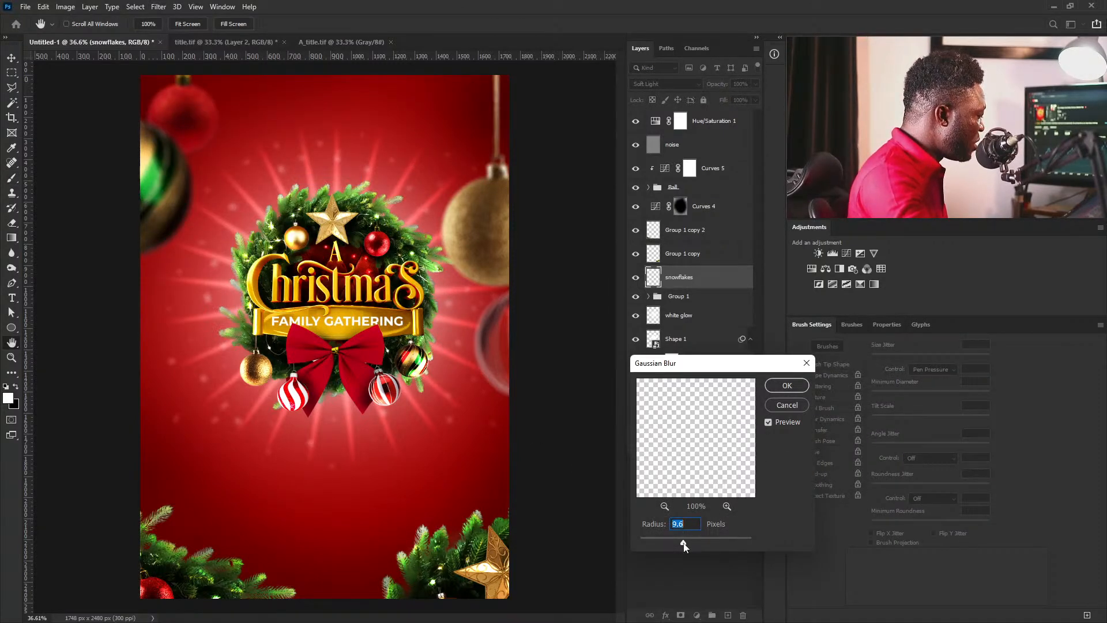
click(798, 387)
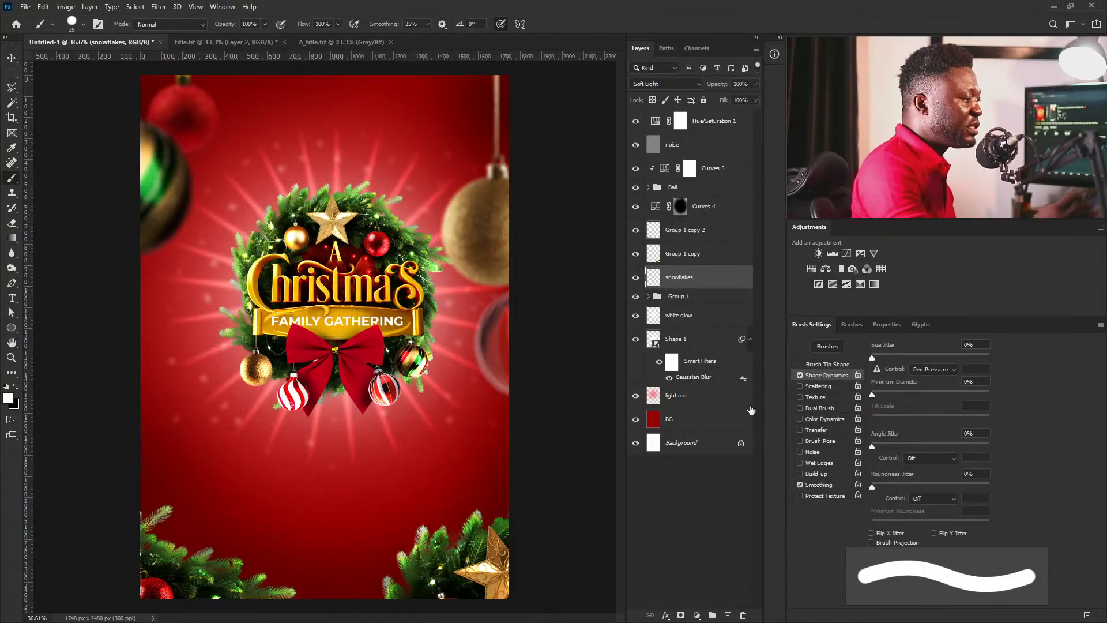